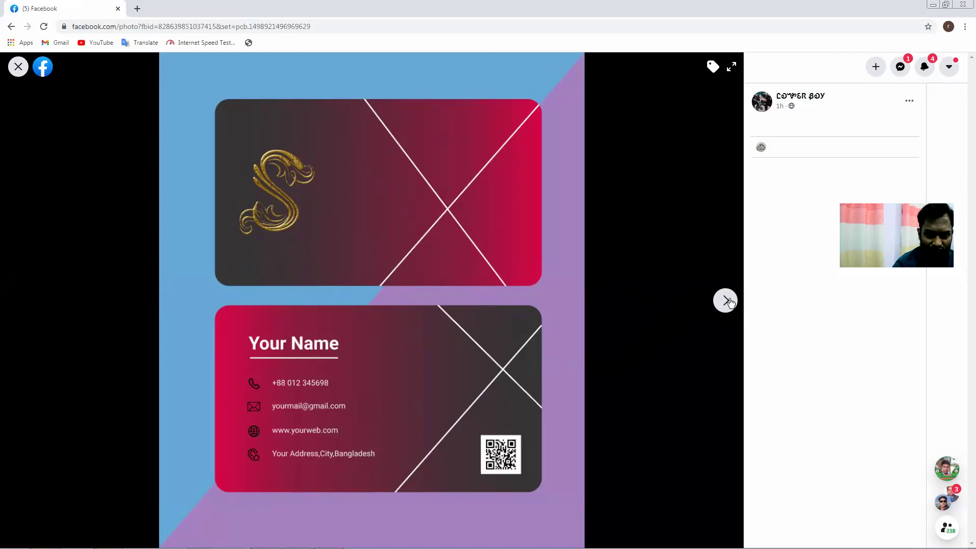
Step: Examine the remaining business card designs in the open post, through to the orange and purple striped design
{"action": "left_click", "coordinate": [727, 301]}
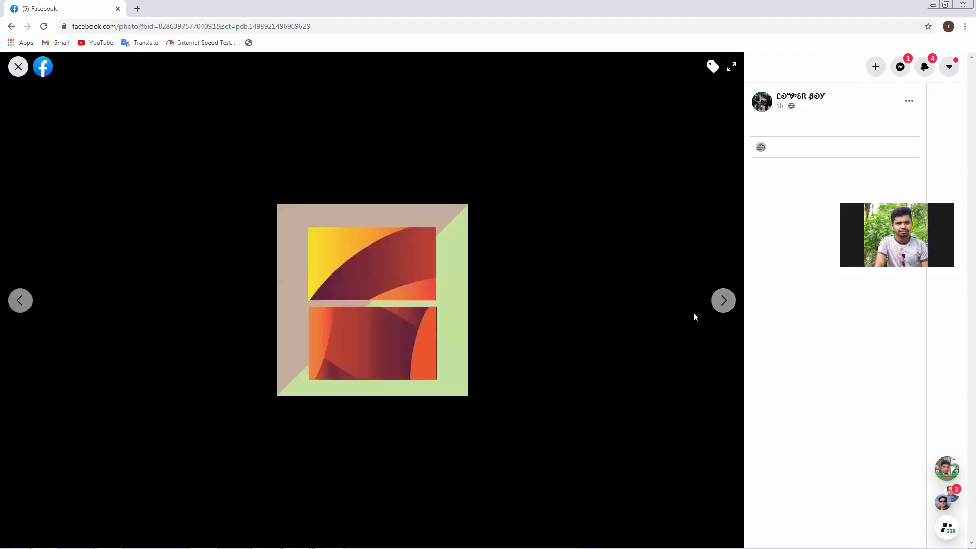
{"action": "left_click", "coordinate": [724, 301]}
{"action": "left_click", "coordinate": [727, 302]}
{"action": "left_click", "coordinate": [731, 303]}
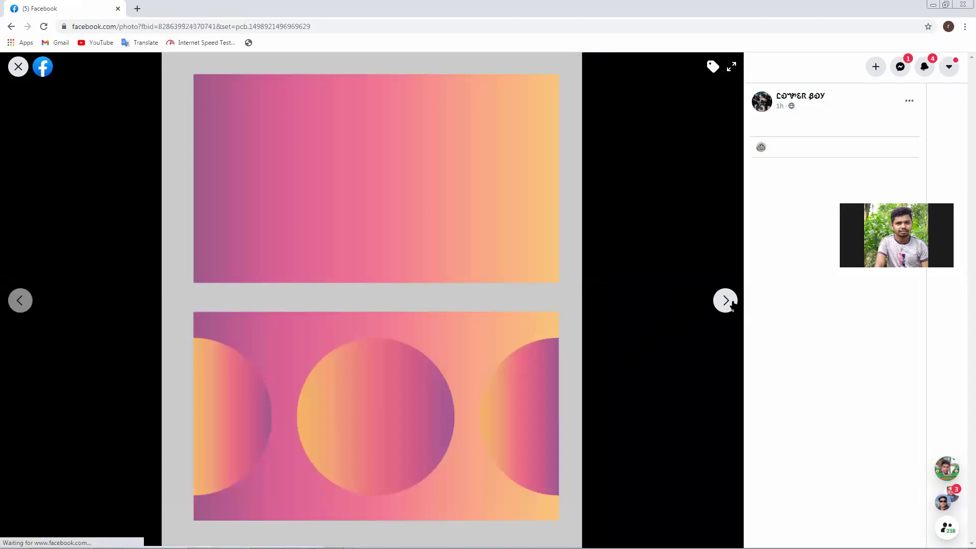
{"action": "left_click", "coordinate": [731, 303]}
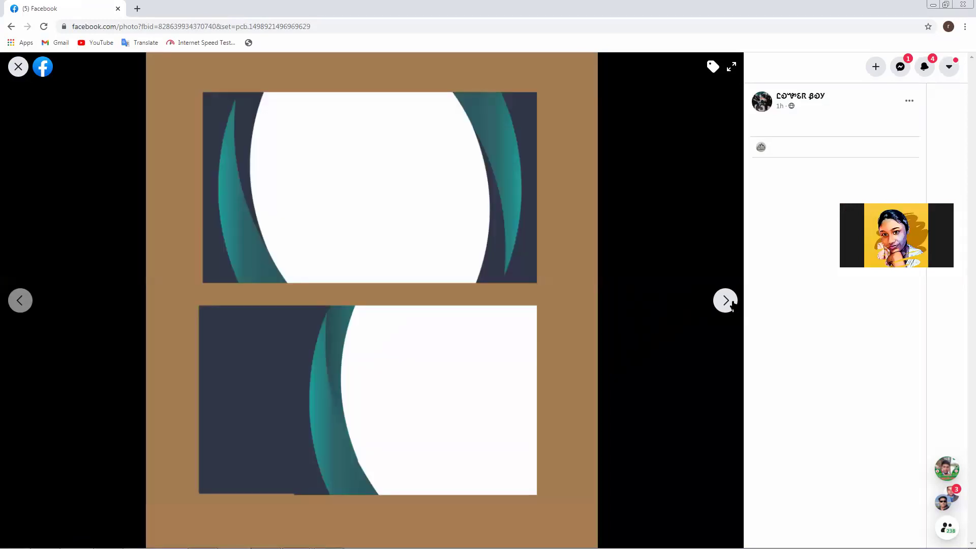
{"action": "left_click", "coordinate": [731, 304]}
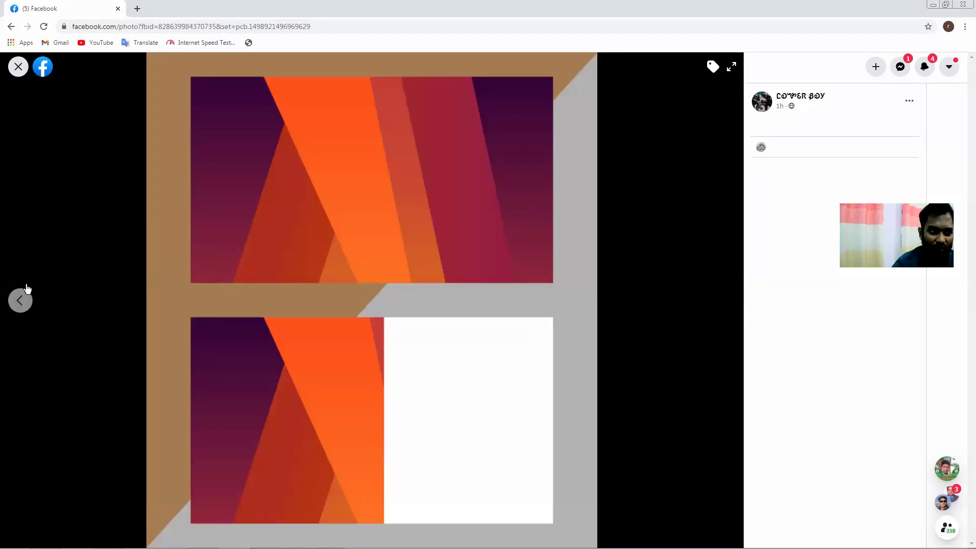
Step: Review the same post's designs backwards to the dark red card with the gold S logo, and close the photo viewer
{"action": "left_click", "coordinate": [20, 300]}
{"action": "left_click", "coordinate": [20, 300]}
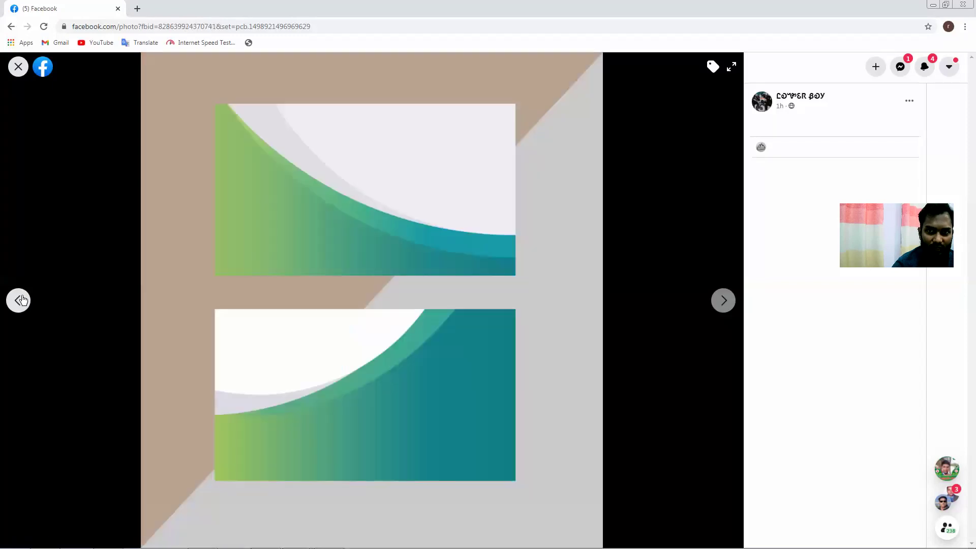
{"action": "left_click", "coordinate": [20, 300]}
{"action": "left_click", "coordinate": [20, 300]}
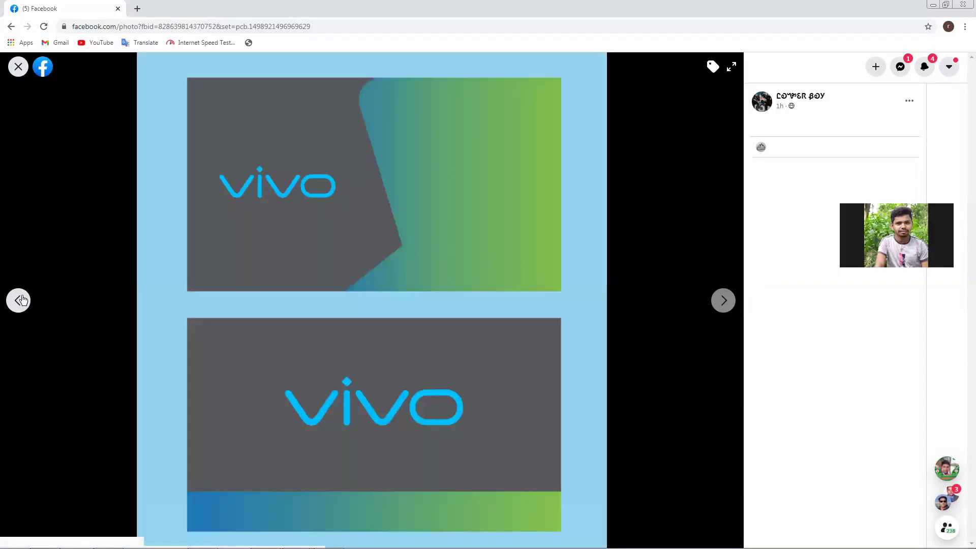
{"action": "left_click", "coordinate": [17, 303]}
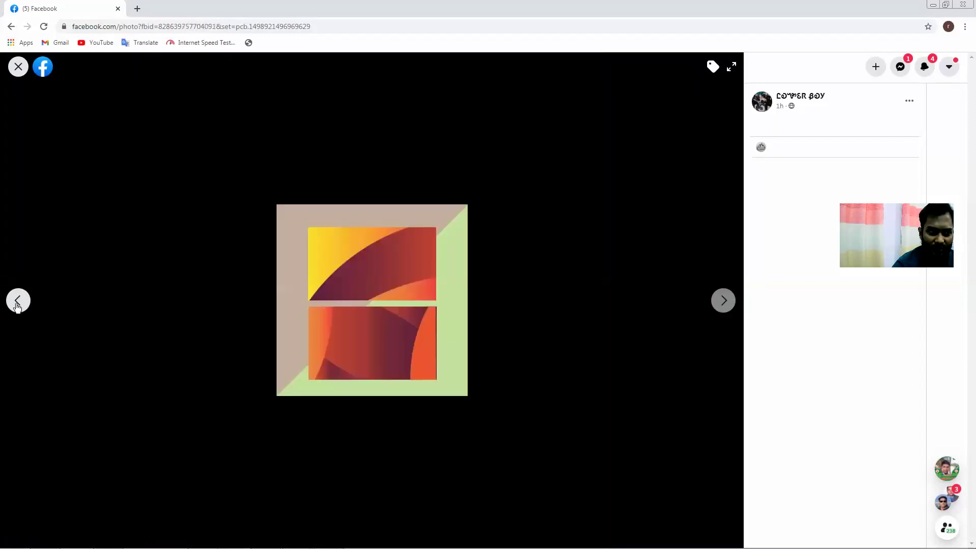
{"action": "left_click", "coordinate": [17, 304]}
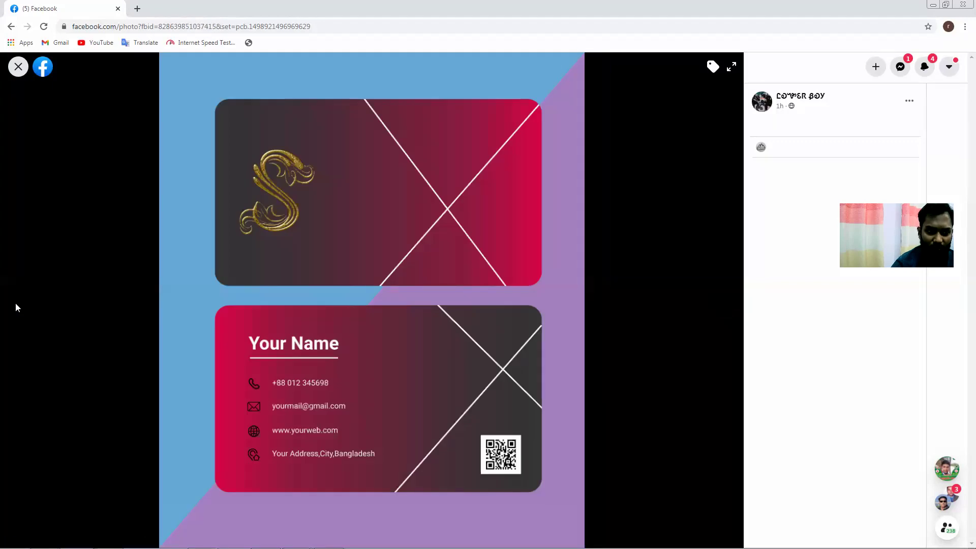
{"action": "left_click", "coordinate": [18, 67]}
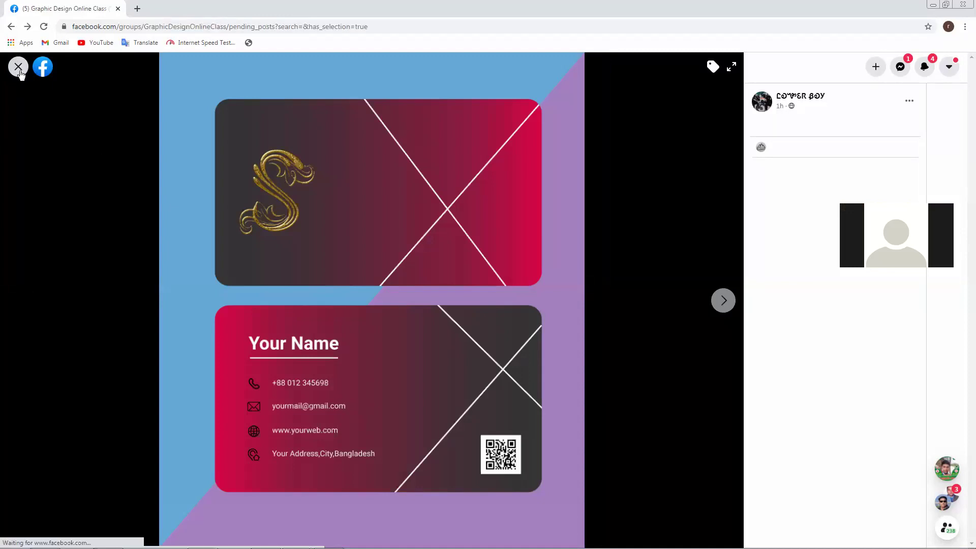
Step: Examine all the fast food card and menu designs in the next pending post and return to the pending posts
{"action": "scroll", "coordinate": [410, 301], "scroll_direction": "down", "scroll_amount": 7}
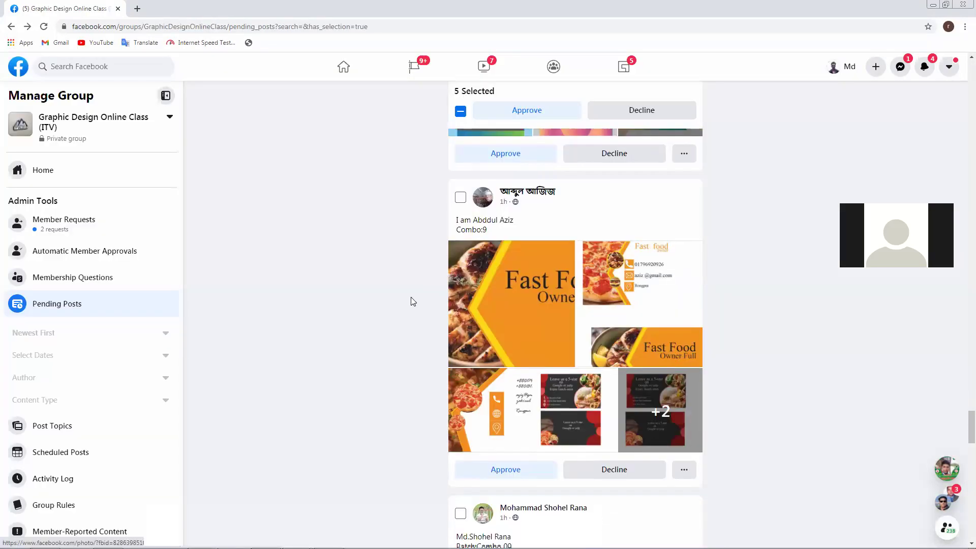
{"action": "left_click", "coordinate": [495, 242]}
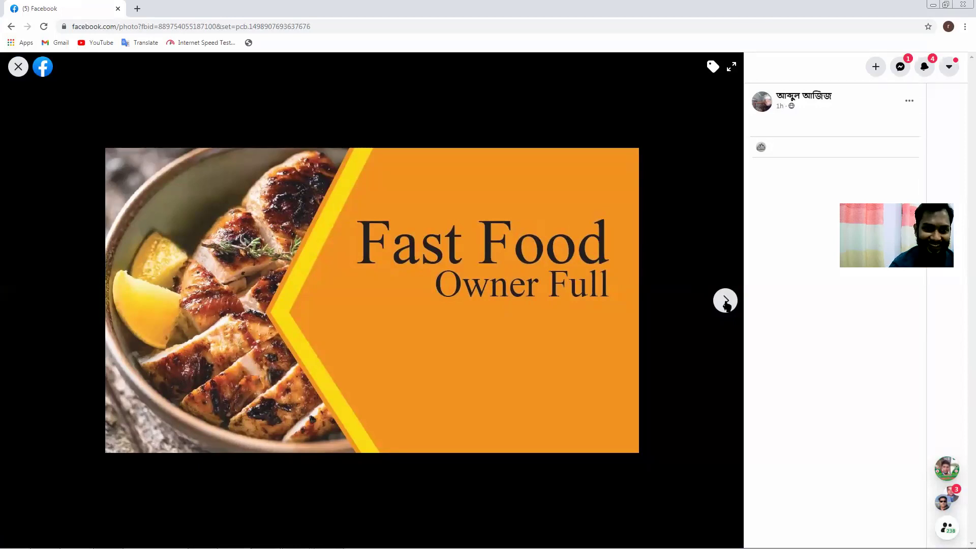
{"action": "left_click", "coordinate": [725, 301]}
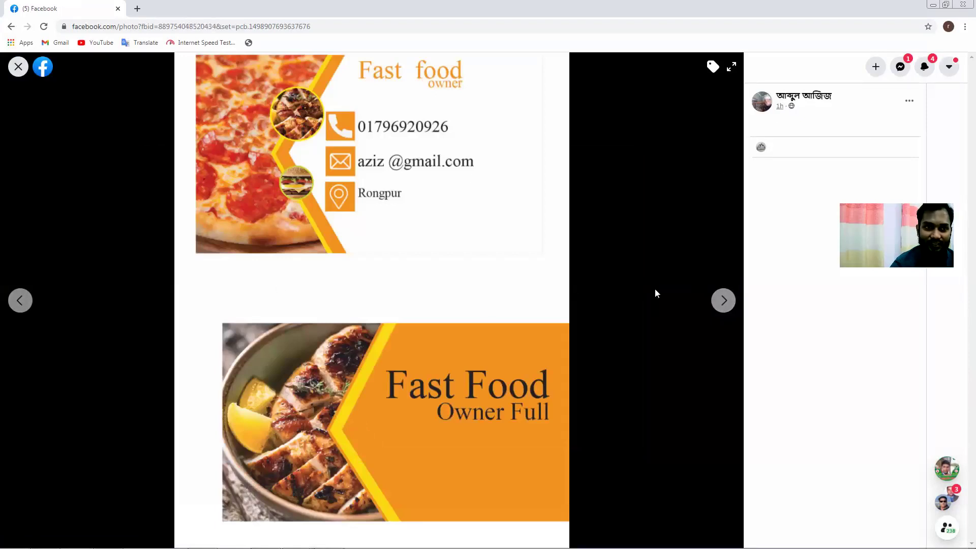
{"action": "left_click", "coordinate": [725, 307]}
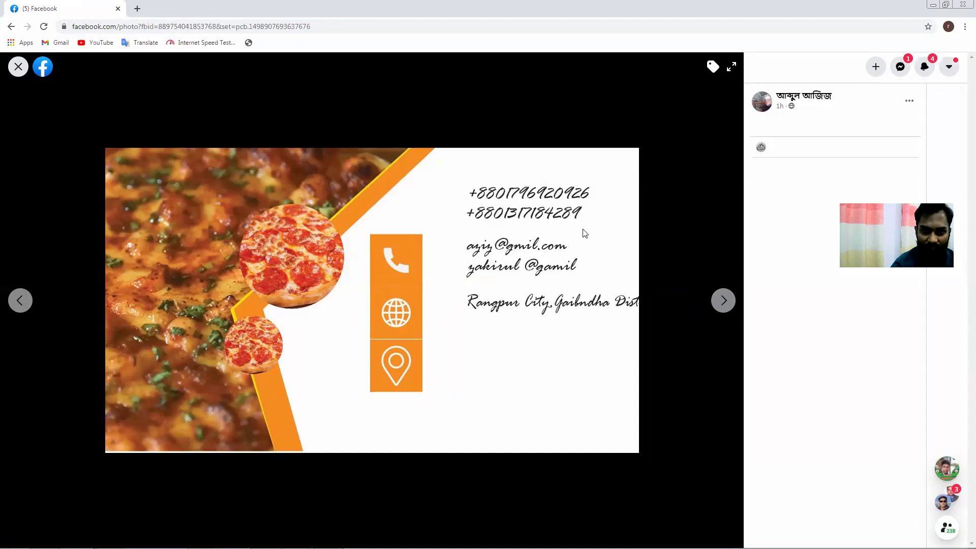
{"action": "left_click", "coordinate": [724, 304]}
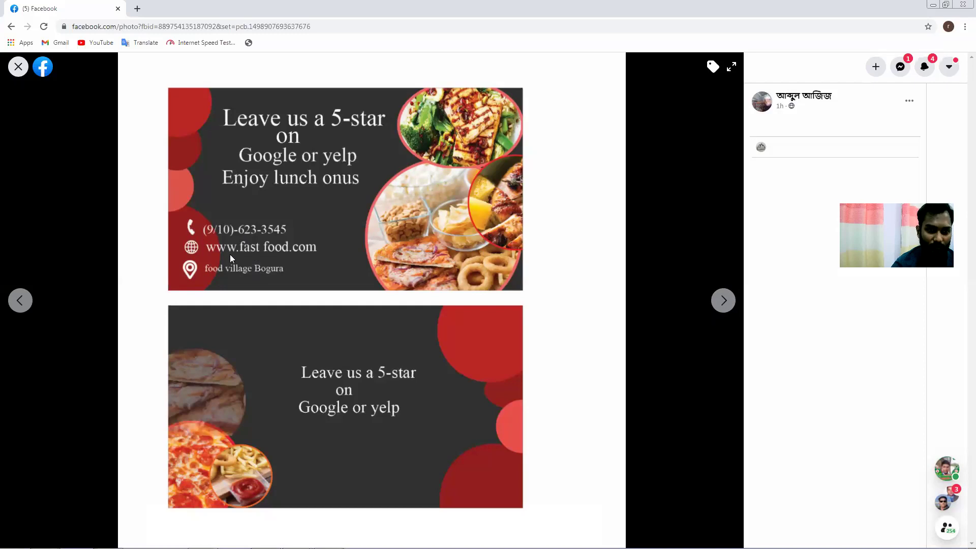
{"action": "left_click", "coordinate": [724, 303]}
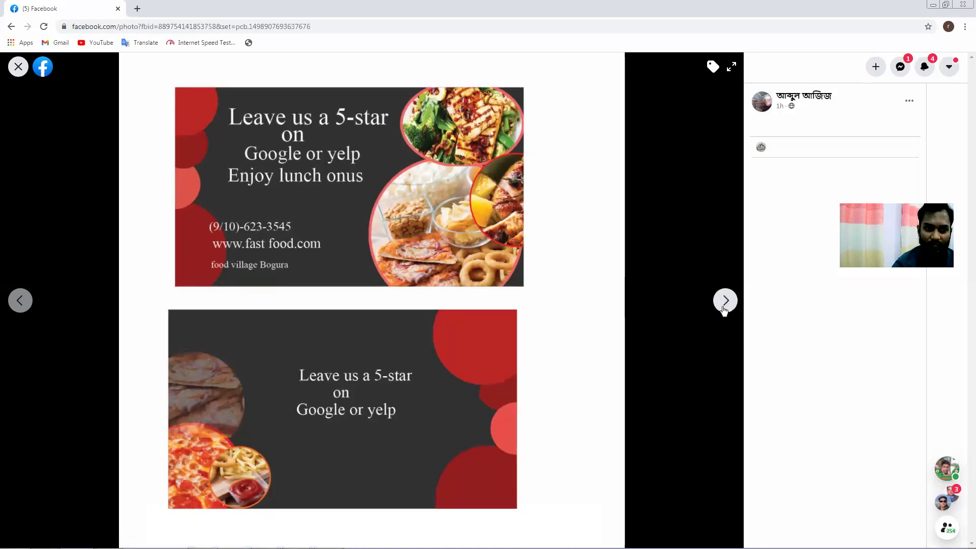
{"action": "left_click", "coordinate": [724, 305]}
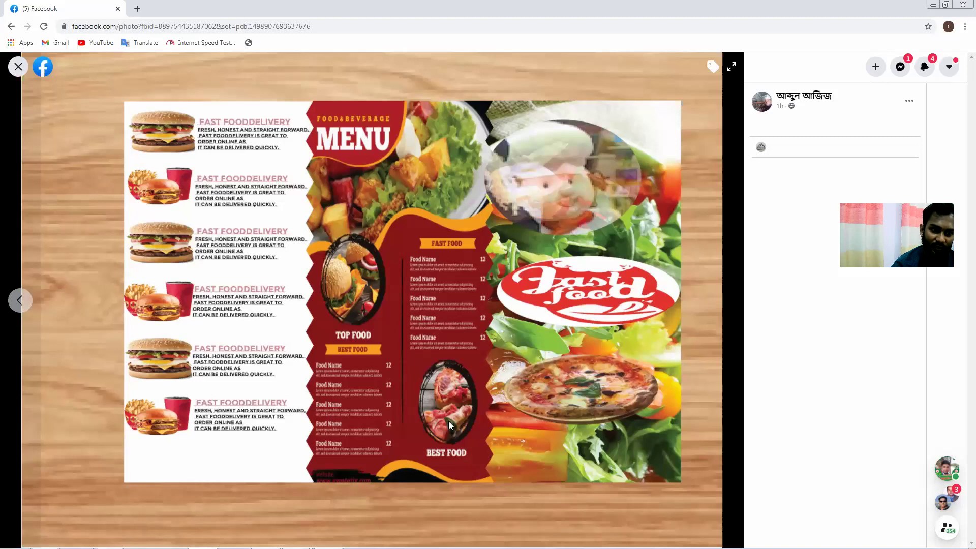
{"action": "left_click", "coordinate": [18, 67]}
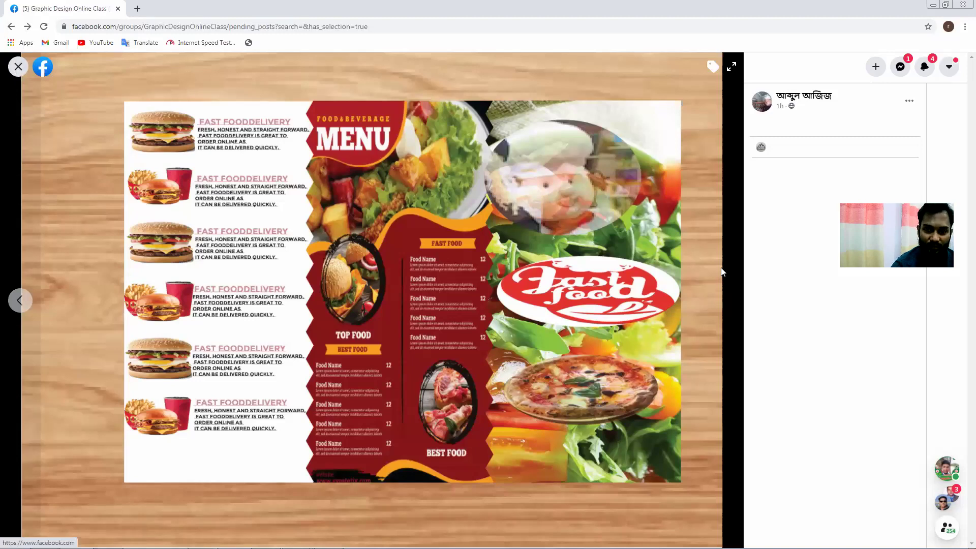
Step: Open the first photo of the Combo 09 visiting card post that follows the fast food post
{"action": "scroll", "coordinate": [650, 320], "scroll_direction": "down", "scroll_amount": 4}
{"action": "scroll", "coordinate": [651, 330], "scroll_direction": "up", "scroll_amount": 3}
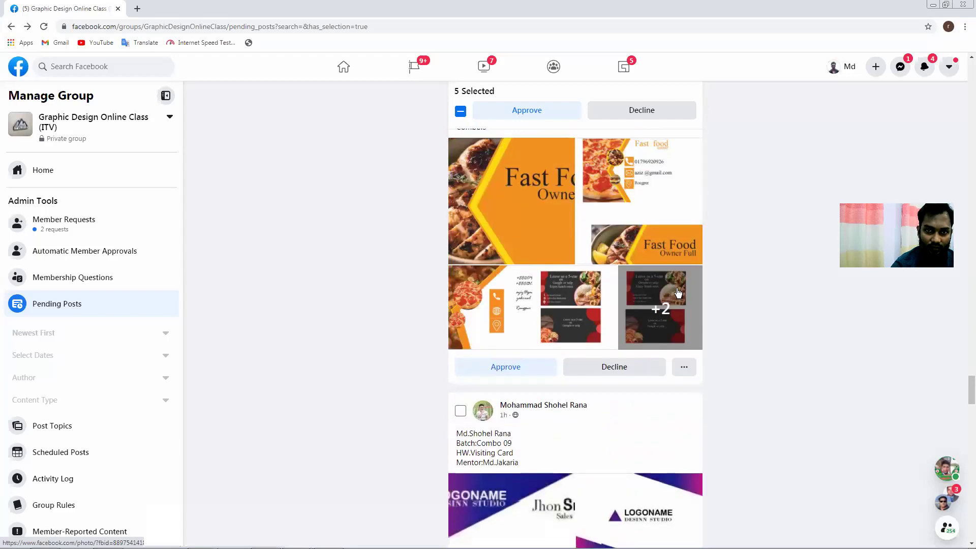
{"action": "scroll", "coordinate": [660, 336], "scroll_direction": "down", "scroll_amount": 4}
{"action": "scroll", "coordinate": [635, 330], "scroll_direction": "down", "scroll_amount": 1}
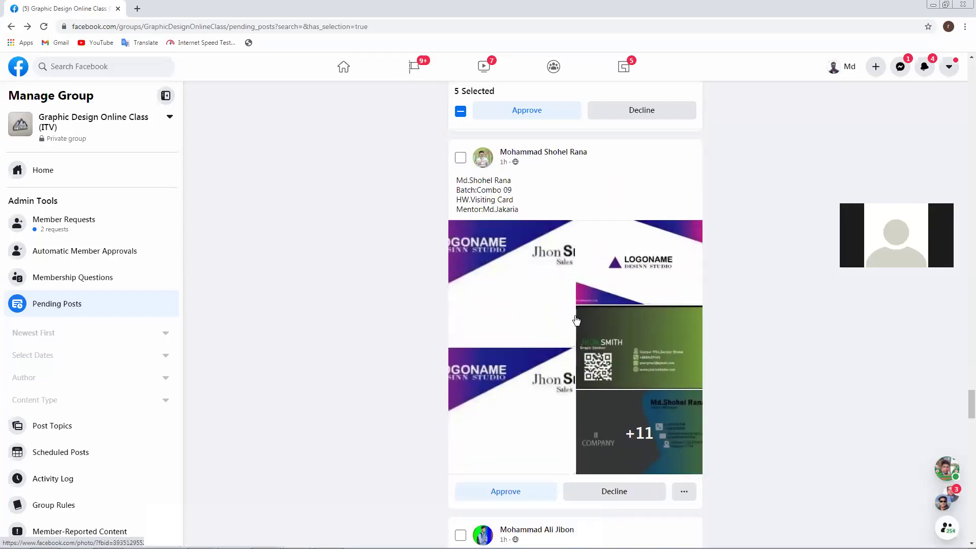
{"action": "left_click", "coordinate": [531, 312]}
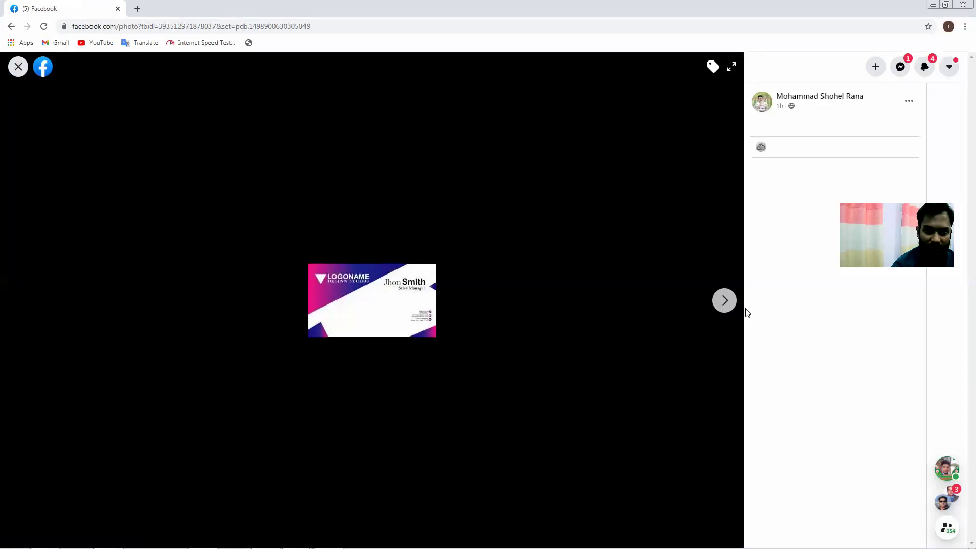
Step: Look through the post's visiting card designs up to the green logo card and return to the pending posts
{"action": "left_click", "coordinate": [723, 303]}
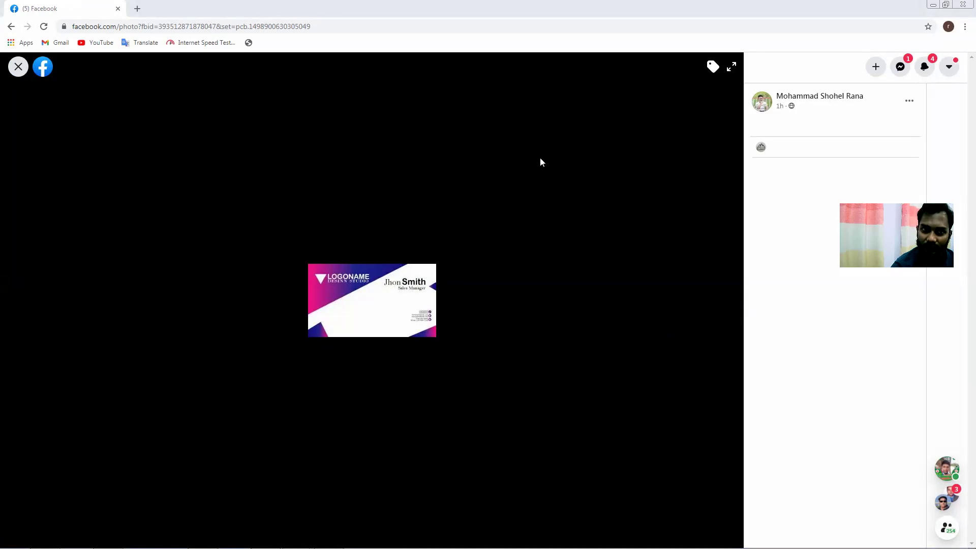
{"action": "left_click", "coordinate": [725, 301]}
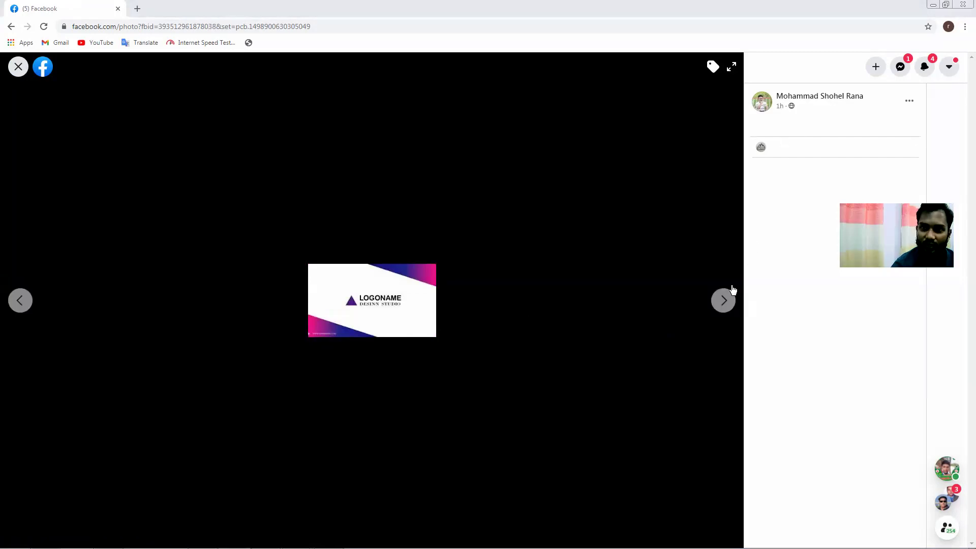
{"action": "left_click", "coordinate": [724, 302]}
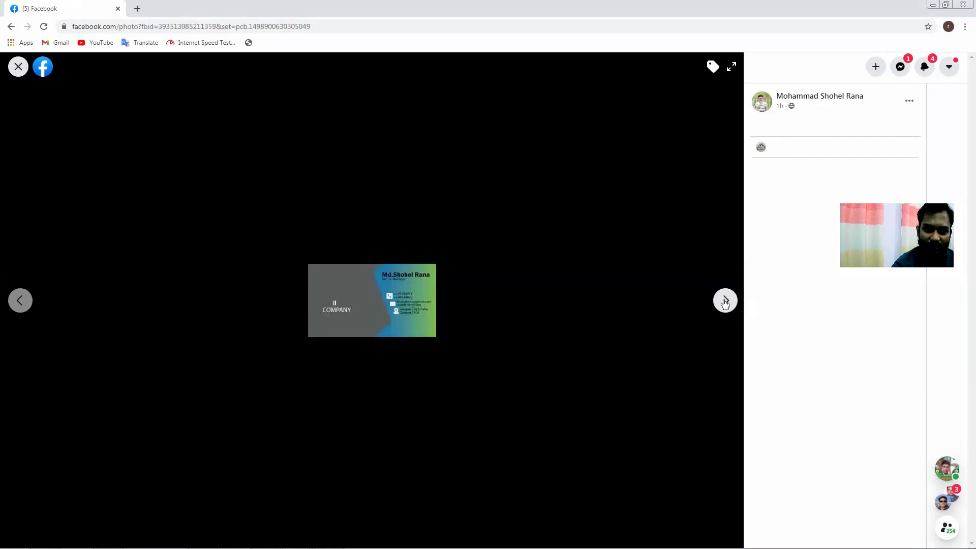
{"action": "left_click", "coordinate": [725, 303]}
{"action": "left_click", "coordinate": [725, 304]}
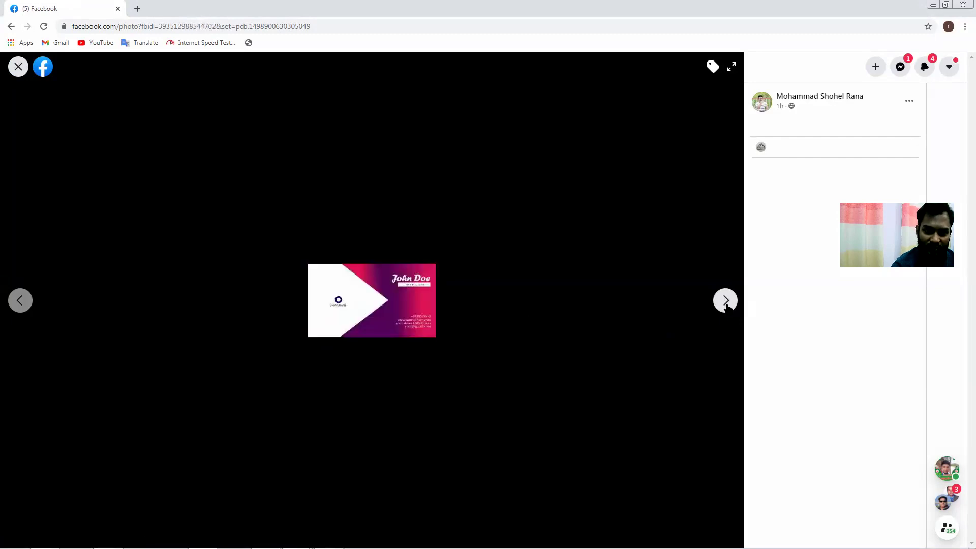
{"action": "left_click", "coordinate": [726, 307]}
{"action": "left_click", "coordinate": [727, 307]}
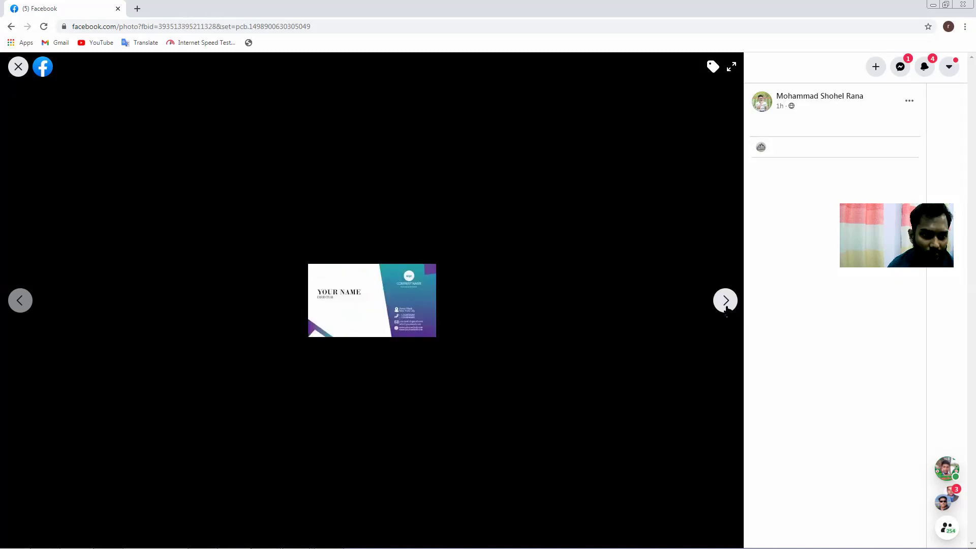
{"action": "left_click", "coordinate": [726, 308]}
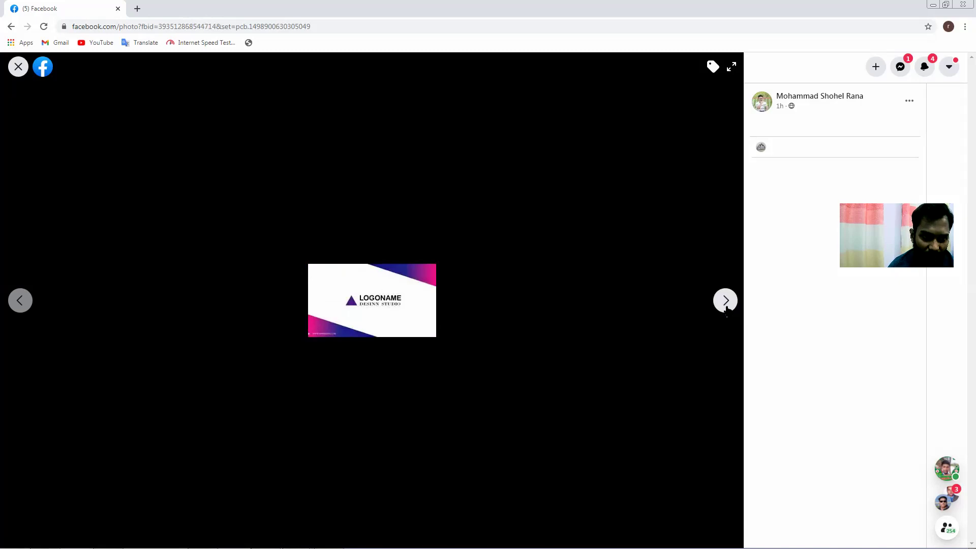
{"action": "left_click", "coordinate": [726, 308]}
{"action": "left_click", "coordinate": [726, 309]}
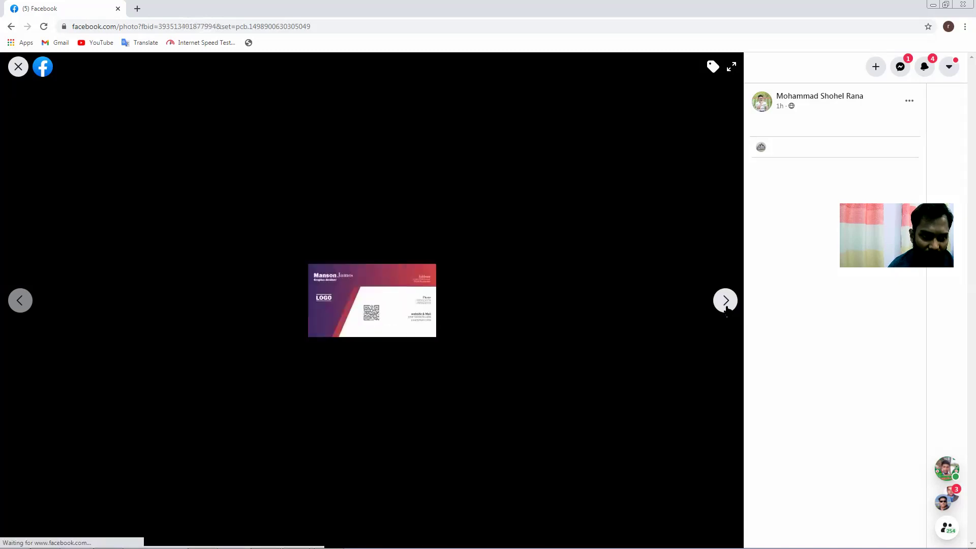
{"action": "left_click", "coordinate": [725, 306]}
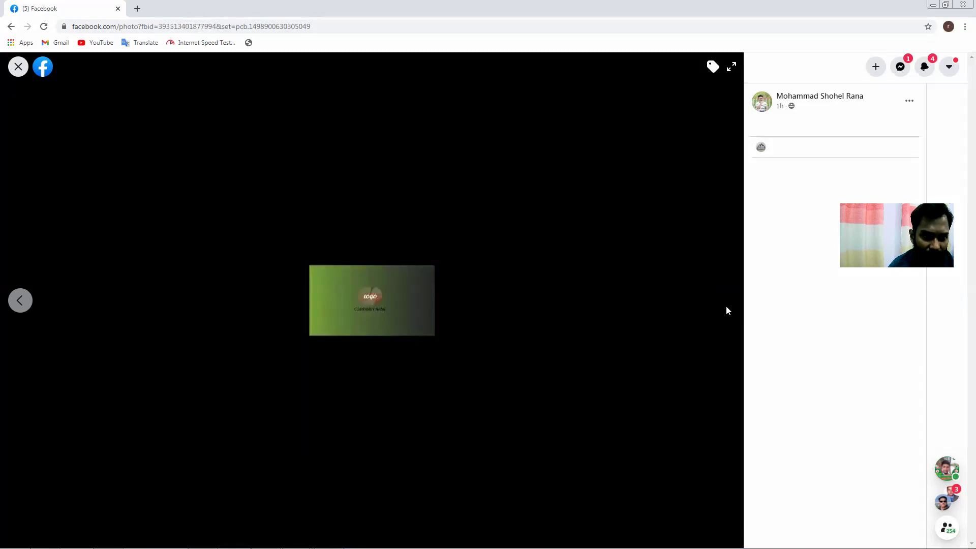
{"action": "key", "text": "Escape"}
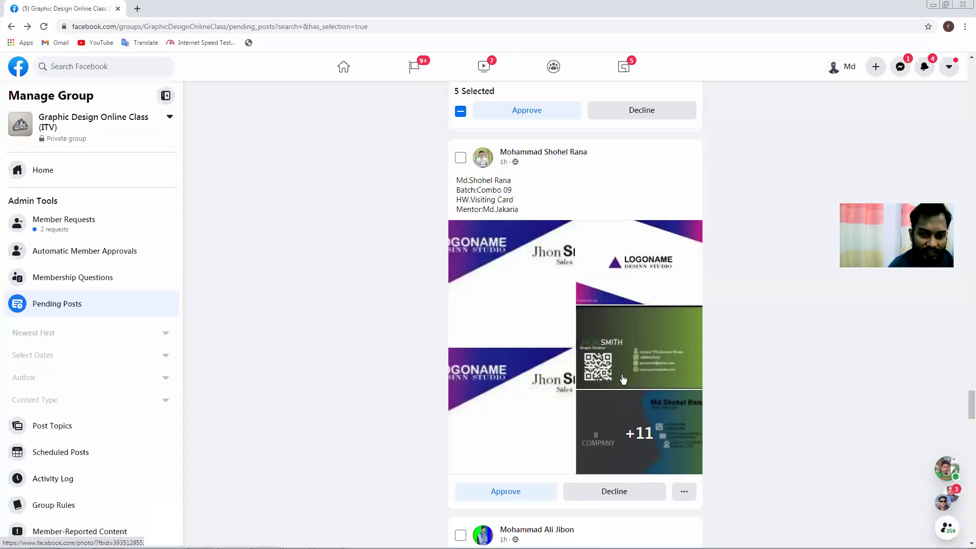
Step: Open the Combo 9 visiting card post with two photos and examine both designs, returning to the purple one
{"action": "scroll", "coordinate": [618, 384], "scroll_direction": "down", "scroll_amount": 1}
{"action": "scroll", "coordinate": [544, 341], "scroll_direction": "up", "scroll_amount": 2}
{"action": "scroll", "coordinate": [539, 349], "scroll_direction": "down", "scroll_amount": 1}
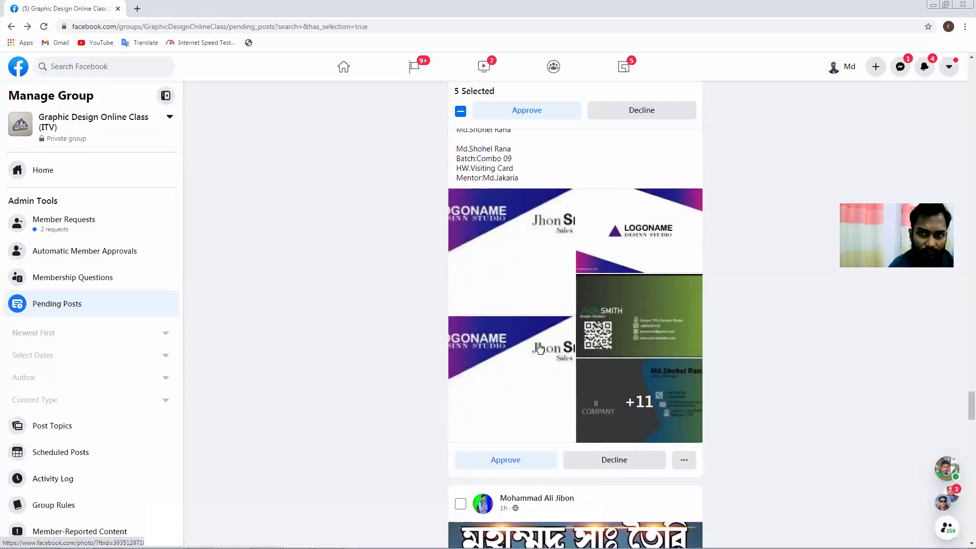
{"action": "scroll", "coordinate": [539, 348], "scroll_direction": "down", "scroll_amount": 5}
{"action": "scroll", "coordinate": [539, 349], "scroll_direction": "down", "scroll_amount": 6}
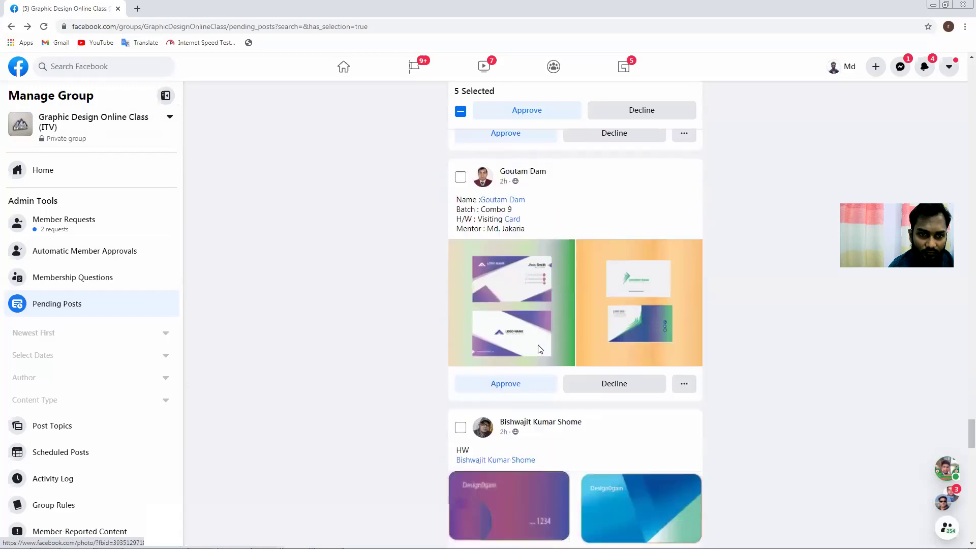
{"action": "scroll", "coordinate": [541, 351], "scroll_direction": "up", "scroll_amount": 2}
{"action": "scroll", "coordinate": [547, 367], "scroll_direction": "down", "scroll_amount": 1}
{"action": "left_click", "coordinate": [525, 300]}
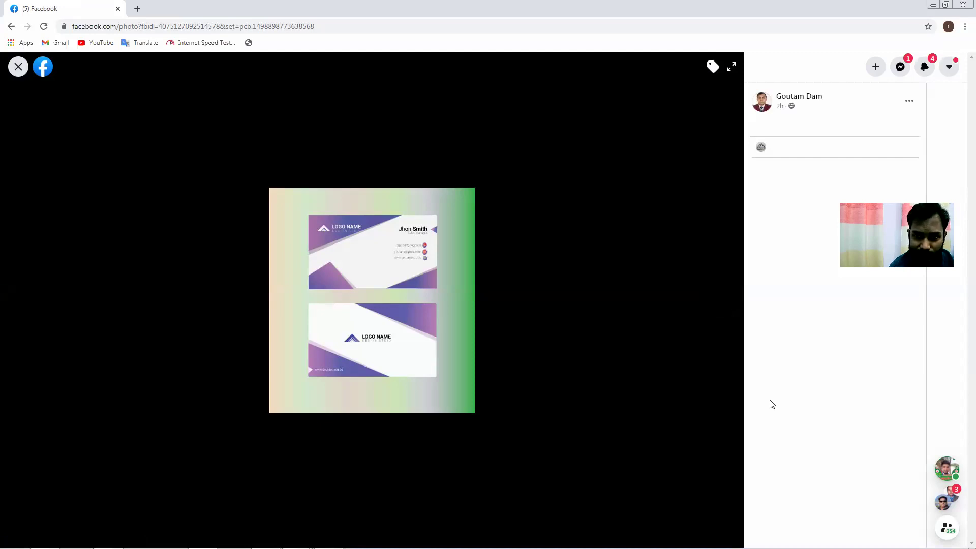
{"action": "mouse_move", "coordinate": [619, 334]}
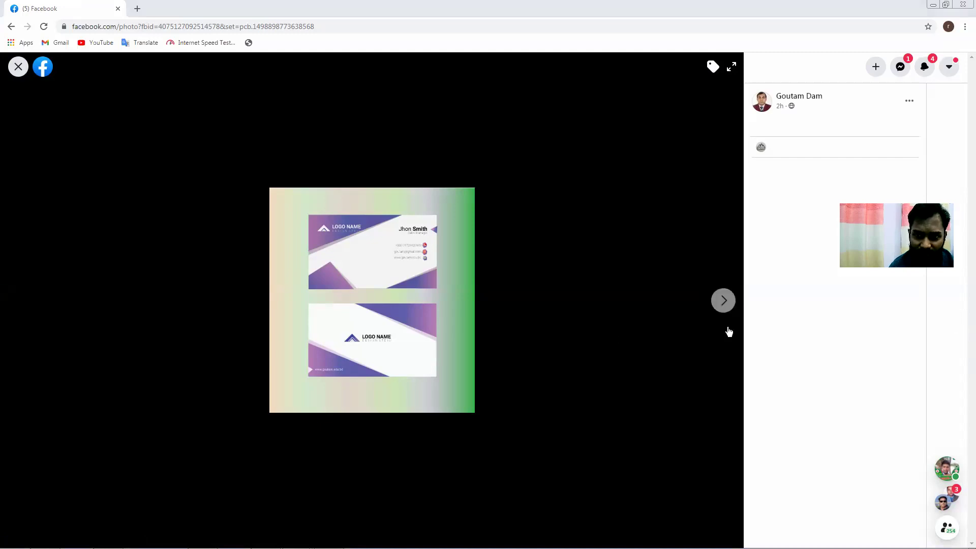
{"action": "left_click", "coordinate": [723, 301]}
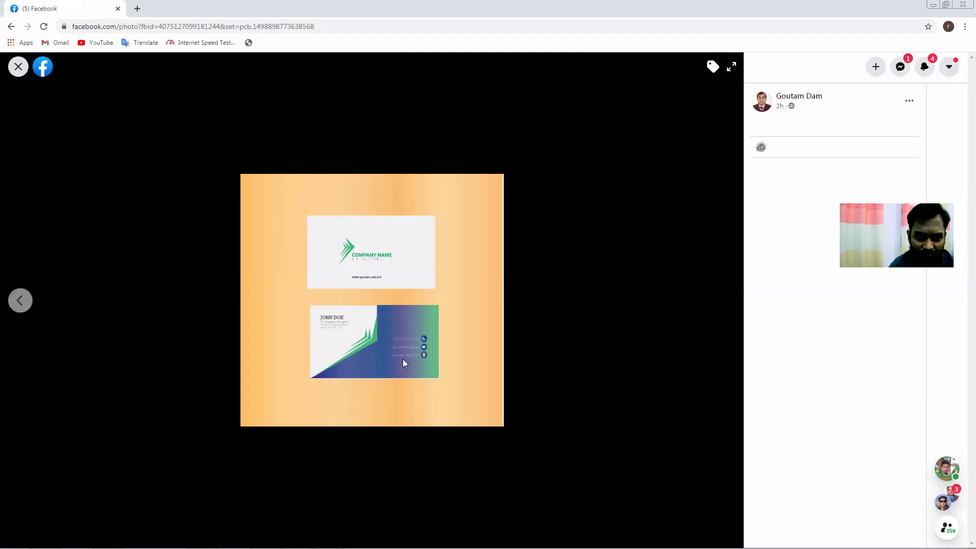
{"action": "left_click", "coordinate": [29, 300]}
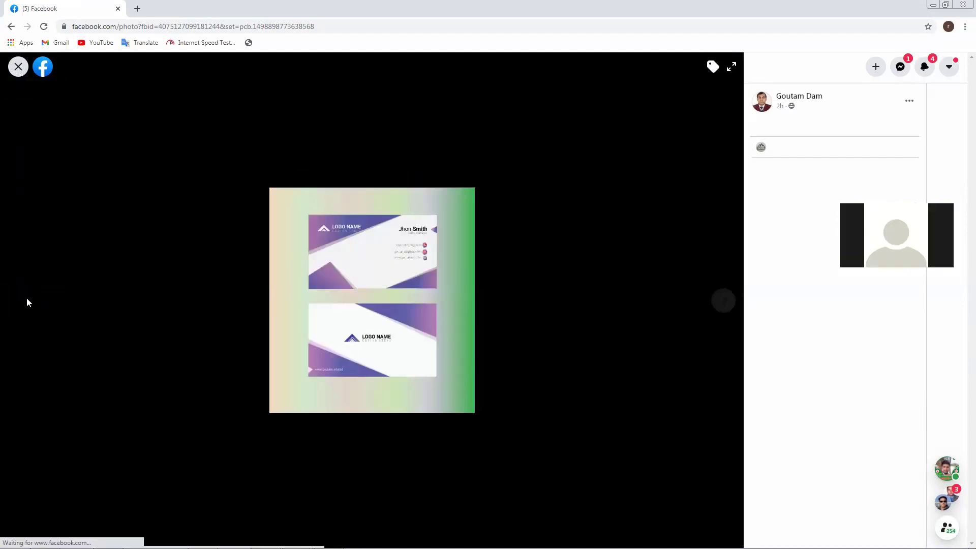
Step: Compare the purple and green-blue visiting card designs of the two-photo post again and return to the pending posts
{"action": "left_click", "coordinate": [727, 301]}
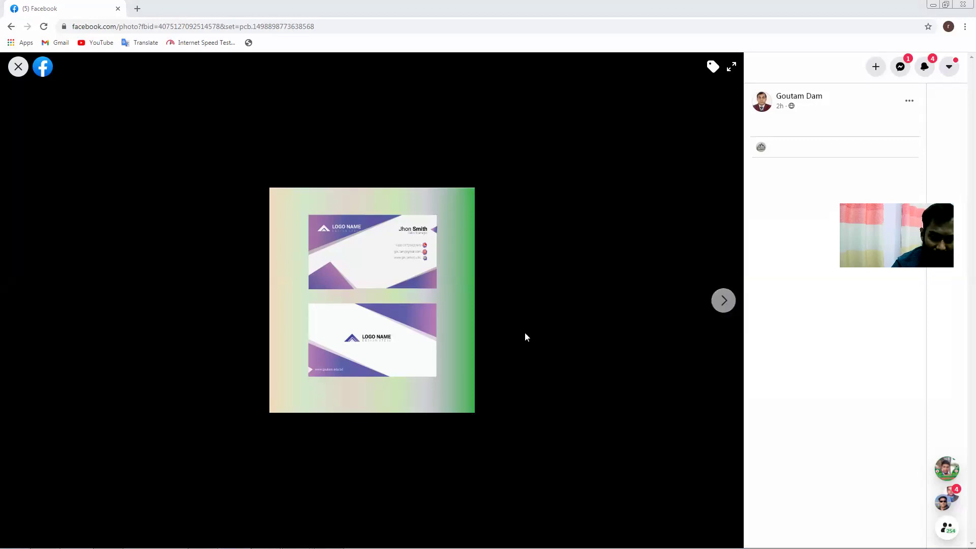
{"action": "left_click", "coordinate": [724, 301]}
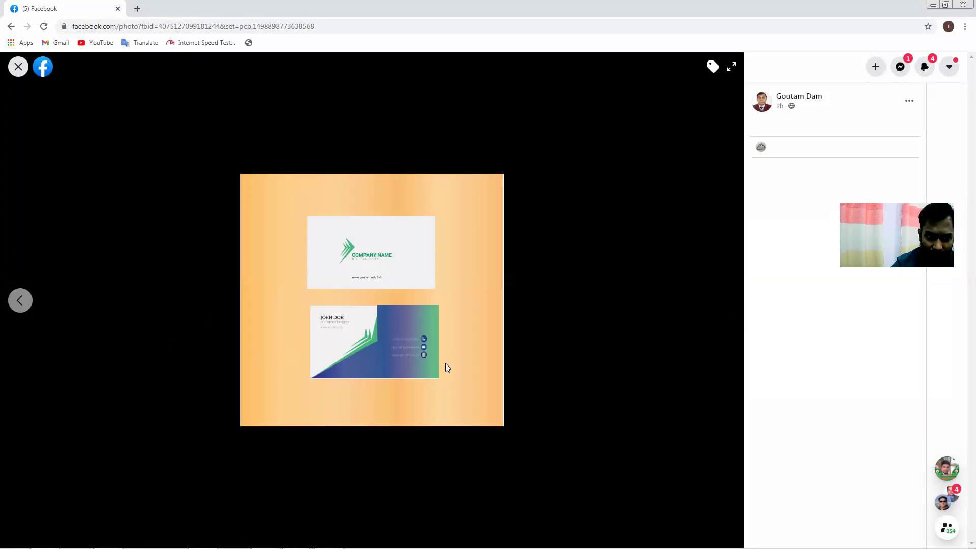
{"action": "left_click", "coordinate": [19, 66]}
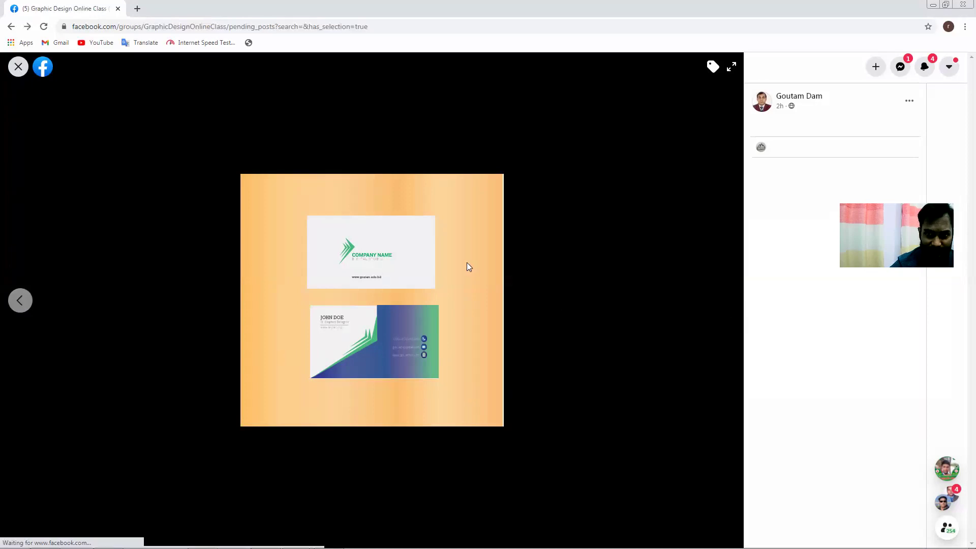
Step: Open the following HW post's image of five gradient card designs, examine it and return to the pending posts
{"action": "scroll", "coordinate": [548, 367], "scroll_direction": "down", "scroll_amount": 4}
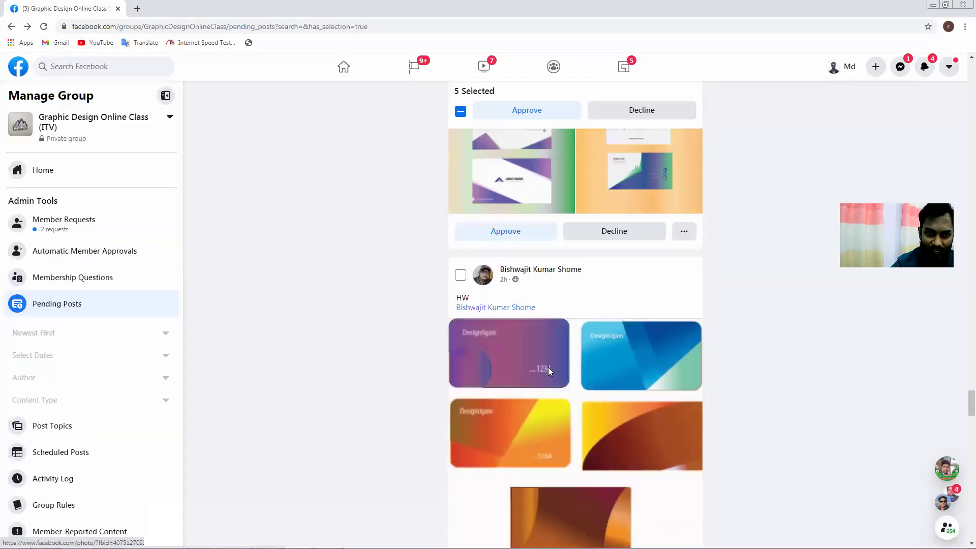
{"action": "left_click", "coordinate": [535, 351]}
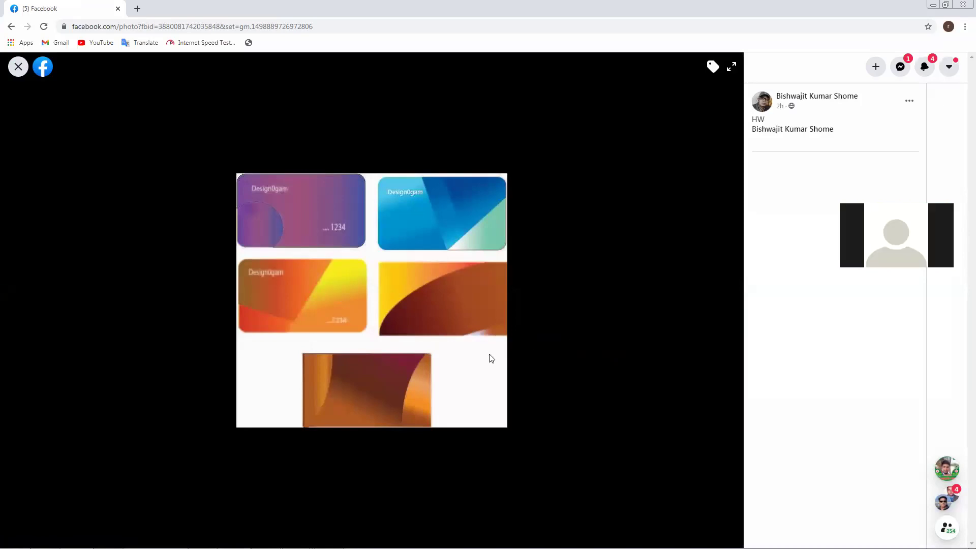
{"action": "left_click", "coordinate": [18, 67]}
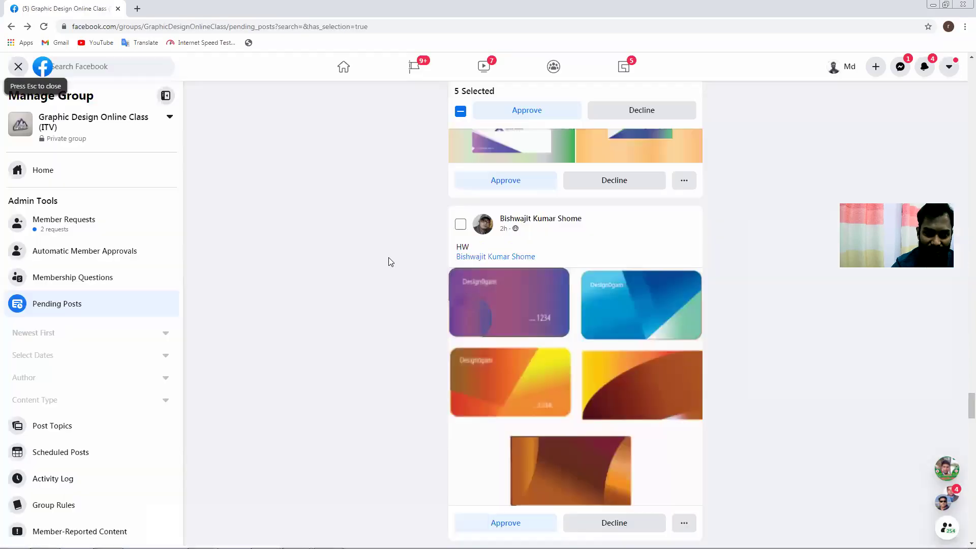
Step: Examine all four designs of the first food menu combo 9 post in order and return to the pending posts
{"action": "scroll", "coordinate": [477, 319], "scroll_direction": "down", "scroll_amount": 7}
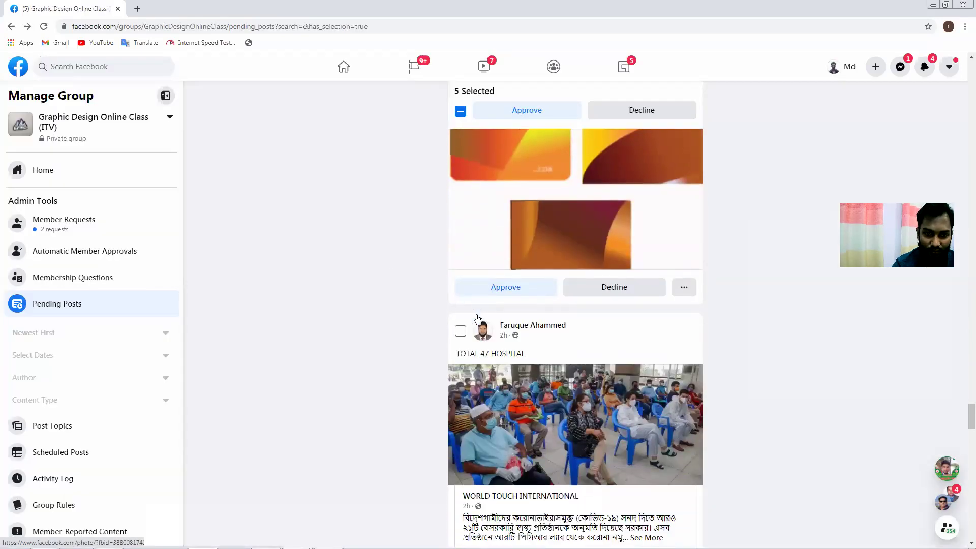
{"action": "scroll", "coordinate": [478, 320], "scroll_direction": "down", "scroll_amount": 4}
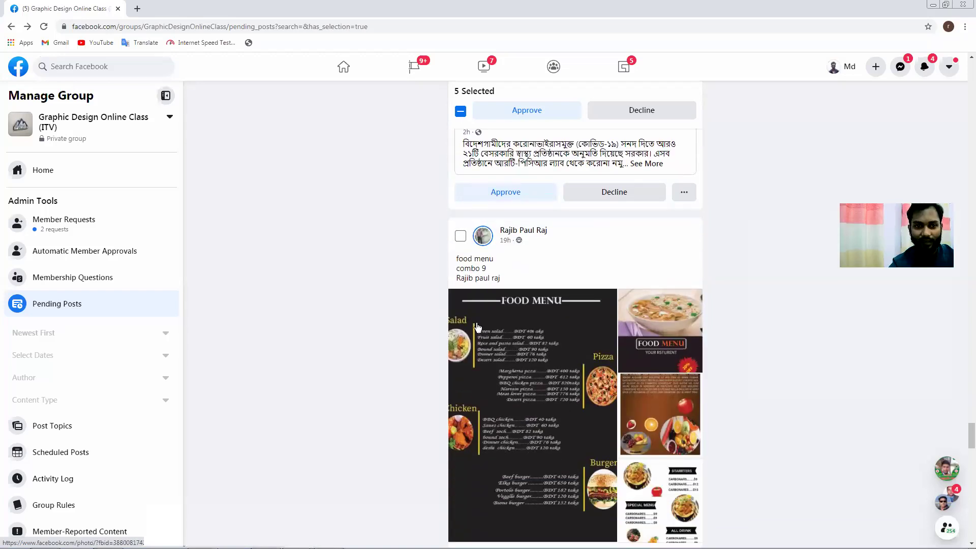
{"action": "scroll", "coordinate": [478, 329], "scroll_direction": "down", "scroll_amount": 1}
{"action": "scroll", "coordinate": [478, 331], "scroll_direction": "down", "scroll_amount": 2}
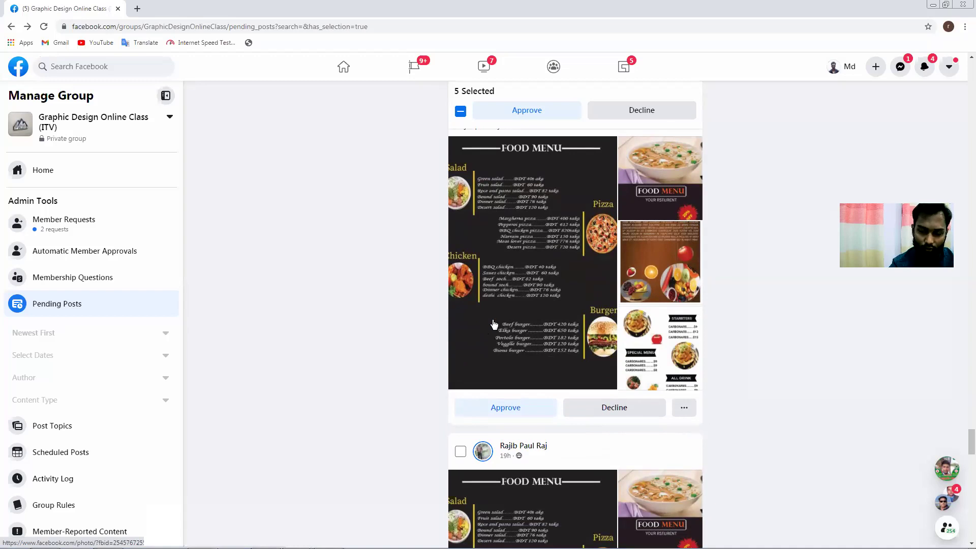
{"action": "left_click", "coordinate": [508, 312]}
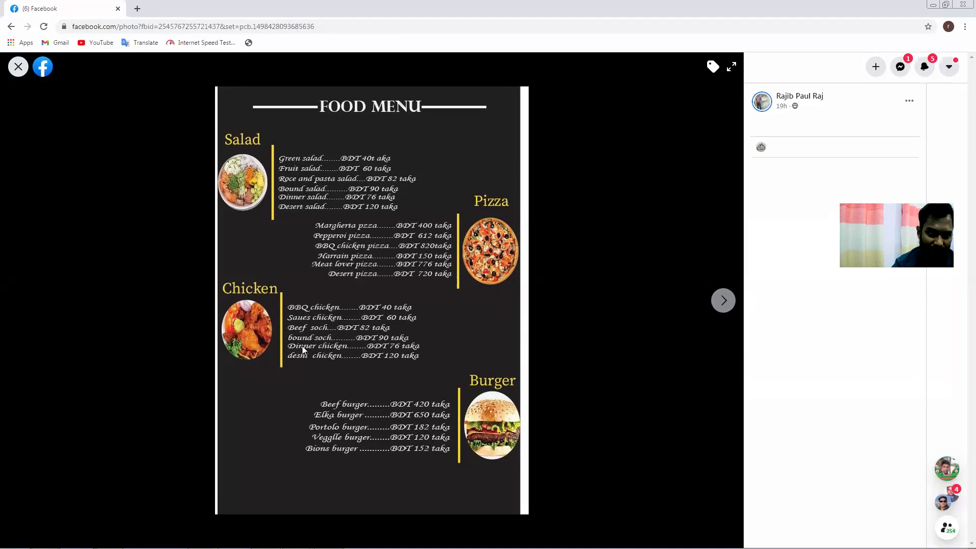
{"action": "left_click", "coordinate": [729, 311]}
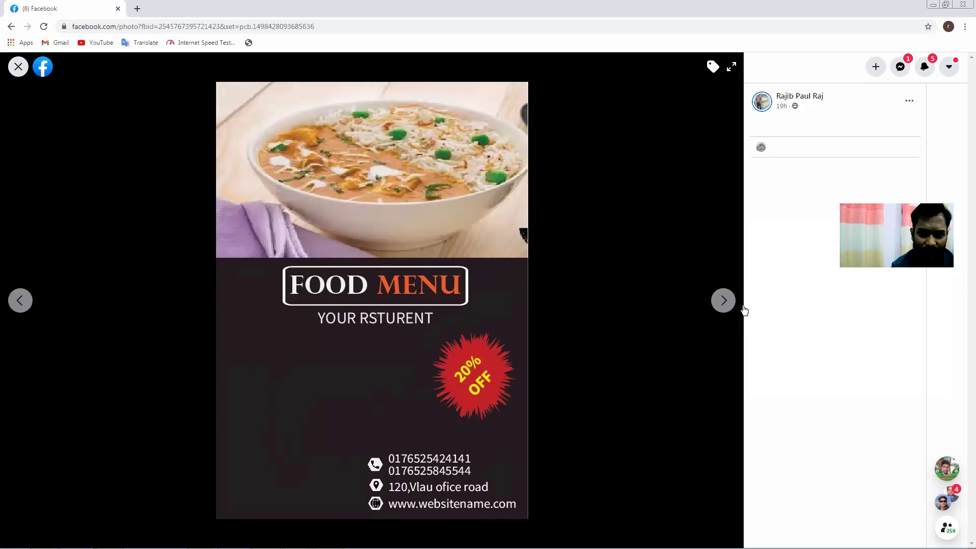
{"action": "left_click", "coordinate": [724, 303]}
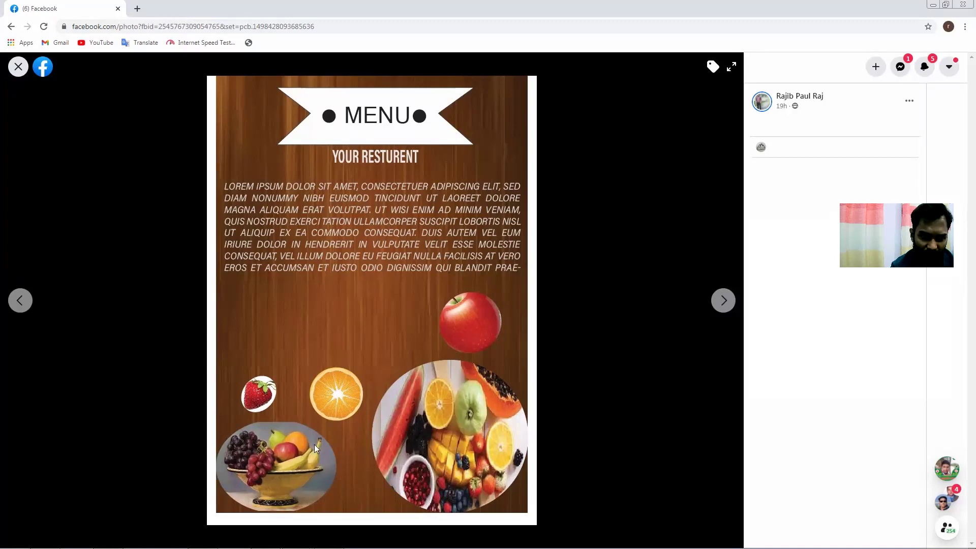
{"action": "left_click", "coordinate": [724, 300]}
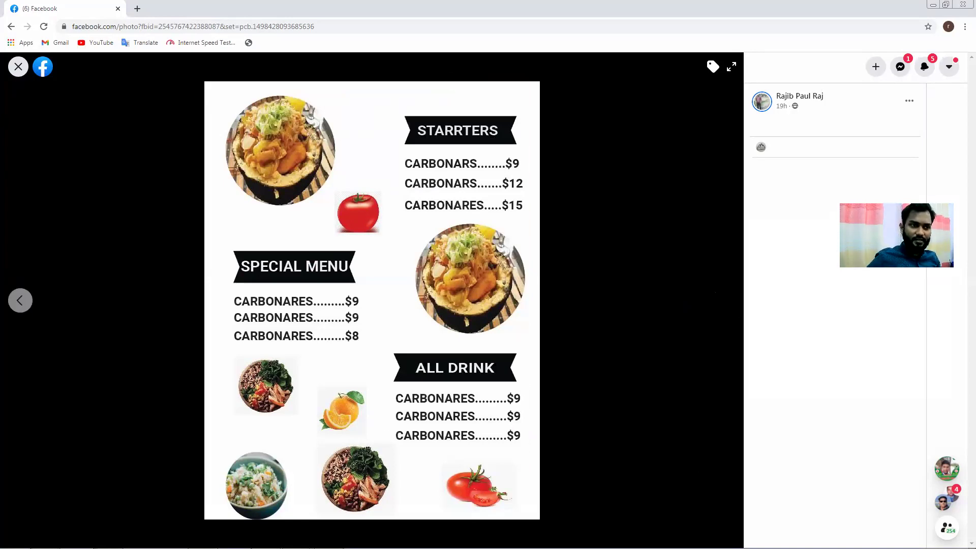
{"action": "left_click", "coordinate": [18, 66]}
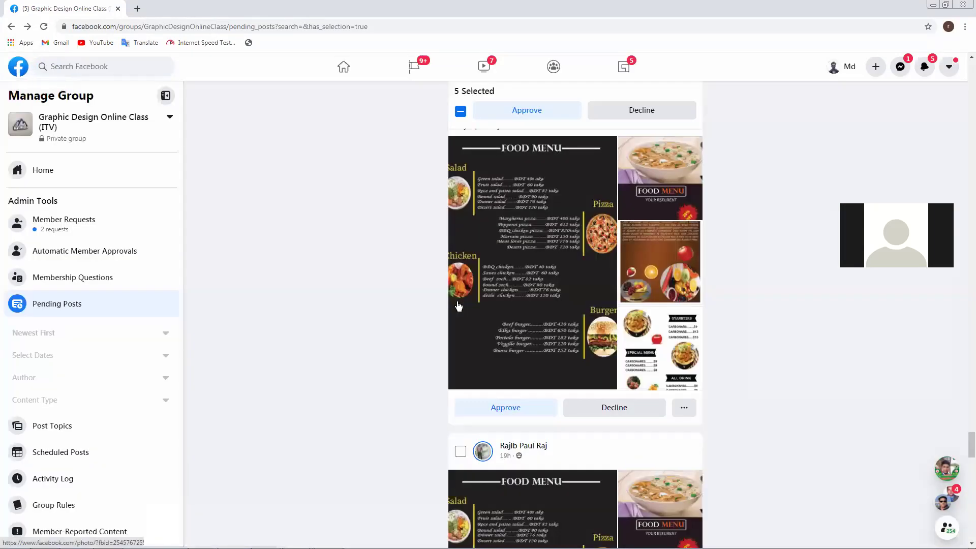
Step: Find the Gradient business card combo 9 post below the food menus and briefly open its teal logo card
{"action": "scroll", "coordinate": [543, 338], "scroll_direction": "down", "scroll_amount": 6}
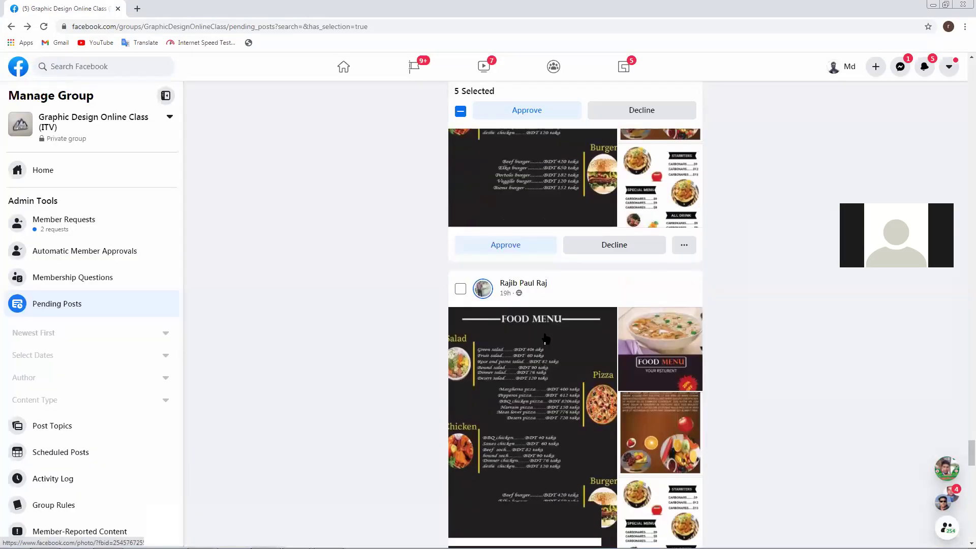
{"action": "scroll", "coordinate": [543, 326], "scroll_direction": "up", "scroll_amount": 1}
{"action": "scroll", "coordinate": [544, 330], "scroll_direction": "down", "scroll_amount": 3}
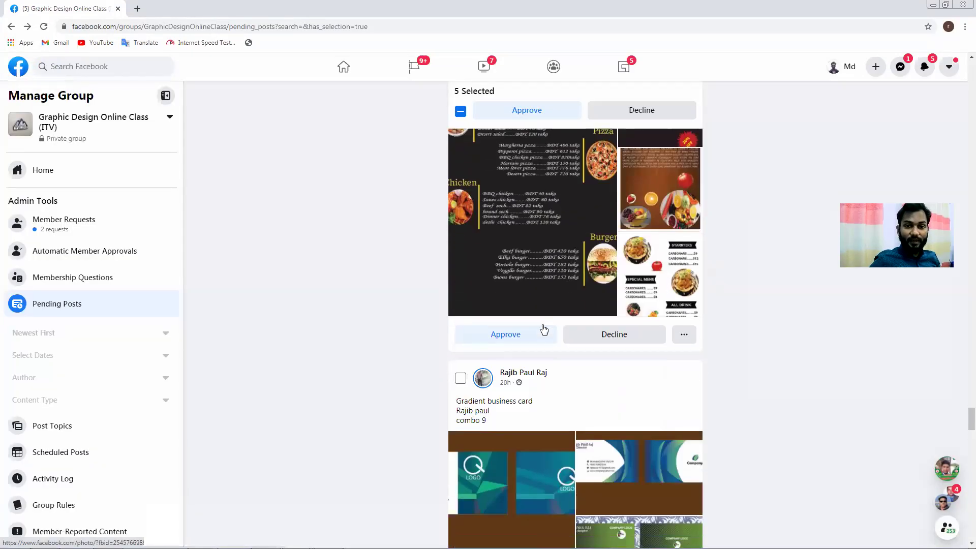
{"action": "scroll", "coordinate": [584, 334], "scroll_direction": "down", "scroll_amount": 3}
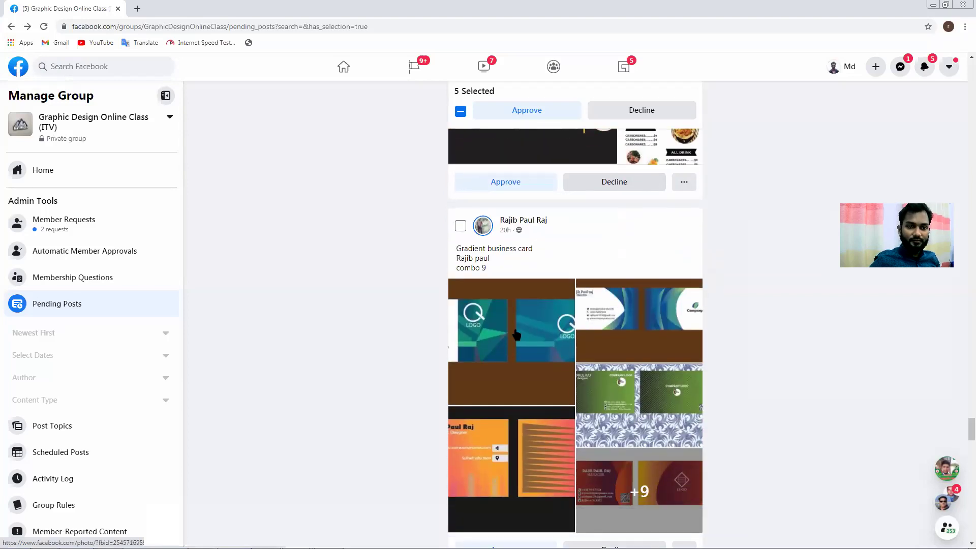
{"action": "left_click", "coordinate": [515, 334]}
{"action": "key", "text": "Escape"}
{"action": "scroll", "coordinate": [609, 391], "scroll_direction": "down", "scroll_amount": 2}
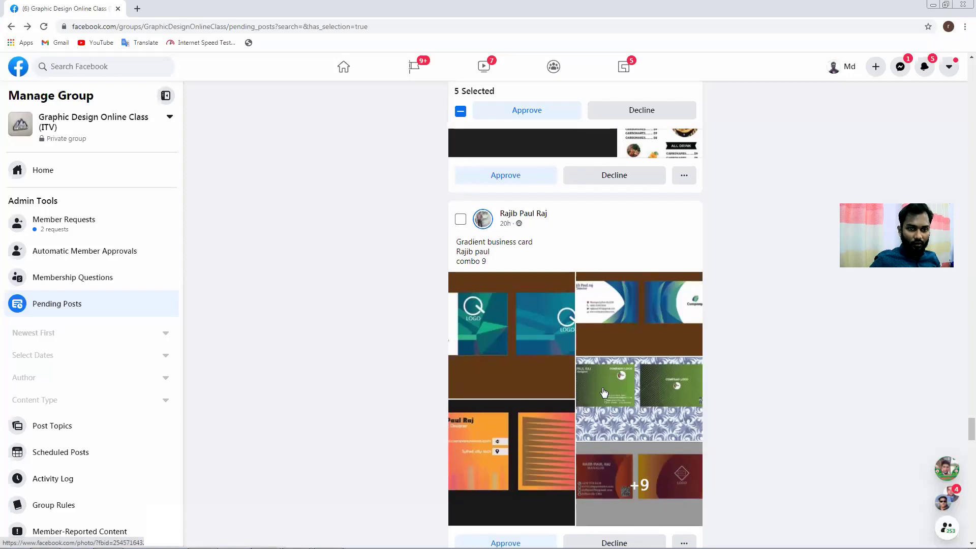
Step: Look through the gradient business card designs from the blue company card to the last pink-orange one, and return to the pending posts
{"action": "left_click", "coordinate": [596, 286]}
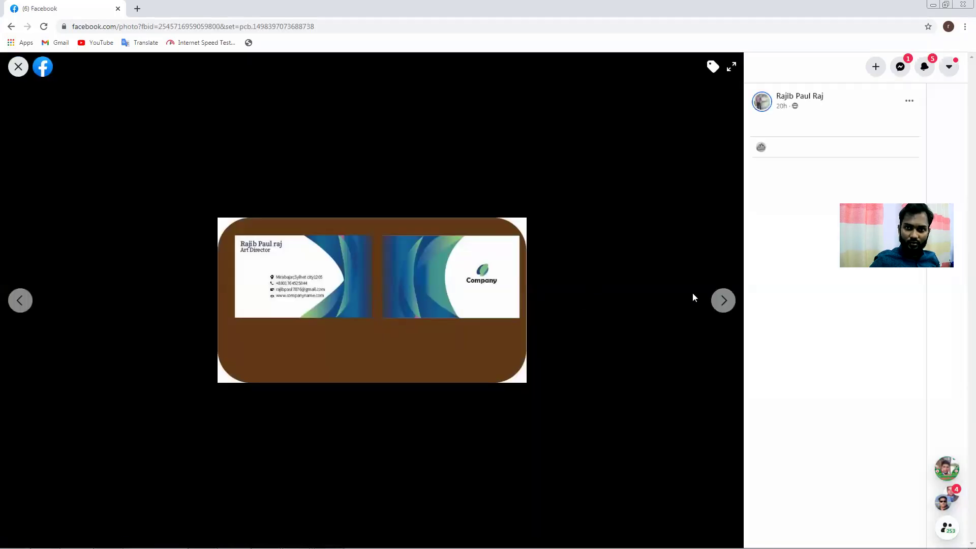
{"action": "left_click", "coordinate": [732, 301]}
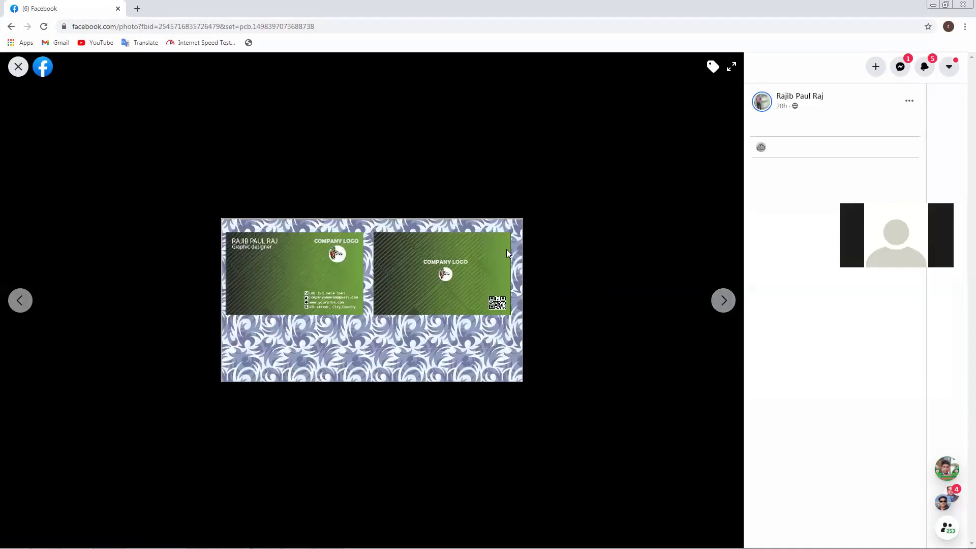
{"action": "left_click", "coordinate": [725, 300]}
{"action": "left_click", "coordinate": [725, 300]}
{"action": "left_click", "coordinate": [725, 301]}
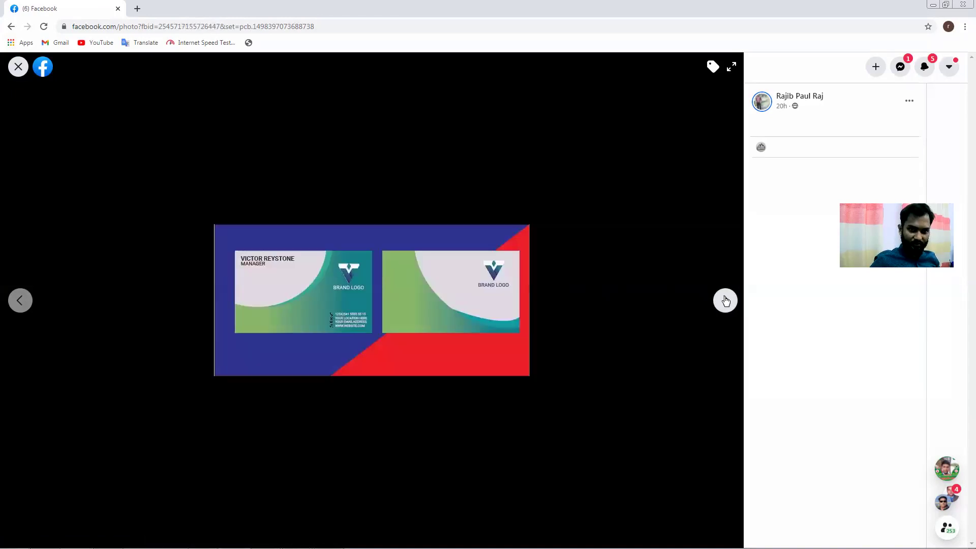
{"action": "left_click", "coordinate": [725, 300]}
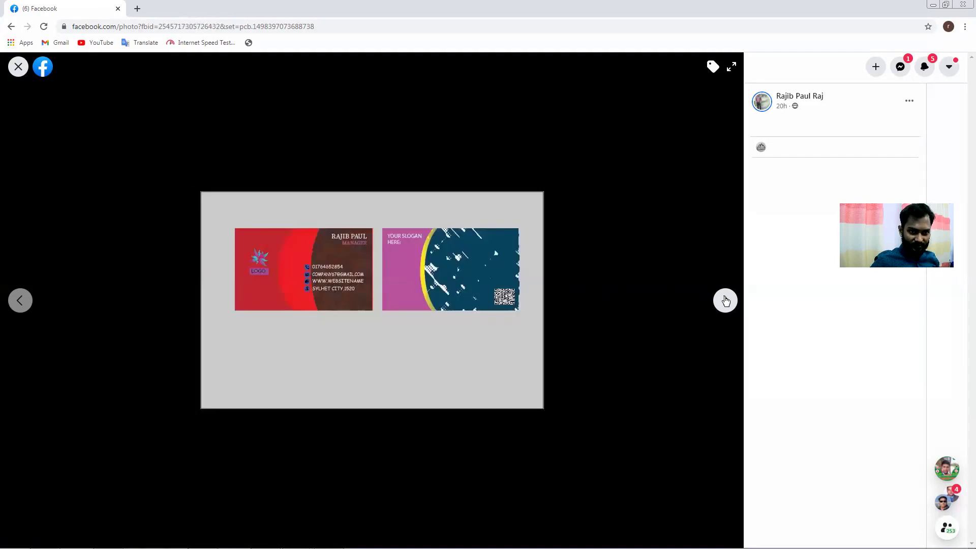
{"action": "left_click", "coordinate": [725, 301]}
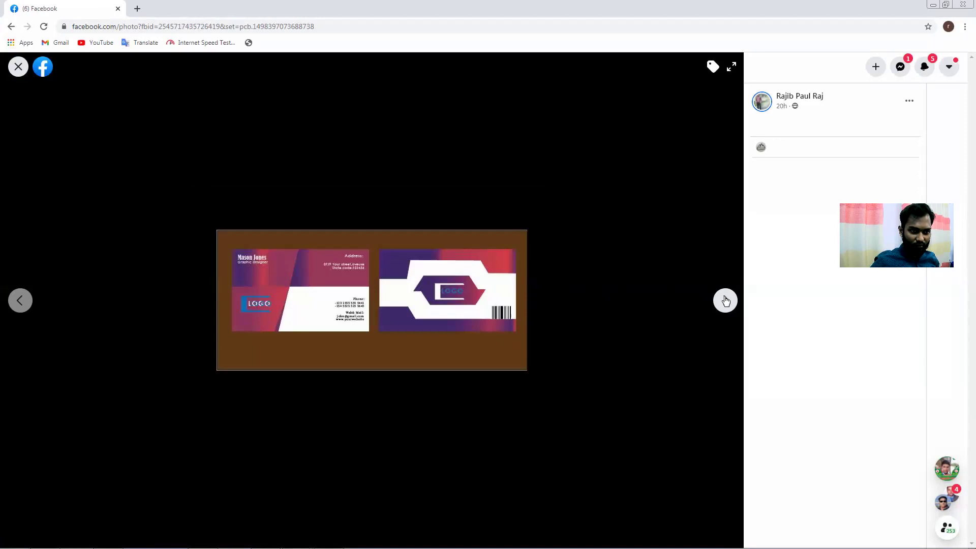
{"action": "left_click", "coordinate": [725, 301]}
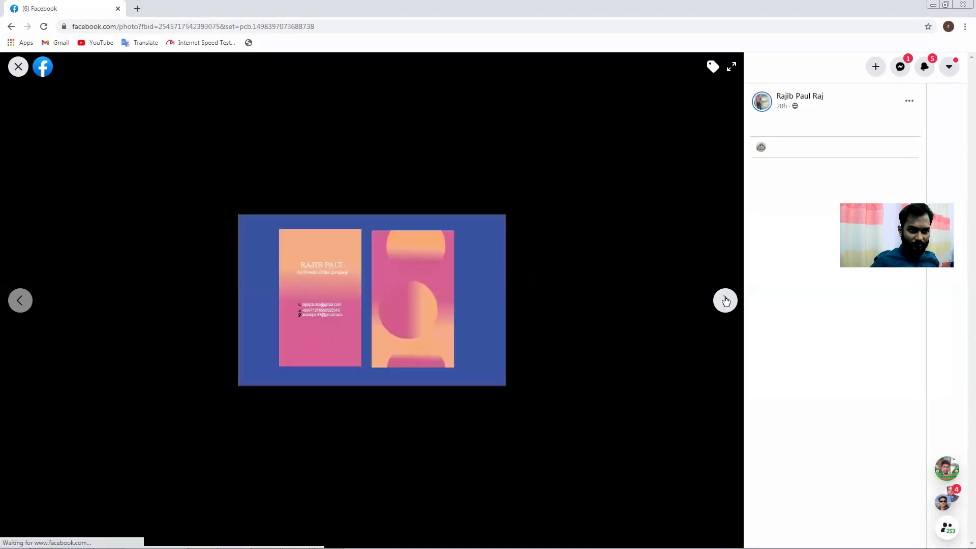
{"action": "left_click", "coordinate": [726, 300]}
{"action": "left_click", "coordinate": [725, 301]}
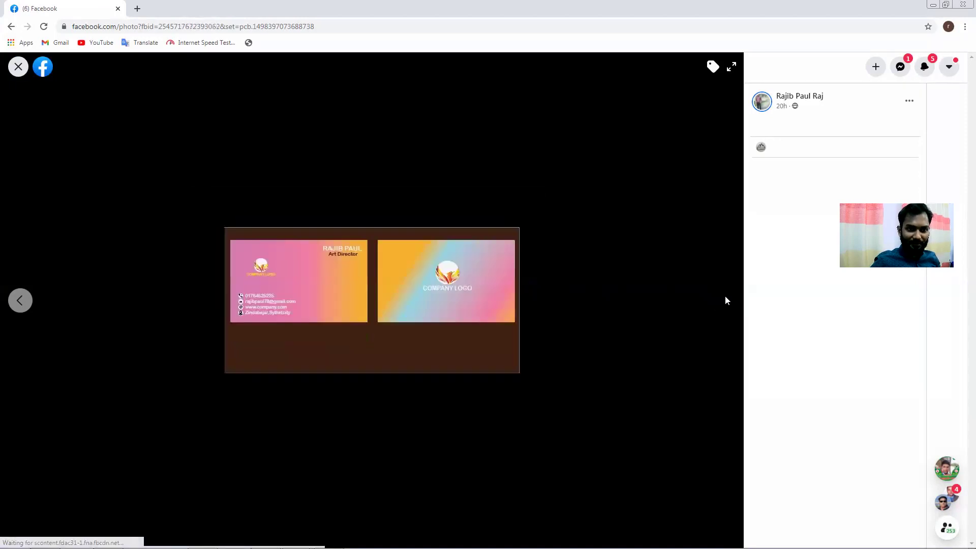
{"action": "left_click", "coordinate": [19, 66]}
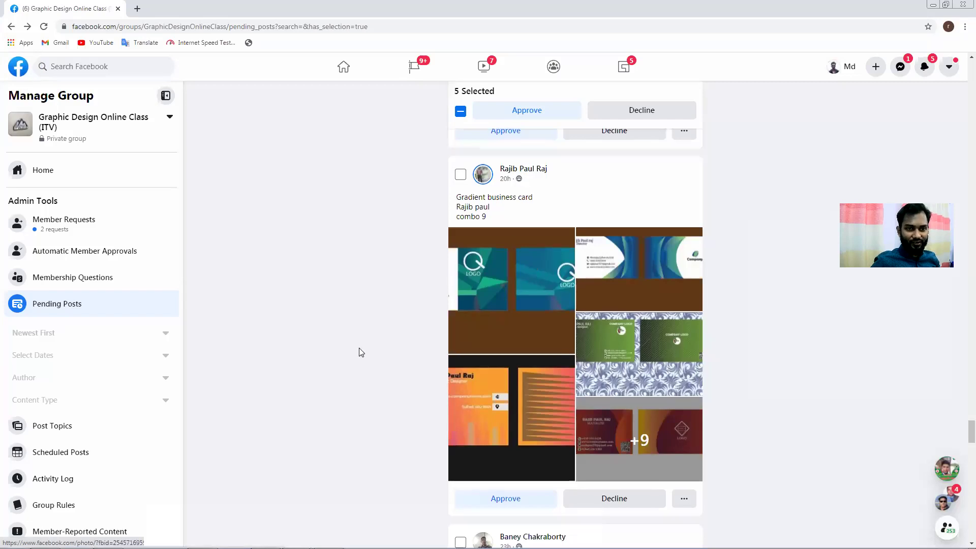
Step: Skim the older pending posts down to the Combo 5 background removal project, and go back up to the visiting card posts
{"action": "scroll", "coordinate": [359, 348], "scroll_direction": "down", "scroll_amount": 6}
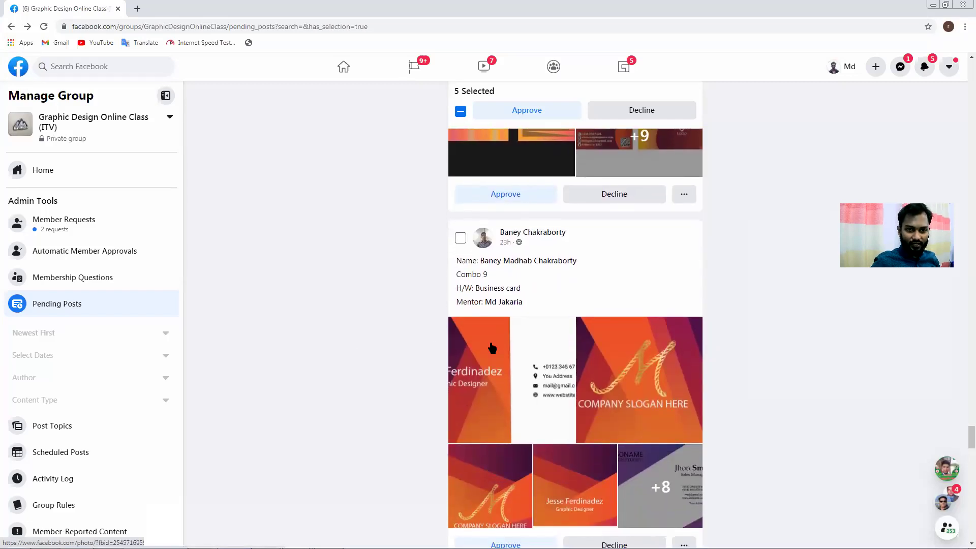
{"action": "scroll", "coordinate": [459, 355], "scroll_direction": "down", "scroll_amount": 5}
{"action": "scroll", "coordinate": [459, 360], "scroll_direction": "down", "scroll_amount": 2}
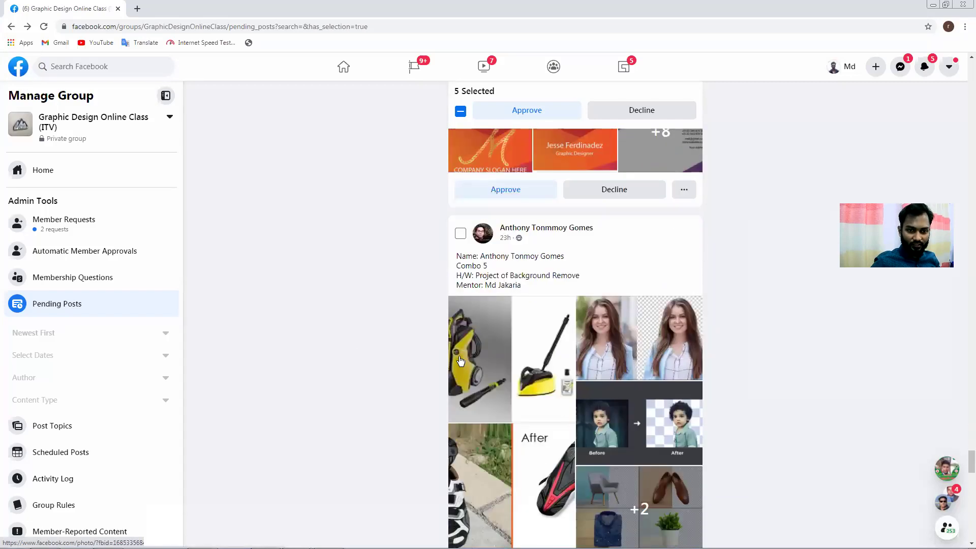
{"action": "scroll", "coordinate": [460, 360], "scroll_direction": "up", "scroll_amount": 2}
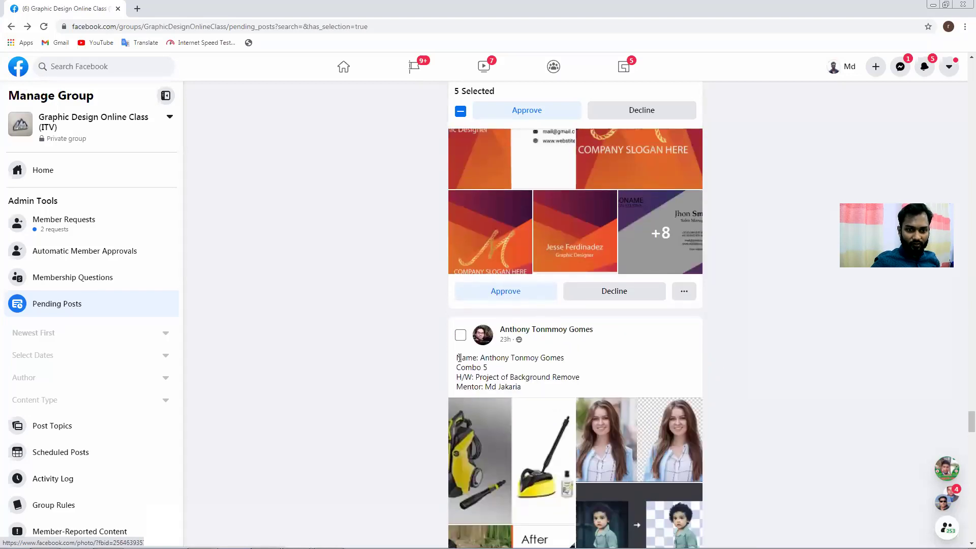
{"action": "scroll", "coordinate": [459, 358], "scroll_direction": "down", "scroll_amount": 4}
{"action": "scroll", "coordinate": [460, 360], "scroll_direction": "up", "scroll_amount": 8}
{"action": "scroll", "coordinate": [460, 362], "scroll_direction": "up", "scroll_amount": 10}
{"action": "middle_click", "coordinate": [374, 376]}
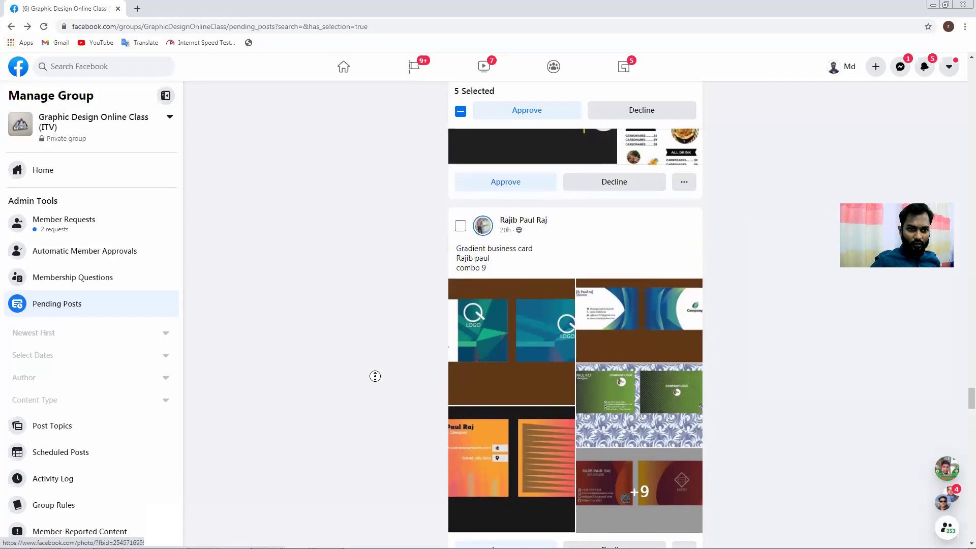
{"action": "scroll", "coordinate": [376, 315], "scroll_direction": "up", "scroll_amount": 15}
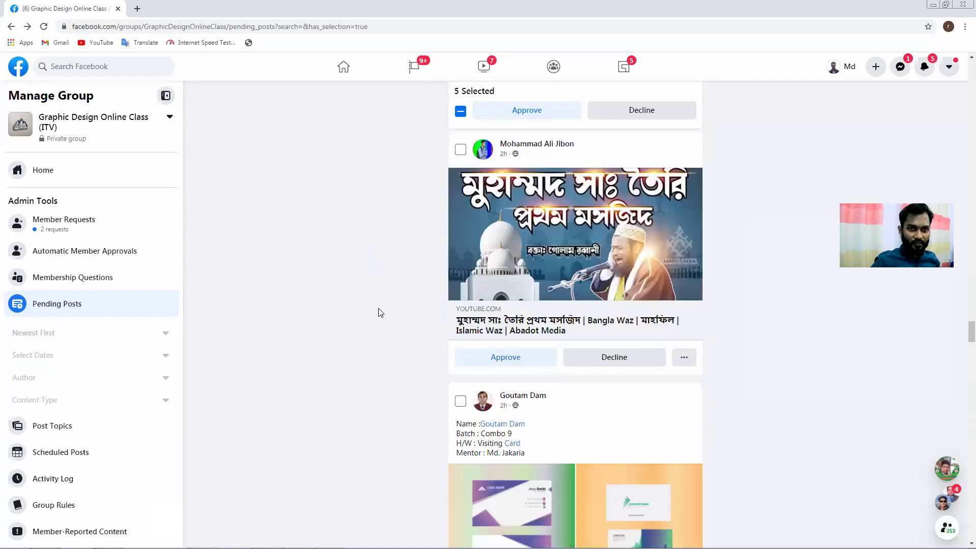
{"action": "scroll", "coordinate": [378, 308], "scroll_direction": "up", "scroll_amount": 3}
Step: Approve the five selected pending posts and reload the pending posts list to see the newest submissions
{"action": "left_click", "coordinate": [525, 110]}
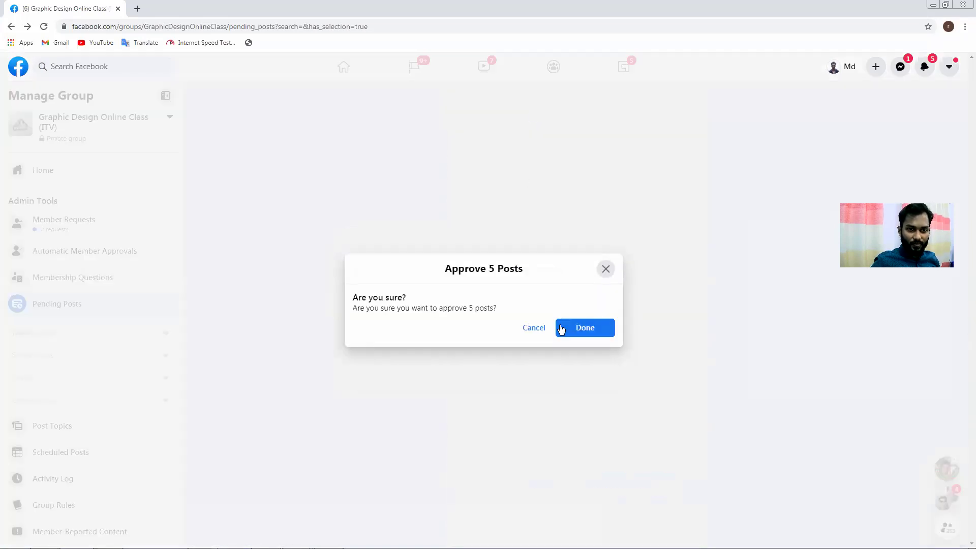
{"action": "left_click", "coordinate": [562, 325]}
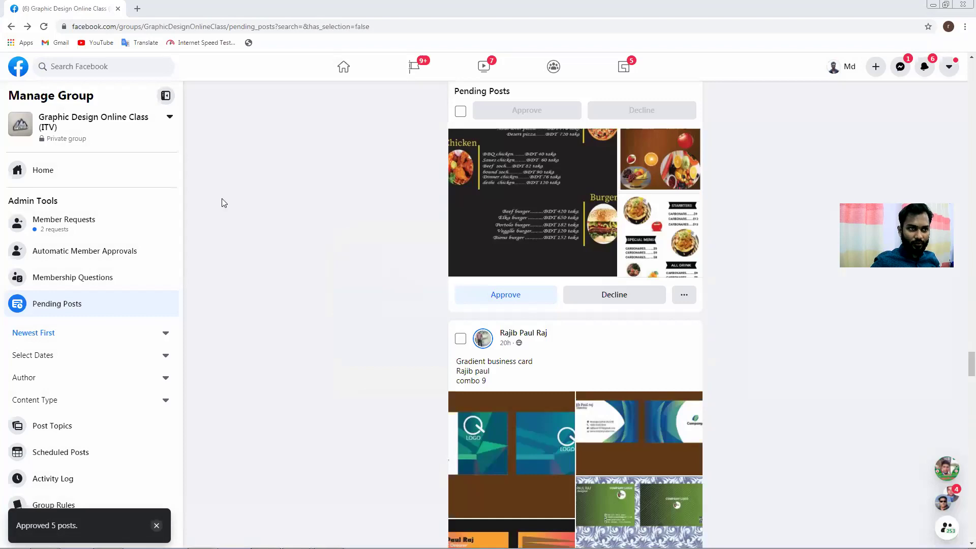
{"action": "left_click", "coordinate": [42, 28]}
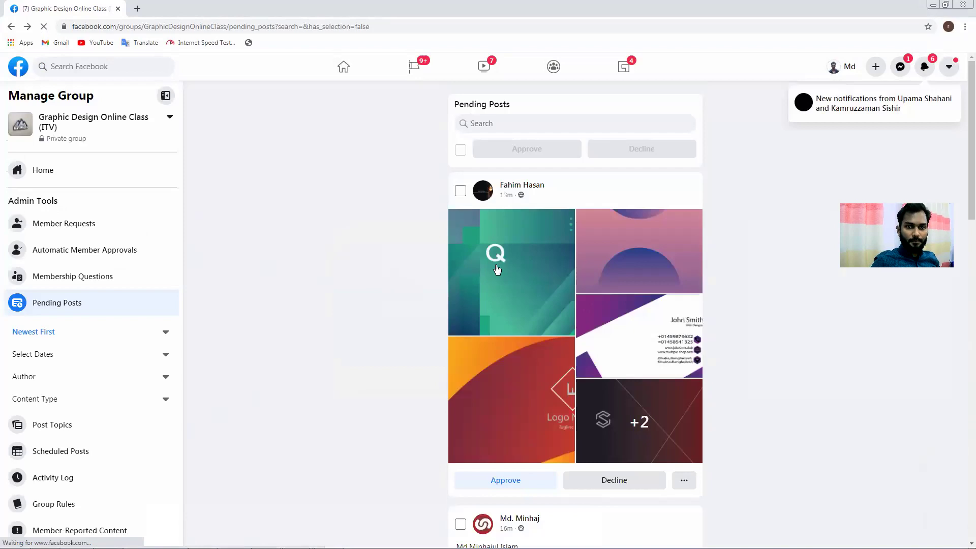
{"action": "scroll", "coordinate": [510, 279], "scroll_direction": "down", "scroll_amount": 3}
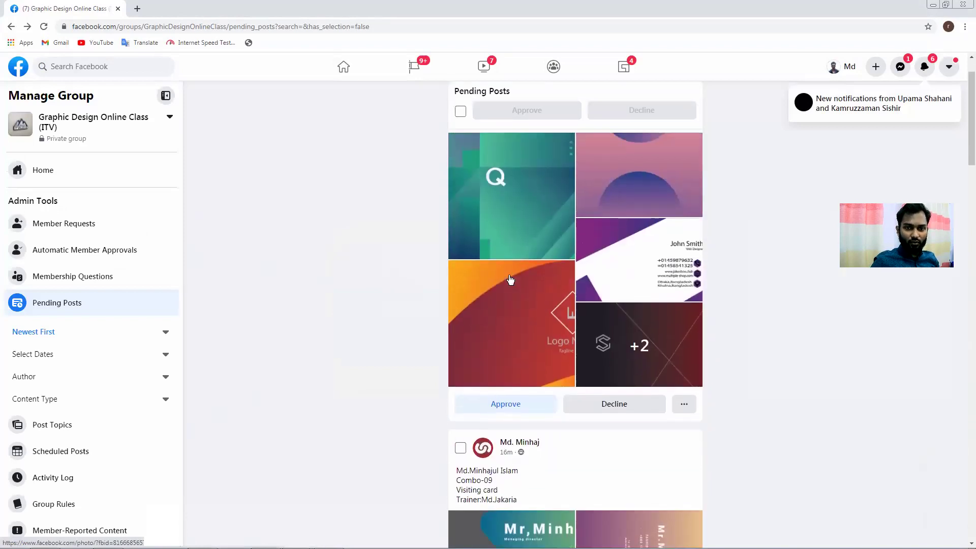
Step: Look through the newest pending post's card designs from the green Q card to the blue-green contact card, and return to the pending posts
{"action": "scroll", "coordinate": [476, 203], "scroll_direction": "up", "scroll_amount": 3}
{"action": "scroll", "coordinate": [493, 254], "scroll_direction": "down", "scroll_amount": 7}
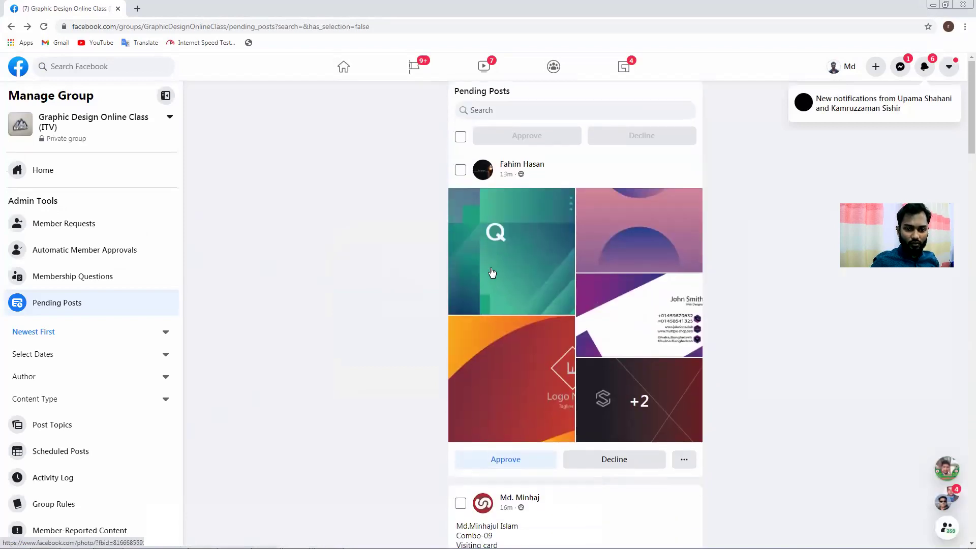
{"action": "scroll", "coordinate": [510, 306], "scroll_direction": "up", "scroll_amount": 6}
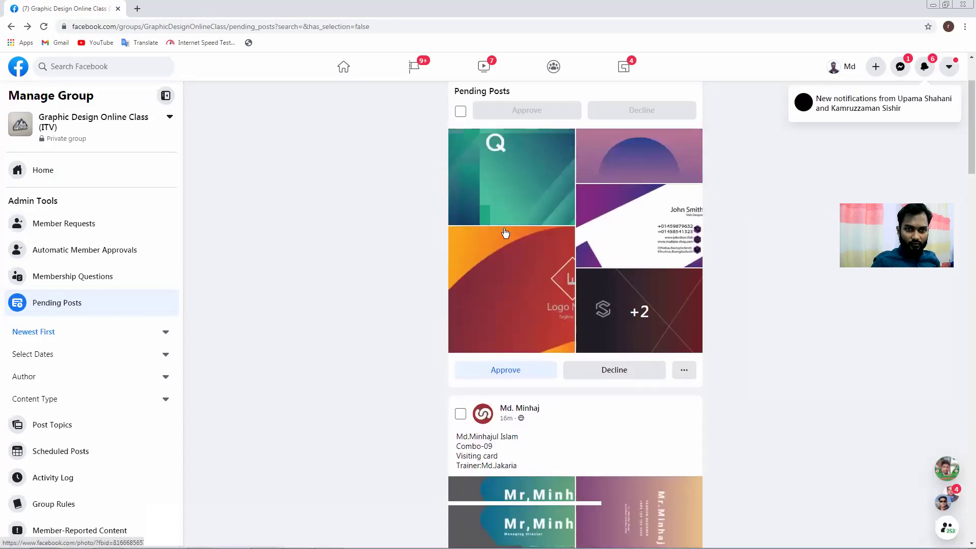
{"action": "left_click", "coordinate": [512, 265]}
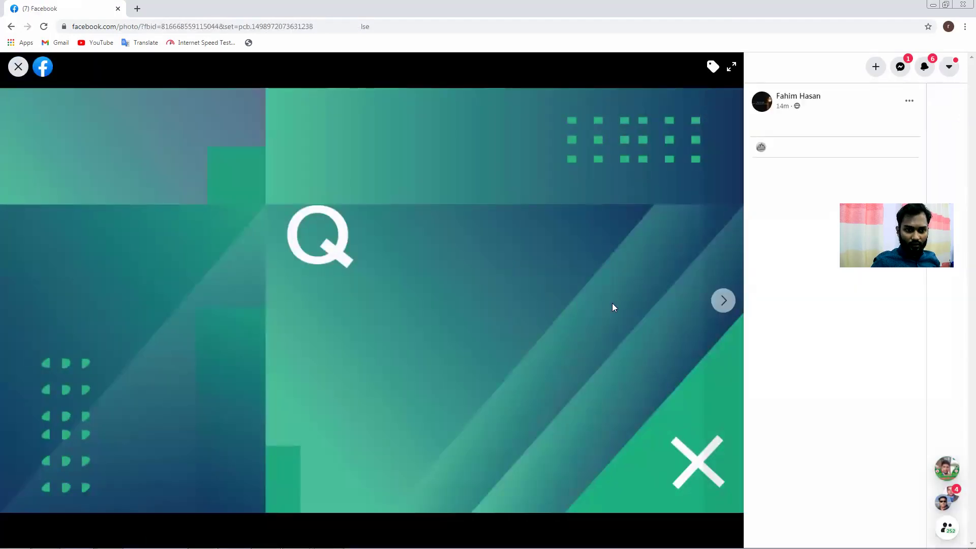
{"action": "left_click", "coordinate": [730, 307]}
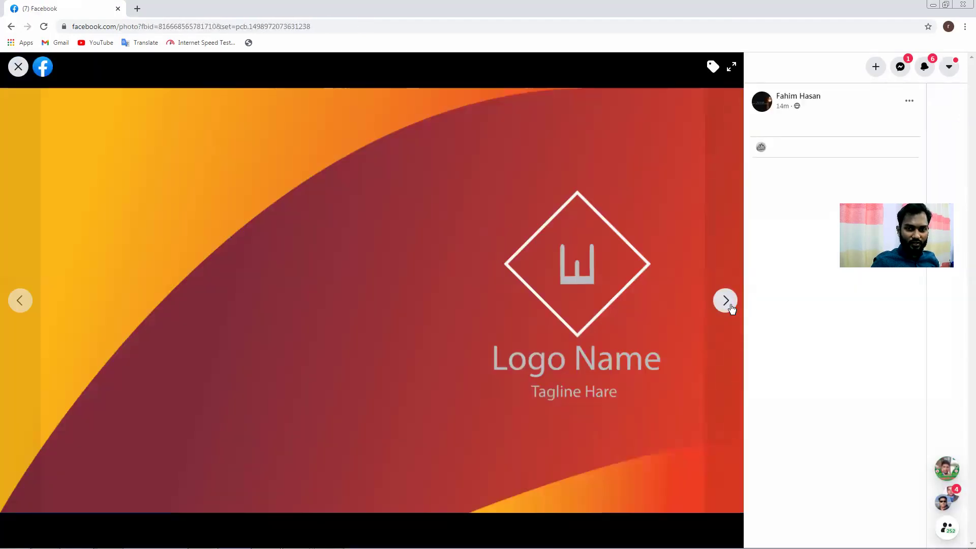
{"action": "left_click", "coordinate": [725, 300]}
{"action": "left_click", "coordinate": [725, 300]}
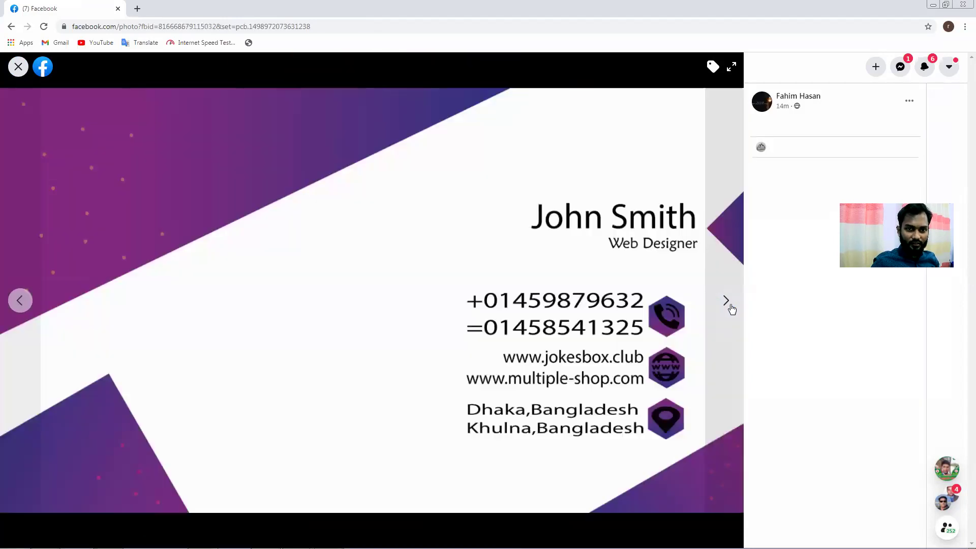
{"action": "left_click", "coordinate": [730, 308]}
{"action": "left_click", "coordinate": [730, 307]}
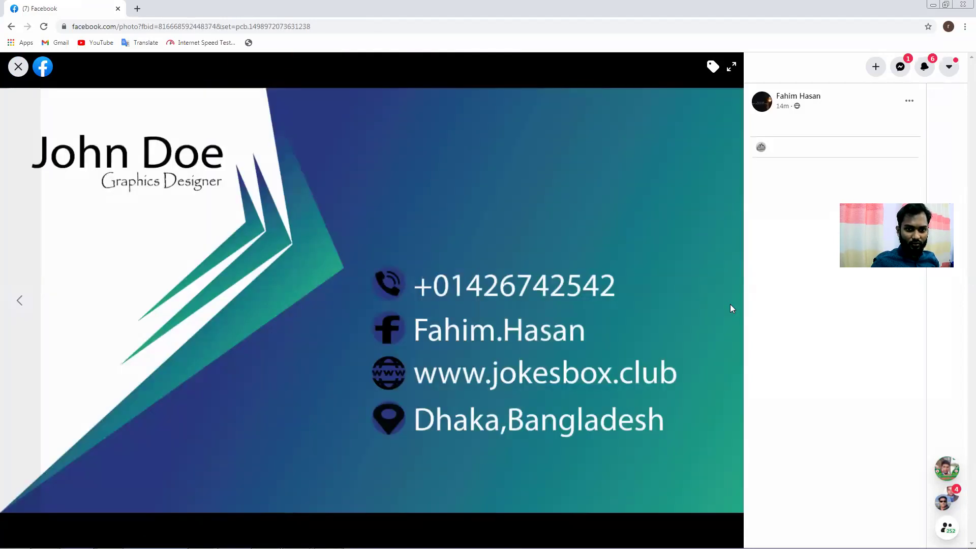
{"action": "left_click", "coordinate": [18, 66]}
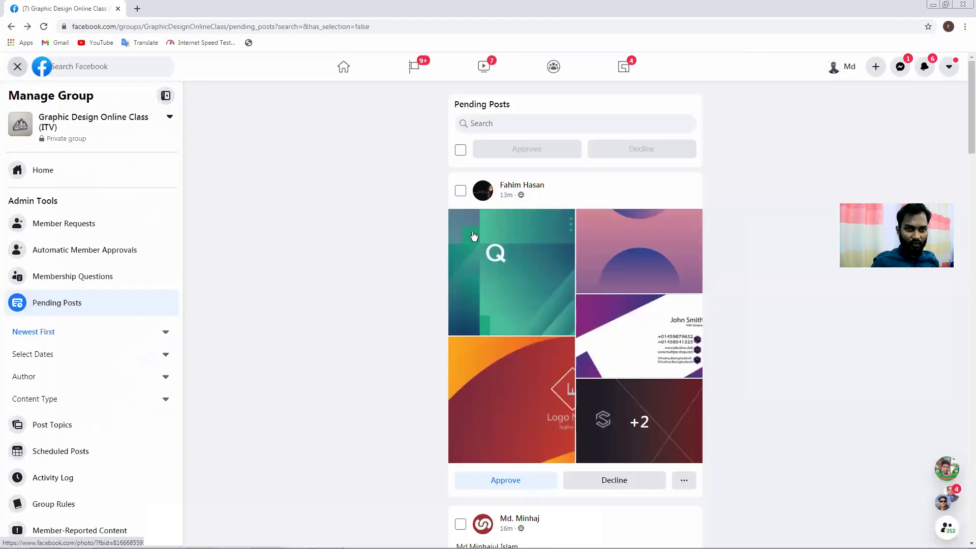
Step: Open the Combo-09 Visiting card post and review its designs up to the red-purple QR code card, dismissing the group chat
{"action": "scroll", "coordinate": [473, 235], "scroll_direction": "down", "scroll_amount": 6}
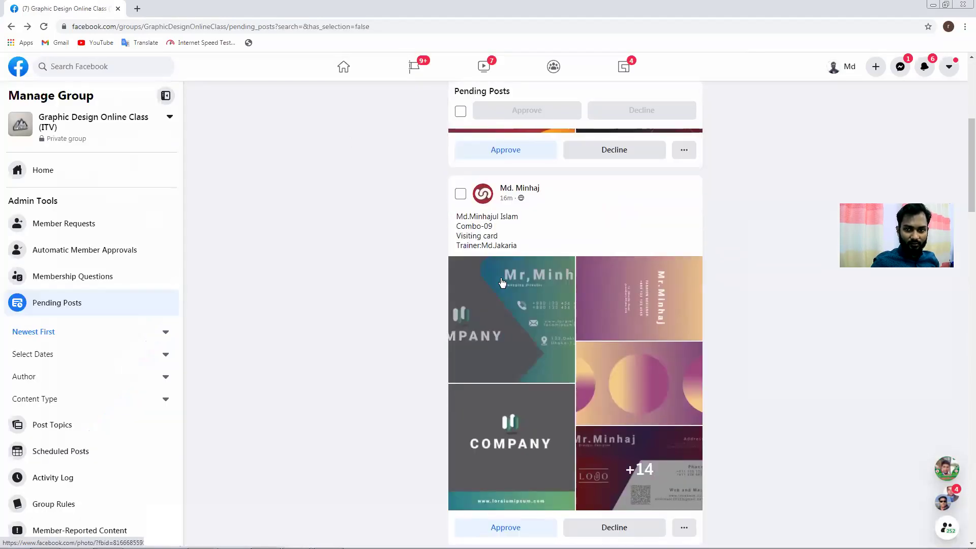
{"action": "left_click", "coordinate": [501, 281]}
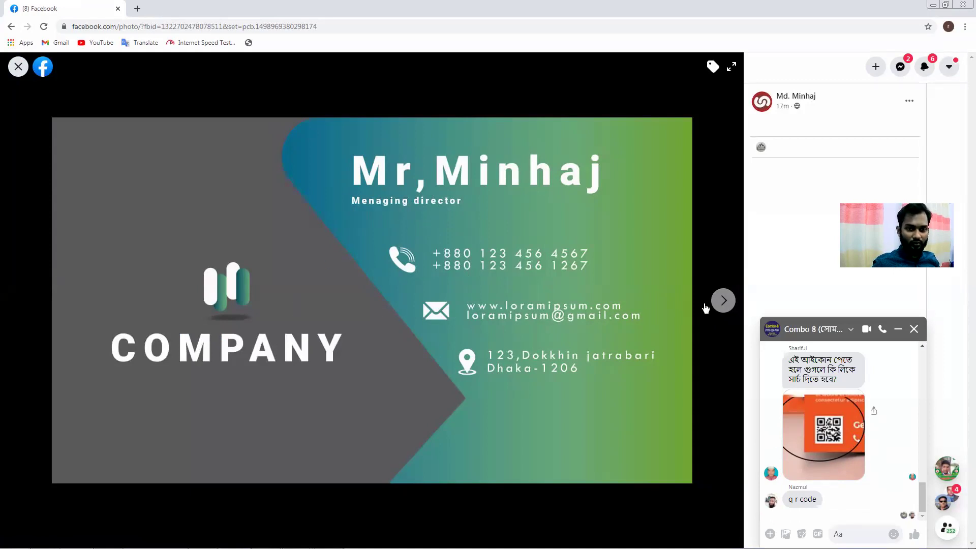
{"action": "left_click", "coordinate": [723, 300]}
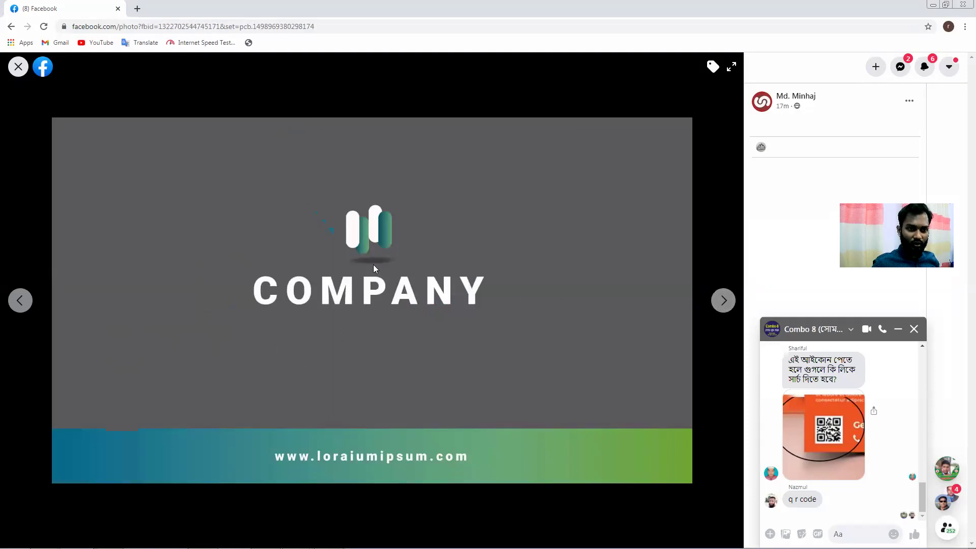
{"action": "left_click", "coordinate": [727, 301]}
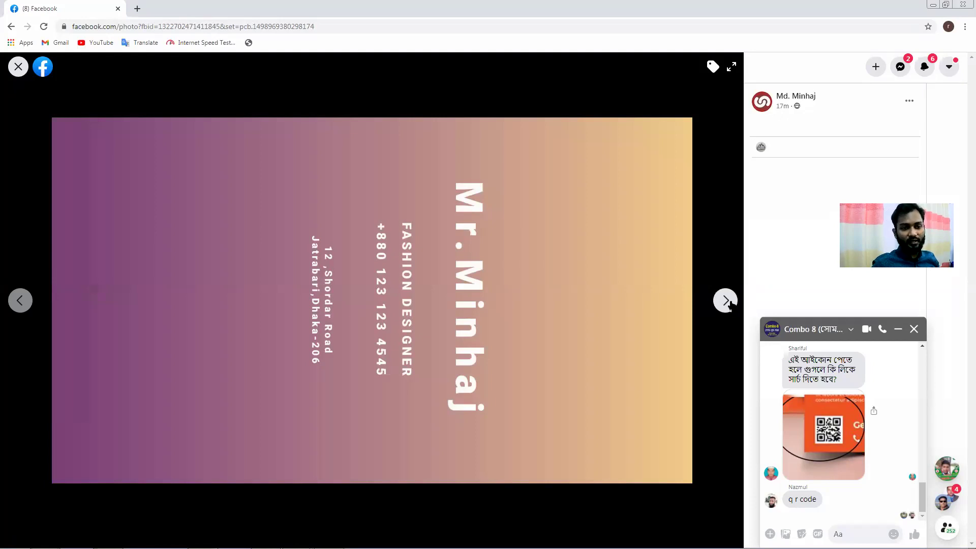
{"action": "left_click", "coordinate": [725, 301]}
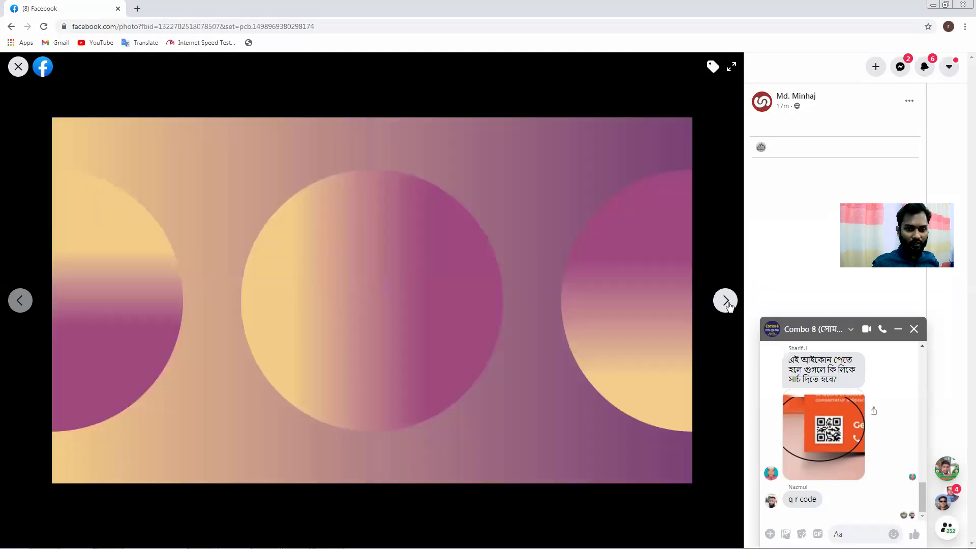
{"action": "left_click", "coordinate": [725, 300]}
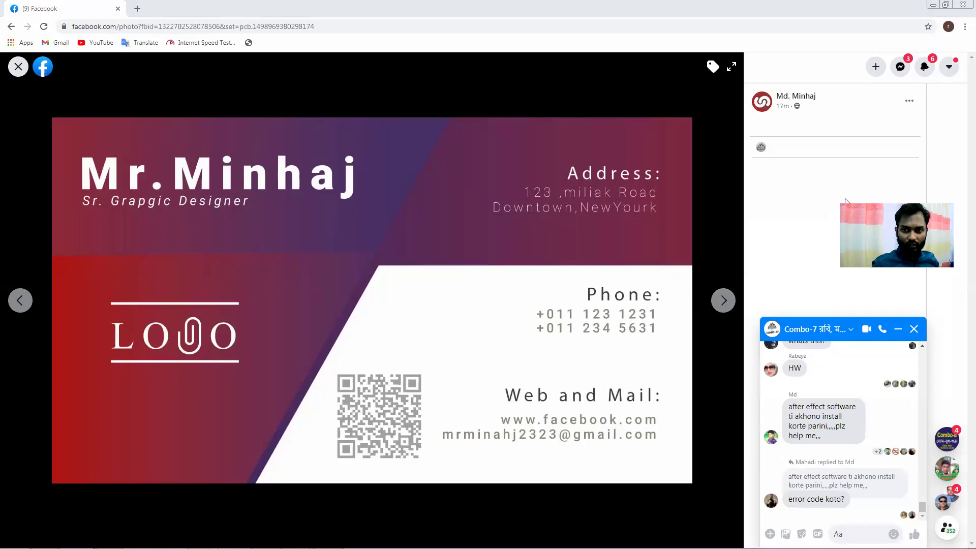
{"action": "left_click", "coordinate": [914, 329]}
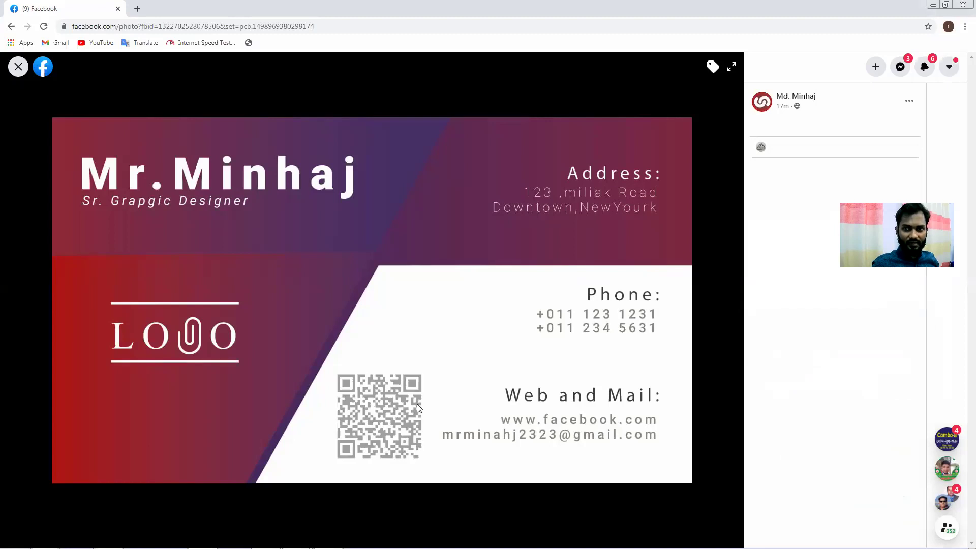
Step: Compare the two sides of the red-purple LOGO card and continue to the green Project Menager card
{"action": "left_click", "coordinate": [726, 301]}
{"action": "left_click", "coordinate": [726, 303]}
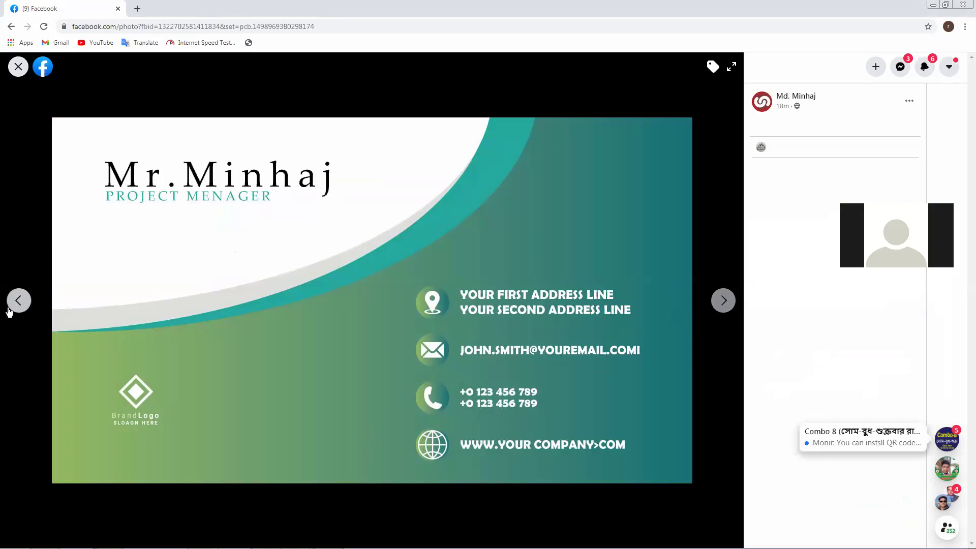
{"action": "left_click", "coordinate": [29, 303]}
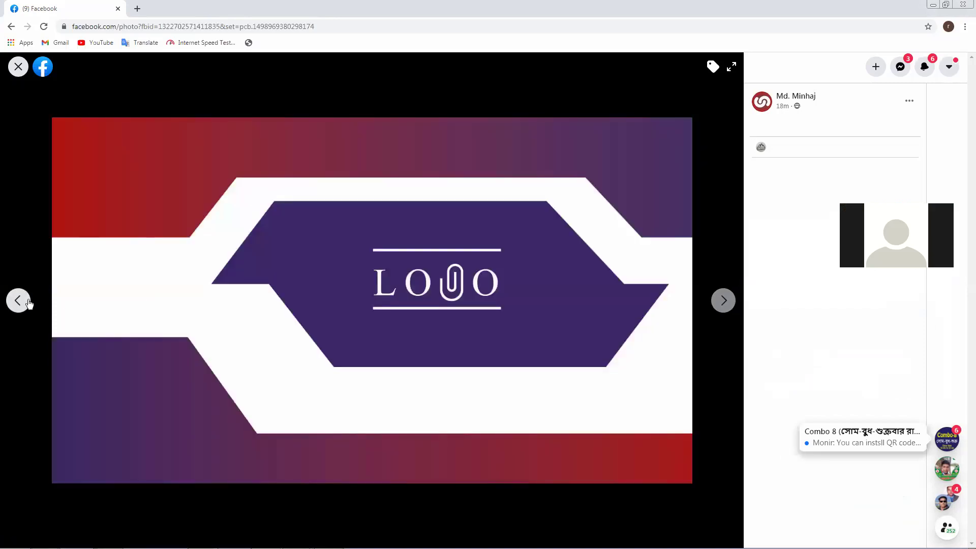
{"action": "left_click", "coordinate": [29, 303]}
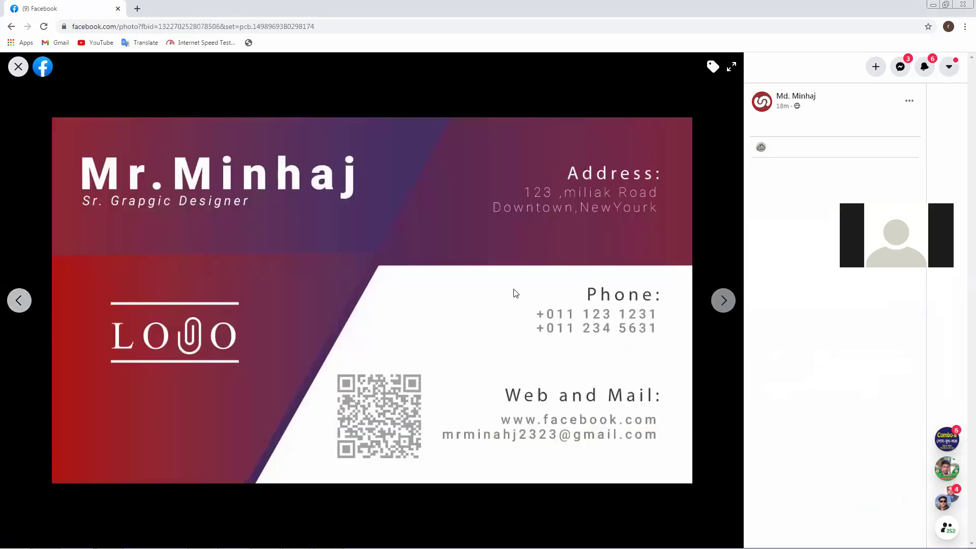
{"action": "left_click", "coordinate": [733, 301]}
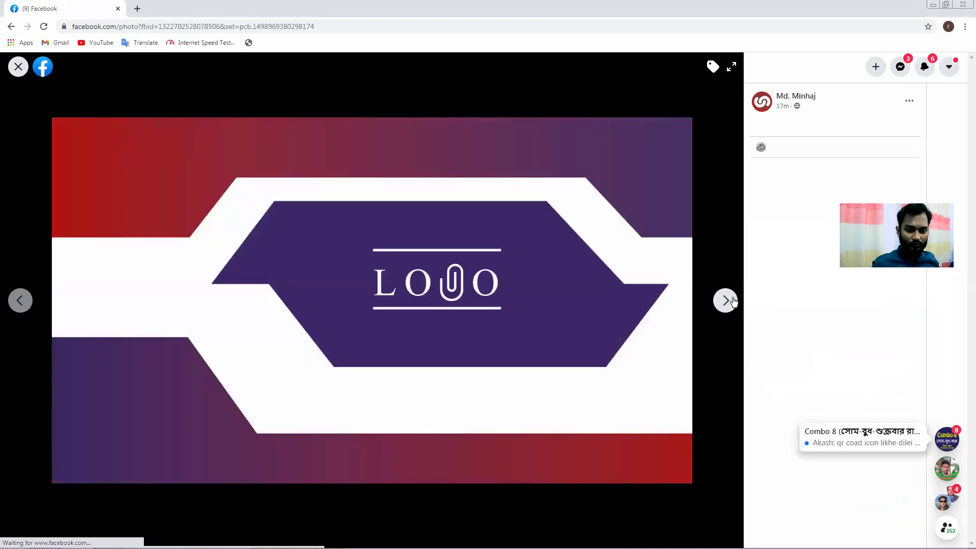
{"action": "left_click", "coordinate": [734, 301]}
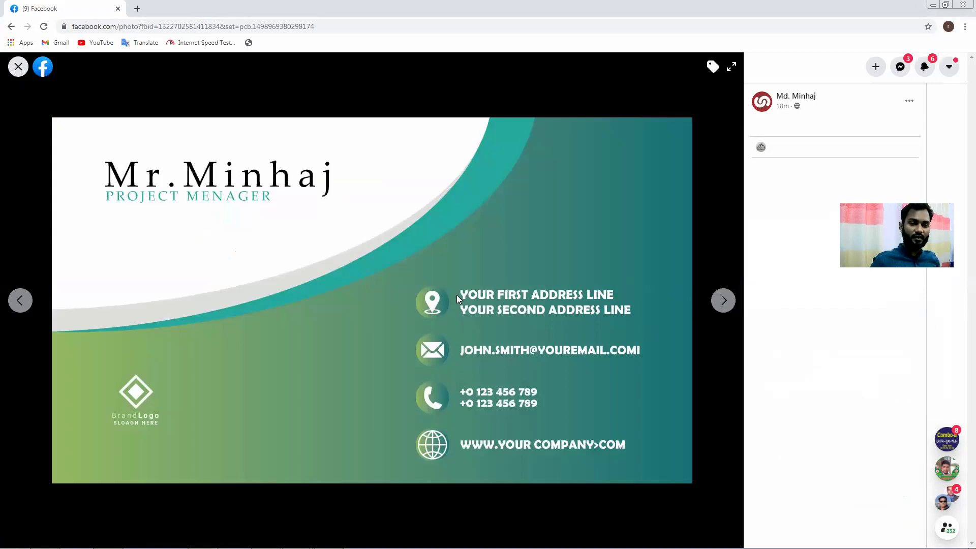
Step: Look through the card designs from the white BrandLogo card to the rainbow gradient Art Director card
{"action": "left_click", "coordinate": [727, 302]}
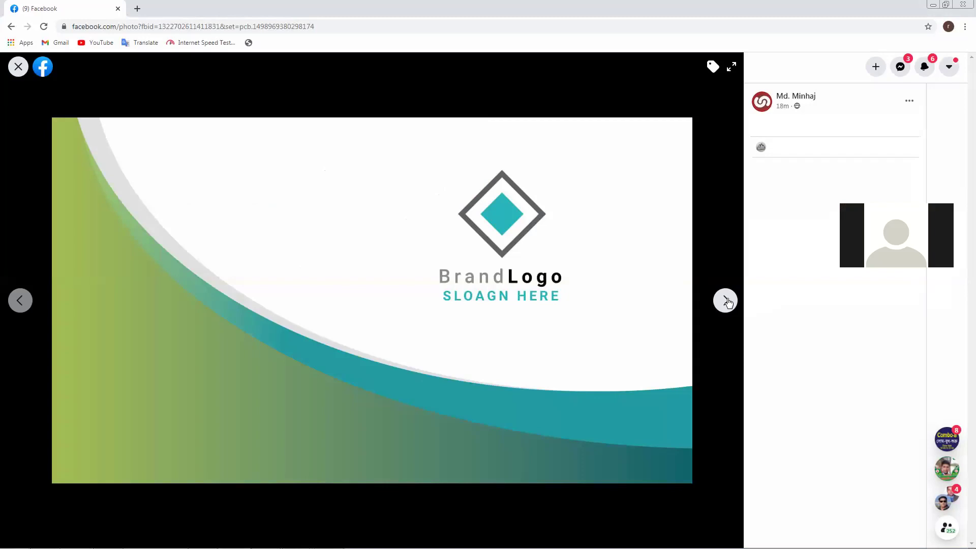
{"action": "left_click", "coordinate": [725, 300]}
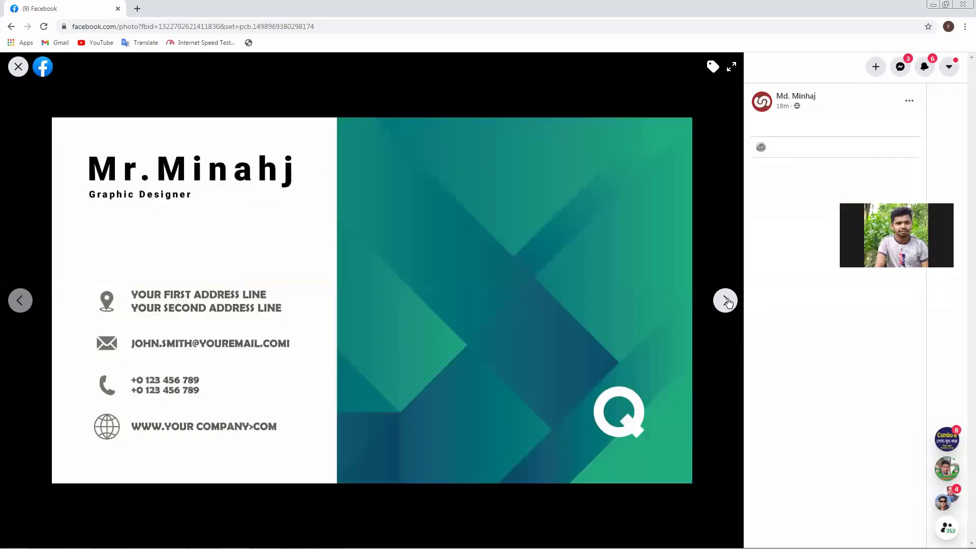
{"action": "left_click", "coordinate": [727, 302]}
{"action": "left_click", "coordinate": [727, 302]}
{"action": "left_click", "coordinate": [727, 302]}
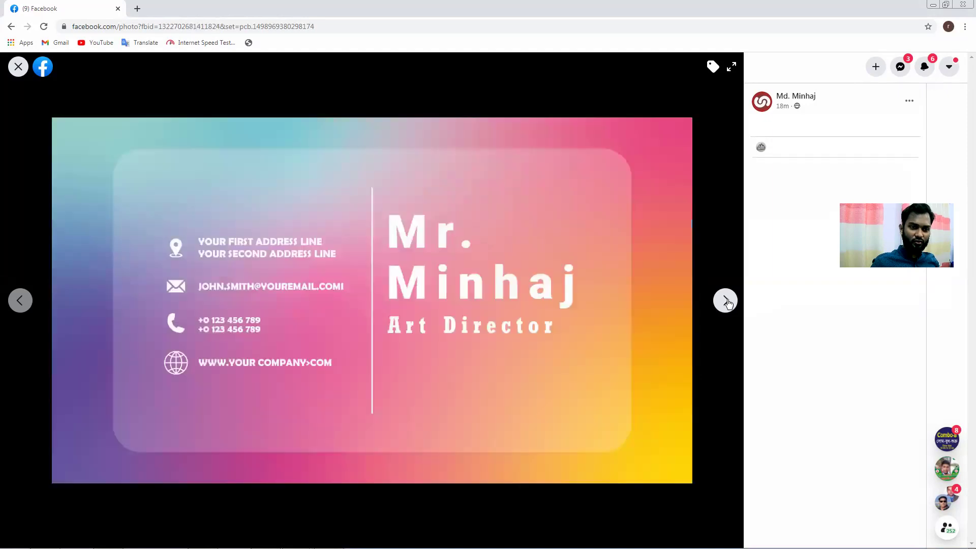
Step: Compare the rainbow rocket logo card with its contact side and continue to the white COMPANY NAME card
{"action": "left_click", "coordinate": [21, 308]}
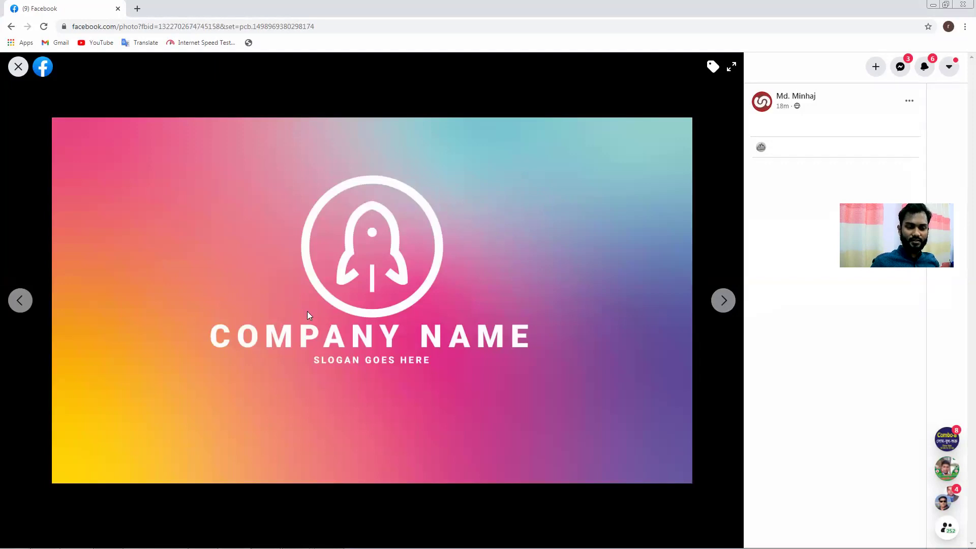
{"action": "left_click", "coordinate": [718, 302]}
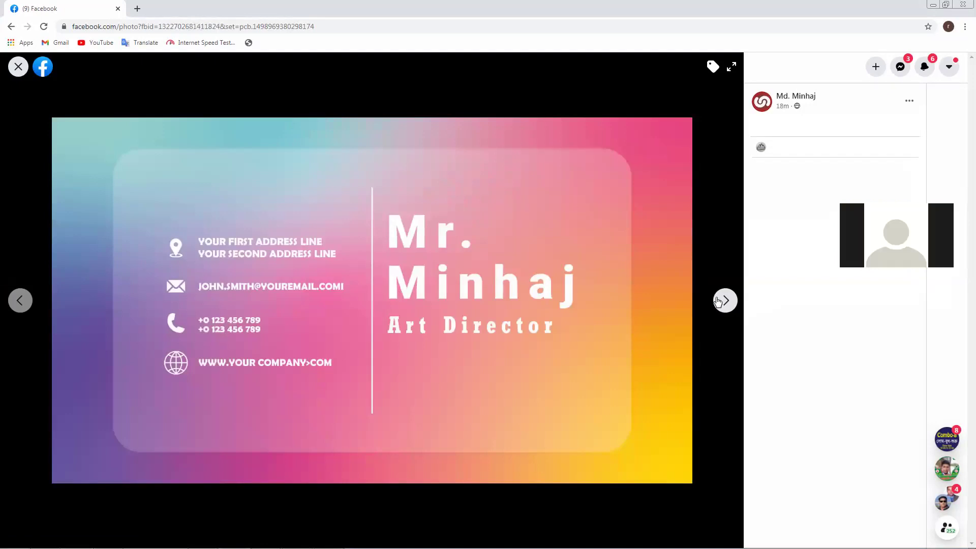
{"action": "left_click", "coordinate": [718, 302]}
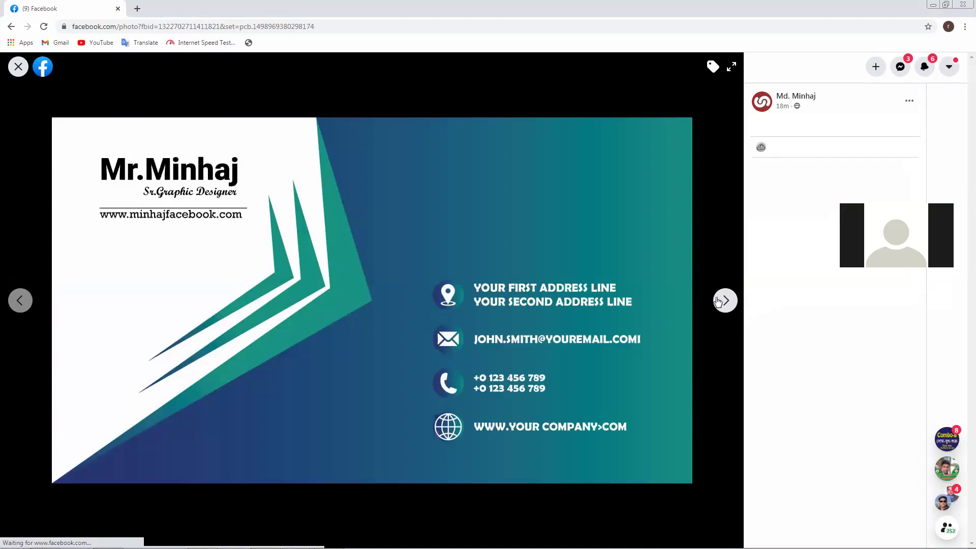
{"action": "left_click", "coordinate": [718, 302]}
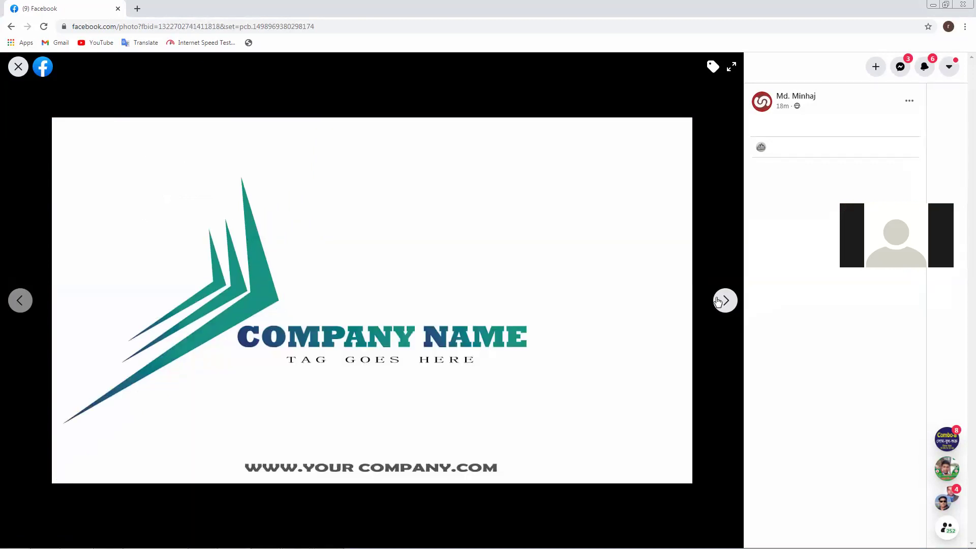
Step: Review both sides of the red and dark grey rounded card, dismissing the group chat that covers the post details
{"action": "left_click", "coordinate": [717, 302]}
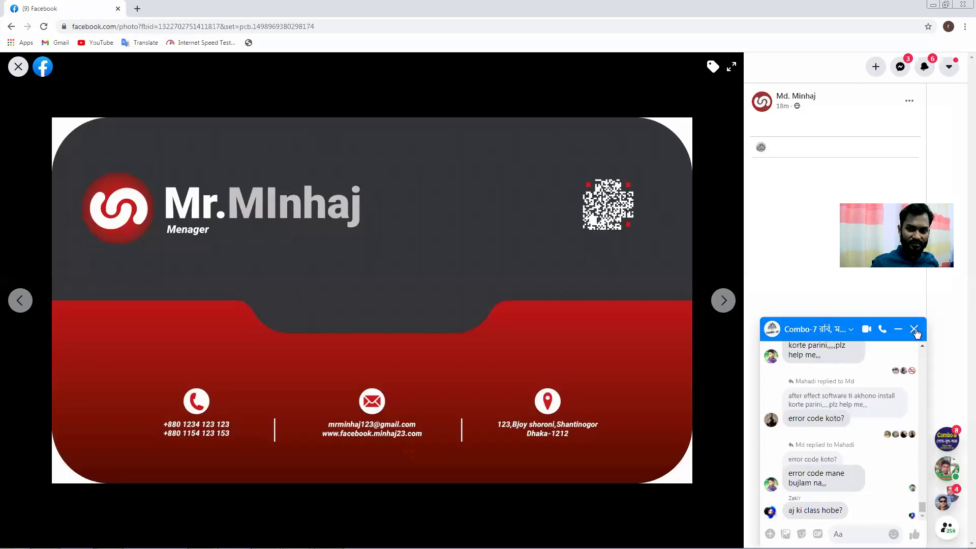
{"action": "left_click", "coordinate": [914, 329]}
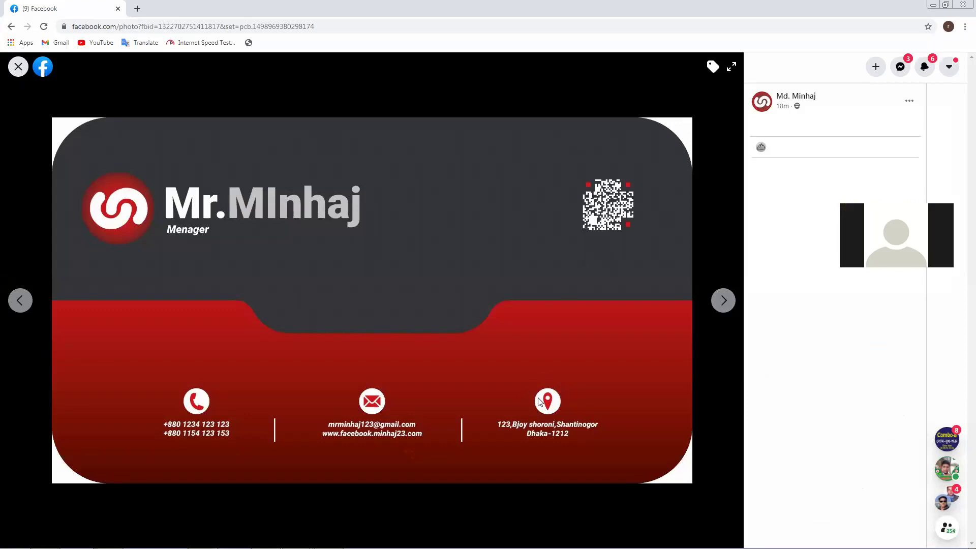
{"action": "left_click", "coordinate": [730, 299]}
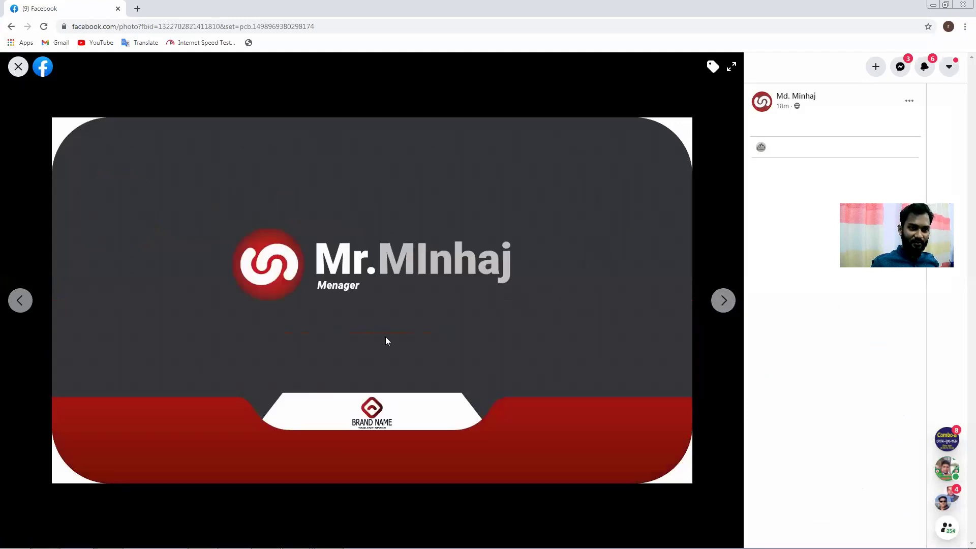
Step: Compare both sides of the teal COMPANY LOGO card, return to the pending posts and find the Combo-9 business card post below
{"action": "left_click", "coordinate": [716, 304]}
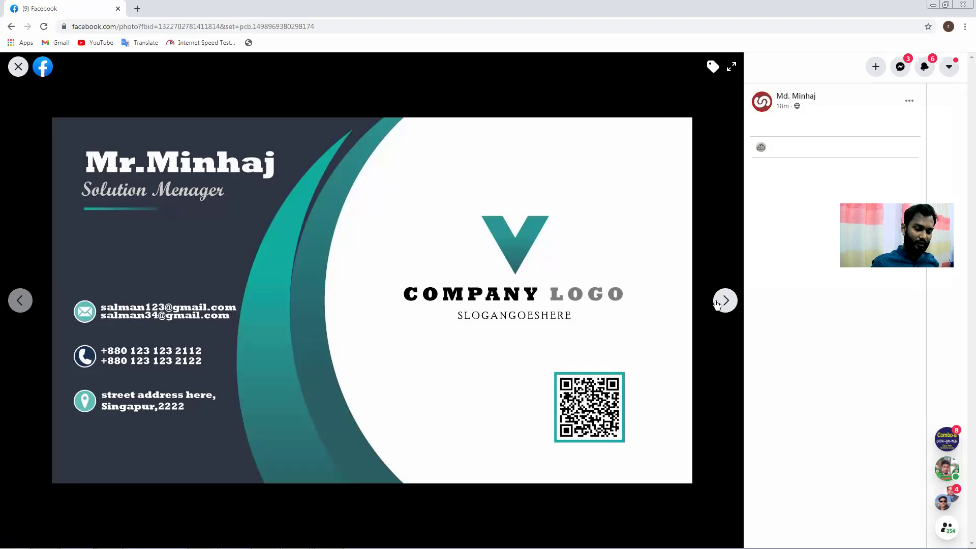
{"action": "left_click", "coordinate": [716, 304]}
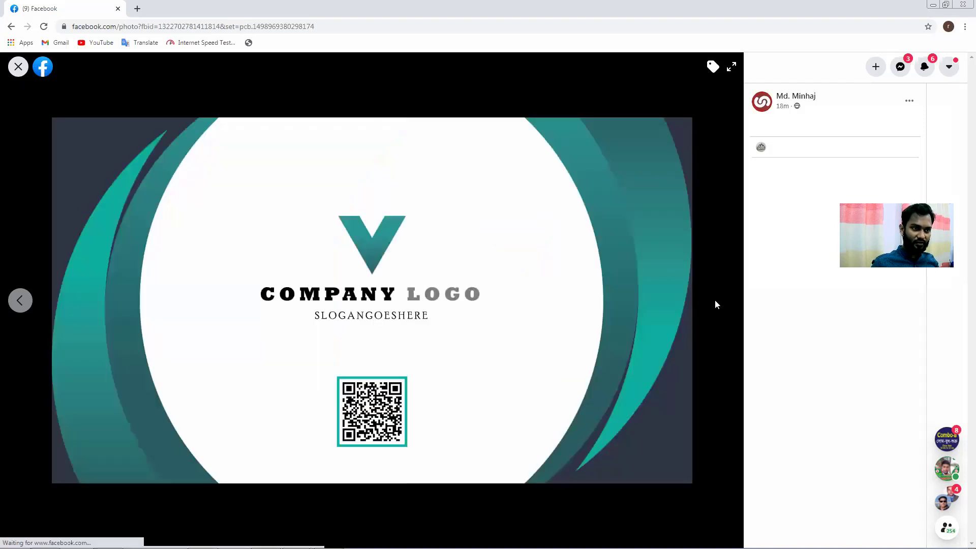
{"action": "left_click", "coordinate": [19, 301]}
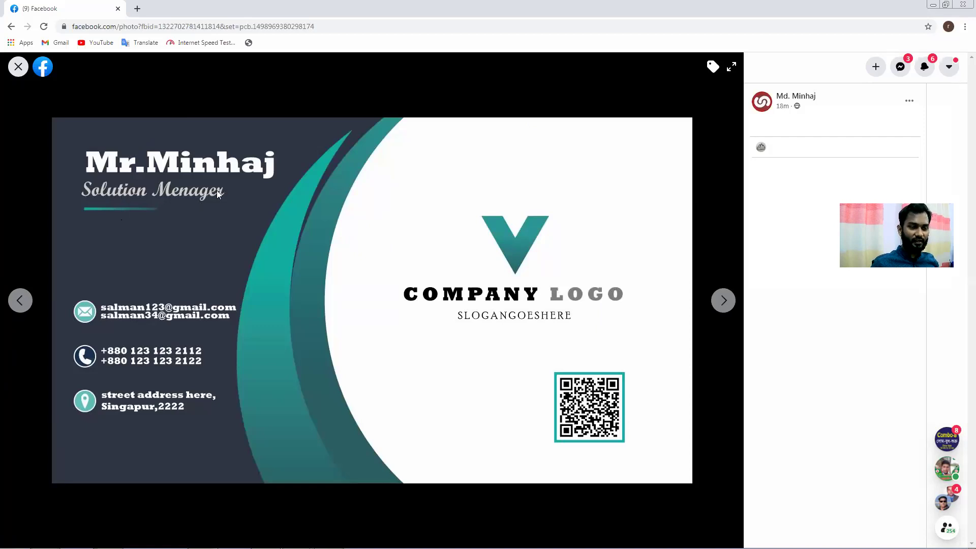
{"action": "left_click", "coordinate": [724, 301]}
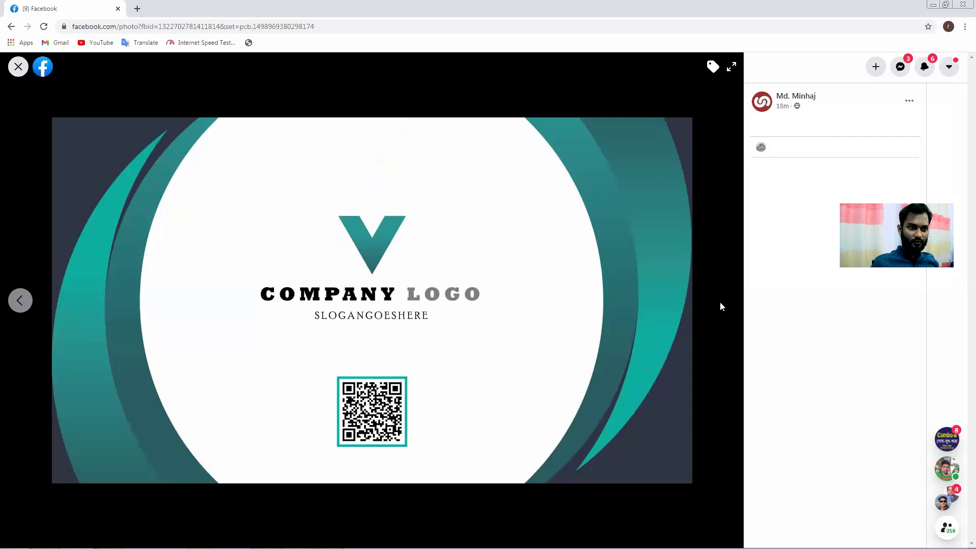
{"action": "left_click", "coordinate": [19, 66]}
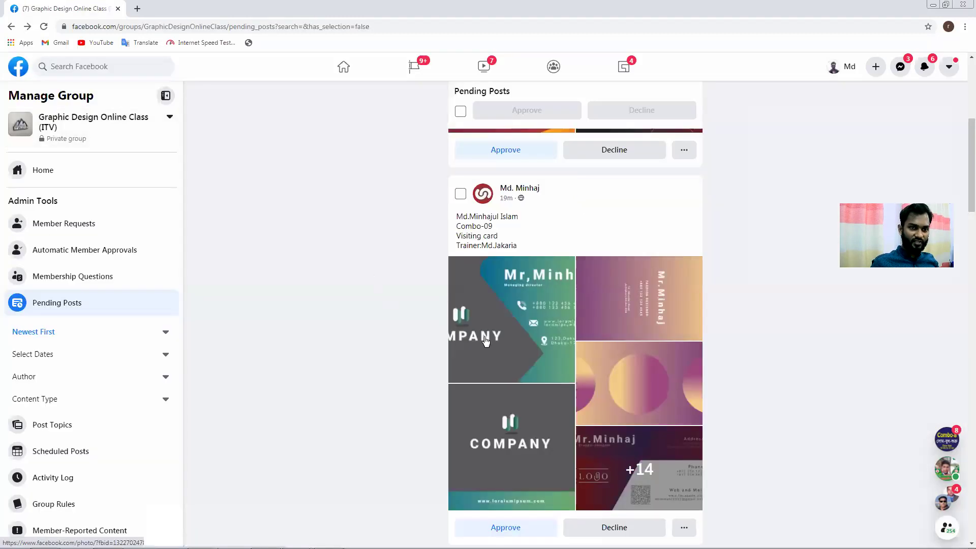
{"action": "scroll", "coordinate": [529, 328], "scroll_direction": "down", "scroll_amount": 7}
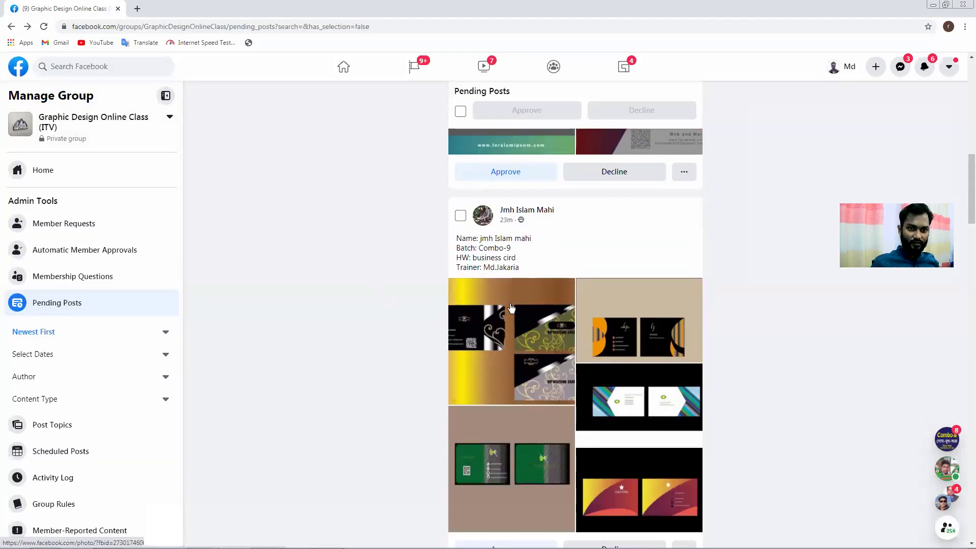
Step: Look through the Combo-9 post's card designs from the VIP visiting cards to the star LOGO NAME card, dismissing the group chat
{"action": "left_click", "coordinate": [509, 310]}
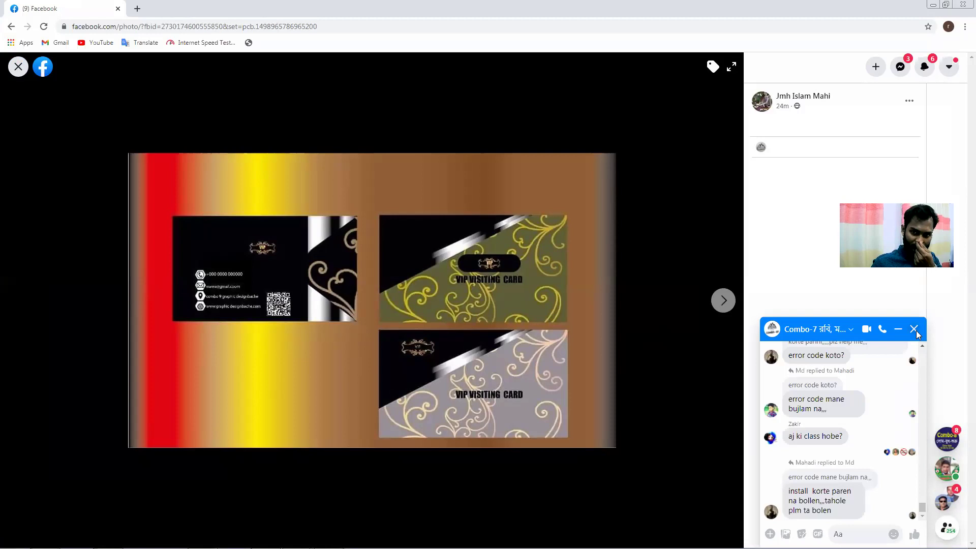
{"action": "left_click", "coordinate": [914, 329]}
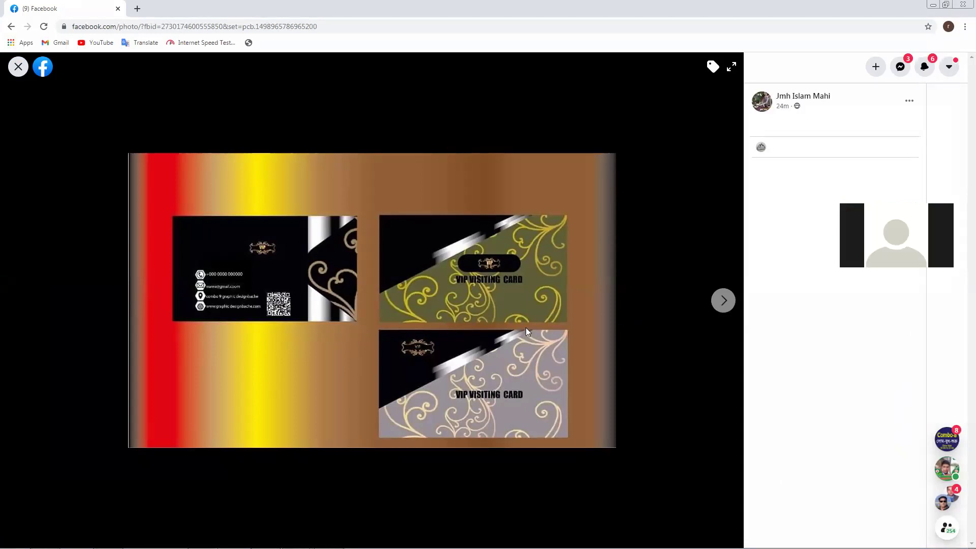
{"action": "left_click", "coordinate": [716, 303]}
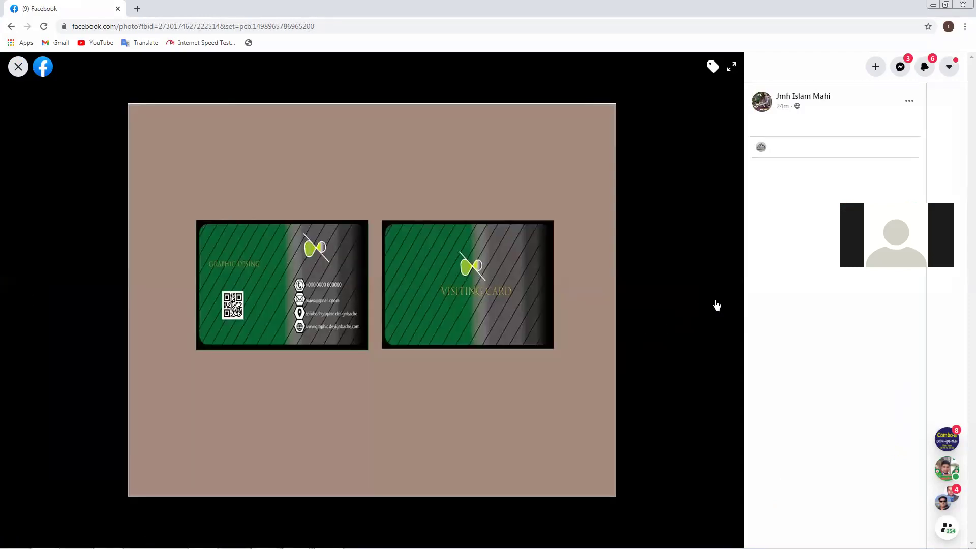
{"action": "left_click", "coordinate": [723, 303]}
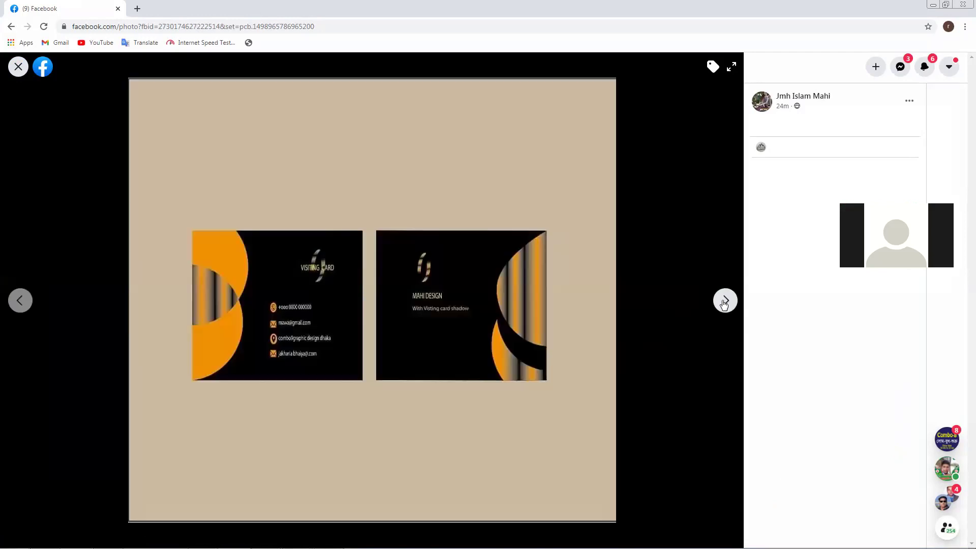
{"action": "left_click", "coordinate": [724, 303]}
{"action": "left_click", "coordinate": [724, 304]}
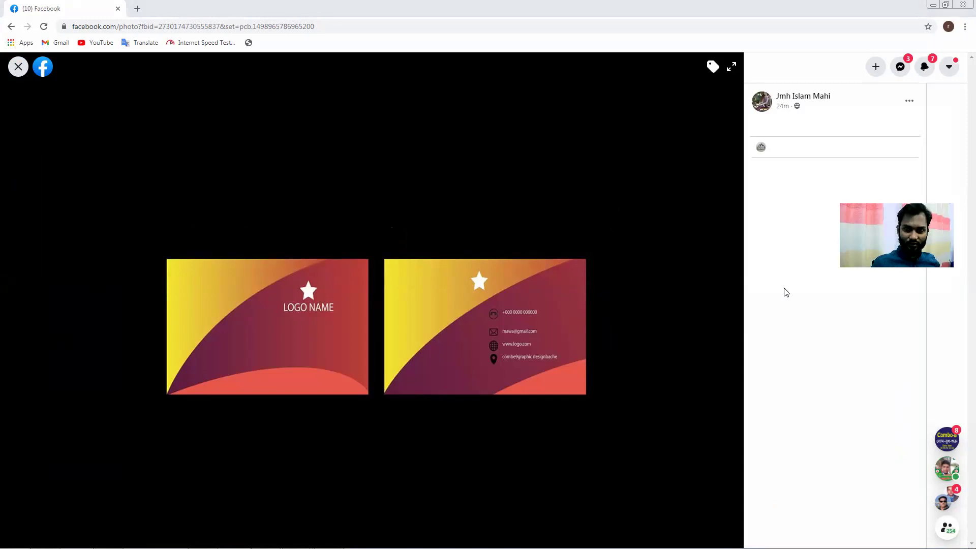
Step: Go back through the same post's designs to the VIP visiting cards and return to the pending posts
{"action": "left_click", "coordinate": [19, 301]}
{"action": "left_click", "coordinate": [19, 300]}
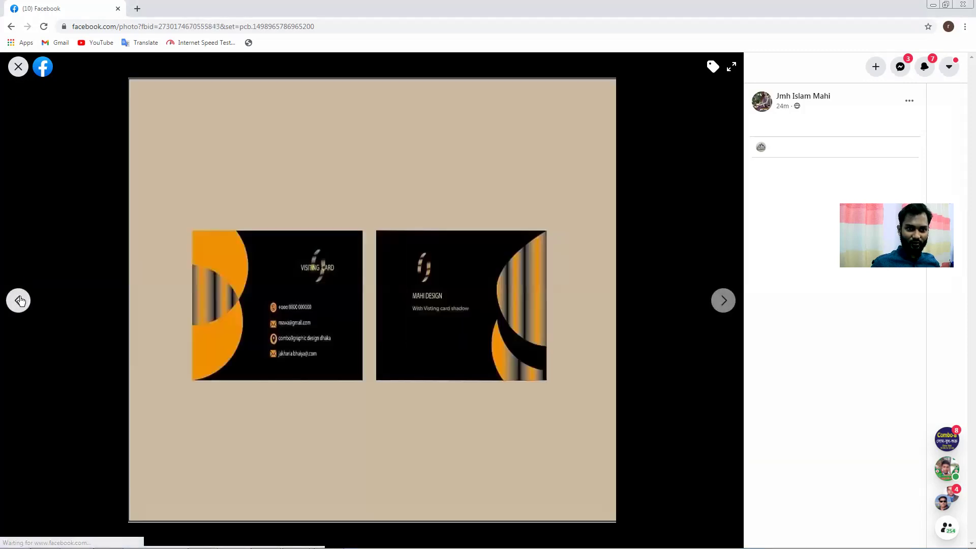
{"action": "left_click", "coordinate": [19, 300]}
{"action": "left_click", "coordinate": [19, 300]}
{"action": "key", "text": "Escape"}
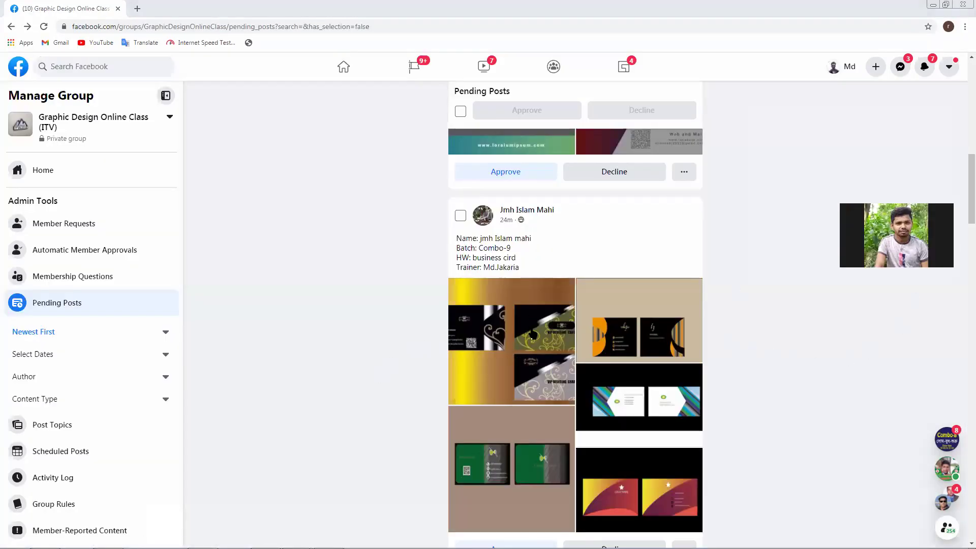
Step: View the green Brand Logo card and the blue COMPANY NAME card in the next Combo 9 post, then close the photos
{"action": "scroll", "coordinate": [438, 332], "scroll_direction": "down", "scroll_amount": 6}
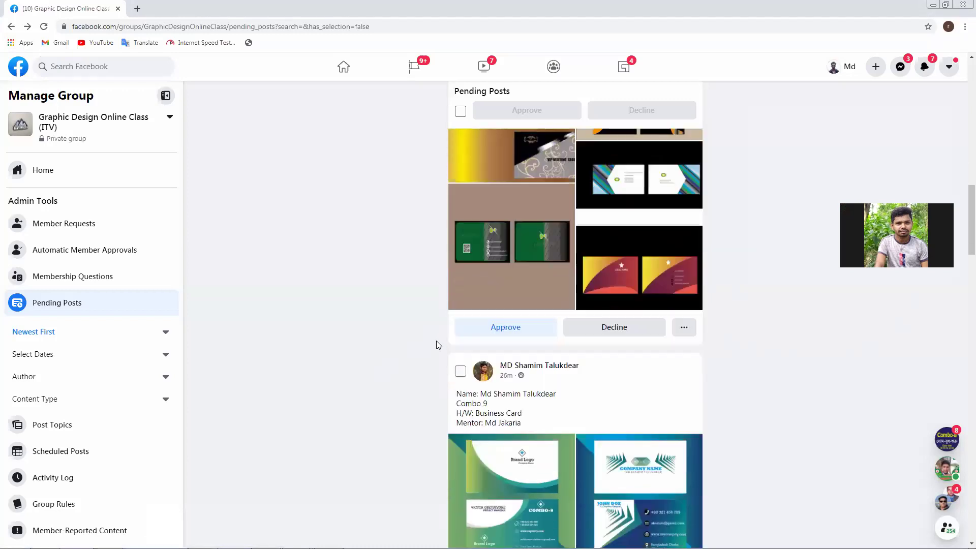
{"action": "scroll", "coordinate": [464, 349], "scroll_direction": "down", "scroll_amount": 3}
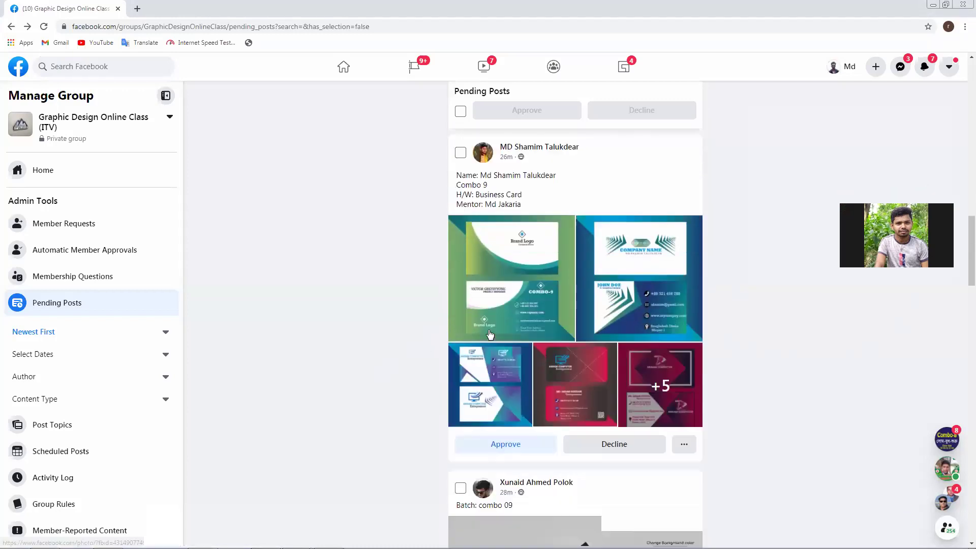
{"action": "left_click", "coordinate": [516, 272]}
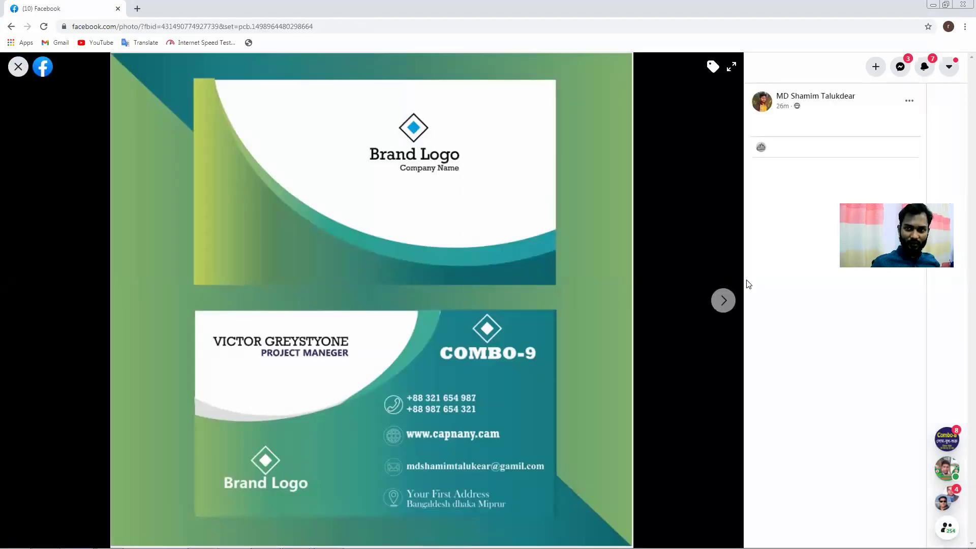
{"action": "left_click", "coordinate": [724, 300]}
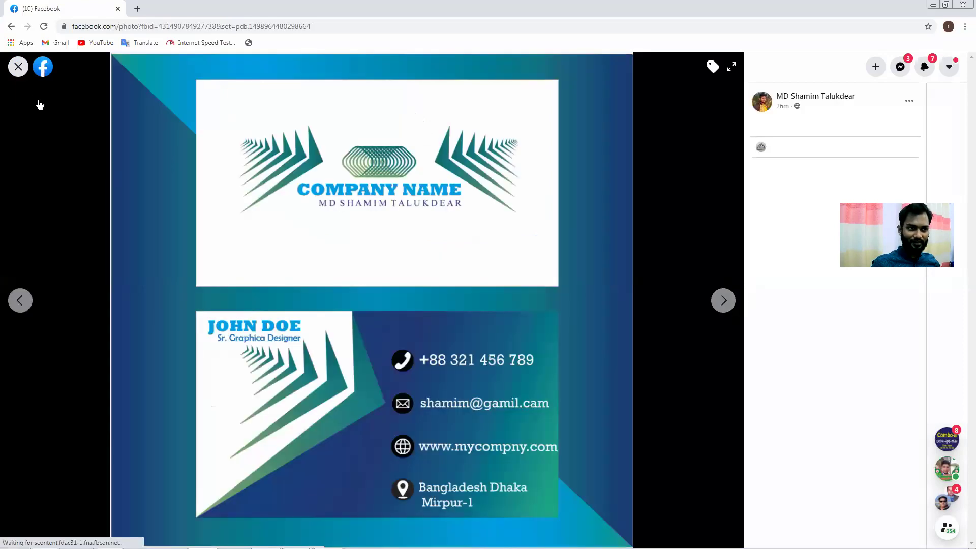
{"action": "left_click", "coordinate": [26, 76]}
Step: Look back over the pending posts up to the newest one and view the grey and teal COMPANY card in the Combo-09 post
{"action": "scroll", "coordinate": [377, 300], "scroll_direction": "up", "scroll_amount": 4}
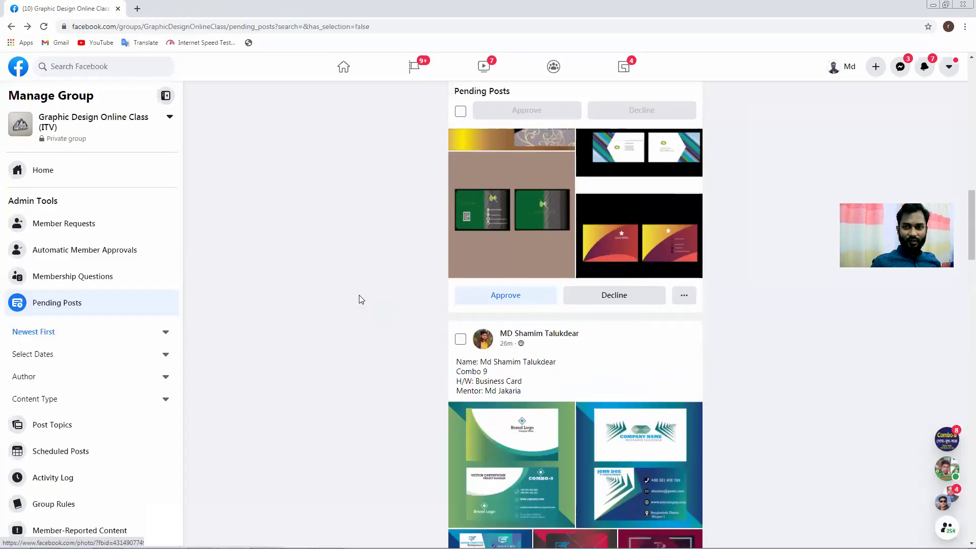
{"action": "scroll", "coordinate": [374, 305], "scroll_direction": "up", "scroll_amount": 7}
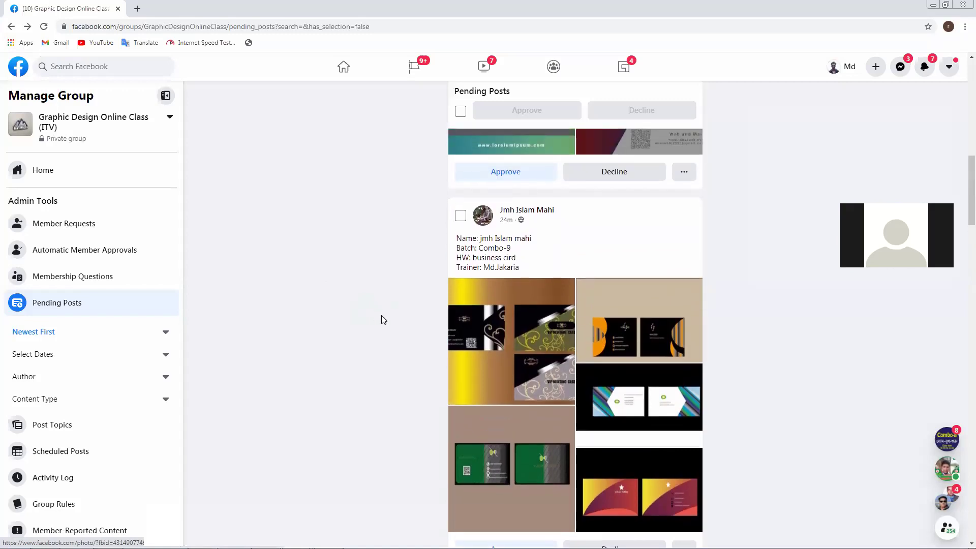
{"action": "scroll", "coordinate": [384, 319], "scroll_direction": "up", "scroll_amount": 7}
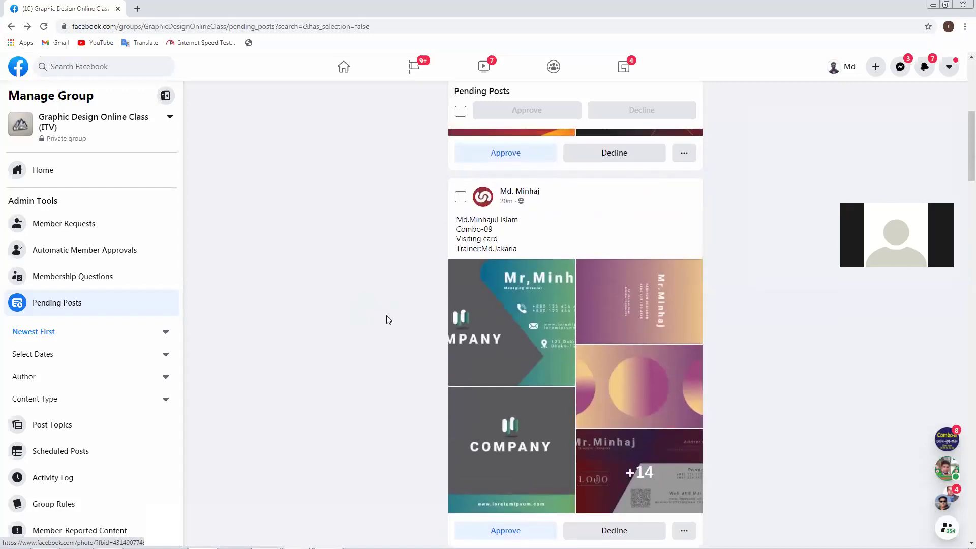
{"action": "scroll", "coordinate": [397, 320], "scroll_direction": "up", "scroll_amount": 2}
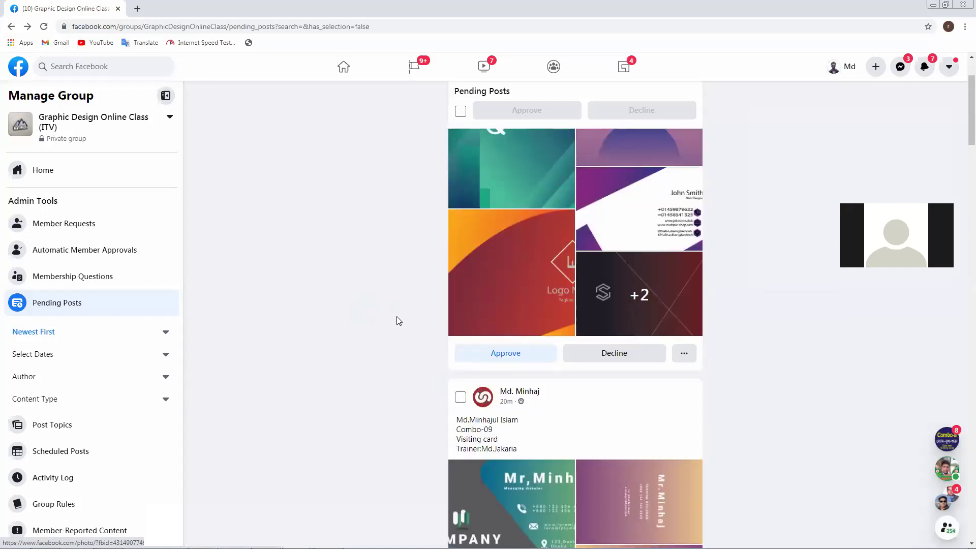
{"action": "scroll", "coordinate": [396, 320], "scroll_direction": "up", "scroll_amount": 2}
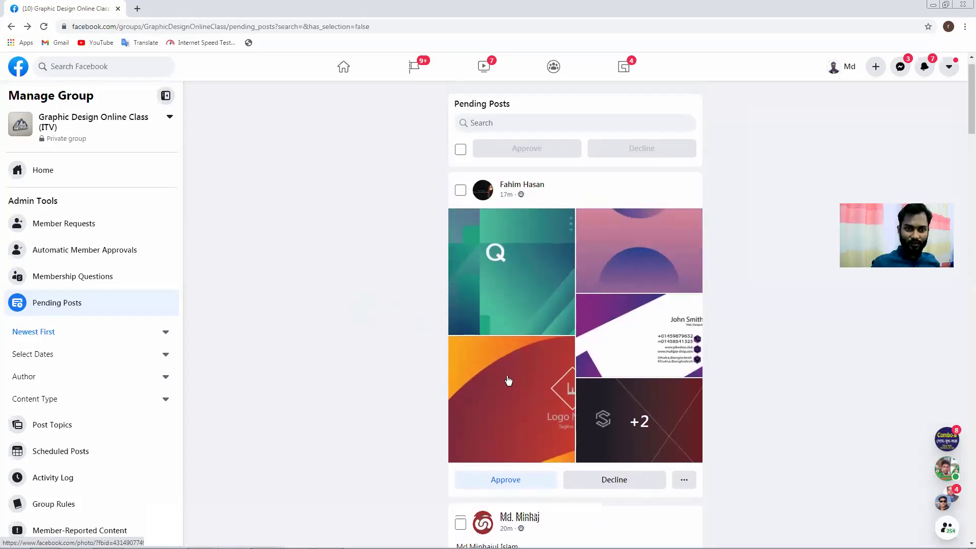
{"action": "scroll", "coordinate": [507, 379], "scroll_direction": "down", "scroll_amount": 5}
{"action": "scroll", "coordinate": [507, 376], "scroll_direction": "down", "scroll_amount": 1}
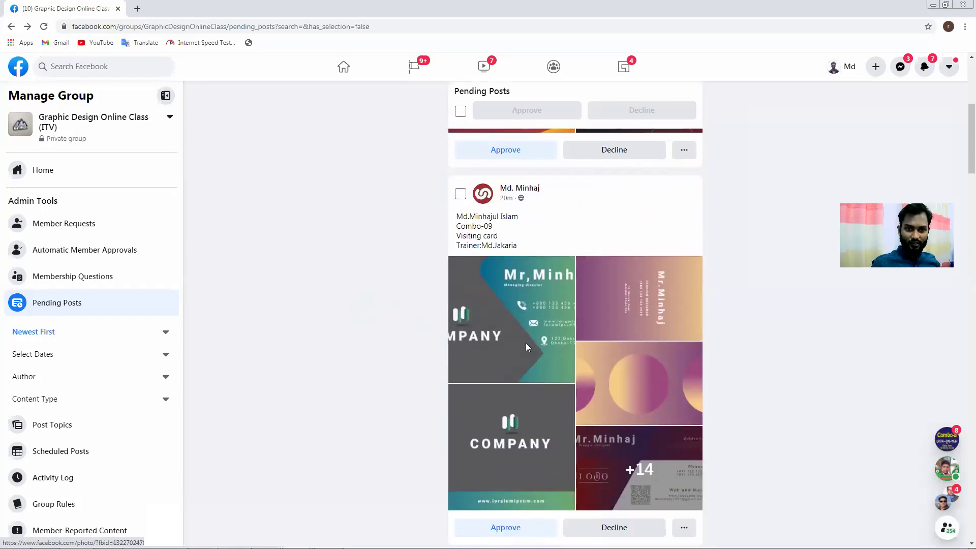
{"action": "left_click", "coordinate": [525, 343]}
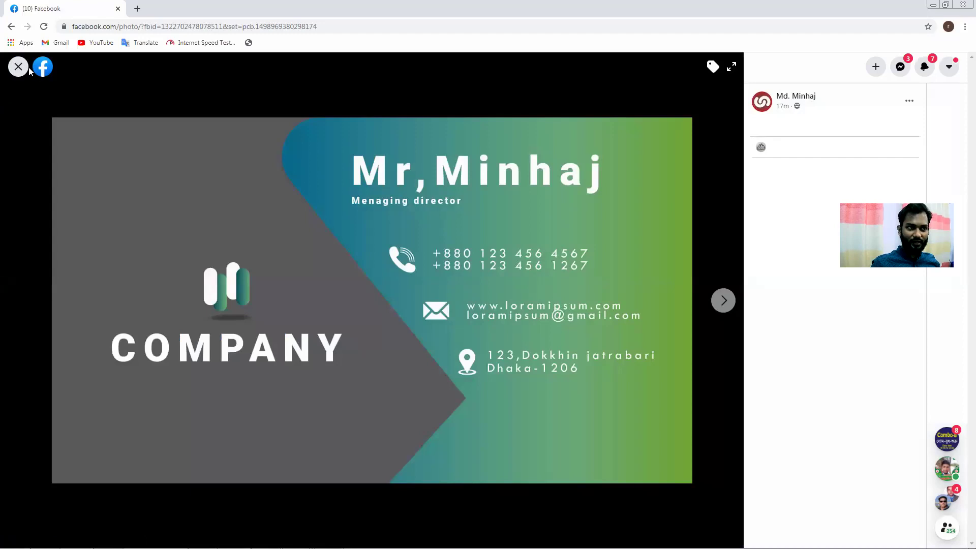
{"action": "left_click", "coordinate": [18, 67]}
Step: Review all five card images in the VIP visiting card post again, closing the group chat and returning to the pending posts
{"action": "scroll", "coordinate": [583, 299], "scroll_direction": "down", "scroll_amount": 7}
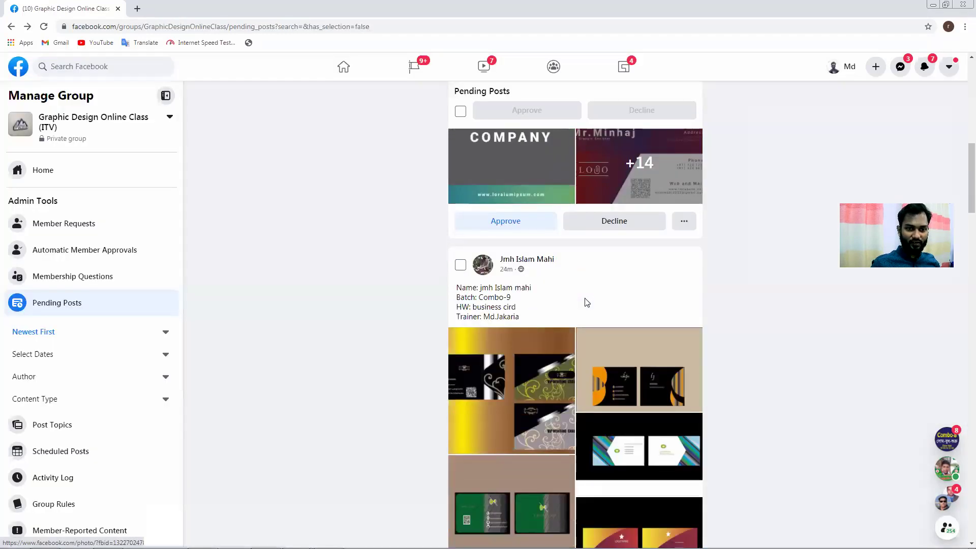
{"action": "left_click", "coordinate": [536, 366]}
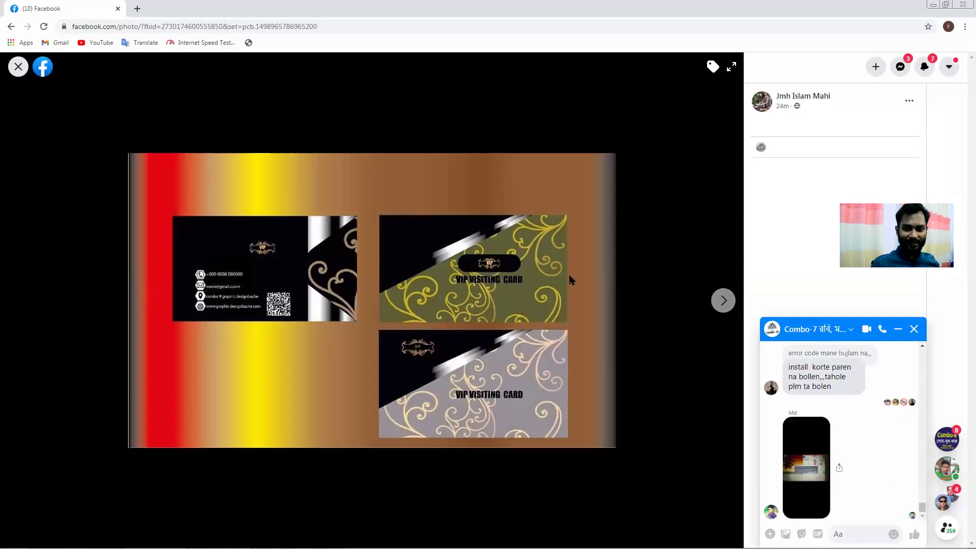
{"action": "left_click", "coordinate": [913, 329]}
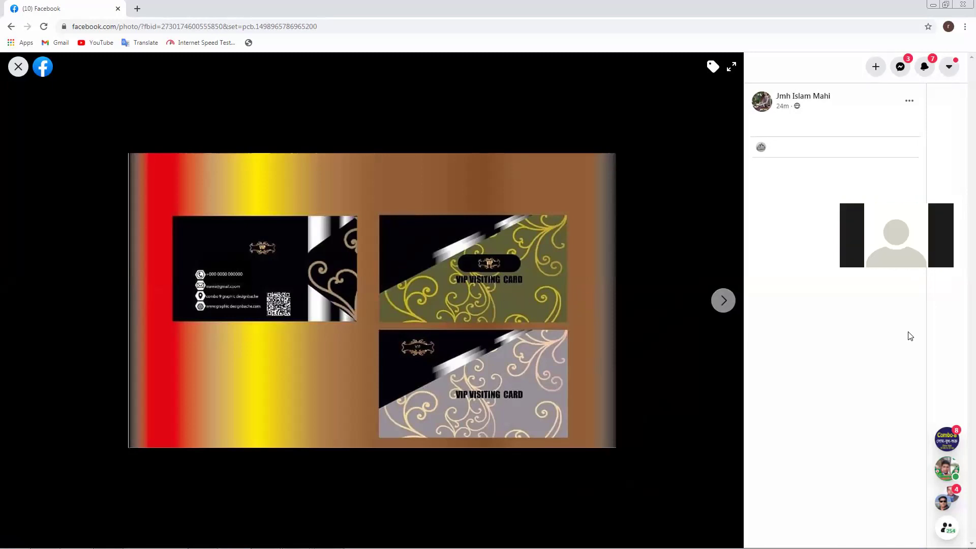
{"action": "left_click", "coordinate": [722, 300]}
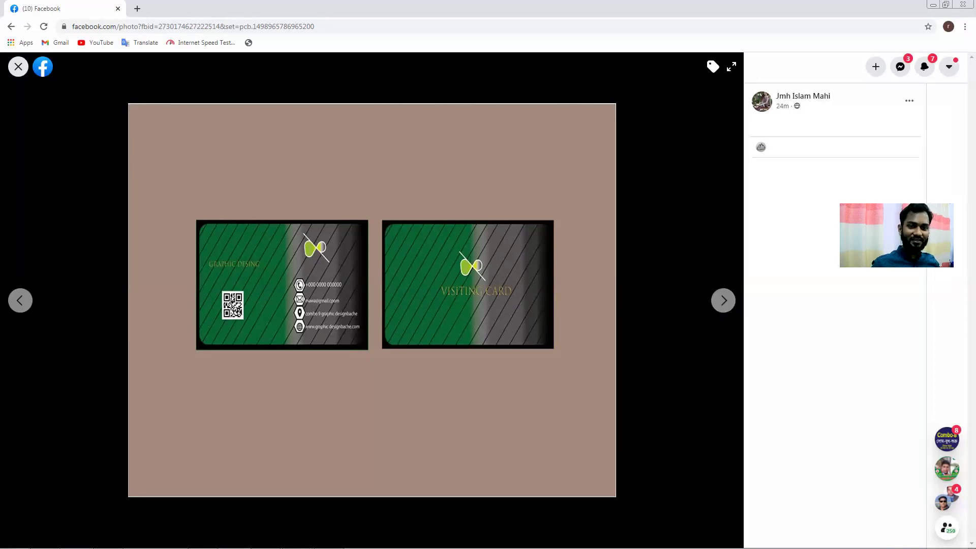
{"action": "left_click", "coordinate": [722, 302]}
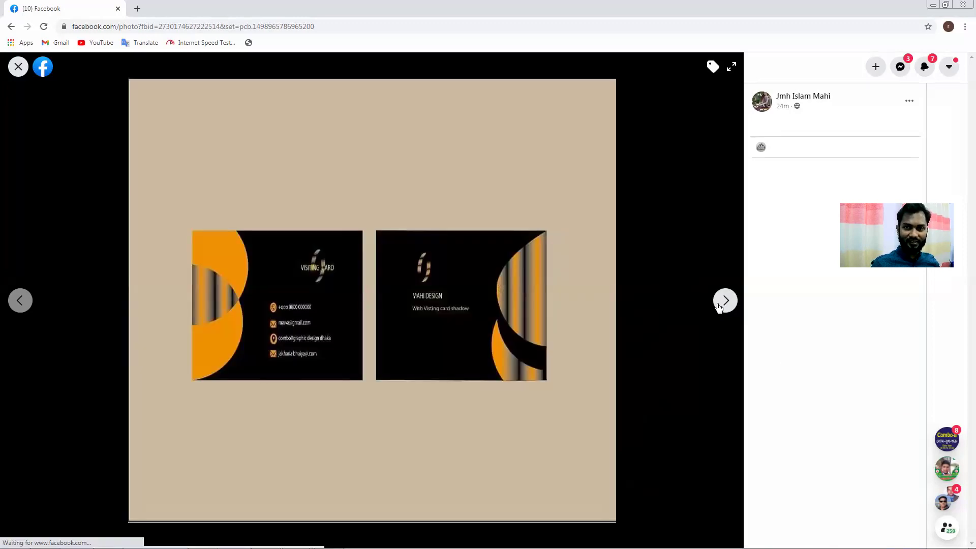
{"action": "left_click", "coordinate": [719, 307]}
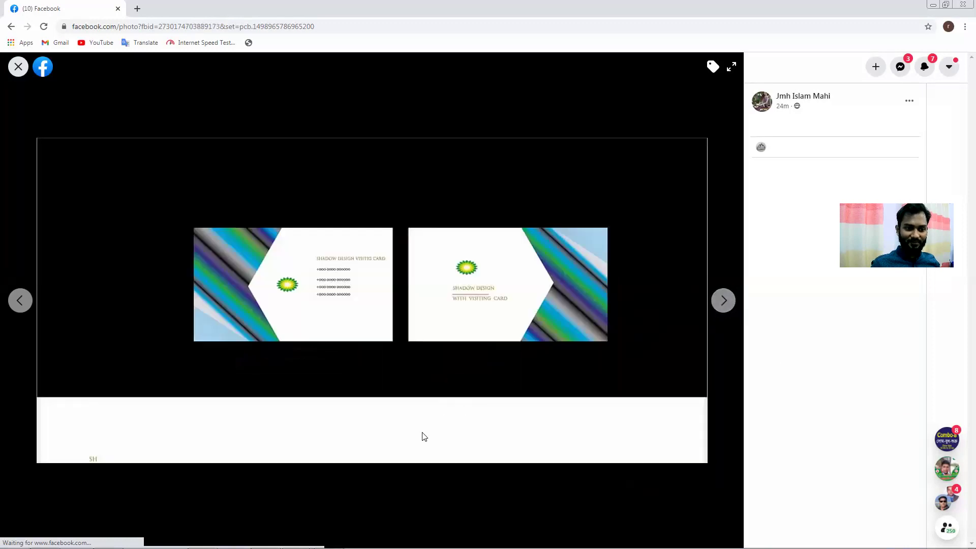
{"action": "left_click", "coordinate": [727, 304]}
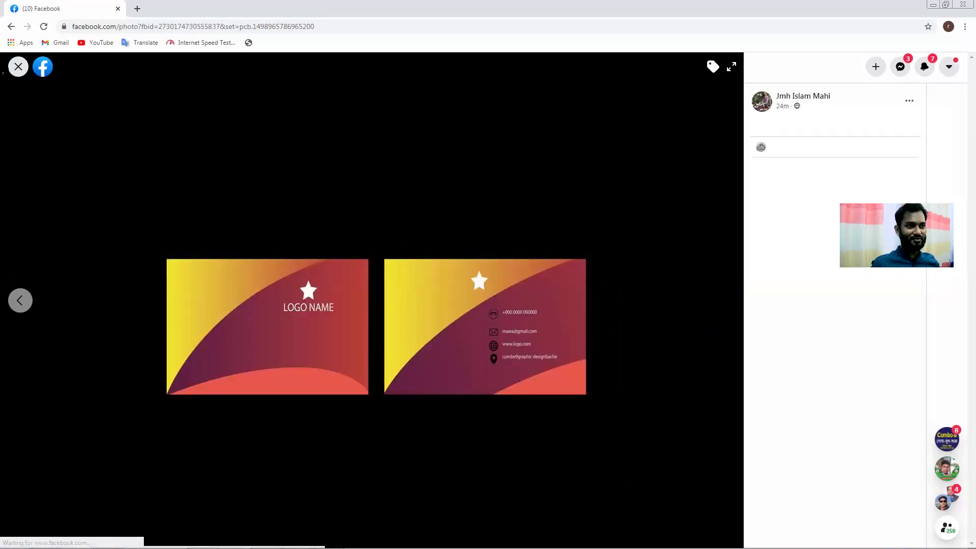
{"action": "left_click", "coordinate": [19, 66]}
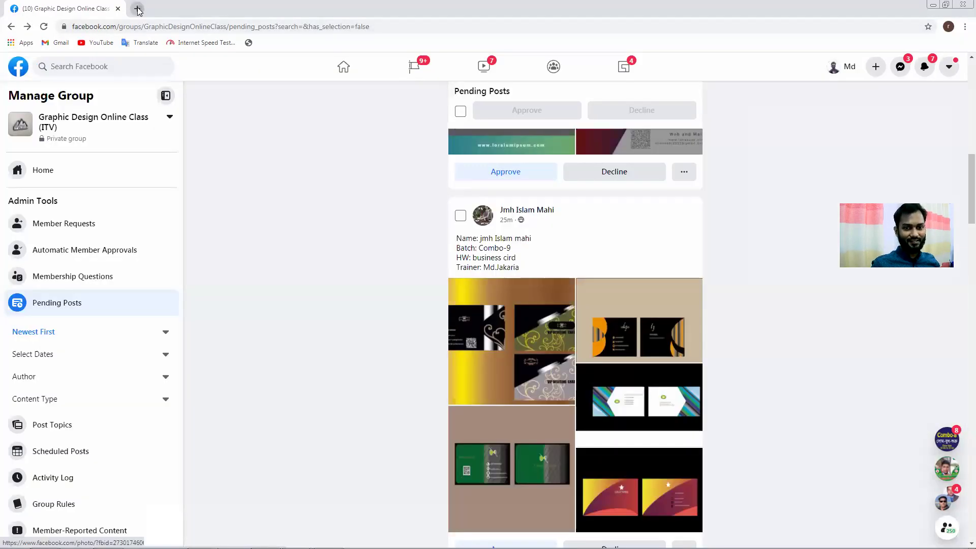
Step: Open a blank browser tab, return to the group and recheck the green striped card and the VIP visiting cards
{"action": "left_click", "coordinate": [138, 9]}
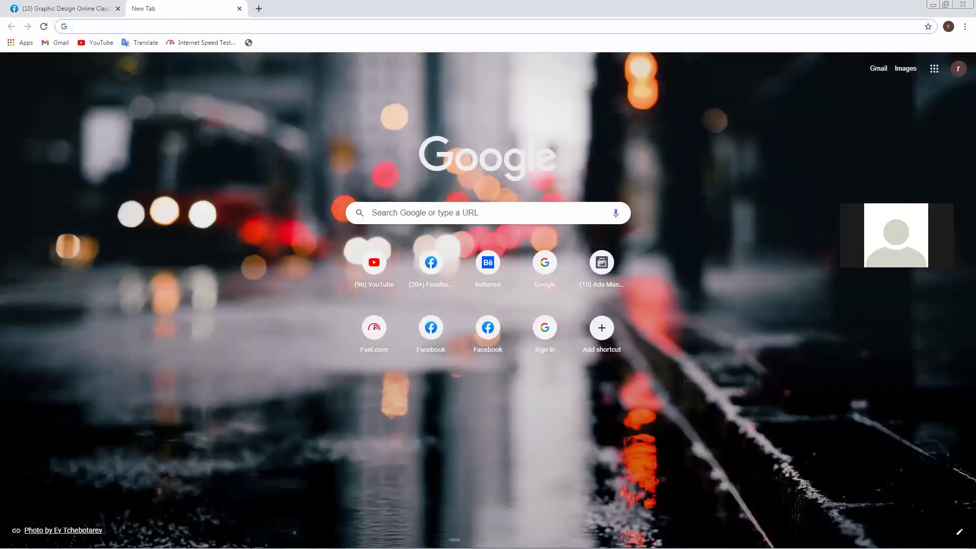
{"action": "left_click", "coordinate": [61, 9]}
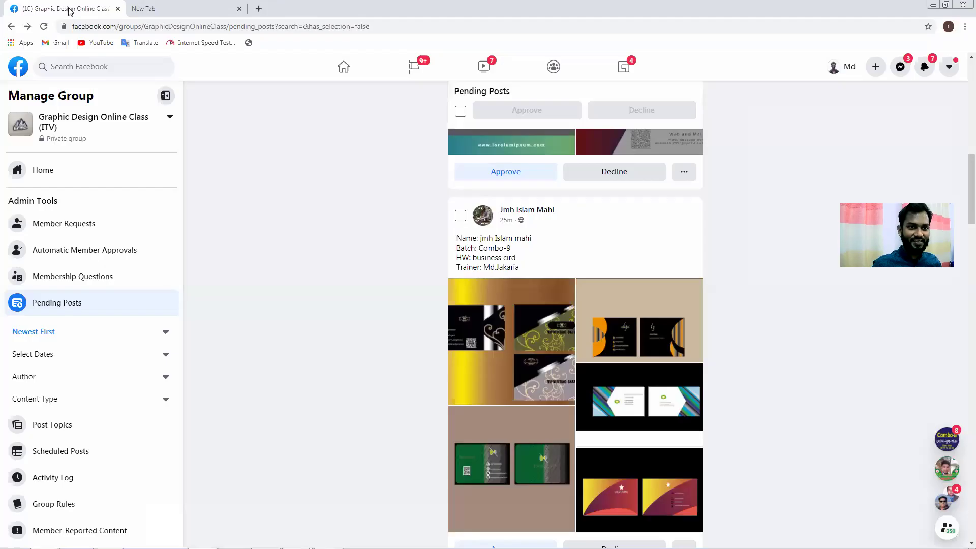
{"action": "scroll", "coordinate": [580, 380], "scroll_direction": "down", "scroll_amount": 1}
{"action": "left_click", "coordinate": [521, 370]}
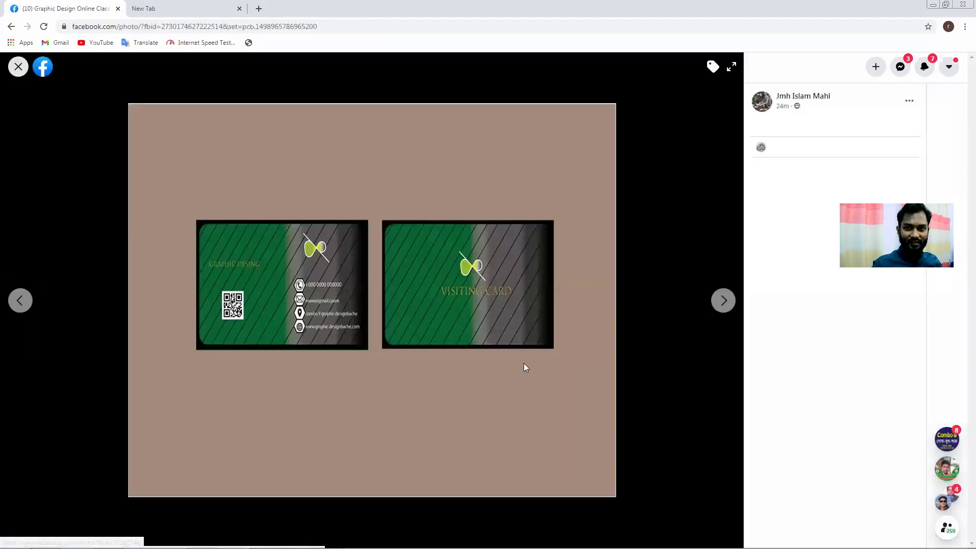
{"action": "left_click", "coordinate": [20, 300]}
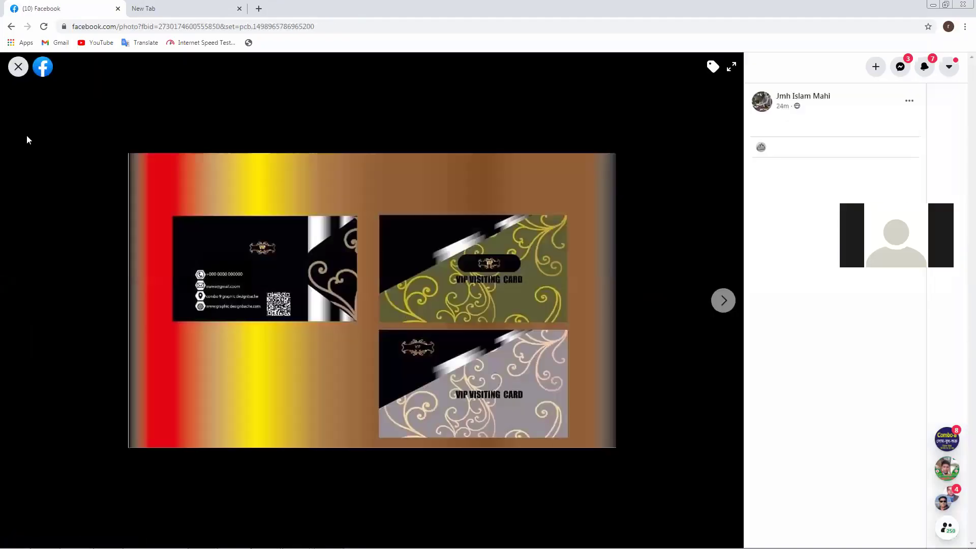
{"action": "left_click", "coordinate": [10, 69]}
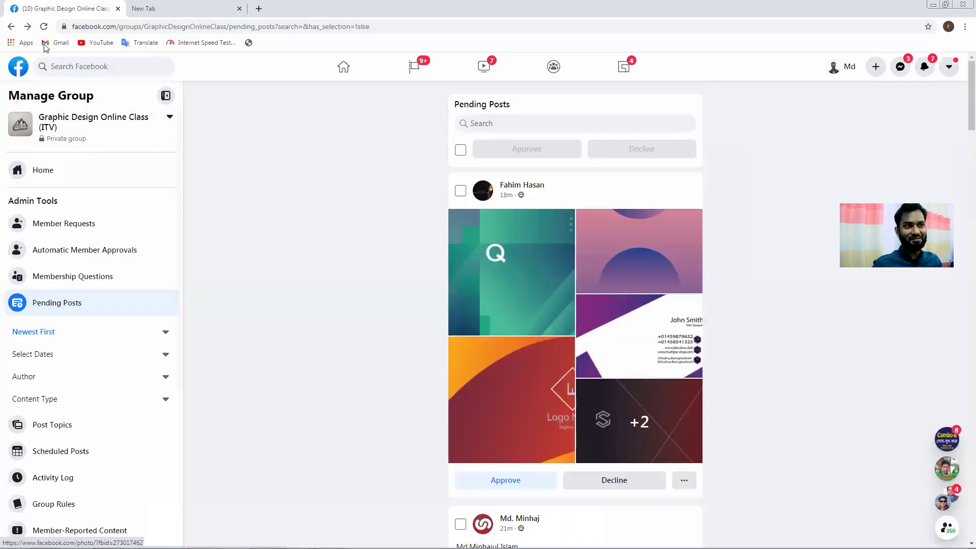
Step: Reload the pending posts and browse down to the combo 09 post with the yellow and black card mockups
{"action": "left_click", "coordinate": [43, 27]}
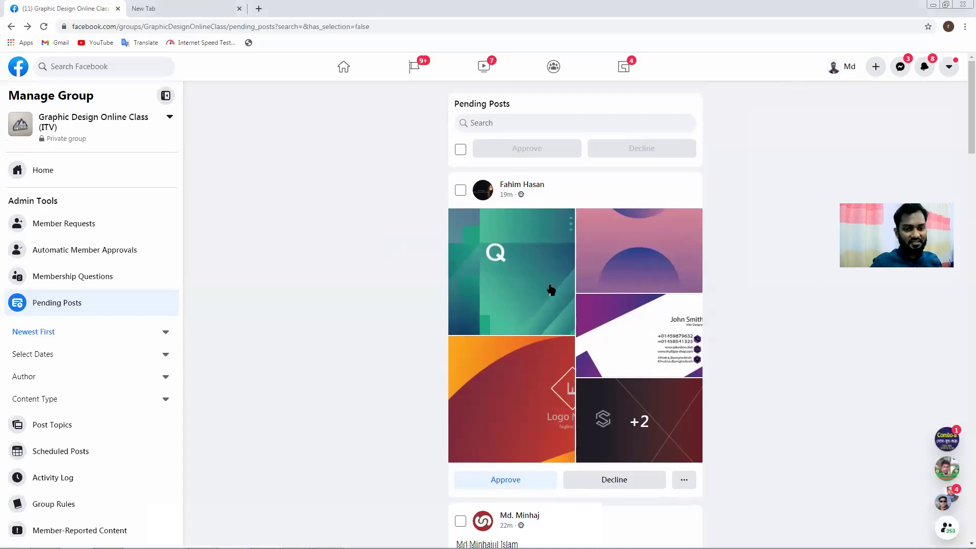
{"action": "scroll", "coordinate": [550, 288], "scroll_direction": "down", "scroll_amount": 4}
{"action": "scroll", "coordinate": [559, 335], "scroll_direction": "up", "scroll_amount": 3}
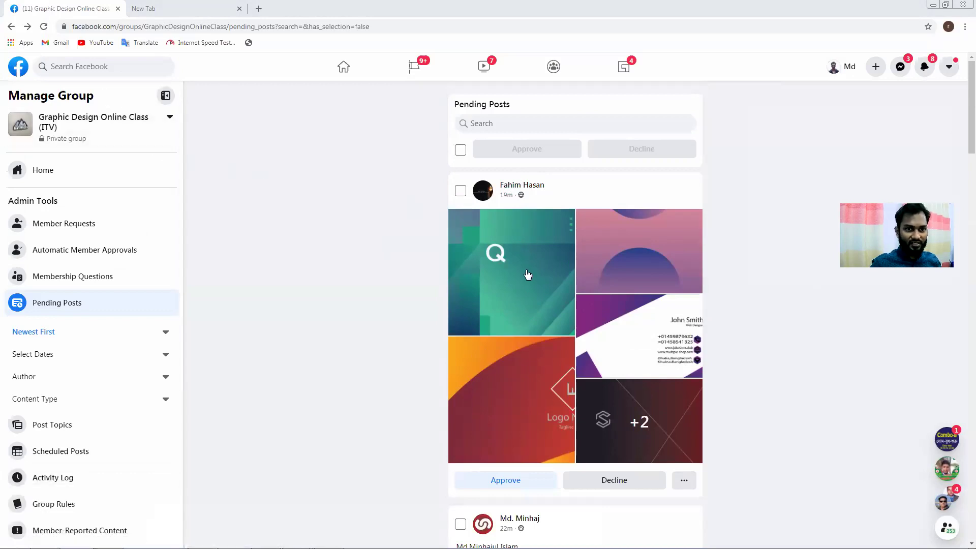
{"action": "scroll", "coordinate": [413, 295], "scroll_direction": "down", "scroll_amount": 6}
{"action": "scroll", "coordinate": [407, 305], "scroll_direction": "up", "scroll_amount": 6}
{"action": "scroll", "coordinate": [411, 303], "scroll_direction": "down", "scroll_amount": 20}
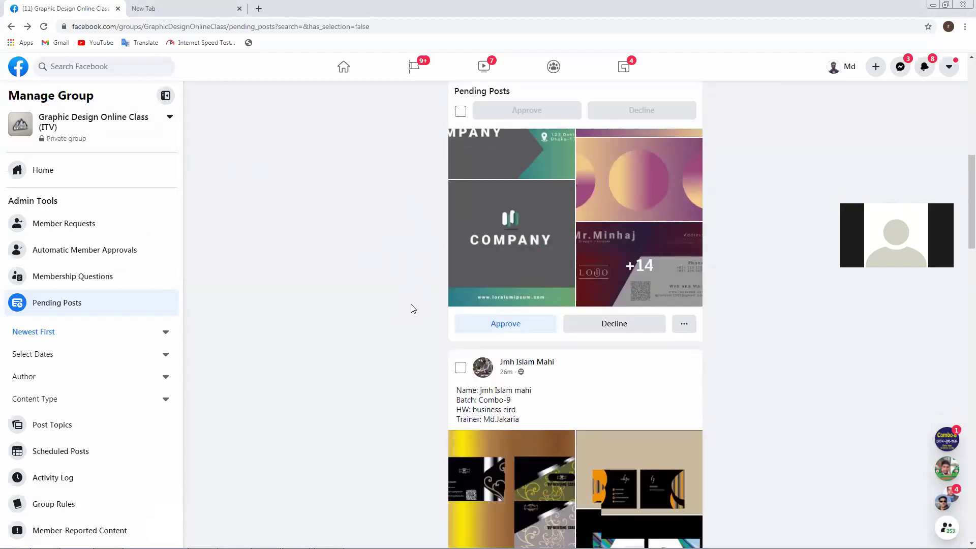
{"action": "scroll", "coordinate": [411, 304], "scroll_direction": "down", "scroll_amount": 8}
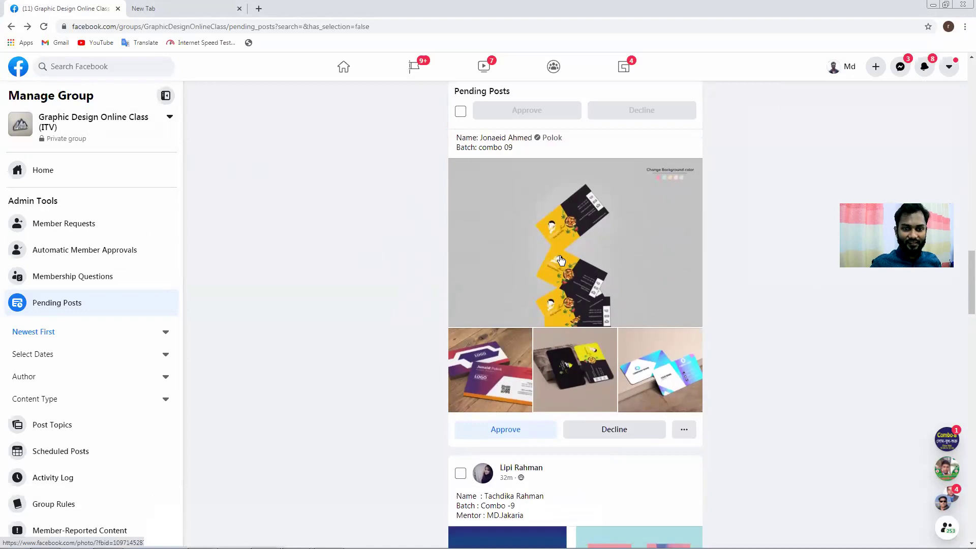
Step: Review the four card mockups in the combo 09 post with the yellow and black cards, closing the chat windows that pop up
{"action": "scroll", "coordinate": [559, 262], "scroll_direction": "down", "scroll_amount": 3}
{"action": "scroll", "coordinate": [555, 258], "scroll_direction": "up", "scroll_amount": 2}
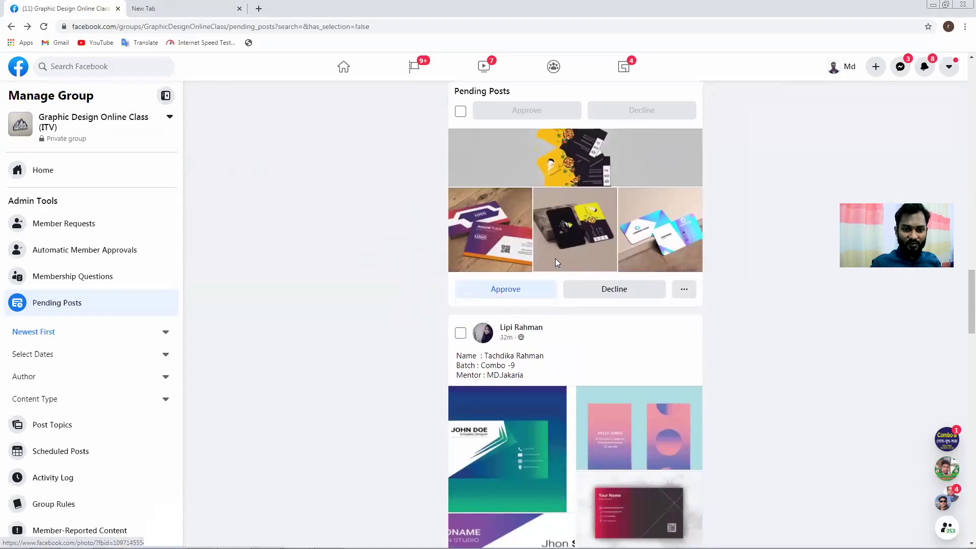
{"action": "left_click", "coordinate": [550, 209]}
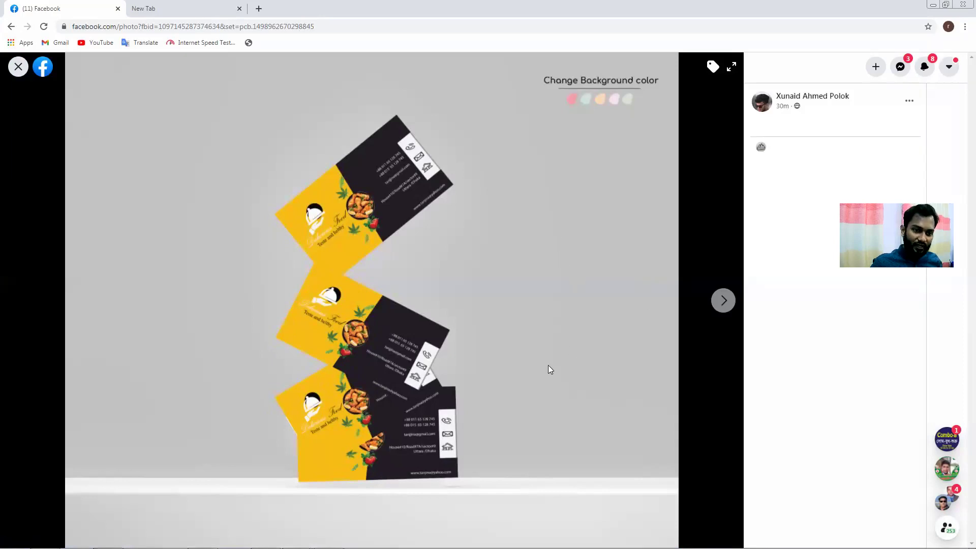
{"action": "left_click", "coordinate": [726, 301]}
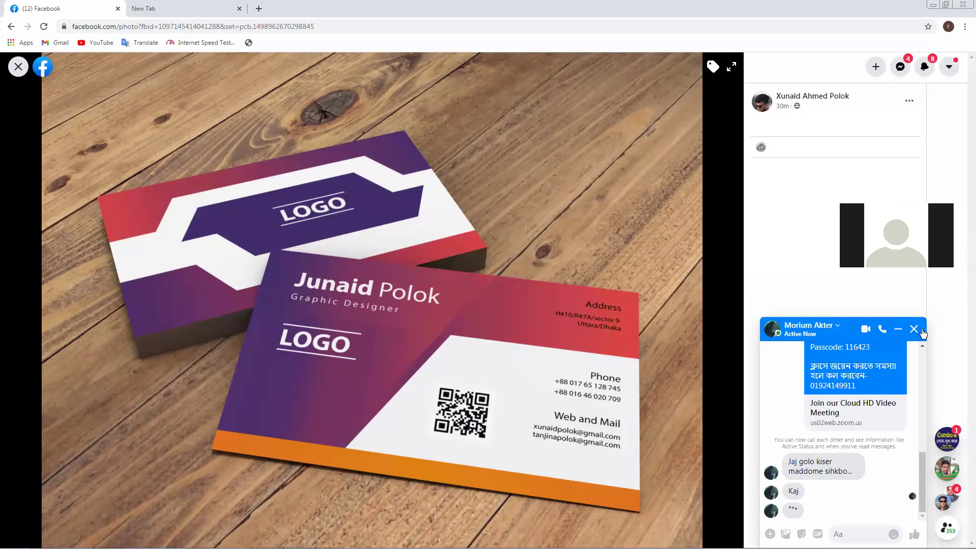
{"action": "left_click", "coordinate": [921, 331]}
{"action": "left_click", "coordinate": [726, 300]}
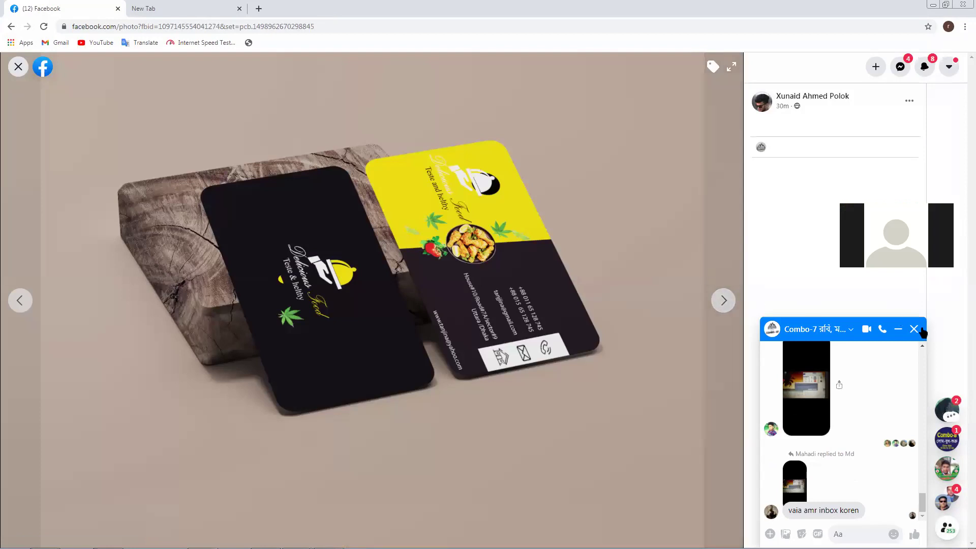
{"action": "left_click", "coordinate": [724, 301]}
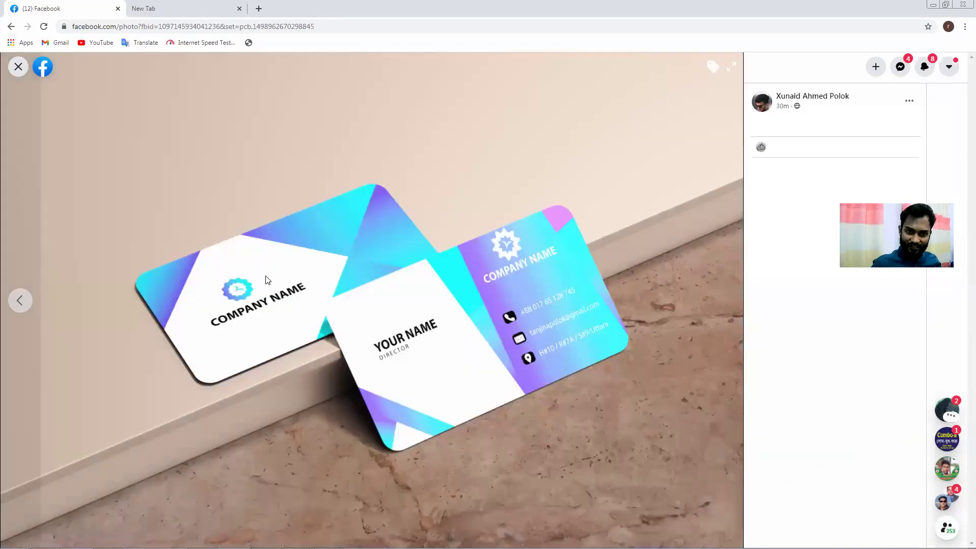
{"action": "left_click", "coordinate": [18, 67]}
Step: Select the combo 09 post for approval and recheck its turquoise, black-and-yellow and purple card mockups
{"action": "scroll", "coordinate": [559, 315], "scroll_direction": "up", "scroll_amount": 3}
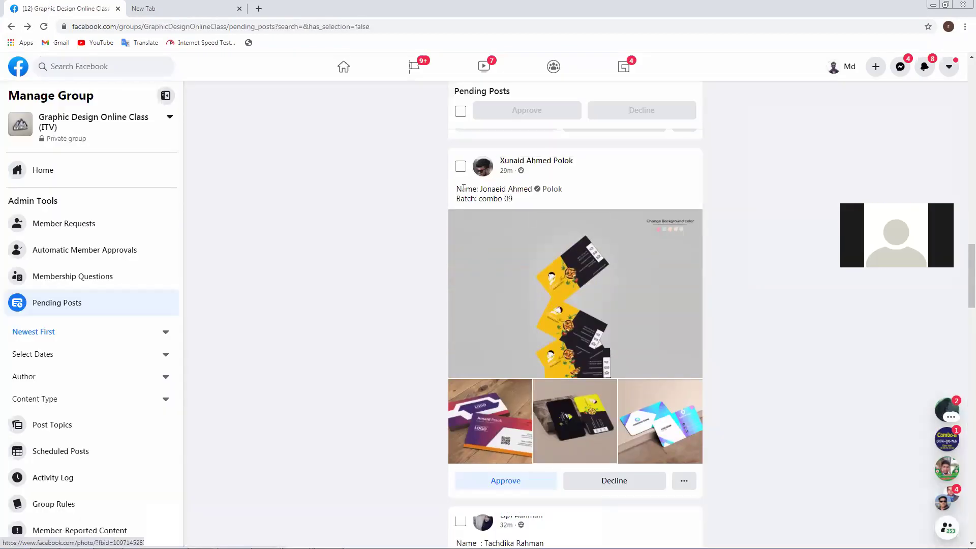
{"action": "left_click", "coordinate": [461, 166]}
{"action": "left_click", "coordinate": [649, 430]}
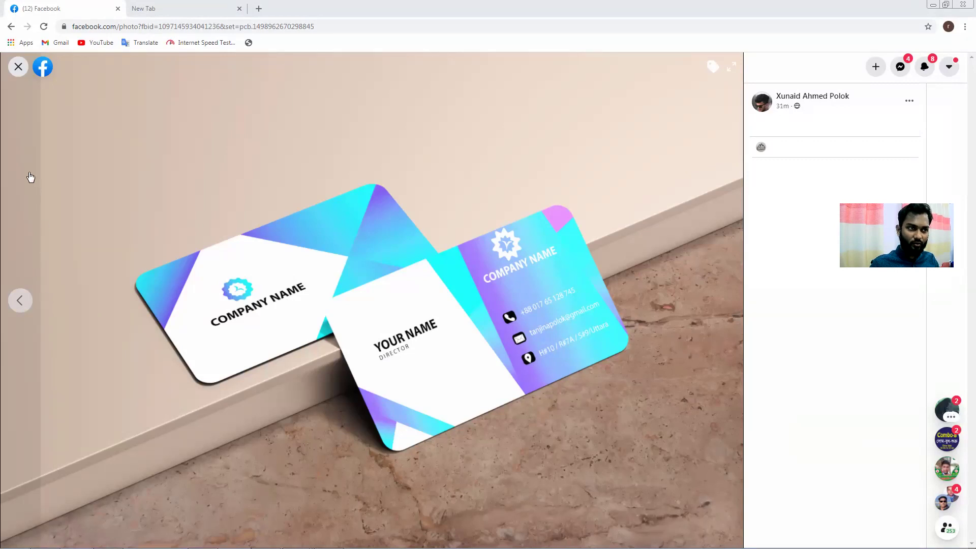
{"action": "left_click", "coordinate": [25, 305]}
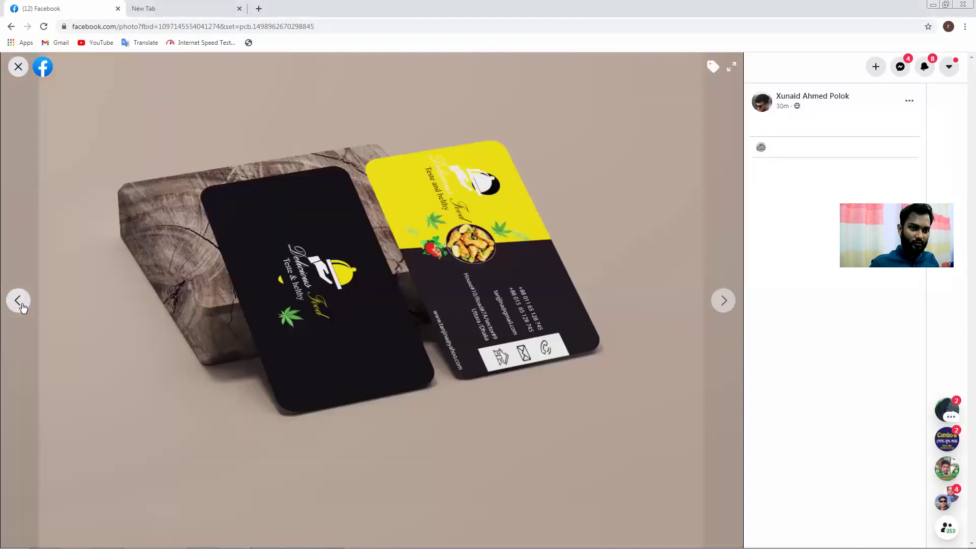
{"action": "left_click", "coordinate": [18, 301]}
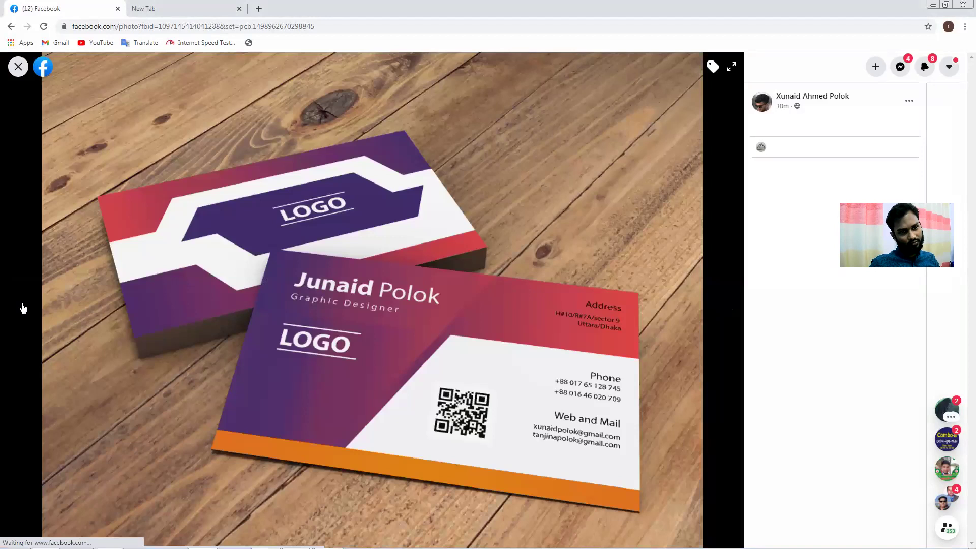
{"action": "key", "text": "Escape"}
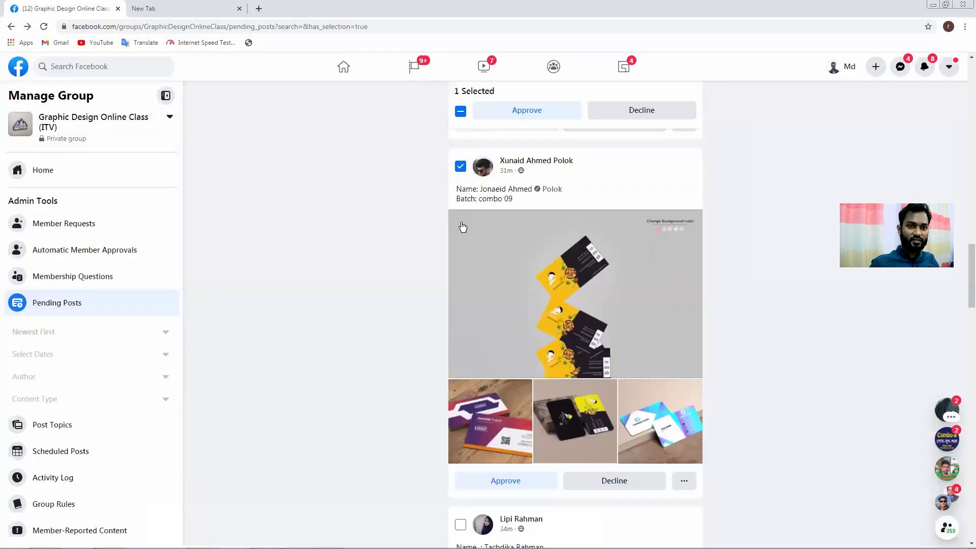
Step: View all five business card images in the Combo -9 post that starts with the blue-green card
{"action": "scroll", "coordinate": [408, 299], "scroll_direction": "down", "scroll_amount": 4}
{"action": "left_click", "coordinate": [540, 402]}
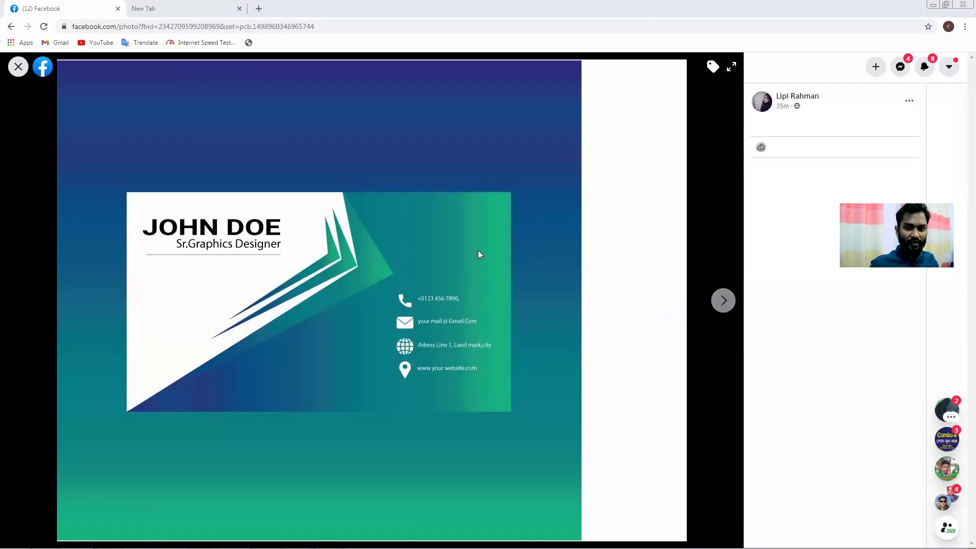
{"action": "left_click", "coordinate": [723, 300]}
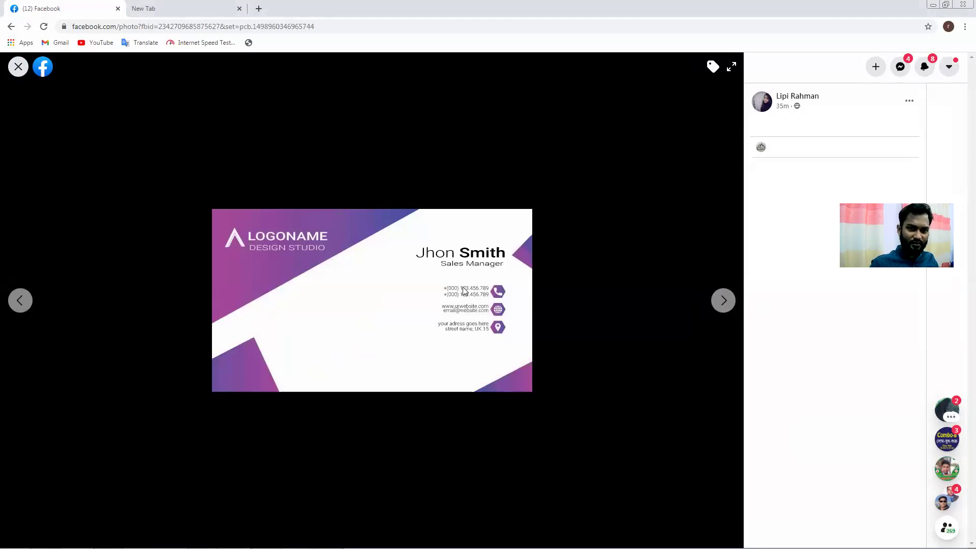
{"action": "left_click", "coordinate": [725, 300]}
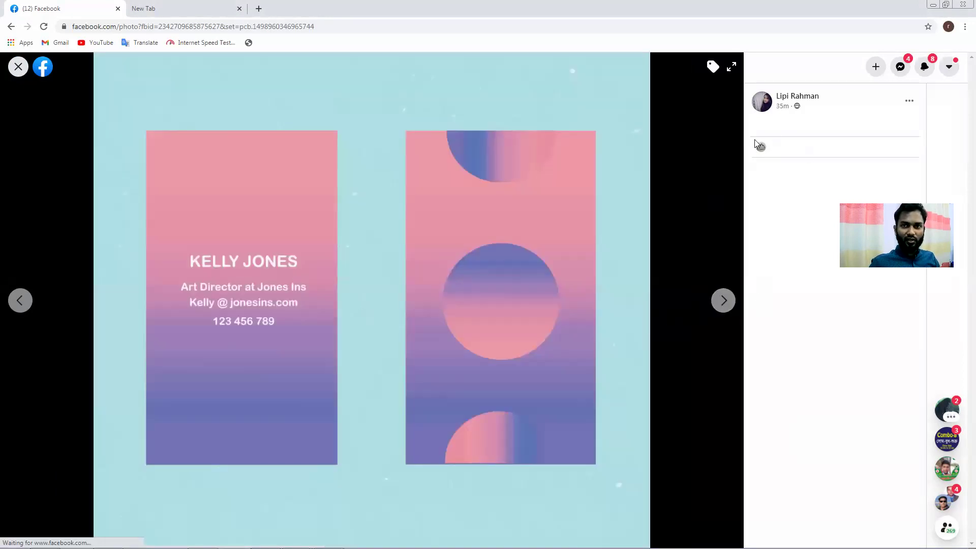
{"action": "left_click", "coordinate": [725, 300]}
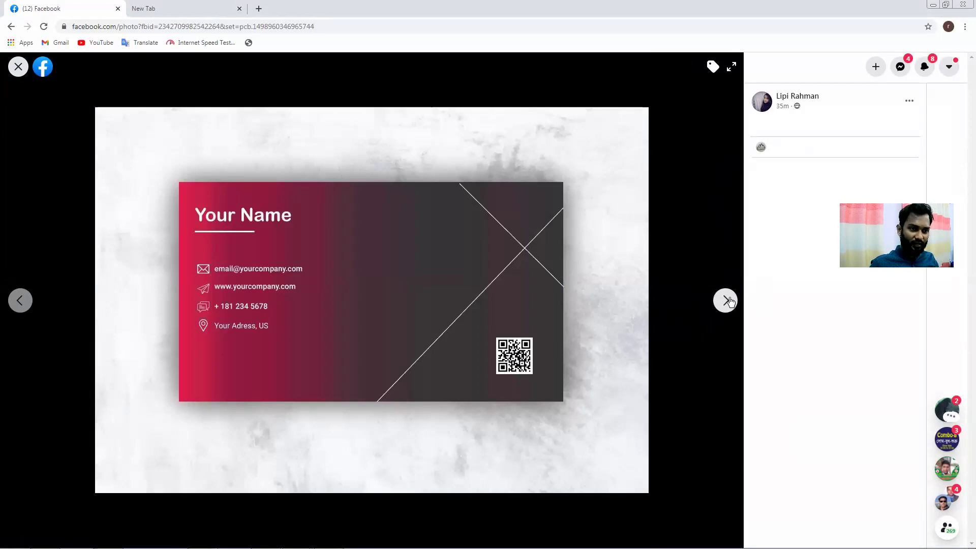
{"action": "left_click", "coordinate": [725, 300]}
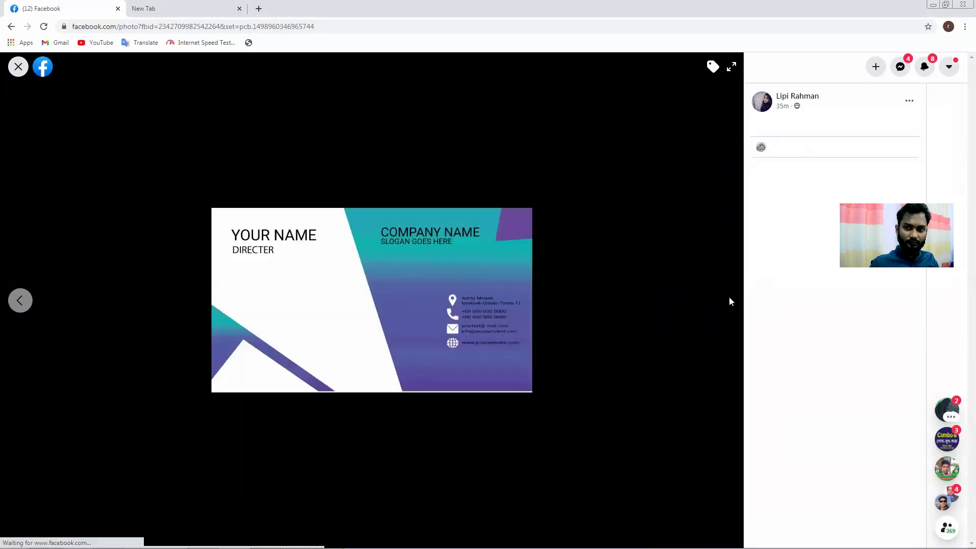
Step: Go back through that post's card images to the blue-green card and return to the pending posts
{"action": "left_click", "coordinate": [19, 302]}
{"action": "left_click", "coordinate": [19, 303]}
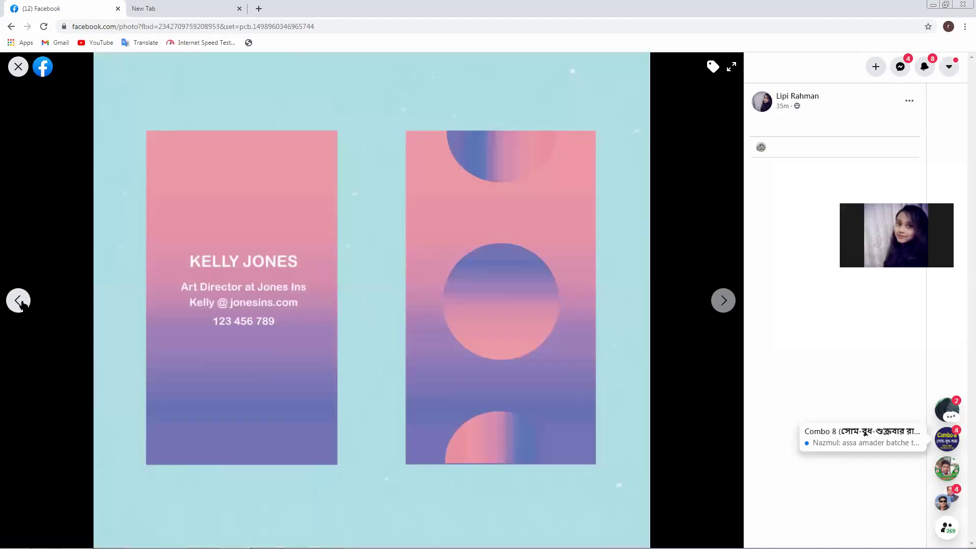
{"action": "left_click", "coordinate": [19, 302]}
{"action": "left_click", "coordinate": [19, 302]}
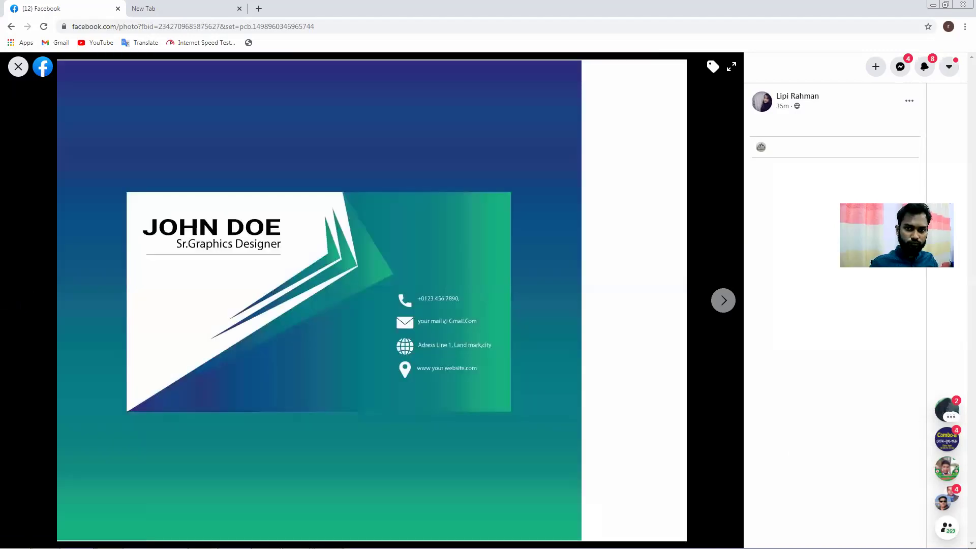
{"action": "key", "text": "Escape"}
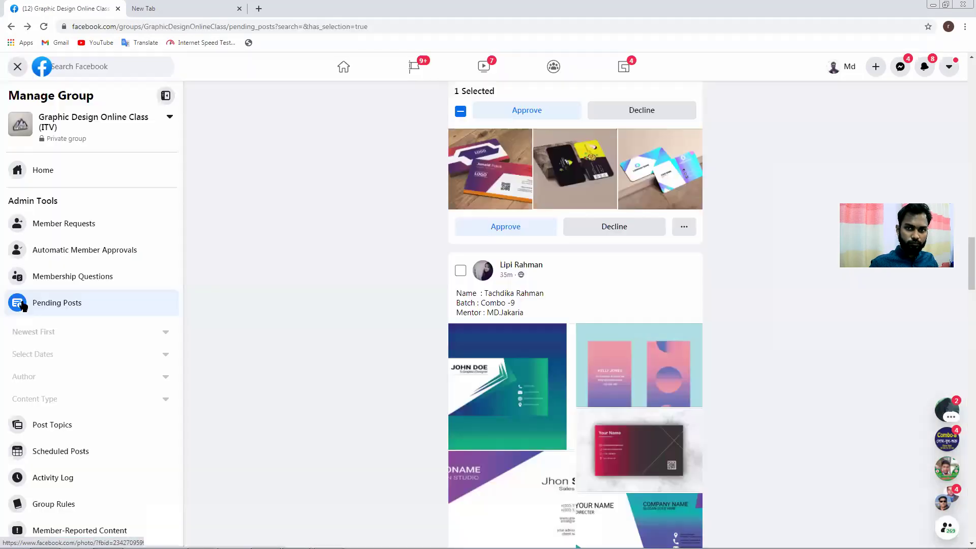
Step: Look over the neighbouring pending posts and approve the selected combo 09 post
{"action": "scroll", "coordinate": [472, 307], "scroll_direction": "down", "scroll_amount": 7}
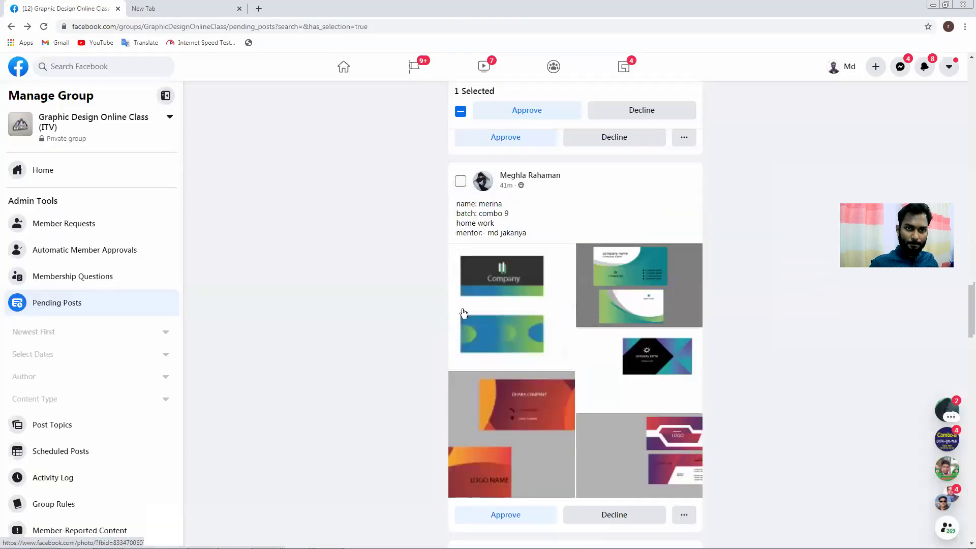
{"action": "scroll", "coordinate": [462, 312], "scroll_direction": "down", "scroll_amount": 20}
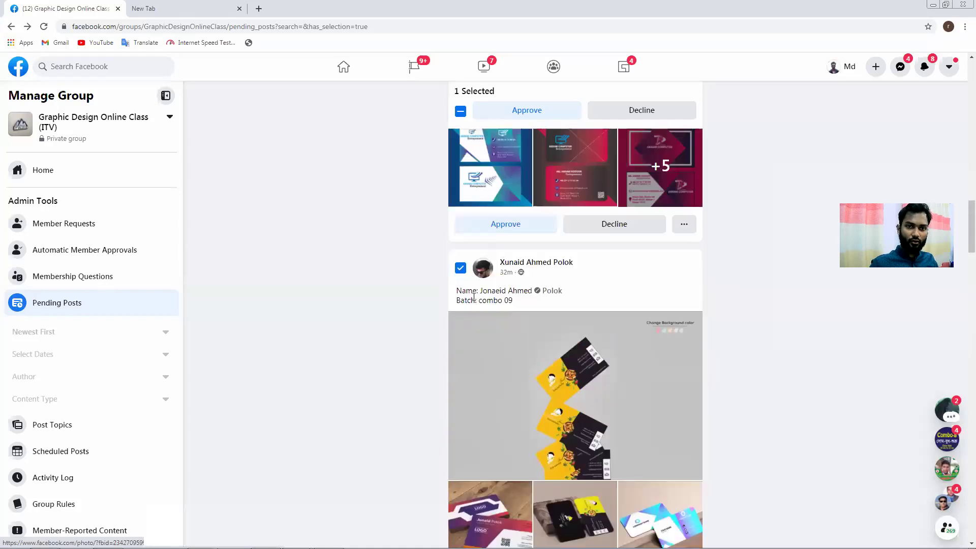
{"action": "scroll", "coordinate": [473, 301], "scroll_direction": "up", "scroll_amount": 5}
{"action": "scroll", "coordinate": [473, 301], "scroll_direction": "up", "scroll_amount": 4}
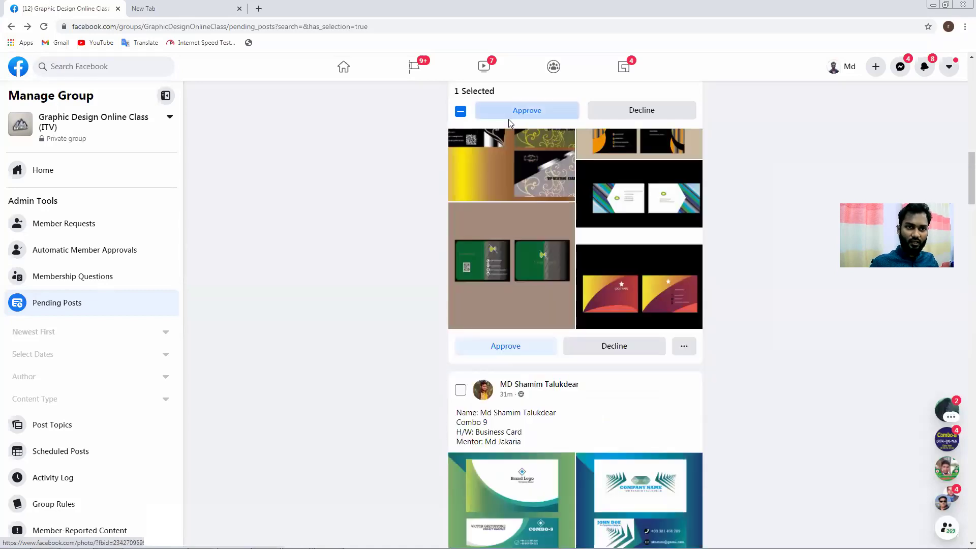
{"action": "left_click", "coordinate": [509, 114]}
{"action": "left_click", "coordinate": [579, 328]}
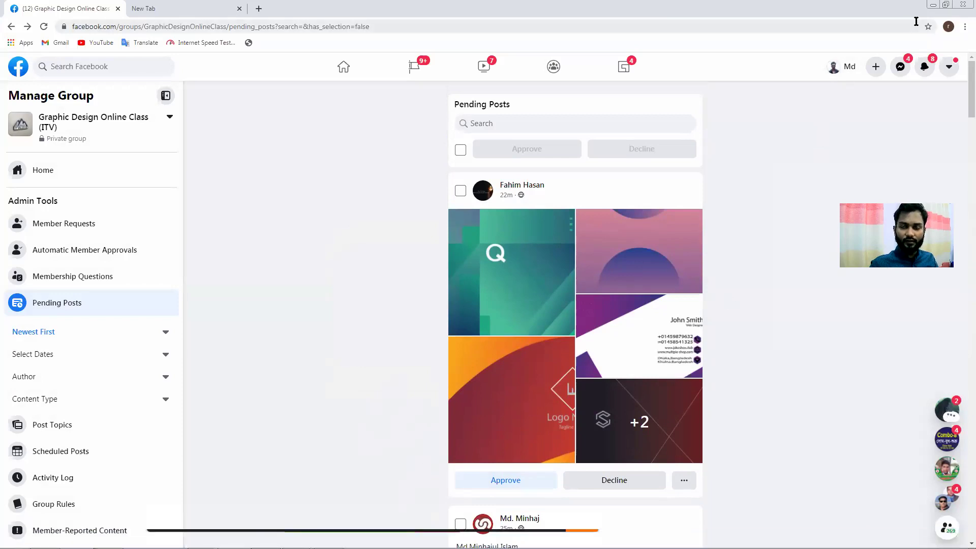
Step: Scan the remaining pending posts down to the Combo 8 flyer design homework
{"action": "scroll", "coordinate": [699, 159], "scroll_direction": "down", "scroll_amount": 10}
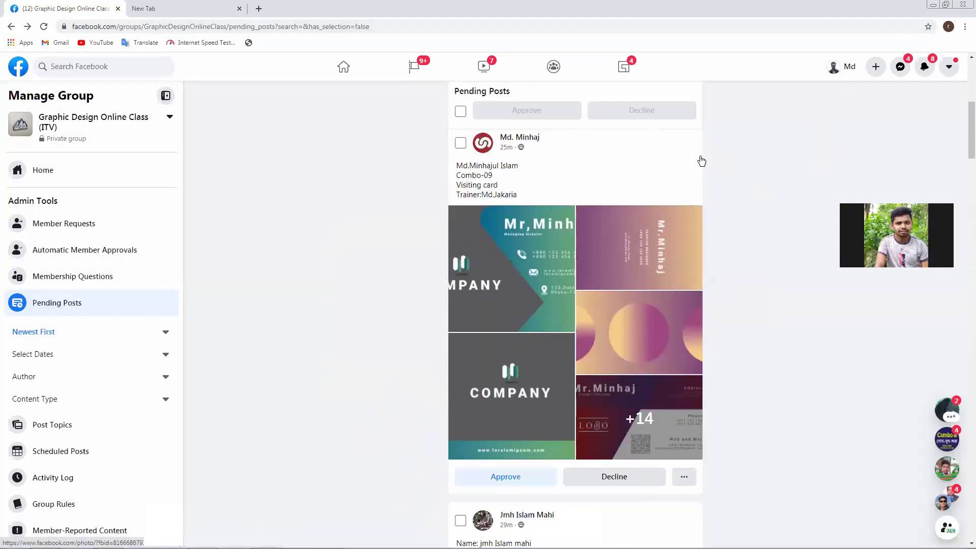
{"action": "scroll", "coordinate": [698, 155], "scroll_direction": "down", "scroll_amount": 12}
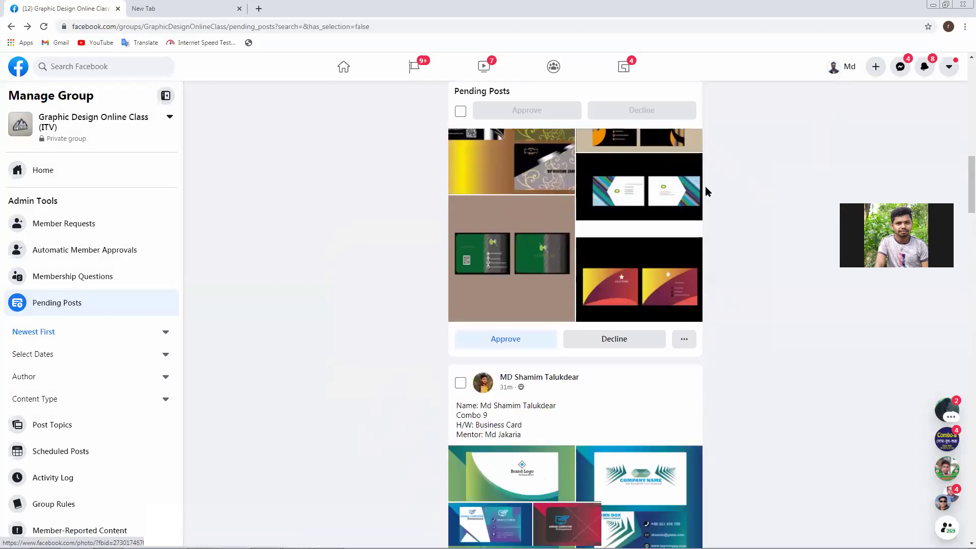
{"action": "scroll", "coordinate": [704, 188], "scroll_direction": "down", "scroll_amount": 12}
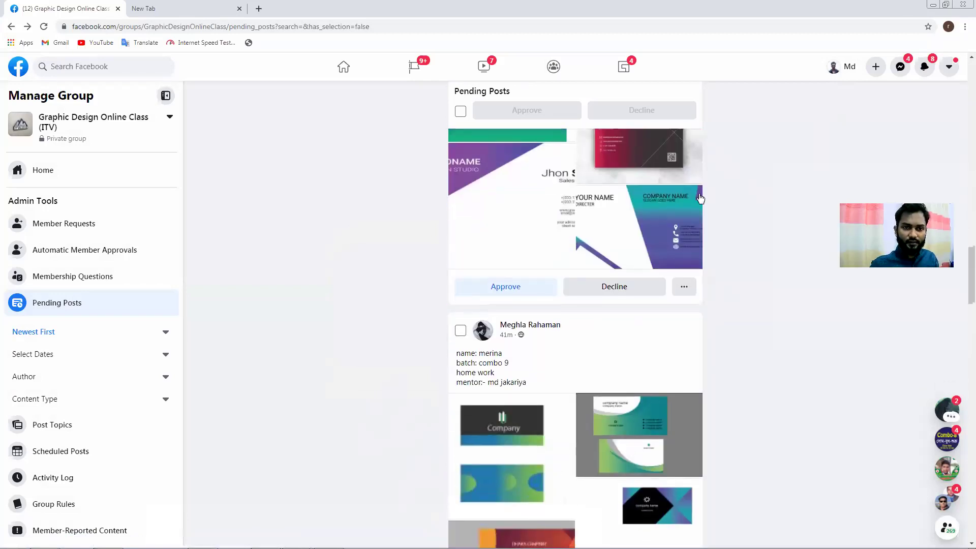
{"action": "scroll", "coordinate": [698, 192], "scroll_direction": "down", "scroll_amount": 8}
{"action": "scroll", "coordinate": [697, 192], "scroll_direction": "up", "scroll_amount": 3}
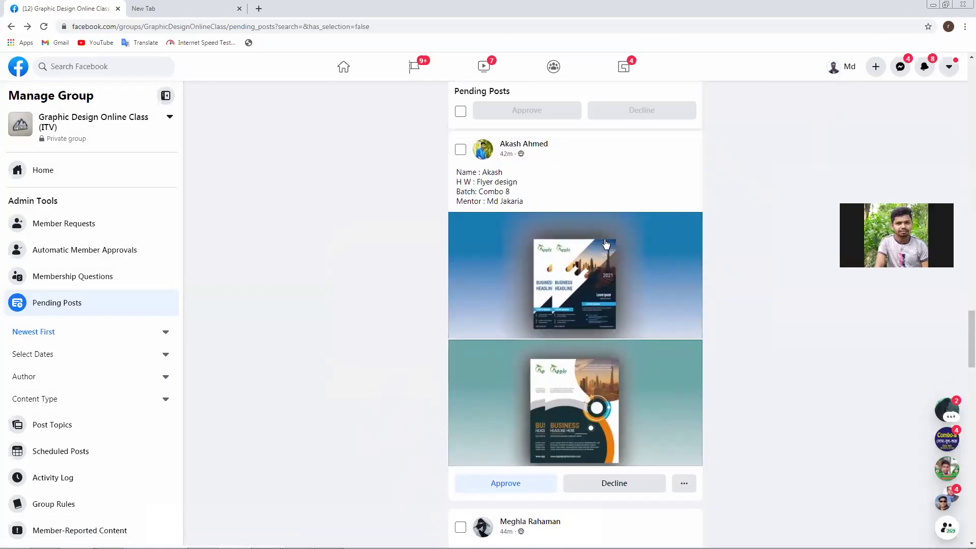
Step: Minimize the browser to reach the desktop and switch to Illustrator
{"action": "left_click", "coordinate": [934, 5]}
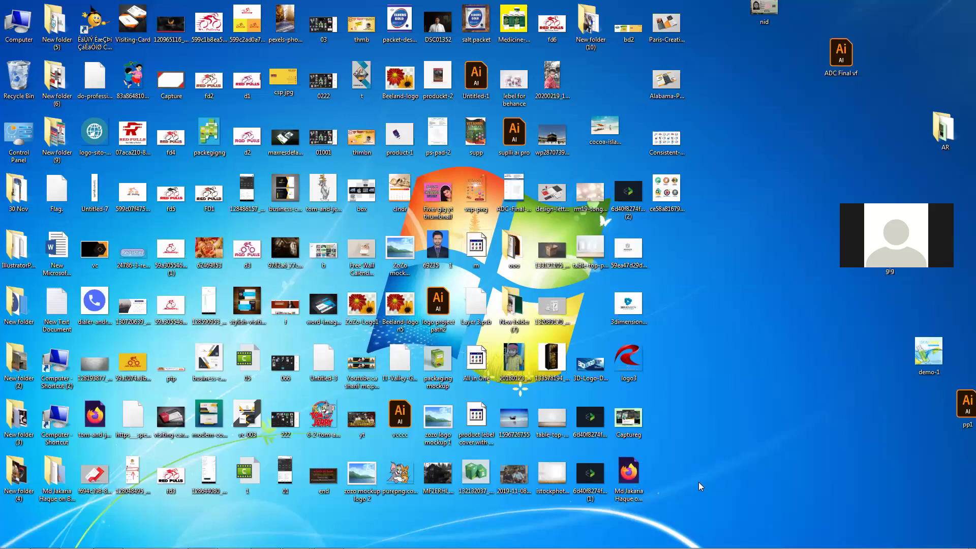
{"action": "mouse_move", "coordinate": [631, 548]}
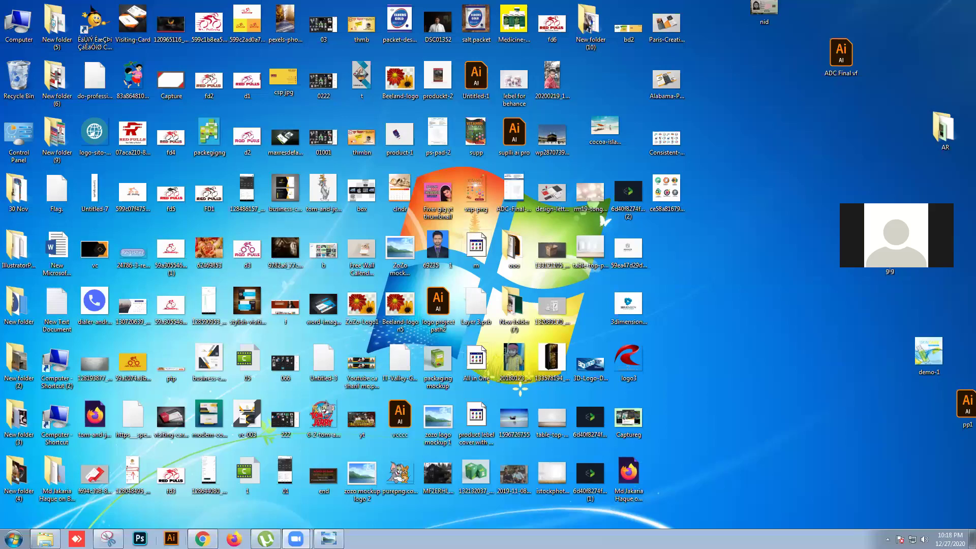
{"action": "right_click", "coordinate": [29, 75]}
{"action": "left_click", "coordinate": [64, 92]}
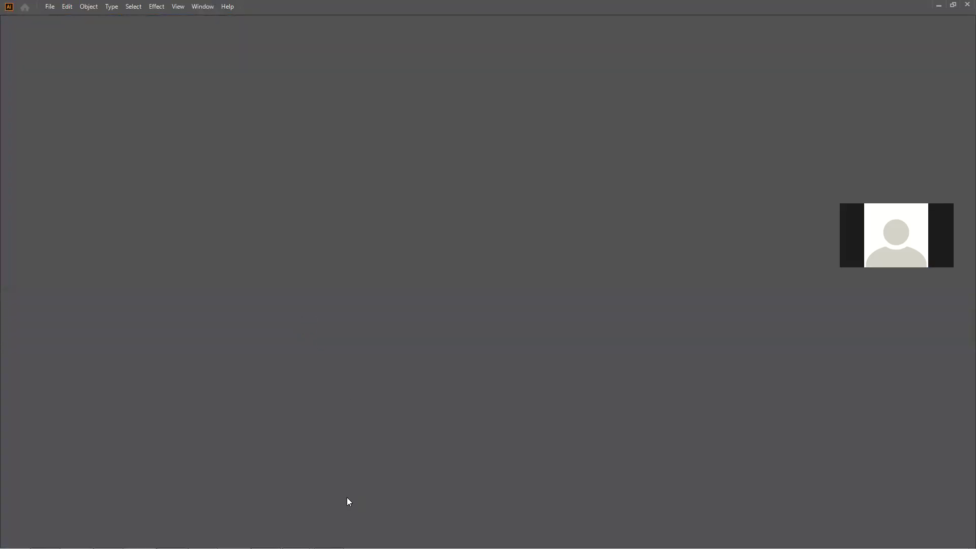
{"action": "left_click", "coordinate": [51, 7]}
{"action": "left_click", "coordinate": [53, 8]}
{"action": "left_click", "coordinate": [71, 18]}
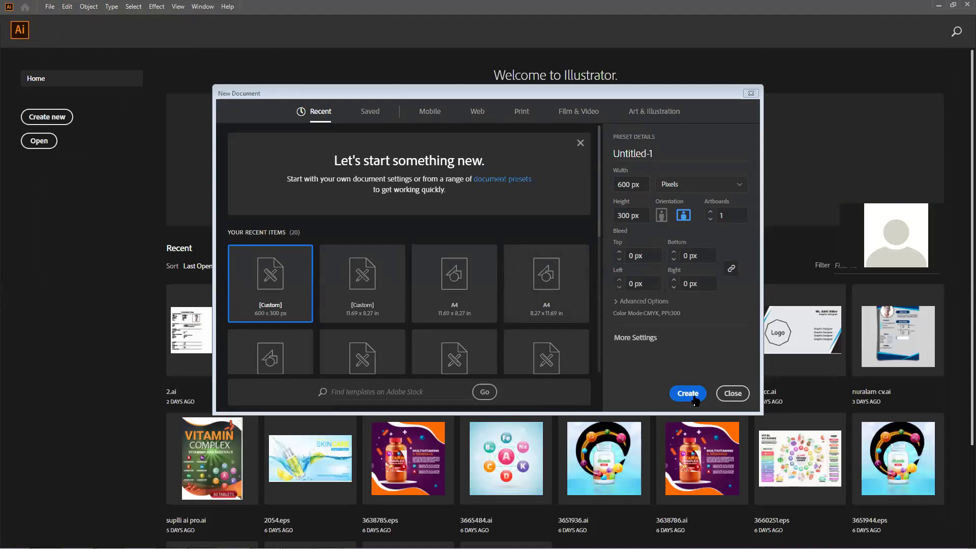
{"action": "left_click", "coordinate": [750, 93]}
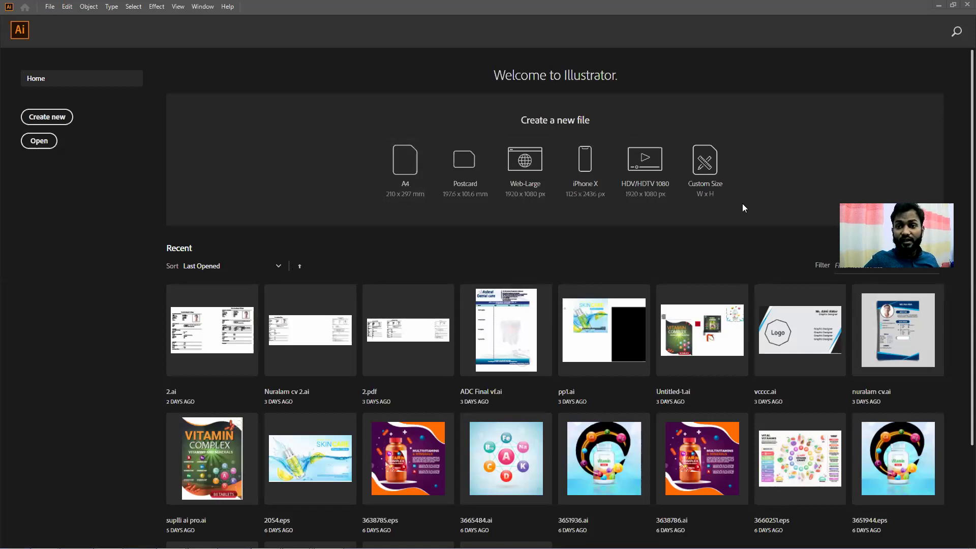
Step: Set up a new document measuring 3.5 by 2 inches in landscape orientation
{"action": "left_click", "coordinate": [46, 10]}
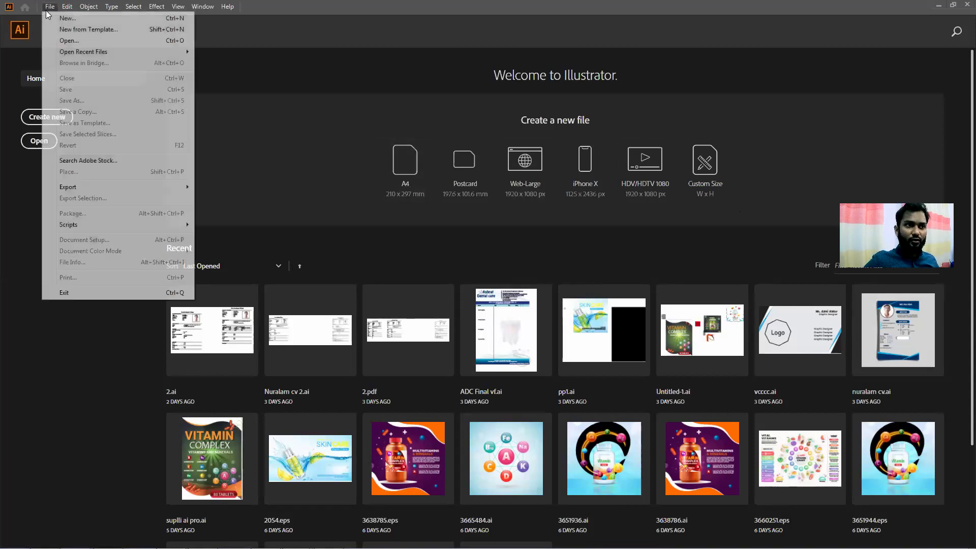
{"action": "left_click", "coordinate": [56, 28]}
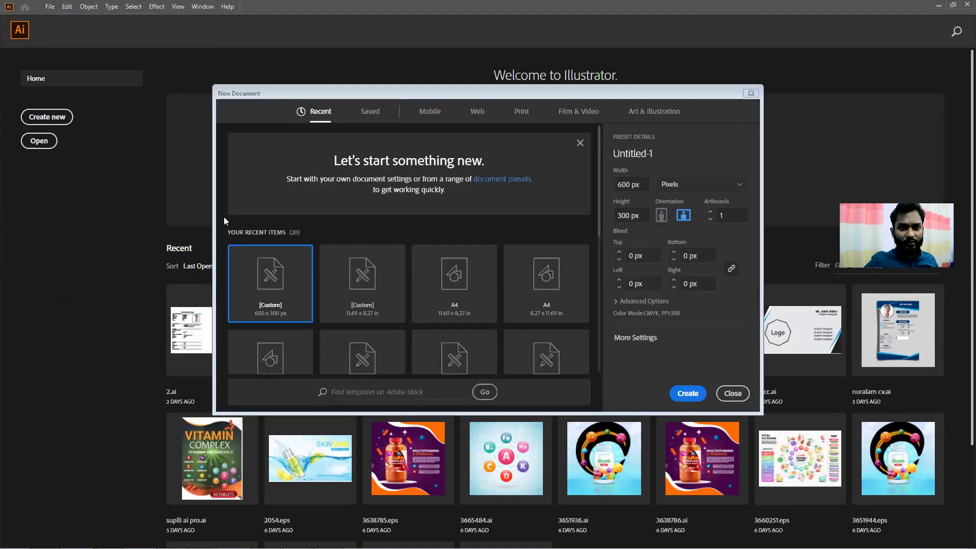
{"action": "left_click", "coordinate": [669, 184]}
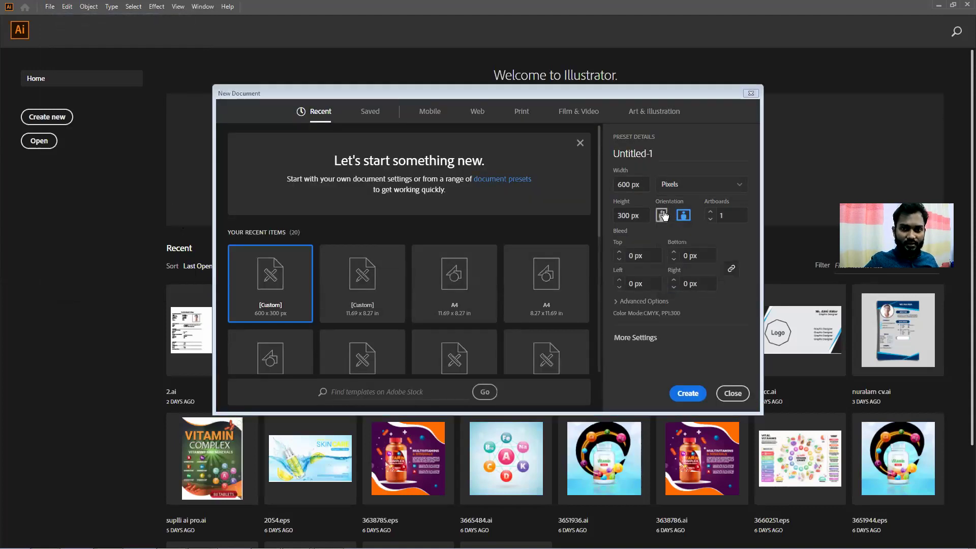
{"action": "left_click", "coordinate": [672, 237]}
{"action": "left_click", "coordinate": [619, 184]}
{"action": "type", "text": "3.5"}
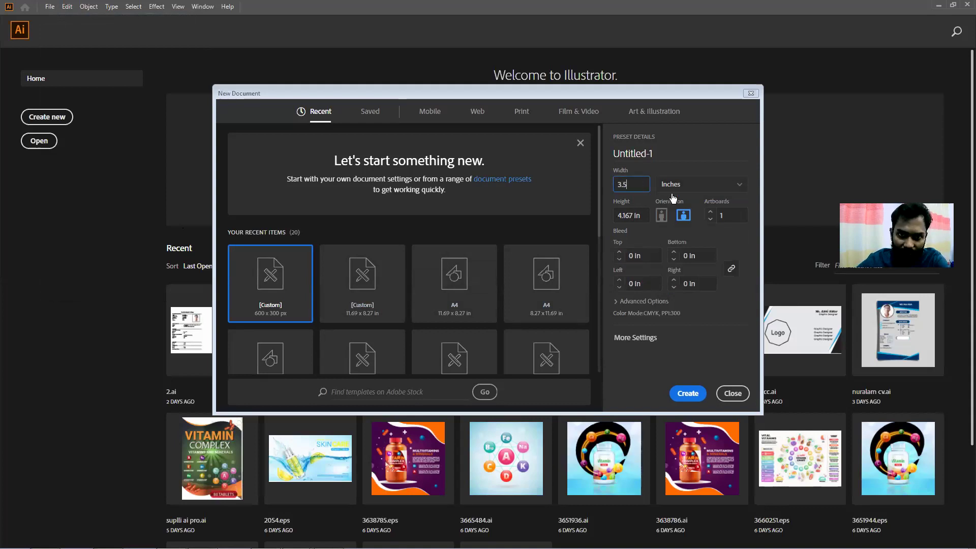
{"action": "key", "text": "Tab"}
{"action": "type", "text": "2"}
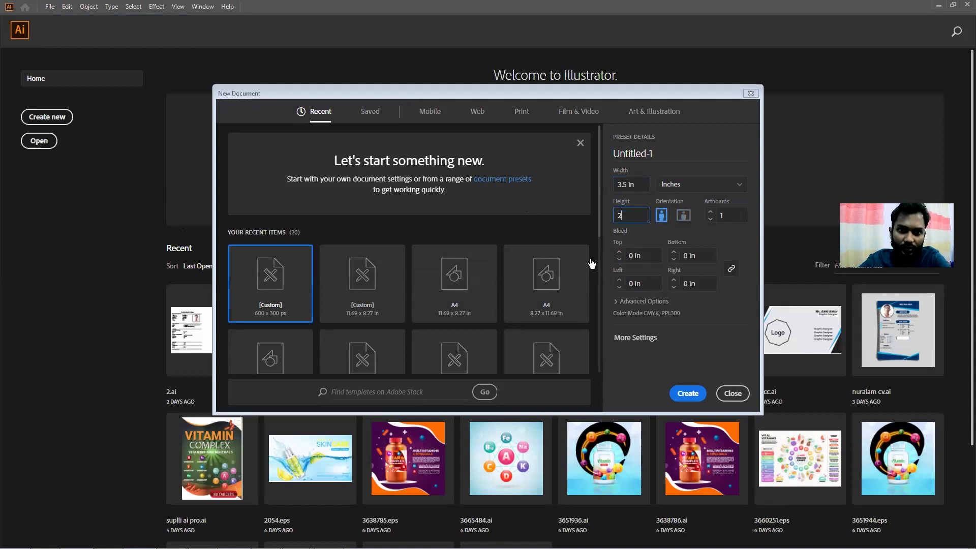
{"action": "left_click", "coordinate": [682, 216]}
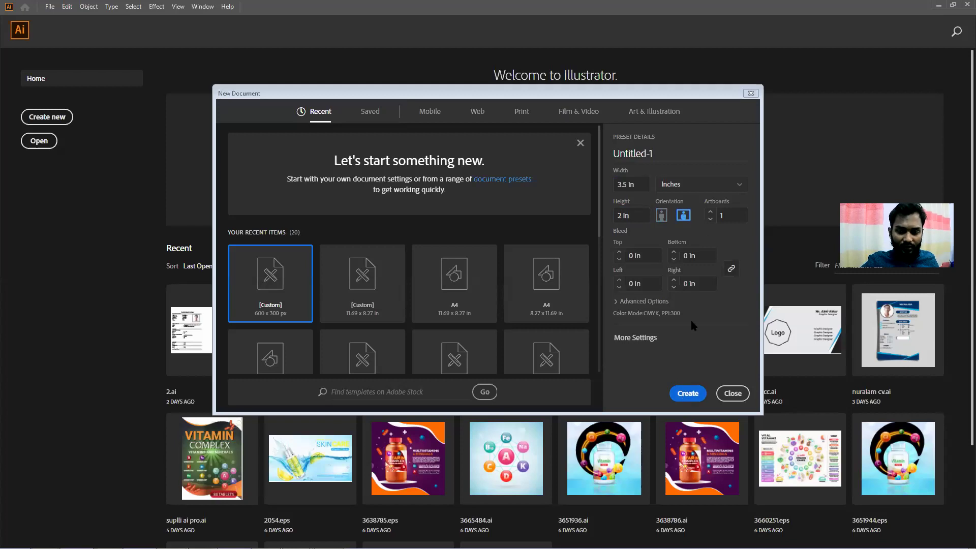
Step: Give the new document three artboards and create it
{"action": "left_click_drag", "start_coordinate": [647, 95], "coordinate": [606, 123]}
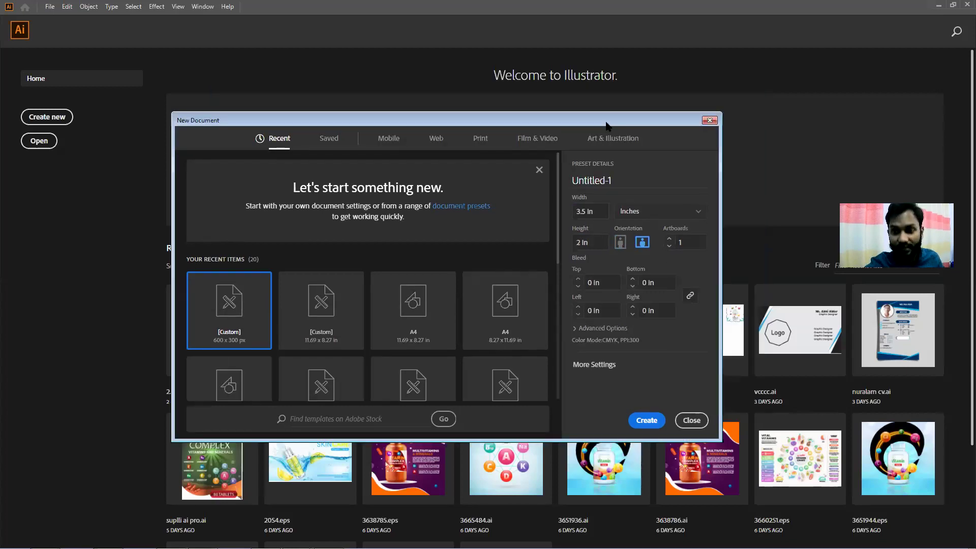
{"action": "left_click", "coordinate": [679, 245]}
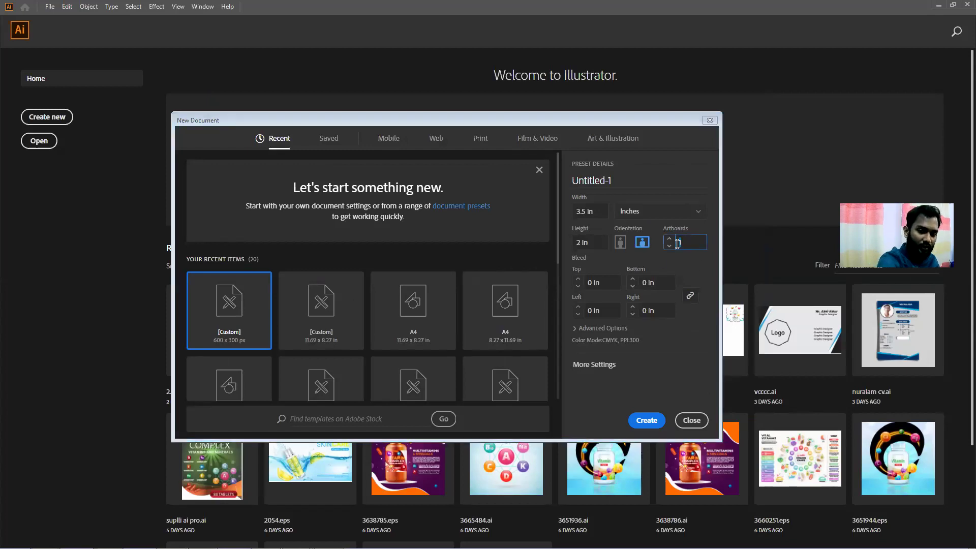
{"action": "key", "text": "Escape"}
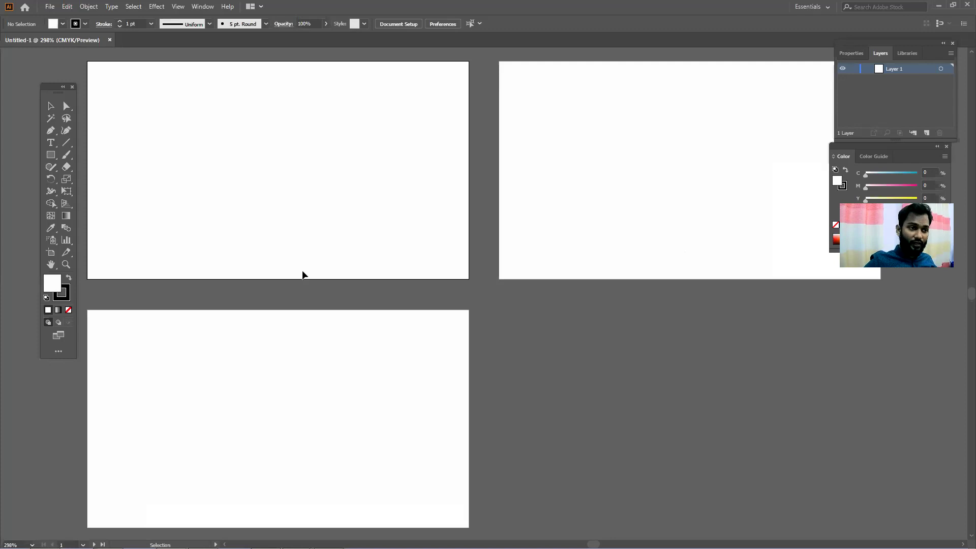
Step: Delete the third and second artboards so that only Artboard 1 is kept
{"action": "left_click", "coordinate": [50, 253]}
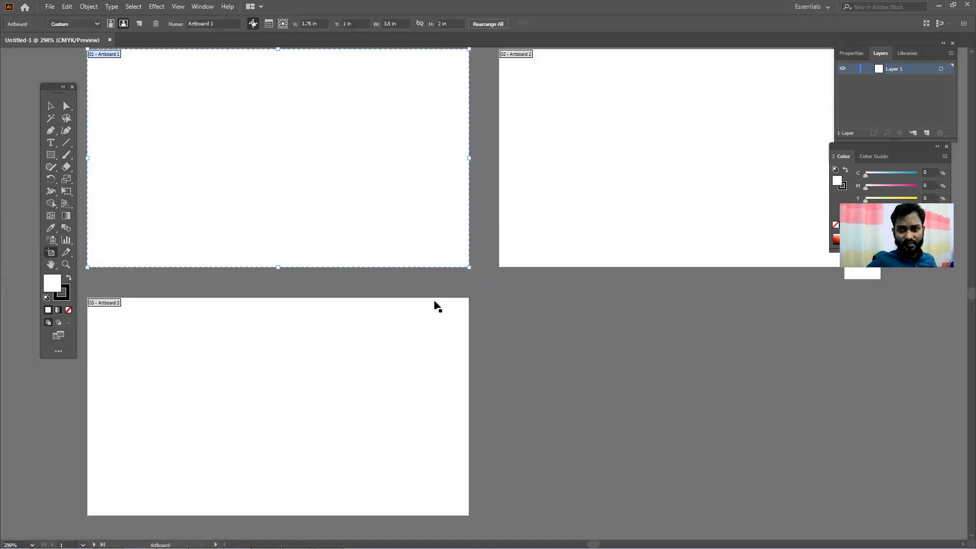
{"action": "left_click", "coordinate": [401, 399]}
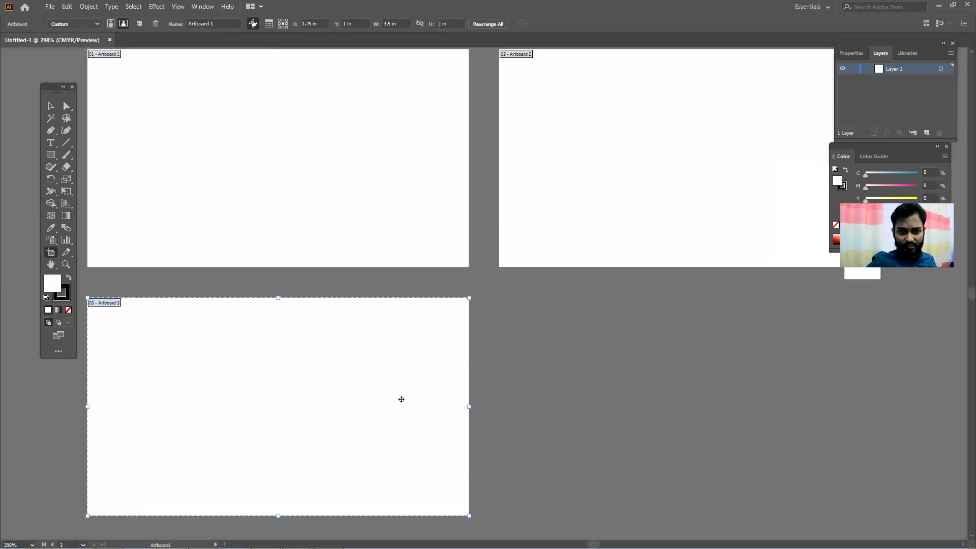
{"action": "key", "text": "Delete"}
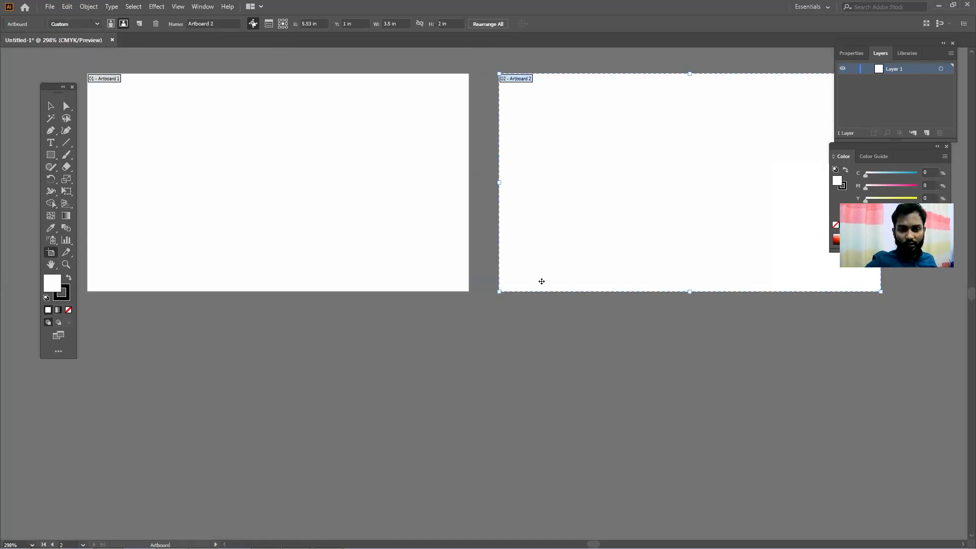
{"action": "key", "text": "Delete"}
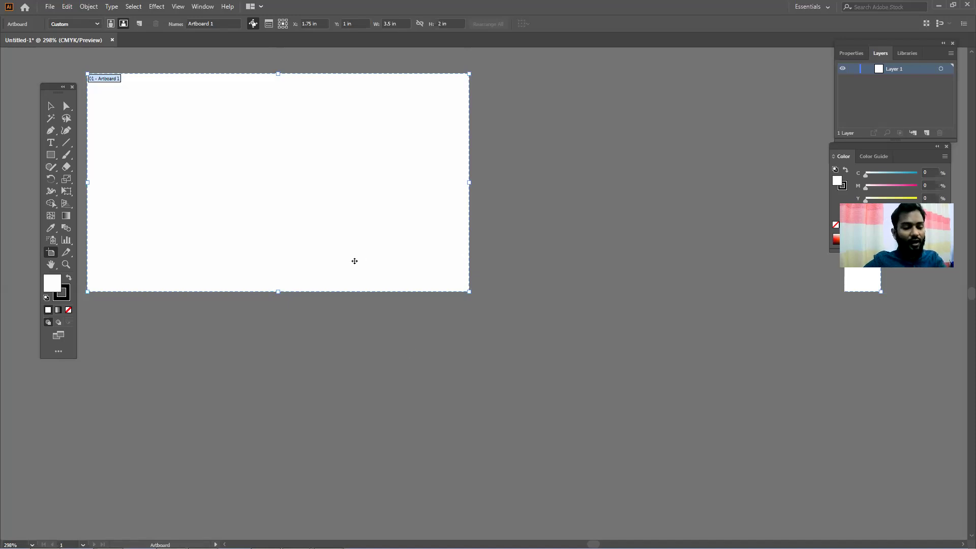
Step: Duplicate Artboard 1 below the original and delete the copy
{"action": "left_click_drag", "start_coordinate": [309, 189], "coordinate": [450, 425]}
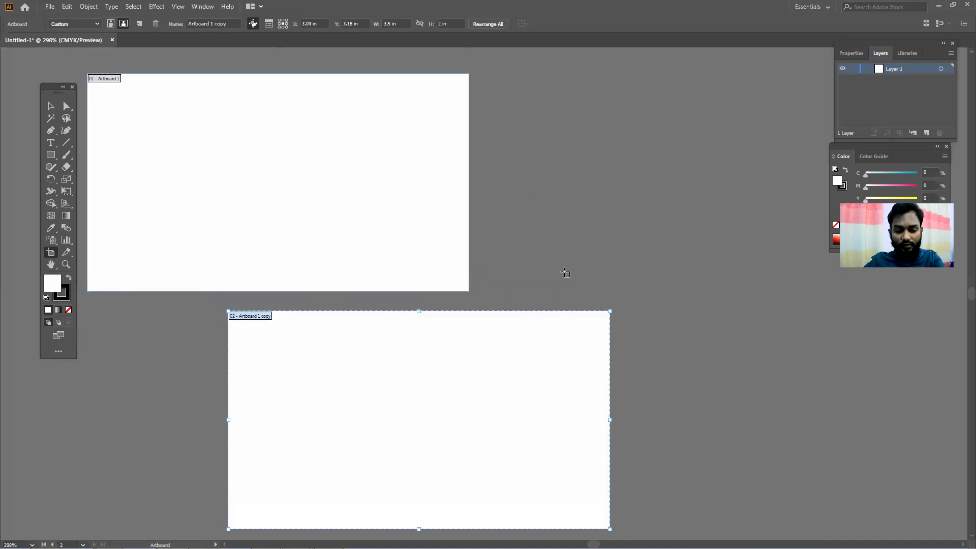
{"action": "key", "text": "Delete"}
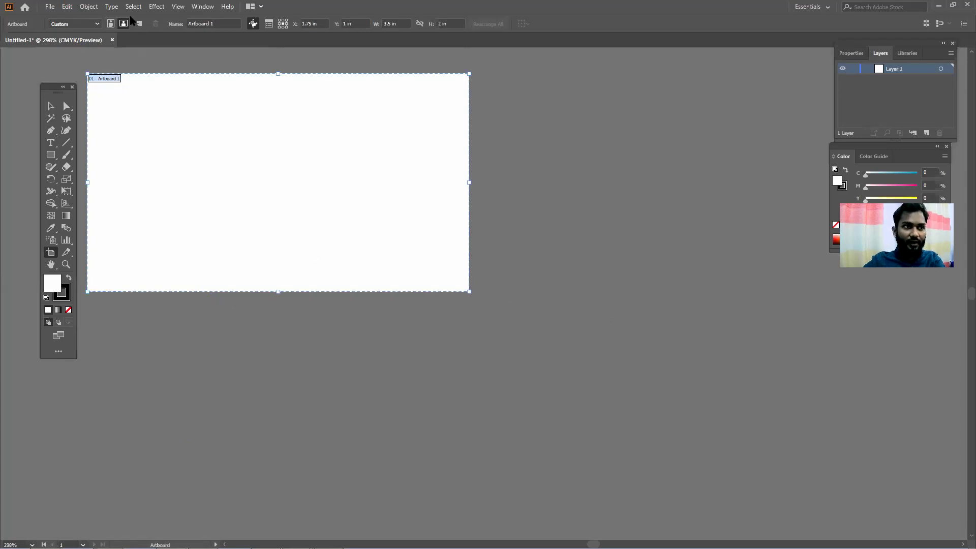
Step: Switch the artboard back and forth between portrait and landscape, ending in portrait
{"action": "left_click", "coordinate": [111, 24]}
{"action": "left_click", "coordinate": [123, 25]}
{"action": "left_click", "coordinate": [112, 26]}
{"action": "left_click", "coordinate": [123, 24]}
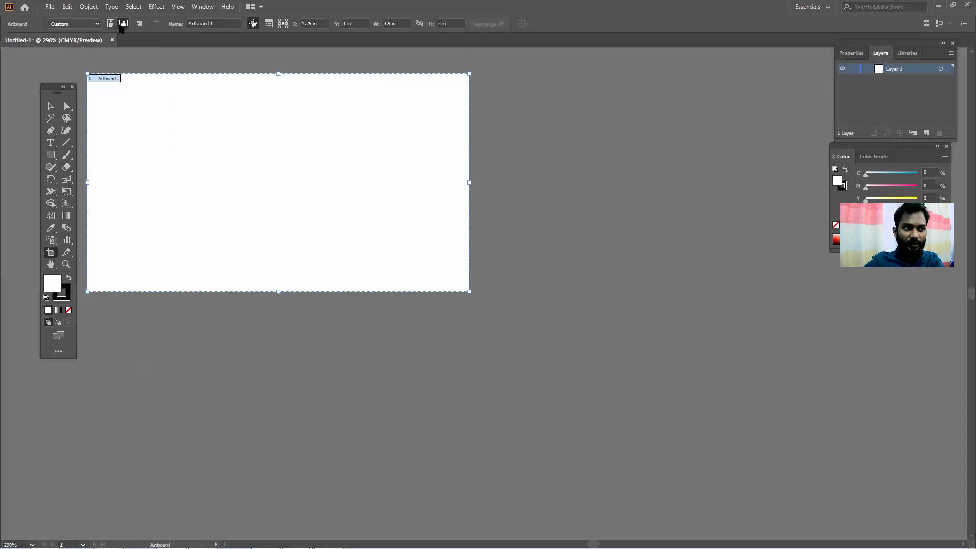
{"action": "left_click", "coordinate": [111, 24]}
{"action": "left_click", "coordinate": [122, 26]}
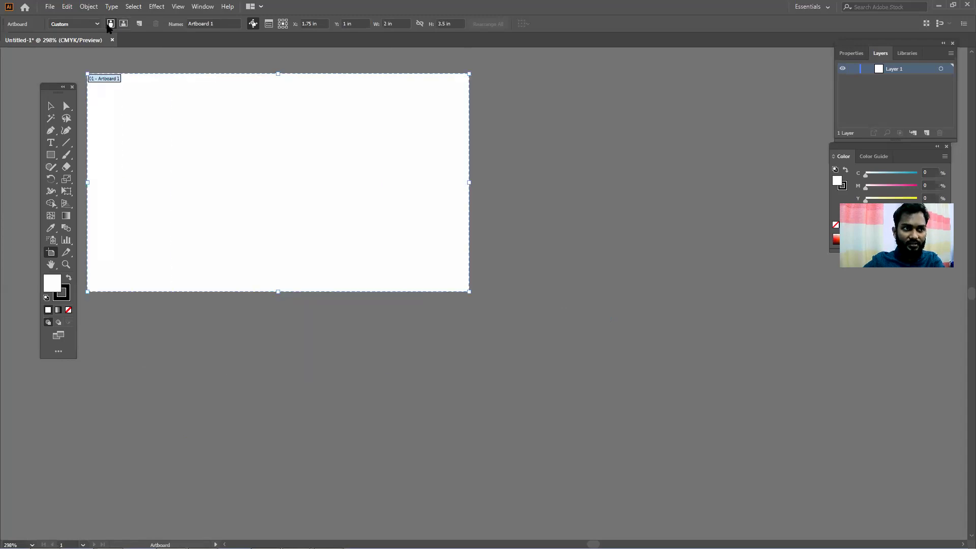
{"action": "left_click", "coordinate": [111, 24]}
{"action": "left_click", "coordinate": [124, 25]}
{"action": "left_click", "coordinate": [111, 25]}
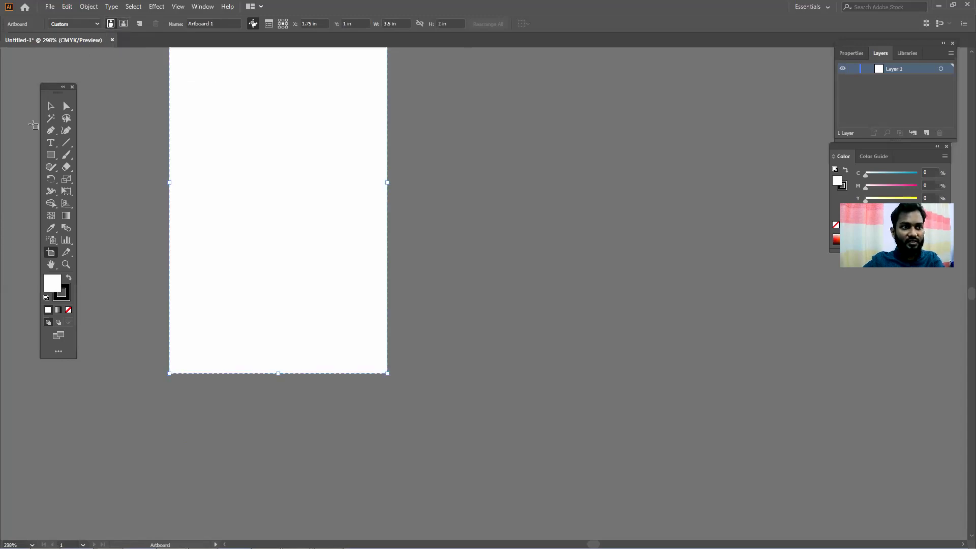
{"action": "left_click", "coordinate": [111, 24]}
{"action": "left_click", "coordinate": [123, 25]}
{"action": "left_click", "coordinate": [111, 24]}
{"action": "left_click", "coordinate": [122, 27]}
{"action": "left_click", "coordinate": [111, 26]}
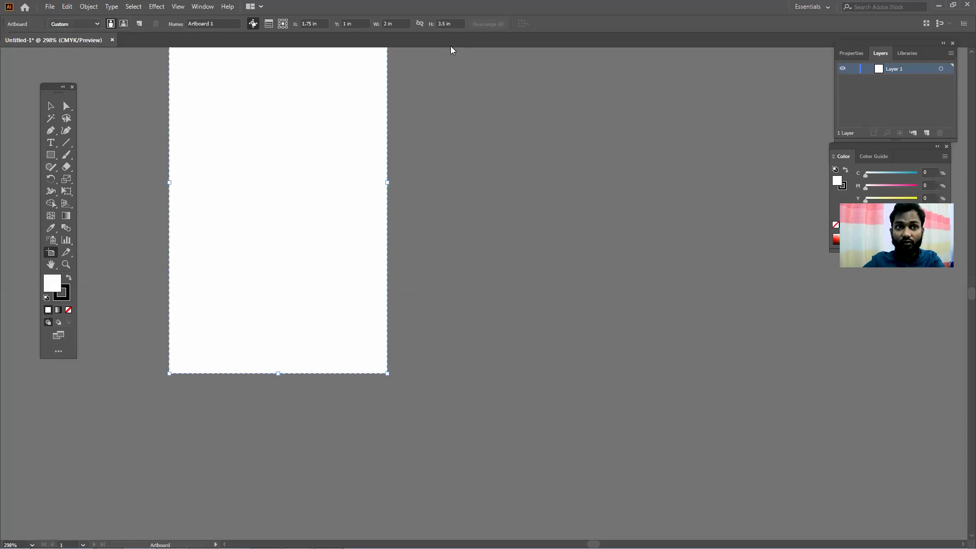
Step: Resize the artboard to 3 in wide and 5 in high
{"action": "left_click", "coordinate": [408, 23]}
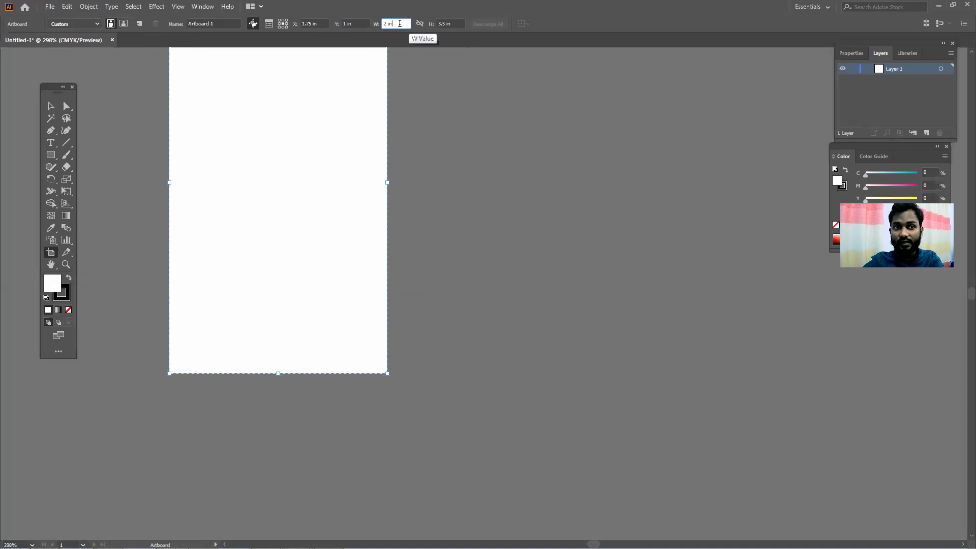
{"action": "key", "text": "Tab"}
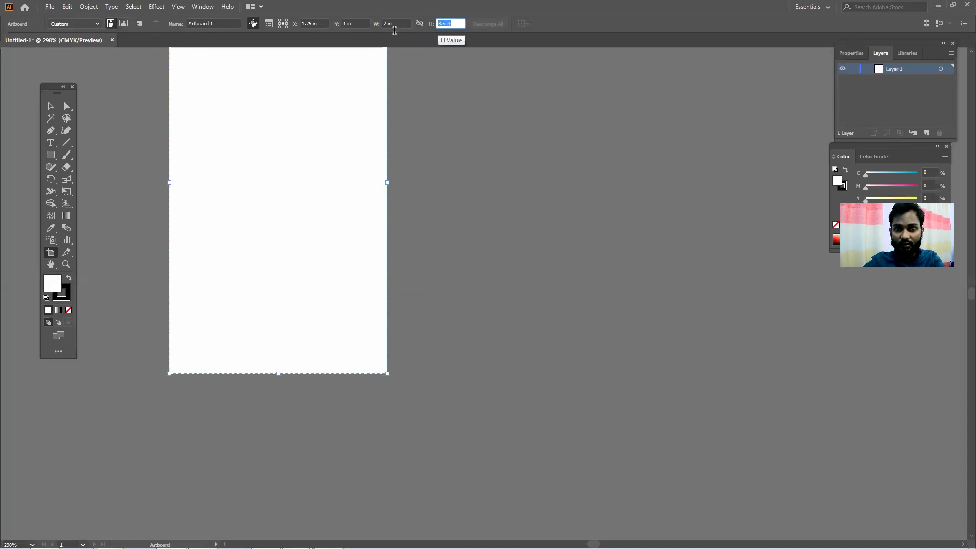
{"action": "type", "text": "5"}
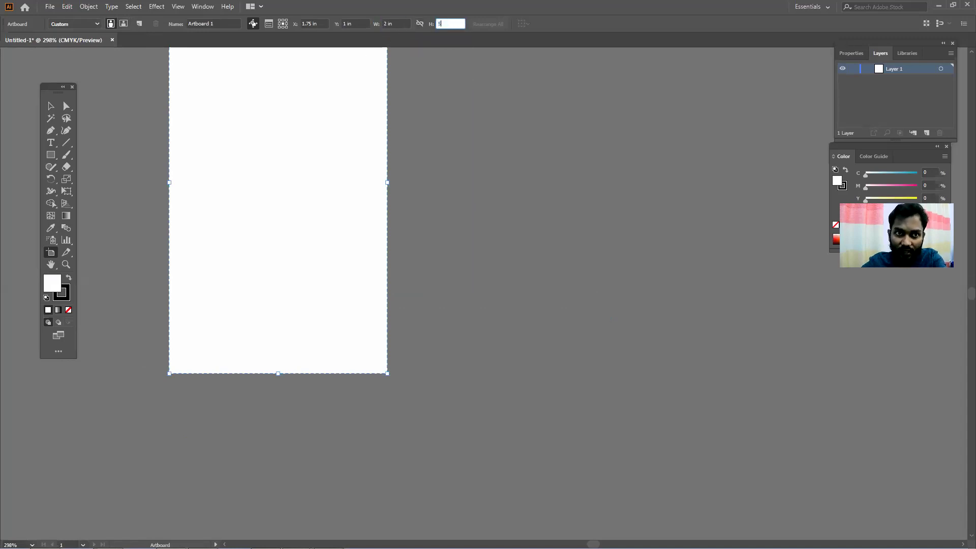
{"action": "left_click", "coordinate": [408, 23]}
{"action": "type", "text": "3"}
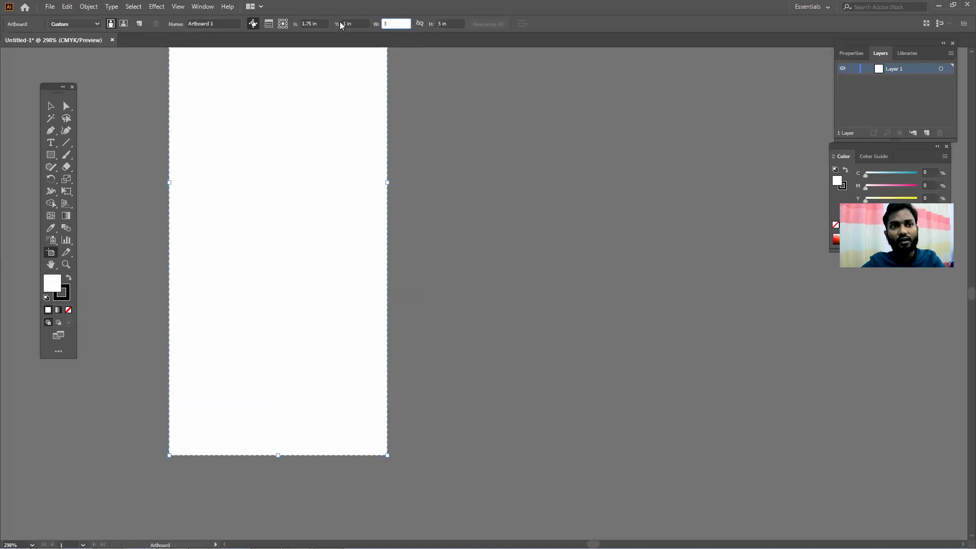
{"action": "key", "text": "Return"}
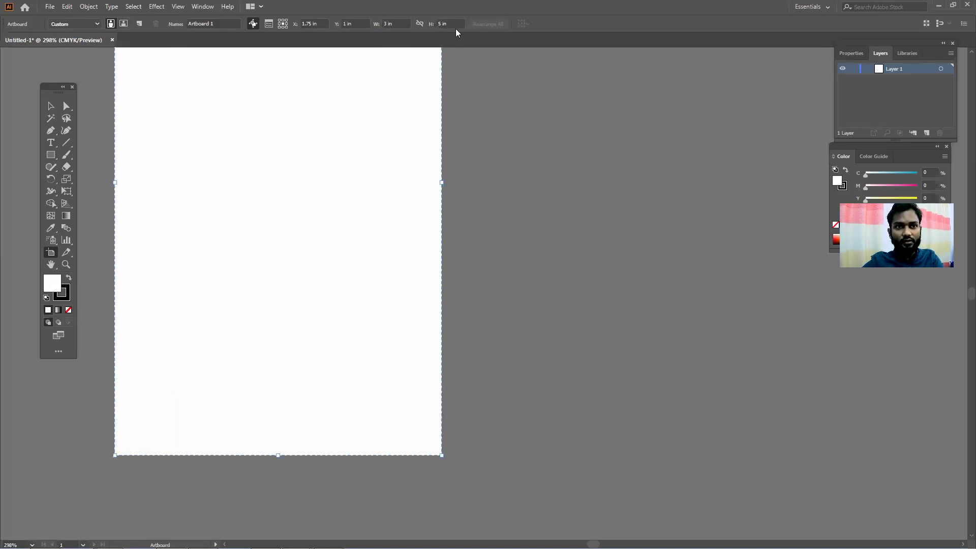
Step: Leave artboard editing and undo the artboard's size and orientation changes back to the landscape card format
{"action": "scroll", "coordinate": [336, 136], "scroll_direction": "down", "scroll_amount": 3}
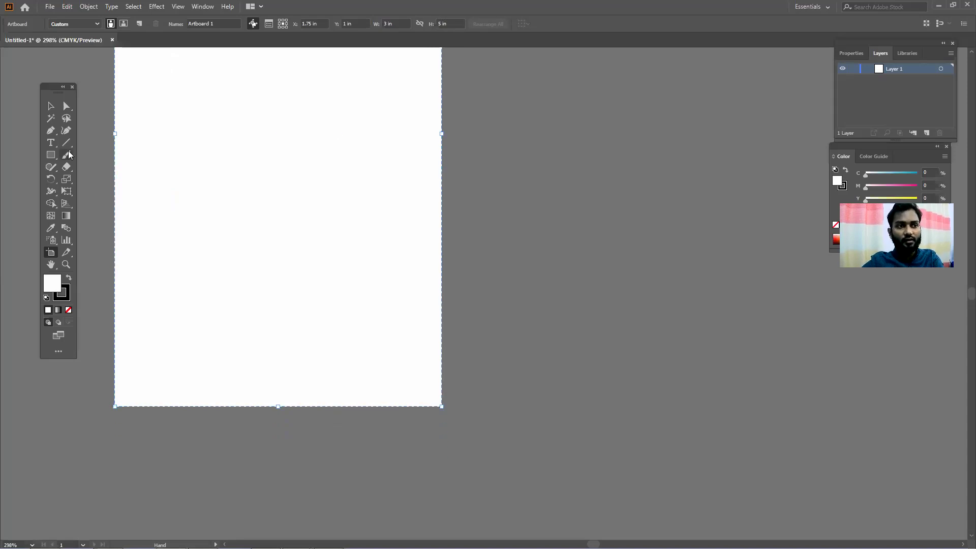
{"action": "left_click", "coordinate": [50, 105]}
{"action": "scroll", "coordinate": [287, 221], "scroll_direction": "down", "scroll_amount": 4}
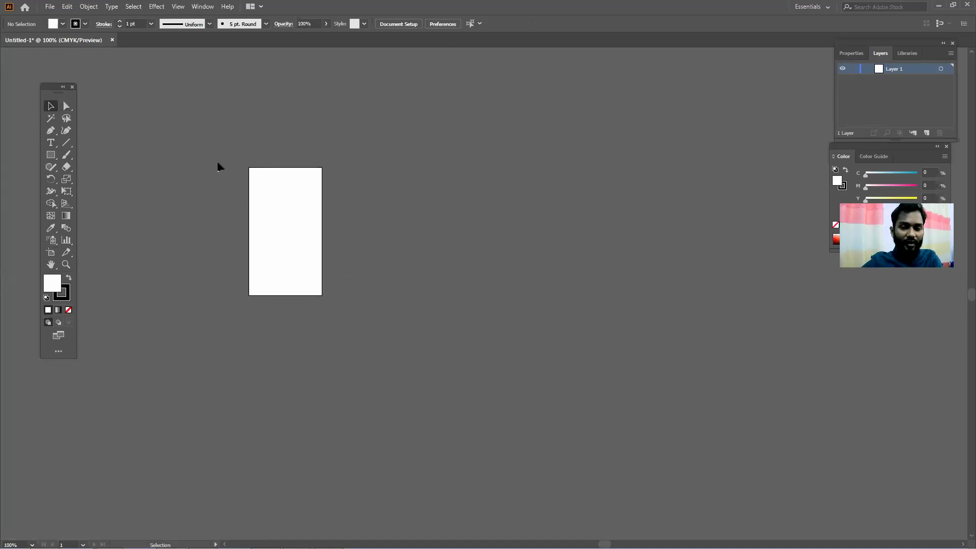
{"action": "key", "text": "ctrl+z"}
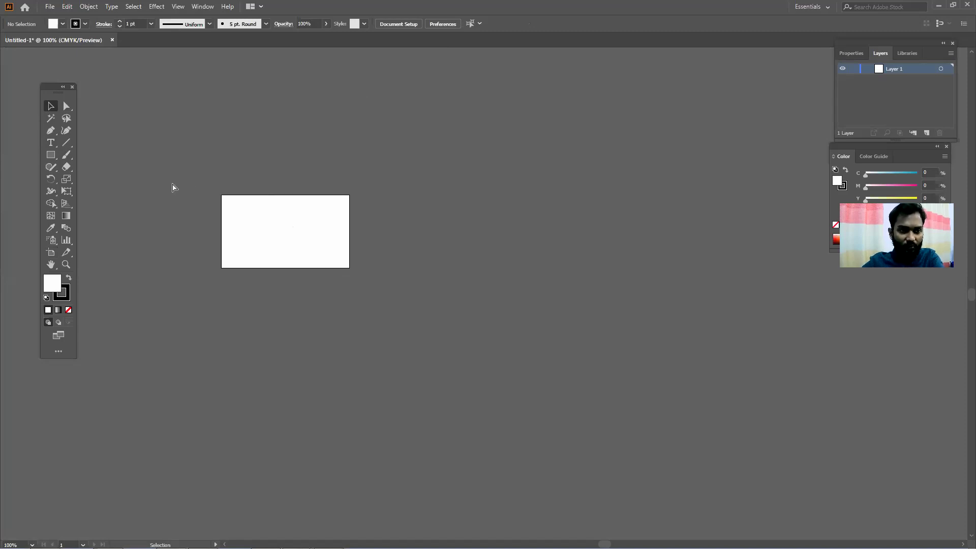
{"action": "scroll", "coordinate": [279, 228], "scroll_direction": "up", "scroll_amount": 3}
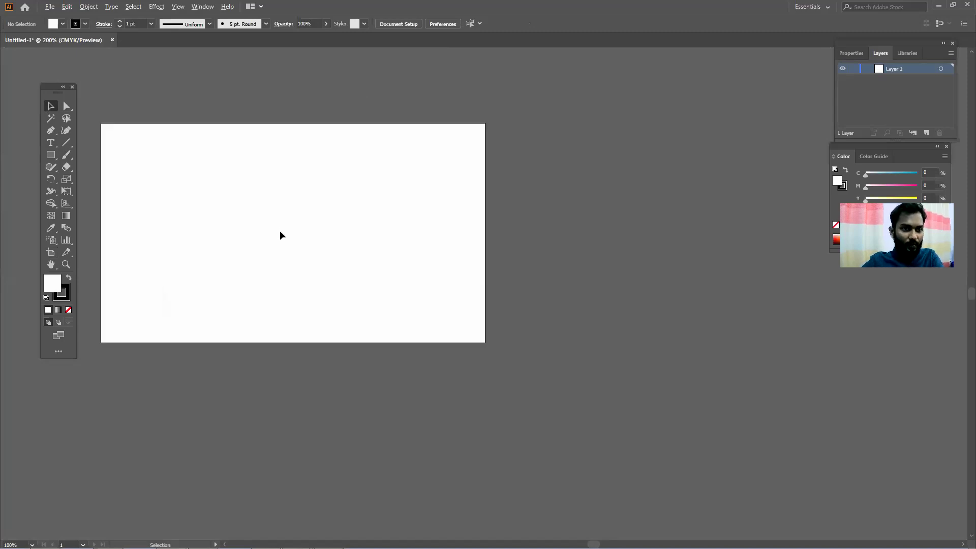
{"action": "left_click_drag", "start_coordinate": [279, 230], "coordinate": [417, 245]}
{"action": "scroll", "coordinate": [414, 246], "scroll_direction": "up", "scroll_amount": 1}
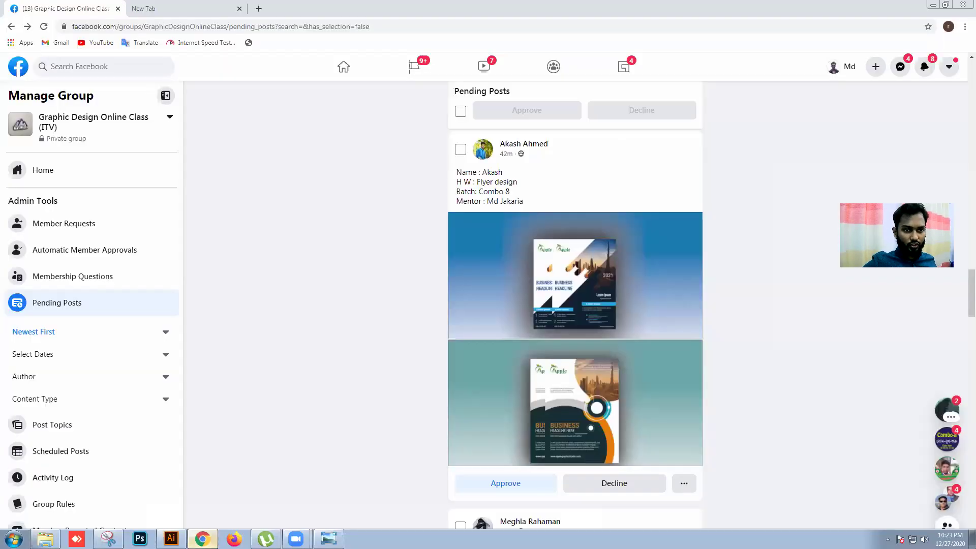
Step: Switch to Chrome and close the Combo-7 and Combo 9 chat windows over the pending posts
{"action": "left_click", "coordinate": [203, 539]}
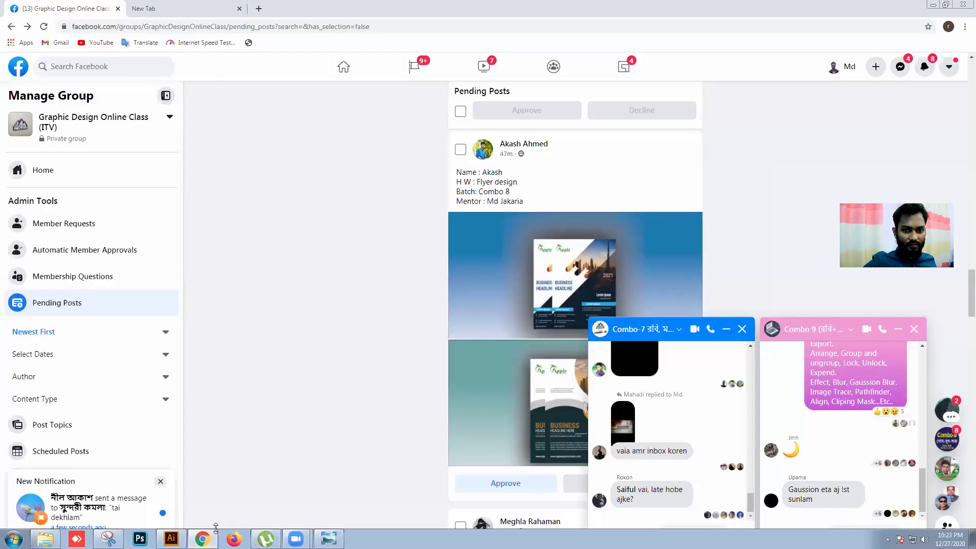
{"action": "left_click", "coordinate": [742, 329]}
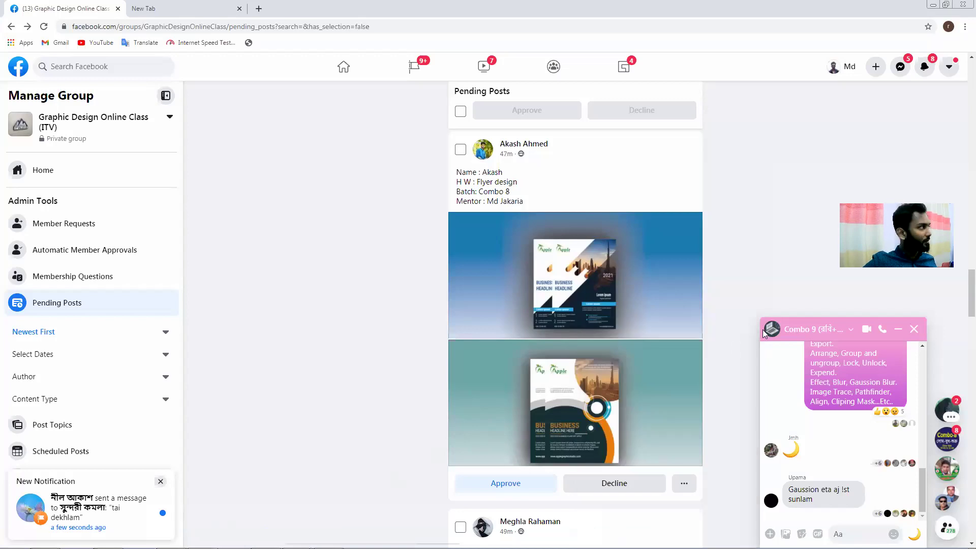
{"action": "left_click", "coordinate": [914, 328]}
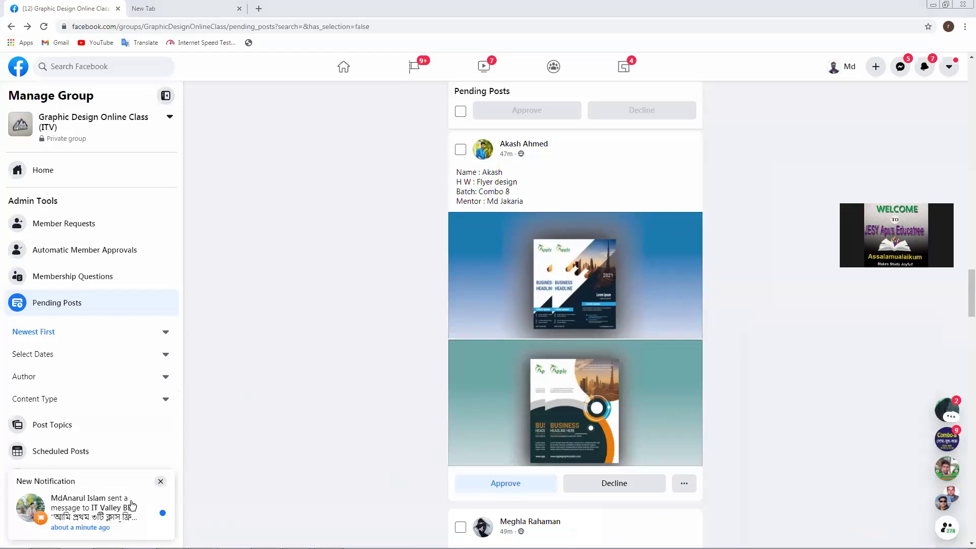
Step: Search Google for "location" in the empty browser tab
{"action": "left_click", "coordinate": [213, 16]}
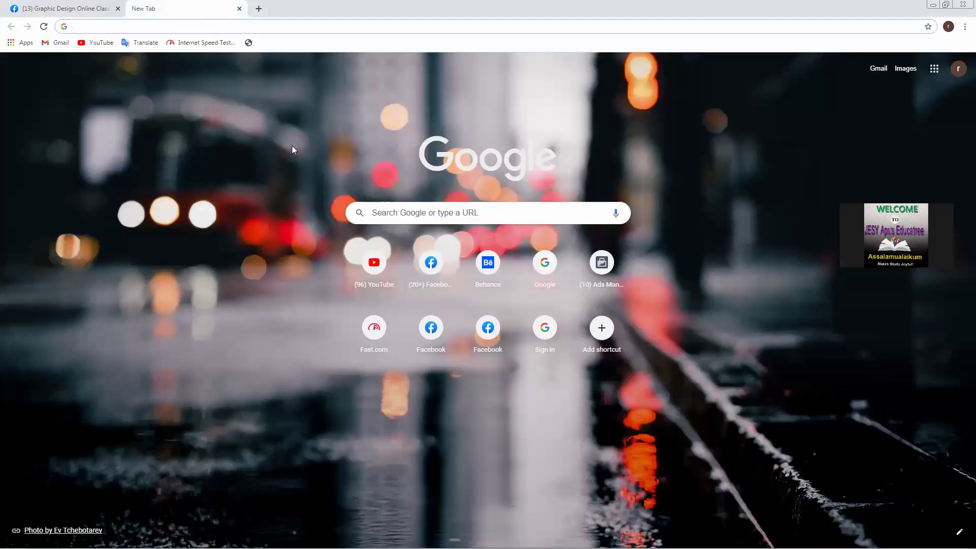
{"action": "type", "text": "loca"}
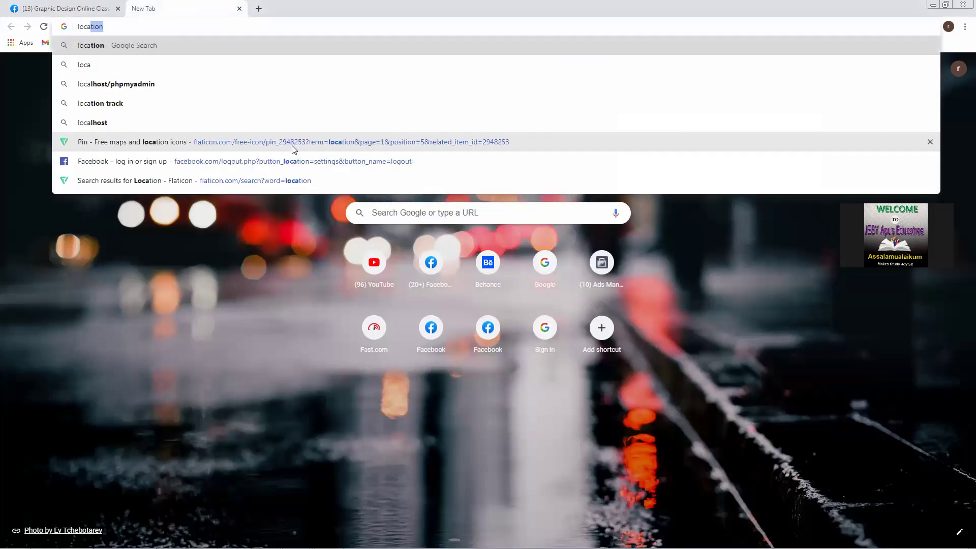
{"action": "type", "text": "tion"}
{"action": "key", "text": "Return"}
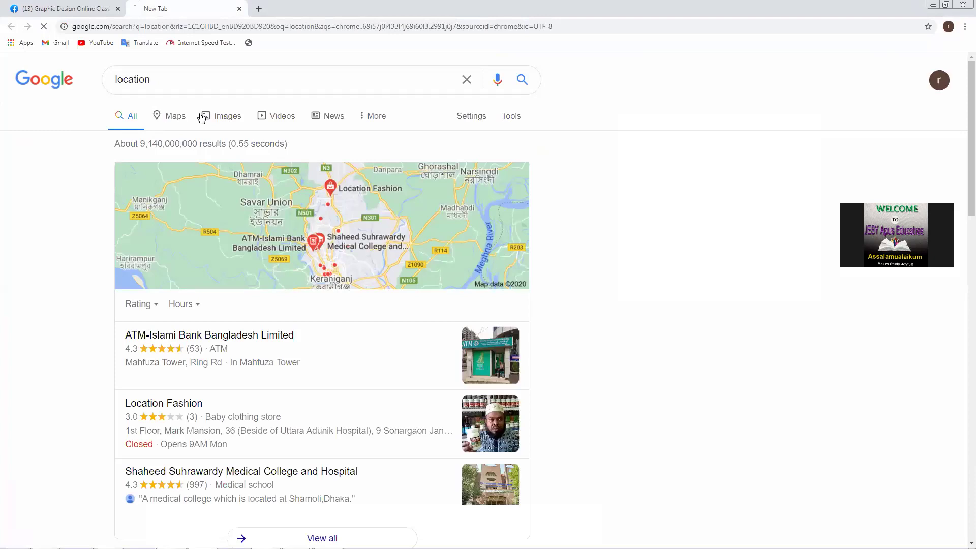
Step: Refine the Google search to "location icon" and show the image results
{"action": "left_click", "coordinate": [168, 75]}
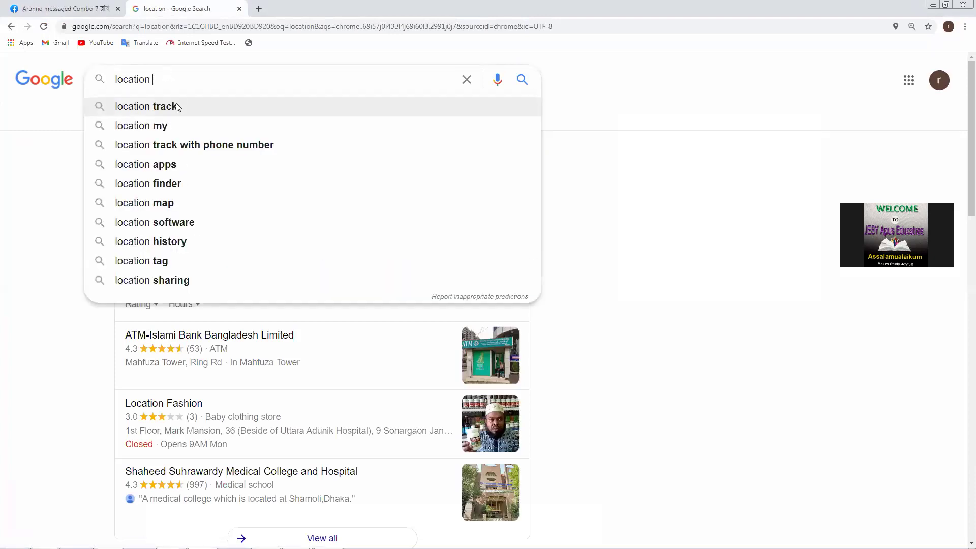
{"action": "type", "text": "ic"}
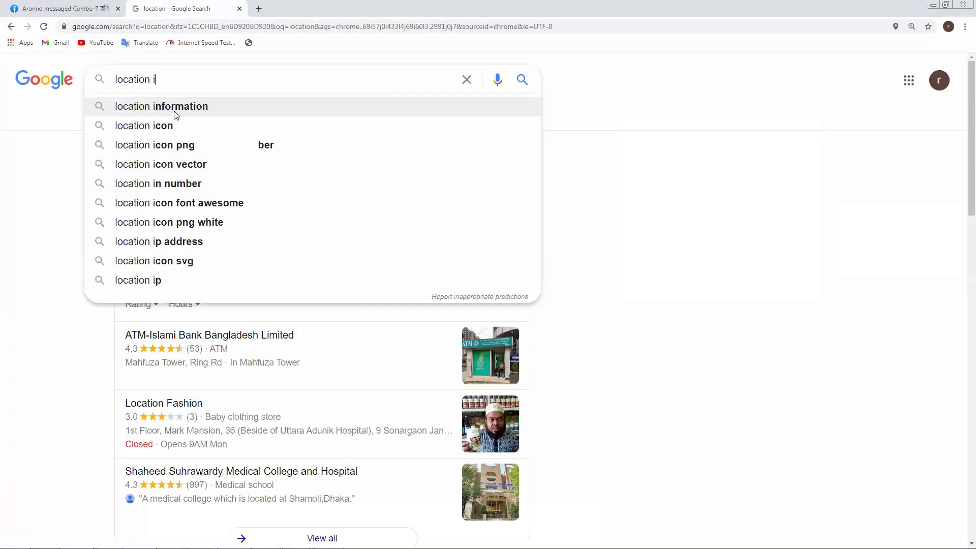
{"action": "left_click", "coordinate": [171, 106]}
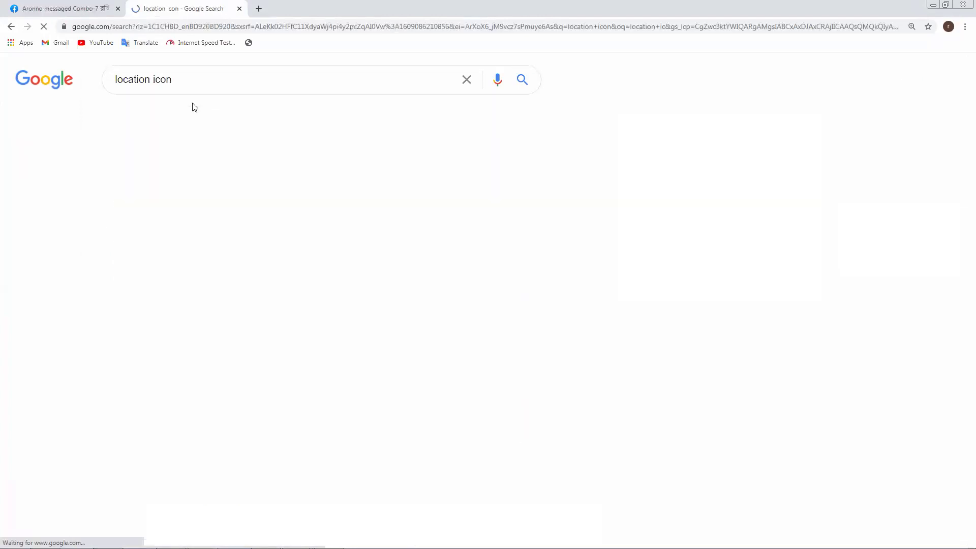
{"action": "left_click", "coordinate": [168, 119]}
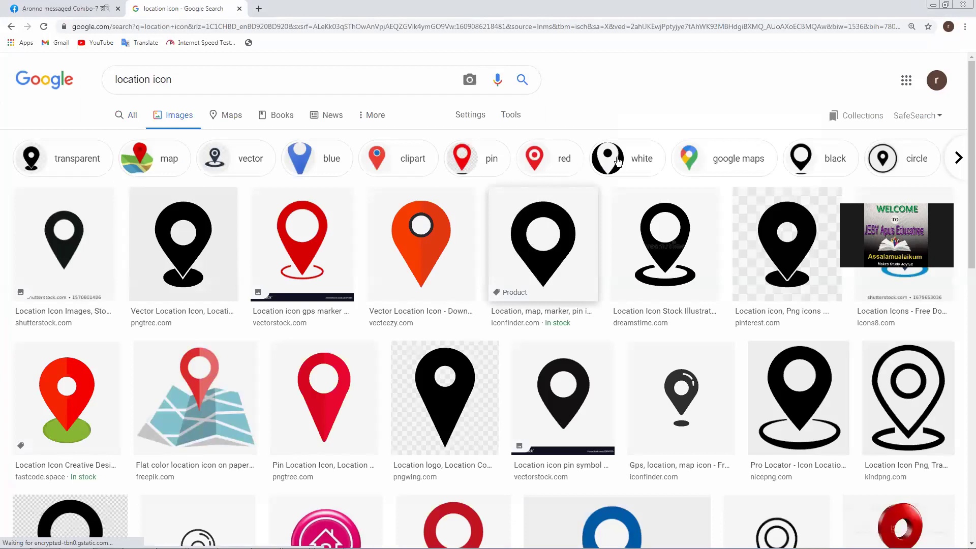
Step: Copy the orange Vecteezy pin image and paste it into the business card document in Illustrator
{"action": "left_click", "coordinate": [447, 263]}
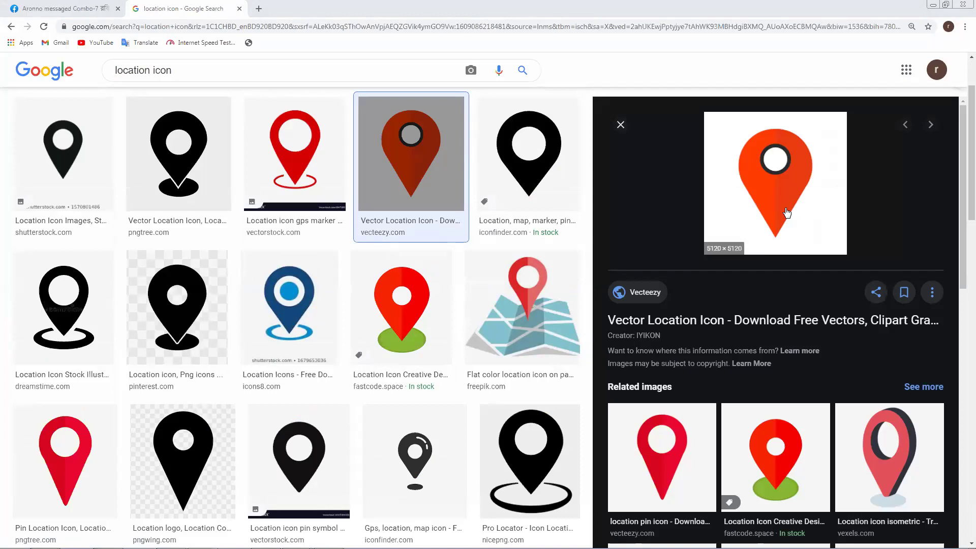
{"action": "right_click", "coordinate": [763, 188]}
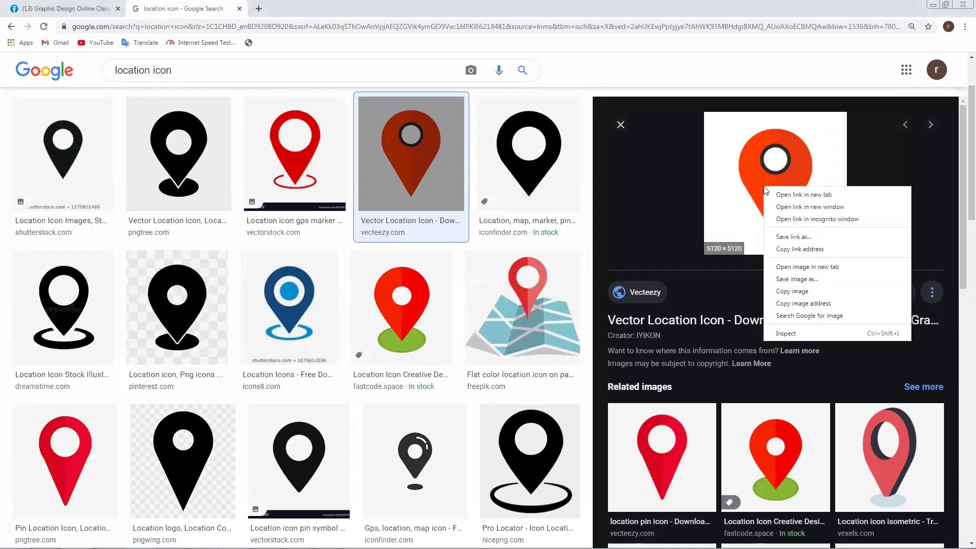
{"action": "left_click", "coordinate": [801, 292]}
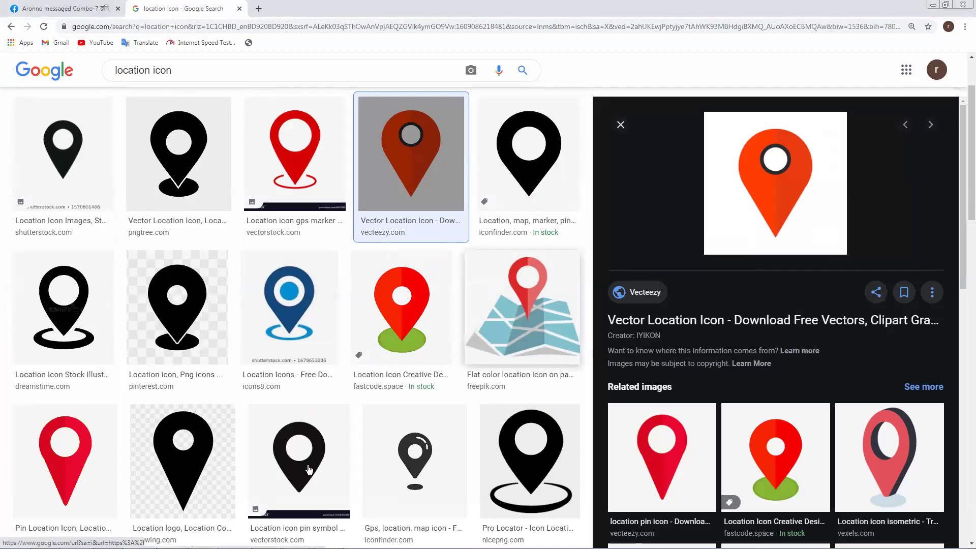
{"action": "left_click", "coordinate": [170, 537]}
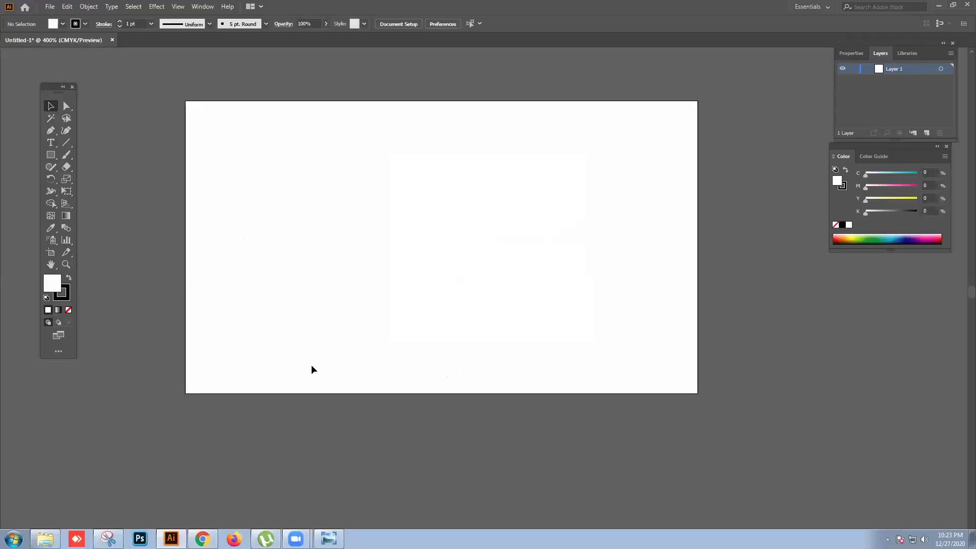
{"action": "key", "text": "ctrl+v"}
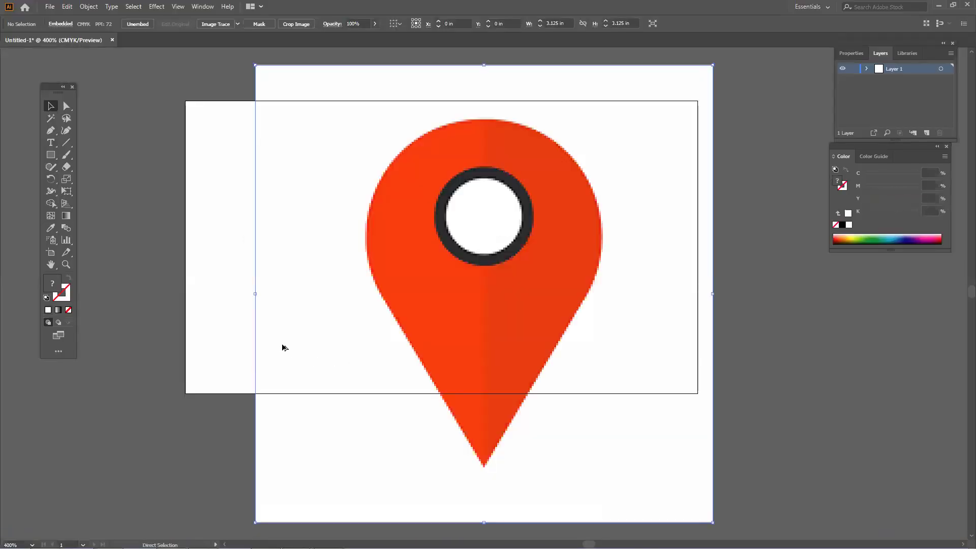
Step: Move the pasted orange pin image off the artboard onto the empty canvas to its right
{"action": "scroll", "coordinate": [283, 347], "scroll_direction": "down", "scroll_amount": 2}
{"action": "left_click_drag", "start_coordinate": [317, 329], "coordinate": [558, 374]}
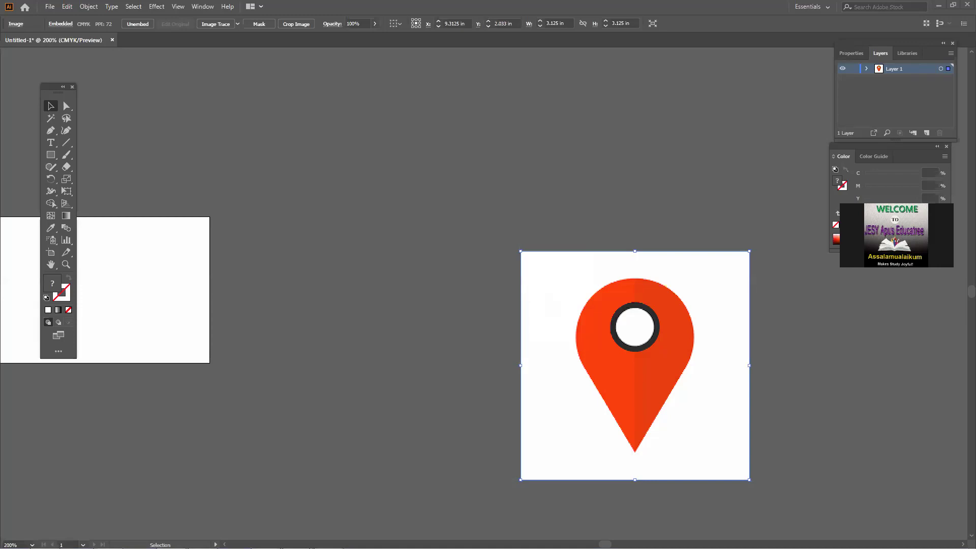
{"action": "left_click_drag", "start_coordinate": [634, 371], "coordinate": [659, 367]}
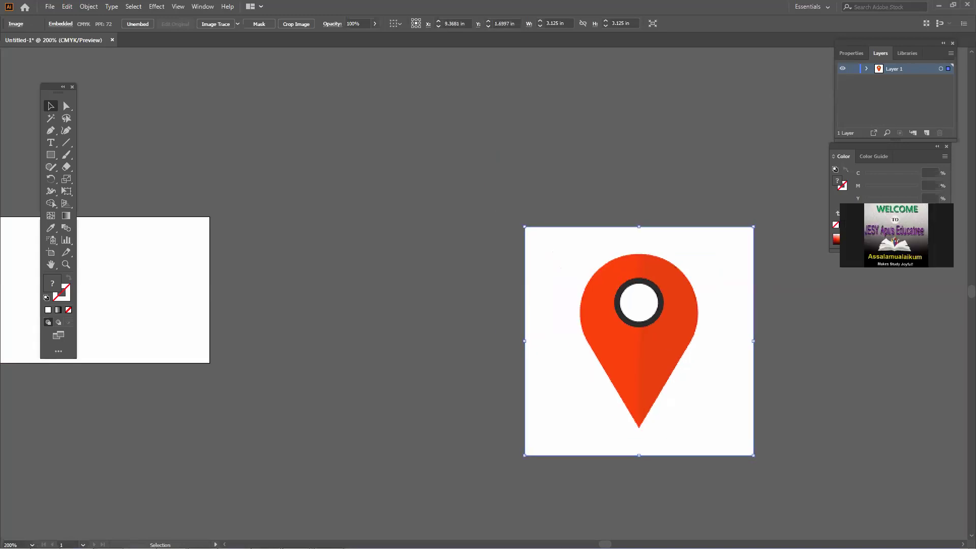
Step: Switch to Chrome, preview the blue Icons8 pin, and search the images for "location icon png"
{"action": "left_click", "coordinate": [202, 538]}
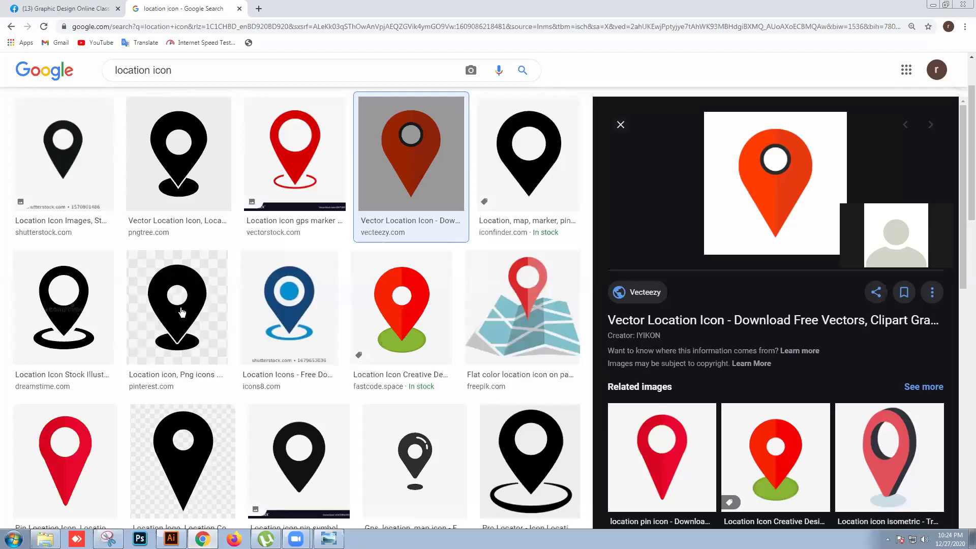
{"action": "left_click", "coordinate": [284, 349]}
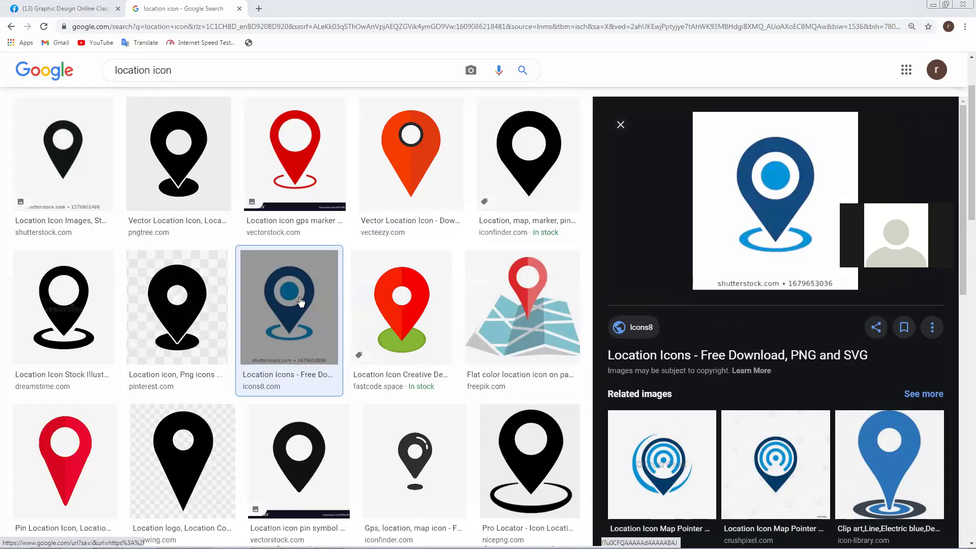
{"action": "left_click", "coordinate": [242, 70]}
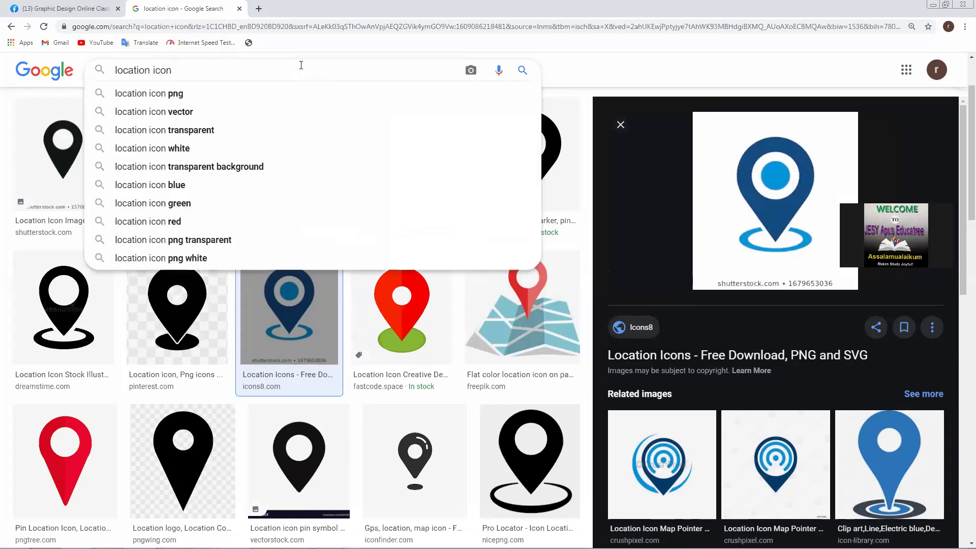
{"action": "type", "text": "png"}
{"action": "key", "text": "Return"}
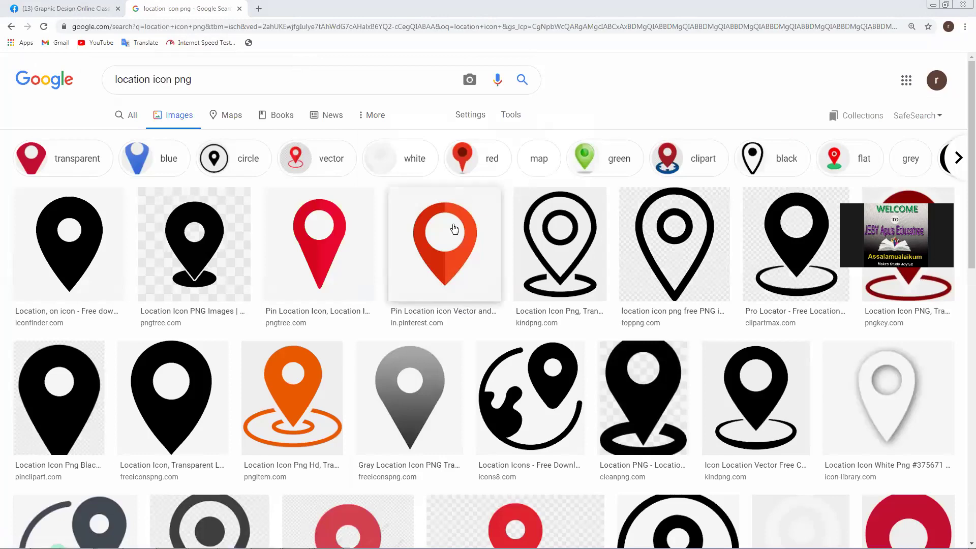
Step: Compare the red, orange and ringed pin icons in the results and preview the gray Free Icons PNG pin
{"action": "left_click", "coordinate": [341, 248]}
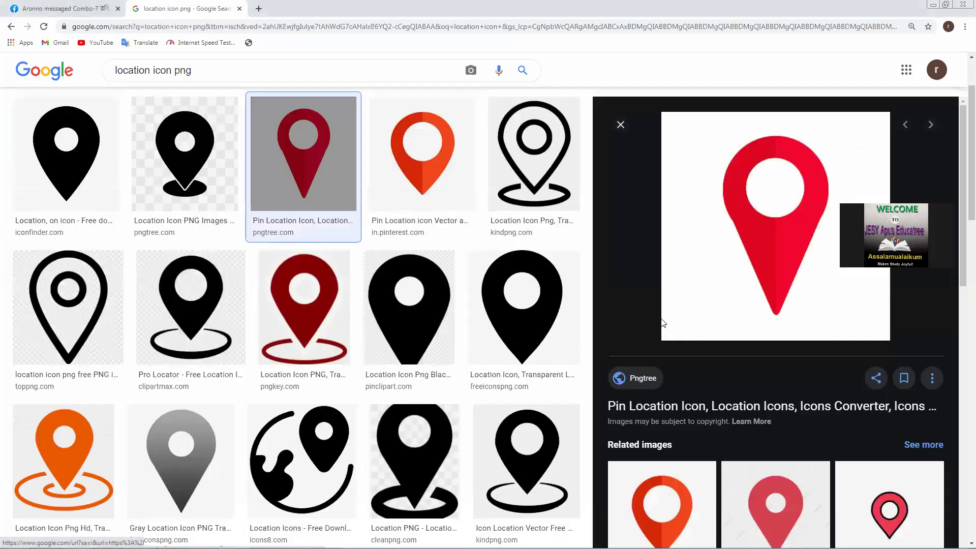
{"action": "left_click", "coordinate": [409, 193]}
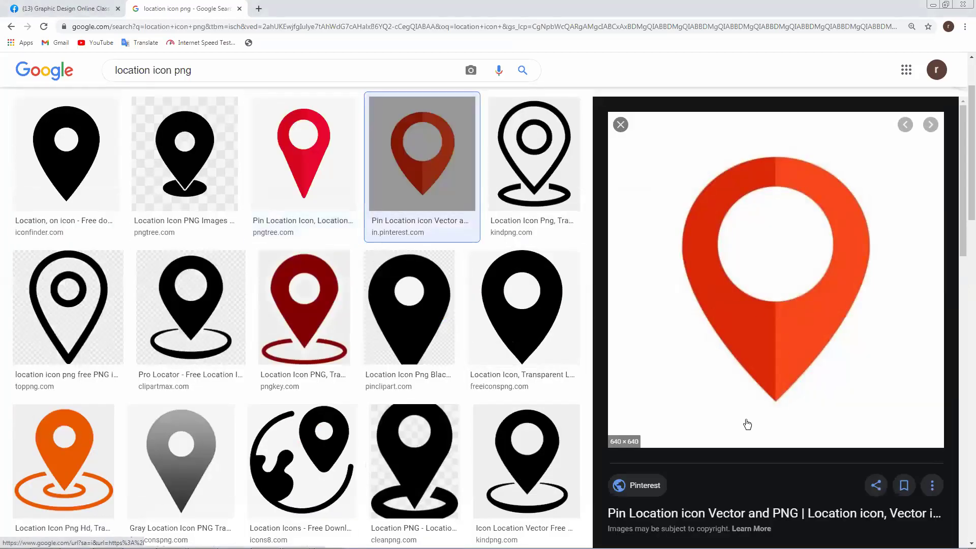
{"action": "scroll", "coordinate": [311, 281], "scroll_direction": "down", "scroll_amount": 1}
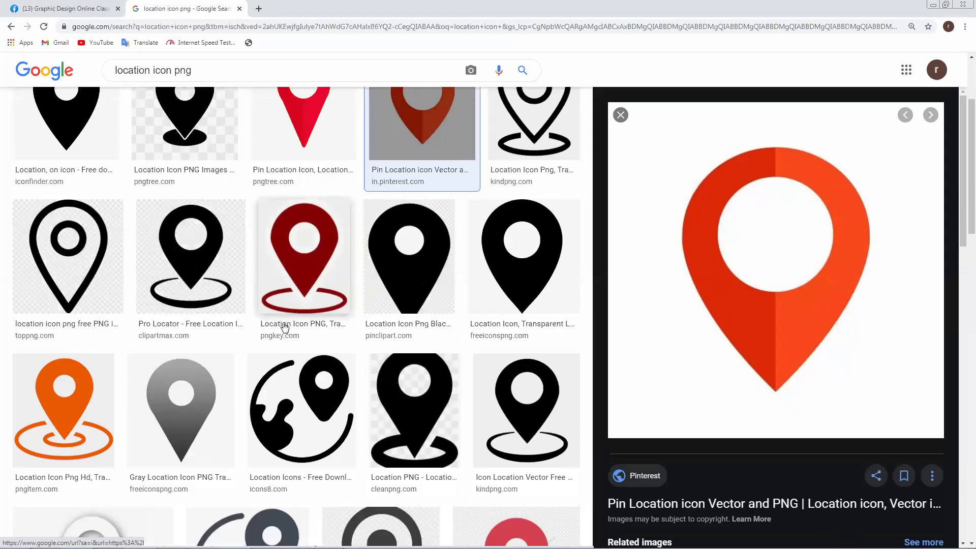
{"action": "scroll", "coordinate": [285, 328], "scroll_direction": "down", "scroll_amount": 1}
{"action": "left_click", "coordinate": [69, 376]}
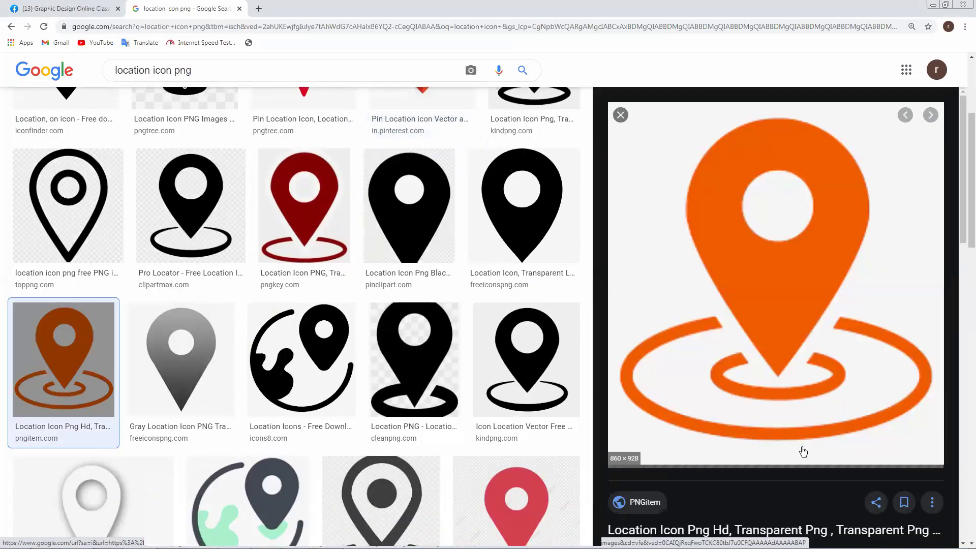
{"action": "scroll", "coordinate": [559, 376], "scroll_direction": "down", "scroll_amount": 2}
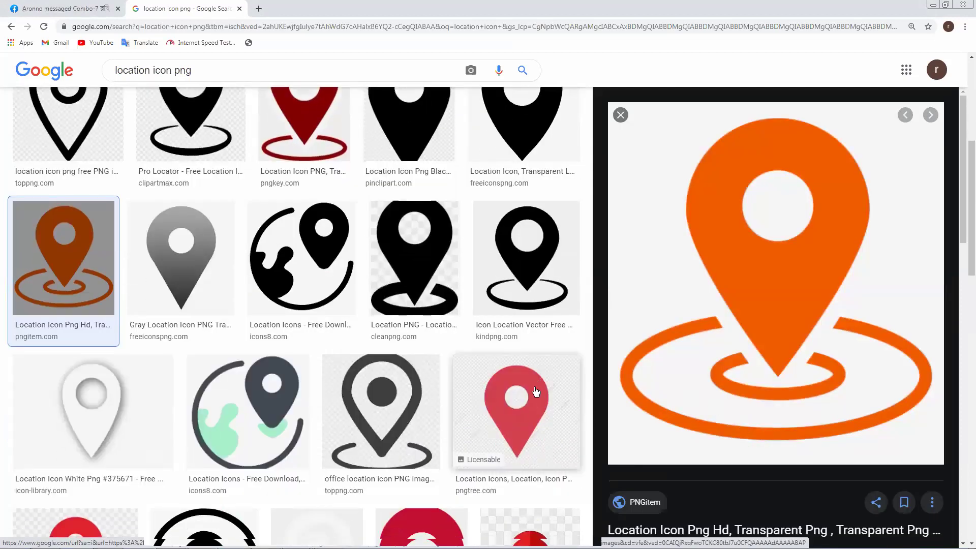
{"action": "scroll", "coordinate": [272, 337], "scroll_direction": "up", "scroll_amount": 1}
{"action": "left_click", "coordinate": [216, 347]}
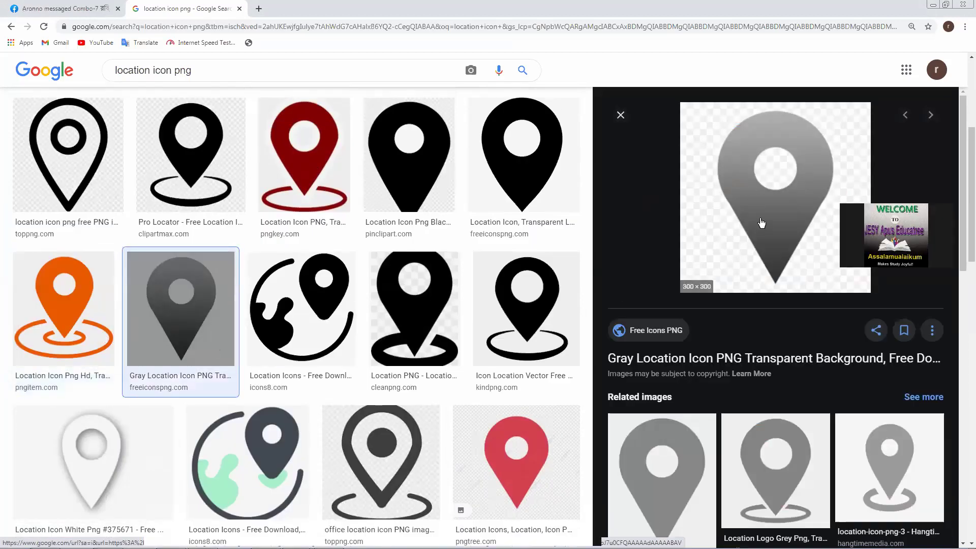
{"action": "scroll", "coordinate": [791, 228], "scroll_direction": "down", "scroll_amount": 1}
{"action": "scroll", "coordinate": [803, 244], "scroll_direction": "up", "scroll_amount": 1}
Step: Open the gray pin in a new tab, copy its preview image and paste it into the Illustrator document
{"action": "right_click", "coordinate": [725, 203]}
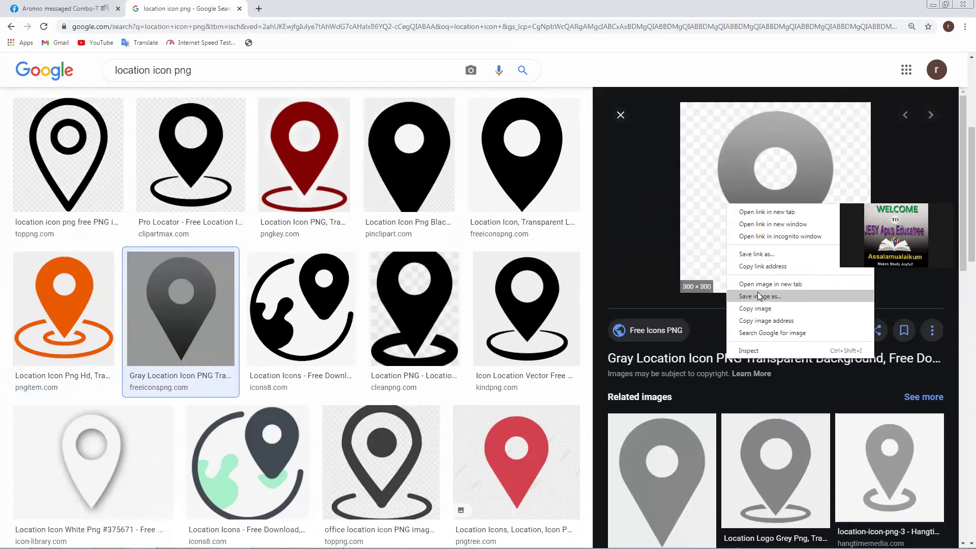
{"action": "left_click", "coordinate": [742, 280]}
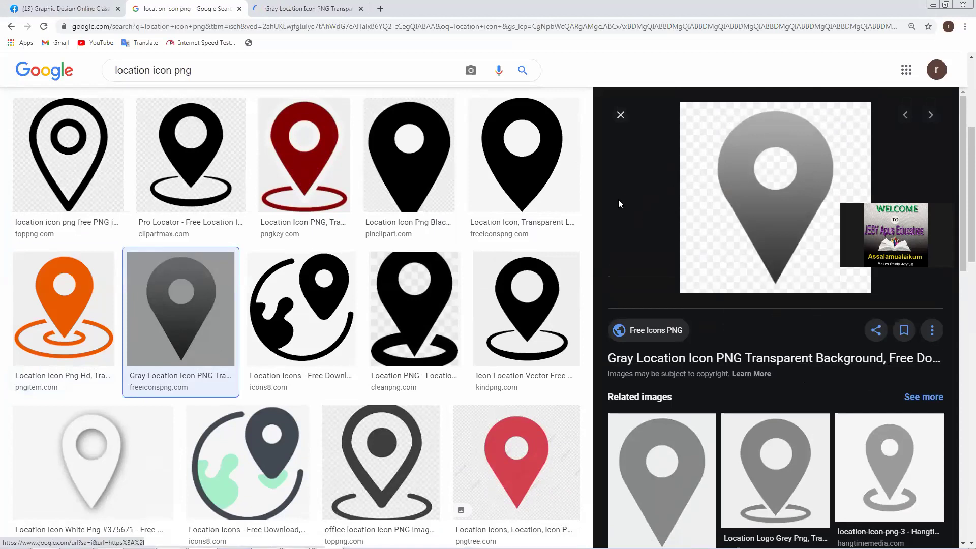
{"action": "right_click", "coordinate": [765, 202]}
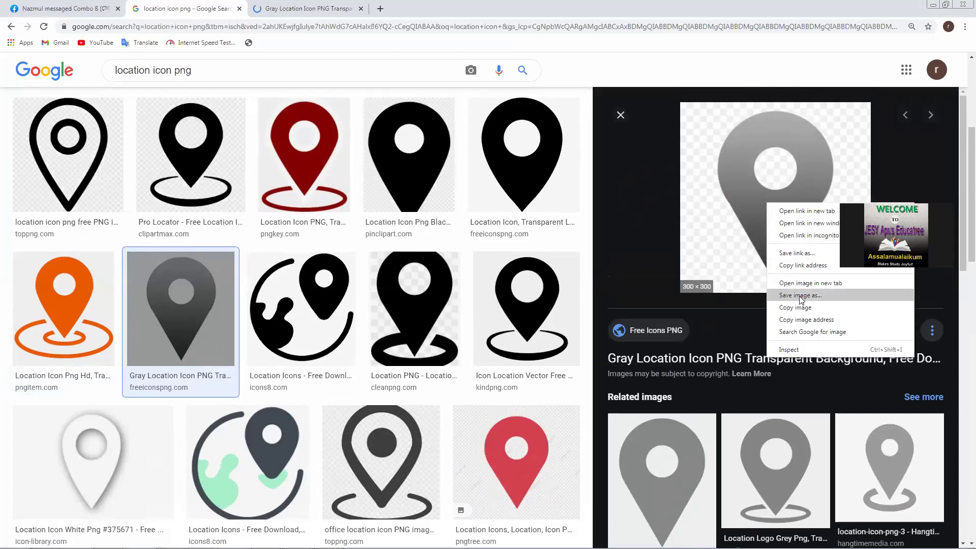
{"action": "left_click", "coordinate": [798, 297]}
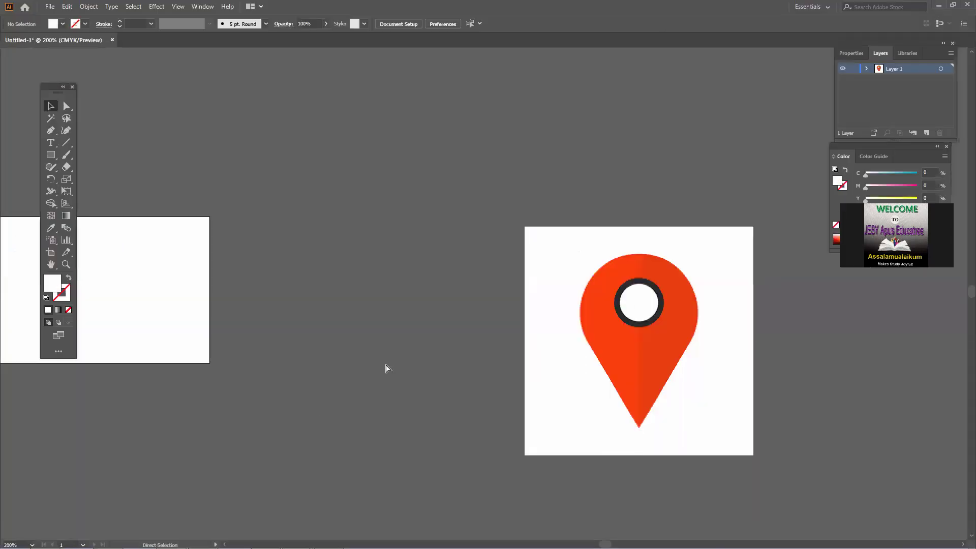
{"action": "key", "text": "ctrl+v"}
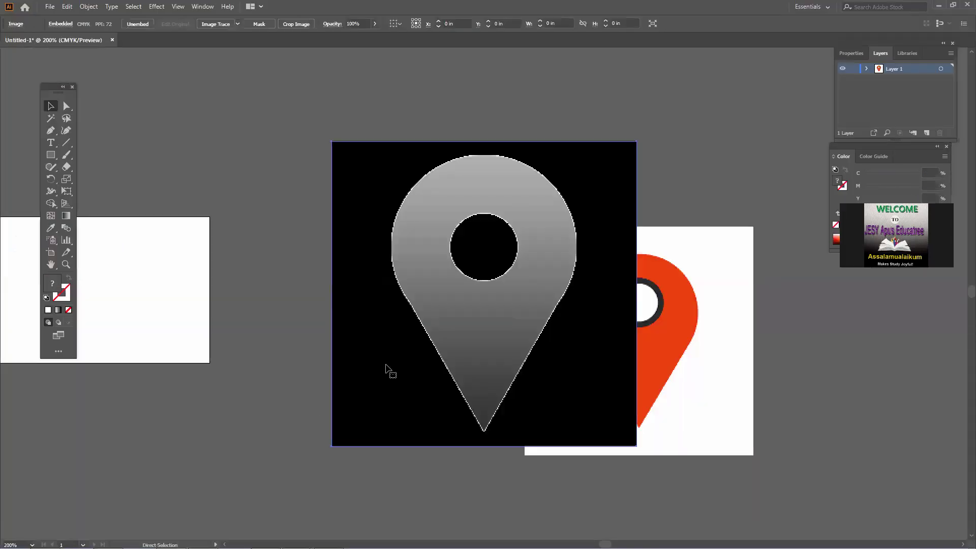
Step: Move the pasted gray pin with the black background clear of the orange pin, toward the right of the canvas
{"action": "key", "text": "ctrl+1"}
{"action": "left_click_drag", "start_coordinate": [394, 335], "coordinate": [586, 246]}
{"action": "left_click_drag", "start_coordinate": [609, 255], "coordinate": [660, 280]}
Step: Return to Chrome and save the gray pin image to the Desktop as gray-location-icon-png-6 in PNG format
{"action": "left_click", "coordinate": [937, 5]}
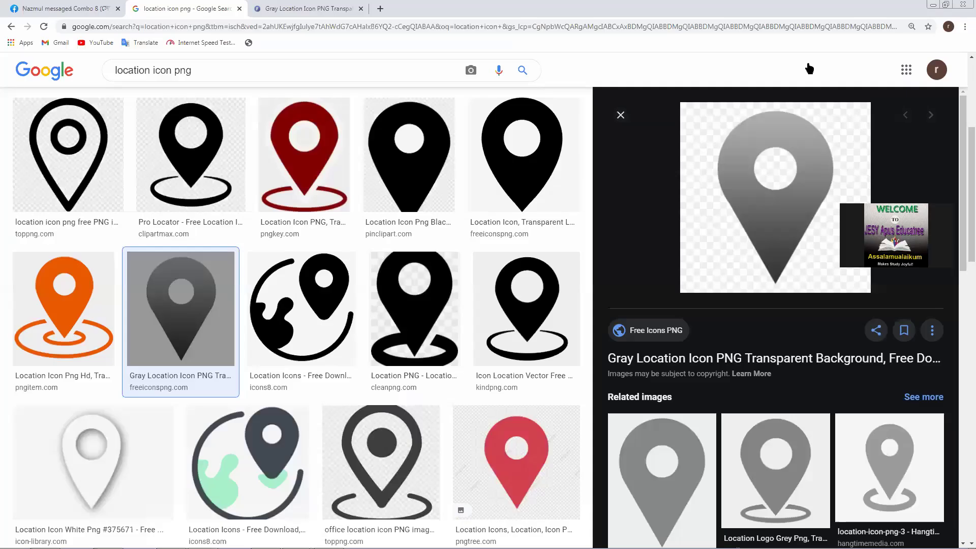
{"action": "right_click", "coordinate": [756, 178]}
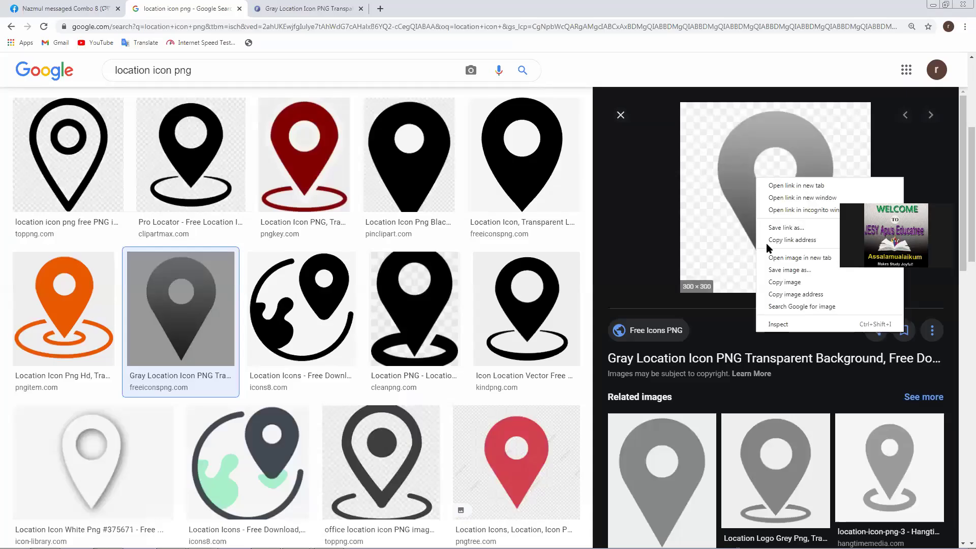
{"action": "left_click", "coordinate": [784, 270]}
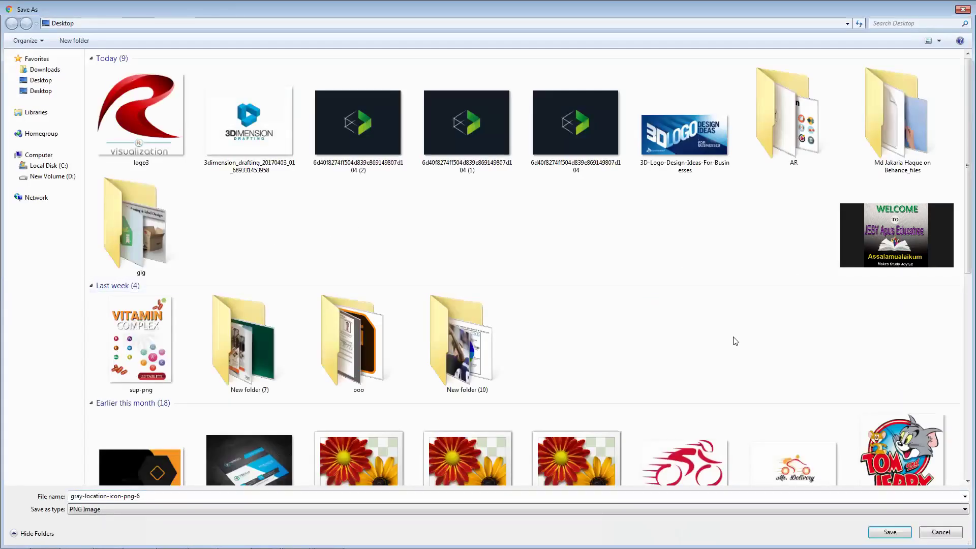
{"action": "left_click", "coordinate": [889, 531]}
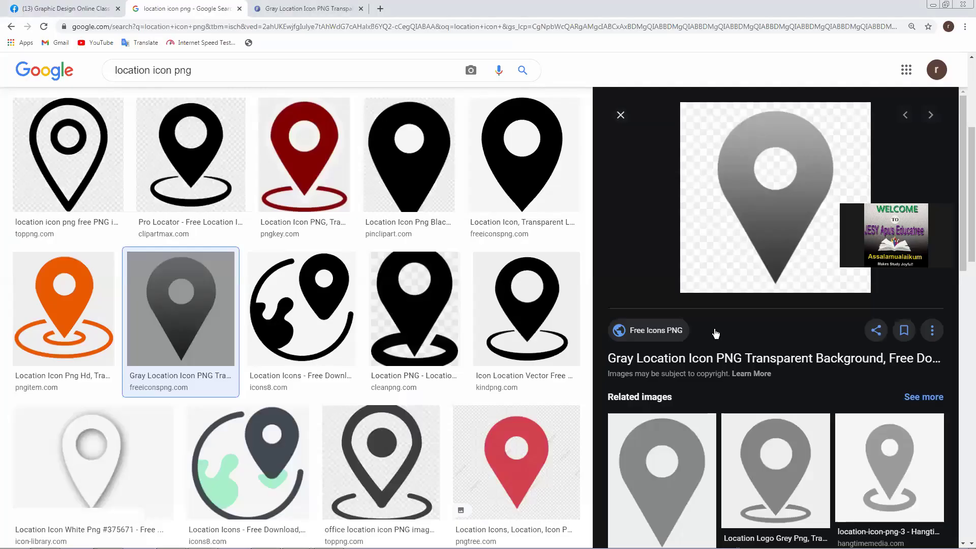
Step: Place the downloaded gray pin PNG in the Illustrator document and separate it from the black-background copy
{"action": "left_click_drag", "start_coordinate": [51, 534], "coordinate": [466, 179]}
{"action": "left_click_drag", "start_coordinate": [480, 249], "coordinate": [570, 212]}
{"action": "left_click_drag", "start_coordinate": [679, 291], "coordinate": [740, 293]}
{"action": "left_click_drag", "start_coordinate": [555, 211], "coordinate": [586, 218]}
Step: Space out the orange, black-background and transparent pin images beside the artboard and clear the selection
{"action": "left_click", "coordinate": [707, 433]}
{"action": "left_click_drag", "start_coordinate": [494, 350], "coordinate": [458, 356]}
{"action": "left_click_drag", "start_coordinate": [718, 266], "coordinate": [726, 282]}
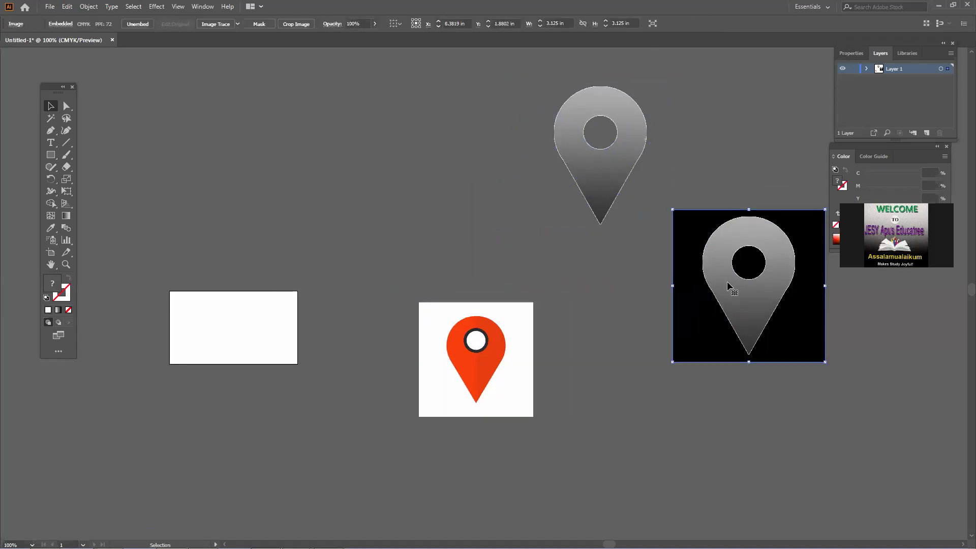
{"action": "left_click_drag", "start_coordinate": [616, 210], "coordinate": [634, 222]}
{"action": "left_click", "coordinate": [422, 471]}
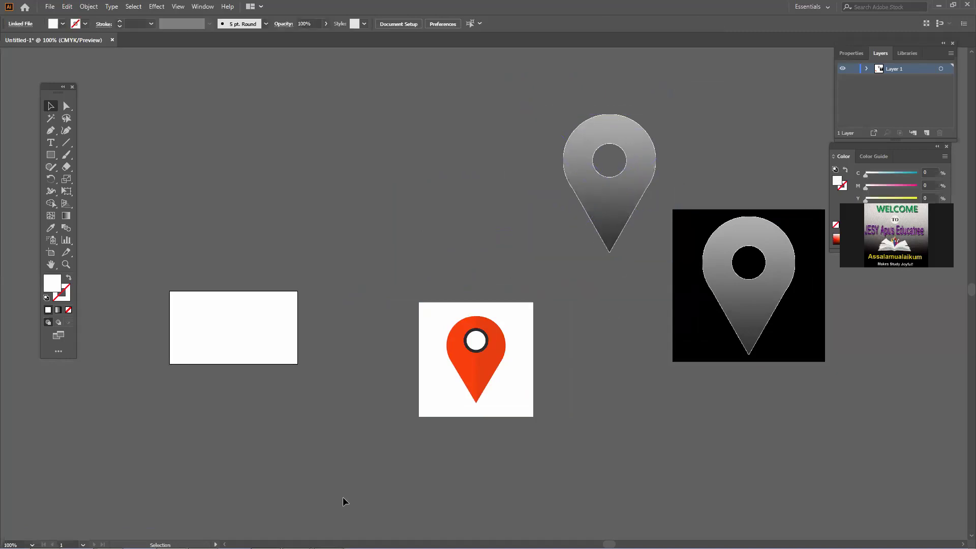
{"action": "left_click", "coordinate": [357, 438]}
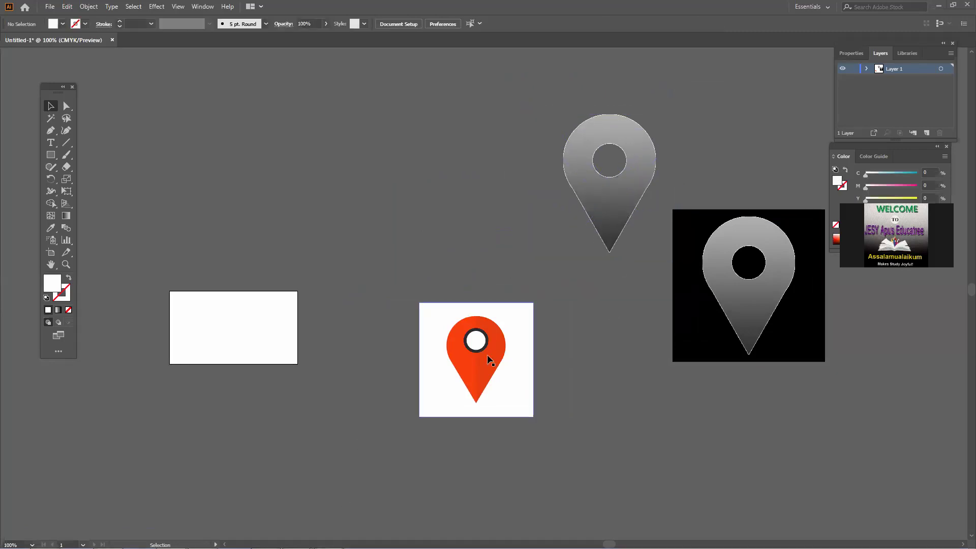
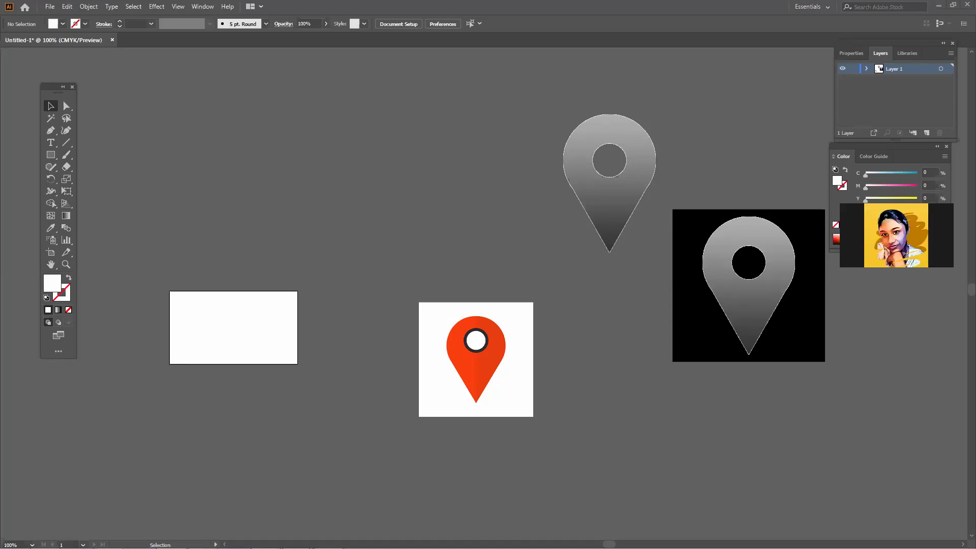
Step: Return to Chrome, find the black pin with a ground ring from freepngimg.com among the location icon results, and save its PNG
{"action": "left_click", "coordinate": [202, 538]}
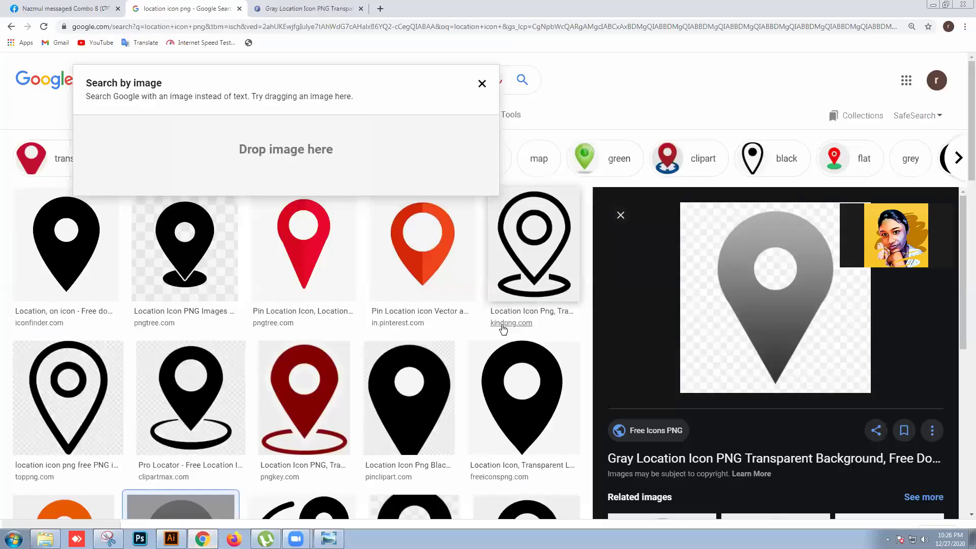
{"action": "scroll", "coordinate": [503, 336], "scroll_direction": "down", "scroll_amount": 2}
{"action": "scroll", "coordinate": [502, 332], "scroll_direction": "down", "scroll_amount": 7}
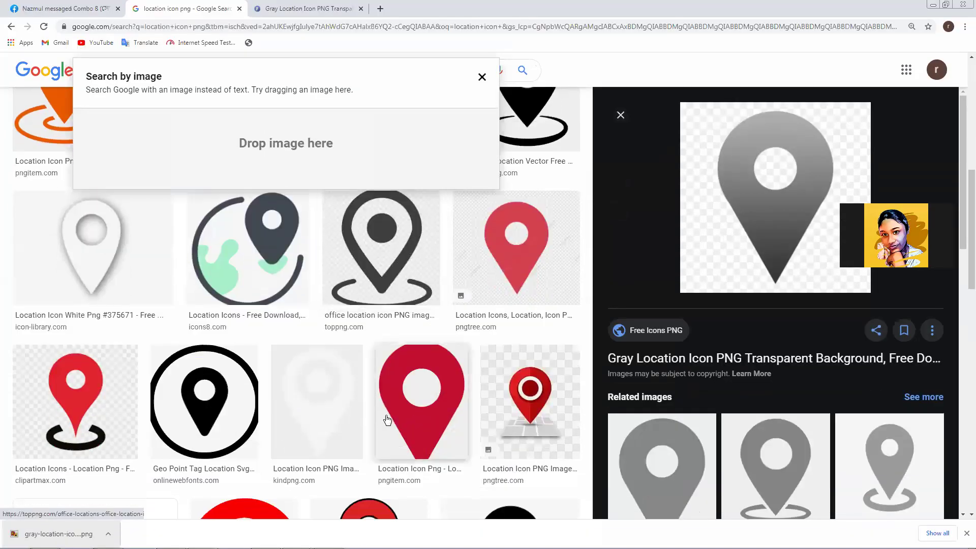
{"action": "left_click", "coordinate": [421, 431]}
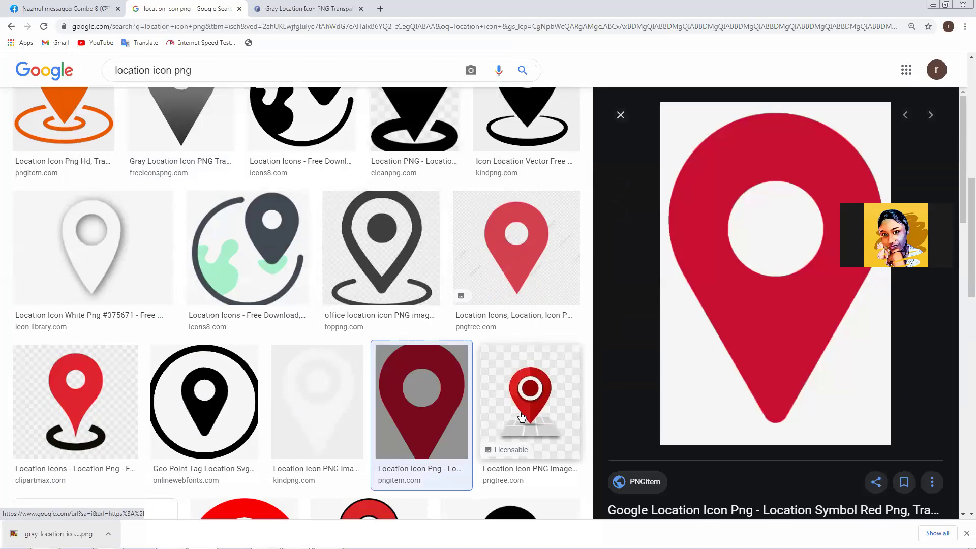
{"action": "scroll", "coordinate": [497, 403], "scroll_direction": "down", "scroll_amount": 8}
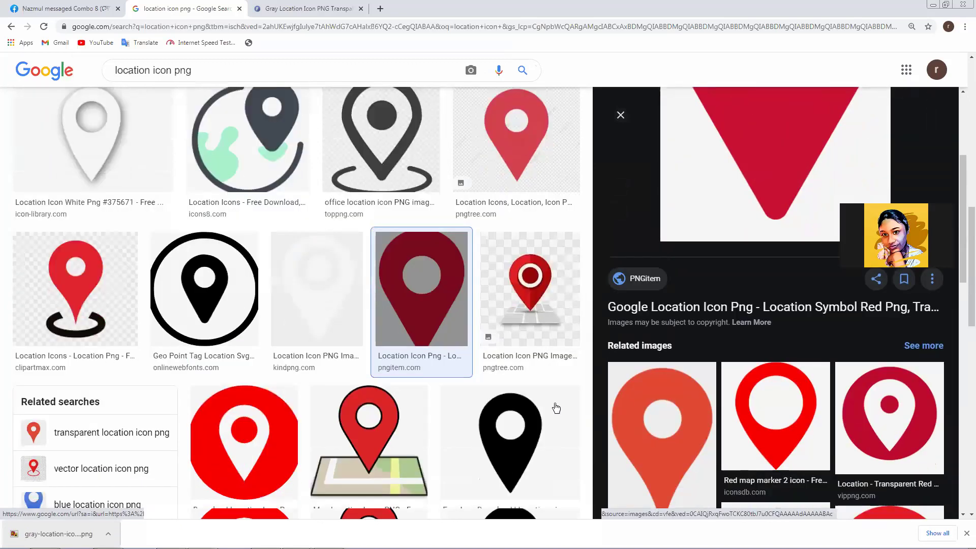
{"action": "scroll", "coordinate": [542, 403], "scroll_direction": "down", "scroll_amount": 3}
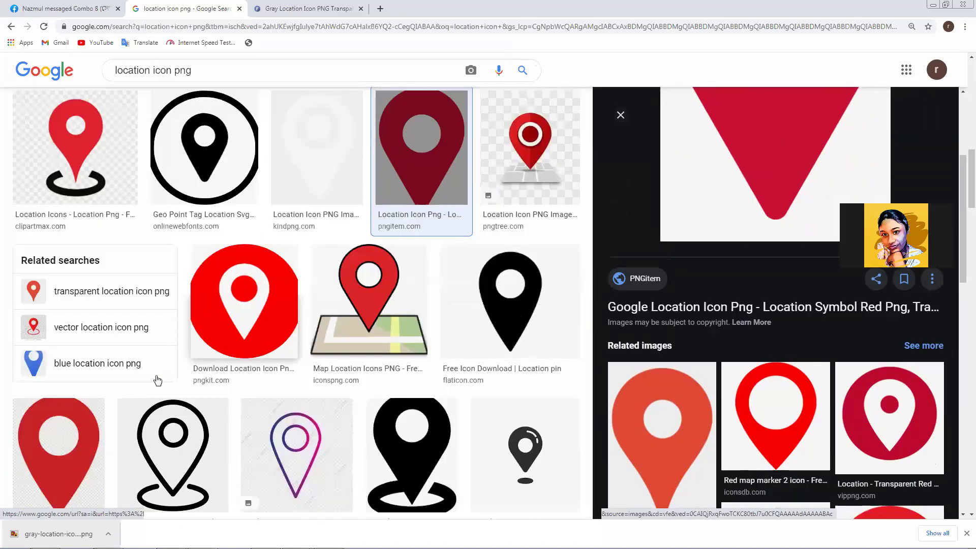
{"action": "left_click", "coordinate": [455, 394]}
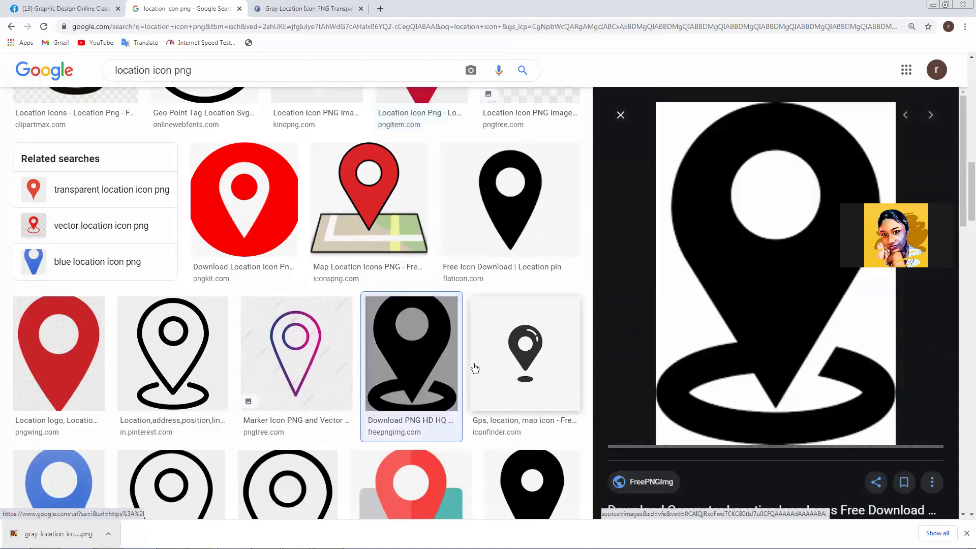
{"action": "right_click", "coordinate": [746, 296]}
{"action": "left_click", "coordinate": [757, 389]}
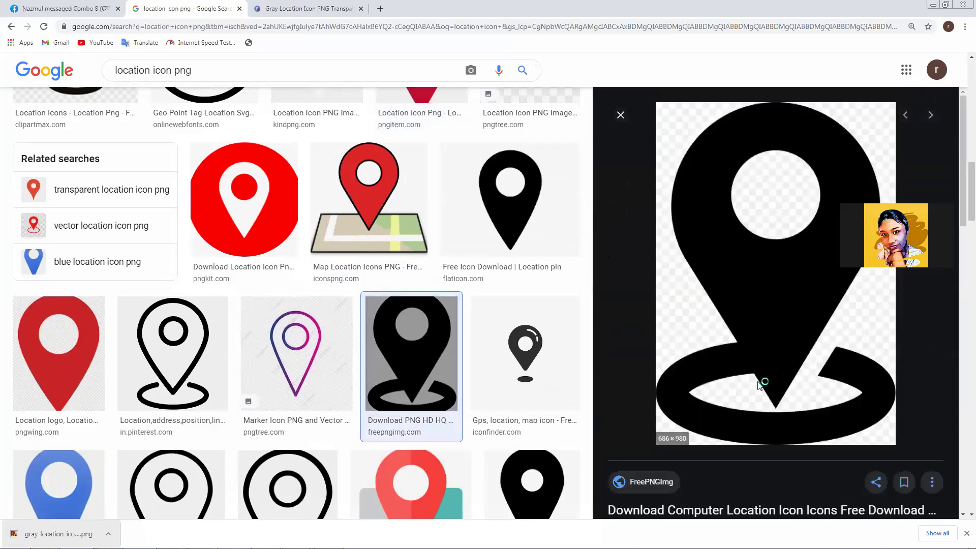
{"action": "key", "text": "Return"}
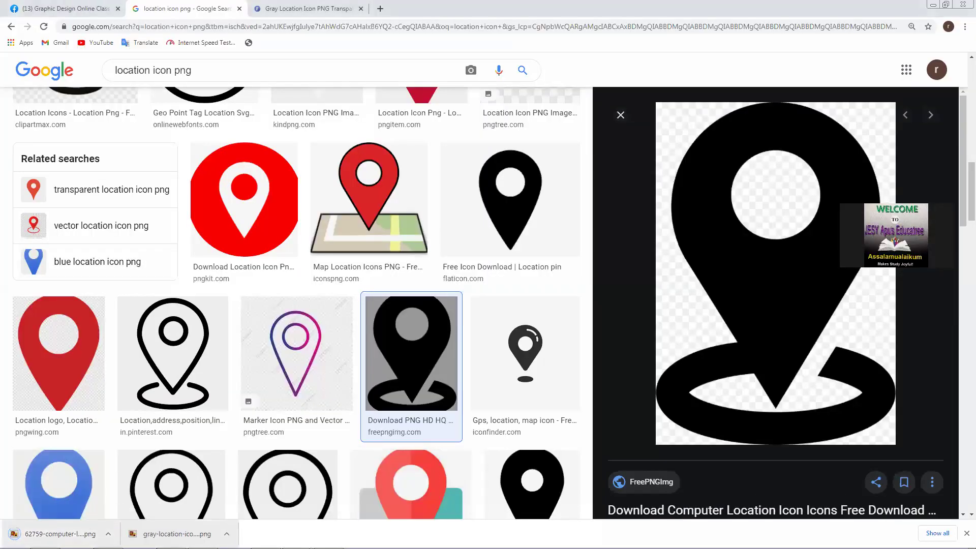
Step: Place the downloaded 62759-computer-location PNG in the Illustrator document and move it clear of the other pin images
{"action": "left_click_drag", "start_coordinate": [60, 534], "coordinate": [568, 449]}
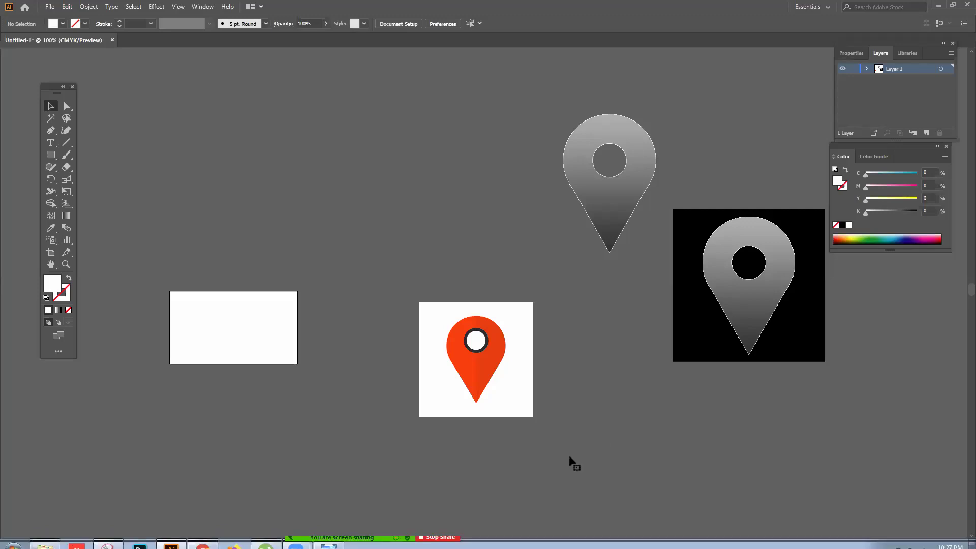
{"action": "scroll", "coordinate": [598, 426], "scroll_direction": "down", "scroll_amount": 1}
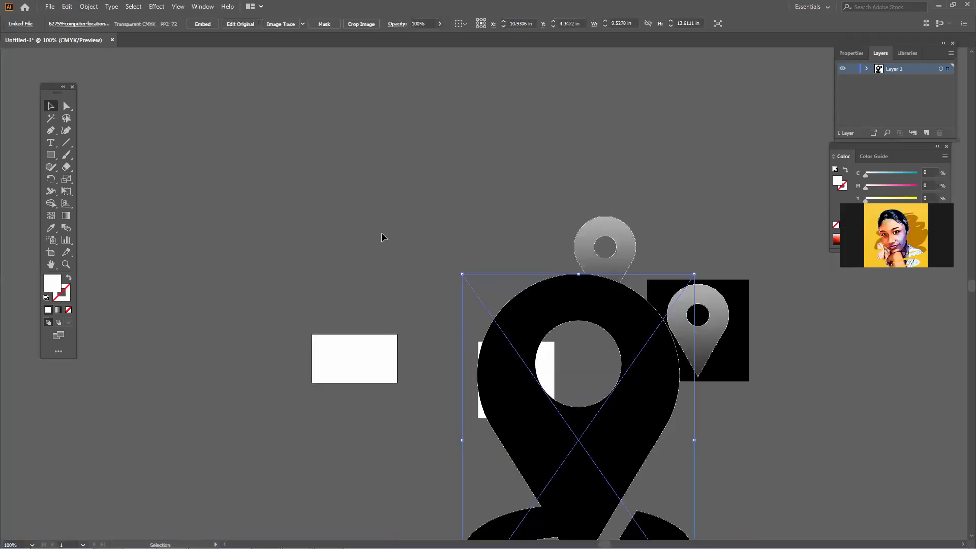
{"action": "left_click_drag", "start_coordinate": [444, 334], "coordinate": [437, 211]}
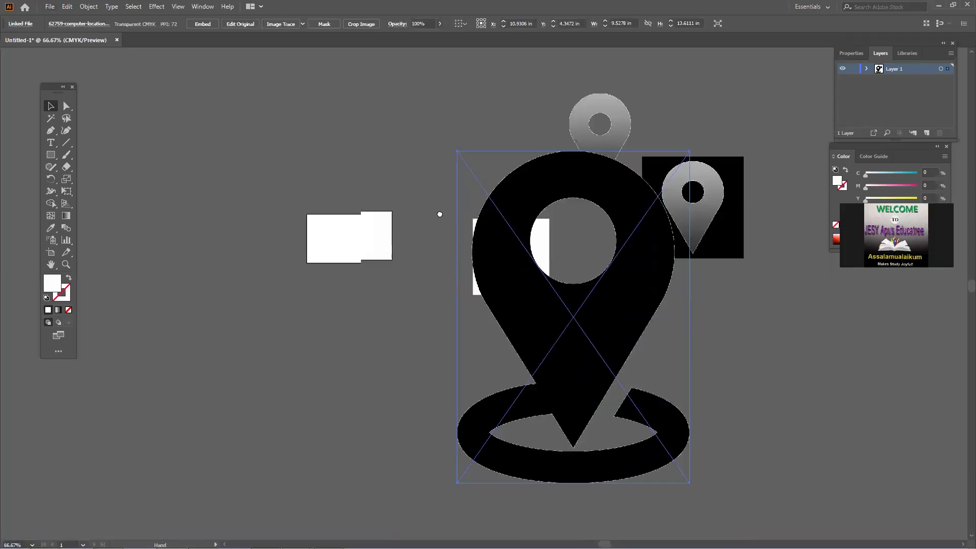
{"action": "left_click_drag", "start_coordinate": [530, 300], "coordinate": [640, 373]}
{"action": "left_click_drag", "start_coordinate": [555, 332], "coordinate": [562, 382]}
{"action": "left_click", "coordinate": [377, 314]}
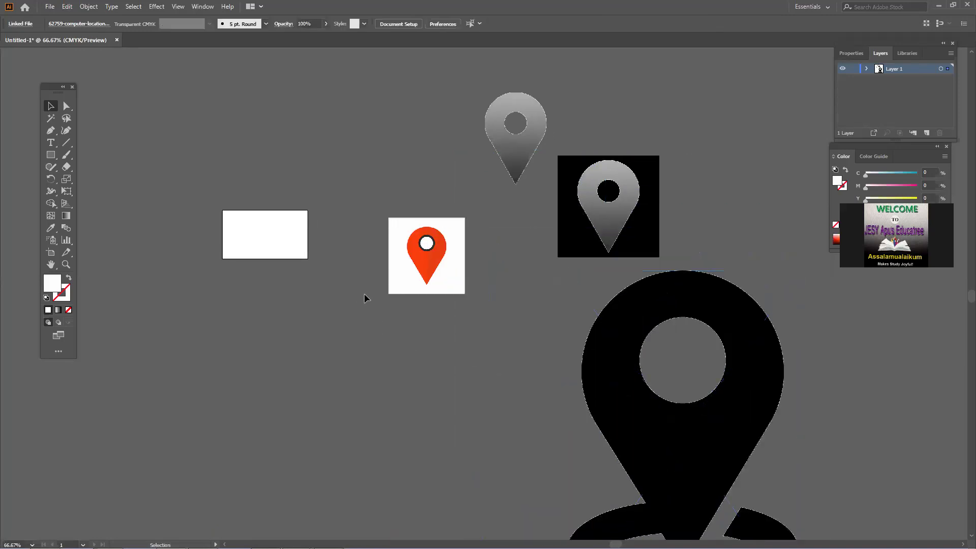
{"action": "left_click", "coordinate": [460, 333]}
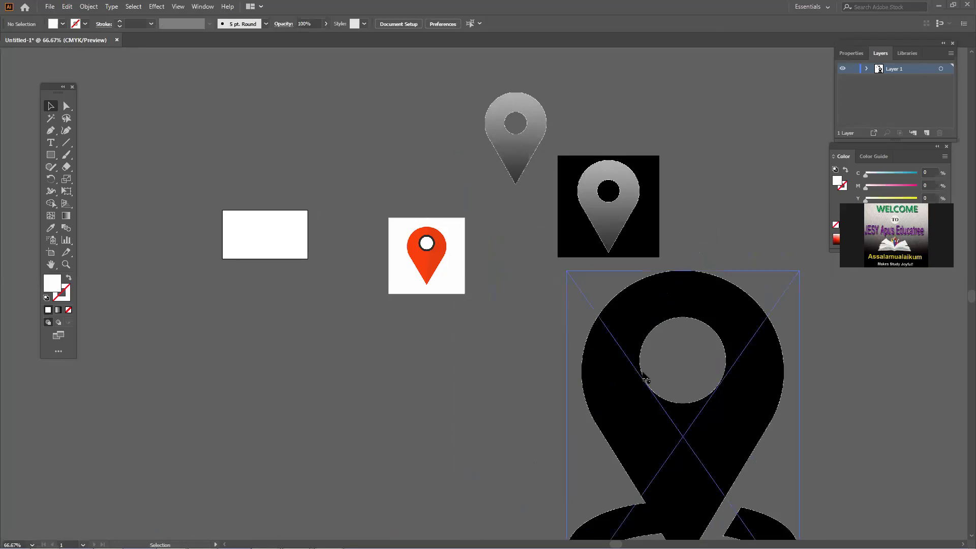
{"action": "scroll", "coordinate": [519, 373], "scroll_direction": "up", "scroll_amount": 1}
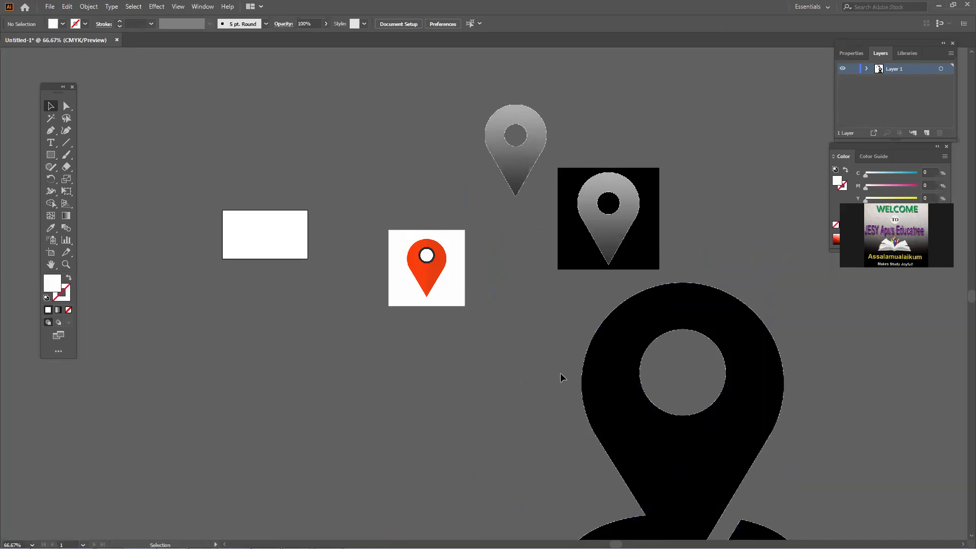
{"action": "left_click_drag", "start_coordinate": [614, 368], "coordinate": [694, 373]}
Step: Move the transparent gray pin below the artboard and shift the large black pin slightly lower
{"action": "left_click", "coordinate": [515, 175]}
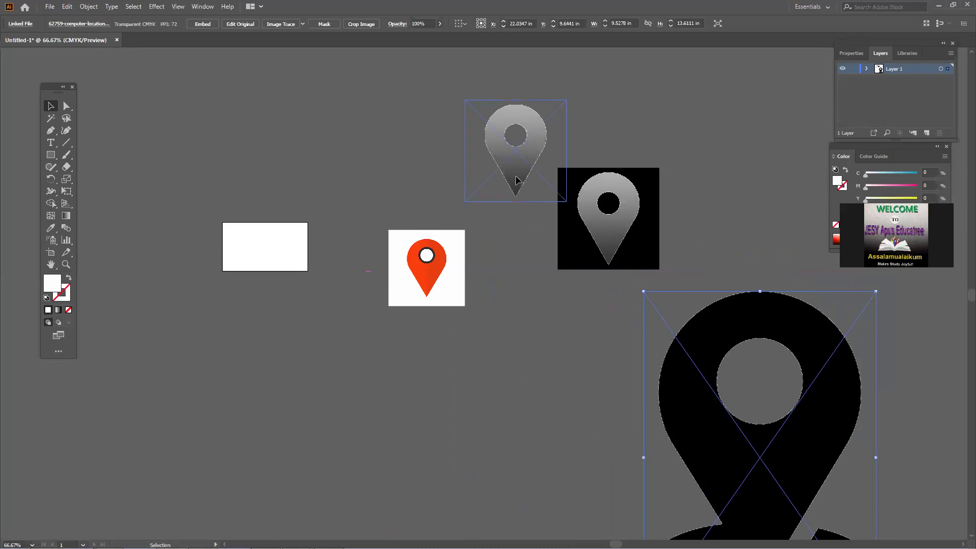
{"action": "left_click_drag", "start_coordinate": [507, 157], "coordinate": [555, 456]}
{"action": "left_click_drag", "start_coordinate": [676, 447], "coordinate": [679, 480]}
{"action": "left_click_drag", "start_coordinate": [562, 462], "coordinate": [571, 489]}
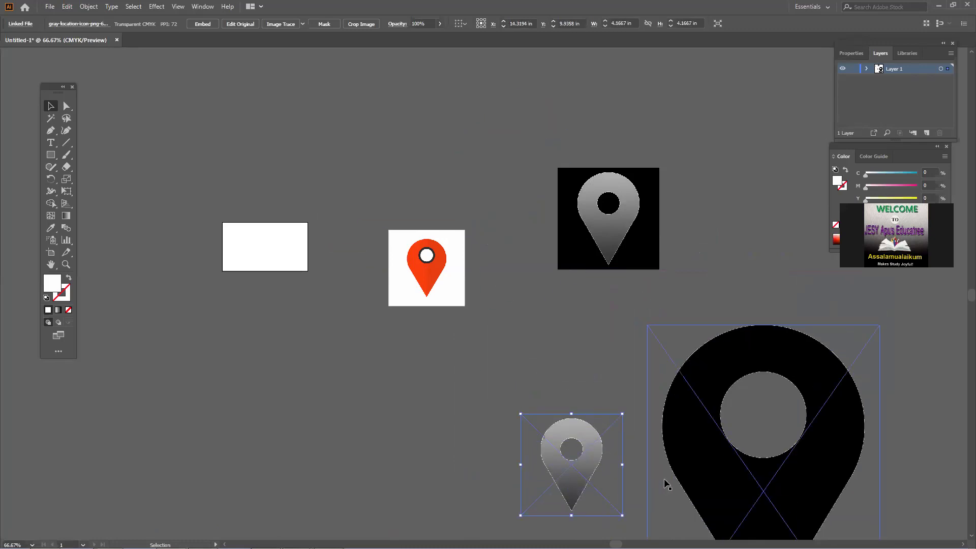
{"action": "left_click_drag", "start_coordinate": [664, 479], "coordinate": [668, 485]}
{"action": "left_click_drag", "start_coordinate": [584, 479], "coordinate": [303, 464]}
Step: Delete the black-background gray pin image and move the orange pin image farther away from the artboard
{"action": "left_click_drag", "start_coordinate": [583, 265], "coordinate": [591, 235]}
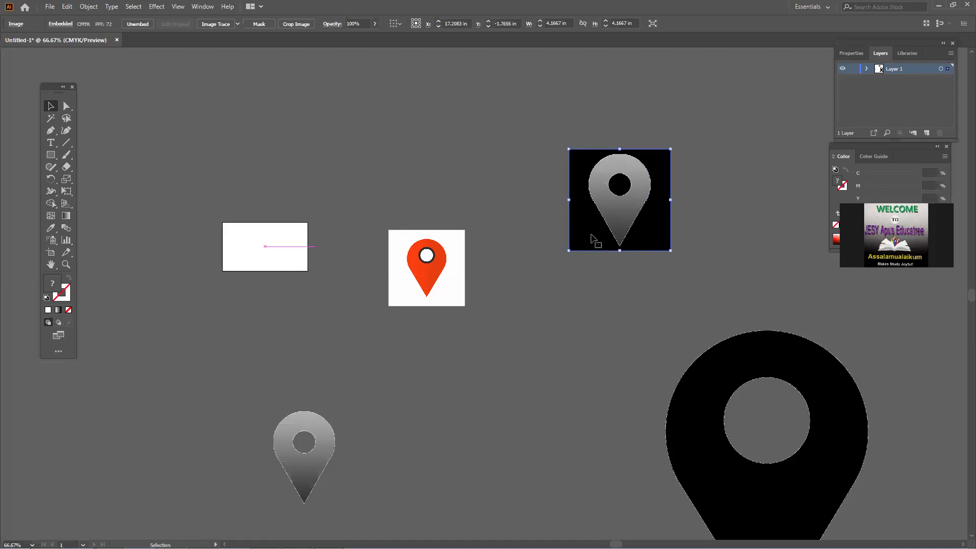
{"action": "key", "text": "Delete"}
{"action": "left_click_drag", "start_coordinate": [449, 278], "coordinate": [731, 257]}
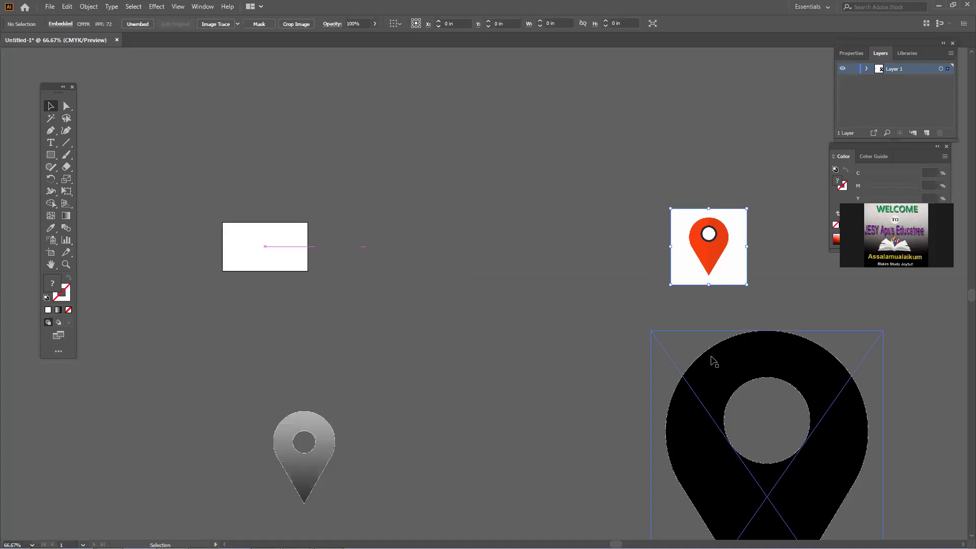
Step: Scale the large black pin down and place it between the artboard and the orange pin, leaving nothing selected
{"action": "left_click_drag", "start_coordinate": [714, 362], "coordinate": [655, 305]}
{"action": "left_click_drag", "start_coordinate": [590, 276], "coordinate": [492, 274]}
{"action": "left_click", "coordinate": [540, 380]}
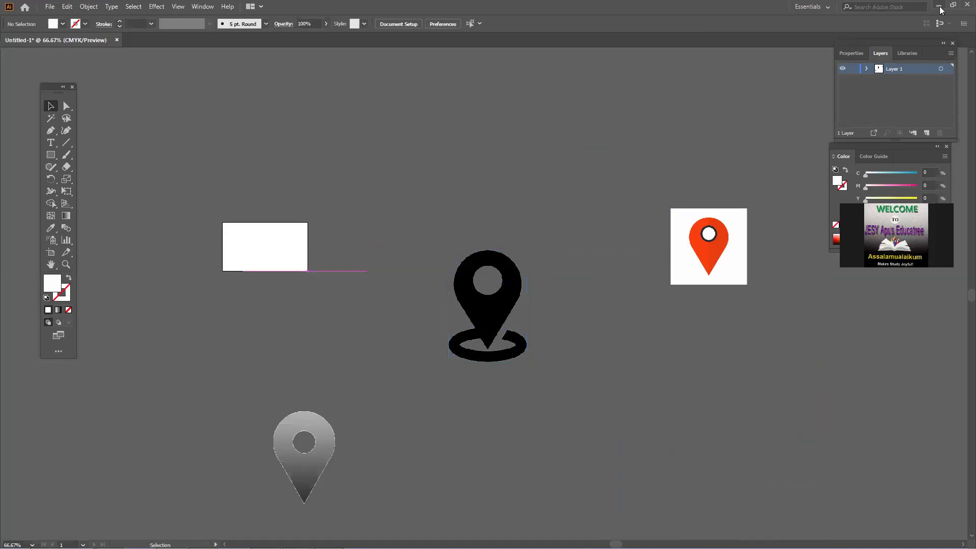
Step: Return to Chrome, close the black pin preview, and browse the location icon png results for other pin styles
{"action": "left_click", "coordinate": [939, 6]}
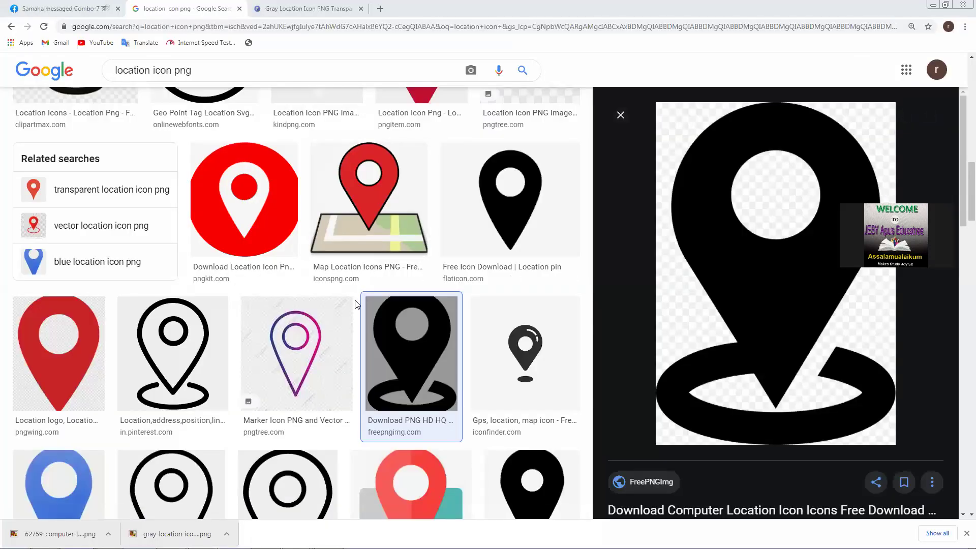
{"action": "key", "text": "Escape"}
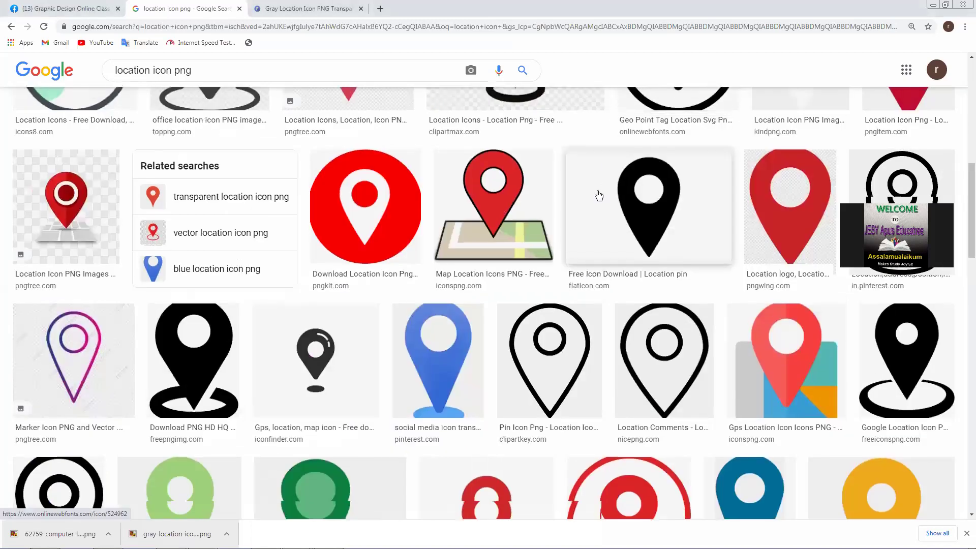
{"action": "scroll", "coordinate": [596, 194], "scroll_direction": "up", "scroll_amount": 8}
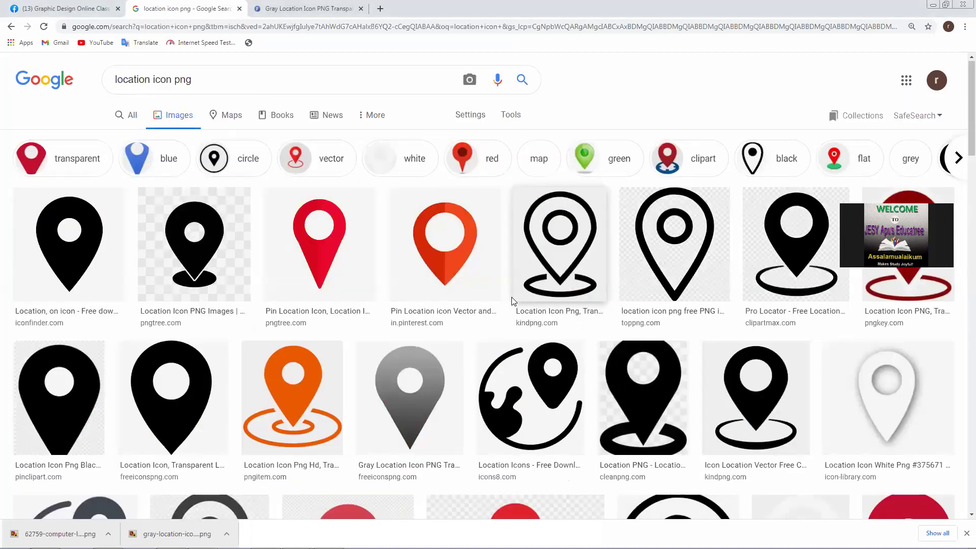
{"action": "scroll", "coordinate": [534, 350], "scroll_direction": "down", "scroll_amount": 3}
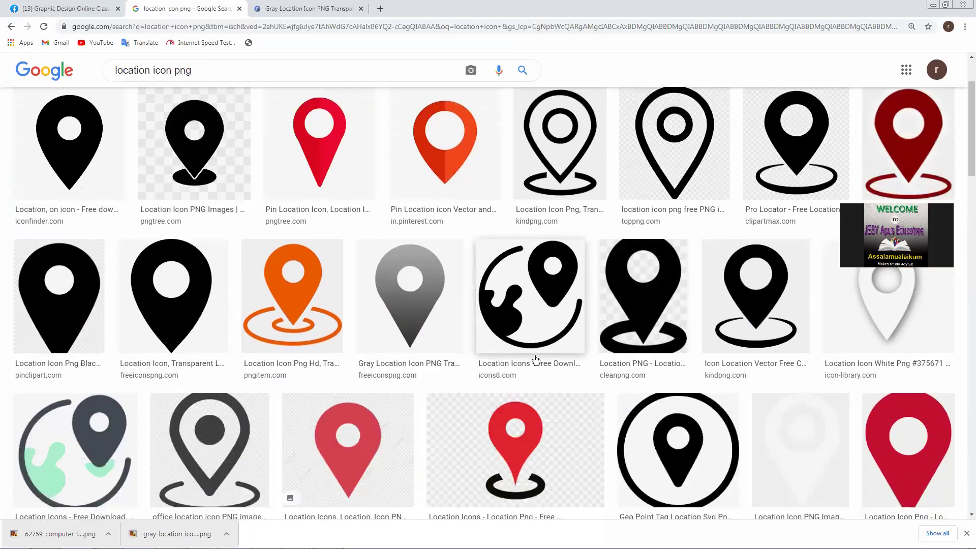
{"action": "scroll", "coordinate": [535, 359], "scroll_direction": "down", "scroll_amount": 2}
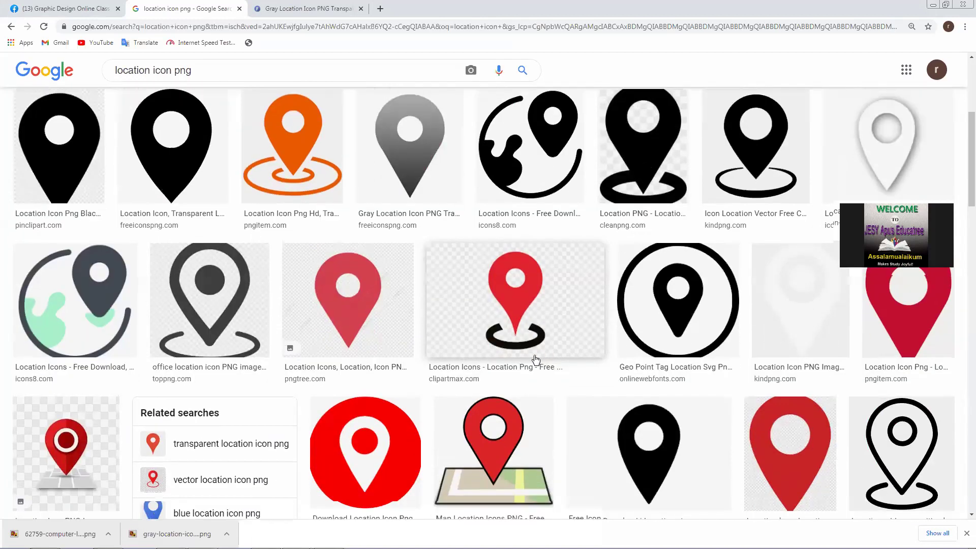
{"action": "scroll", "coordinate": [536, 359], "scroll_direction": "down", "scroll_amount": 2}
{"action": "scroll", "coordinate": [535, 359], "scroll_direction": "down", "scroll_amount": 1}
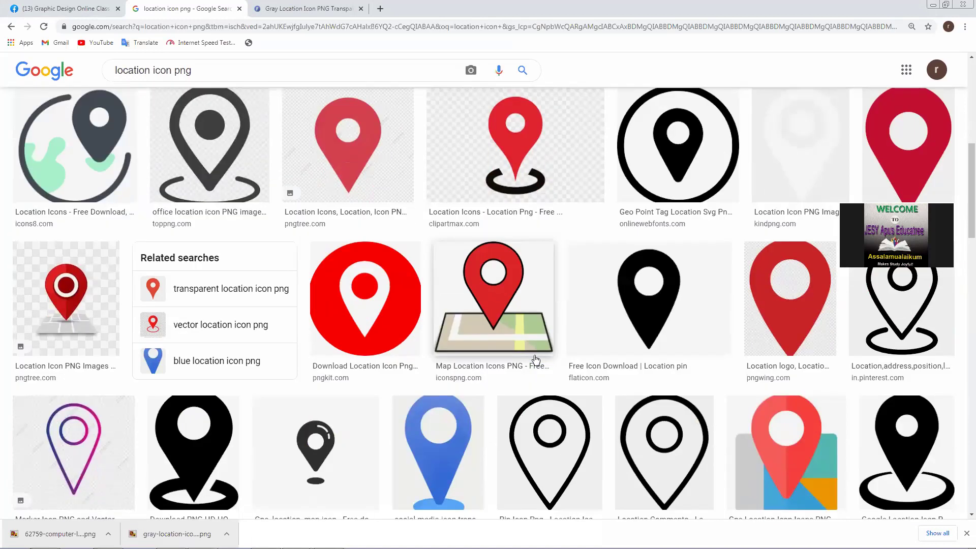
{"action": "scroll", "coordinate": [535, 360], "scroll_direction": "down", "scroll_amount": 1}
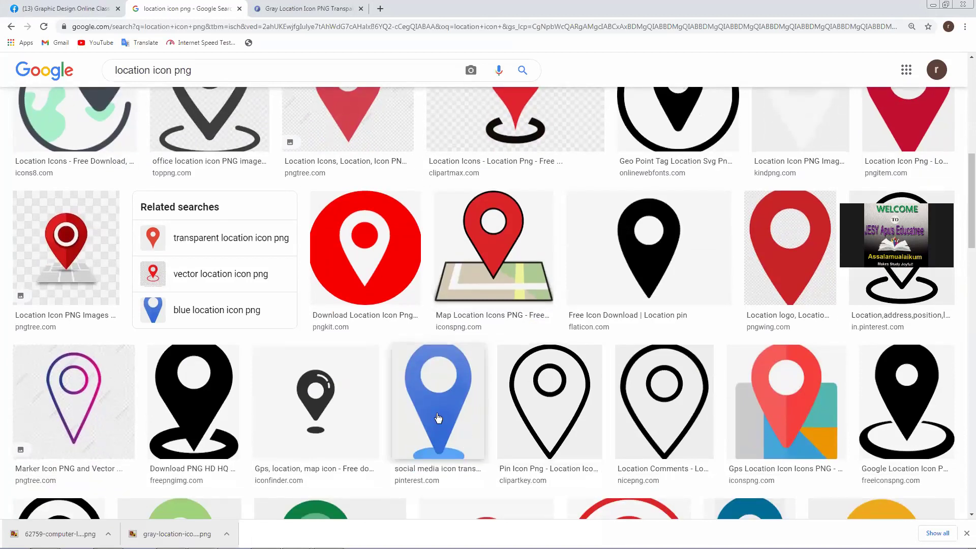
{"action": "scroll", "coordinate": [438, 418], "scroll_direction": "down", "scroll_amount": 1}
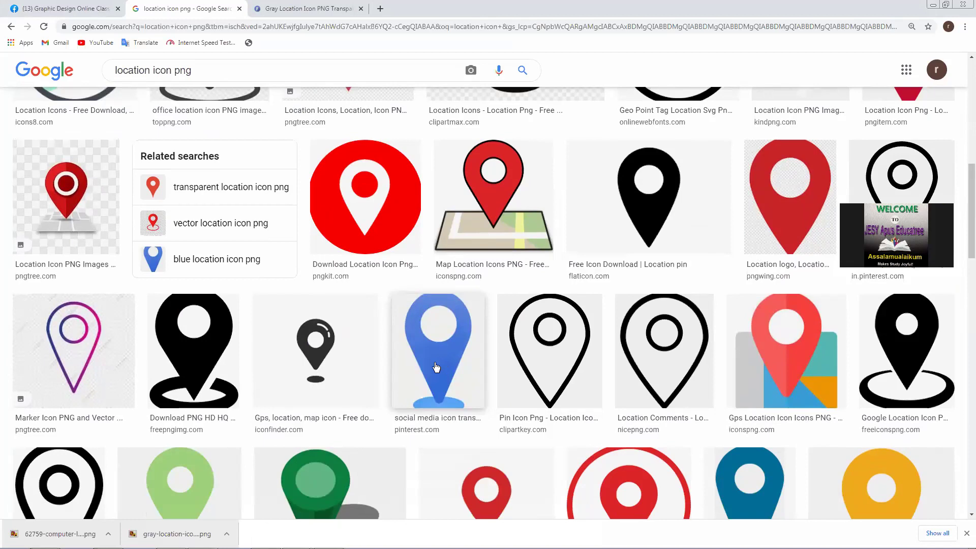
Step: Preview the blue, ringed black, outlined, red and green pins in turn to compare their backgrounds
{"action": "left_click", "coordinate": [436, 364]}
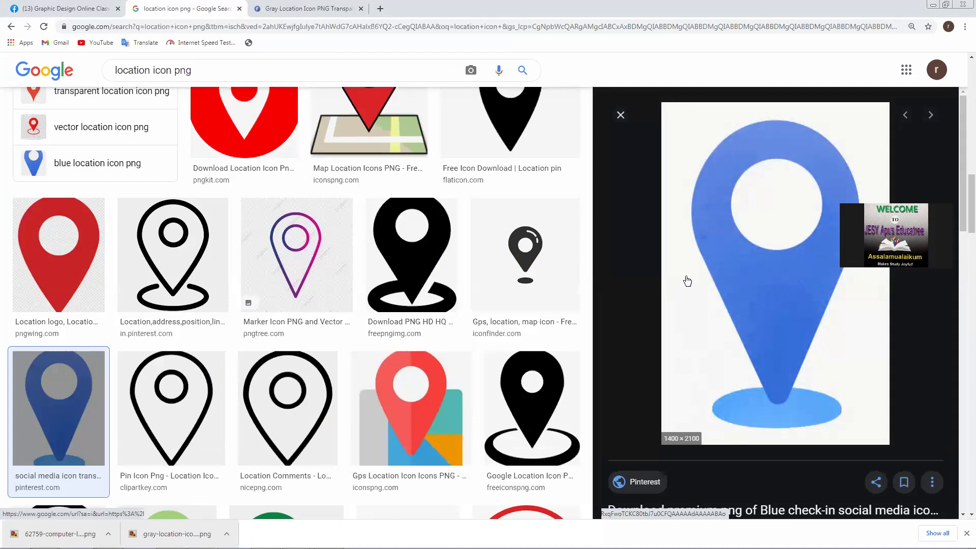
{"action": "scroll", "coordinate": [686, 284], "scroll_direction": "down", "scroll_amount": 2}
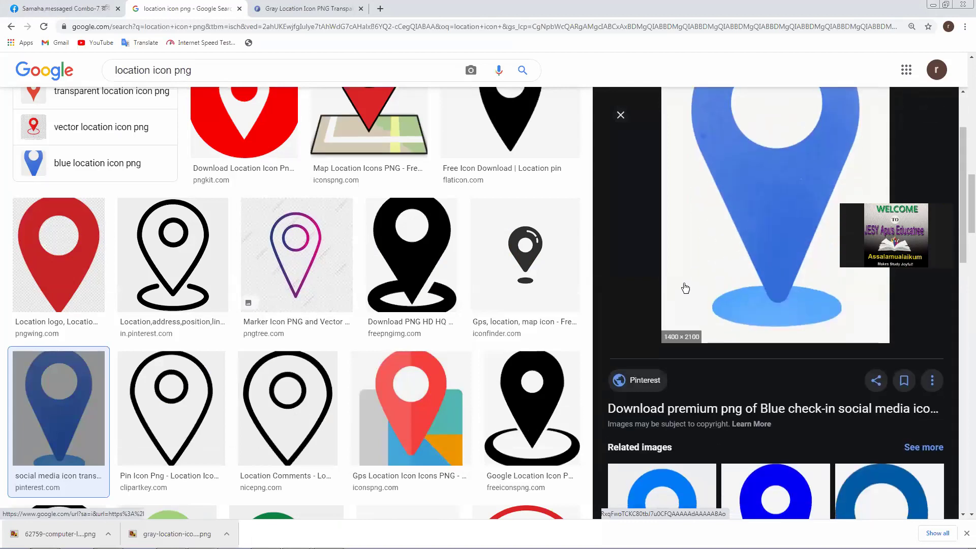
{"action": "scroll", "coordinate": [685, 288], "scroll_direction": "down", "scroll_amount": 2}
{"action": "left_click", "coordinate": [529, 421]}
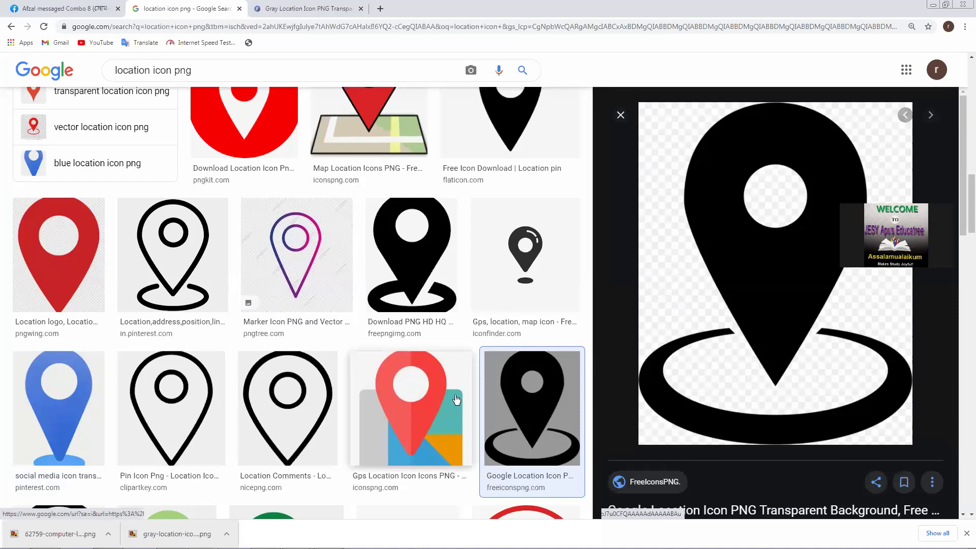
{"action": "left_click", "coordinate": [310, 400]}
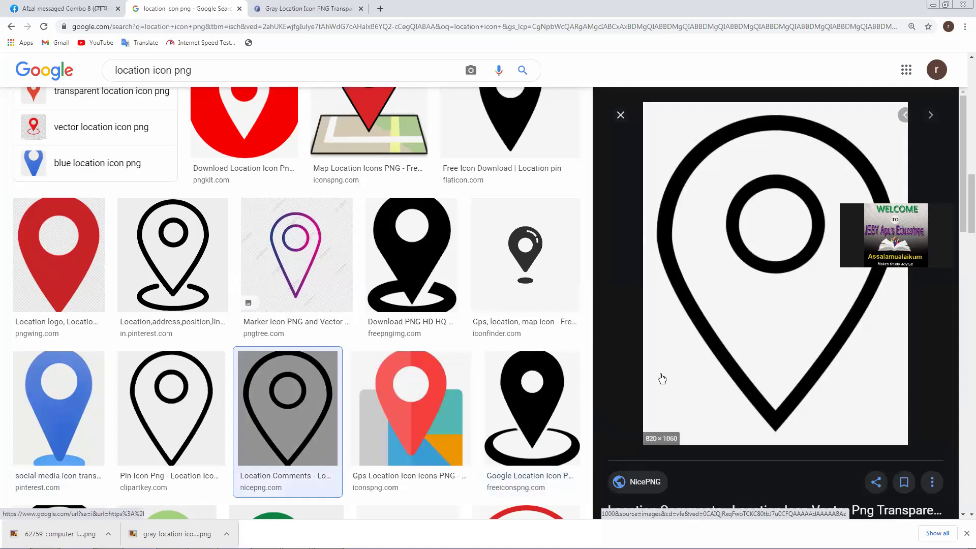
{"action": "left_click", "coordinate": [211, 413]}
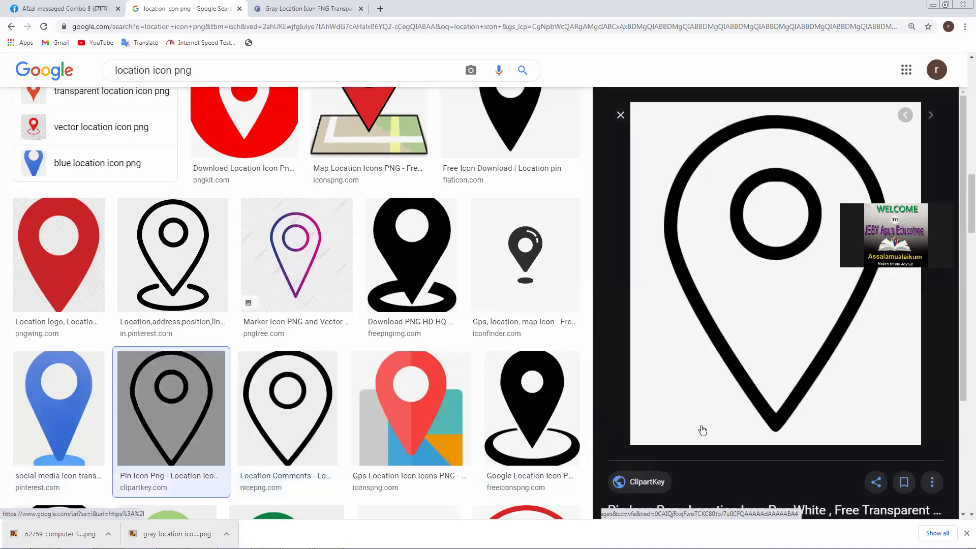
{"action": "scroll", "coordinate": [521, 433], "scroll_direction": "down", "scroll_amount": 4}
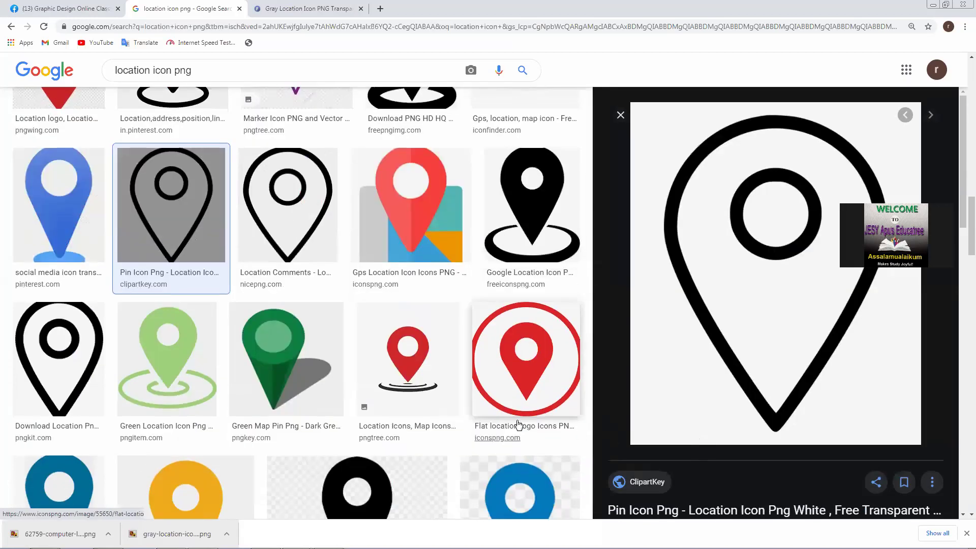
{"action": "left_click", "coordinate": [417, 396]}
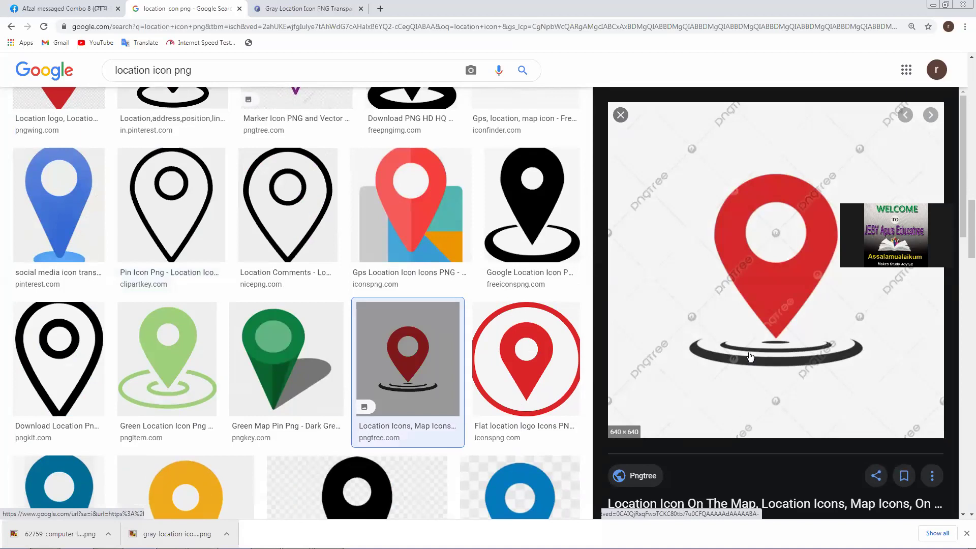
{"action": "left_click", "coordinate": [269, 393]}
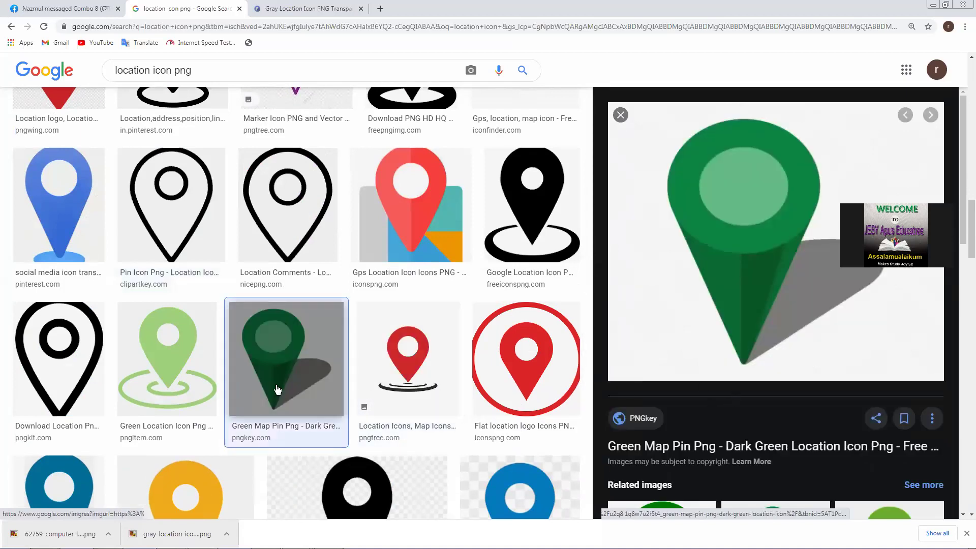
Step: Preview the light green ringed, thick black outlined and circled red pins to compare their backgrounds
{"action": "left_click", "coordinate": [196, 387]}
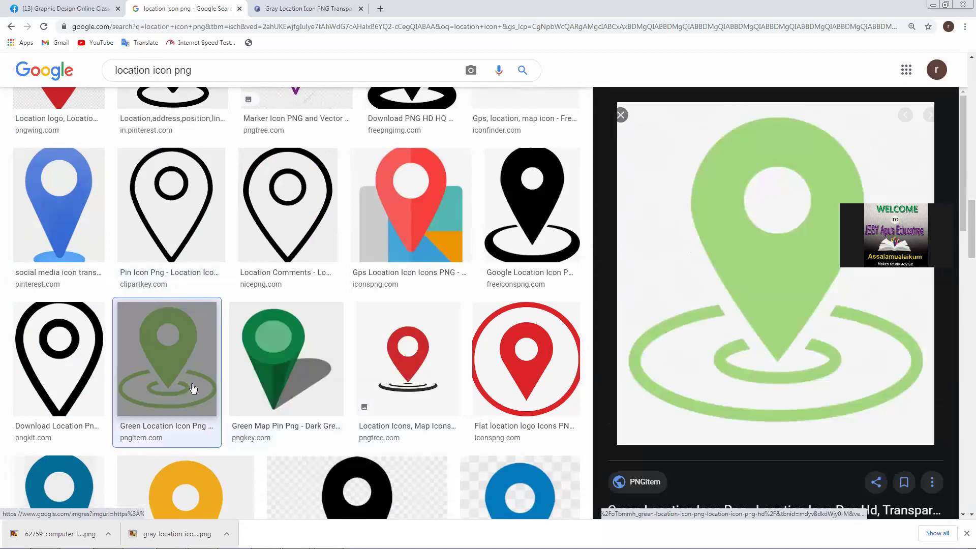
{"action": "left_click", "coordinate": [59, 385]}
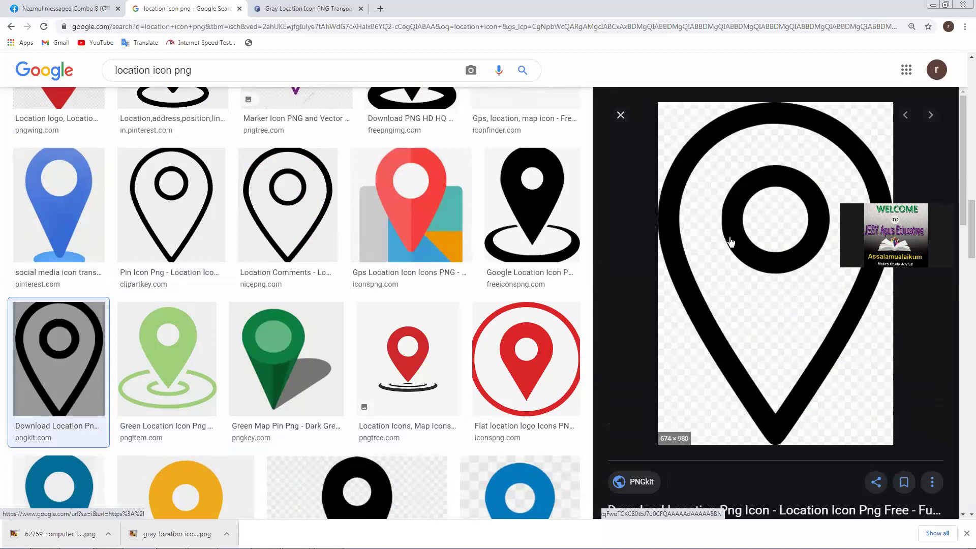
{"action": "left_click", "coordinate": [538, 362]}
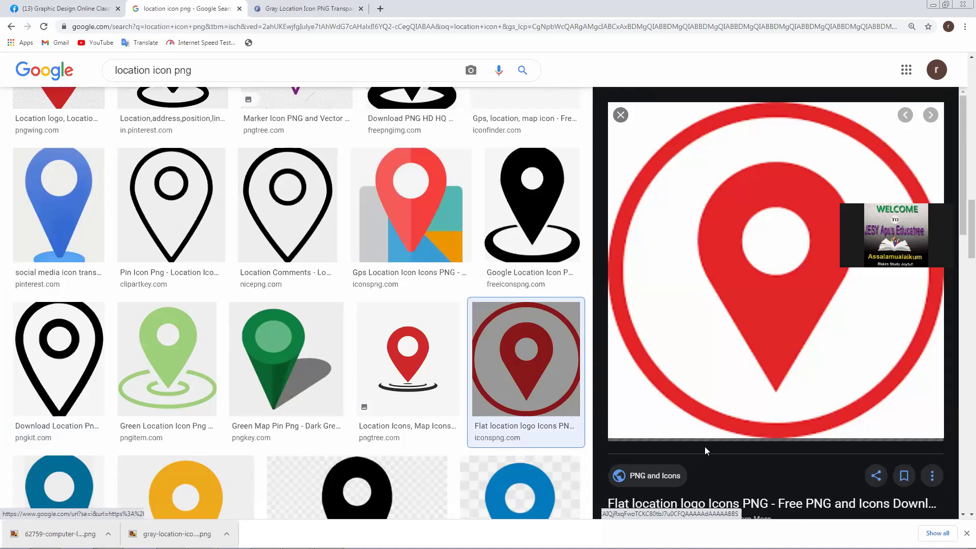
Step: Return to Illustrator and move the orange pin image closer to the large black pin, leaving it selected
{"action": "left_click", "coordinate": [935, 4]}
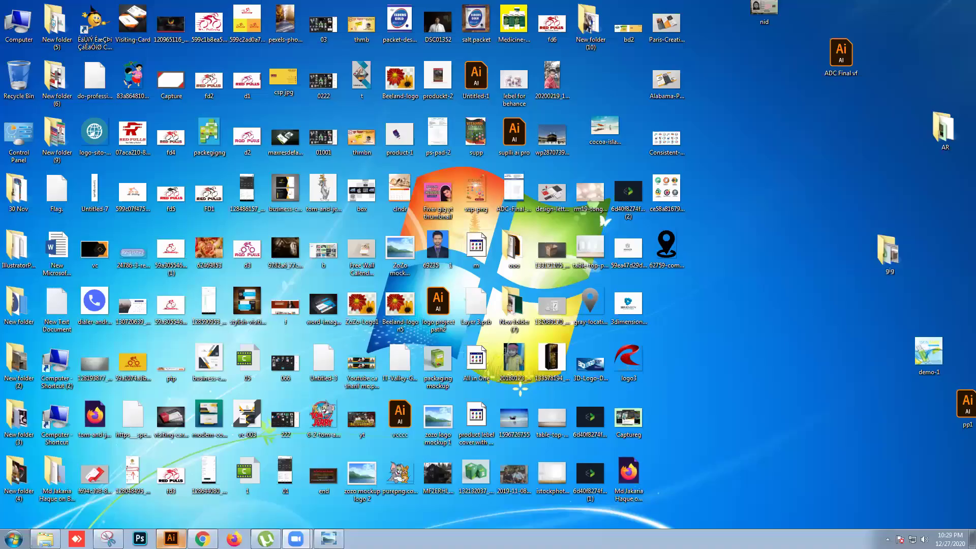
{"action": "left_click", "coordinate": [171, 538]}
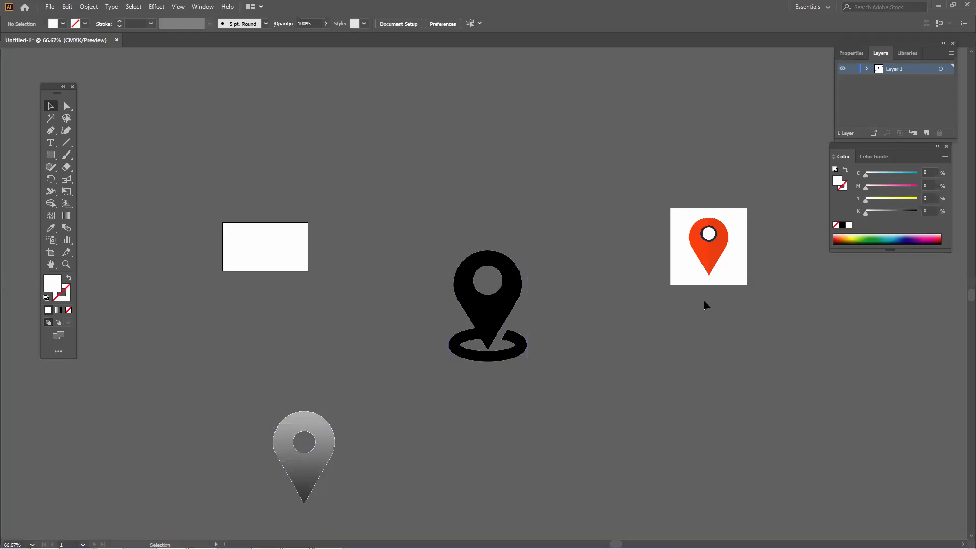
{"action": "left_click_drag", "start_coordinate": [729, 277], "coordinate": [561, 252]}
{"action": "scroll", "coordinate": [620, 247], "scroll_direction": "up", "scroll_amount": 2}
{"action": "key", "text": "ctrl+z"}
{"action": "left_click_drag", "start_coordinate": [361, 400], "coordinate": [374, 297]}
{"action": "left_click_drag", "start_coordinate": [574, 239], "coordinate": [547, 291]}
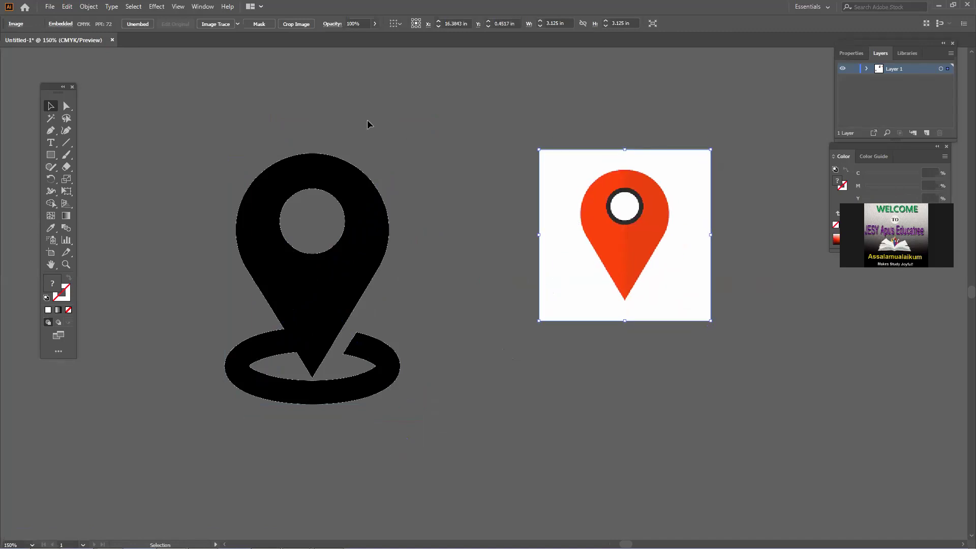
Step: Try an Image Trace of the orange pin image with the 16 Colors preset
{"action": "left_click", "coordinate": [237, 24]}
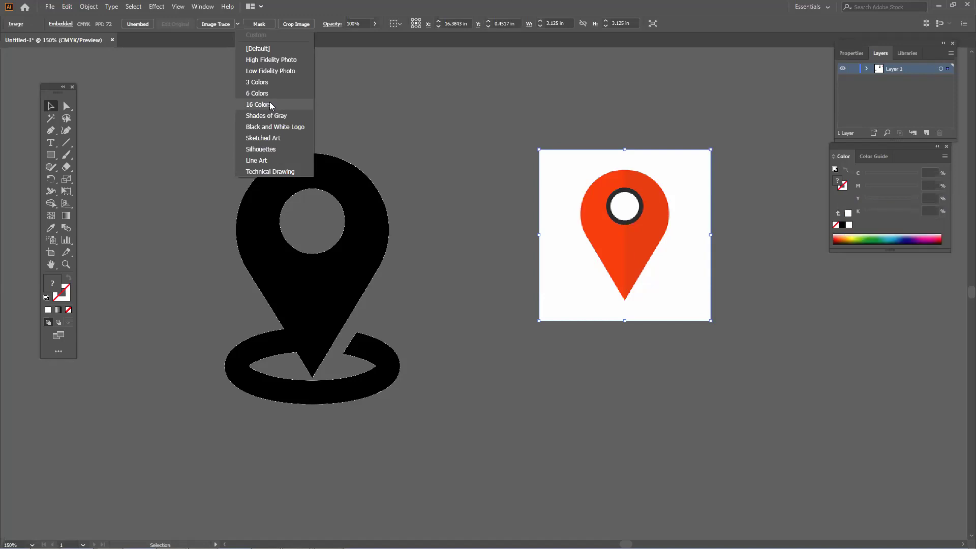
{"action": "left_click", "coordinate": [270, 104]}
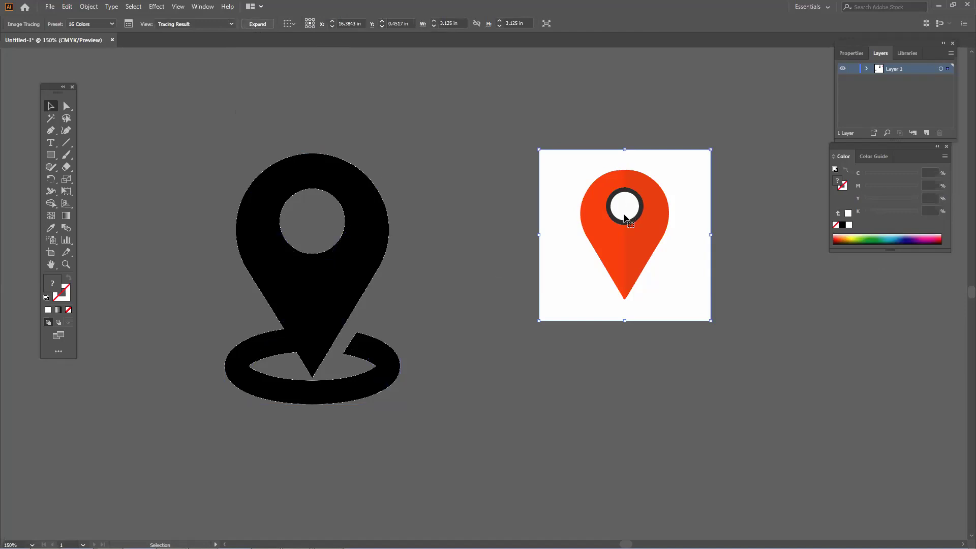
{"action": "key", "text": "a"}
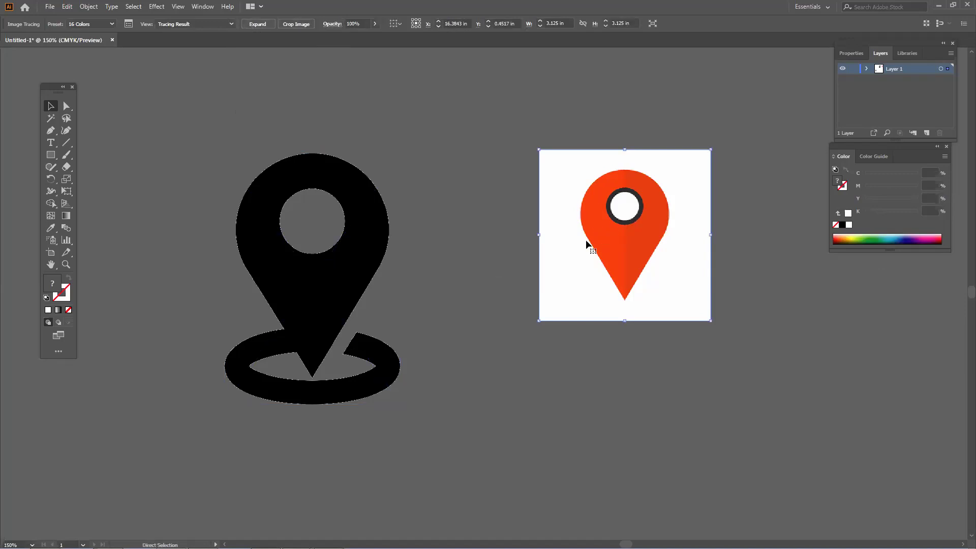
Step: Keep a duplicate of the untraced orange pin image and trace the original beside the black pin with the 16 Colors preset
{"action": "left_click_drag", "start_coordinate": [636, 262], "coordinate": [601, 248]}
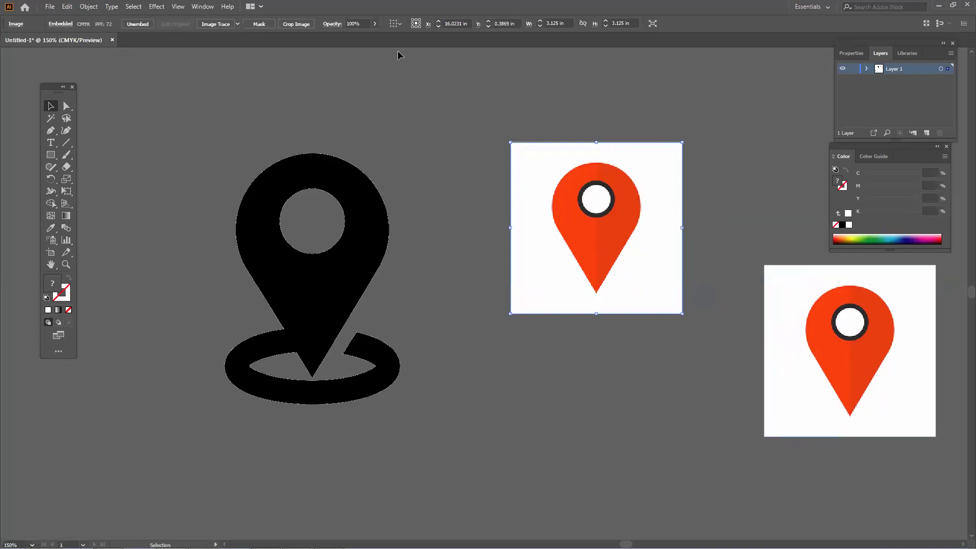
{"action": "left_click", "coordinate": [237, 24]}
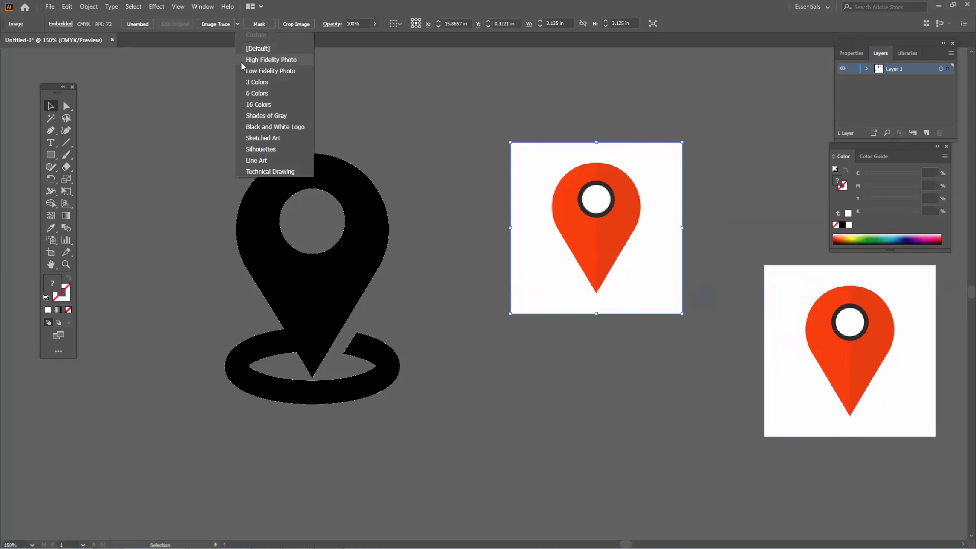
{"action": "left_click", "coordinate": [257, 104]}
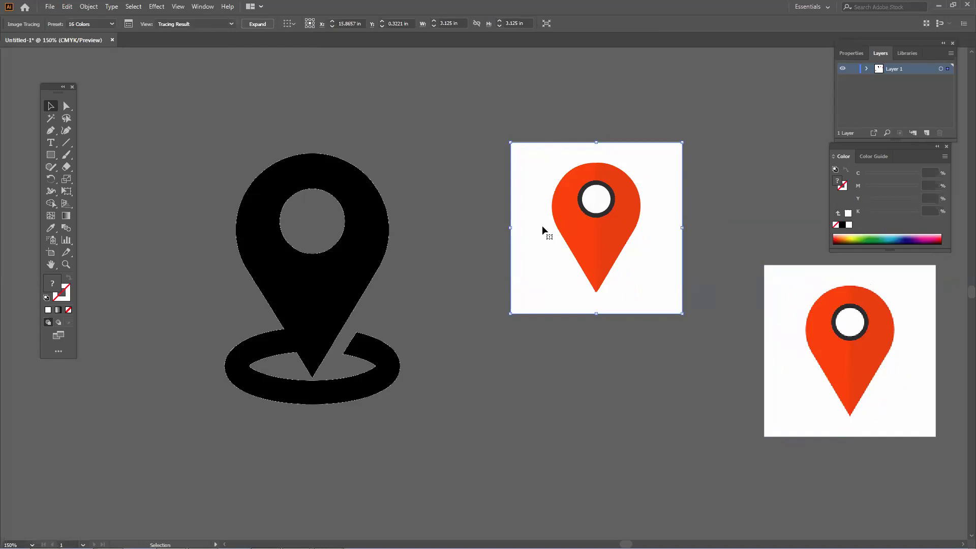
Step: Place the untraced orange pin copy next to the traced one and compare their edges up close
{"action": "left_click_drag", "start_coordinate": [782, 285], "coordinate": [709, 178]}
{"action": "left_click", "coordinate": [614, 381]}
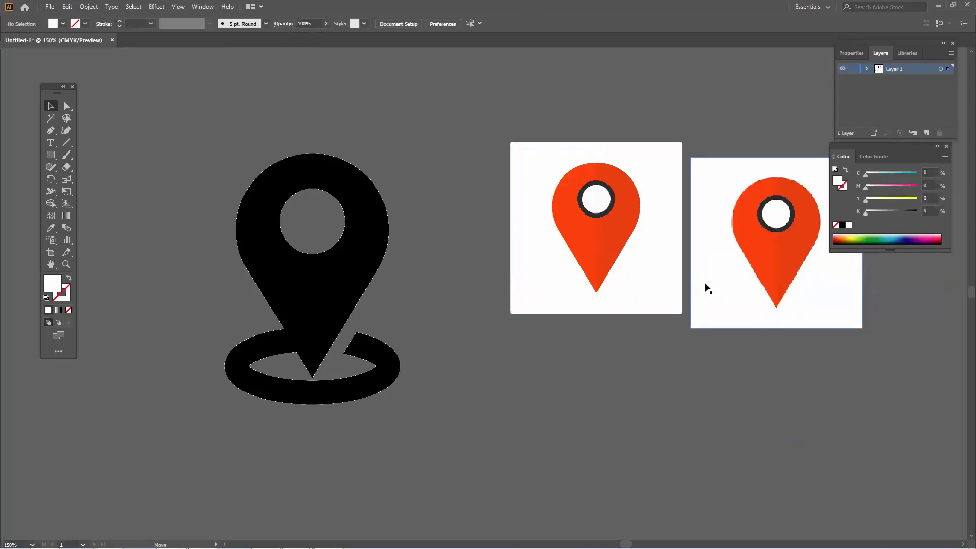
{"action": "scroll", "coordinate": [718, 262], "scroll_direction": "up", "scroll_amount": 2}
{"action": "left_click_drag", "start_coordinate": [718, 263], "coordinate": [610, 342]}
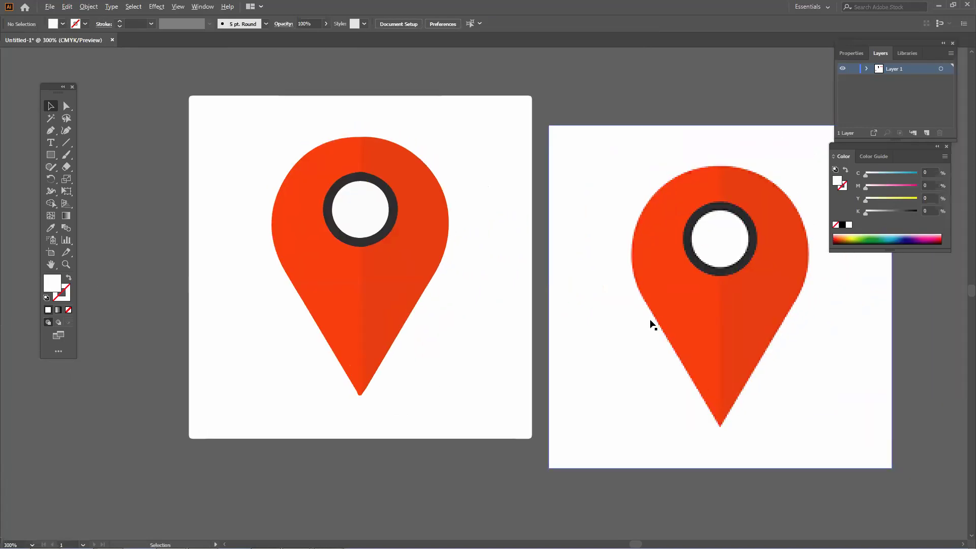
{"action": "scroll", "coordinate": [652, 325], "scroll_direction": "down", "scroll_amount": 2}
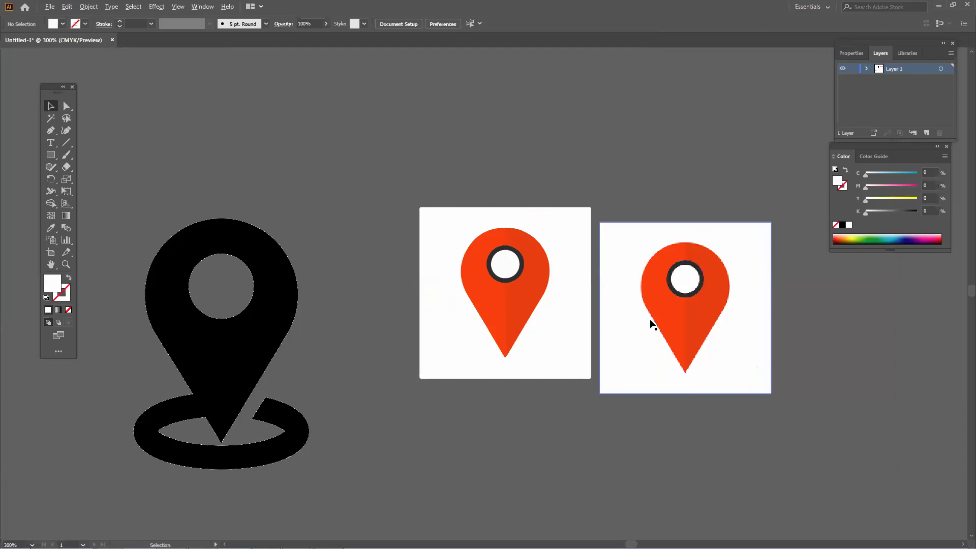
Step: Expand the traced orange pin into paths and ungroup the resulting shapes
{"action": "left_click", "coordinate": [529, 315]}
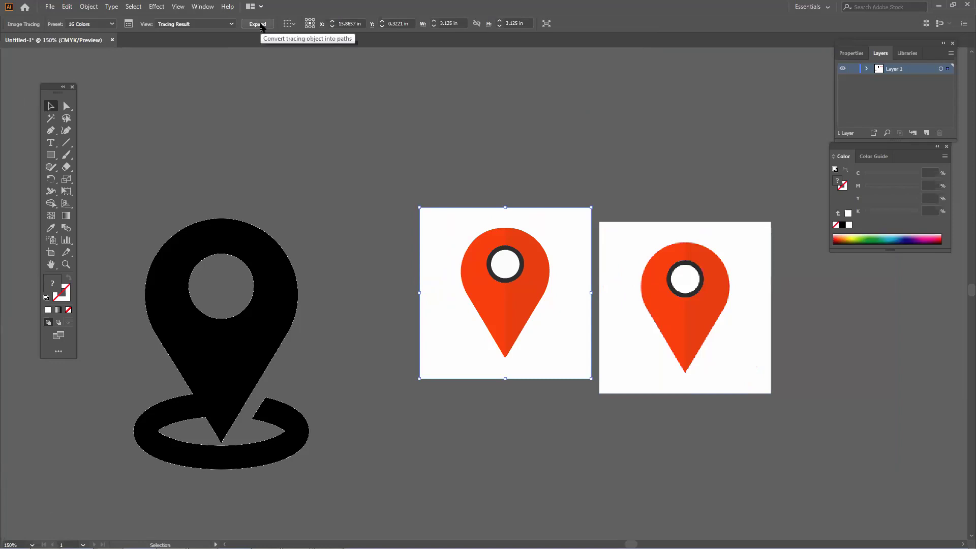
{"action": "left_click", "coordinate": [259, 24]}
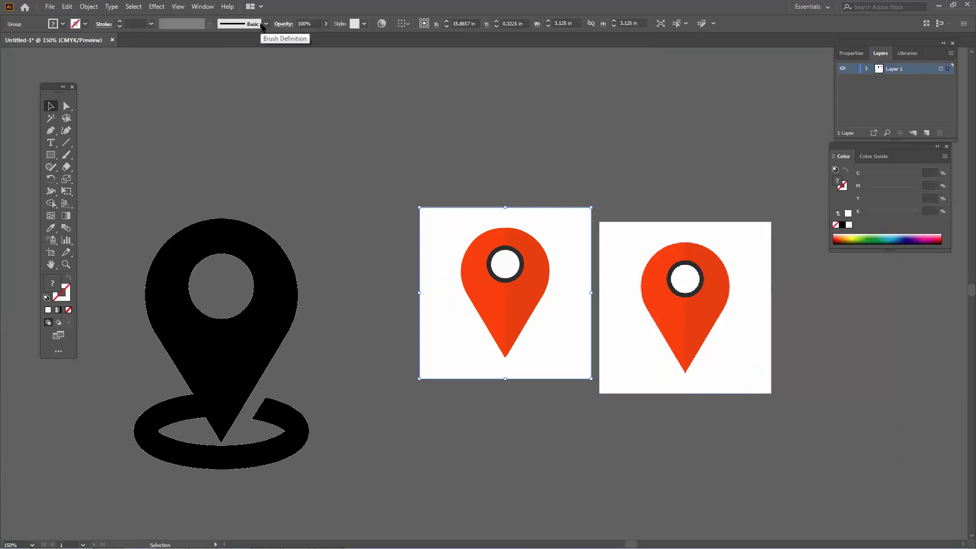
{"action": "right_click", "coordinate": [468, 219]}
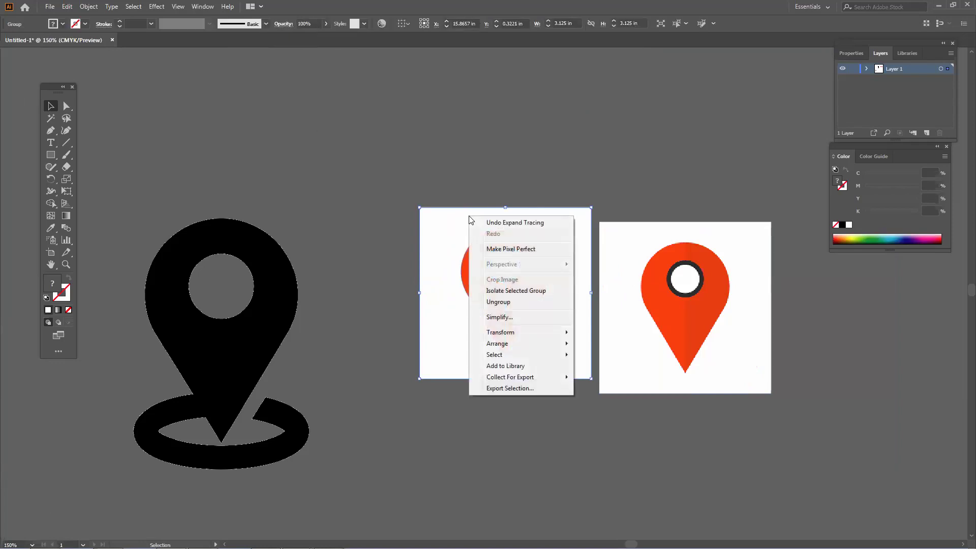
{"action": "left_click", "coordinate": [486, 303]}
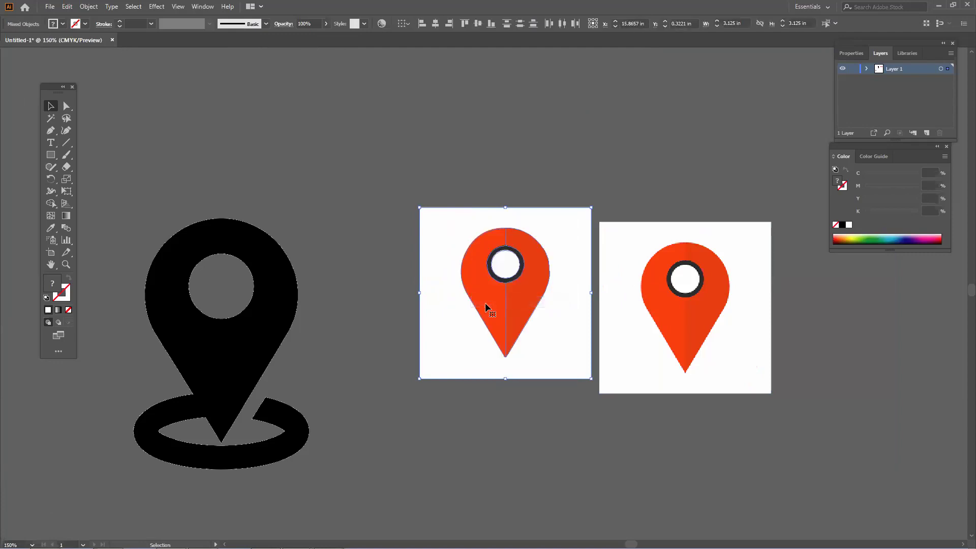
Step: Pull the white background shape and the white centre circle off the traced orange pin
{"action": "left_click", "coordinate": [342, 252]}
{"action": "left_click_drag", "start_coordinate": [473, 293], "coordinate": [357, 144]}
{"action": "left_click_drag", "start_coordinate": [362, 191], "coordinate": [318, 181]}
{"action": "left_click_drag", "start_coordinate": [504, 262], "coordinate": [516, 125]}
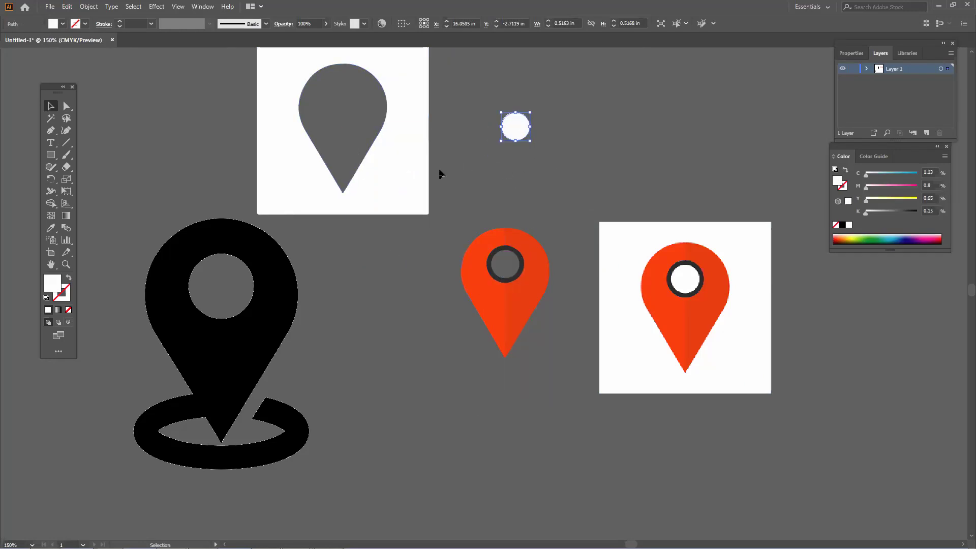
Step: Separate the pin's left and right orange halves and set the dark ring between them
{"action": "left_click_drag", "start_coordinate": [485, 302], "coordinate": [402, 337]}
{"action": "left_click_drag", "start_coordinate": [537, 332], "coordinate": [562, 349]}
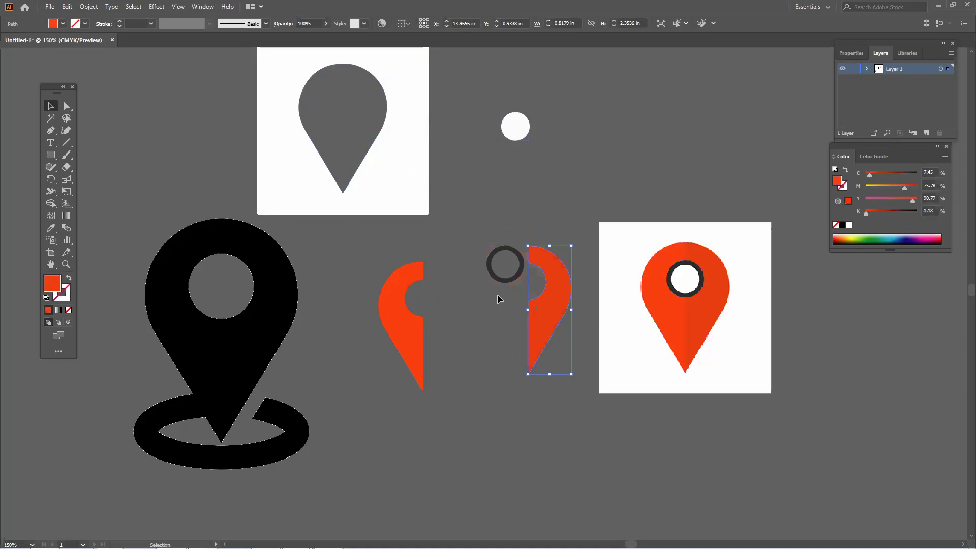
{"action": "left_click_drag", "start_coordinate": [503, 279], "coordinate": [471, 284]}
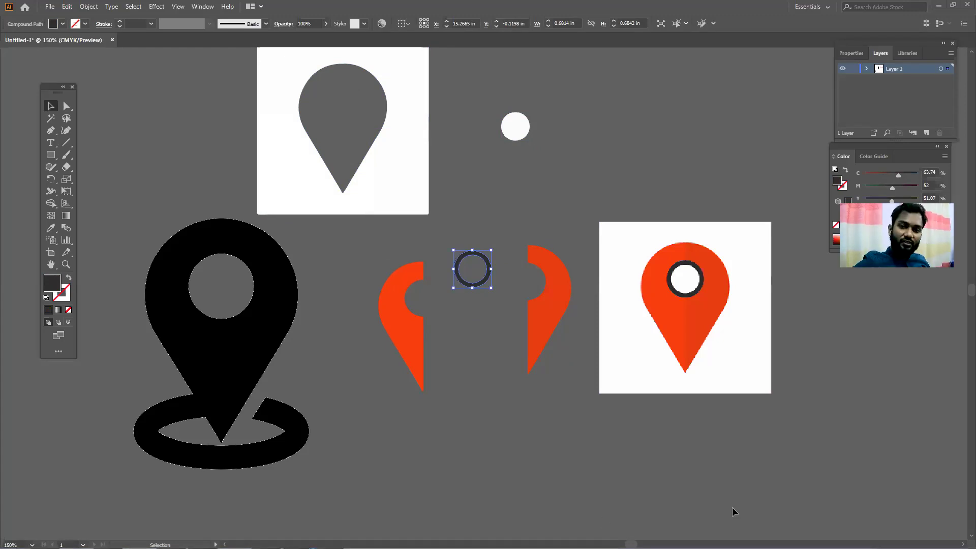
Step: Shift the untraced orange pin image away from the separated pieces and move the large black pin image beside it
{"action": "left_click_drag", "start_coordinate": [658, 295], "coordinate": [682, 342]}
{"action": "left_click_drag", "start_coordinate": [732, 363], "coordinate": [685, 273]}
{"action": "left_click_drag", "start_coordinate": [260, 403], "coordinate": [561, 542]}
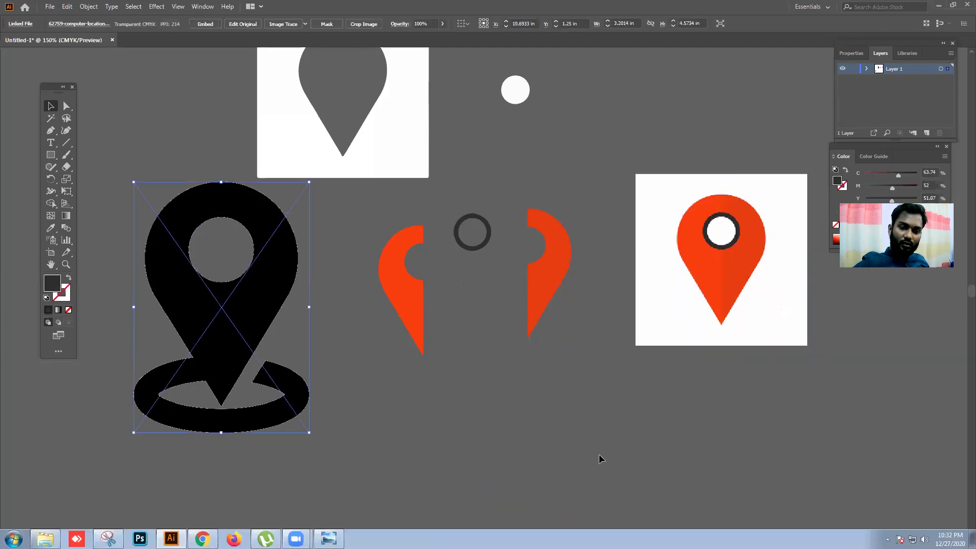
{"action": "left_click_drag", "start_coordinate": [224, 350], "coordinate": [783, 396]}
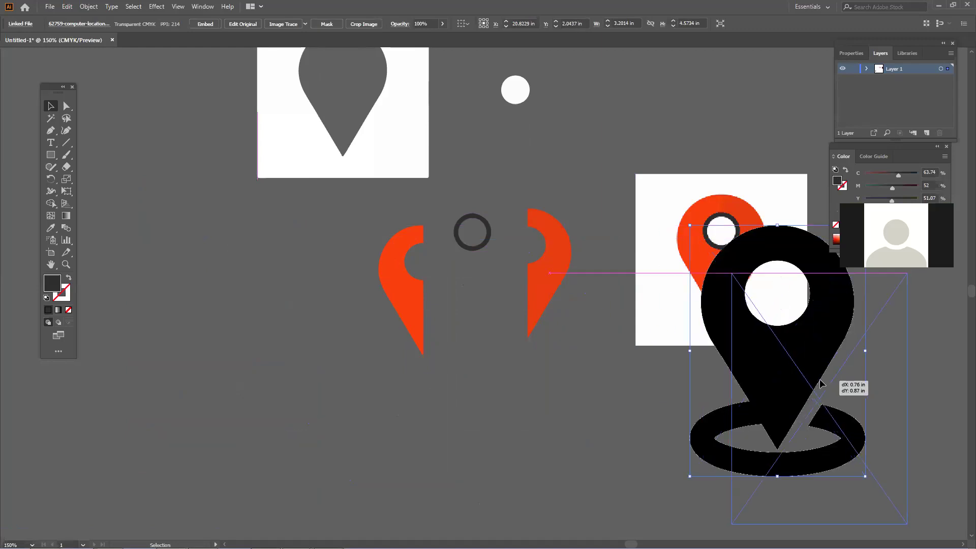
{"action": "key", "text": "ctrl+z"}
{"action": "key", "text": "ctrl+z"}
{"action": "key", "text": "ctrl+z"}
Step: Arrange the untraced orange pin image directly above the black pin image so that the two do not overlap
{"action": "left_click_drag", "start_coordinate": [667, 313], "coordinate": [630, 242]}
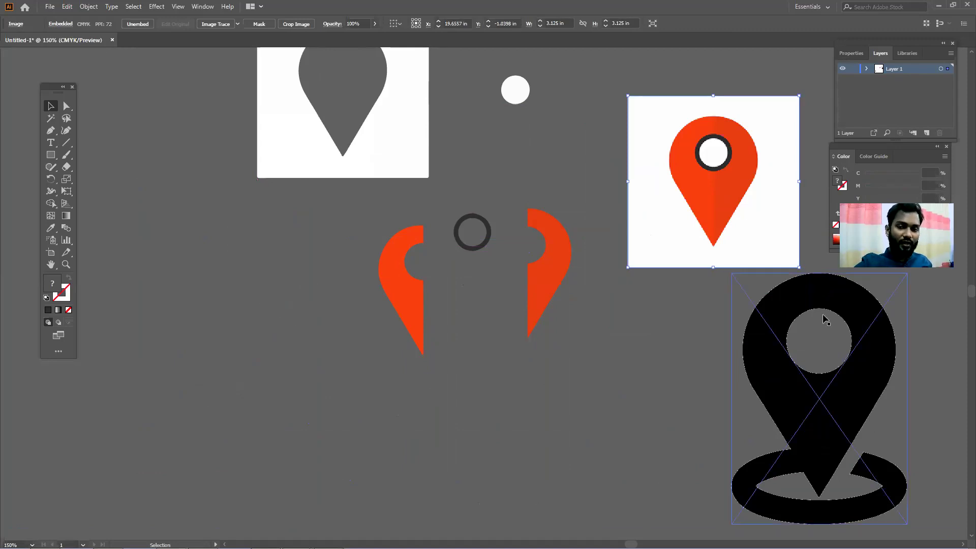
{"action": "left_click_drag", "start_coordinate": [743, 215], "coordinate": [726, 179]}
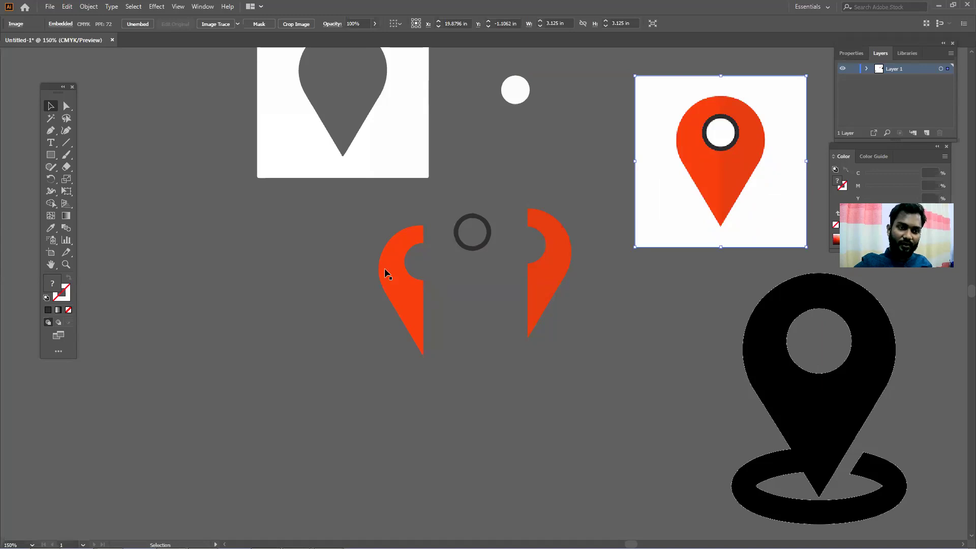
{"action": "left_click_drag", "start_coordinate": [630, 197], "coordinate": [683, 205]}
{"action": "left_click", "coordinate": [813, 356]}
{"action": "left_click_drag", "start_coordinate": [813, 356], "coordinate": [722, 380]}
{"action": "left_click", "coordinate": [674, 351]}
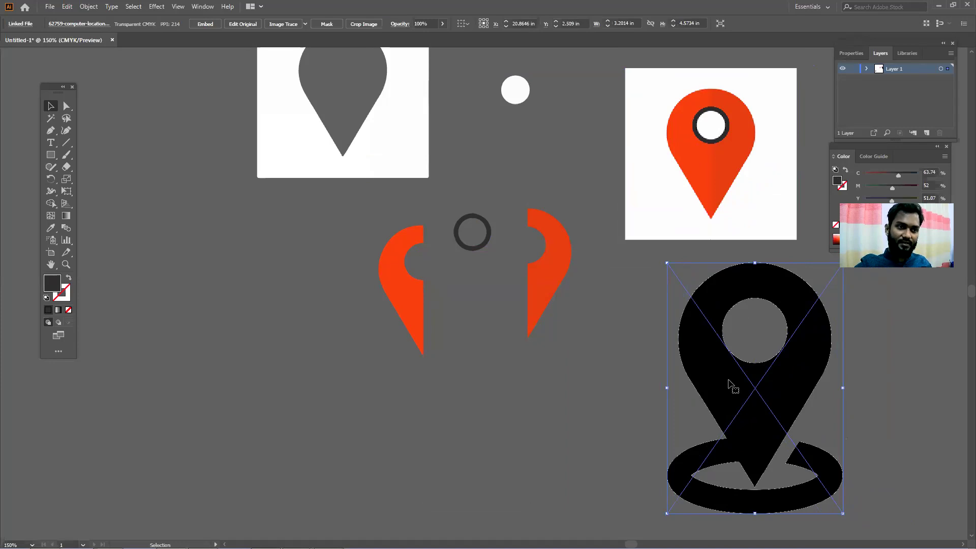
{"action": "left_click_drag", "start_coordinate": [716, 207], "coordinate": [735, 217]}
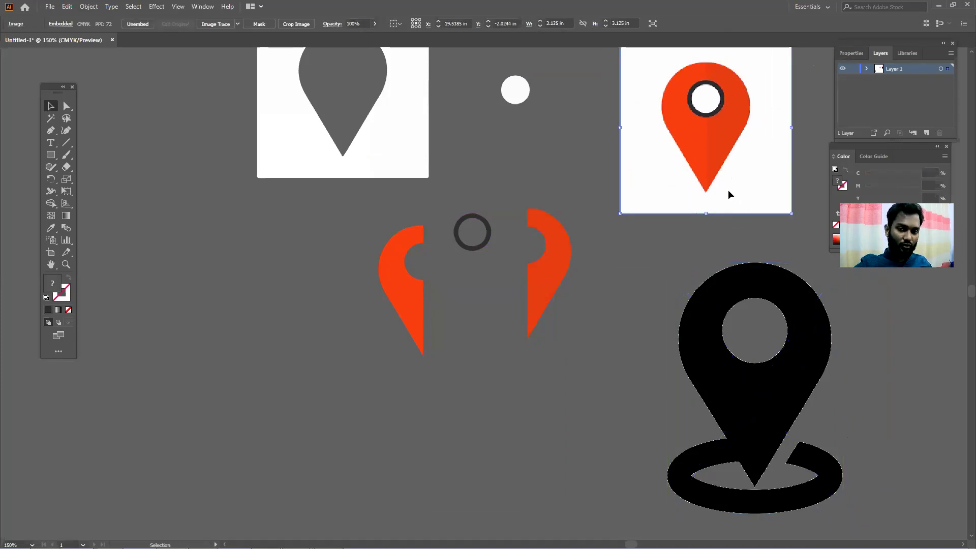
Step: Select both orange pin halves and align their top edges
{"action": "scroll", "coordinate": [697, 283], "scroll_direction": "down", "scroll_amount": 2}
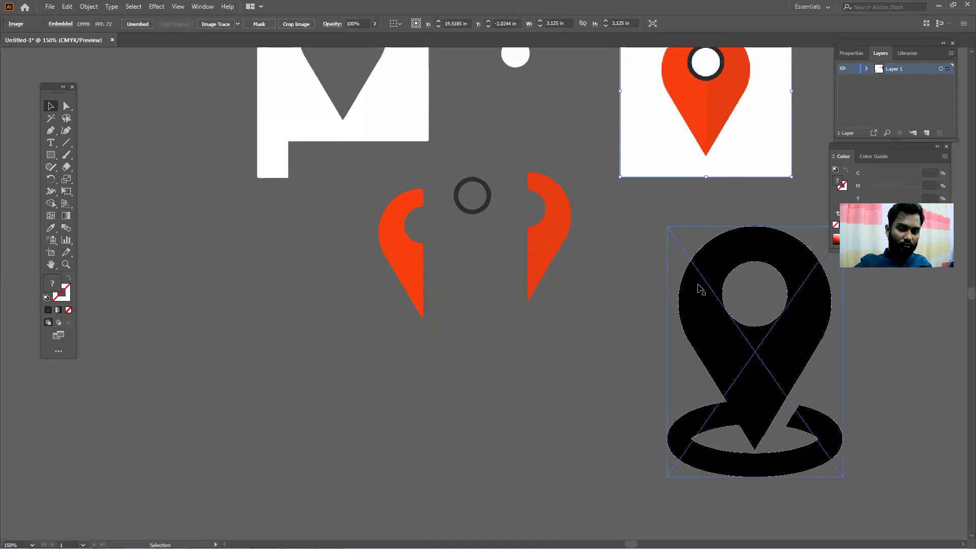
{"action": "scroll", "coordinate": [582, 267], "scroll_direction": "up", "scroll_amount": 1}
{"action": "left_click_drag", "start_coordinate": [574, 268], "coordinate": [402, 230]}
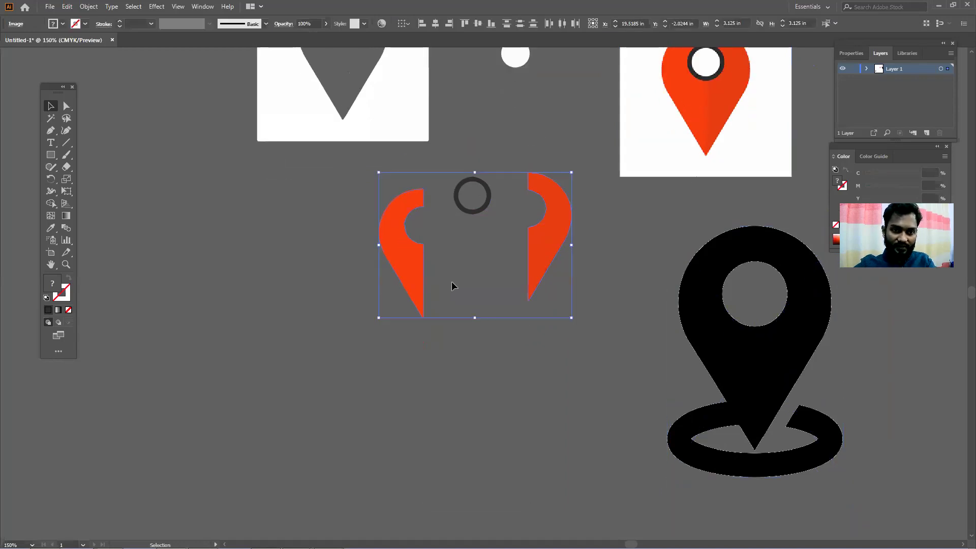
{"action": "left_click", "coordinate": [534, 382]}
{"action": "left_click_drag", "start_coordinate": [399, 300], "coordinate": [398, 299]}
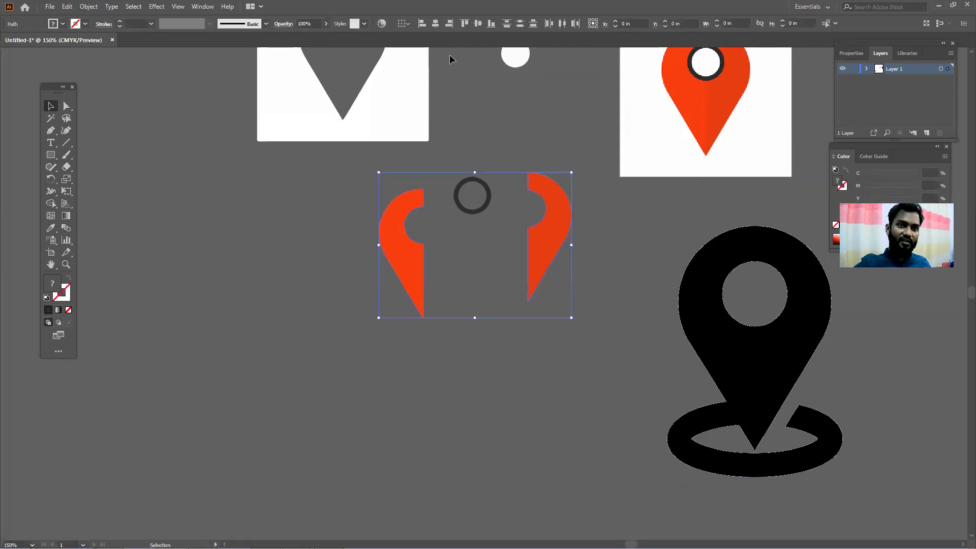
{"action": "left_click", "coordinate": [460, 27]}
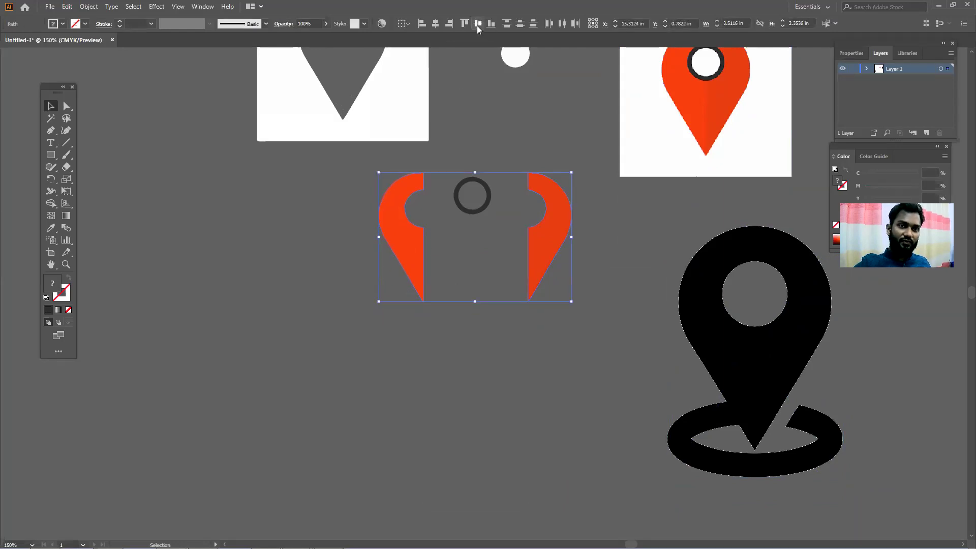
Step: Reassemble the orange pin by joining its two halves and fitting the dark ring around the centre hole
{"action": "left_click", "coordinate": [614, 226]}
{"action": "left_click_drag", "start_coordinate": [533, 230], "coordinate": [436, 233]}
{"action": "left_click", "coordinate": [500, 306]}
{"action": "left_click_drag", "start_coordinate": [423, 267], "coordinate": [509, 288]}
{"action": "left_click", "coordinate": [536, 315]}
{"action": "left_click_drag", "start_coordinate": [480, 209], "coordinate": [514, 242]}
{"action": "left_click", "coordinate": [642, 301]}
Step: Move the black pin image slightly nearer the rebuilt orange pin and trace it with the 16 Colors preset
{"action": "mouse_move", "coordinate": [710, 364]}
{"action": "left_mouse_down"}
{"action": "mouse_move", "coordinate": [702, 312]}
{"action": "mouse_move", "coordinate": [725, 330]}
{"action": "mouse_move", "coordinate": [712, 348]}
{"action": "mouse_move", "coordinate": [716, 374]}
{"action": "mouse_move", "coordinate": [703, 341]}
{"action": "mouse_move", "coordinate": [698, 370]}
{"action": "left_mouse_up"}
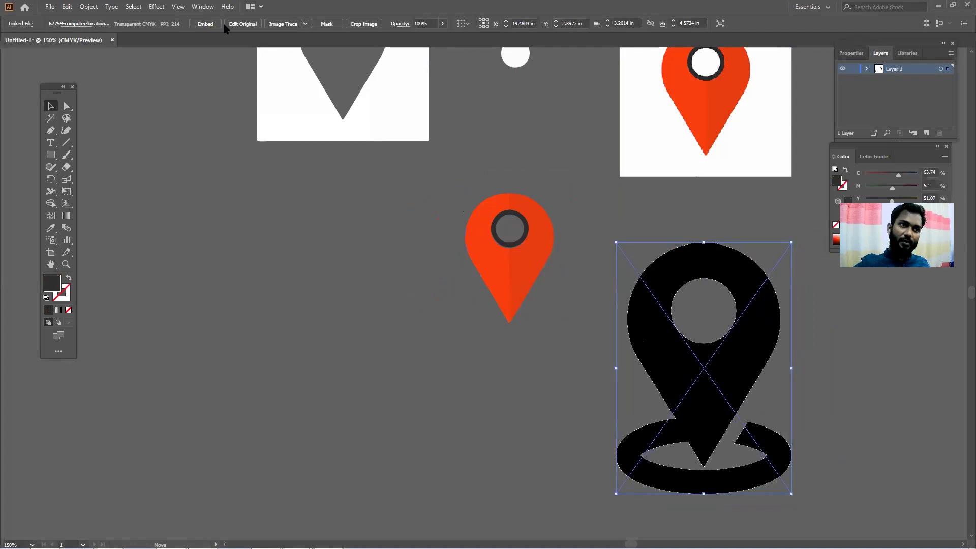
{"action": "left_click", "coordinate": [305, 24]}
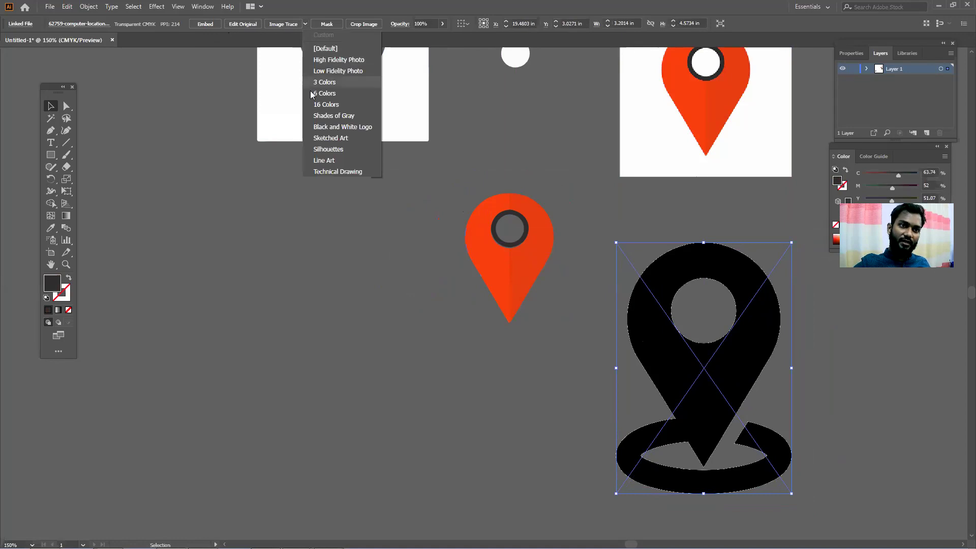
{"action": "key", "text": "Escape"}
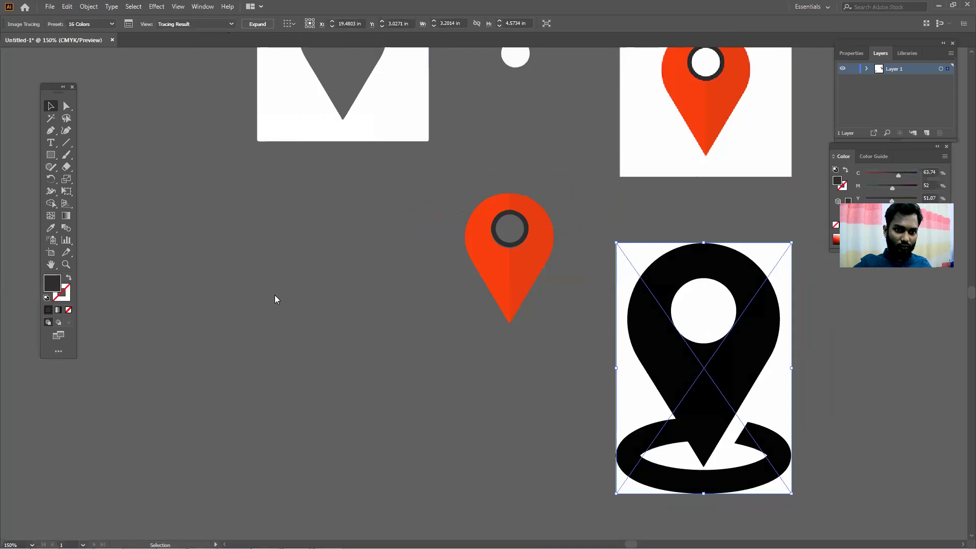
Step: Nudge the traced black pin image slightly up, expand its tracing and ungroup the resulting shapes
{"action": "left_click", "coordinate": [501, 435]}
{"action": "left_click_drag", "start_coordinate": [687, 463], "coordinate": [689, 454]}
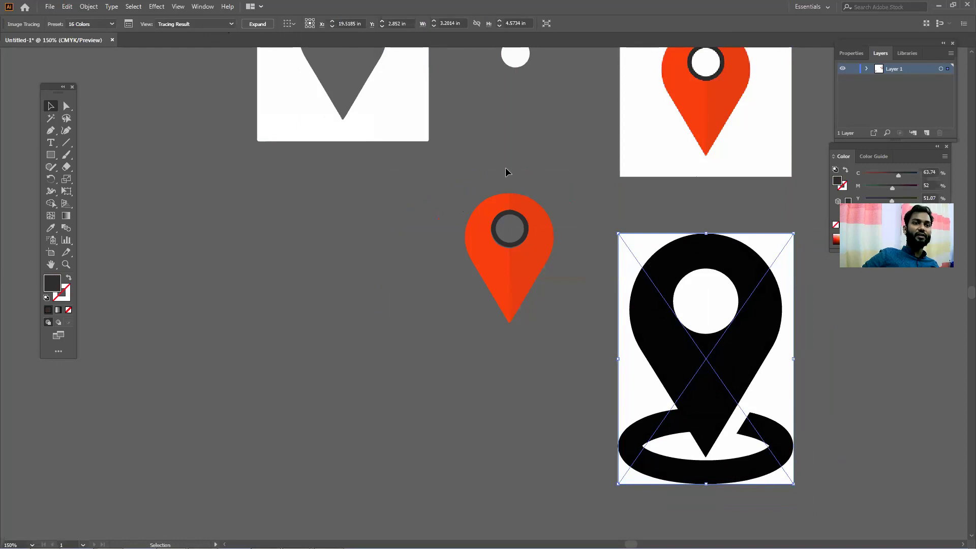
{"action": "left_click", "coordinate": [271, 24]}
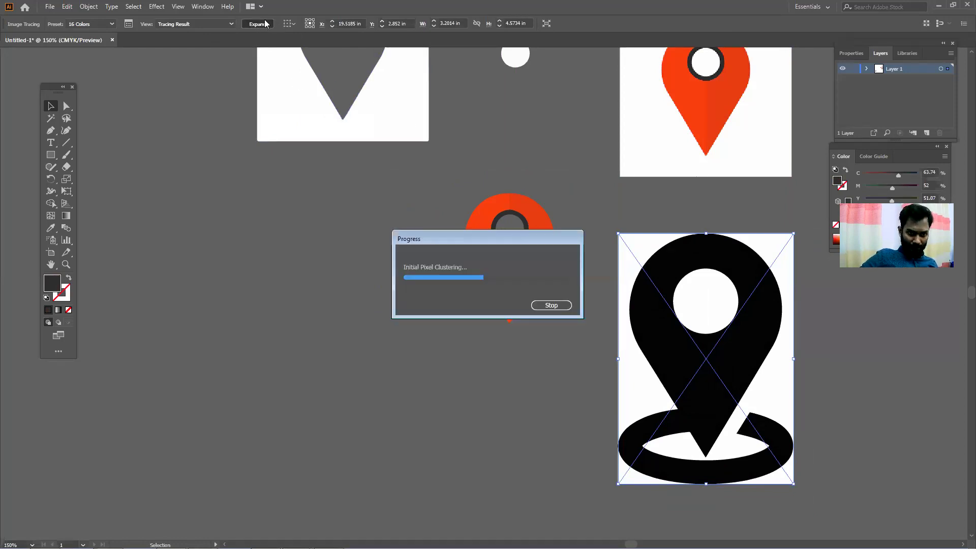
{"action": "right_click", "coordinate": [717, 308]}
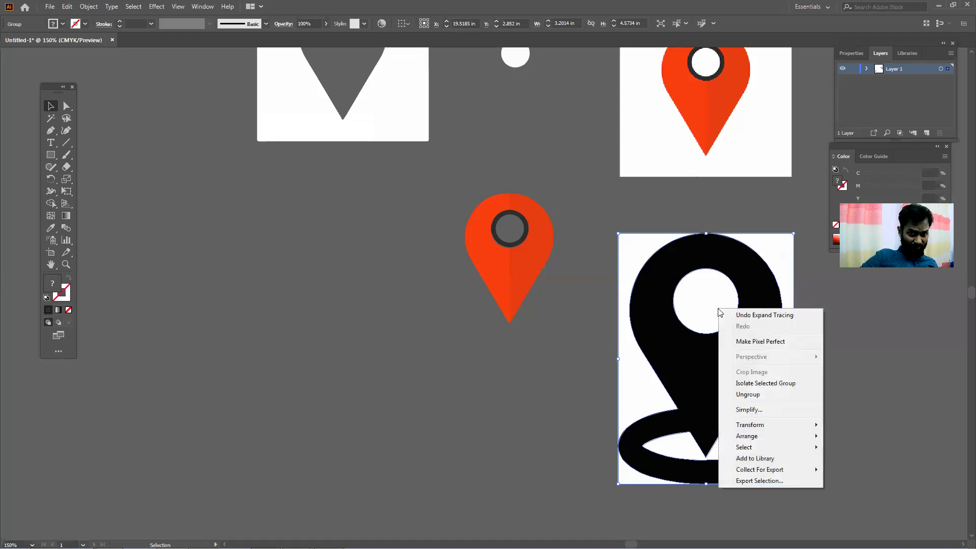
{"action": "left_click", "coordinate": [749, 393]}
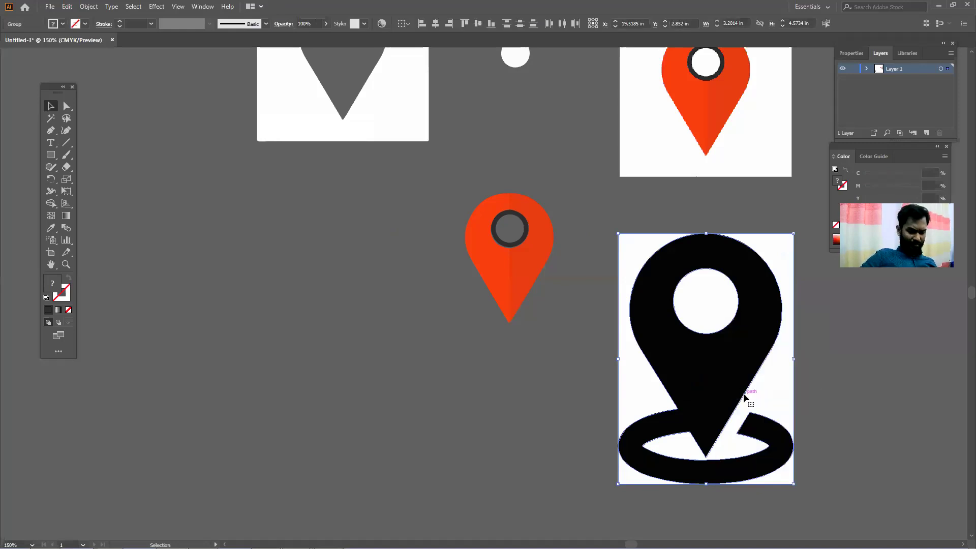
Step: Pull the white background pieces away from the black pin and delete them, leaving only the pin with its ring
{"action": "left_click", "coordinate": [892, 352]}
{"action": "left_click_drag", "start_coordinate": [789, 385], "coordinate": [471, 392]}
{"action": "left_click_drag", "start_coordinate": [610, 400], "coordinate": [401, 447]}
{"action": "left_click_drag", "start_coordinate": [697, 287], "coordinate": [418, 390]}
{"action": "left_click_drag", "start_coordinate": [501, 392], "coordinate": [353, 401]}
{"action": "key", "text": "Delete"}
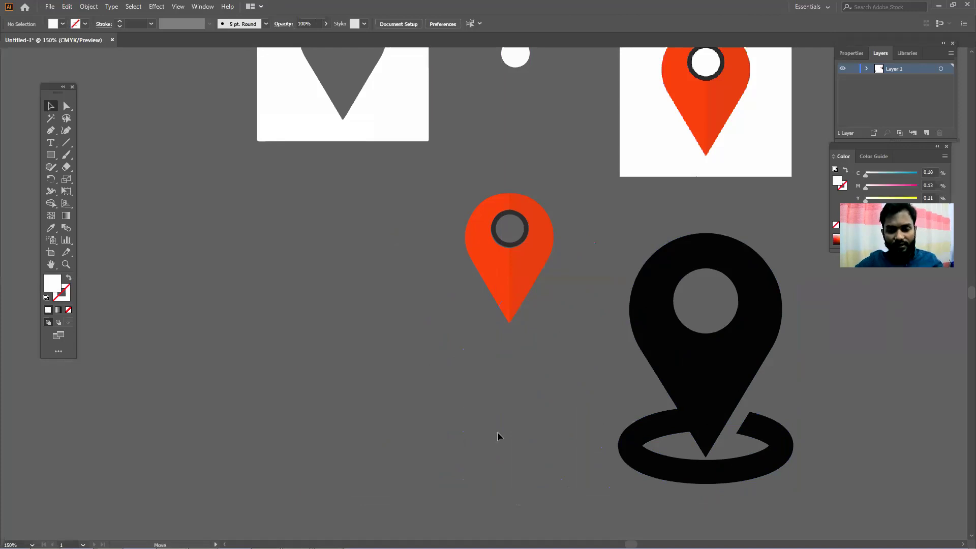
Step: Move the black pin slightly up and, after trying several swatches, fill it with dark blue (C 100, M 95, Y 5)
{"action": "left_click_drag", "start_coordinate": [673, 393], "coordinate": [671, 375]}
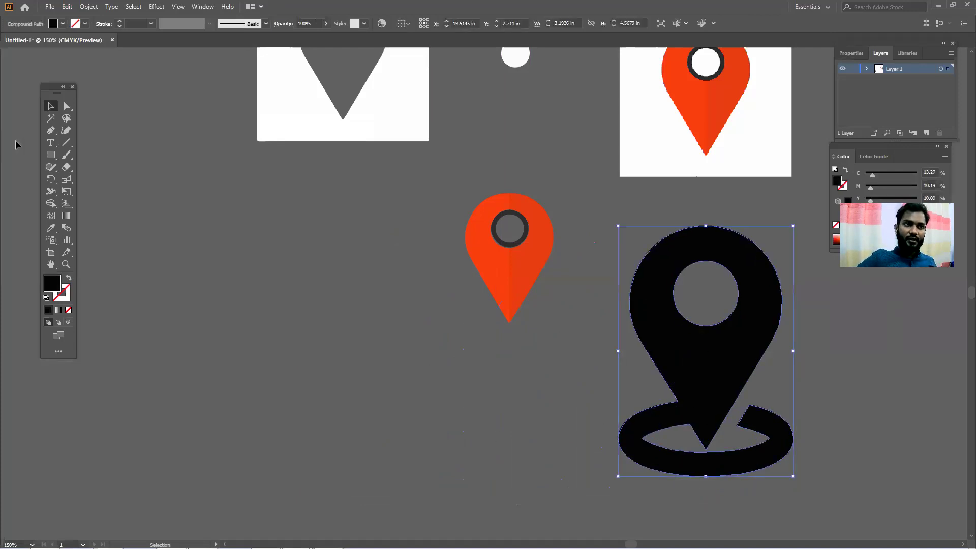
{"action": "left_click", "coordinate": [63, 24]}
{"action": "left_click", "coordinate": [64, 48]}
{"action": "left_click", "coordinate": [71, 48]}
{"action": "left_click", "coordinate": [35, 41]}
{"action": "left_click", "coordinate": [92, 48]}
{"action": "left_click", "coordinate": [57, 55]}
{"action": "left_click", "coordinate": [97, 56]}
{"action": "left_click", "coordinate": [84, 49]}
{"action": "left_click", "coordinate": [338, 347]}
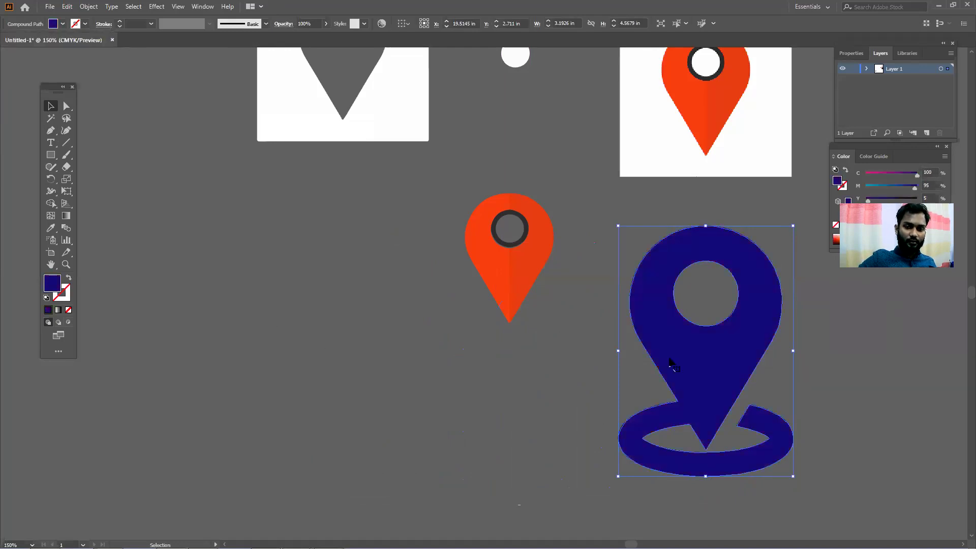
Step: Delete the leftover white background shape and white circle from the orange pin's tracing
{"action": "scroll", "coordinate": [659, 319], "scroll_direction": "down", "scroll_amount": 1}
{"action": "left_click", "coordinate": [573, 355]}
{"action": "scroll", "coordinate": [575, 359], "scroll_direction": "down", "scroll_amount": 1}
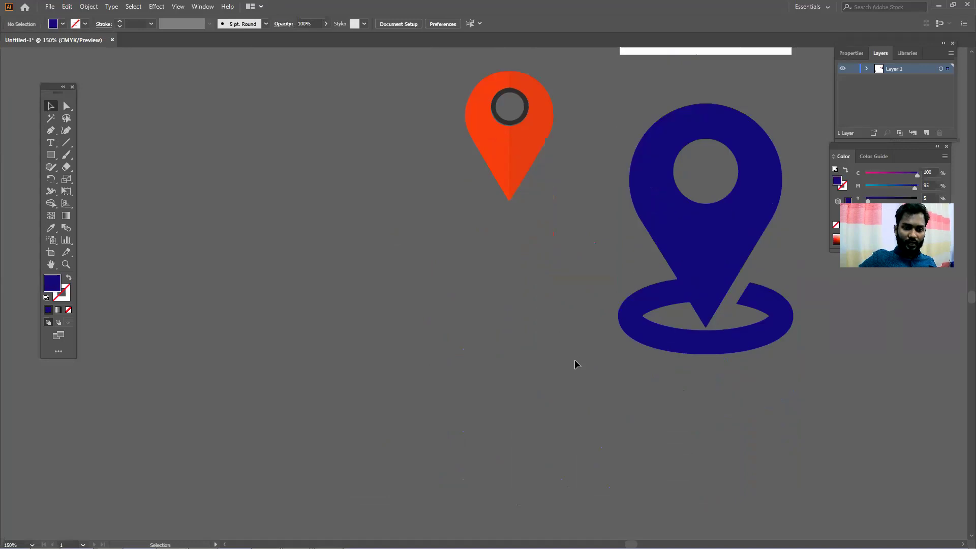
{"action": "scroll", "coordinate": [574, 359], "scroll_direction": "up", "scroll_amount": 1}
{"action": "scroll", "coordinate": [574, 364], "scroll_direction": "up", "scroll_amount": 4}
{"action": "left_click_drag", "start_coordinate": [425, 226], "coordinate": [544, 215]}
{"action": "left_click", "coordinate": [515, 183], "text": "shift"}
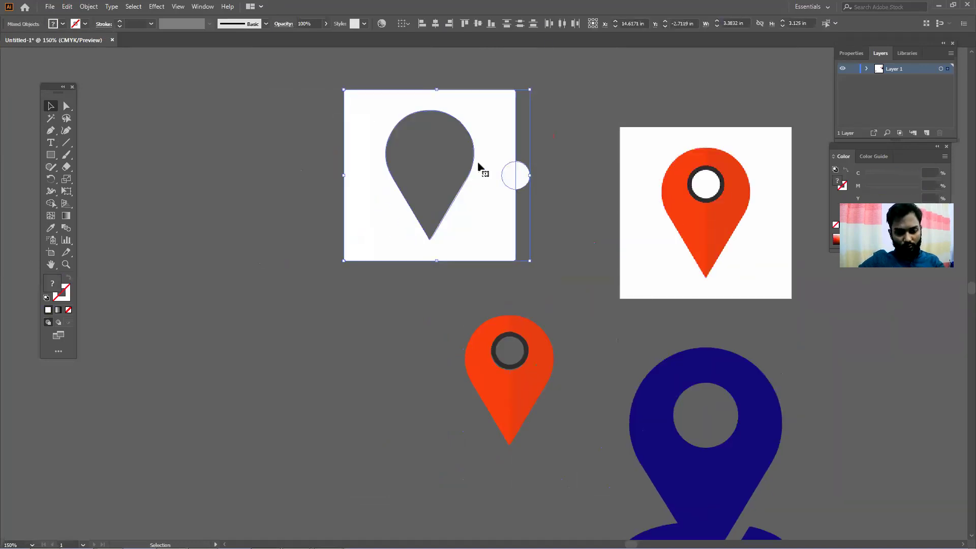
{"action": "key", "text": "Delete"}
{"action": "scroll", "coordinate": [559, 196], "scroll_direction": "down", "scroll_amount": 2}
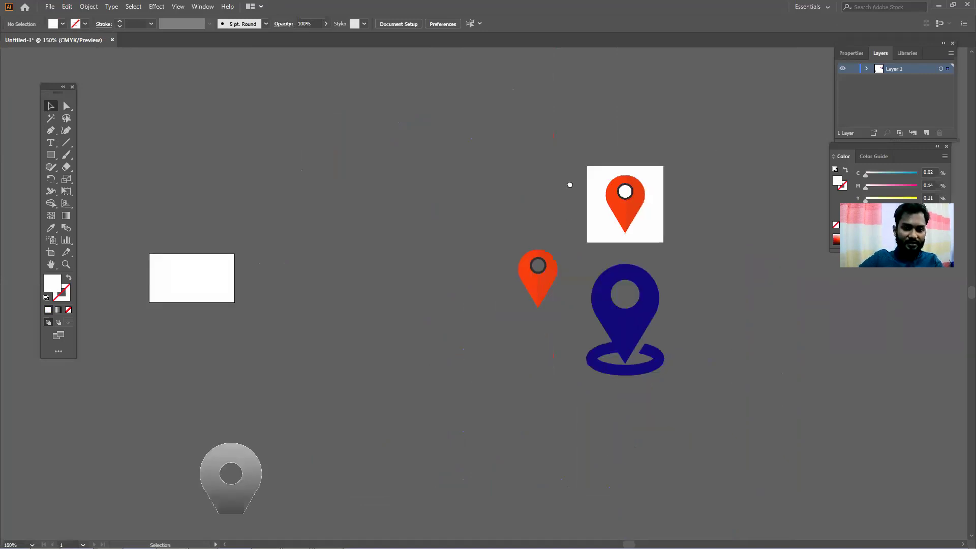
Step: Move the dark blue pin down and to the right, away from the orange pins, and deselect it
{"action": "scroll", "coordinate": [378, 377], "scroll_direction": "down", "scroll_amount": 1}
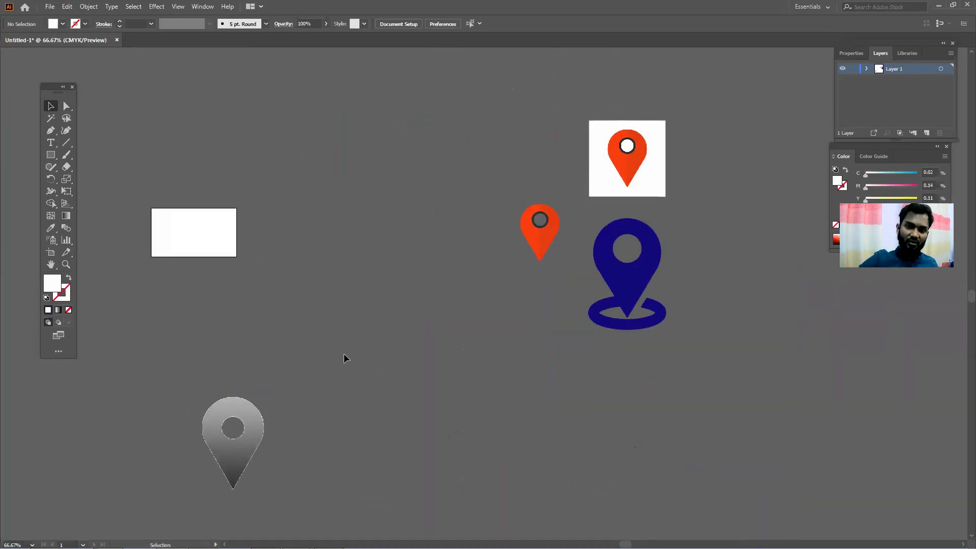
{"action": "left_click_drag", "start_coordinate": [648, 261], "coordinate": [701, 276]}
{"action": "left_click", "coordinate": [611, 312]}
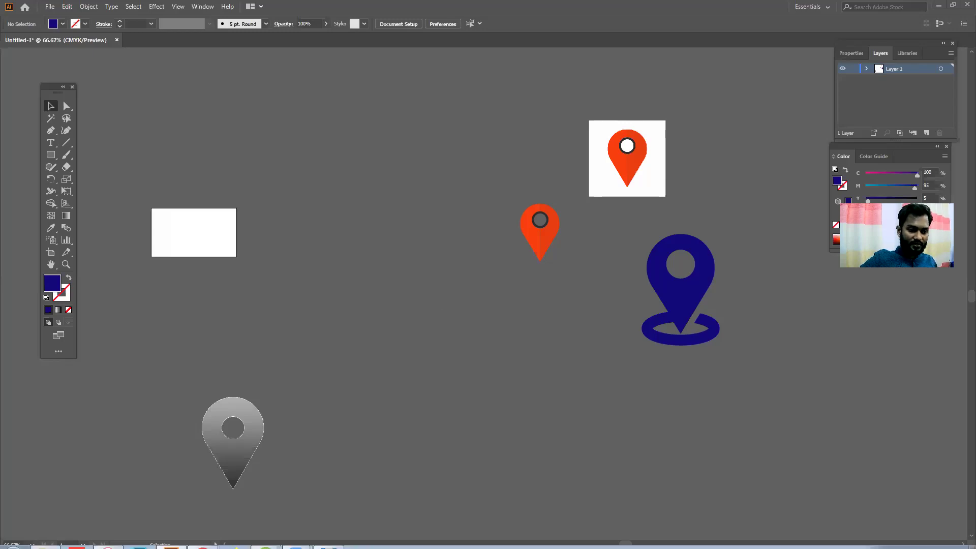
Step: Switch to Chrome and change the Google image search to "facebook icon png"
{"action": "left_click", "coordinate": [203, 538]}
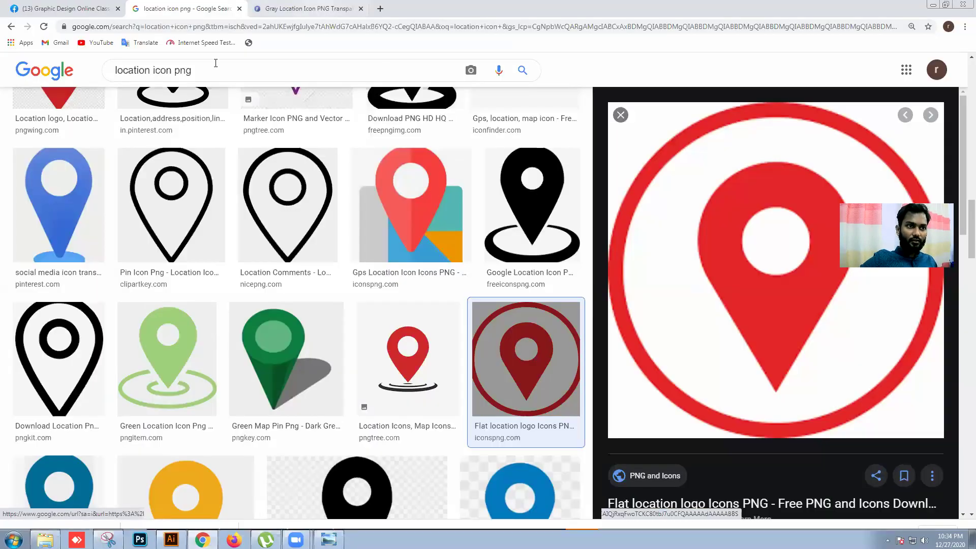
{"action": "left_click_drag", "start_coordinate": [150, 75], "coordinate": [32, 76]}
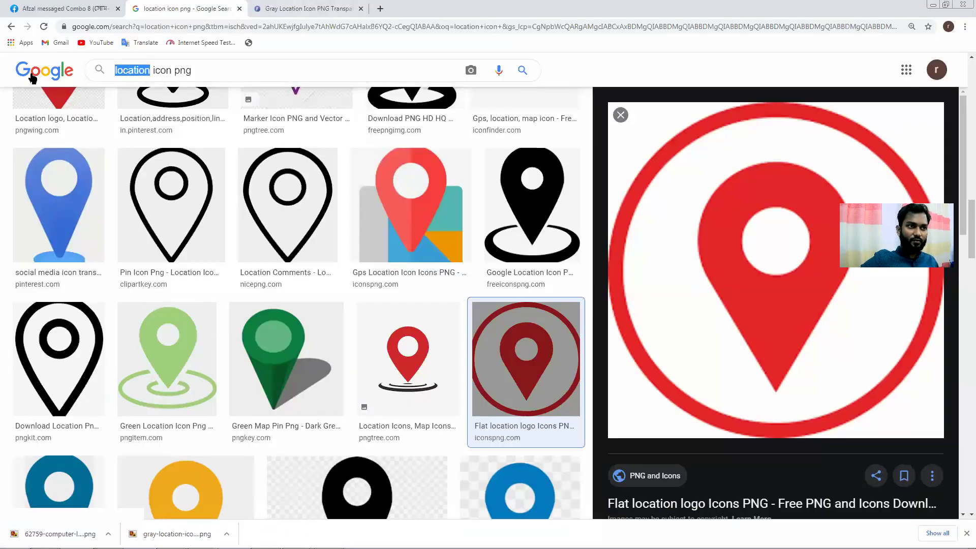
{"action": "type", "text": "faceb"}
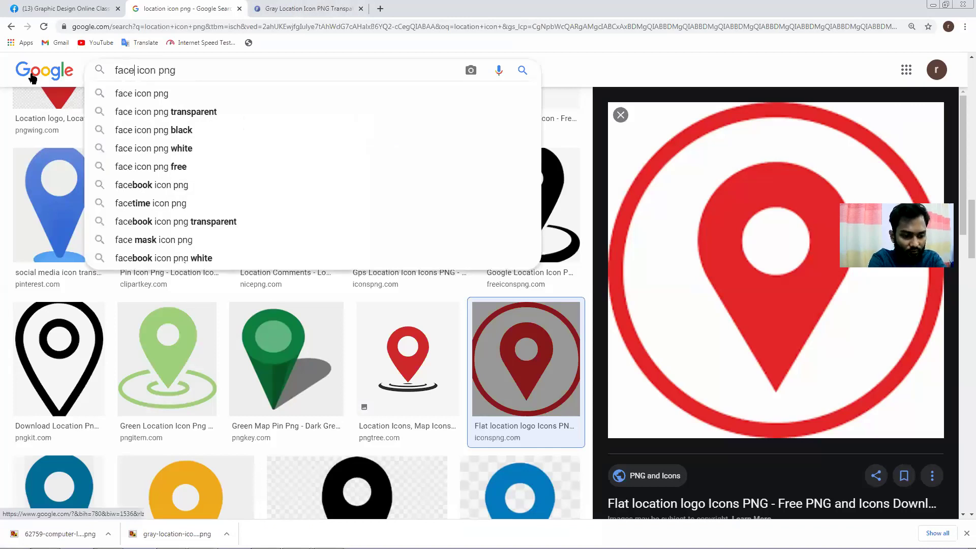
{"action": "type", "text": "ook"}
{"action": "key", "text": "Return"}
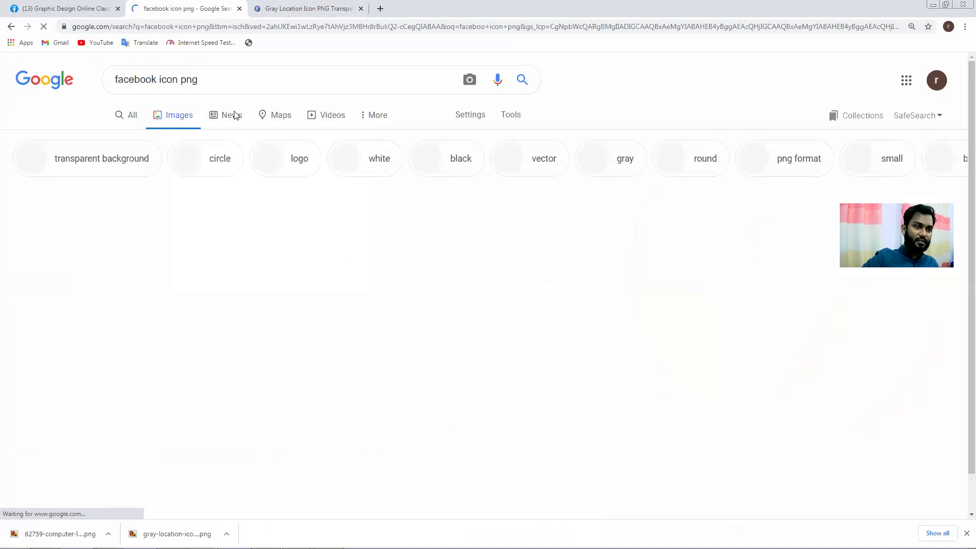
Step: Copy the Splash Facebook Icon image, paste it into the Illustrator document and place it to the right of the pins
{"action": "left_click", "coordinate": [412, 394]}
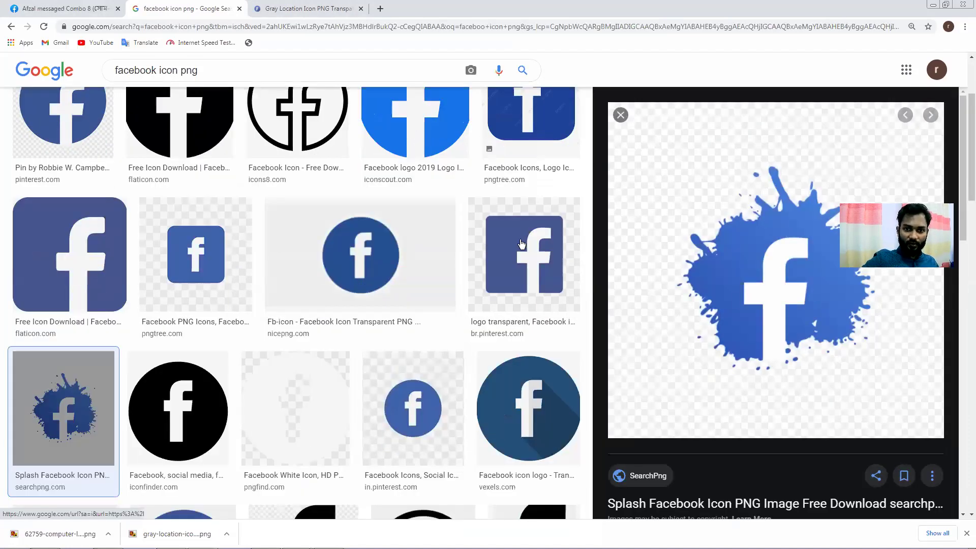
{"action": "right_click", "coordinate": [728, 262]}
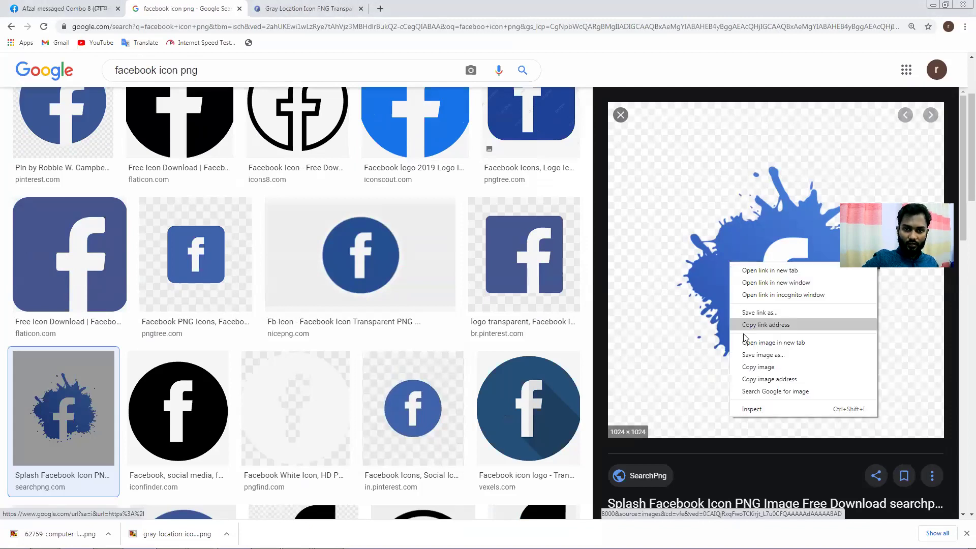
{"action": "left_click", "coordinate": [757, 367]}
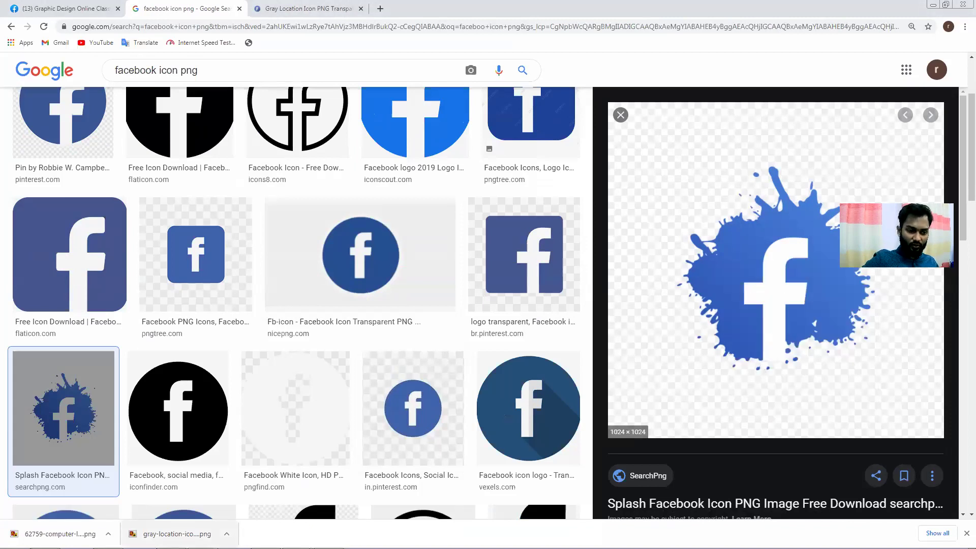
{"action": "key", "text": "alt+Tab"}
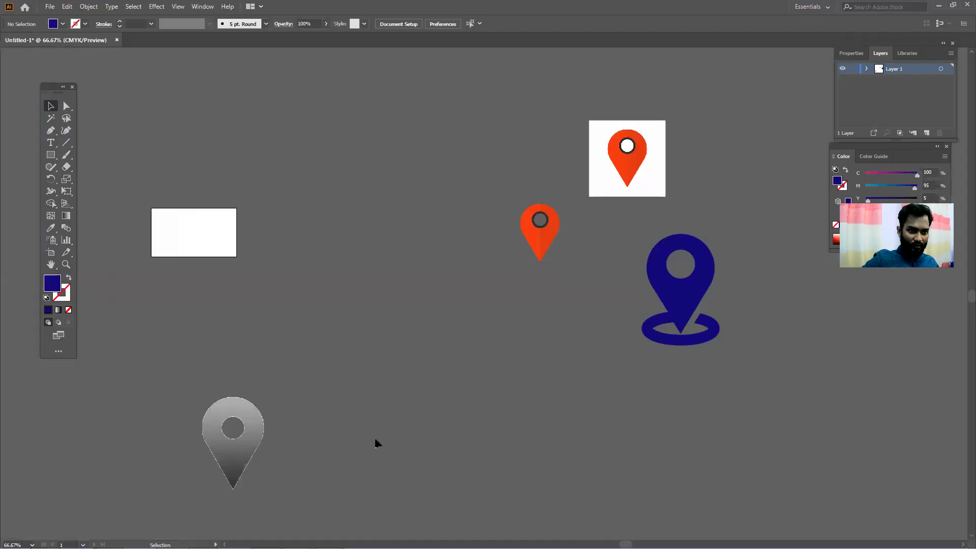
{"action": "key", "text": "ctrl+v"}
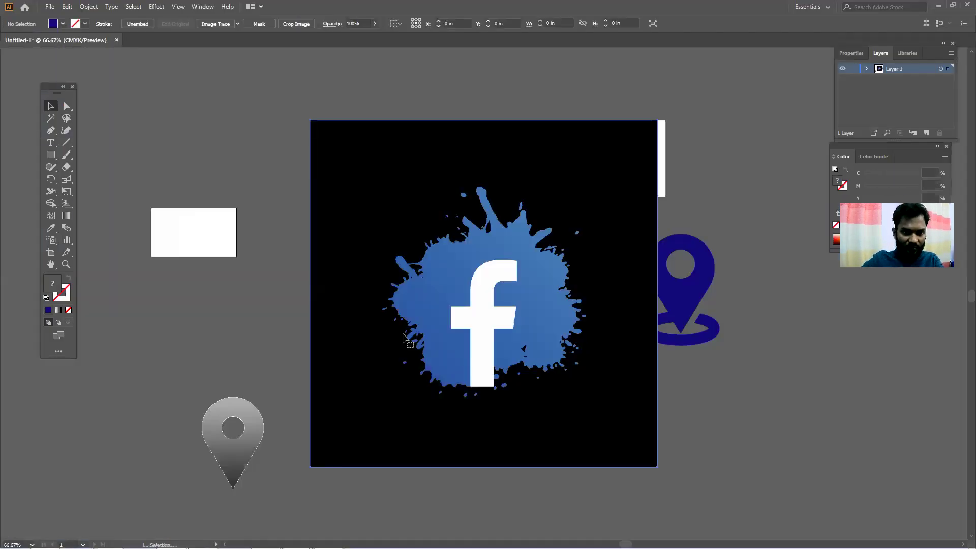
{"action": "key", "text": "ctrl+minus"}
{"action": "left_click_drag", "start_coordinate": [457, 329], "coordinate": [589, 364]}
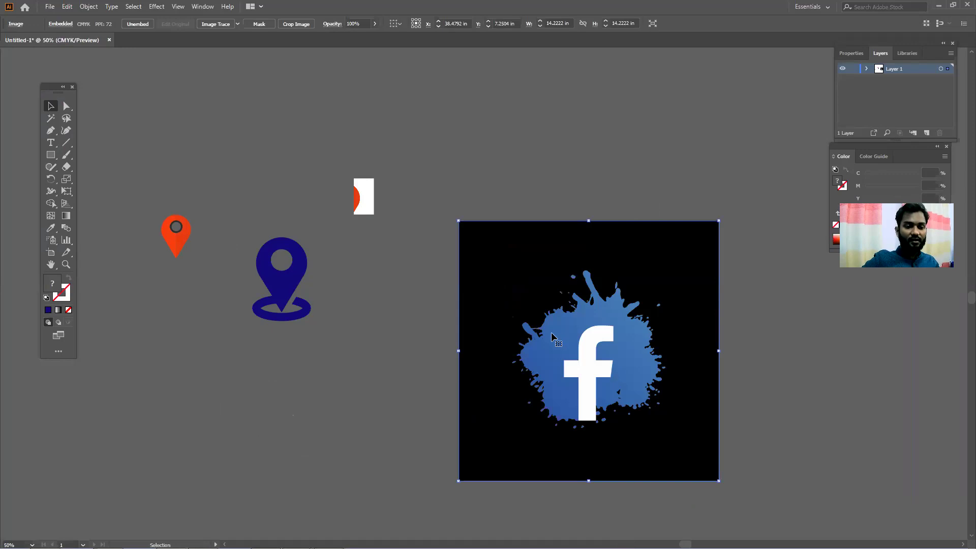
Step: Trace the Facebook splash image with the 16 Colors preset, expand the tracing and ungroup it
{"action": "left_click", "coordinate": [237, 22]}
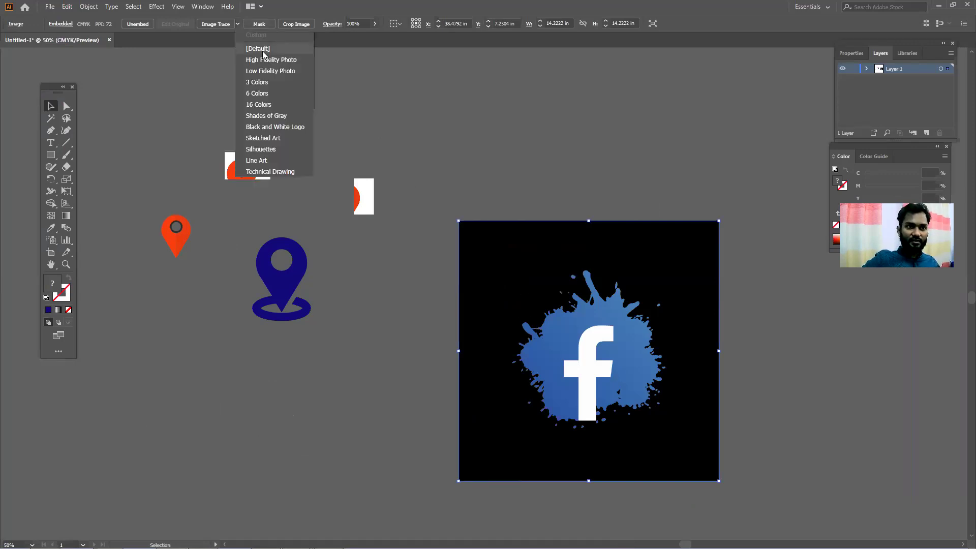
{"action": "left_click", "coordinate": [276, 101]}
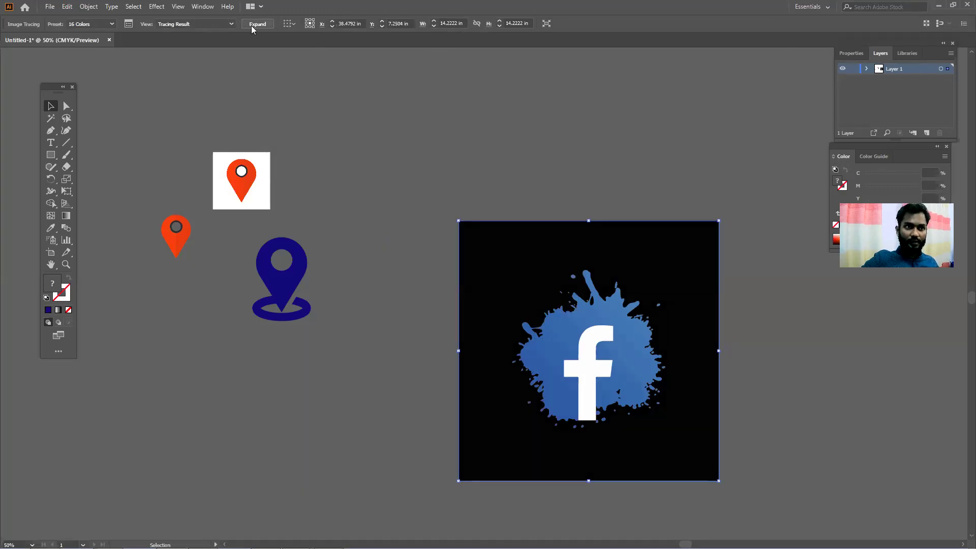
{"action": "left_click", "coordinate": [257, 24]}
{"action": "right_click", "coordinate": [647, 355]}
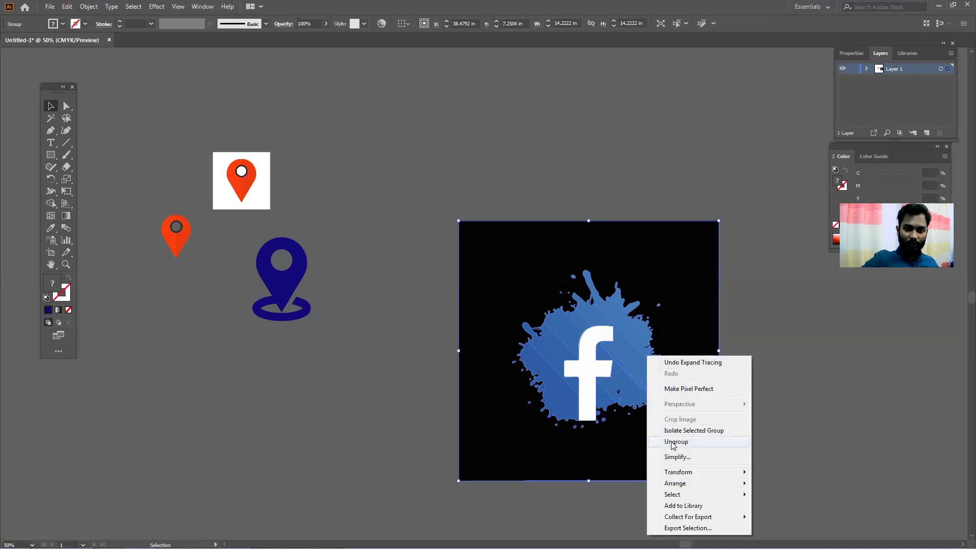
{"action": "key", "text": "Escape"}
Step: Delete the black background from the Facebook tracing and move the white f clear of the splash to its right
{"action": "left_click_drag", "start_coordinate": [716, 382], "coordinate": [840, 377]}
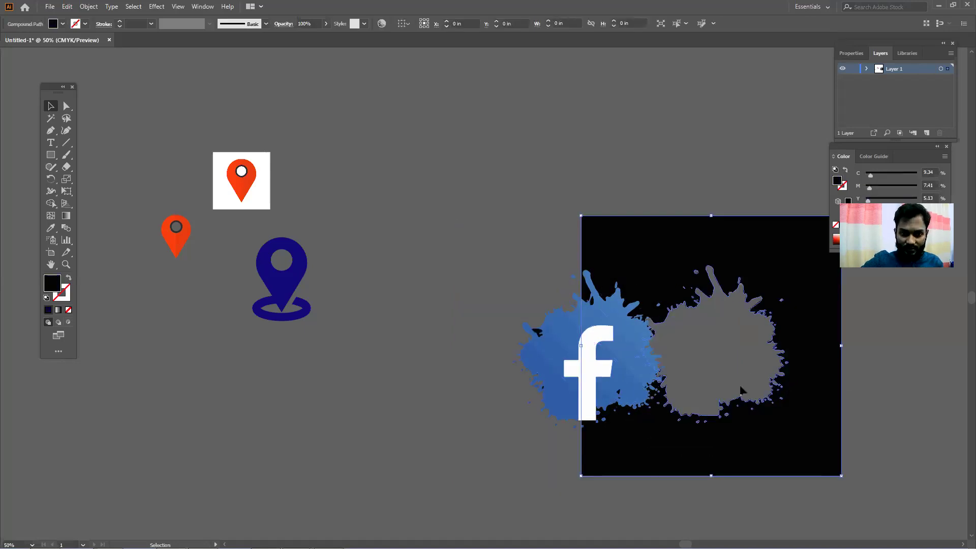
{"action": "key", "text": "Delete"}
{"action": "left_click_drag", "start_coordinate": [595, 378], "coordinate": [813, 365]}
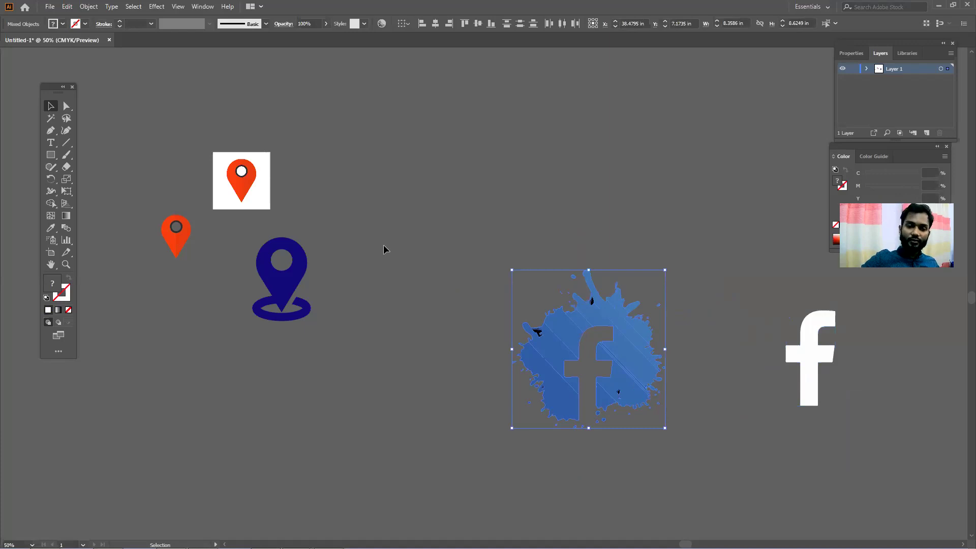
Step: Move the dark blue pin, the framed orange pin image and the orange pin's right half up and to the right
{"action": "left_click", "coordinate": [412, 278]}
{"action": "left_click_drag", "start_coordinate": [288, 282], "coordinate": [393, 219]}
{"action": "left_click_drag", "start_coordinate": [258, 199], "coordinate": [299, 171]}
{"action": "left_click_drag", "start_coordinate": [185, 229], "coordinate": [306, 209]}
{"action": "left_click", "coordinate": [445, 224]}
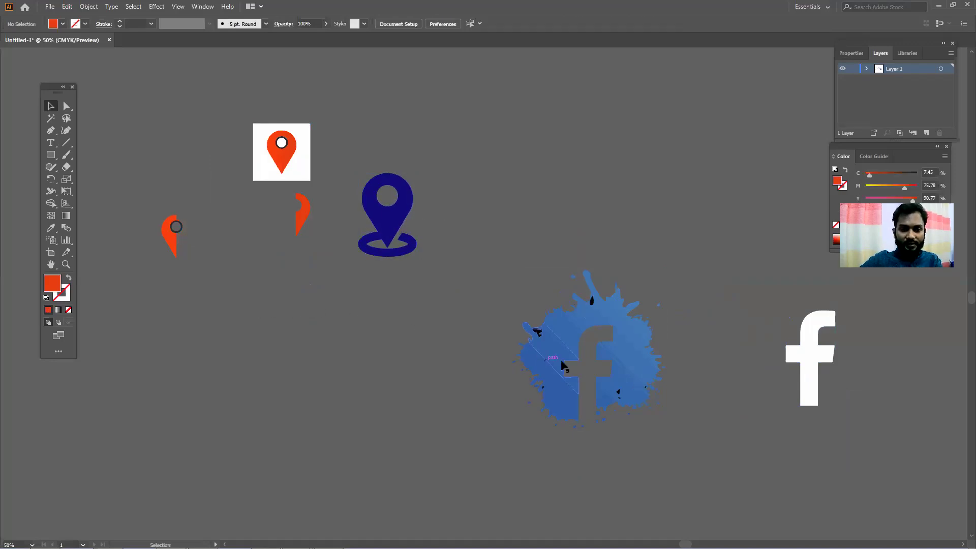
Step: Move the gray gradient pin image slightly up and left and trace it with the 16 Colors preset
{"action": "left_click_drag", "start_coordinate": [545, 261], "coordinate": [789, 147]}
{"action": "left_click_drag", "start_coordinate": [328, 307], "coordinate": [451, 310]}
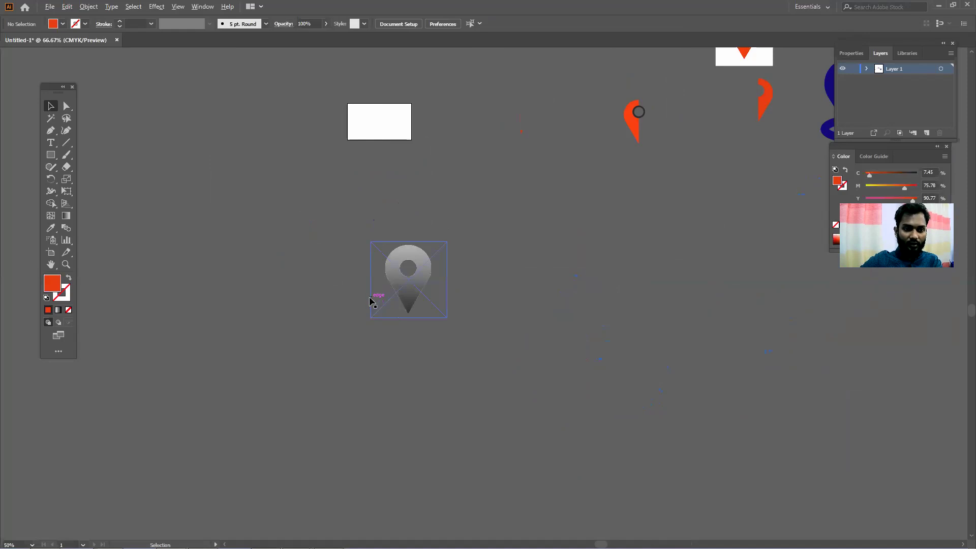
{"action": "scroll", "coordinate": [375, 298], "scroll_direction": "up", "scroll_amount": 2}
{"action": "scroll", "coordinate": [372, 293], "scroll_direction": "up", "scroll_amount": 1}
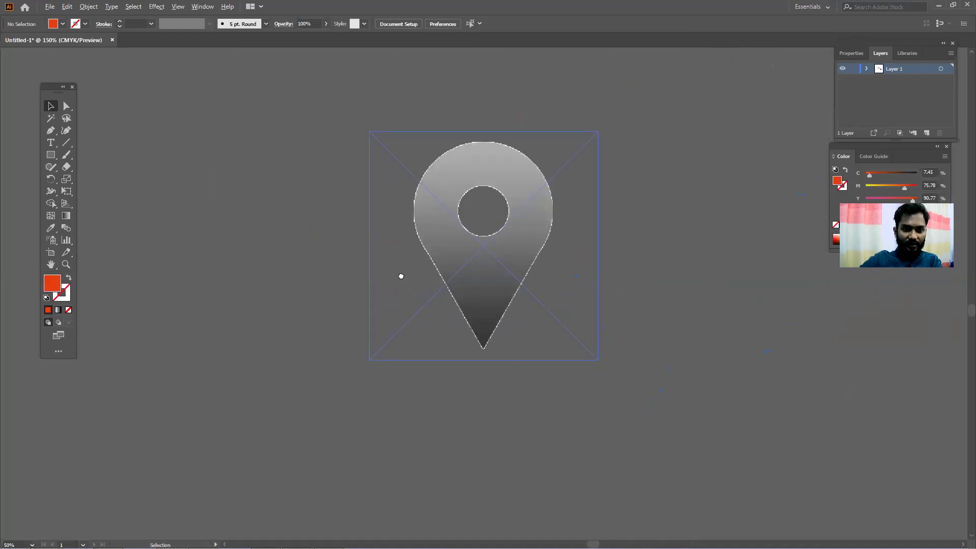
{"action": "left_click_drag", "start_coordinate": [401, 276], "coordinate": [341, 292]}
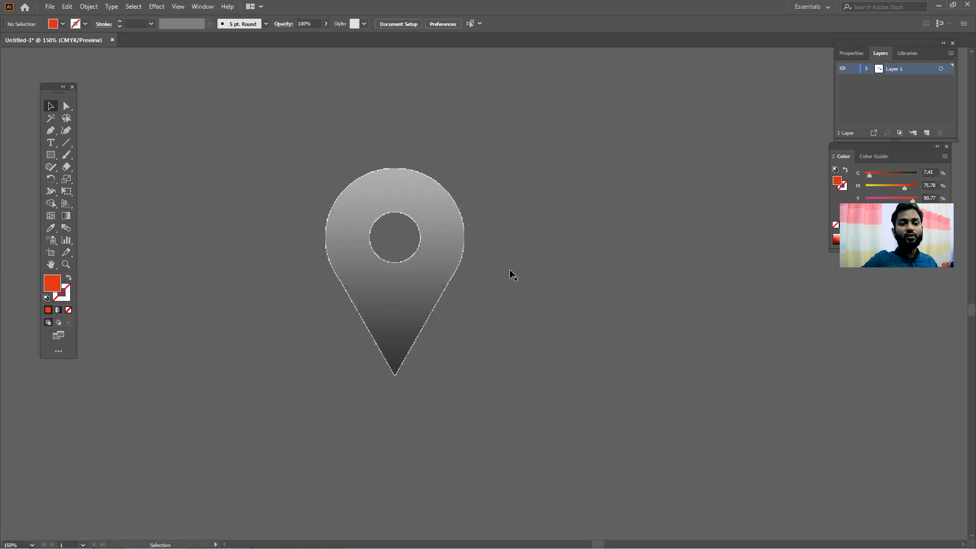
{"action": "left_click_drag", "start_coordinate": [422, 272], "coordinate": [385, 222]}
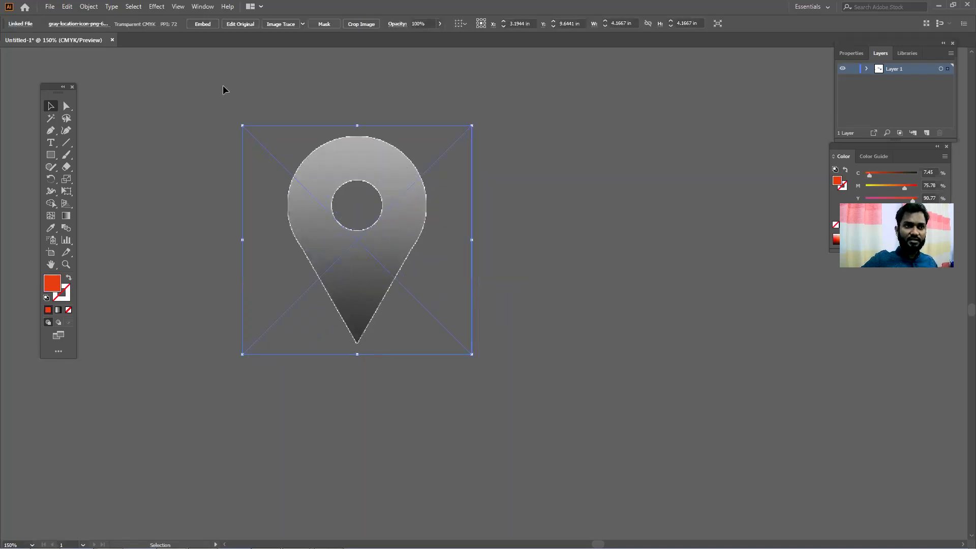
{"action": "left_click", "coordinate": [303, 25]}
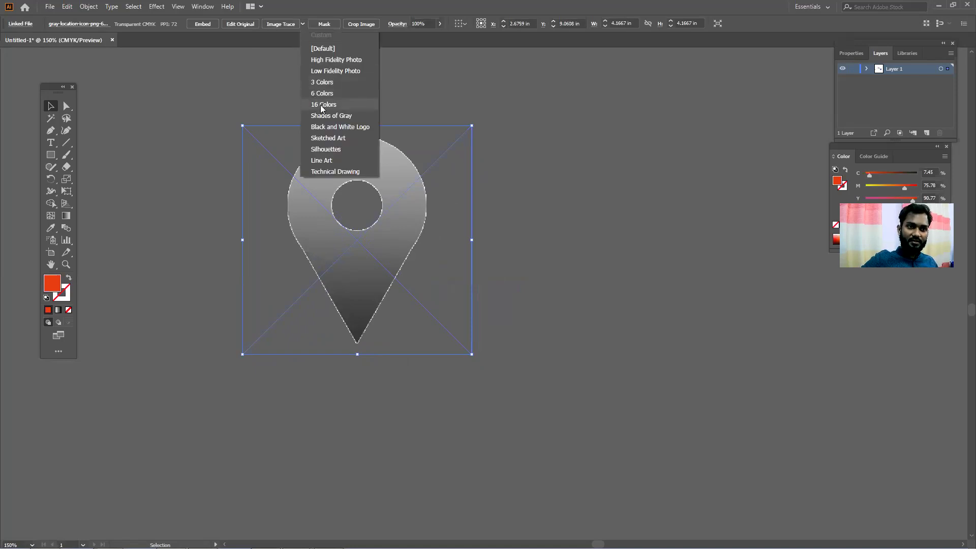
{"action": "left_click", "coordinate": [320, 105]}
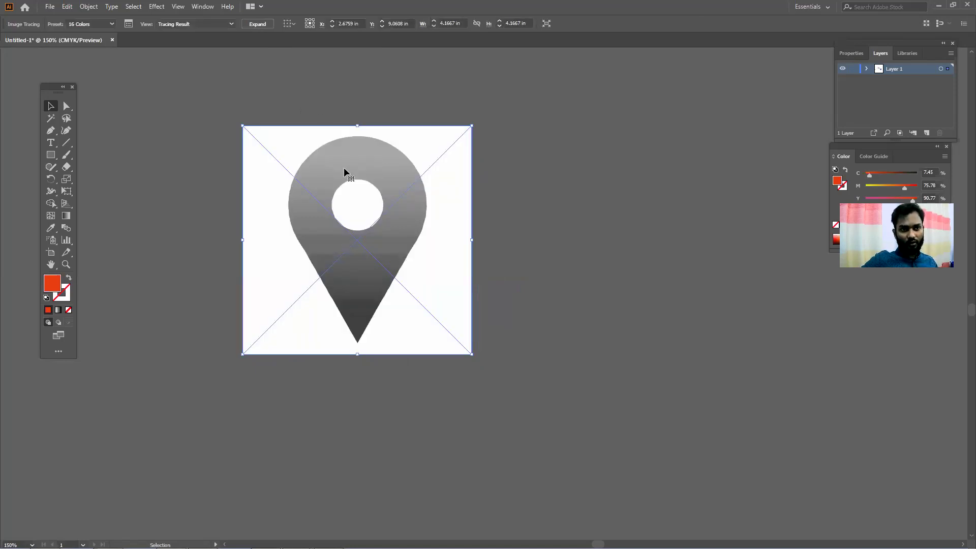
Step: Expand and ungroup the gray pin's tracing, then pull its white background and white centre circle off to the lower left
{"action": "left_click", "coordinate": [253, 23]}
{"action": "right_click", "coordinate": [373, 175]}
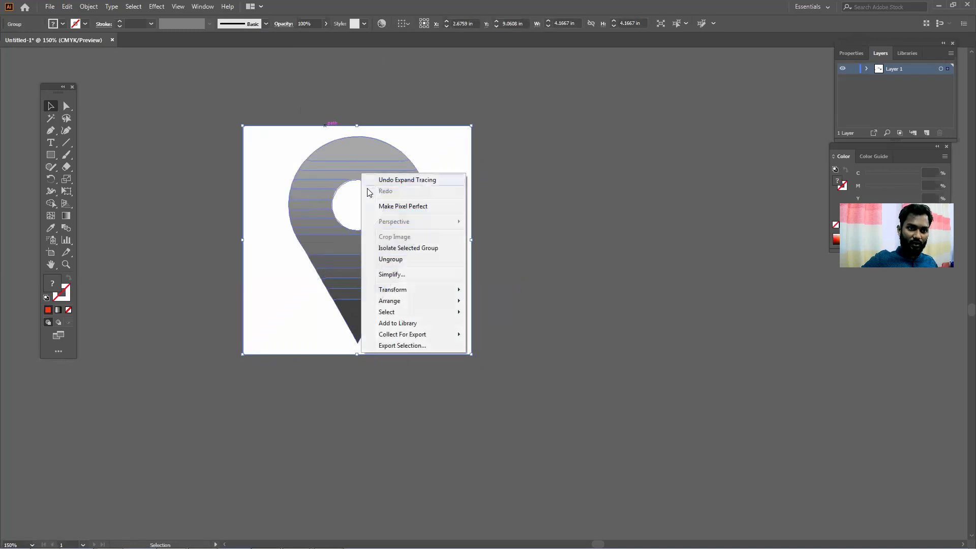
{"action": "left_click", "coordinate": [396, 257]}
{"action": "left_click_drag", "start_coordinate": [392, 337], "coordinate": [170, 480]}
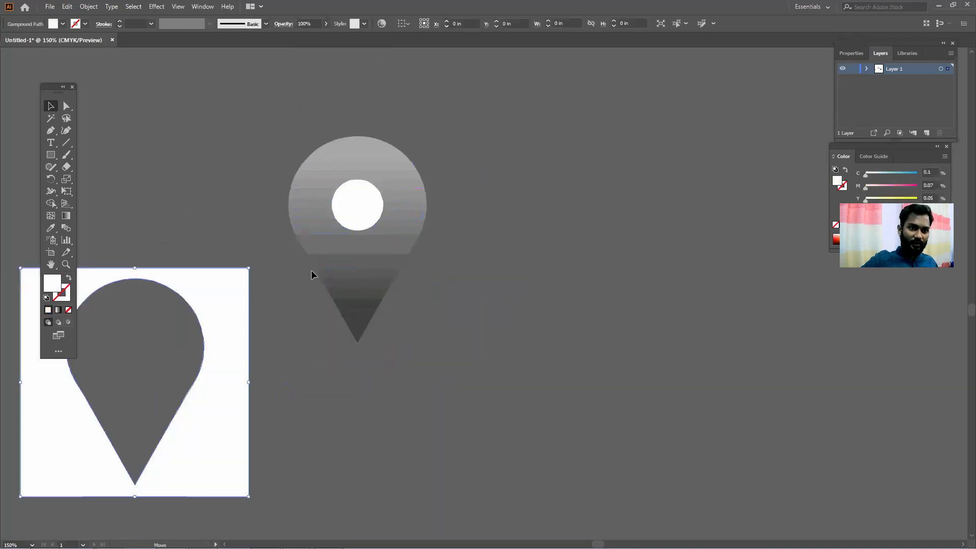
{"action": "left_click_drag", "start_coordinate": [370, 216], "coordinate": [223, 330]}
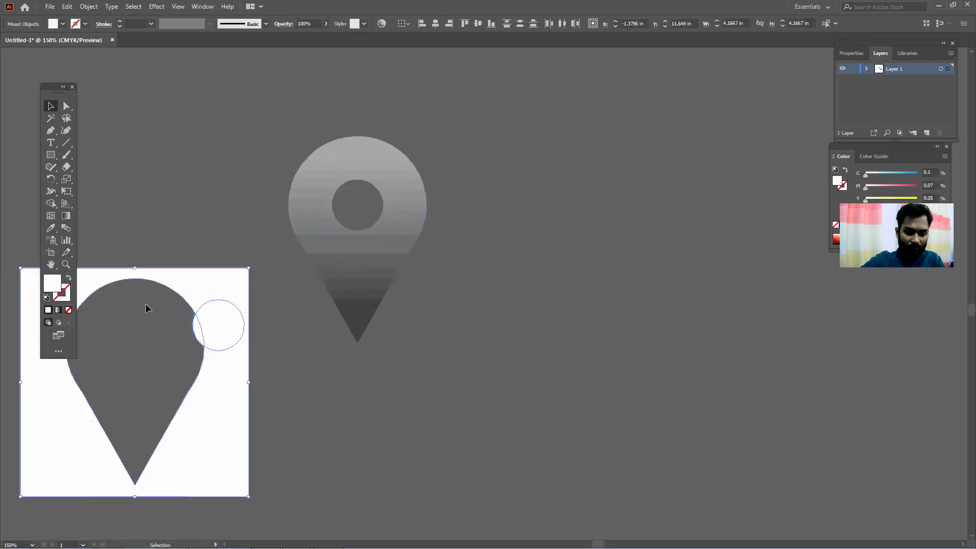
Step: Delete the white background shape and fill all remaining bands of the location pin with red (C 15, M 100, Y 90)
{"action": "key", "text": "Delete"}
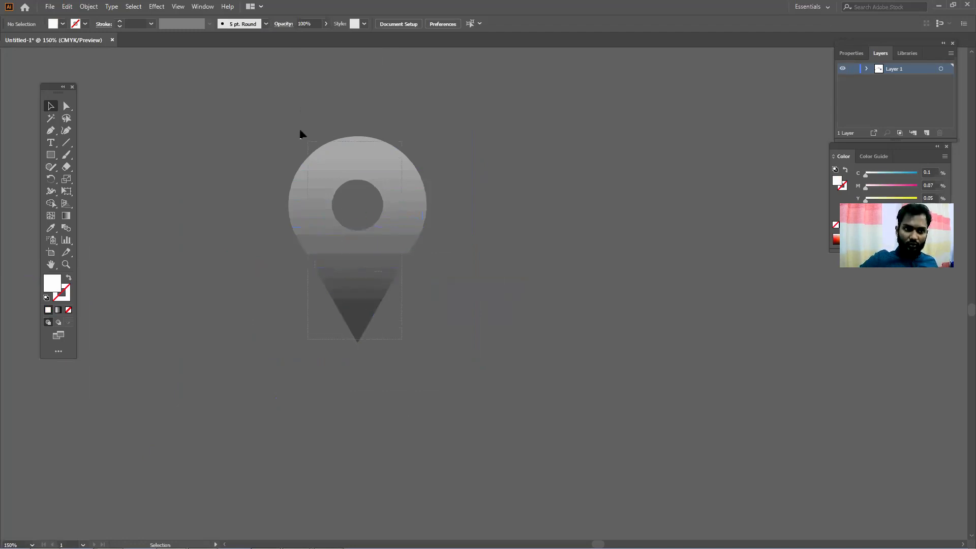
{"action": "key", "text": "ctrl+a"}
{"action": "left_click", "coordinate": [62, 24]}
{"action": "left_click", "coordinate": [63, 48]}
{"action": "left_click", "coordinate": [71, 48]}
{"action": "left_click", "coordinate": [77, 41]}
Step: Move the pin's tip and several lower bands apart as separate pieces
{"action": "left_click", "coordinate": [401, 309]}
{"action": "left_click_drag", "start_coordinate": [367, 315], "coordinate": [304, 324]}
{"action": "left_click_drag", "start_coordinate": [359, 294], "coordinate": [424, 322]}
{"action": "left_click_drag", "start_coordinate": [358, 273], "coordinate": [458, 290]}
{"action": "left_click_drag", "start_coordinate": [386, 247], "coordinate": [478, 202]}
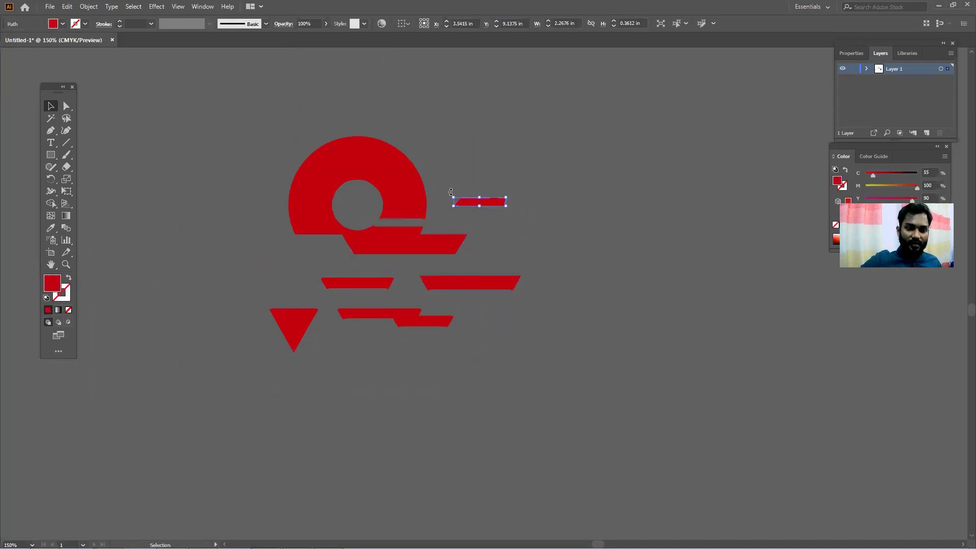
Step: Undo the band moves, the red fill and the background deletion, then delete all artwork and restore it
{"action": "key", "text": "ctrl+z"}
{"action": "key", "text": "ctrl+z"}
{"action": "key", "text": "ctrl+z"}
{"action": "key", "text": "ctrl+z"}
{"action": "key", "text": "ctrl+z"}
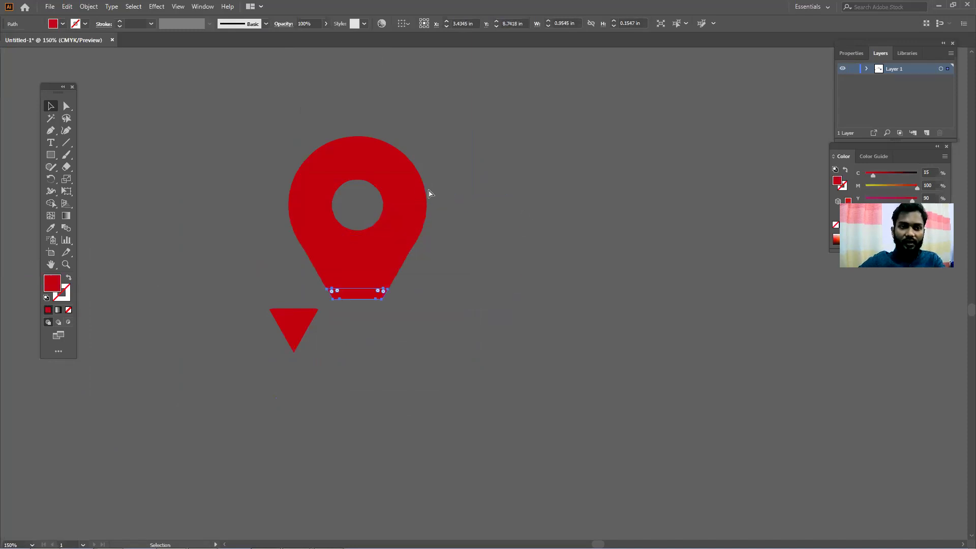
{"action": "key", "text": "ctrl+z"}
{"action": "key", "text": "ctrl+z"}
{"action": "key", "text": "ctrl+z"}
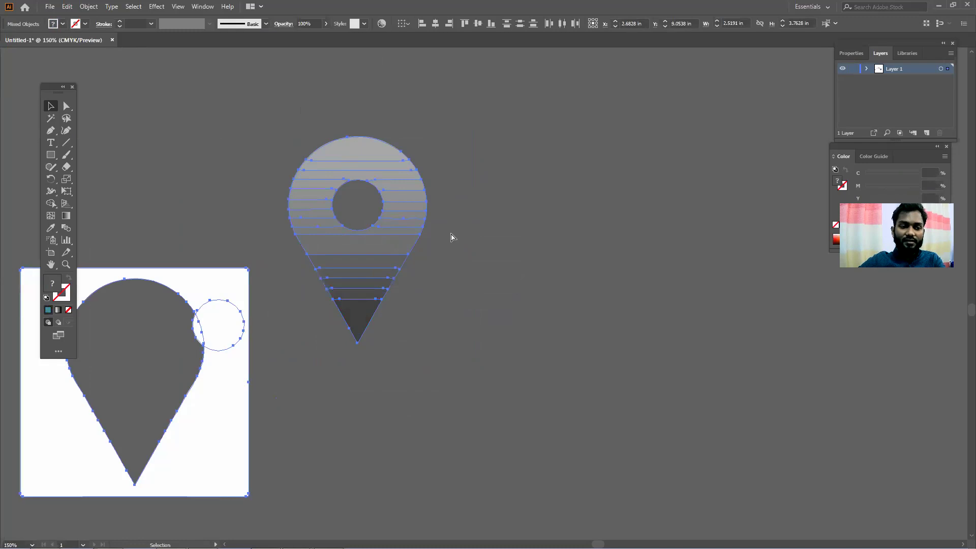
{"action": "key", "text": "Delete"}
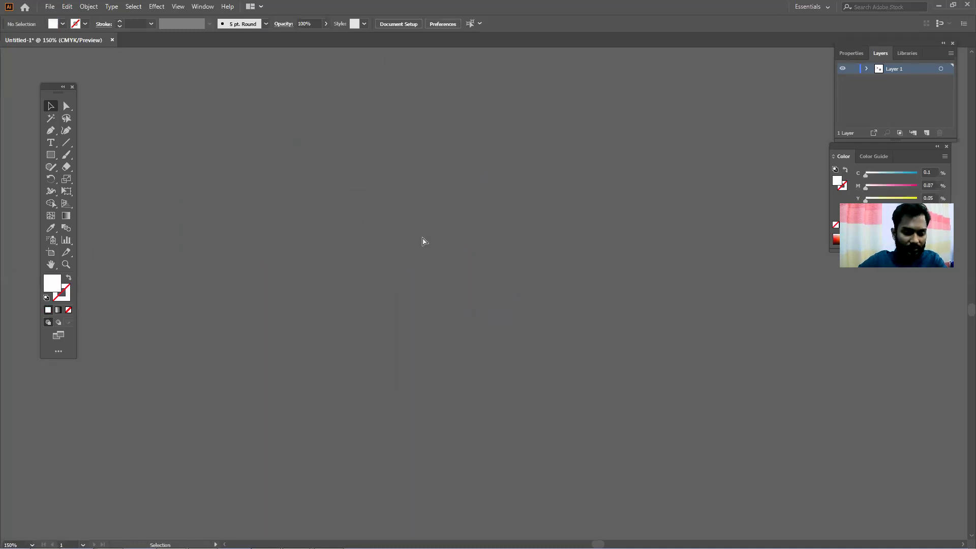
{"action": "key", "text": "ctrl+z"}
Step: Delete the white background shape and the leftover white circle, keeping only the grey banded pin
{"action": "left_click", "coordinate": [491, 397]}
{"action": "left_click_drag", "start_coordinate": [374, 423], "coordinate": [144, 398]}
{"action": "key", "text": "Delete"}
{"action": "left_click", "coordinate": [224, 331]}
{"action": "key", "text": "Delete"}
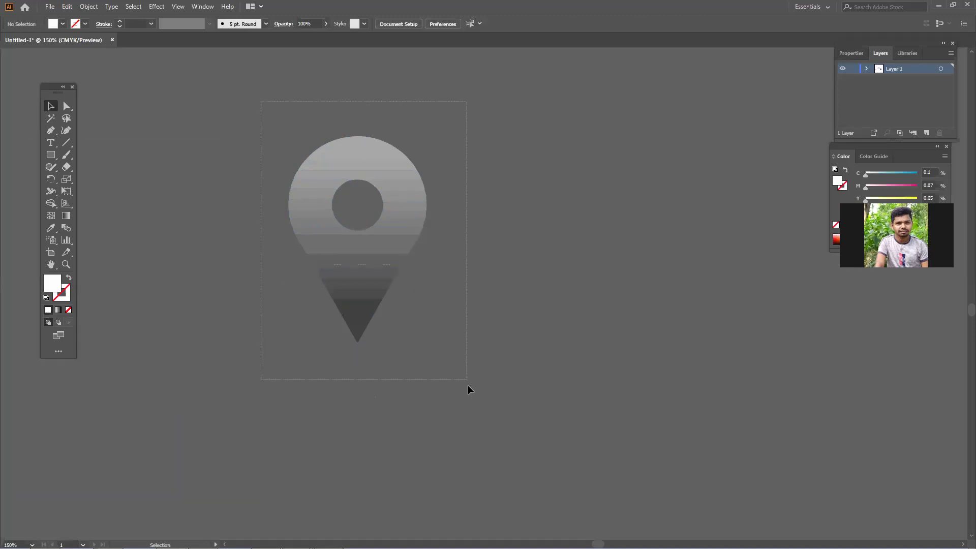
Step: Merge all bands of the pin with Pathfinder Unite and move the resulting pin down and to the left
{"action": "key", "text": "ctrl+a"}
{"action": "left_click_drag", "start_coordinate": [881, 153], "coordinate": [859, 335]}
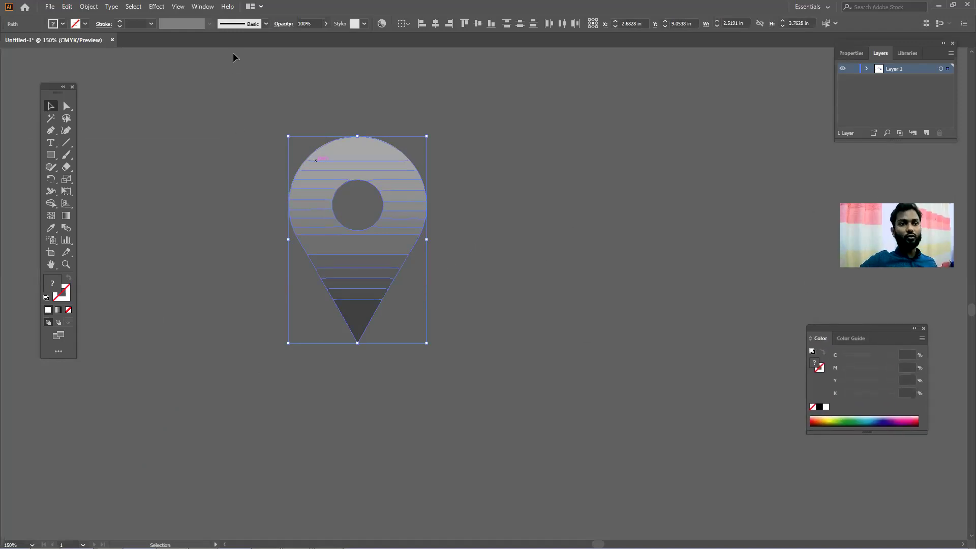
{"action": "left_click", "coordinate": [202, 6]}
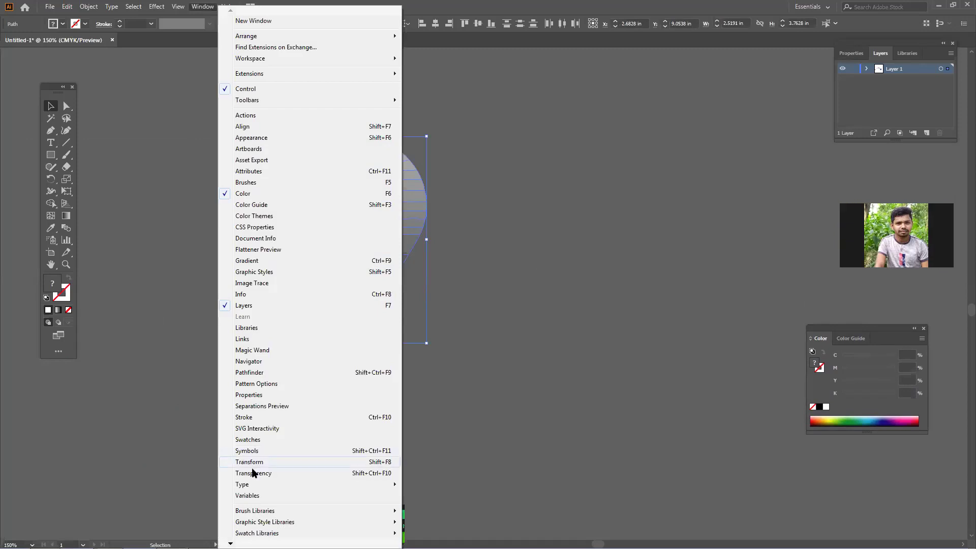
{"action": "left_click", "coordinate": [250, 372]}
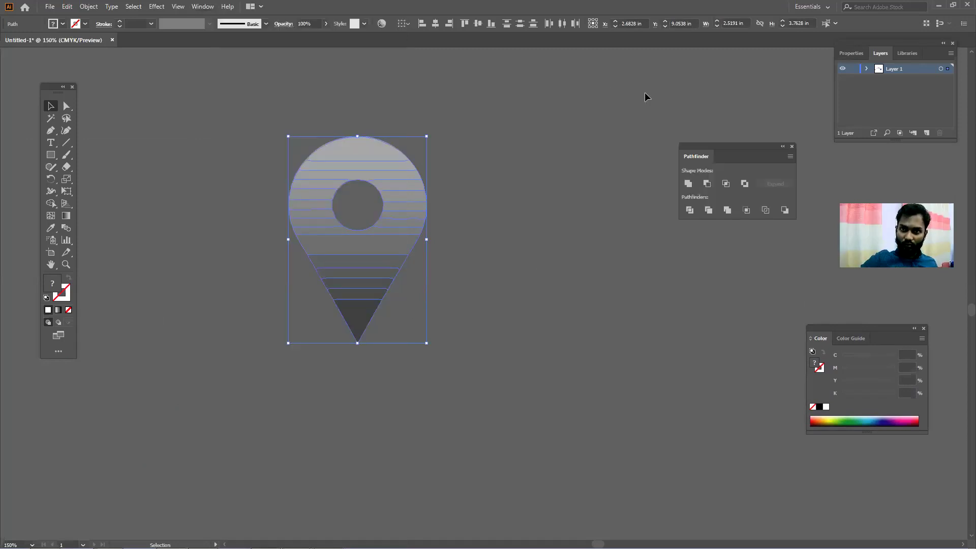
{"action": "left_click_drag", "start_coordinate": [721, 147], "coordinate": [719, 116]}
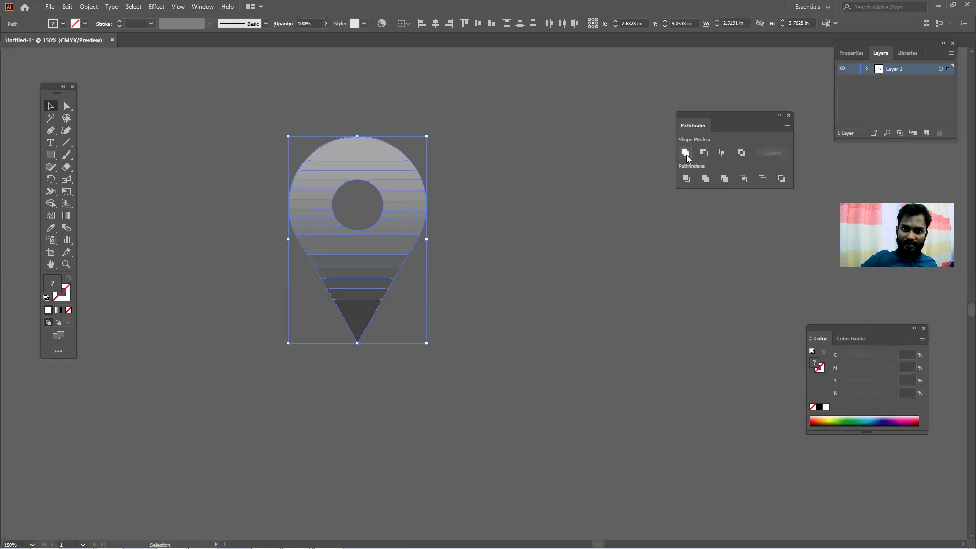
{"action": "left_click", "coordinate": [685, 153]}
{"action": "left_click_drag", "start_coordinate": [425, 249], "coordinate": [356, 278]}
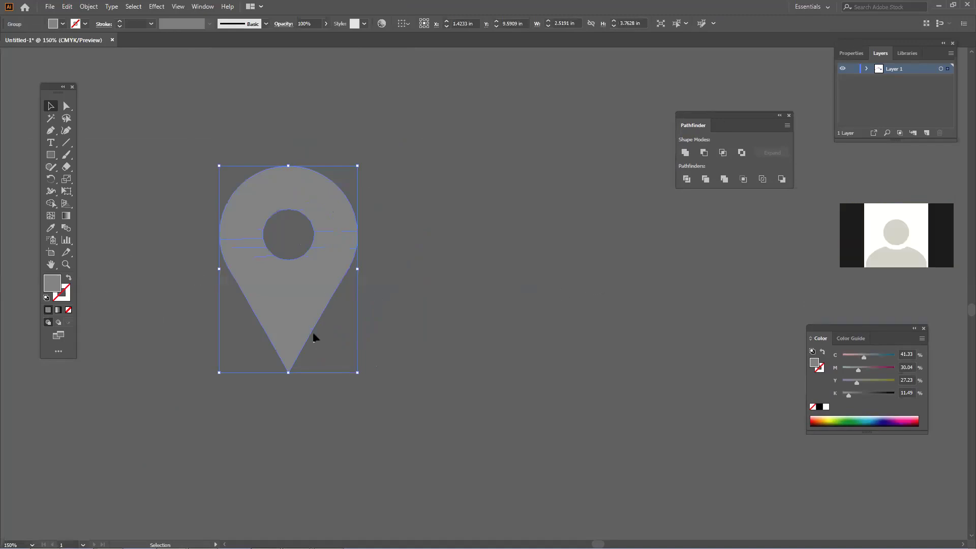
Step: Undo the pin's move and the Unite merge to restore the separate grey bands
{"action": "key", "text": "a"}
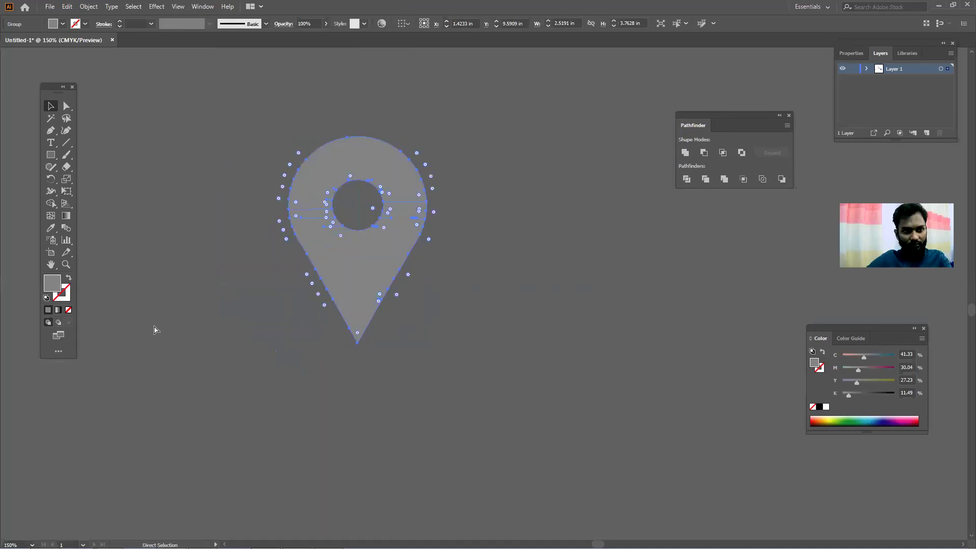
{"action": "key", "text": "v"}
{"action": "key", "text": "ctrl+shift+g"}
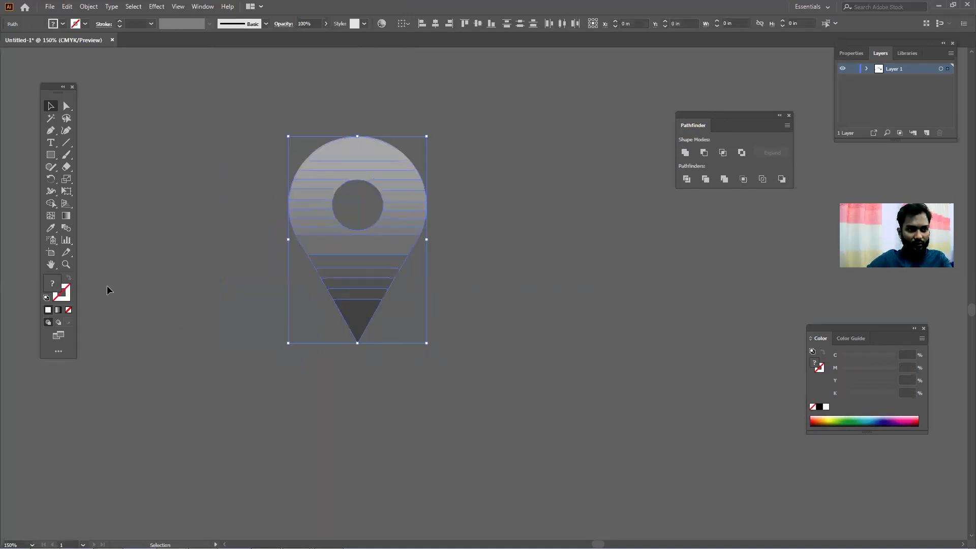
Step: Merge the pin's bands into one white shape with the Shape Builder tool and move it slightly down and left
{"action": "left_click", "coordinate": [50, 204]}
{"action": "mouse_move", "coordinate": [333, 161]}
{"action": "left_mouse_down"}
{"action": "mouse_move", "coordinate": [316, 192]}
{"action": "mouse_move", "coordinate": [355, 322]}
{"action": "mouse_move", "coordinate": [416, 221]}
{"action": "mouse_move", "coordinate": [363, 157]}
{"action": "mouse_move", "coordinate": [331, 204]}
{"action": "left_mouse_up"}
{"action": "key", "text": "v"}
{"action": "left_click", "coordinate": [349, 221]}
{"action": "left_click_drag", "start_coordinate": [350, 237], "coordinate": [305, 261]}
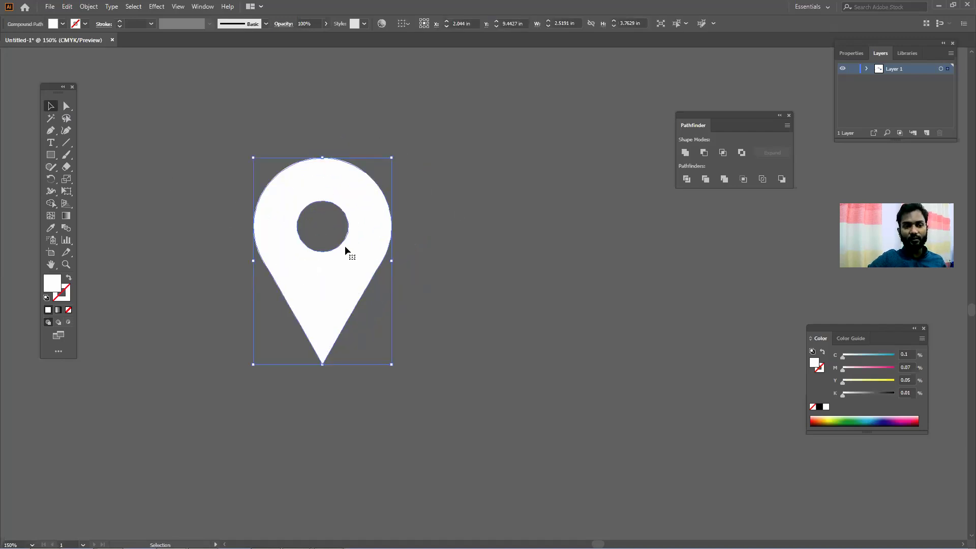
{"action": "left_click_drag", "start_coordinate": [345, 284], "coordinate": [344, 269]}
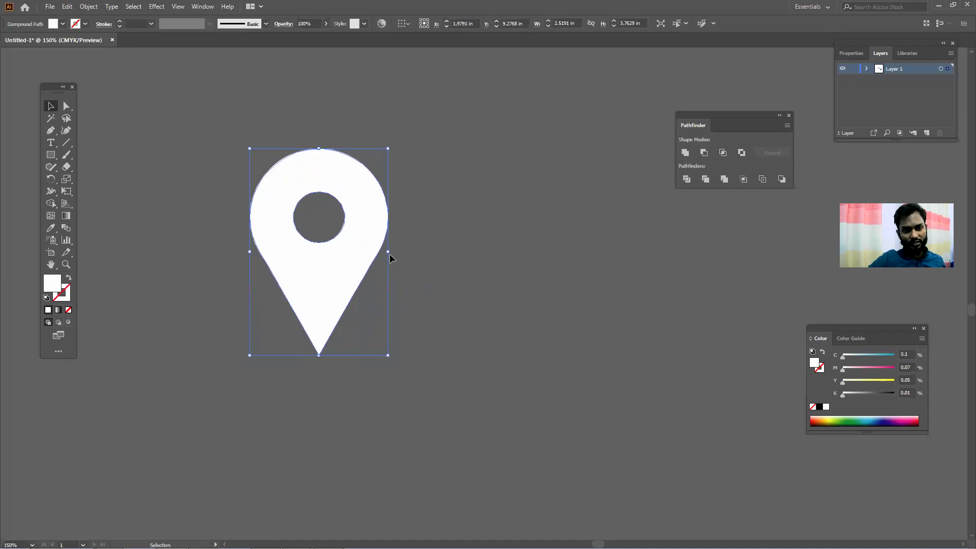
Step: Fill the merged pin with purple (C 71.37, M 93.33, Y 0, K 0) and shift it to the left
{"action": "left_click", "coordinate": [436, 261]}
{"action": "left_click", "coordinate": [262, 236]}
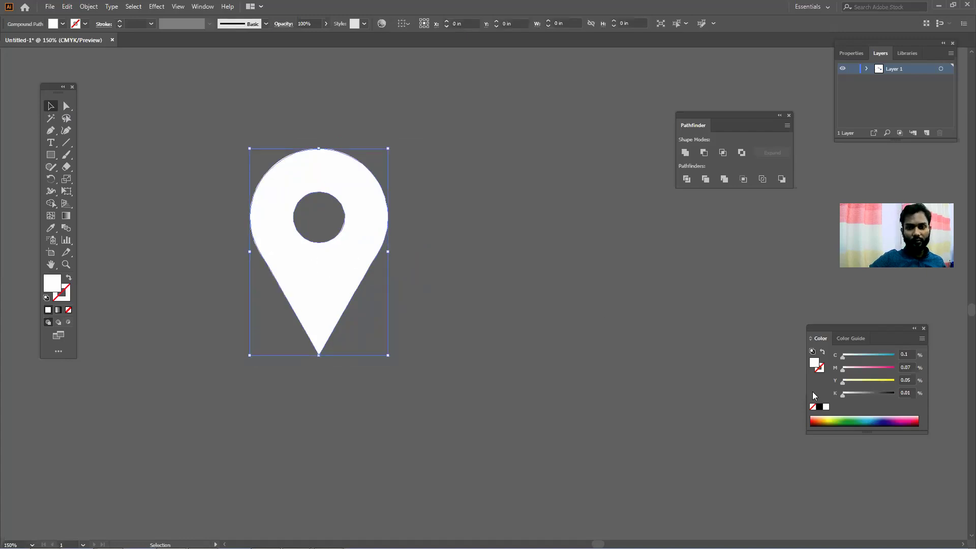
{"action": "left_click_drag", "start_coordinate": [825, 417], "coordinate": [890, 416]}
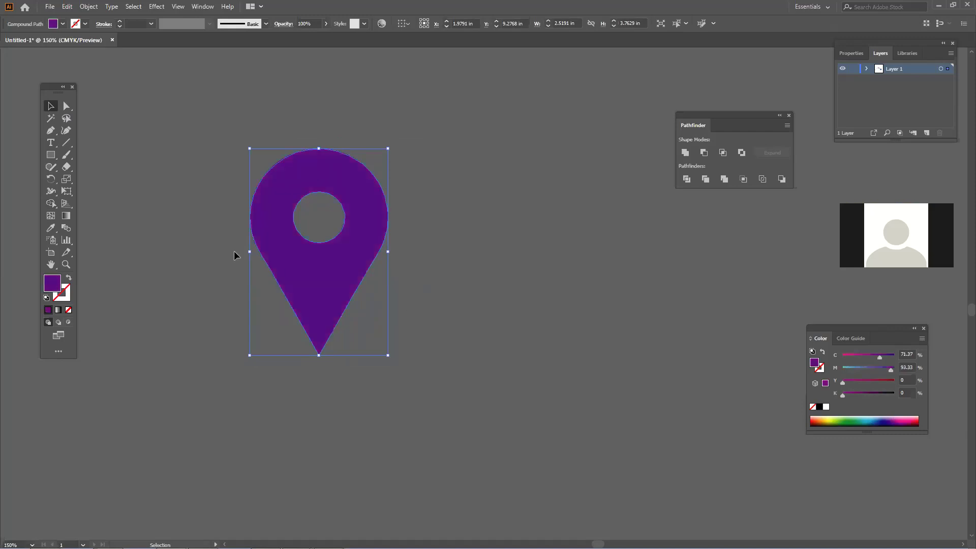
{"action": "left_click", "coordinate": [424, 282]}
{"action": "left_click_drag", "start_coordinate": [346, 260], "coordinate": [315, 257]}
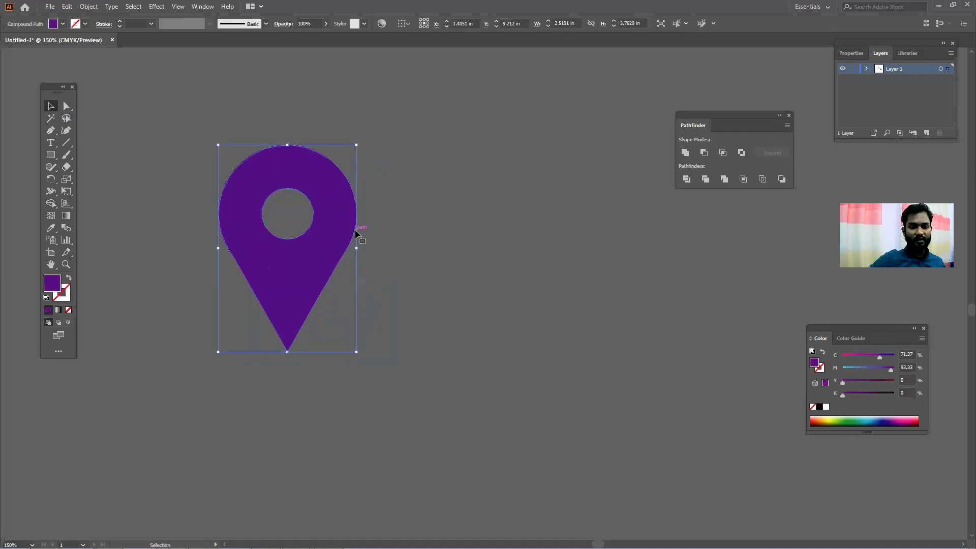
Step: Run the Shape Builder across the purple pin again, shift the pin slightly left and deselect it
{"action": "left_click", "coordinate": [51, 203]}
{"action": "mouse_move", "coordinate": [275, 260]}
{"action": "left_mouse_down"}
{"action": "mouse_move", "coordinate": [239, 219]}
{"action": "mouse_move", "coordinate": [247, 176]}
{"action": "left_mouse_up"}
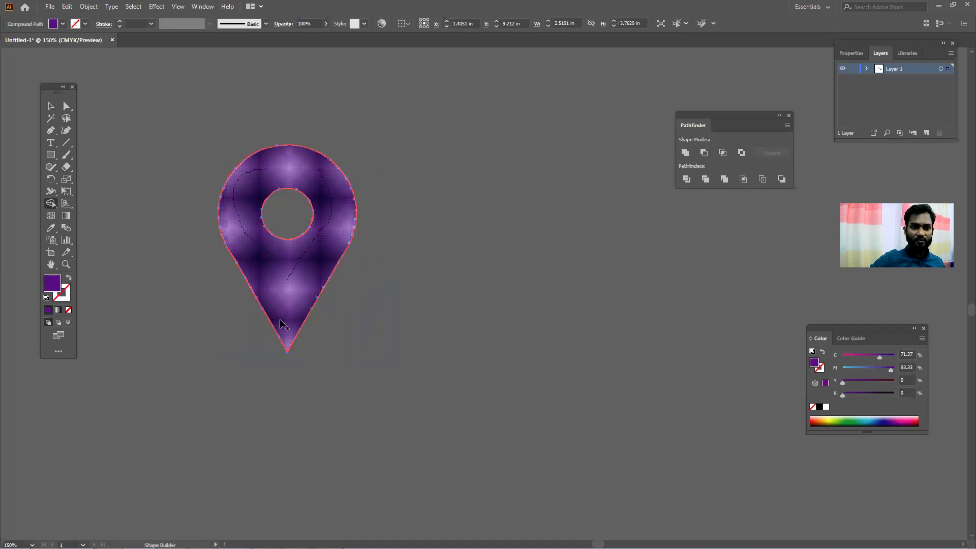
{"action": "left_click_drag", "start_coordinate": [281, 323], "coordinate": [233, 224]}
{"action": "left_click", "coordinate": [51, 106]}
{"action": "left_click_drag", "start_coordinate": [293, 261], "coordinate": [280, 257]}
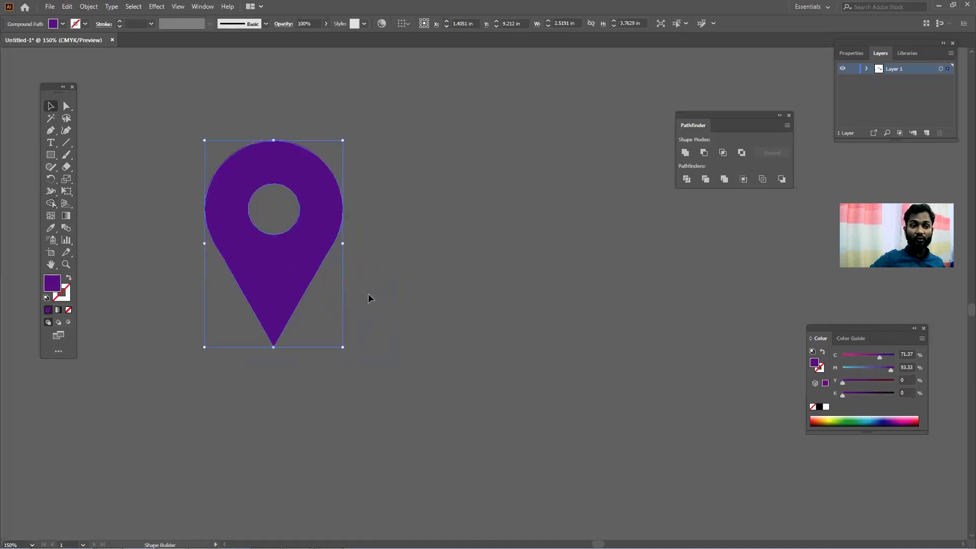
{"action": "left_click", "coordinate": [368, 294]}
{"action": "left_click", "coordinate": [307, 262]}
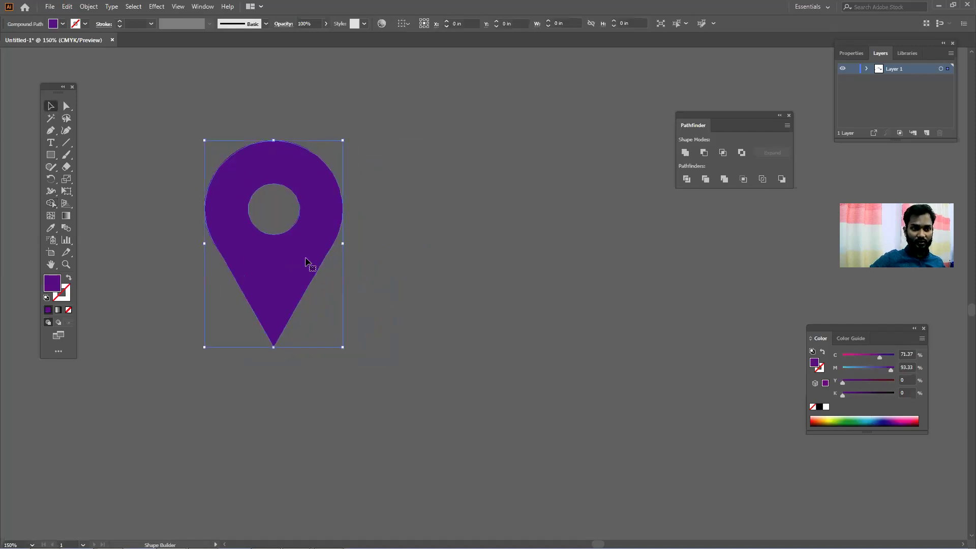
{"action": "left_click", "coordinate": [386, 259]}
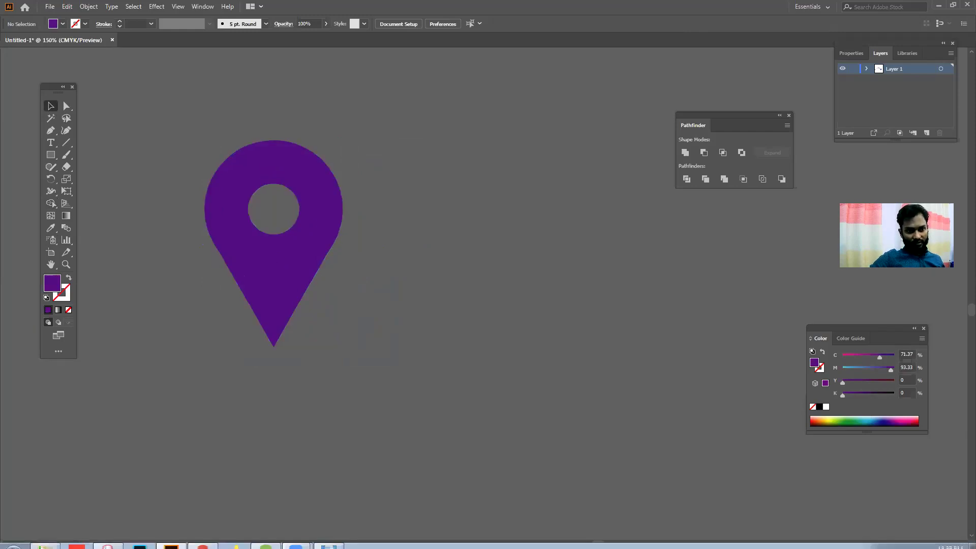
Step: Examine the outer edge and inner hole outline of the purple pin up close
{"action": "scroll", "coordinate": [216, 227], "scroll_direction": "up", "scroll_amount": 3}
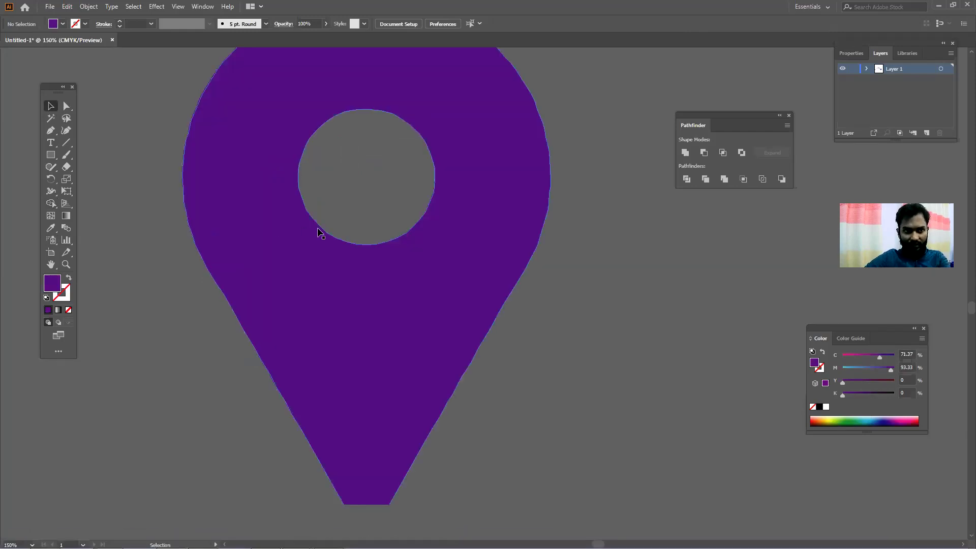
{"action": "scroll", "coordinate": [319, 232], "scroll_direction": "up", "scroll_amount": 4}
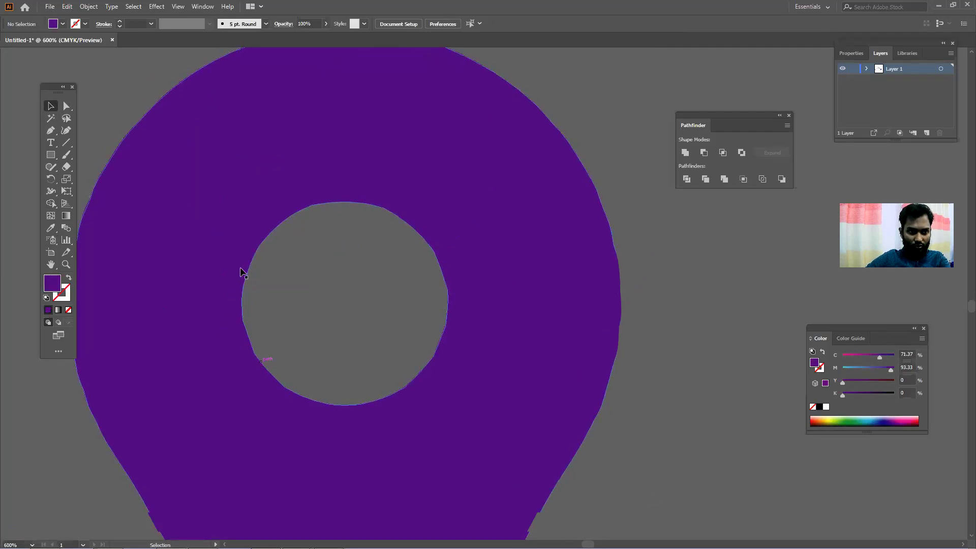
{"action": "left_click_drag", "start_coordinate": [248, 266], "coordinate": [320, 316]}
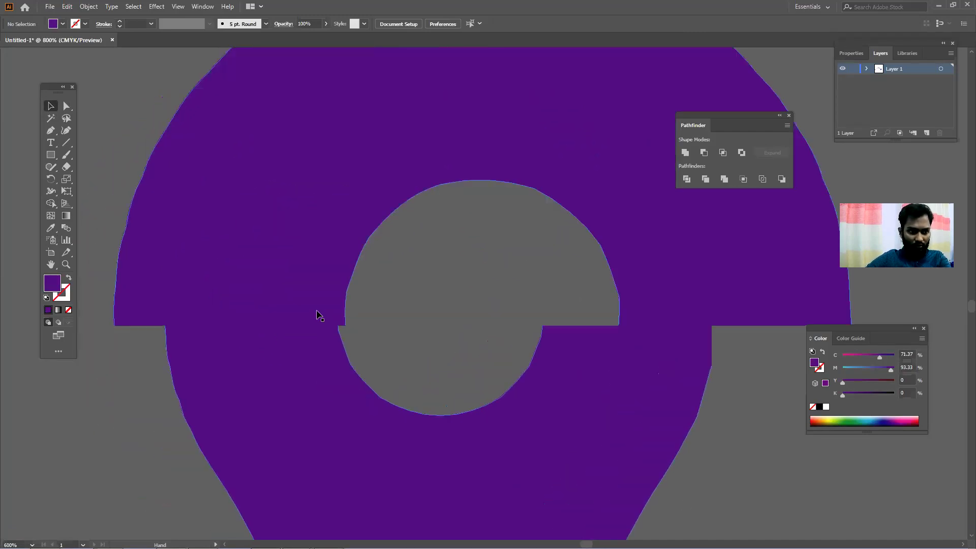
{"action": "scroll", "coordinate": [381, 311], "scroll_direction": "up", "scroll_amount": 2}
{"action": "left_click_drag", "start_coordinate": [381, 311], "coordinate": [206, 378]}
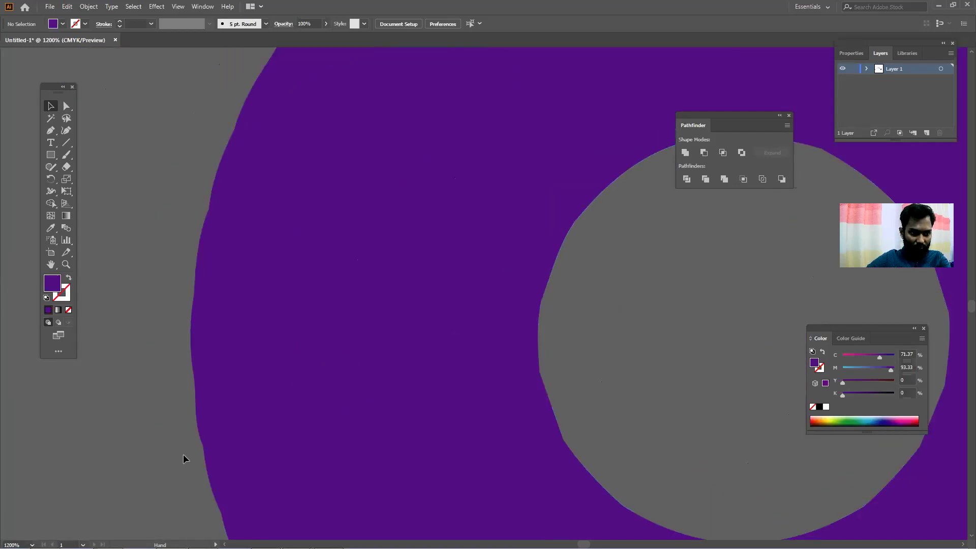
{"action": "scroll", "coordinate": [213, 256], "scroll_direction": "down", "scroll_amount": 3}
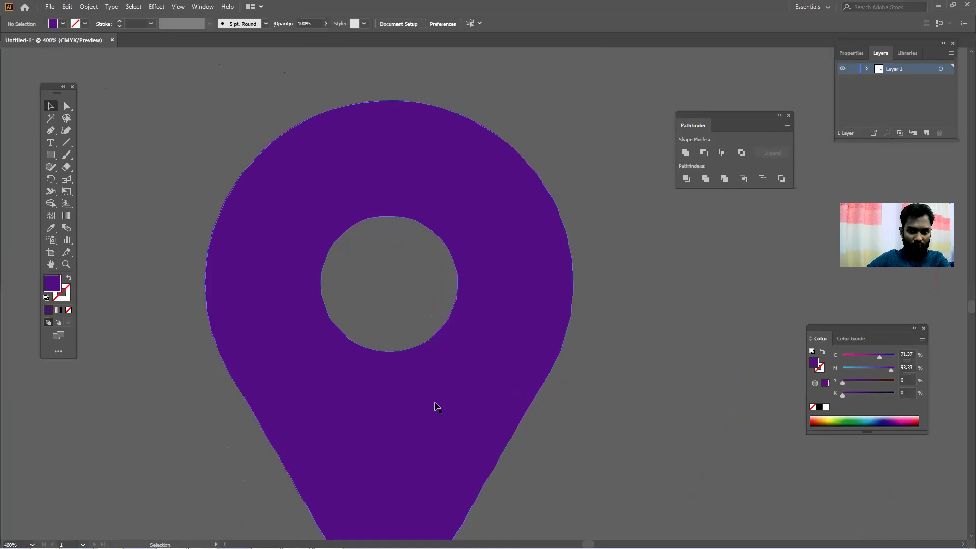
{"action": "scroll", "coordinate": [435, 405], "scroll_direction": "down", "scroll_amount": 3}
{"action": "scroll", "coordinate": [429, 407], "scroll_direction": "down", "scroll_amount": 2}
Step: Switch to the Chrome browser and search Google Images for "insta icon png"
{"action": "mouse_move", "coordinate": [120, 532]}
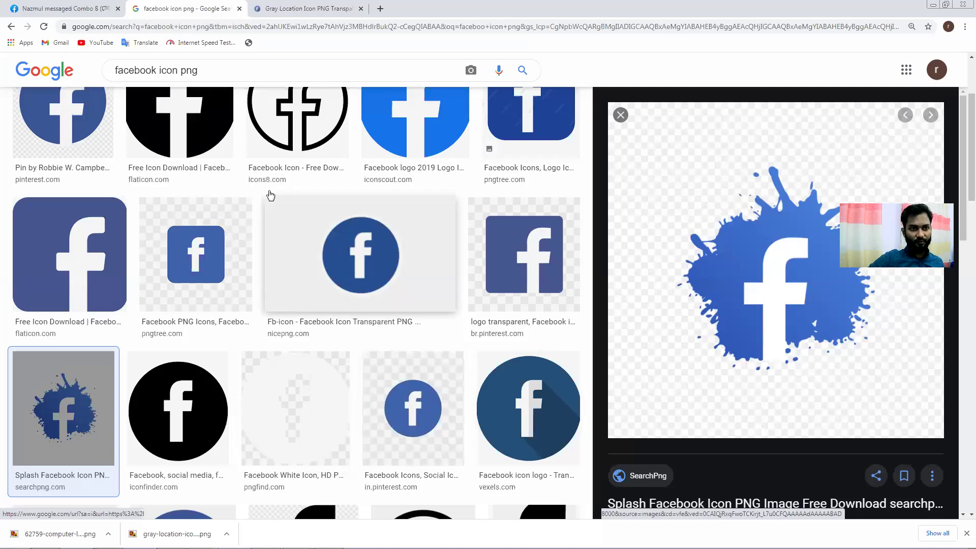
{"action": "double_click", "coordinate": [147, 70]}
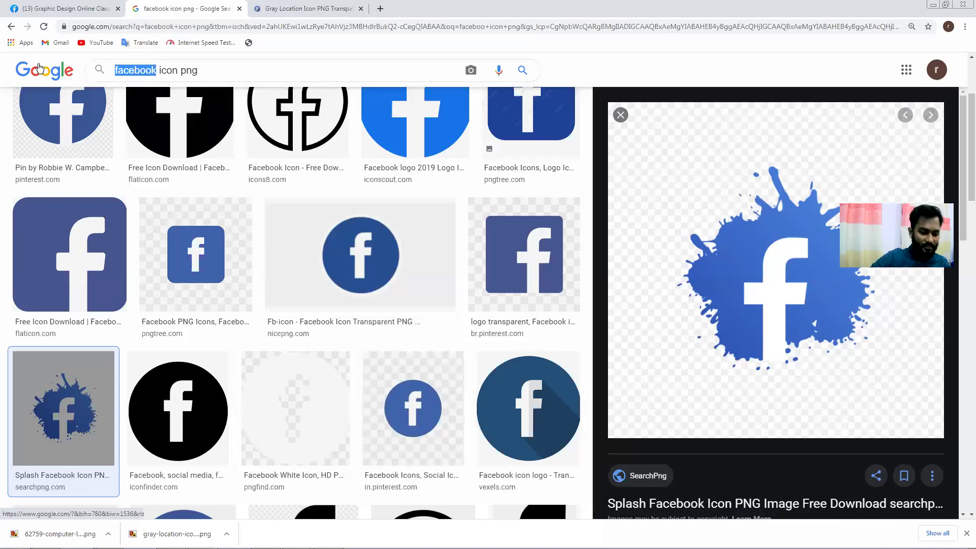
{"action": "type", "text": "ins"}
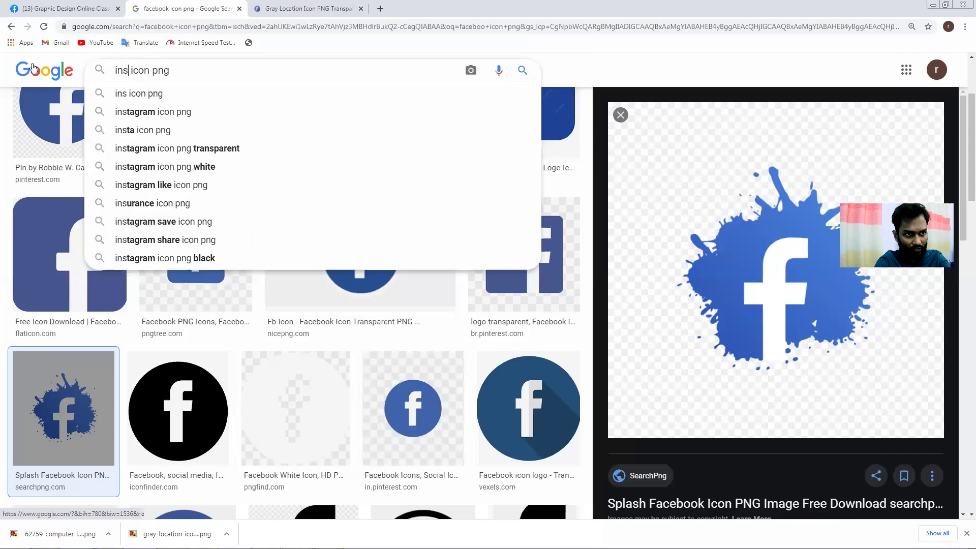
{"action": "key", "text": "Down"}
{"action": "key", "text": "Down"}
{"action": "key", "text": "Down"}
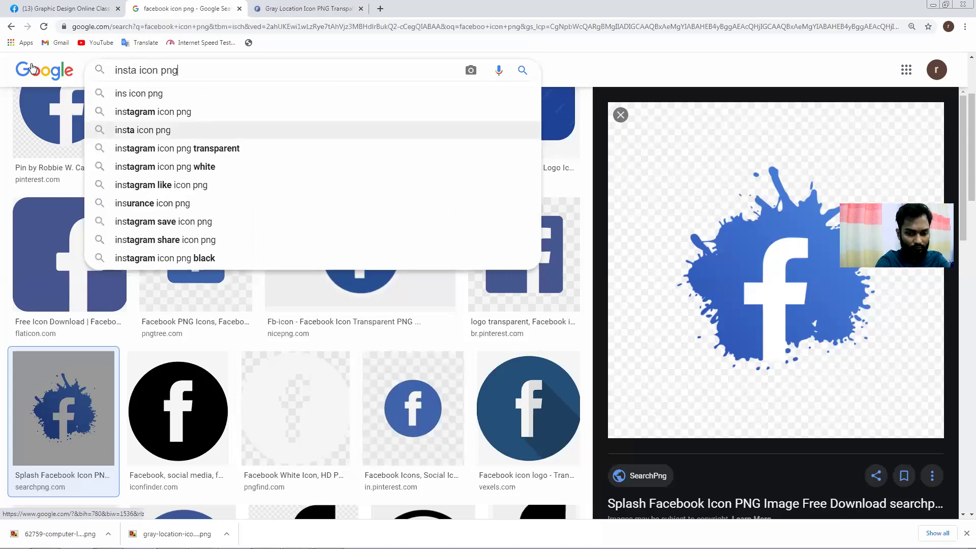
{"action": "key", "text": "Return"}
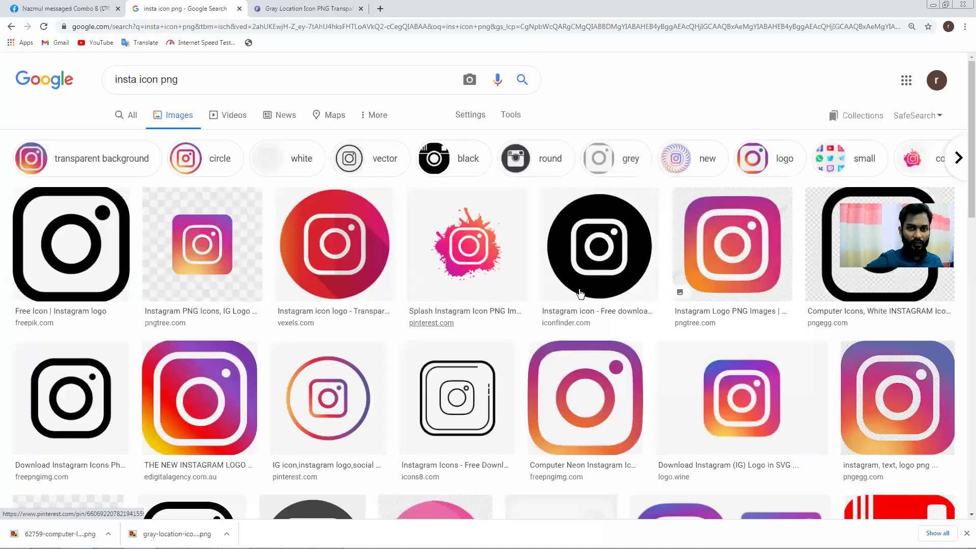
Step: Open the "THE NEW INSTAGRAM LOGO 2020 PNG" result and save its image to the Desktop as instagram-logo-svg-vector-for-print in SVG format
{"action": "left_click", "coordinate": [178, 399]}
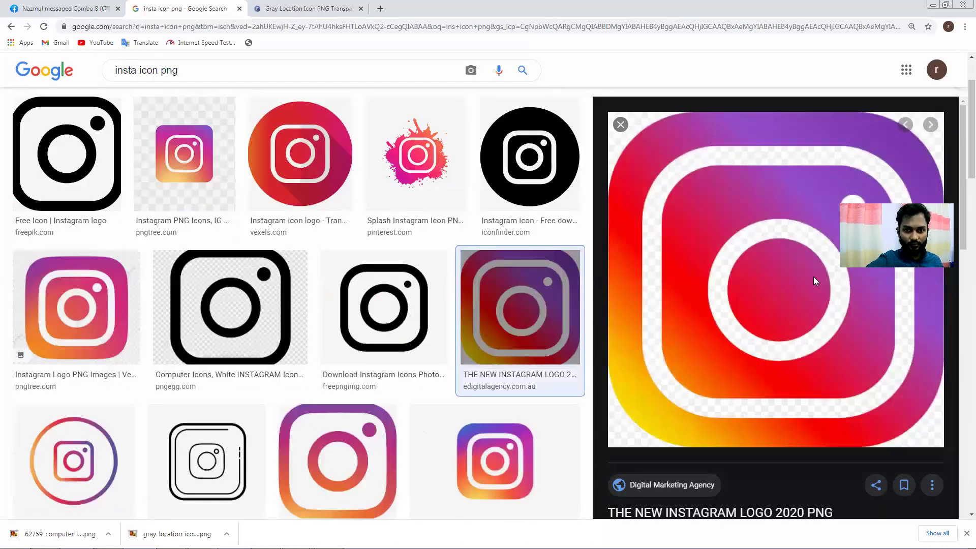
{"action": "right_click", "coordinate": [768, 166]}
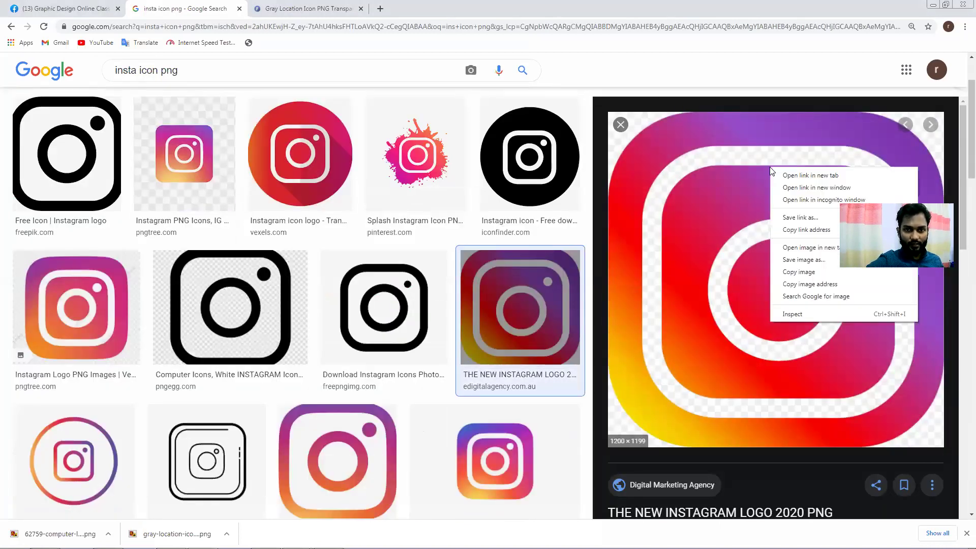
{"action": "left_click", "coordinate": [806, 265]}
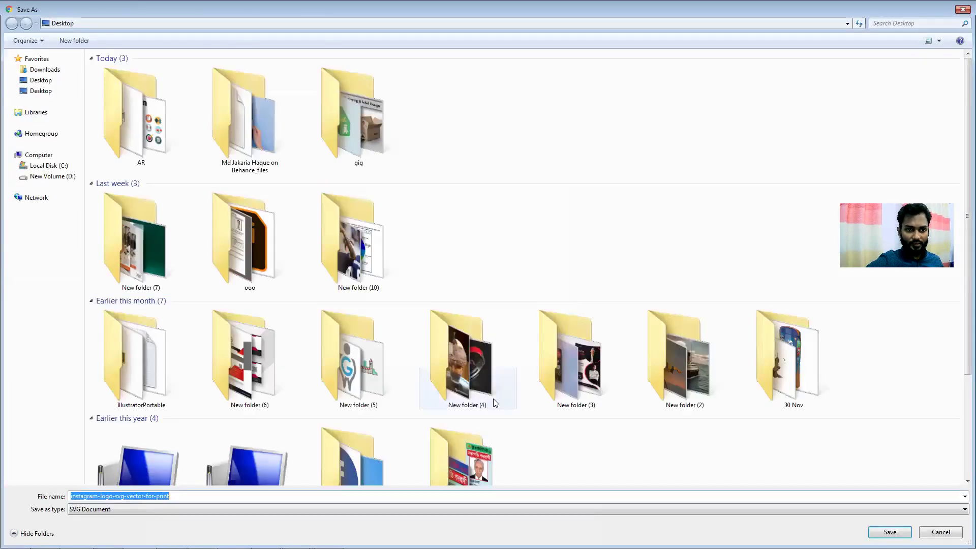
{"action": "left_click", "coordinate": [890, 531]}
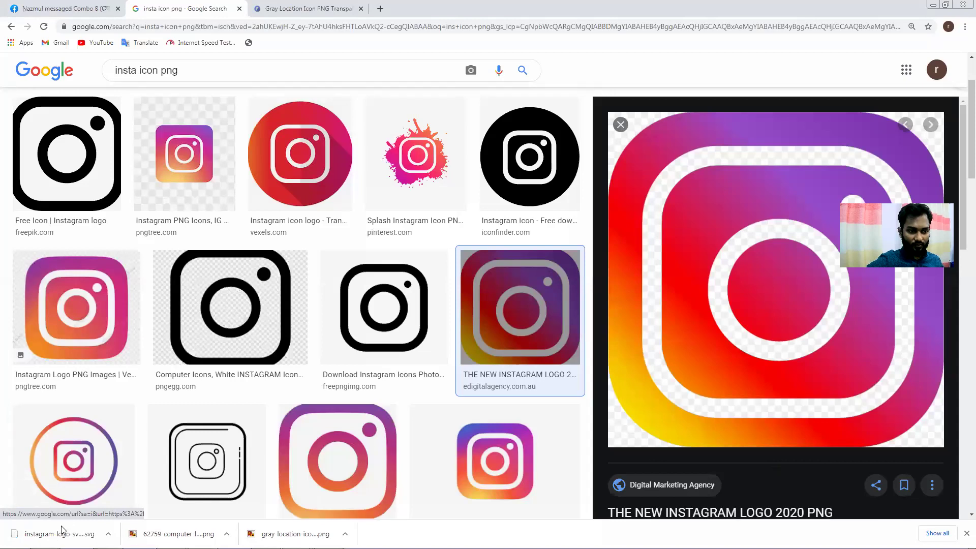
Step: Open the downloaded Instagram logo SVG in Illustrator and move the embedded logo image off the artboard
{"action": "left_click_drag", "start_coordinate": [60, 533], "coordinate": [283, 366]}
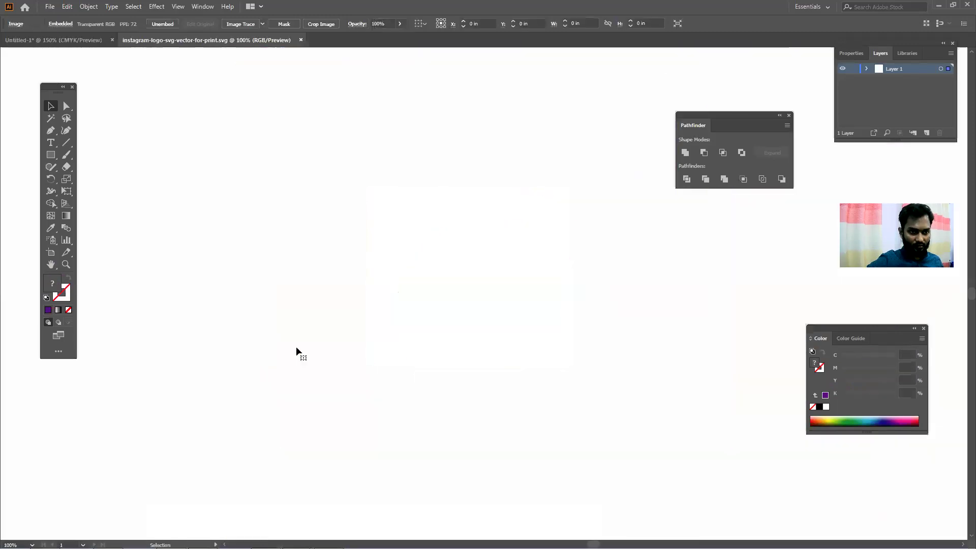
{"action": "scroll", "coordinate": [275, 257], "scroll_direction": "down", "scroll_amount": 2}
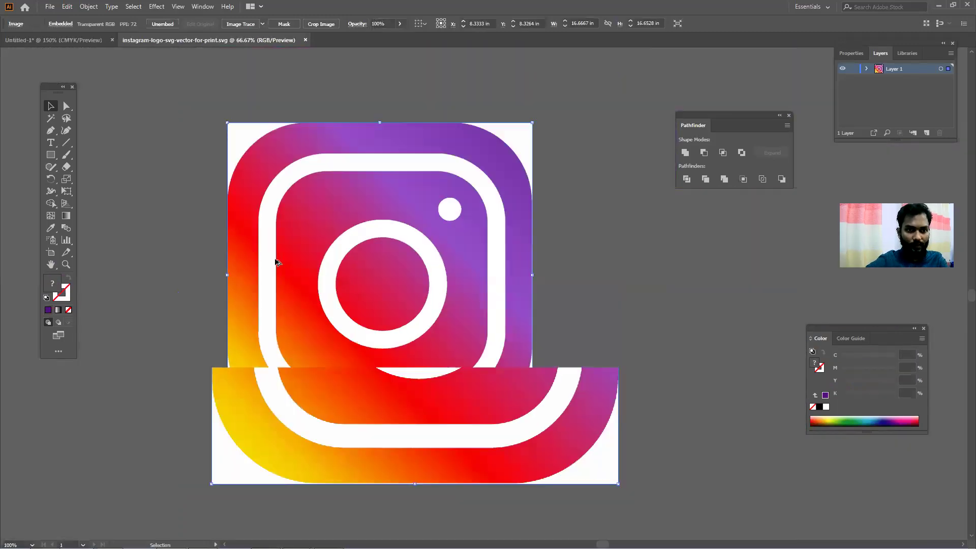
{"action": "left_click_drag", "start_coordinate": [275, 258], "coordinate": [148, 258]}
{"action": "left_click_drag", "start_coordinate": [218, 255], "coordinate": [638, 305]}
{"action": "left_click_drag", "start_coordinate": [679, 335], "coordinate": [325, 330]}
{"action": "left_click_drag", "start_coordinate": [374, 383], "coordinate": [358, 361]}
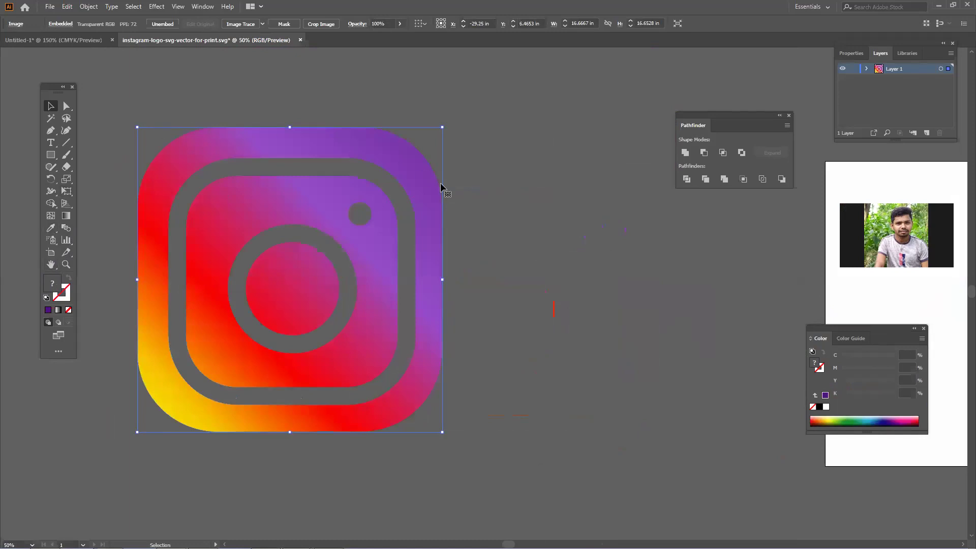
Step: Duplicate the logo image, placing one copy left of the artboard and the other below and to the right of it
{"action": "key", "text": "space"}
{"action": "left_click_drag", "start_coordinate": [371, 311], "coordinate": [395, 371]}
{"action": "scroll", "coordinate": [254, 323], "scroll_direction": "down", "scroll_amount": 2}
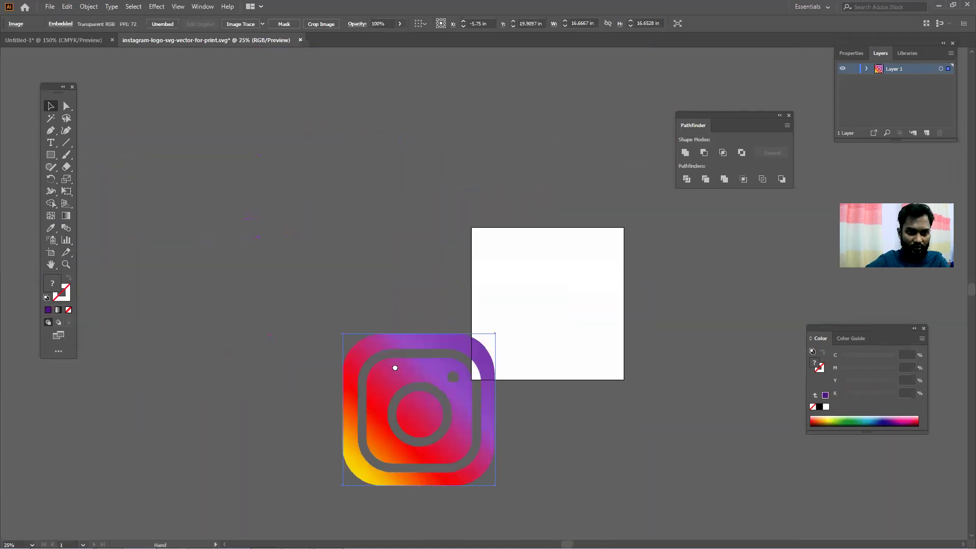
{"action": "scroll", "coordinate": [320, 283], "scroll_direction": "down", "scroll_amount": 3}
{"action": "scroll", "coordinate": [320, 283], "scroll_direction": "right", "scroll_amount": 2}
{"action": "left_click_drag", "start_coordinate": [316, 275], "coordinate": [616, 420]}
{"action": "key", "text": "space"}
{"action": "left_click_drag", "start_coordinate": [398, 320], "coordinate": [354, 249]}
{"action": "left_click_drag", "start_coordinate": [354, 249], "coordinate": [478, 310]}
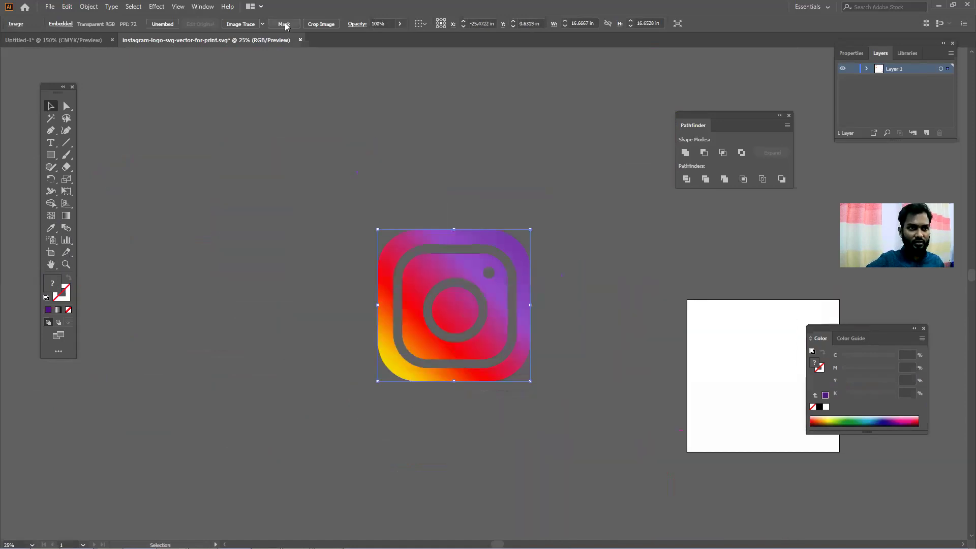
Step: Image Trace the logo left of the artboard with the 16 Colors preset and expand the tracing
{"action": "left_click", "coordinate": [263, 24]}
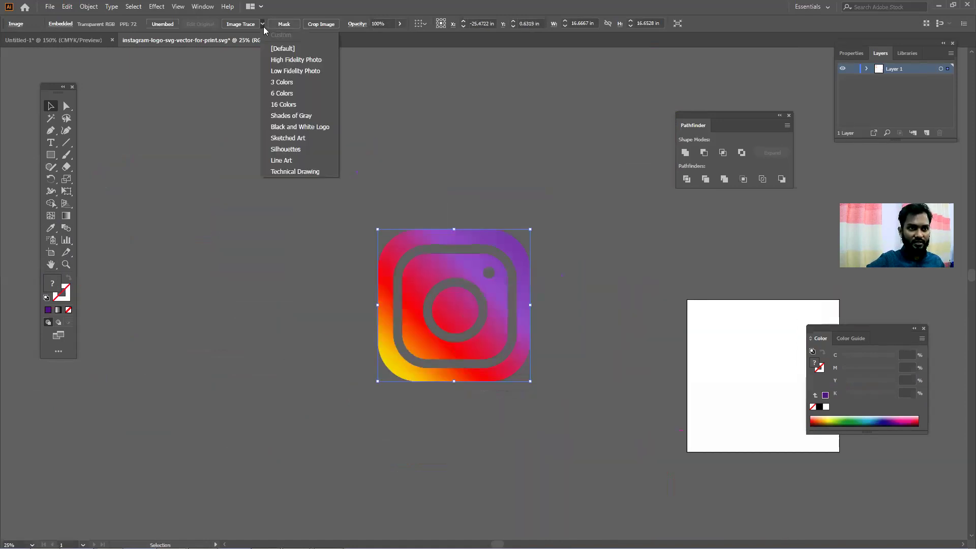
{"action": "left_click", "coordinate": [290, 109]}
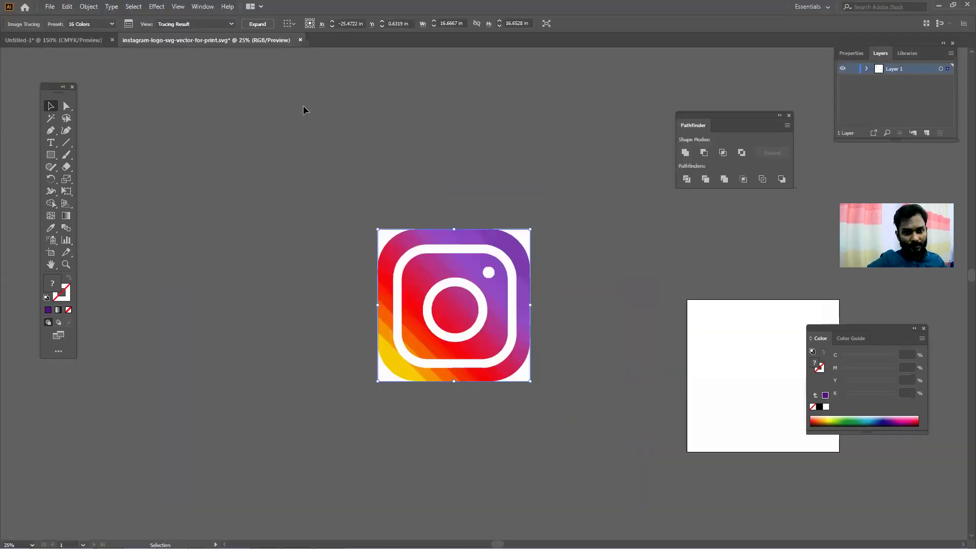
{"action": "left_click", "coordinate": [267, 27]}
Step: Ungroup the expanded tracing and move the white rounded frame, white ring and white dot off the logo
{"action": "right_click", "coordinate": [507, 249]}
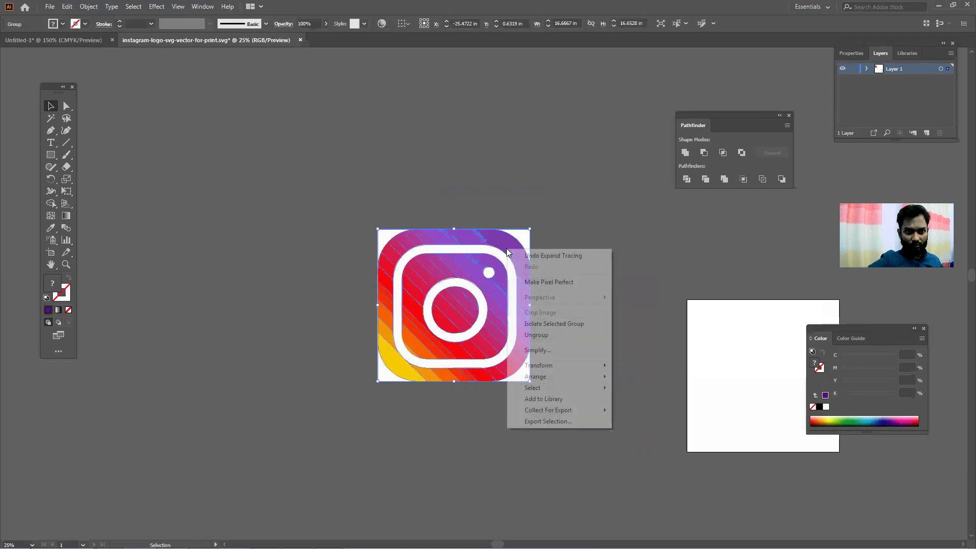
{"action": "left_click", "coordinate": [545, 334]}
{"action": "left_click", "coordinate": [573, 321]}
{"action": "left_click_drag", "start_coordinate": [498, 255], "coordinate": [271, 203]}
{"action": "left_click_drag", "start_coordinate": [482, 302], "coordinate": [214, 233]}
{"action": "left_click_drag", "start_coordinate": [492, 272], "coordinate": [261, 217]}
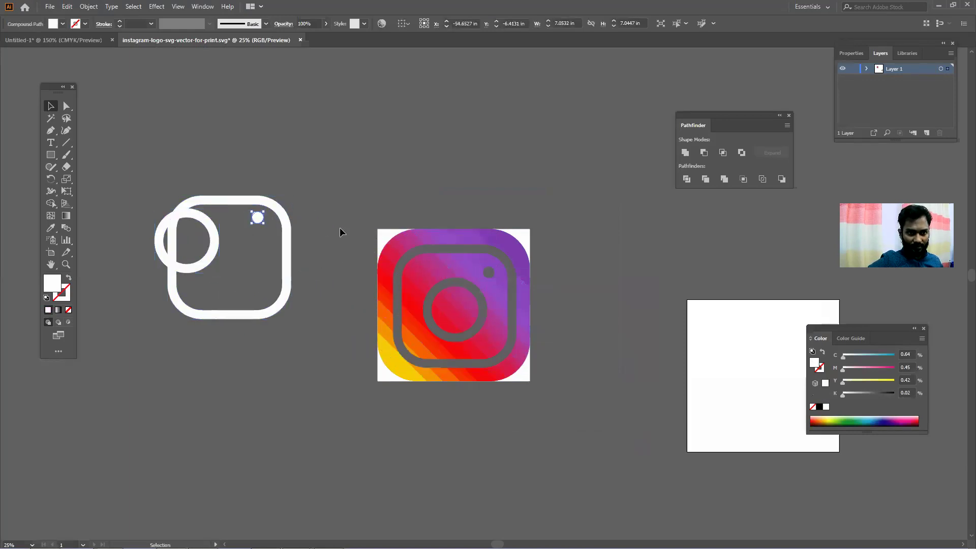
Step: Move the white corner background off the logo and delete all the separated white pieces
{"action": "left_click_drag", "start_coordinate": [389, 235], "coordinate": [156, 180]}
{"action": "left_click_drag", "start_coordinate": [294, 376], "coordinate": [201, 225]}
{"action": "left_click_drag", "start_coordinate": [104, 141], "coordinate": [105, 142]}
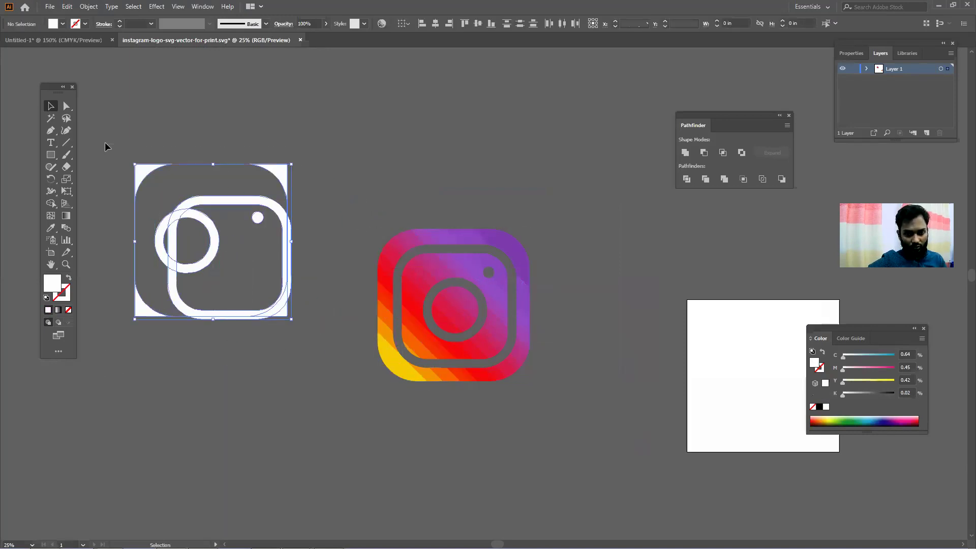
{"action": "key", "text": "Delete"}
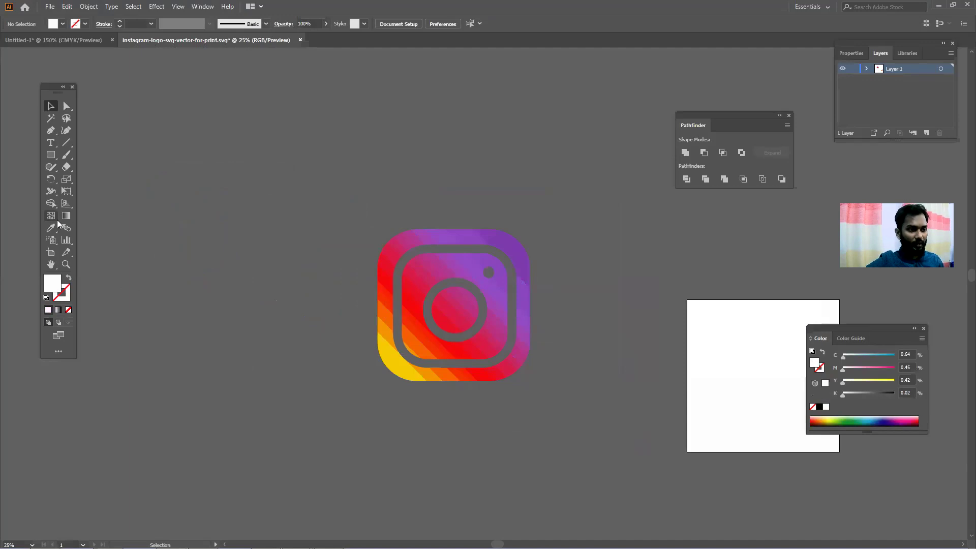
Step: Select the remaining coloured strips and merge those of the logo's outer frame with the Shape Builder, using a white fill
{"action": "left_click", "coordinate": [52, 204]}
{"action": "left_click", "coordinate": [50, 106]}
{"action": "left_click_drag", "start_coordinate": [578, 403], "coordinate": [578, 403]}
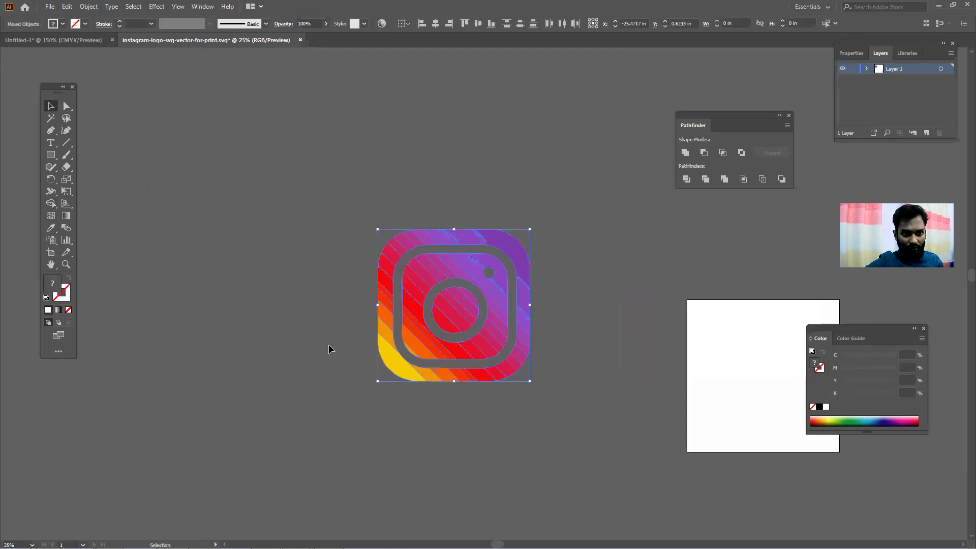
{"action": "left_click", "coordinate": [51, 204]}
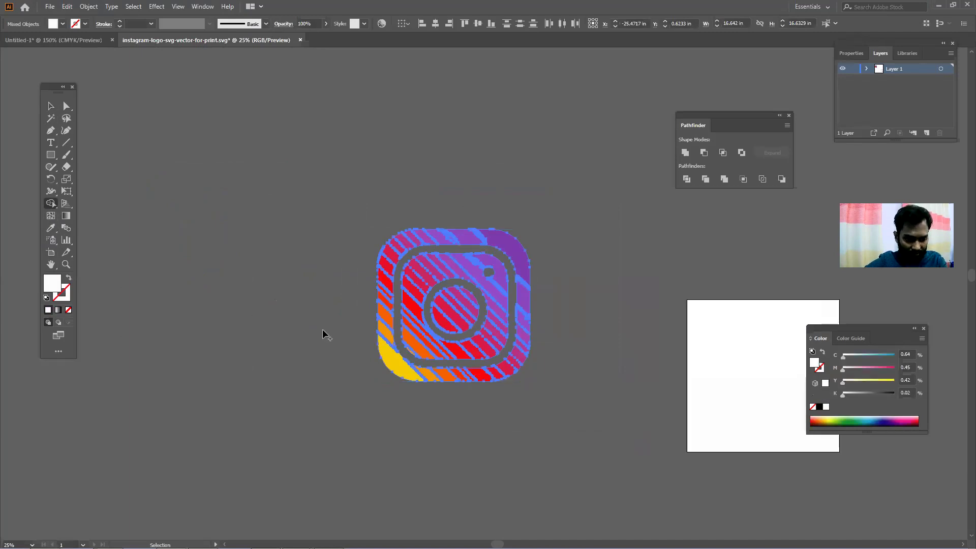
{"action": "mouse_move", "coordinate": [394, 371]}
{"action": "left_mouse_down"}
{"action": "mouse_move", "coordinate": [384, 279]}
{"action": "mouse_move", "coordinate": [395, 248]}
{"action": "mouse_move", "coordinate": [450, 236]}
{"action": "mouse_move", "coordinate": [511, 244]}
{"action": "mouse_move", "coordinate": [526, 274]}
{"action": "mouse_move", "coordinate": [520, 354]}
{"action": "mouse_move", "coordinate": [507, 374]}
{"action": "mouse_move", "coordinate": [394, 370]}
{"action": "left_mouse_up"}
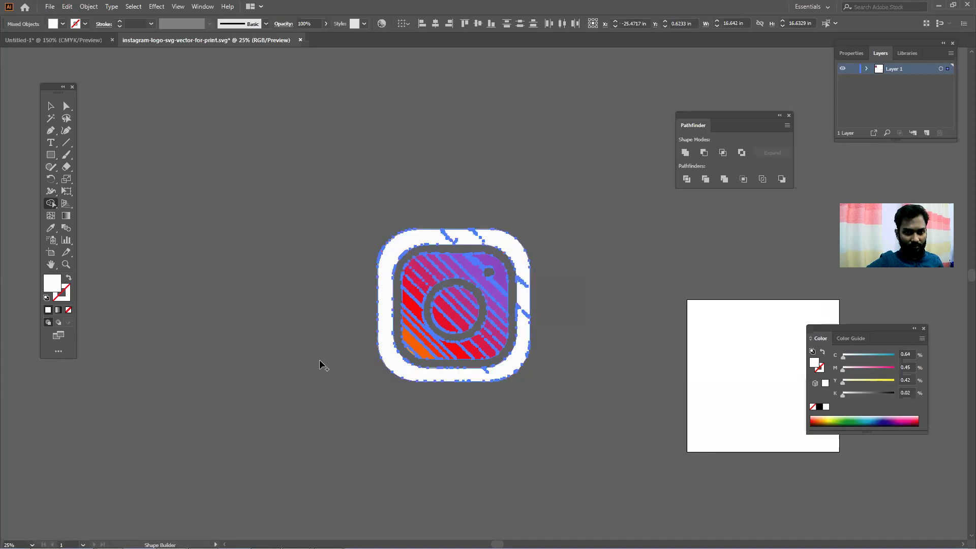
Step: Select all pieces of the traced logo and combine them with the Pathfinder Unite mode
{"action": "left_click", "coordinate": [50, 106]}
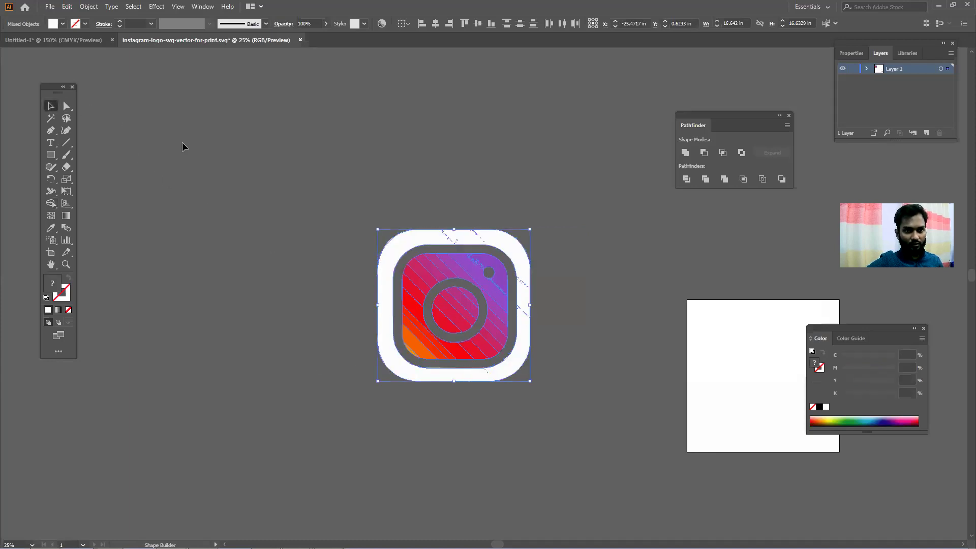
{"action": "left_click", "coordinate": [305, 305]}
{"action": "left_click", "coordinate": [427, 264]}
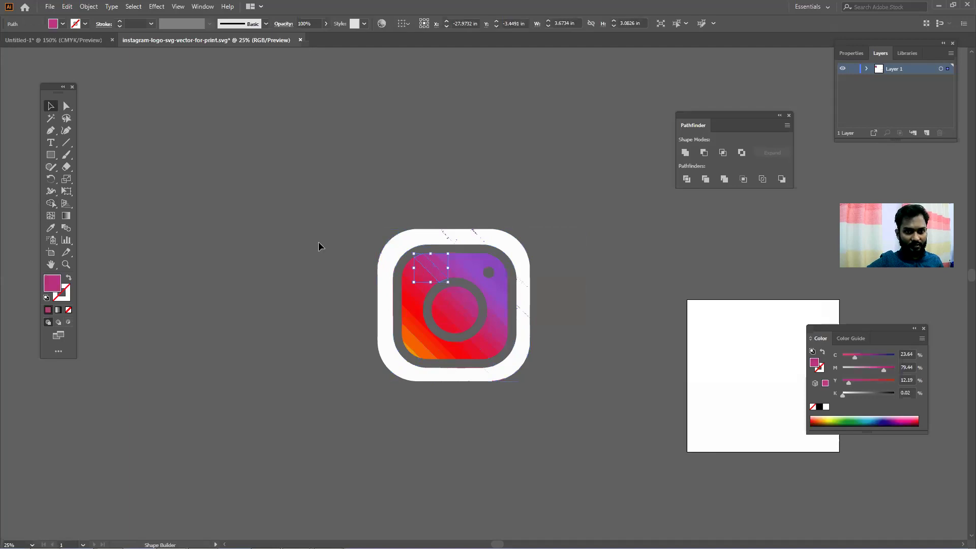
{"action": "left_click", "coordinate": [380, 253]}
{"action": "left_click", "coordinate": [452, 248], "text": "shift"}
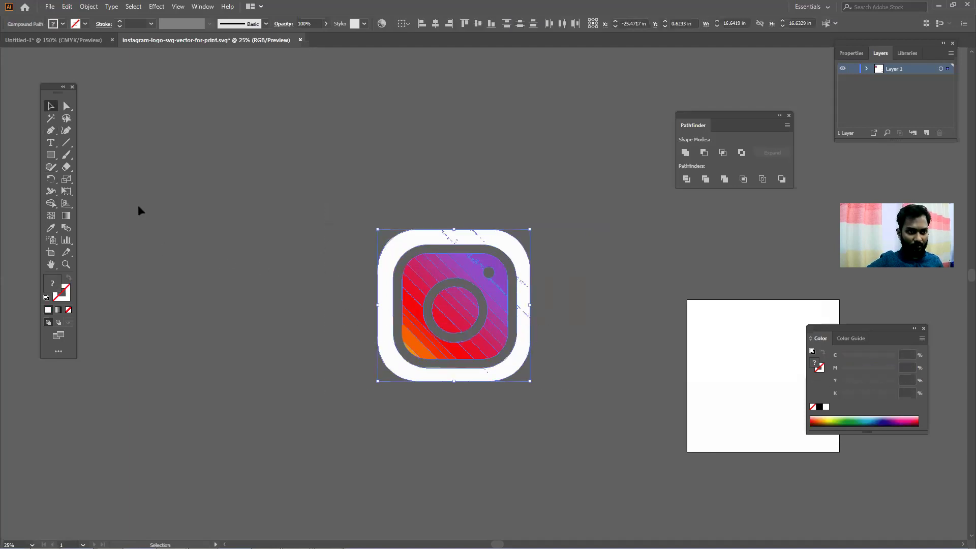
{"action": "left_click", "coordinate": [690, 151]}
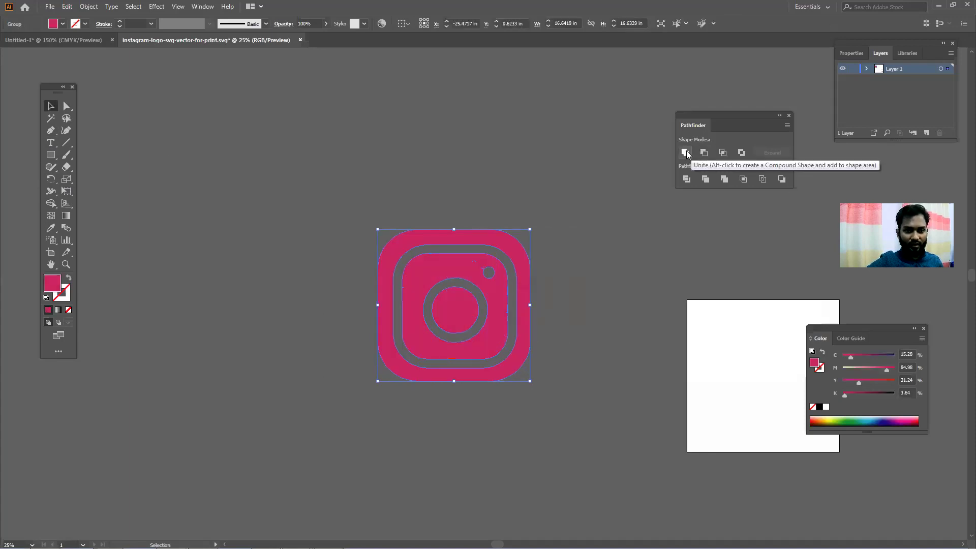
Step: Fill the united logo with the white-to-black linear gradient and arrange it beside the original coloured logo image for comparison
{"action": "left_click", "coordinate": [521, 204]}
{"action": "left_click", "coordinate": [466, 345]}
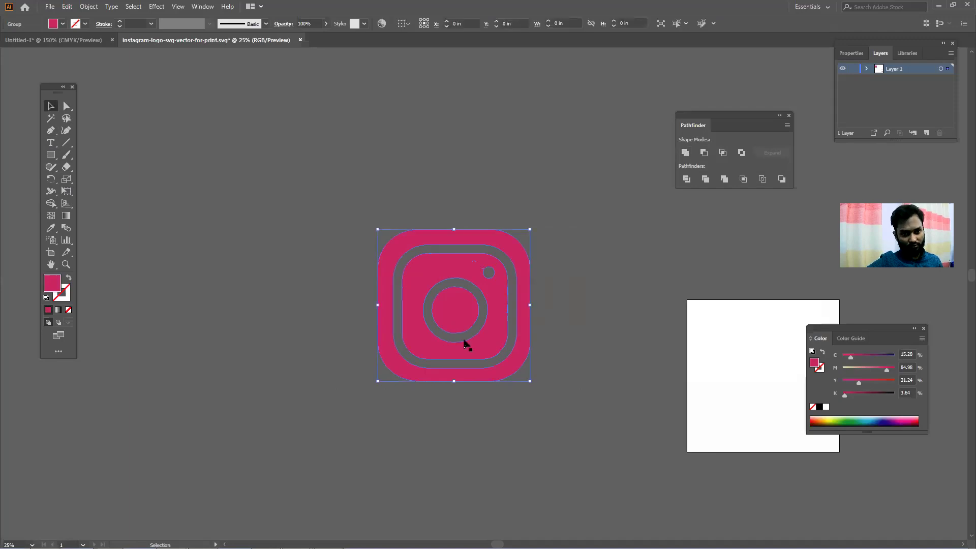
{"action": "left_click", "coordinate": [58, 310]}
{"action": "left_click", "coordinate": [207, 311]}
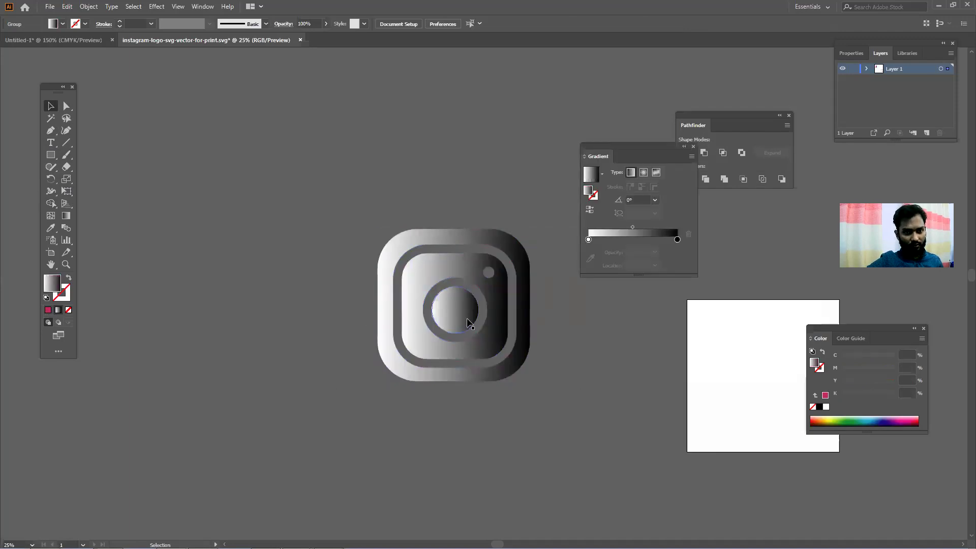
{"action": "left_click_drag", "start_coordinate": [394, 315], "coordinate": [246, 278]}
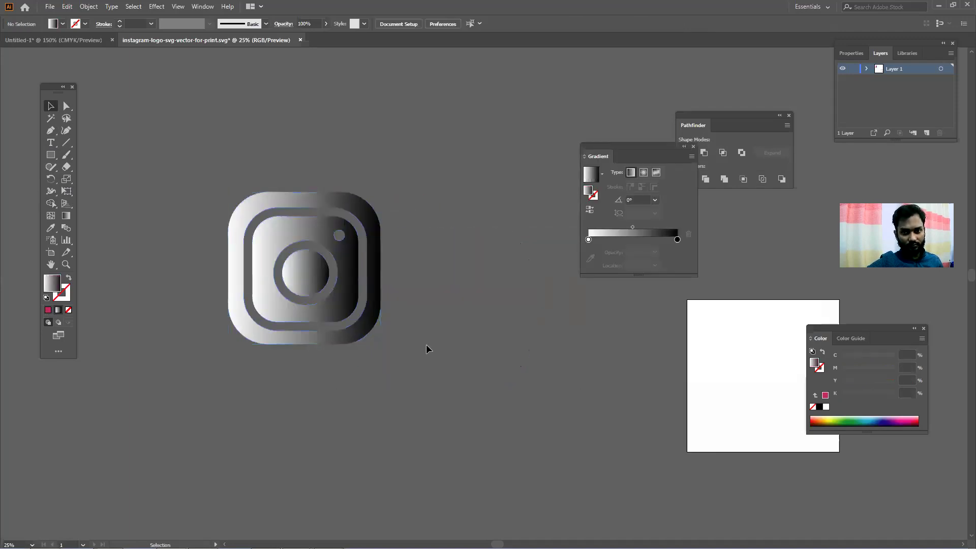
{"action": "scroll", "coordinate": [433, 375], "scroll_direction": "down", "scroll_amount": 2}
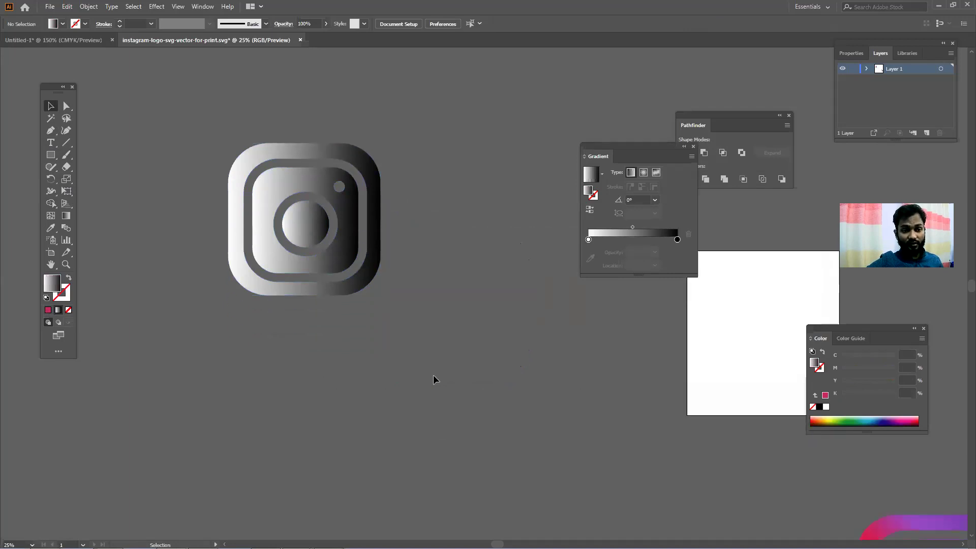
{"action": "left_click_drag", "start_coordinate": [912, 501], "coordinate": [488, 295]}
Step: Colour the vector logo's first gradient stop yellow (F5CC00) and add an orange stop at 17.6%, sampling both from the original logo
{"action": "left_click", "coordinate": [337, 265]}
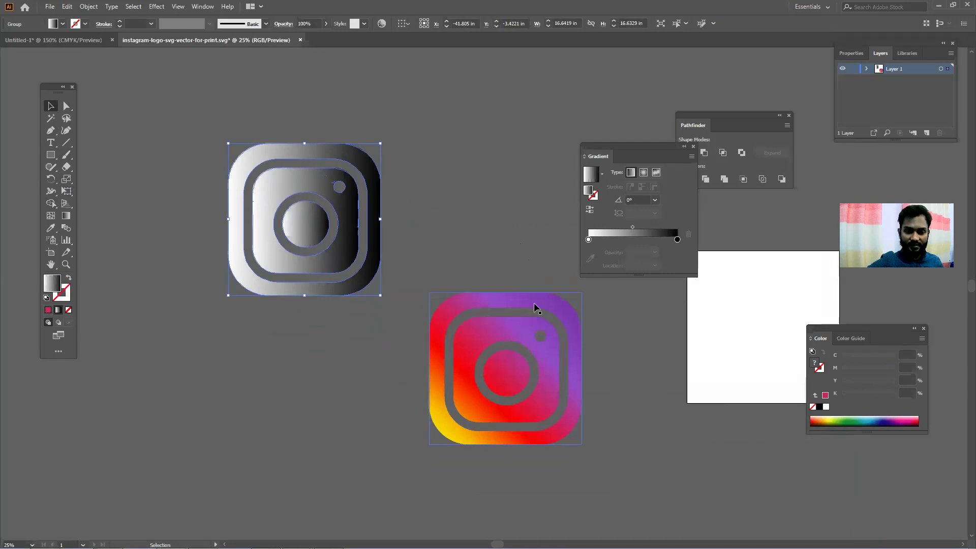
{"action": "left_click", "coordinate": [590, 239]}
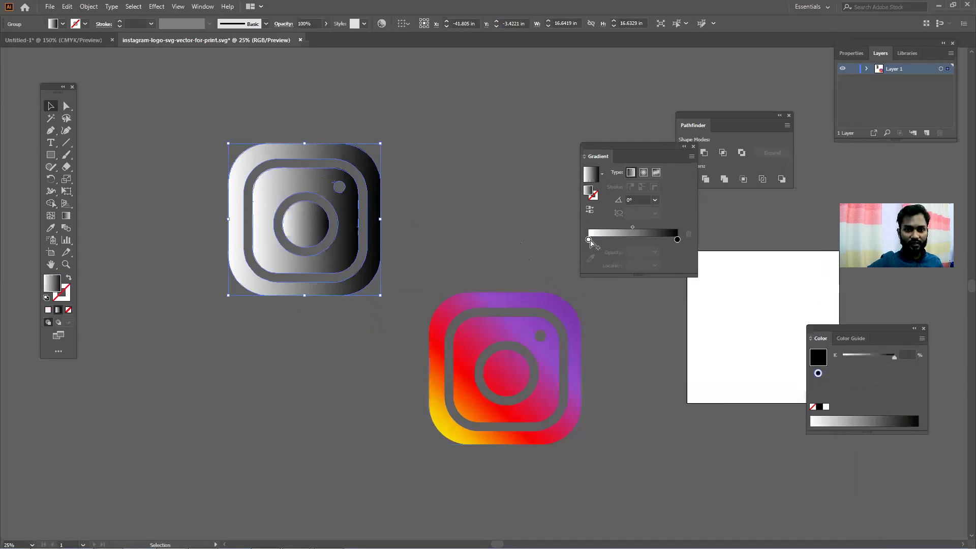
{"action": "left_click", "coordinate": [590, 258]}
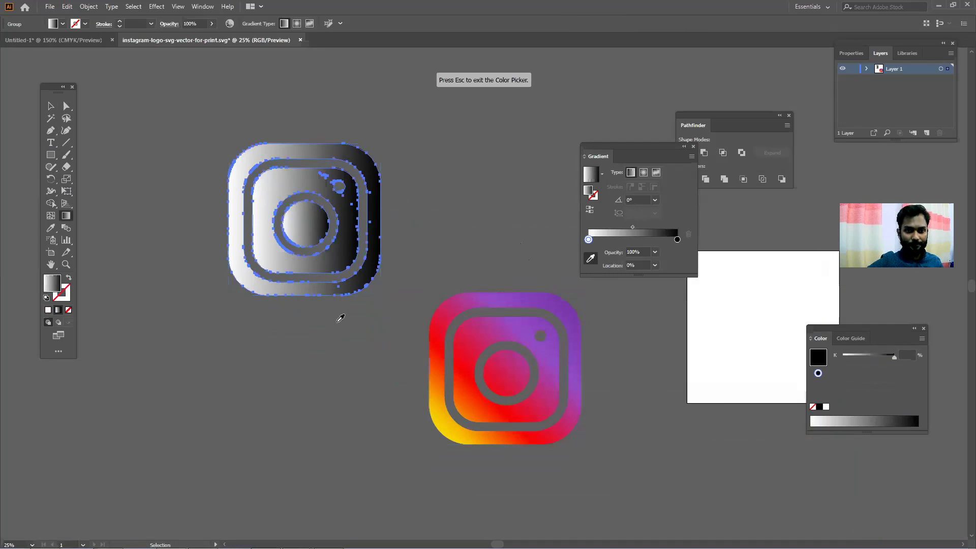
{"action": "left_click", "coordinate": [452, 431]}
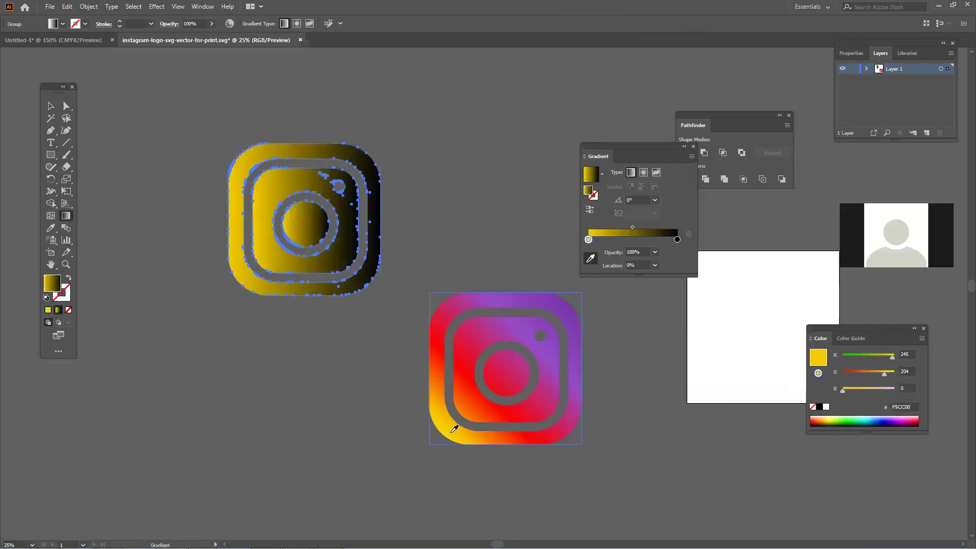
{"action": "left_click", "coordinate": [603, 239]}
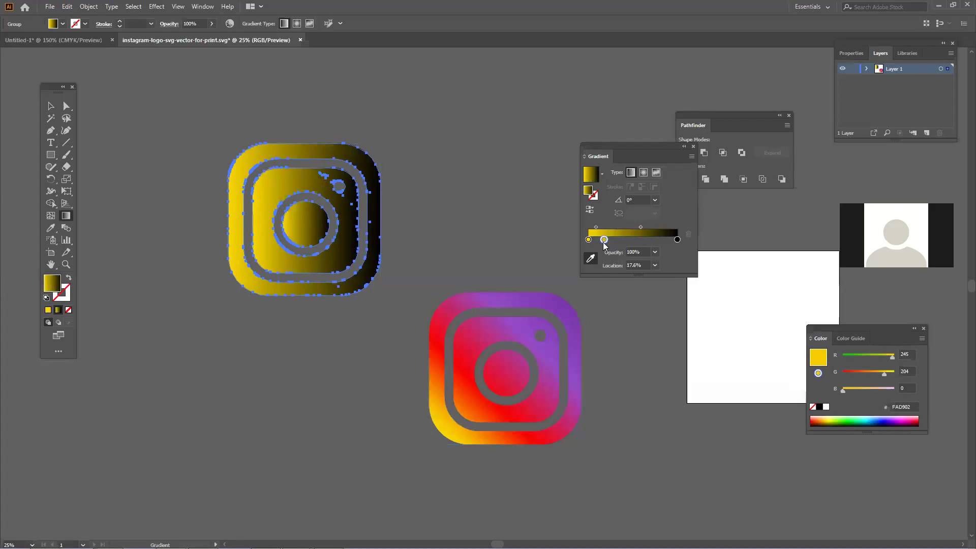
{"action": "left_click", "coordinate": [473, 399]}
{"action": "left_click", "coordinate": [469, 400]}
Step: Add gradient stops at 33.24% and 48.88%, sampling crimson and magenta-purple from the original logo's centre and inner area
{"action": "left_click", "coordinate": [617, 240]}
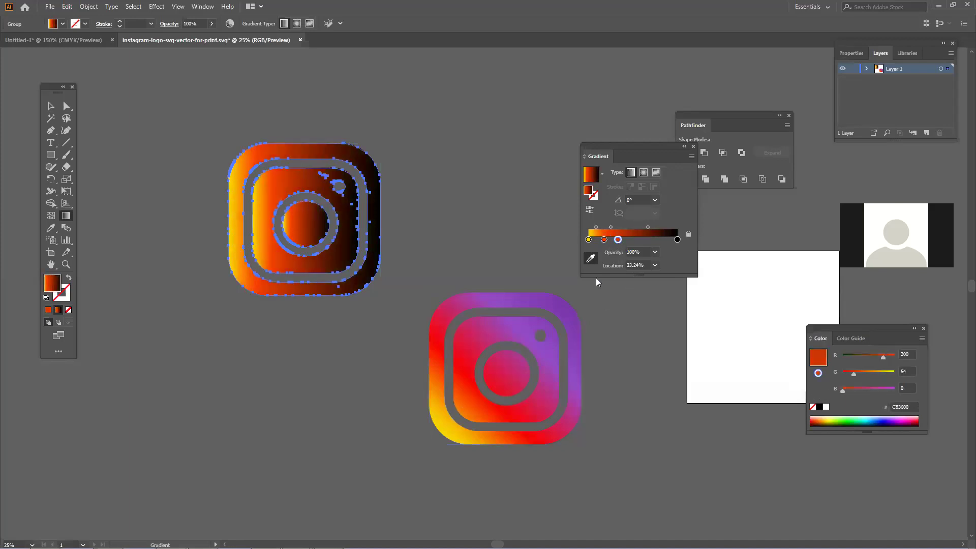
{"action": "left_click", "coordinate": [505, 372]}
{"action": "left_click", "coordinate": [631, 241]}
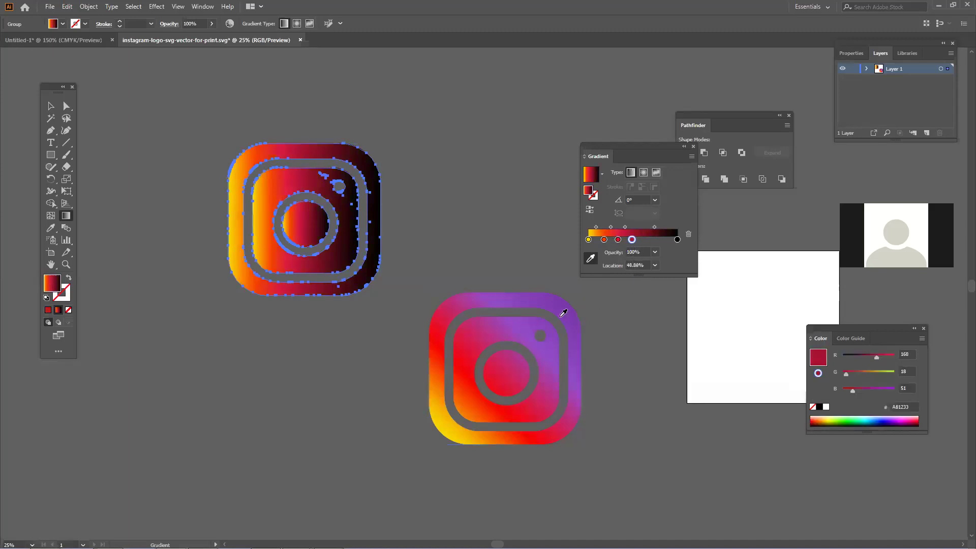
{"action": "left_click", "coordinate": [527, 355]}
Step: Add a sampled purple (914CC9) stop at 65.08% and spread the stops to replace the black end, placing the crimson one at 51.12%
{"action": "left_click", "coordinate": [646, 241]}
{"action": "left_click", "coordinate": [537, 346]}
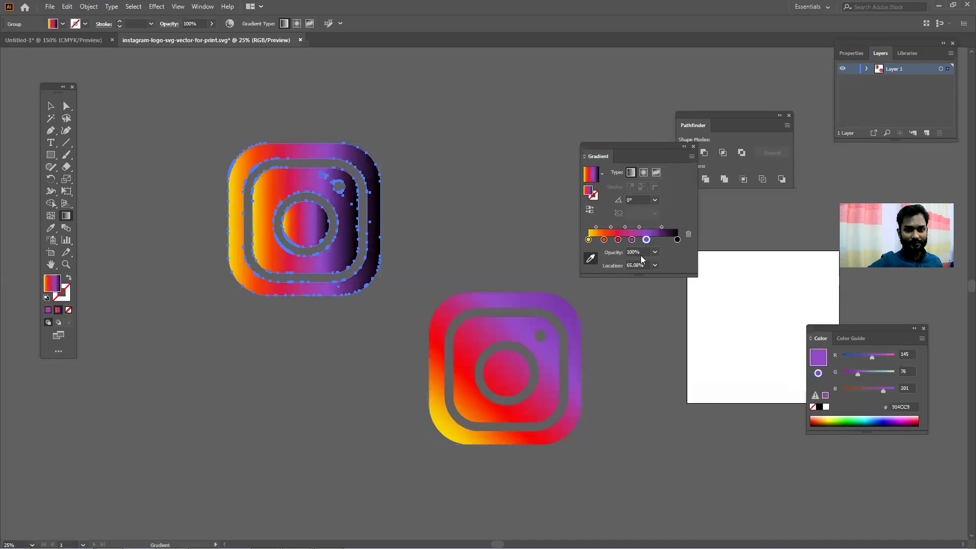
{"action": "left_click_drag", "start_coordinate": [677, 239], "coordinate": [635, 242]}
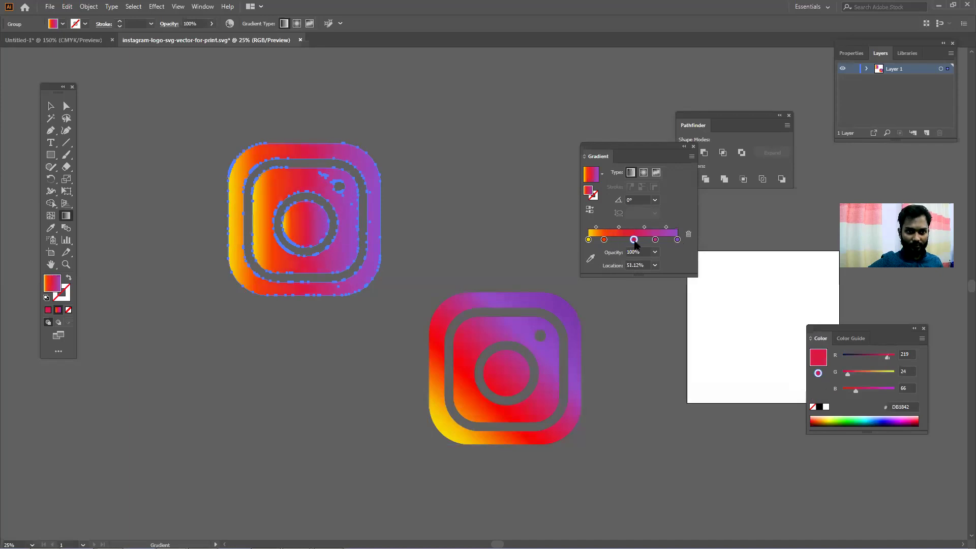
Step: Place the crimson stop at 48.32% and redraw the vector logo's gradient at about 45.2°, from yellow at lower left to purple at upper right
{"action": "double_click", "coordinate": [632, 242]}
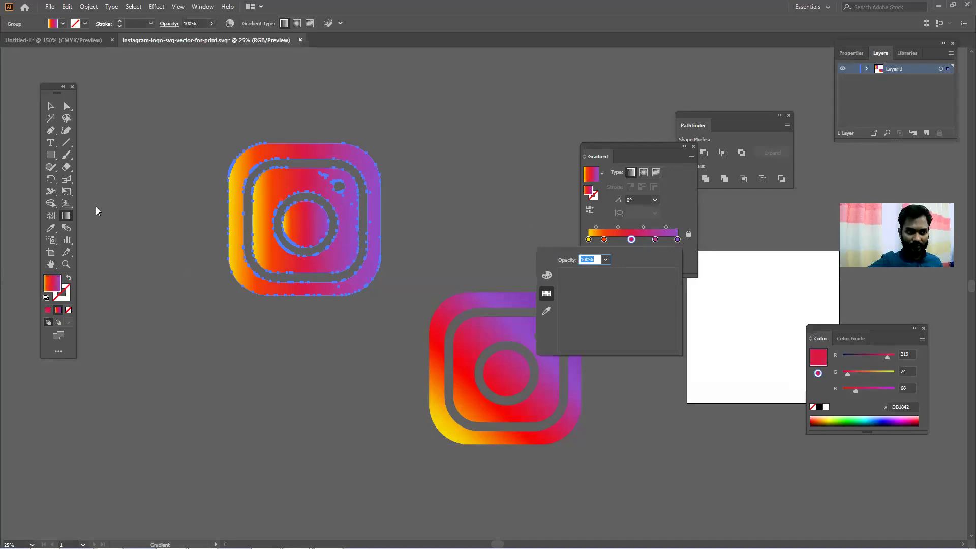
{"action": "left_click", "coordinate": [65, 216]}
{"action": "left_click_drag", "start_coordinate": [247, 286], "coordinate": [344, 186]}
{"action": "left_click_drag", "start_coordinate": [250, 275], "coordinate": [293, 238]}
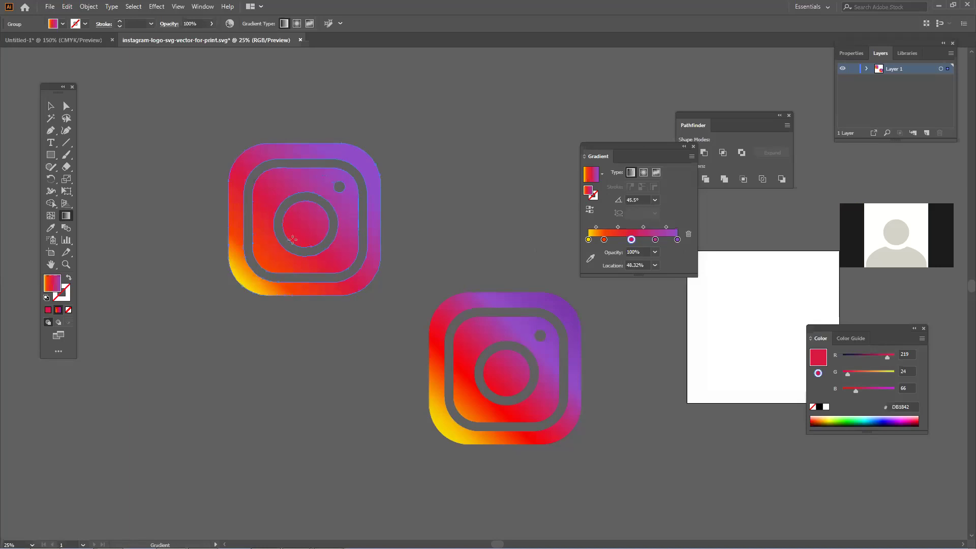
{"action": "left_click_drag", "start_coordinate": [369, 161], "coordinate": [372, 156]}
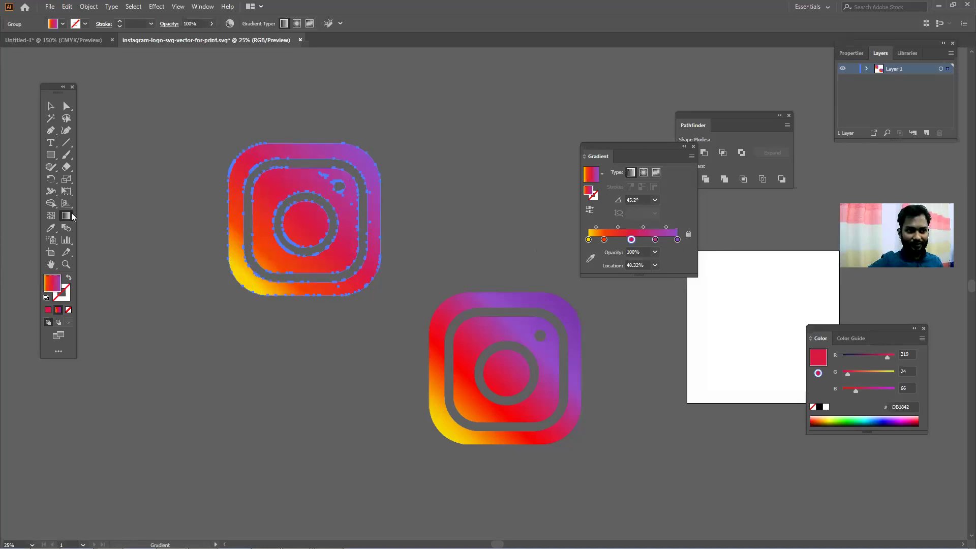
{"action": "key", "text": "v"}
{"action": "left_click", "coordinate": [152, 178]}
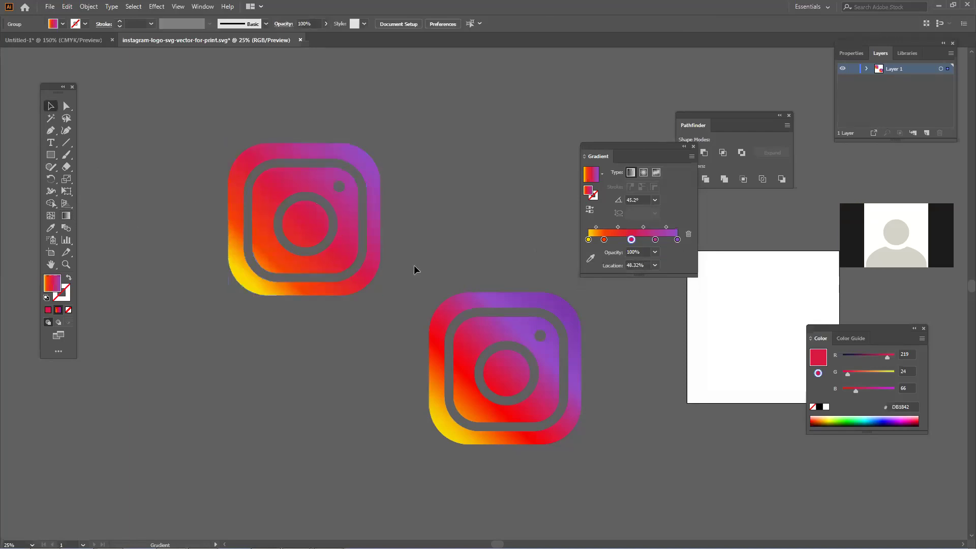
{"action": "left_click", "coordinate": [399, 340]}
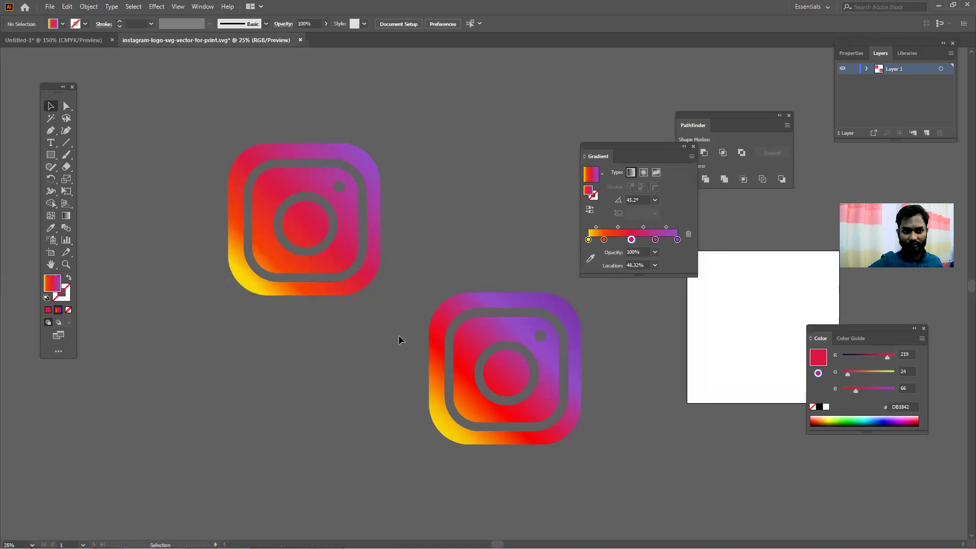
Step: Move the original logo image slightly away and redraw the vector logo's gradient at about 40.8°, from yellow lower left to purple upper right
{"action": "left_click_drag", "start_coordinate": [515, 378], "coordinate": [558, 395]}
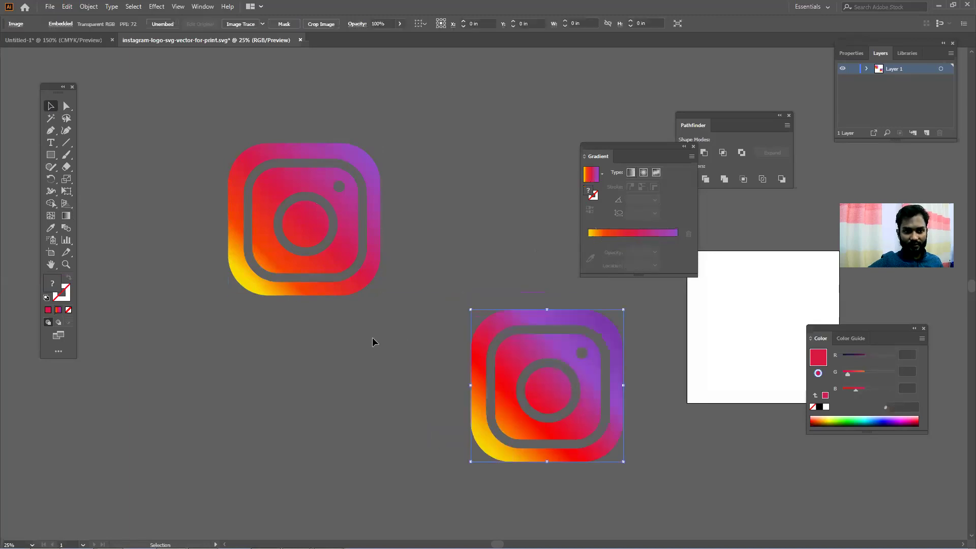
{"action": "left_click", "coordinate": [293, 212]}
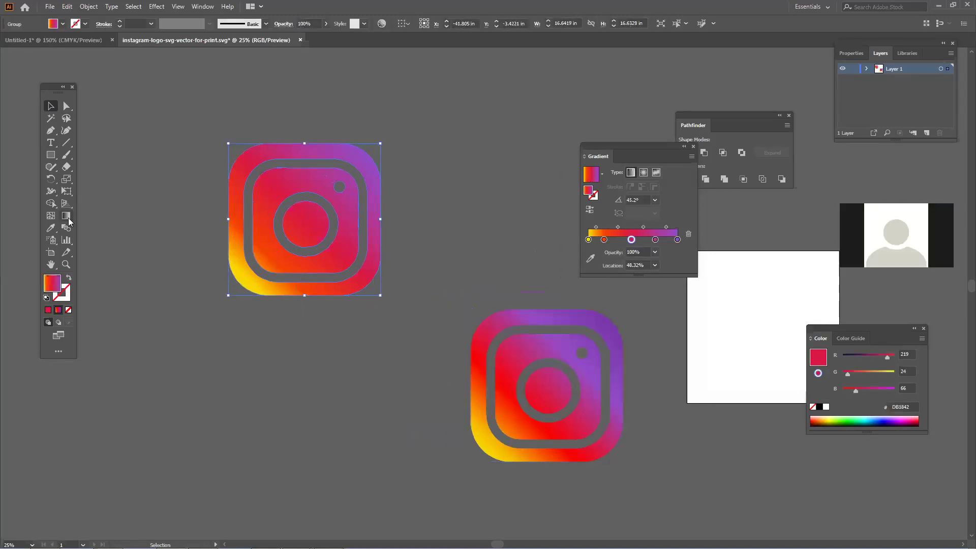
{"action": "left_click", "coordinate": [68, 218]}
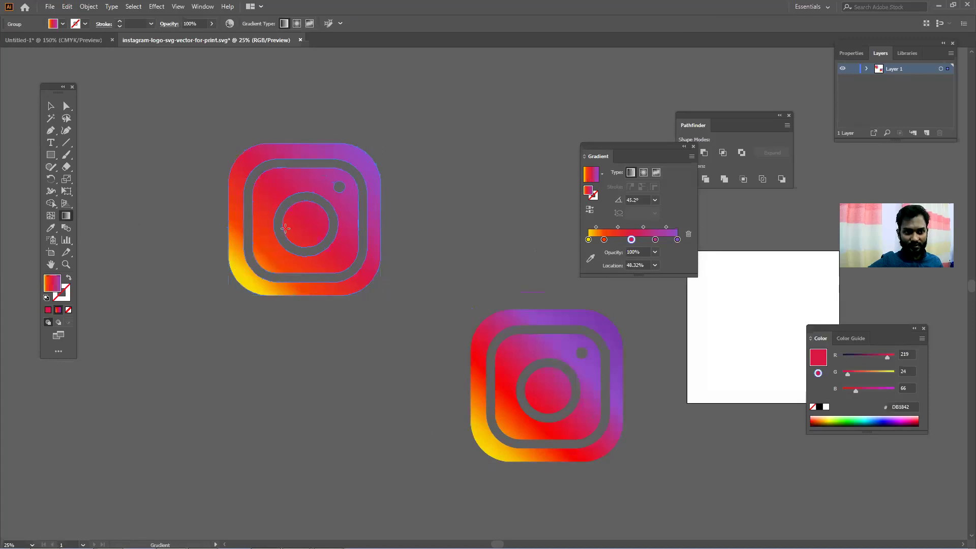
{"action": "left_click_drag", "start_coordinate": [243, 277], "coordinate": [270, 253]}
{"action": "left_click_drag", "start_coordinate": [326, 235], "coordinate": [259, 159]}
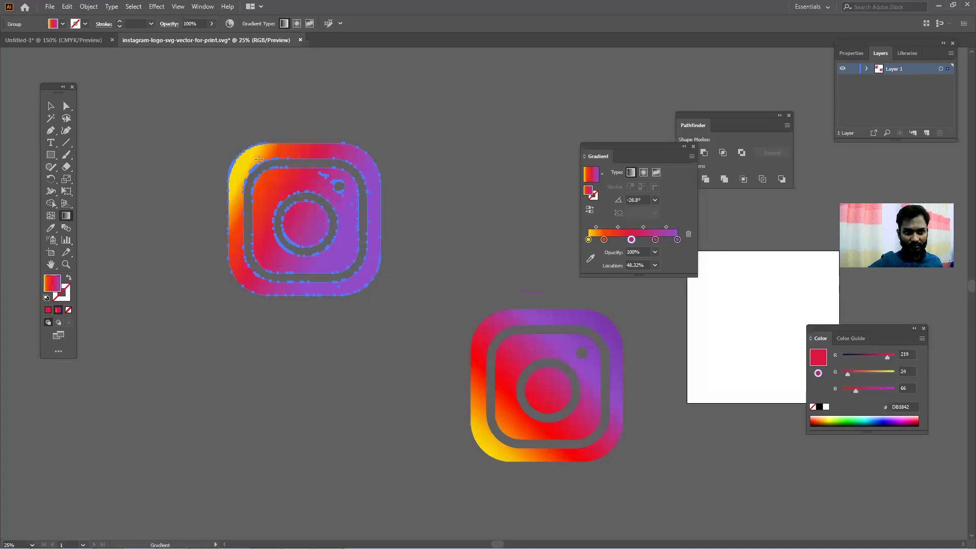
{"action": "left_click_drag", "start_coordinate": [372, 159], "coordinate": [295, 234]}
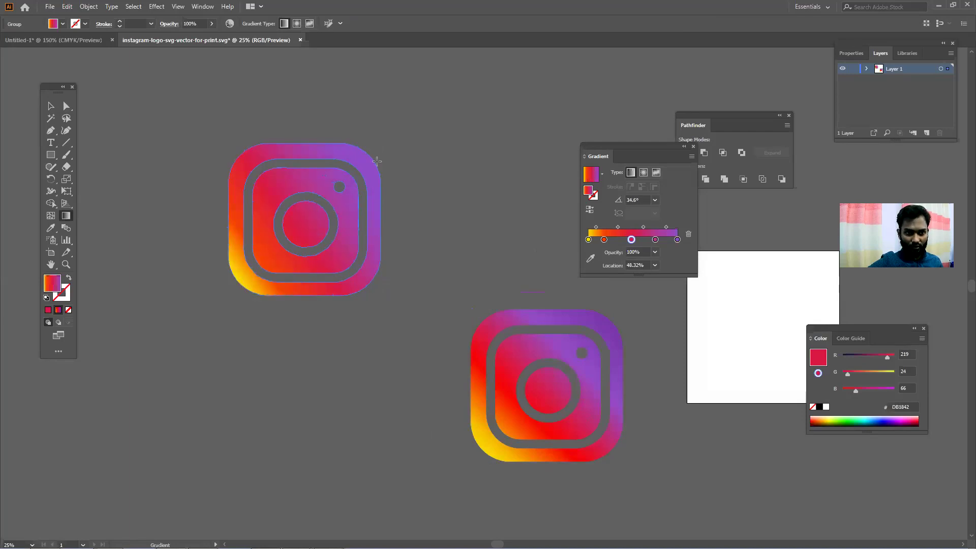
{"action": "left_click_drag", "start_coordinate": [377, 161], "coordinate": [377, 161]}
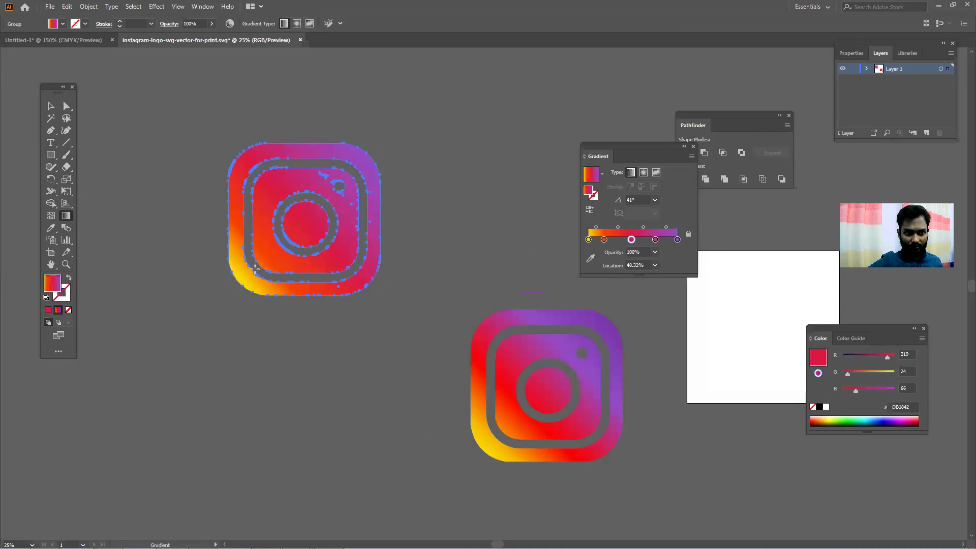
{"action": "left_click_drag", "start_coordinate": [241, 286], "coordinate": [337, 206]}
{"action": "left_click_drag", "start_coordinate": [255, 278], "coordinate": [342, 198]}
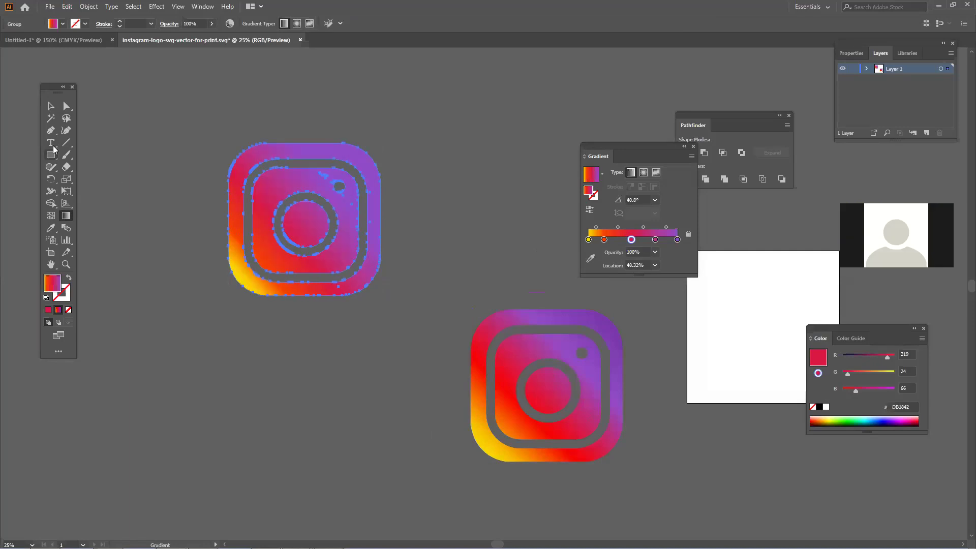
{"action": "left_click", "coordinate": [50, 106]}
{"action": "left_click", "coordinate": [87, 112]}
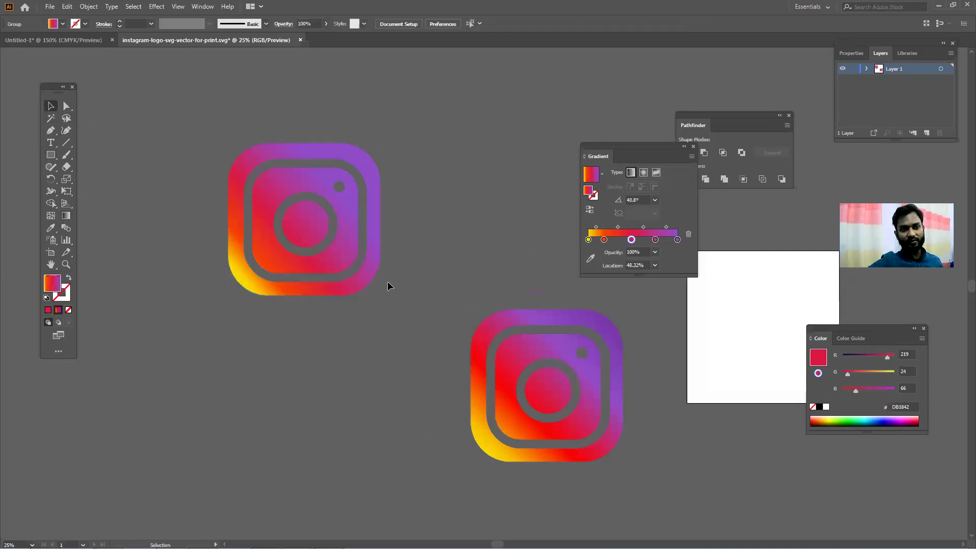
Step: Move the vector logo farther from the original image and compare the two gradients side by side
{"action": "left_click", "coordinate": [359, 271]}
{"action": "left_click", "coordinate": [364, 302]}
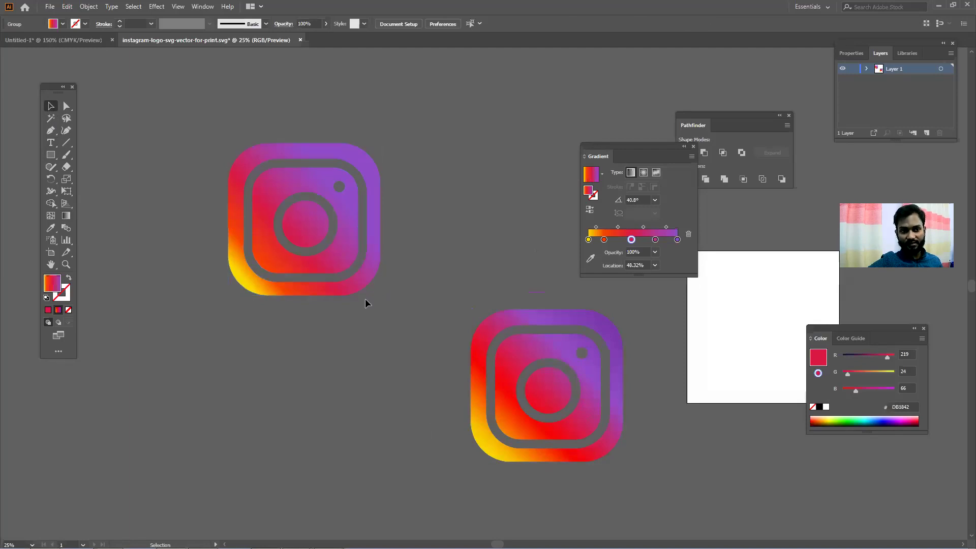
{"action": "left_click_drag", "start_coordinate": [271, 248], "coordinate": [271, 248]}
{"action": "left_click_drag", "start_coordinate": [332, 255], "coordinate": [362, 269]}
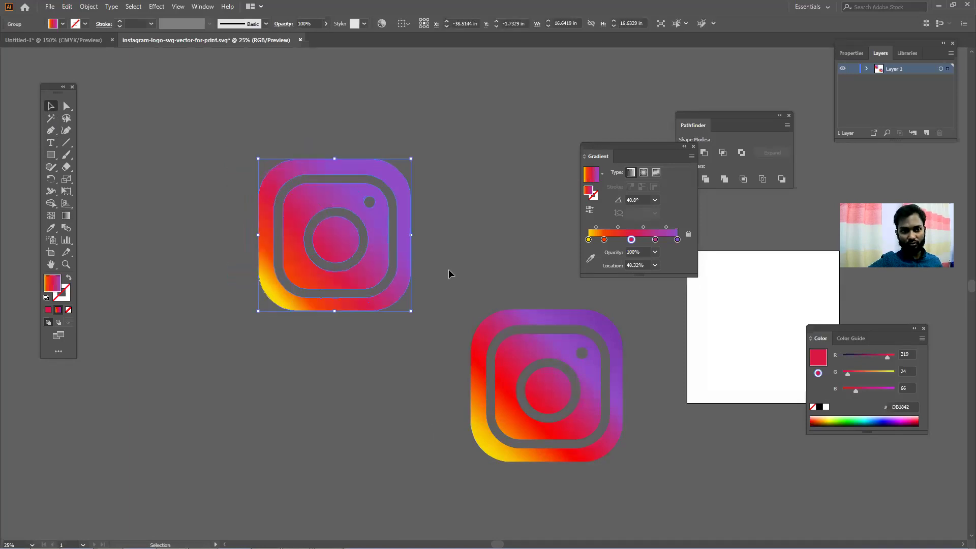
{"action": "left_click", "coordinate": [487, 324]}
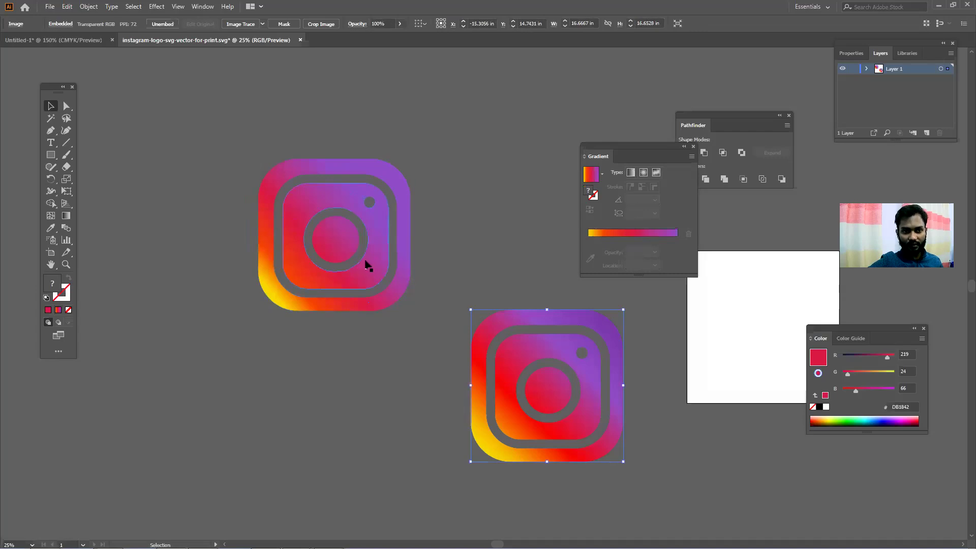
{"action": "left_click", "coordinate": [462, 211]}
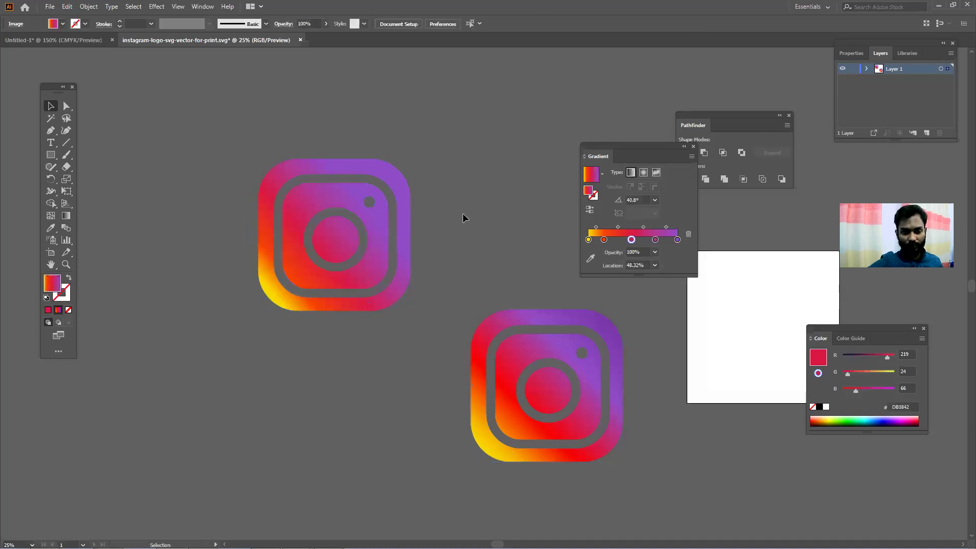
{"action": "scroll", "coordinate": [469, 229], "scroll_direction": "down", "scroll_amount": 1}
{"action": "left_click_drag", "start_coordinate": [387, 285], "coordinate": [273, 285]}
{"action": "left_click", "coordinate": [320, 456]}
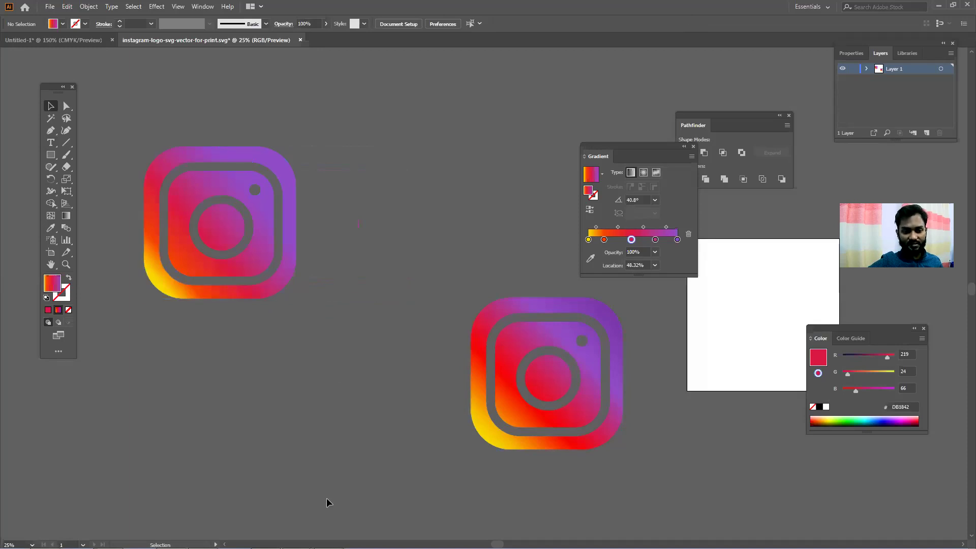
{"action": "scroll", "coordinate": [451, 450], "scroll_direction": "down", "scroll_amount": 2}
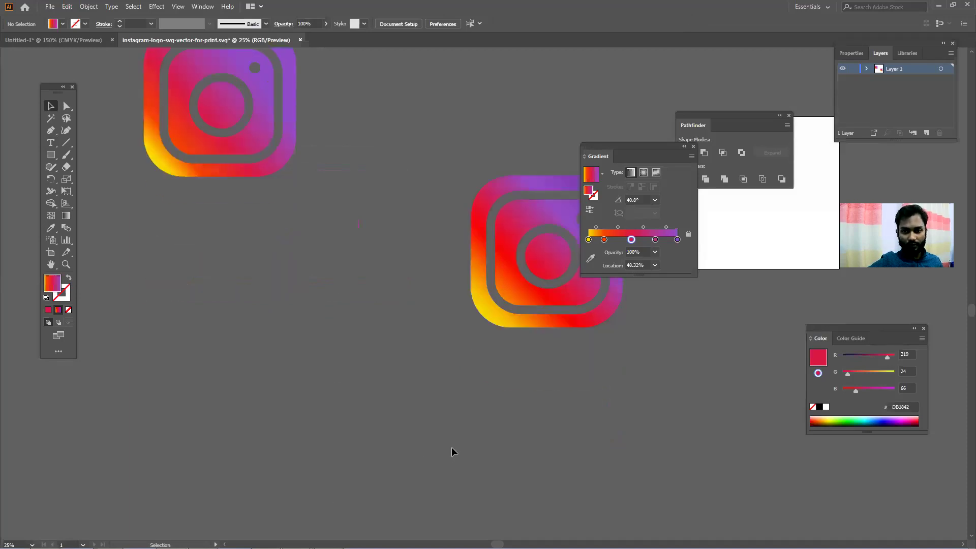
{"action": "scroll", "coordinate": [451, 447], "scroll_direction": "up", "scroll_amount": 1}
{"action": "scroll", "coordinate": [434, 447], "scroll_direction": "up", "scroll_amount": 1}
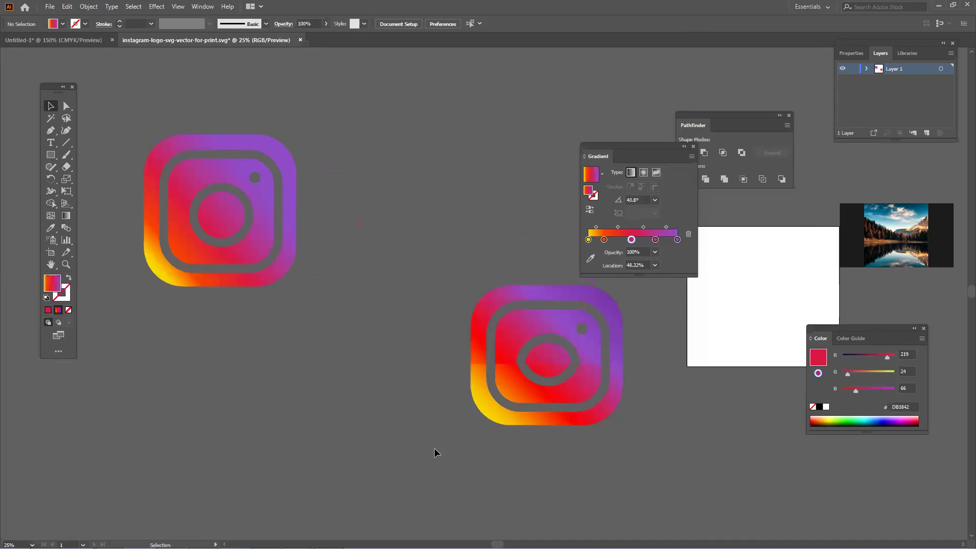
{"action": "left_click_drag", "start_coordinate": [264, 257], "coordinate": [298, 281]}
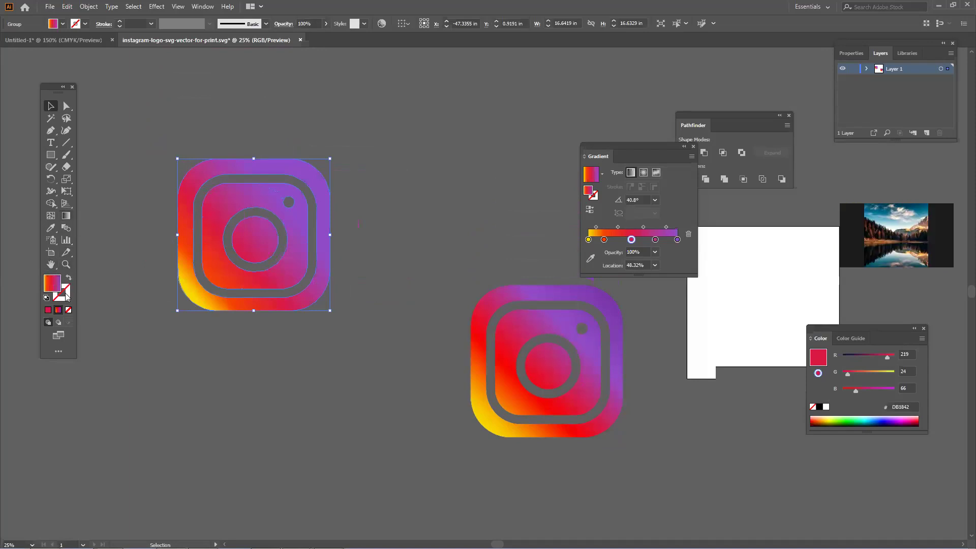
Step: Draw a rectangle of about 26.56 by 15.56 in below the vector logo, filled with the same gradient
{"action": "left_click", "coordinate": [50, 155]}
{"action": "scroll", "coordinate": [246, 316], "scroll_direction": "down", "scroll_amount": 5}
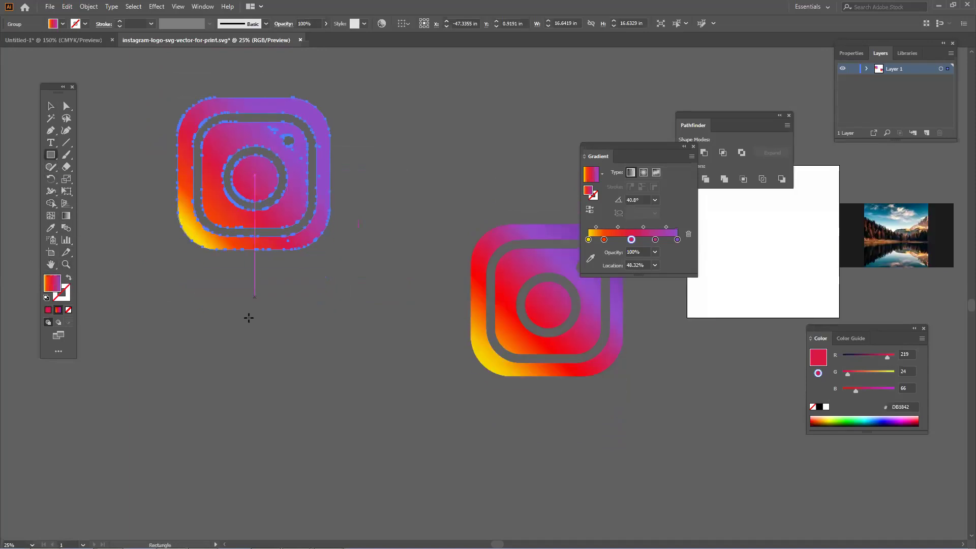
{"action": "left_click_drag", "start_coordinate": [170, 272], "coordinate": [205, 305]}
{"action": "left_click_drag", "start_coordinate": [283, 406], "coordinate": [413, 414]}
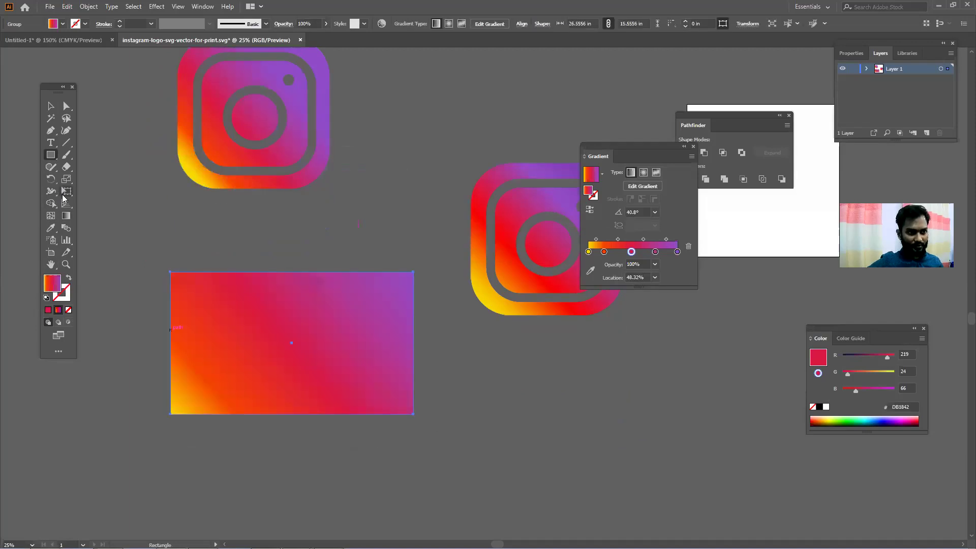
Step: Redraw the rectangle's gradient in various directions and lengths, ending with a short diagonal of about -130.5° from yellow upper right to purple lower left
{"action": "left_click", "coordinate": [66, 215]}
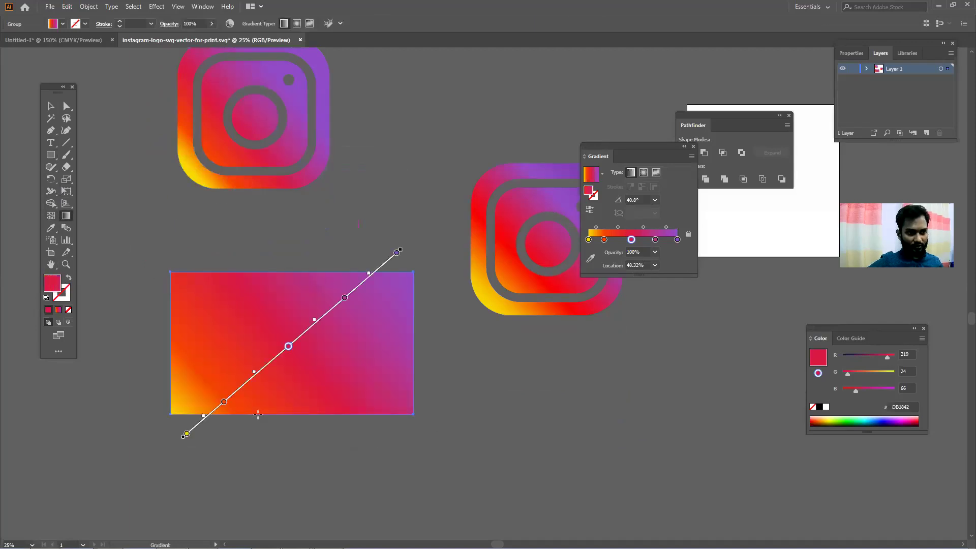
{"action": "left_click_drag", "start_coordinate": [292, 414], "coordinate": [288, 283]}
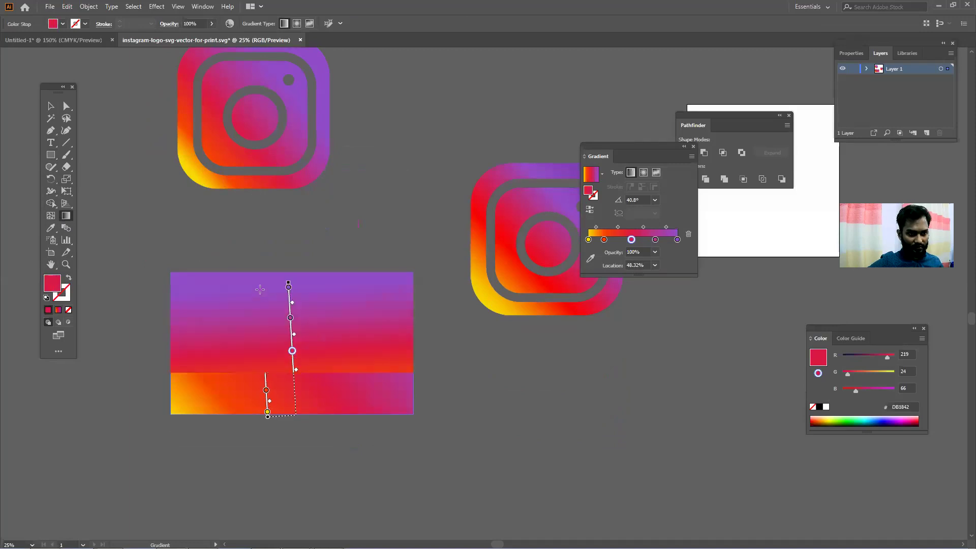
{"action": "mouse_move", "coordinate": [182, 362]}
{"action": "left_mouse_down"}
{"action": "mouse_move", "coordinate": [244, 348]}
{"action": "mouse_move", "coordinate": [337, 355]}
{"action": "left_mouse_up"}
{"action": "left_click_drag", "start_coordinate": [397, 401], "coordinate": [309, 308]}
{"action": "left_click_drag", "start_coordinate": [232, 303], "coordinate": [287, 339]}
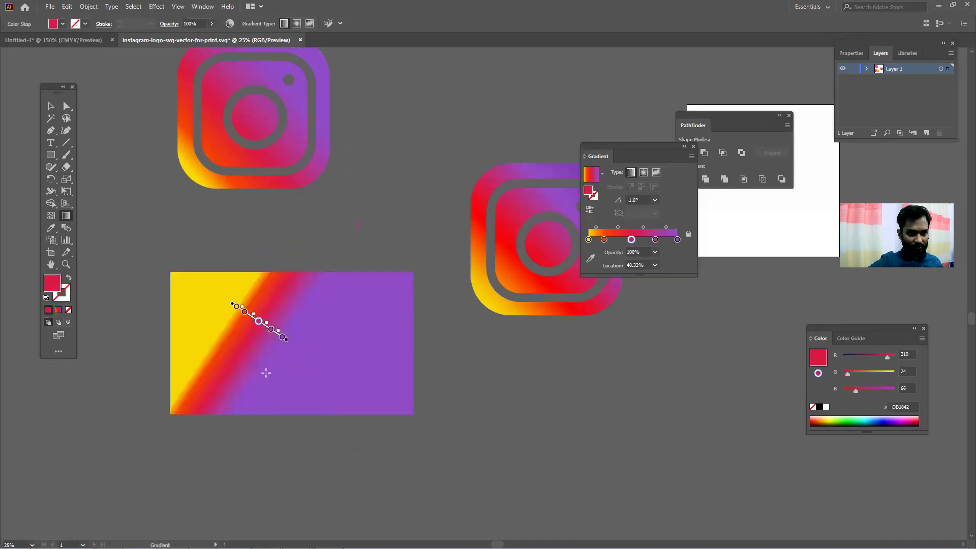
{"action": "left_click_drag", "start_coordinate": [174, 403], "coordinate": [250, 371]}
{"action": "left_click_drag", "start_coordinate": [344, 399], "coordinate": [322, 327]}
{"action": "left_click_drag", "start_coordinate": [311, 409], "coordinate": [283, 322]}
{"action": "left_click_drag", "start_coordinate": [420, 324], "coordinate": [295, 307]}
{"action": "left_click_drag", "start_coordinate": [226, 353], "coordinate": [360, 325]}
{"action": "left_click_drag", "start_coordinate": [202, 397], "coordinate": [405, 285]}
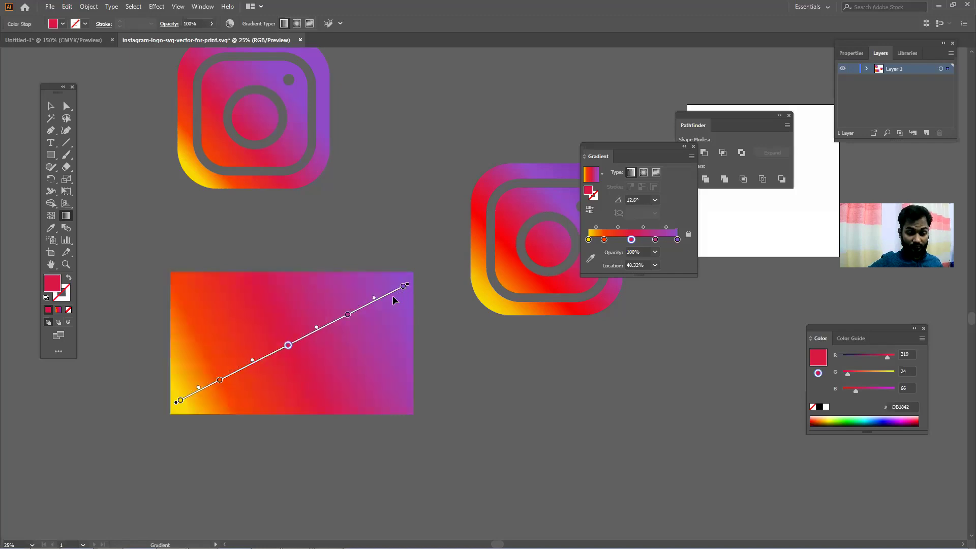
{"action": "left_click_drag", "start_coordinate": [392, 322], "coordinate": [237, 366]}
{"action": "left_click_drag", "start_coordinate": [257, 283], "coordinate": [326, 388]}
{"action": "left_click_drag", "start_coordinate": [291, 283], "coordinate": [283, 309]}
{"action": "left_click_drag", "start_coordinate": [373, 369], "coordinate": [186, 324]}
{"action": "mouse_move", "coordinate": [336, 291]}
{"action": "left_mouse_down"}
{"action": "mouse_move", "coordinate": [338, 310]}
{"action": "mouse_move", "coordinate": [294, 363]}
{"action": "mouse_move", "coordinate": [279, 357]}
{"action": "left_mouse_up"}
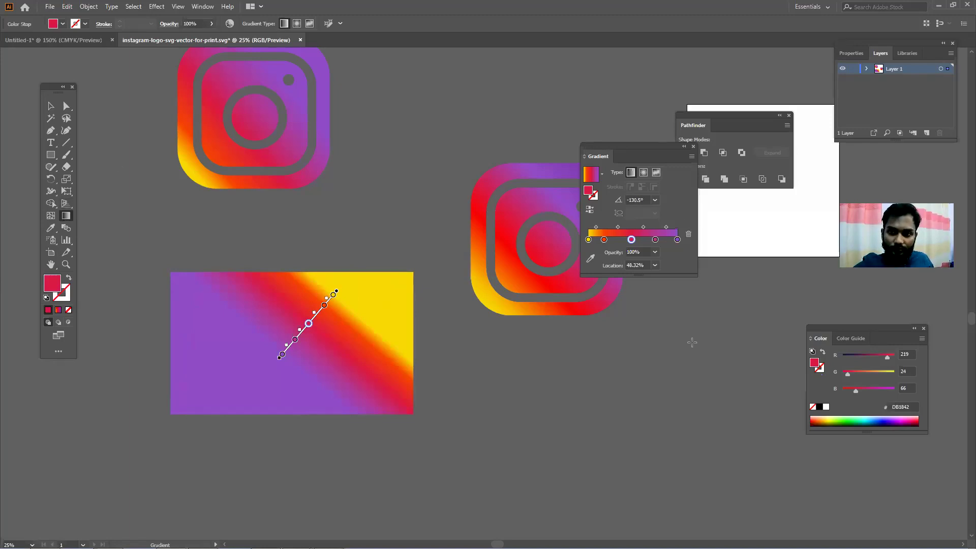
{"action": "scroll", "coordinate": [331, 404], "scroll_direction": "down", "scroll_amount": 1}
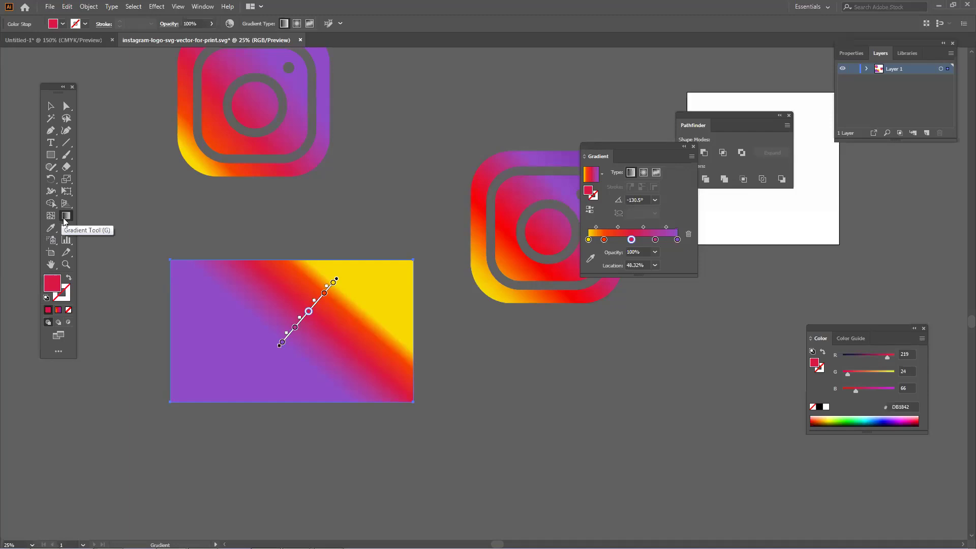
Step: Redraw the vector logo's gradient in several directions, ending at about 129.9° with yellow at the lower right and purple at the upper left
{"action": "key", "text": "v"}
{"action": "left_click", "coordinate": [212, 115]}
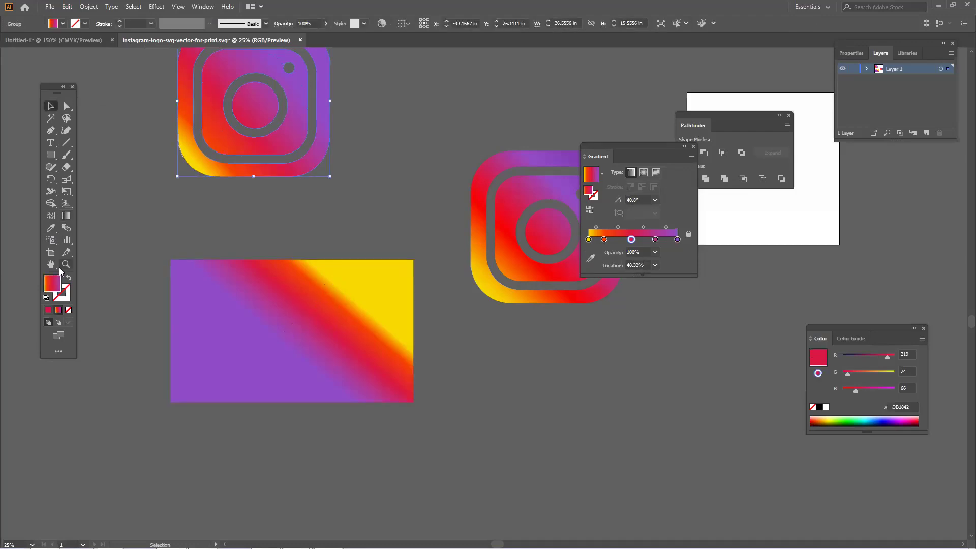
{"action": "left_click", "coordinate": [67, 216]}
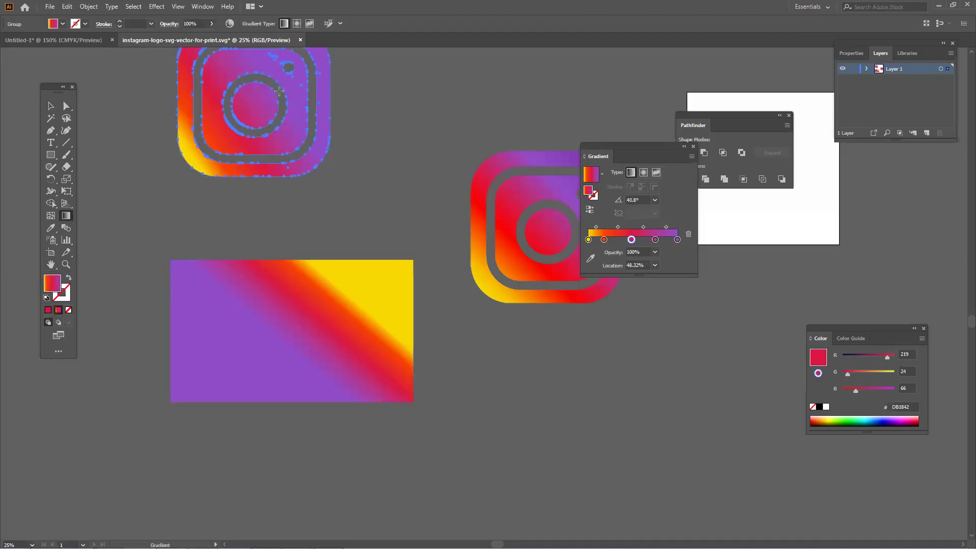
{"action": "scroll", "coordinate": [190, 152], "scroll_direction": "up", "scroll_amount": 3}
{"action": "left_click_drag", "start_coordinate": [226, 129], "coordinate": [285, 207]}
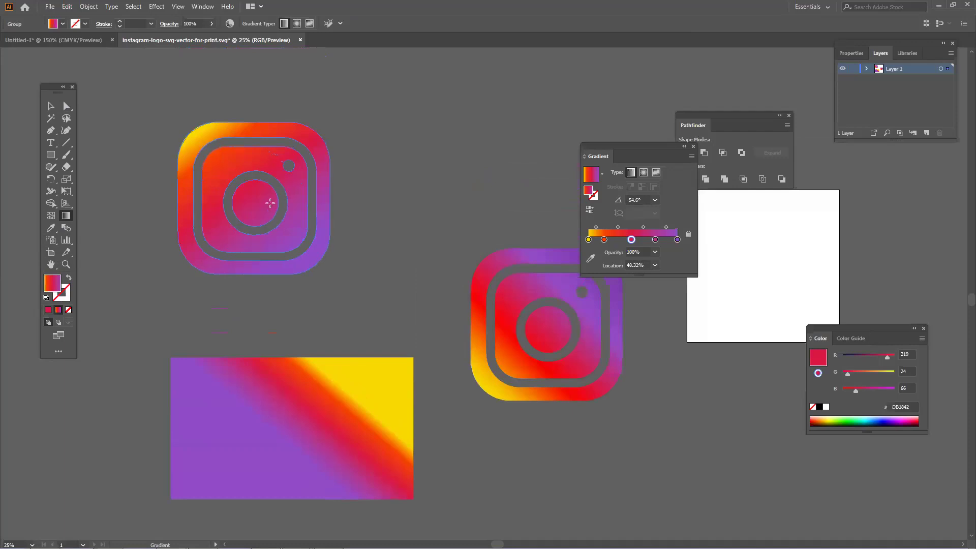
{"action": "left_click_drag", "start_coordinate": [305, 137], "coordinate": [203, 254]}
{"action": "left_click_drag", "start_coordinate": [305, 259], "coordinate": [330, 274]}
{"action": "left_click_drag", "start_coordinate": [269, 194], "coordinate": [193, 132]}
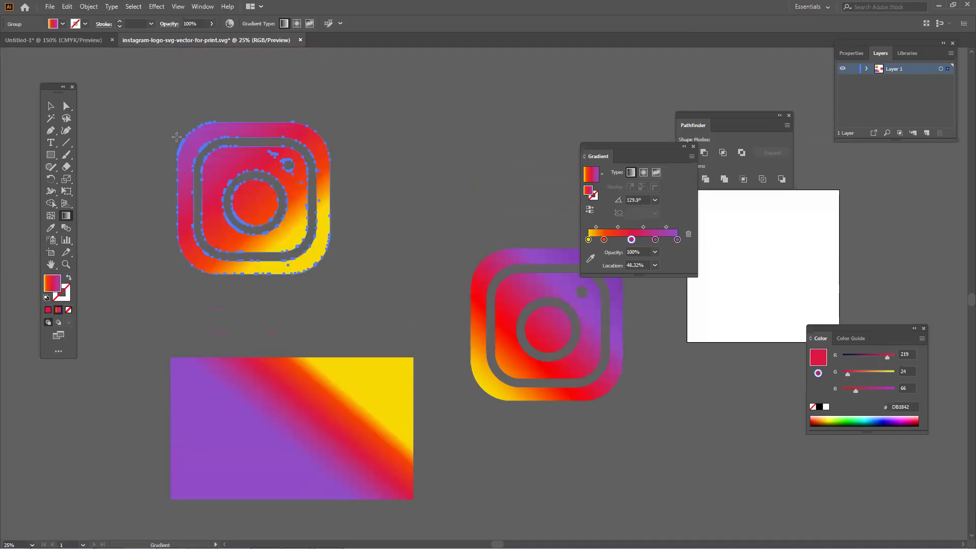
Step: Hide the Gradient panel from the workspace
{"action": "left_click", "coordinate": [205, 5]}
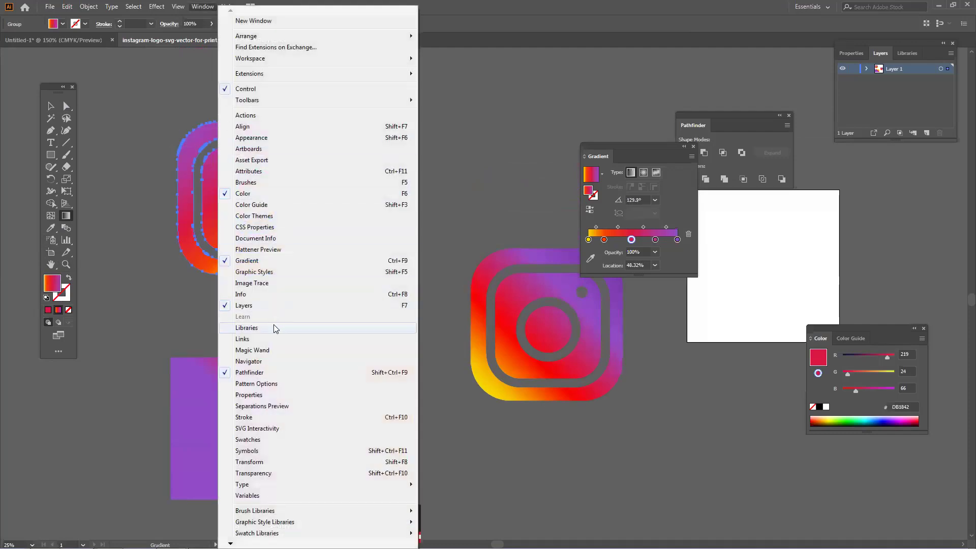
{"action": "left_click", "coordinate": [262, 261]}
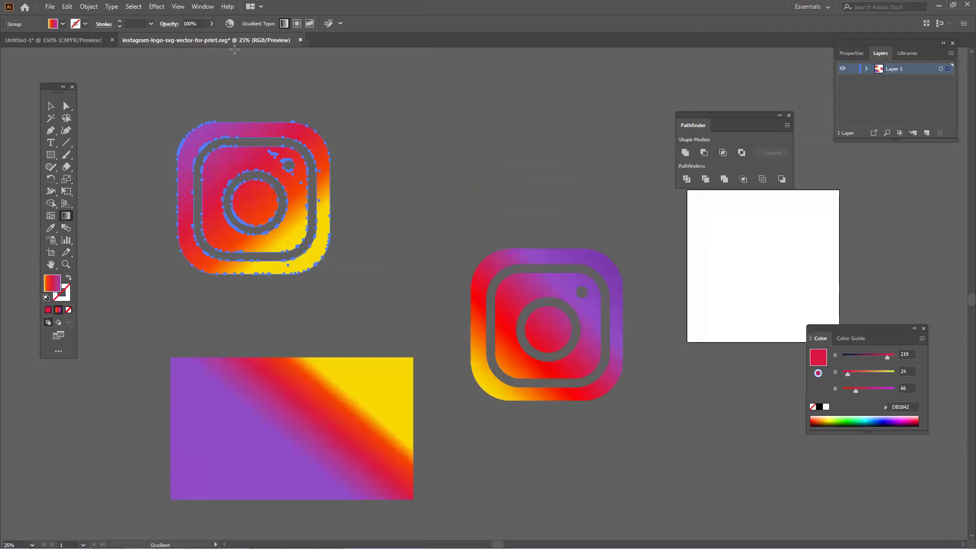
Step: Show the Gradient panel and redraw the vector logo's gradient diagonally at about -45°, with yellow at the upper left and purple at the lower right
{"action": "left_click", "coordinate": [208, 6]}
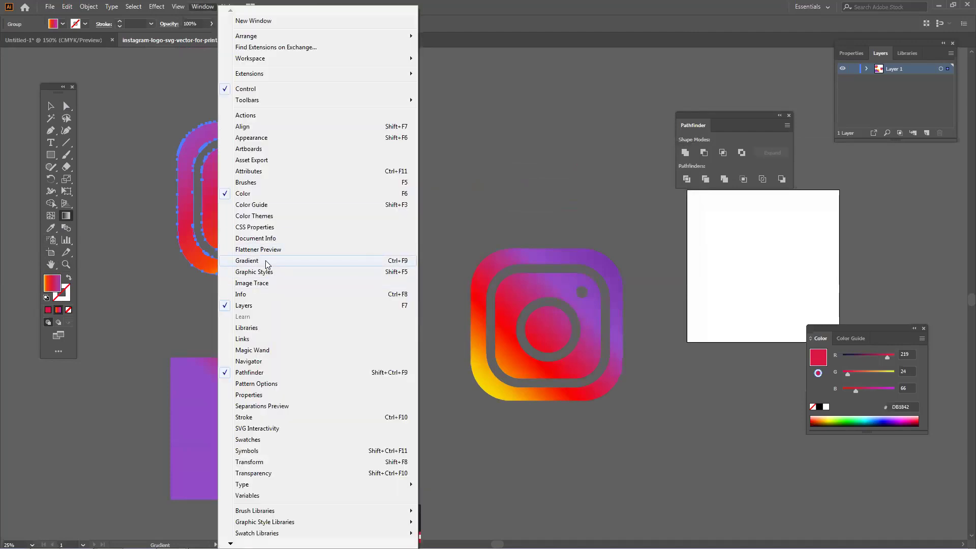
{"action": "left_click", "coordinate": [269, 261]}
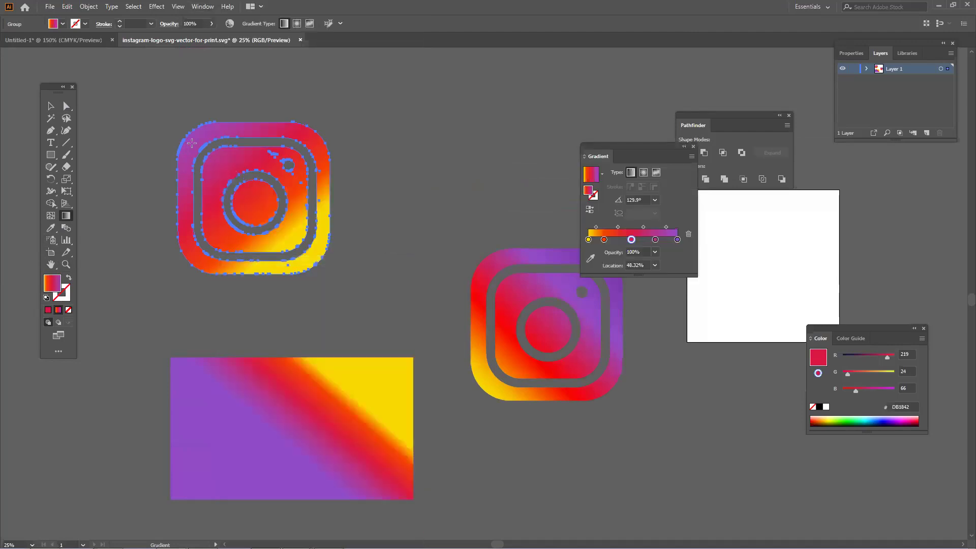
{"action": "left_click_drag", "start_coordinate": [196, 151], "coordinate": [255, 213]}
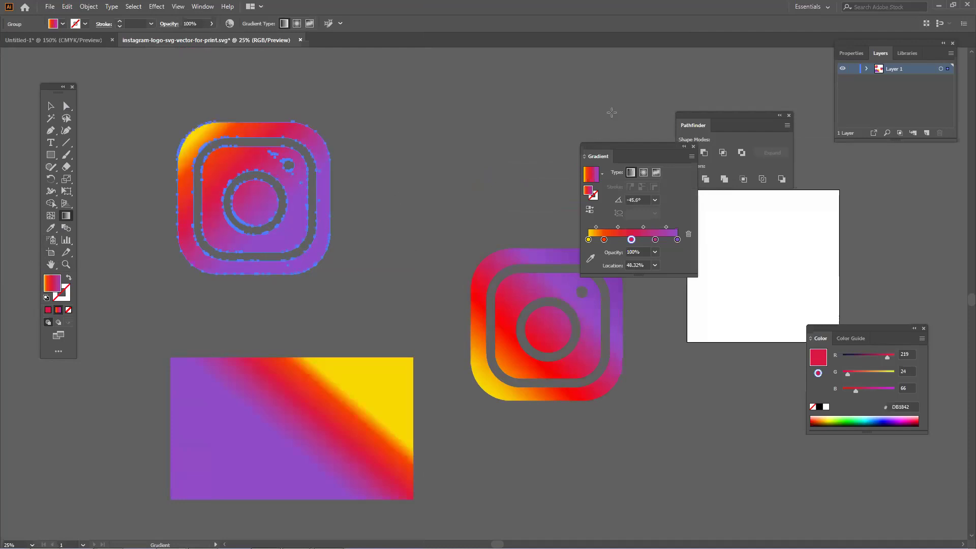
{"action": "left_click", "coordinate": [340, 23]}
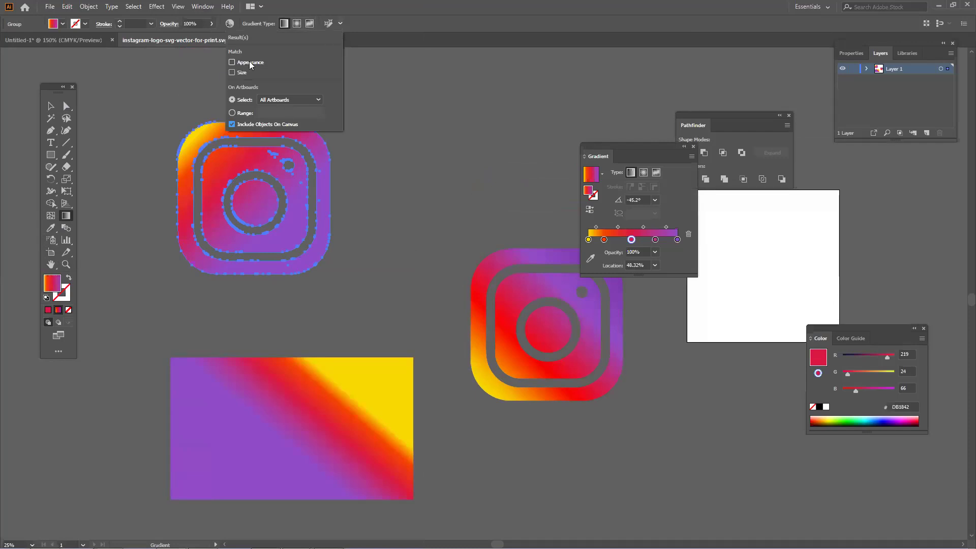
Step: Switch the vector logo's fill to solid black, reapply the gradient and redraw it at about 154.2° with yellow at the lower right
{"action": "left_click_drag", "start_coordinate": [70, 40], "coordinate": [70, 51]}
{"action": "left_click", "coordinate": [14, 40]}
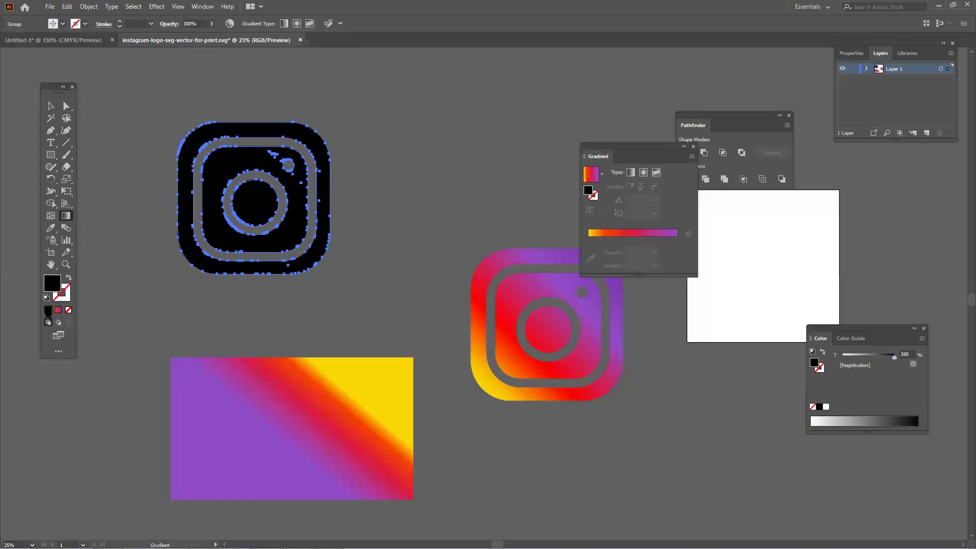
{"action": "left_click", "coordinate": [58, 310]}
{"action": "mouse_move", "coordinate": [219, 168]}
{"action": "left_mouse_down"}
{"action": "mouse_move", "coordinate": [277, 239]}
{"action": "mouse_move", "coordinate": [191, 180]}
{"action": "mouse_move", "coordinate": [313, 252]}
{"action": "left_mouse_up"}
{"action": "mouse_move", "coordinate": [185, 158]}
{"action": "left_mouse_down"}
{"action": "mouse_move", "coordinate": [316, 249]}
{"action": "mouse_move", "coordinate": [183, 160]}
{"action": "left_mouse_up"}
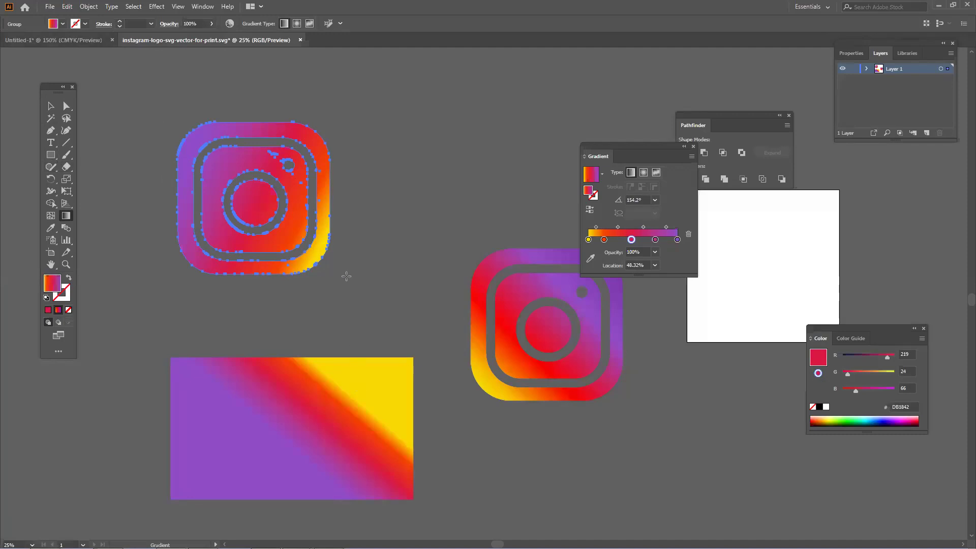
Step: Switch to Chrome and run a Google search for "purnima" in a new tab
{"action": "scroll", "coordinate": [349, 295], "scroll_direction": "down", "scroll_amount": 4}
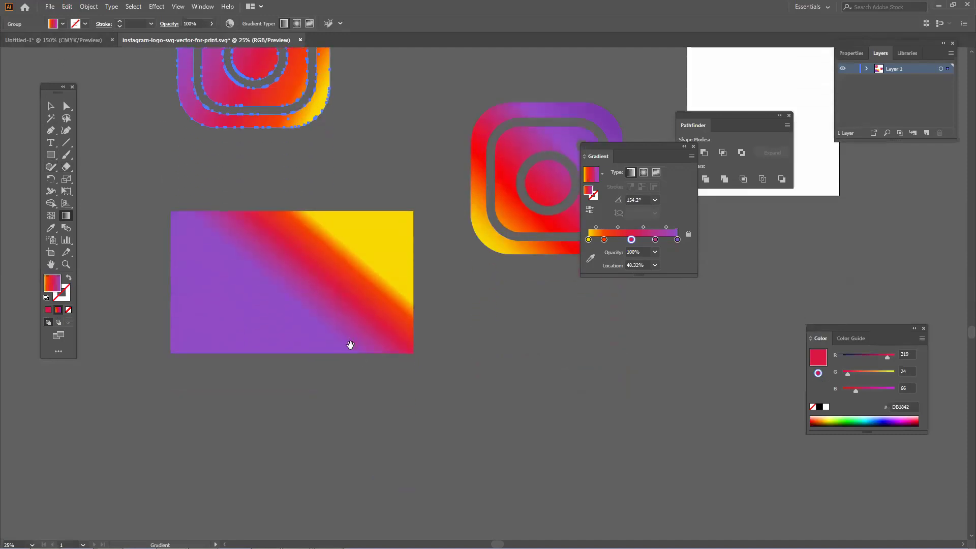
{"action": "left_click_drag", "start_coordinate": [339, 319], "coordinate": [349, 329]}
{"action": "left_click_drag", "start_coordinate": [356, 414], "coordinate": [389, 100]}
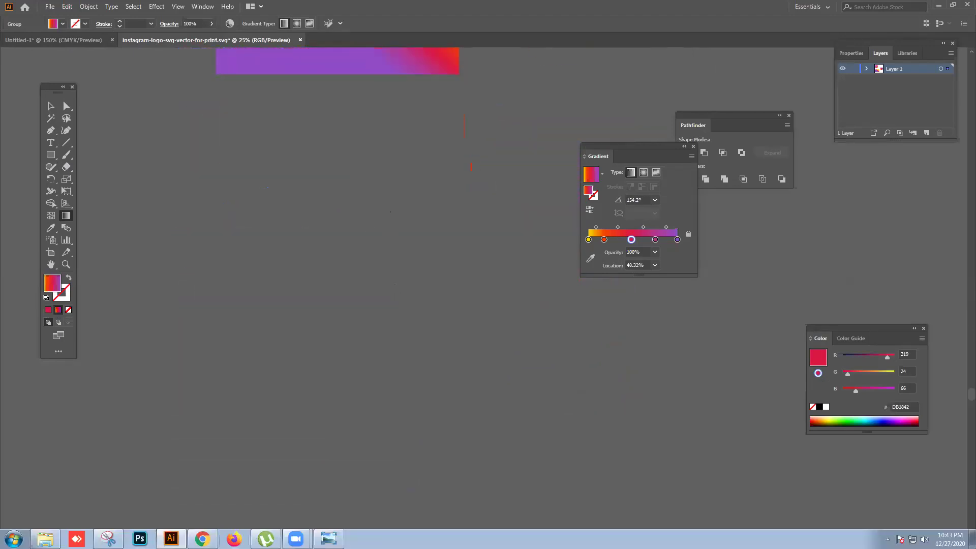
{"action": "left_click", "coordinate": [202, 538]}
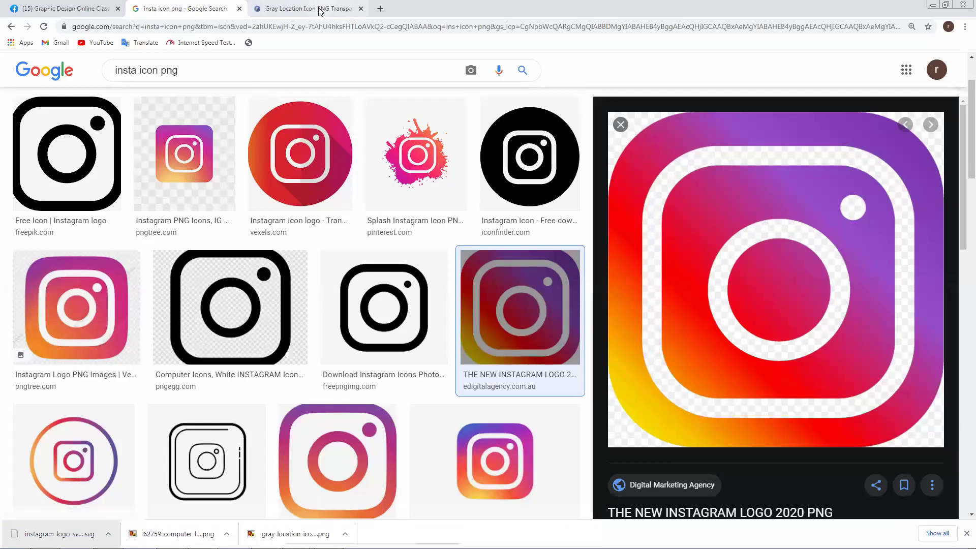
{"action": "left_click", "coordinate": [299, 8]}
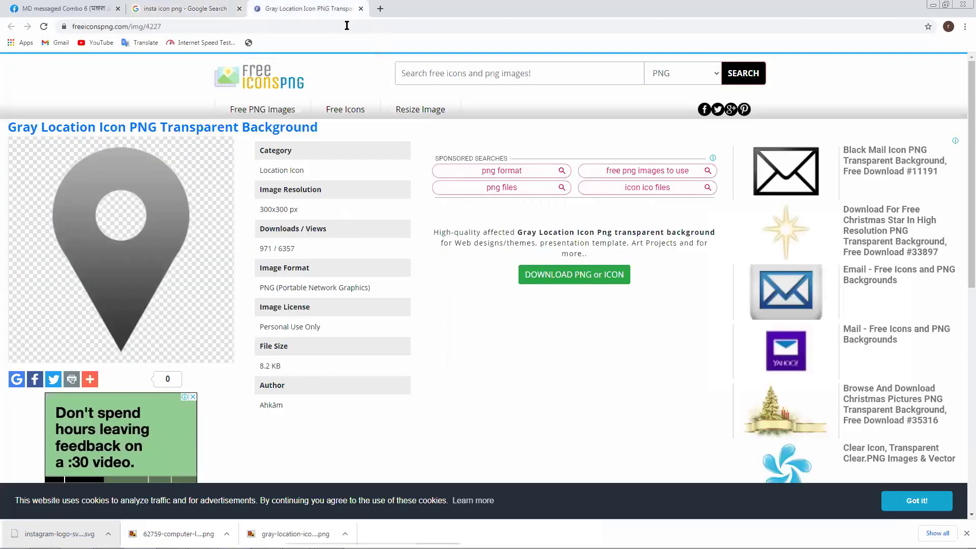
{"action": "left_click", "coordinate": [379, 9]}
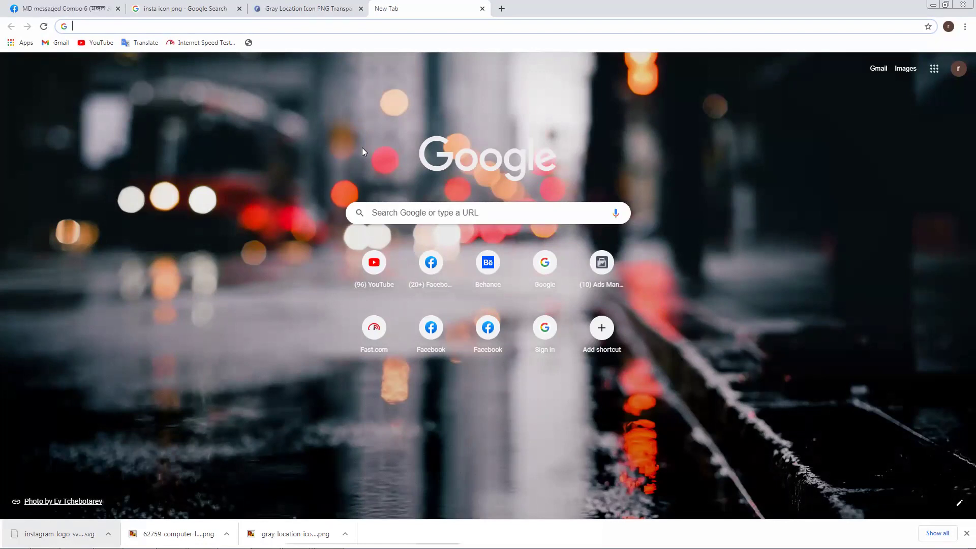
{"action": "type", "text": "pur"}
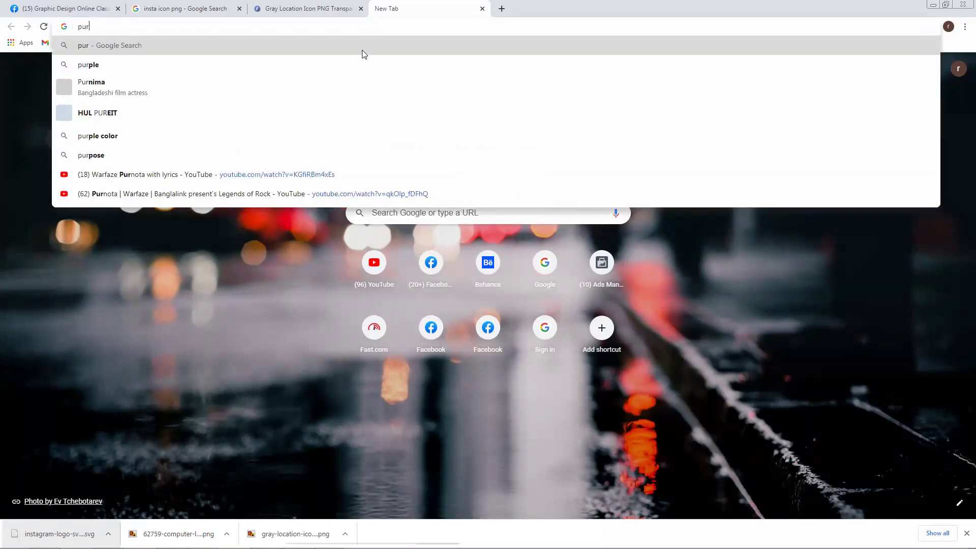
{"action": "key", "text": "Down"}
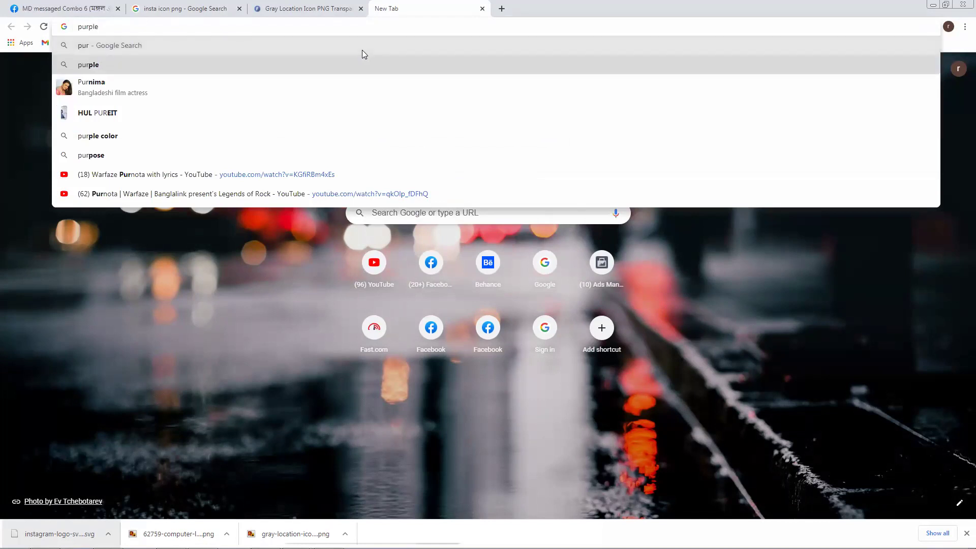
{"action": "key", "text": "Down"}
{"action": "key", "text": "Return"}
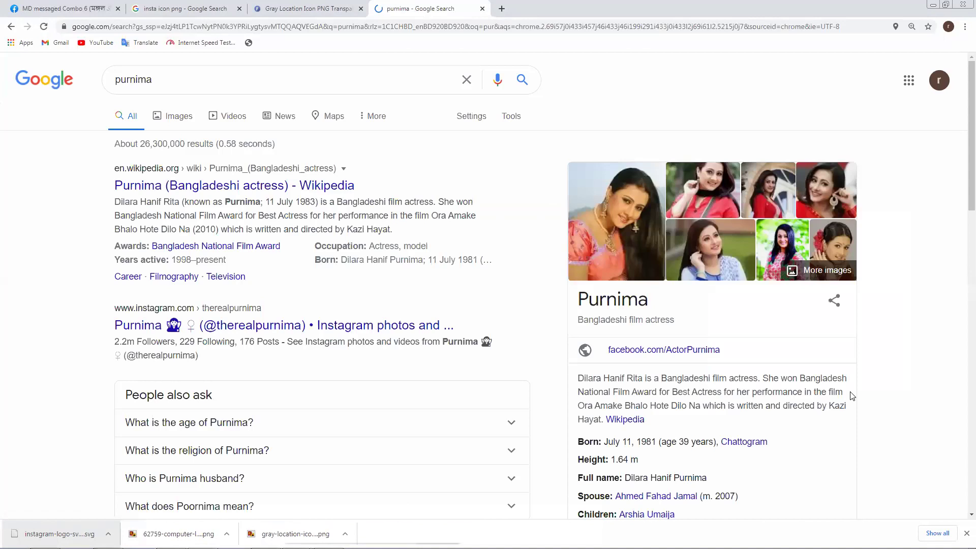
Step: Browse the image results for purnima and copy the Daily Bangladesh portrait titled "Happy Birthday' Purnima..."
{"action": "left_click", "coordinate": [176, 119]}
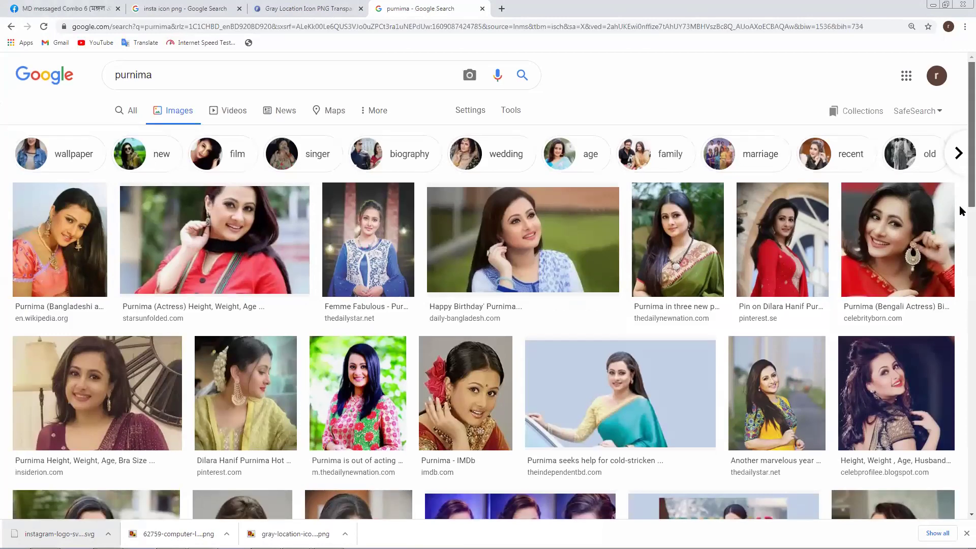
{"action": "scroll", "coordinate": [961, 256], "scroll_direction": "down", "scroll_amount": 3}
{"action": "scroll", "coordinate": [962, 256], "scroll_direction": "down", "scroll_amount": 2}
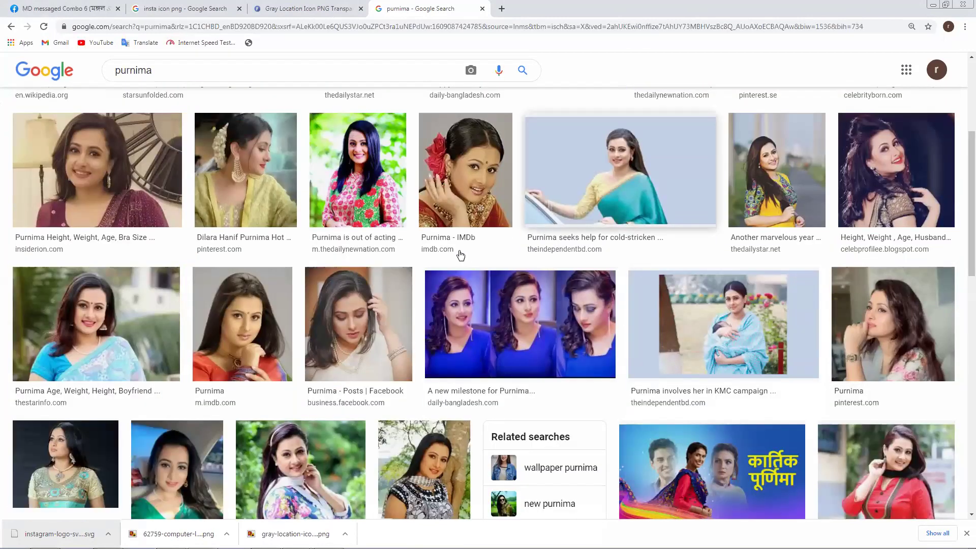
{"action": "scroll", "coordinate": [460, 254], "scroll_direction": "down", "scroll_amount": 1}
{"action": "scroll", "coordinate": [460, 254], "scroll_direction": "up", "scroll_amount": 5}
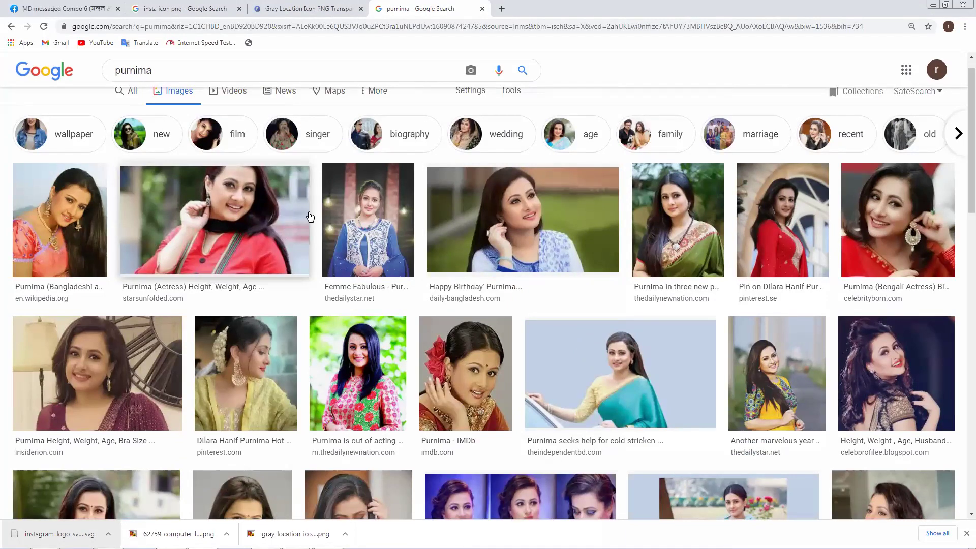
{"action": "left_click", "coordinate": [478, 242]}
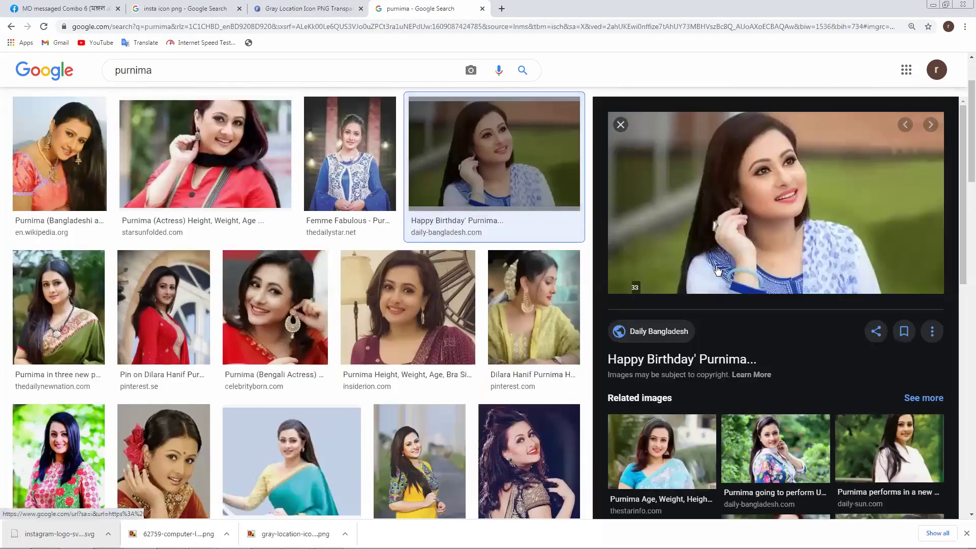
{"action": "right_click", "coordinate": [720, 196]}
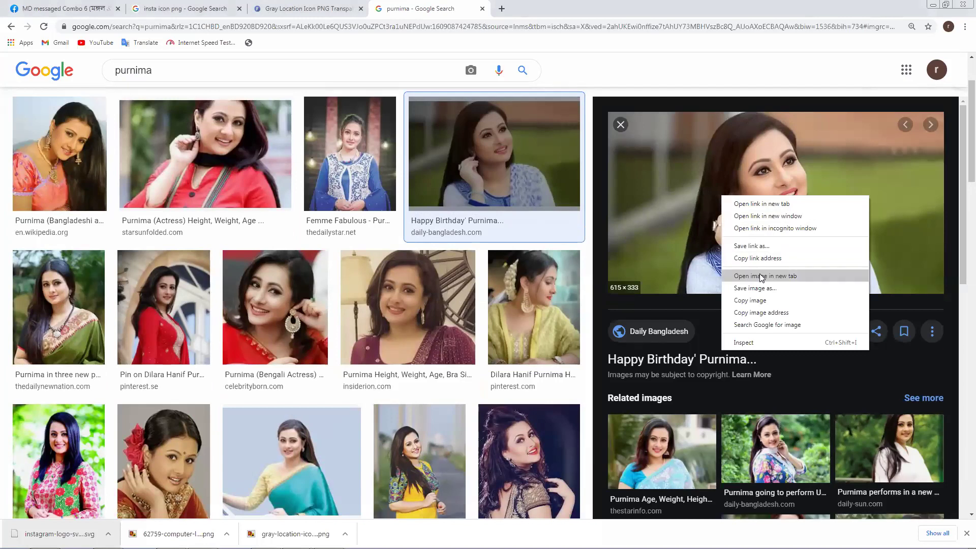
{"action": "left_click", "coordinate": [761, 300]}
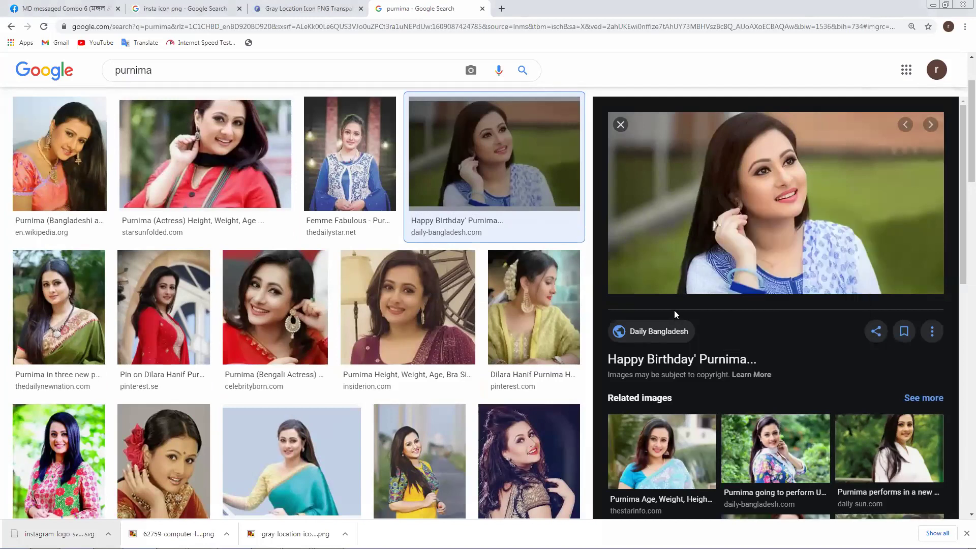
Step: Open the related portrait in the turquoise sari from The Star Info and copy that image
{"action": "left_click", "coordinate": [661, 463]}
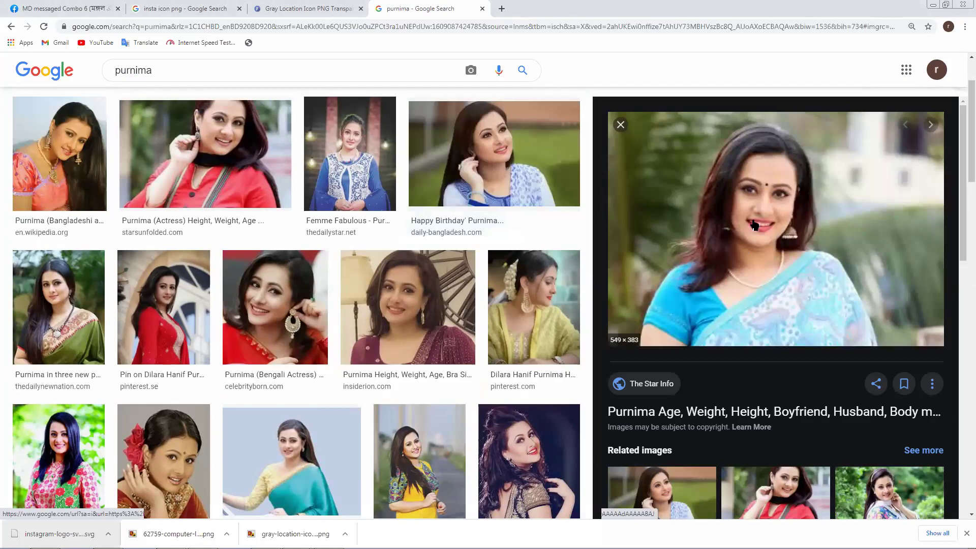
{"action": "right_click", "coordinate": [700, 189]}
{"action": "left_click", "coordinate": [728, 293]}
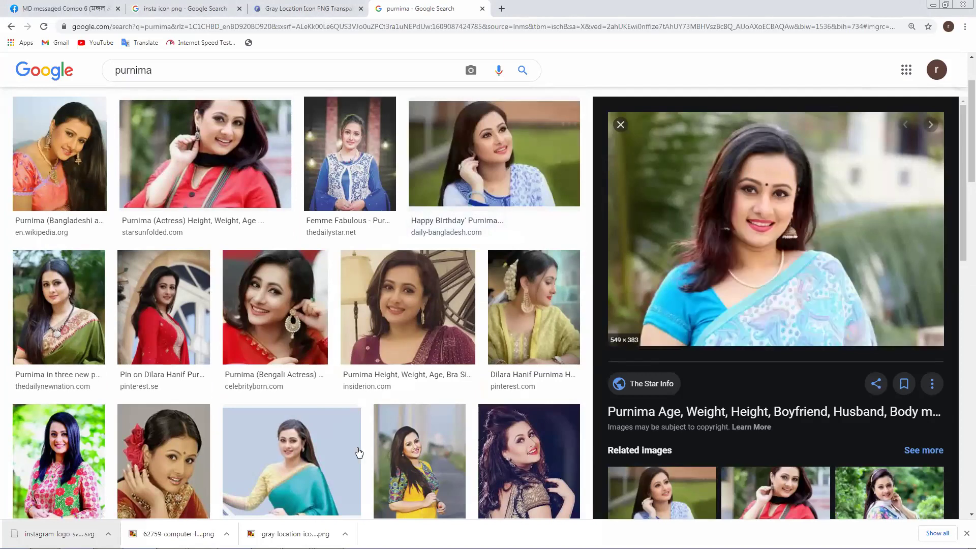
Step: Switch back to Illustrator and paste the copied portrait onto an empty area of the canvas below the gradient rectangle
{"action": "mouse_move", "coordinate": [109, 538]}
{"action": "left_click", "coordinate": [171, 537]}
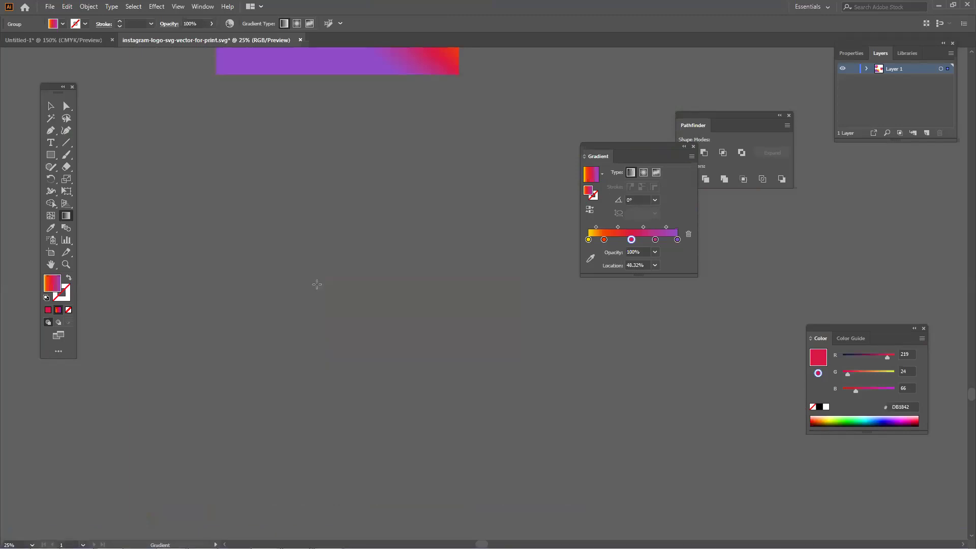
{"action": "left_click_drag", "start_coordinate": [486, 290], "coordinate": [524, 207]}
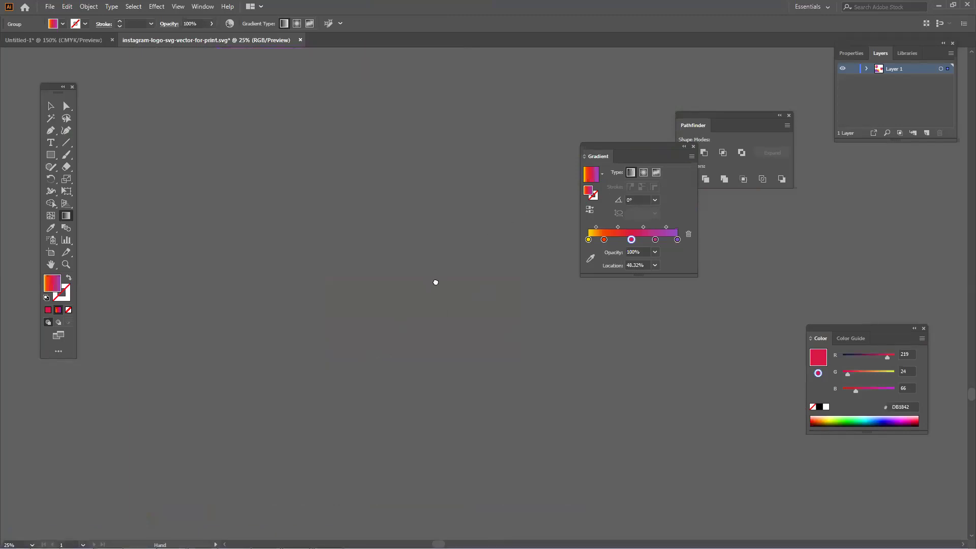
{"action": "key", "text": "ctrl+v"}
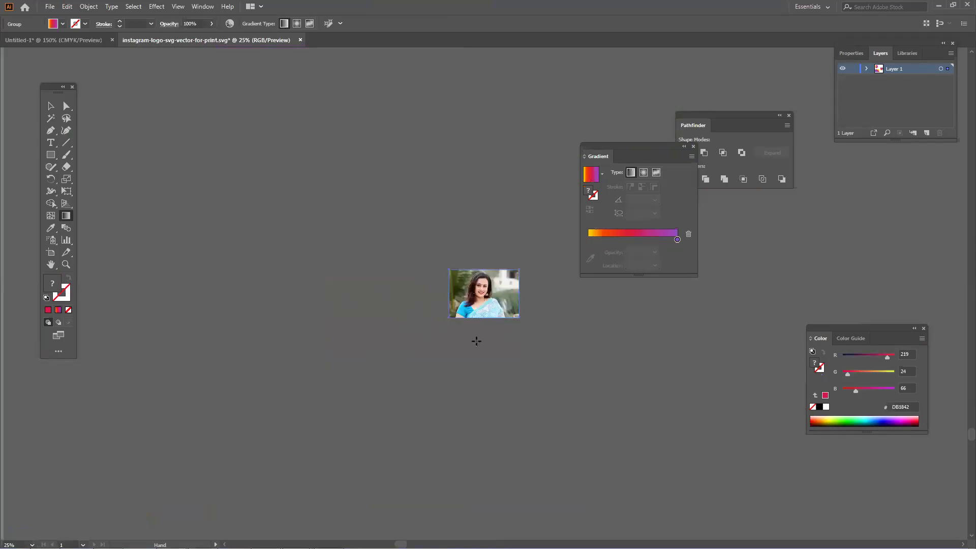
{"action": "scroll", "coordinate": [542, 330], "scroll_direction": "up", "scroll_amount": 4}
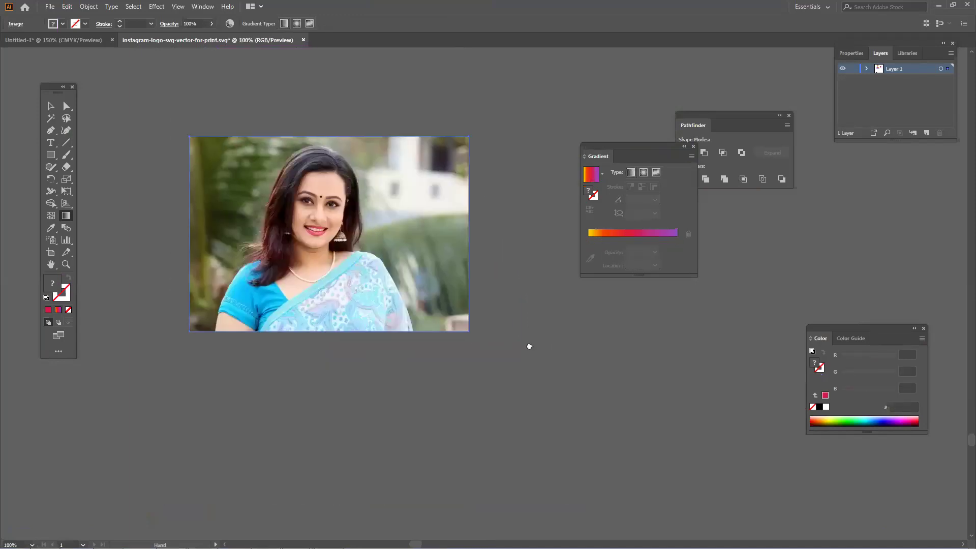
{"action": "left_click_drag", "start_coordinate": [529, 346], "coordinate": [536, 370]}
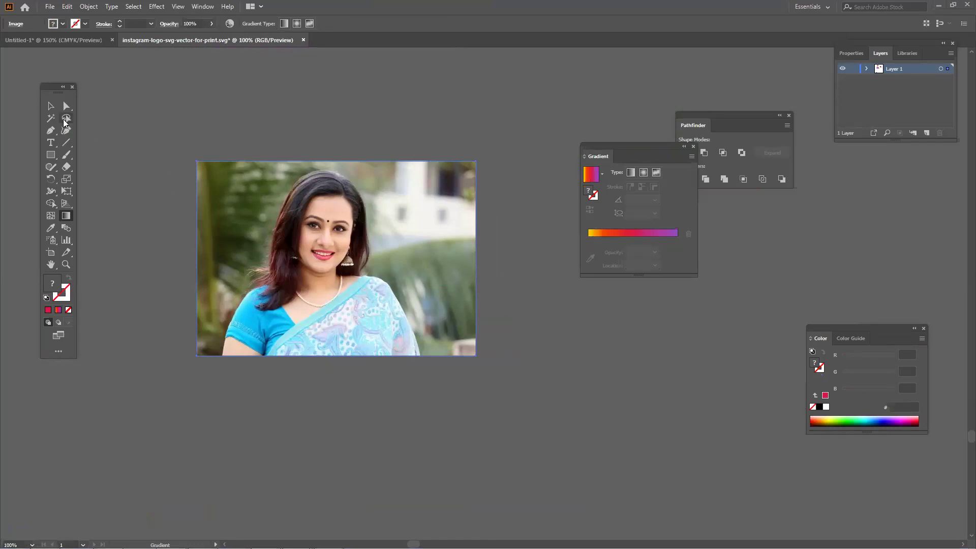
Step: Select the pasted portrait and trace it with the 16 Colors Image Trace preset
{"action": "left_click", "coordinate": [51, 105]}
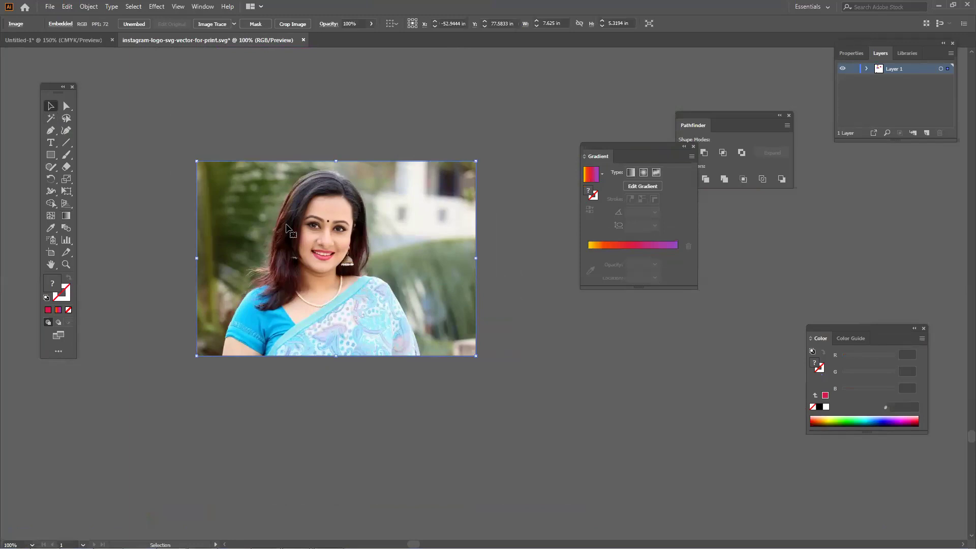
{"action": "left_click", "coordinate": [322, 365]}
{"action": "left_click", "coordinate": [320, 330]}
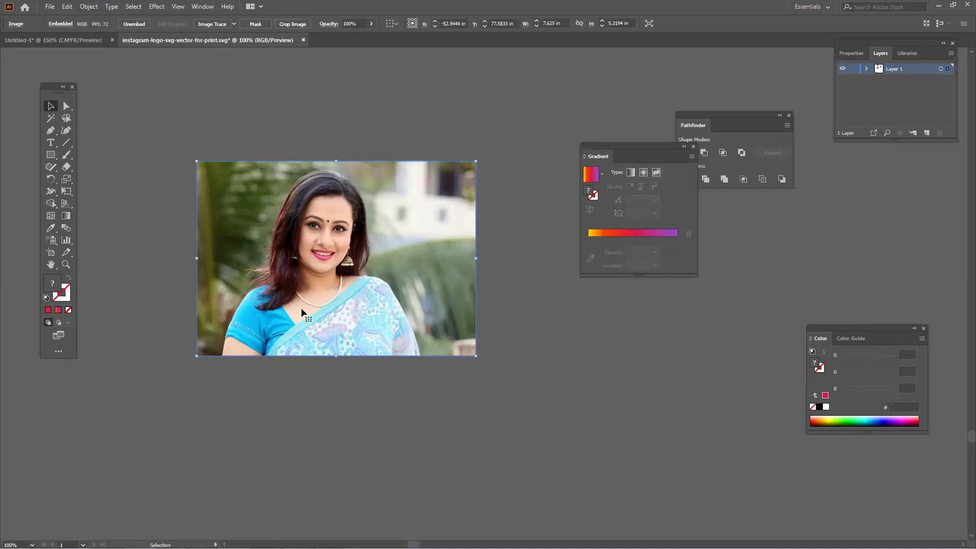
{"action": "left_click", "coordinate": [234, 24]}
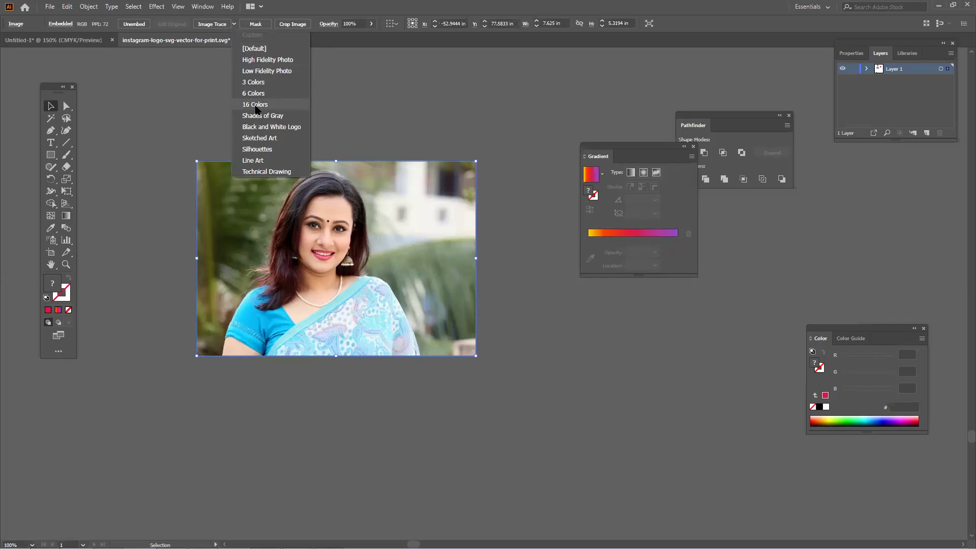
{"action": "left_click", "coordinate": [258, 104]}
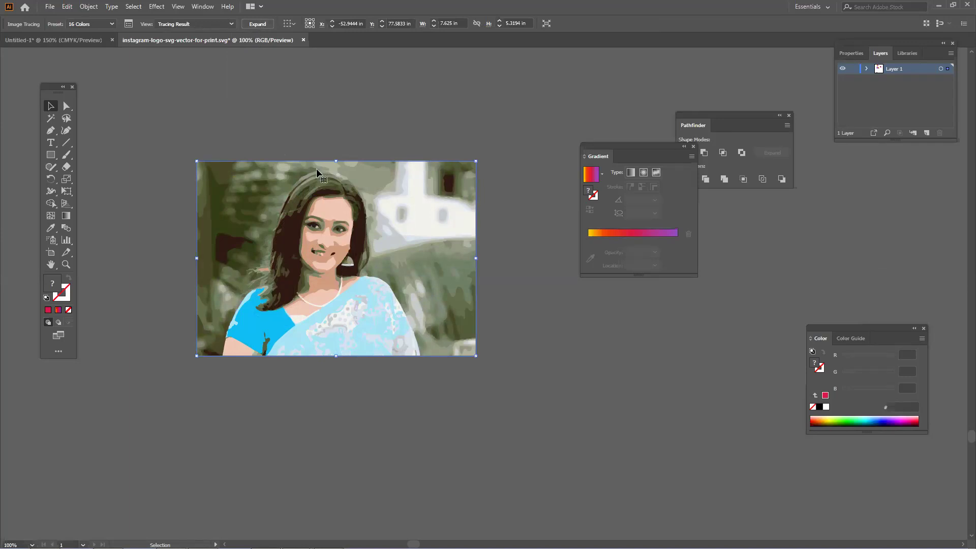
Step: Expand the traced portrait into vector paths, ungroup them and clear the selection
{"action": "left_click", "coordinate": [268, 24]}
{"action": "right_click", "coordinate": [364, 219]}
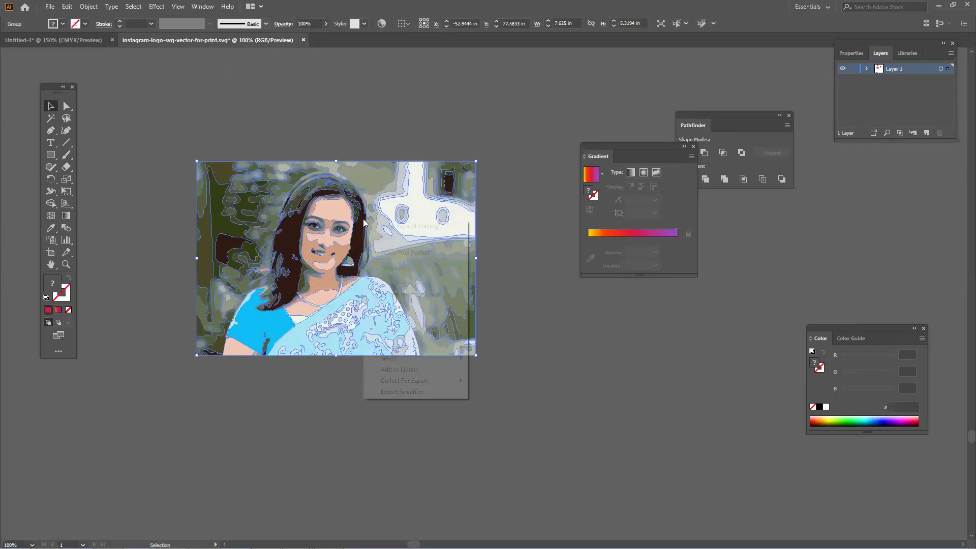
{"action": "left_click", "coordinate": [445, 306]}
{"action": "left_click", "coordinate": [486, 343]}
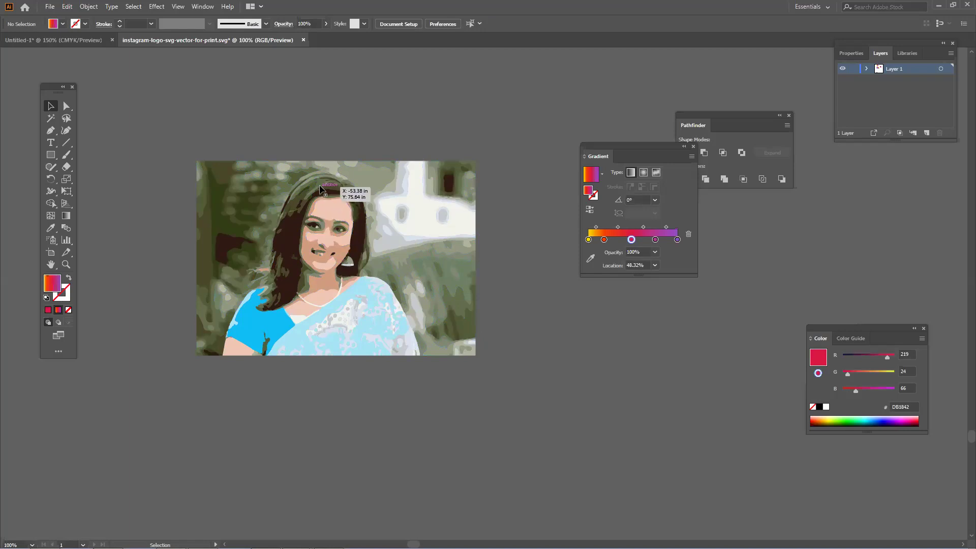
Step: Check the separate pieces of the traced portrait and move the small grey oval ring in the white background area slightly down
{"action": "mouse_move", "coordinate": [506, 328]}
{"action": "left_mouse_down"}
{"action": "mouse_move", "coordinate": [251, 254]}
{"action": "mouse_move", "coordinate": [177, 133]}
{"action": "left_mouse_up"}
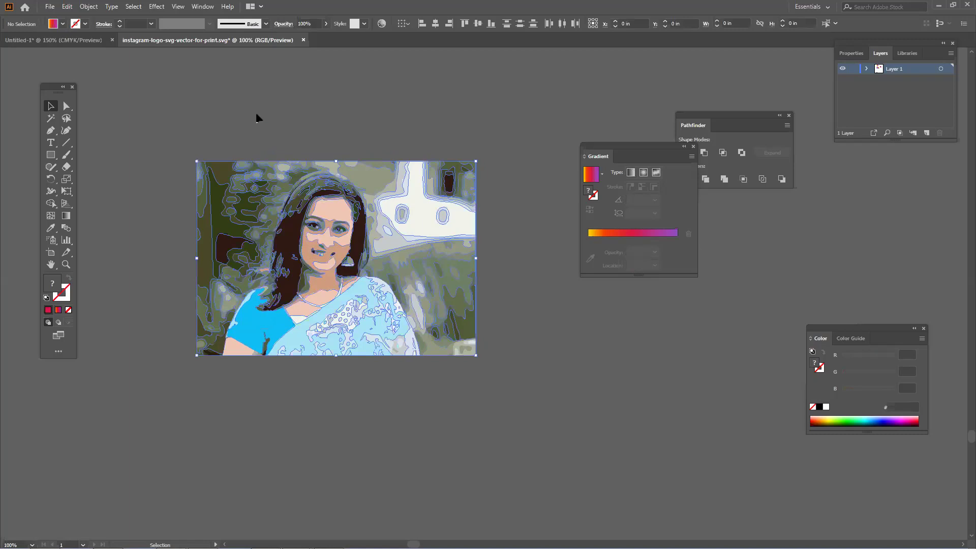
{"action": "key", "text": "ctrl+shift+a"}
{"action": "left_click", "coordinate": [447, 229]}
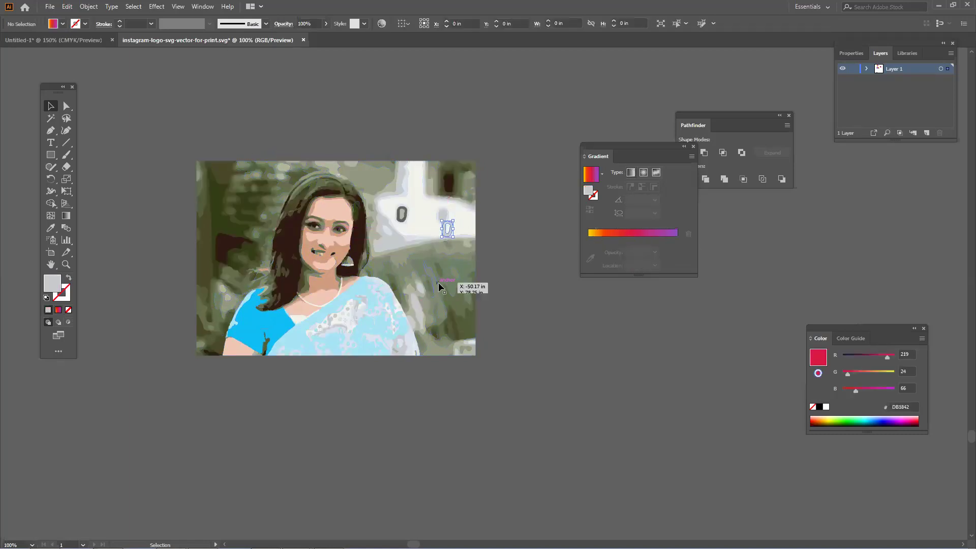
Step: Pull the traced background pieces away from around the woman in the portrait and spread them over the surrounding canvas
{"action": "left_click_drag", "start_coordinate": [440, 287], "coordinate": [502, 330]}
{"action": "mouse_move", "coordinate": [521, 395]}
{"action": "left_mouse_down"}
{"action": "mouse_move", "coordinate": [444, 207]}
{"action": "mouse_move", "coordinate": [443, 159]}
{"action": "left_mouse_up"}
{"action": "mouse_move", "coordinate": [454, 232]}
{"action": "left_mouse_down"}
{"action": "mouse_move", "coordinate": [558, 365]}
{"action": "mouse_move", "coordinate": [581, 365]}
{"action": "left_mouse_up"}
{"action": "mouse_move", "coordinate": [194, 188]}
{"action": "left_mouse_down"}
{"action": "mouse_move", "coordinate": [249, 280]}
{"action": "mouse_move", "coordinate": [147, 199]}
{"action": "left_mouse_up"}
{"action": "left_click_drag", "start_coordinate": [199, 270], "coordinate": [98, 350]}
{"action": "left_click_drag", "start_coordinate": [227, 305], "coordinate": [166, 253]}
{"action": "left_click_drag", "start_coordinate": [381, 155], "coordinate": [290, 103]}
{"action": "left_click_drag", "start_coordinate": [273, 190], "coordinate": [169, 133]}
{"action": "left_click_drag", "start_coordinate": [393, 150], "coordinate": [532, 196]}
Step: Separate the small white and grey pieces beside the woman's sari and move them into the empty space beside the portrait
{"action": "left_click", "coordinate": [401, 215]}
{"action": "left_click_drag", "start_coordinate": [387, 231], "coordinate": [415, 209]}
{"action": "left_click", "coordinate": [412, 277]}
{"action": "left_click_drag", "start_coordinate": [425, 324], "coordinate": [426, 326]}
{"action": "left_click_drag", "start_coordinate": [420, 311], "coordinate": [487, 272]}
Step: Reposition the Gradient and Pathfinder panels next to each other, near the empty canvas below the portrait pieces
{"action": "scroll", "coordinate": [476, 386], "scroll_direction": "down", "scroll_amount": 5}
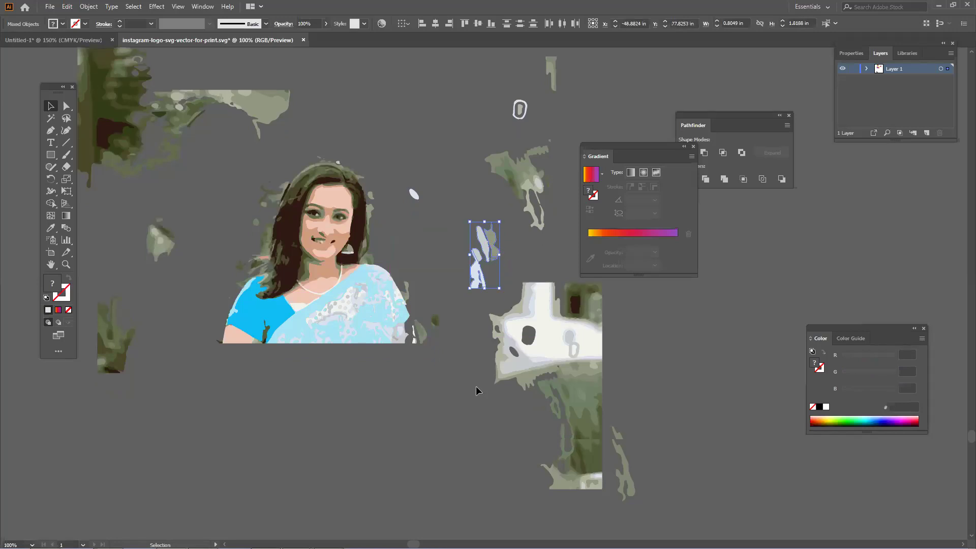
{"action": "left_click_drag", "start_coordinate": [671, 146], "coordinate": [577, 142]}
{"action": "left_click_drag", "start_coordinate": [727, 125], "coordinate": [419, 248]}
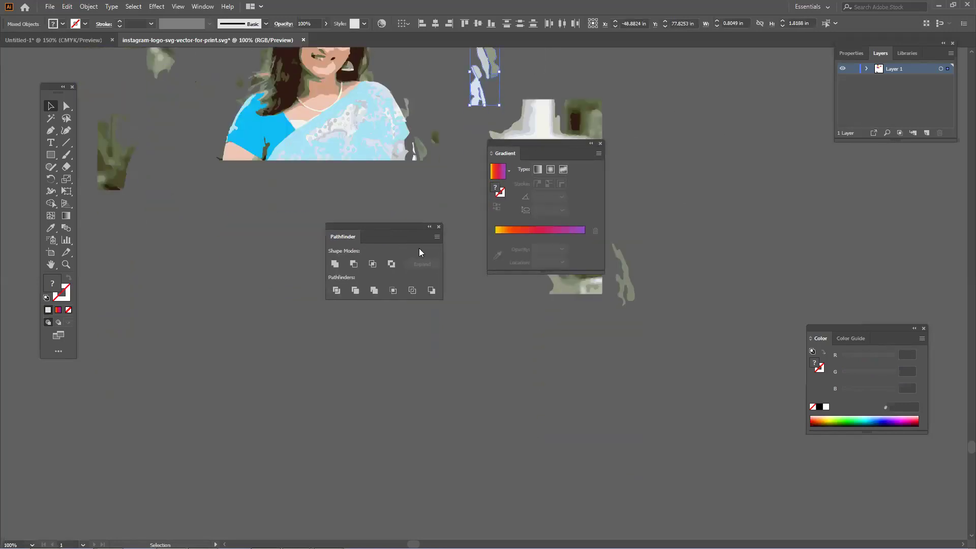
{"action": "left_click", "coordinate": [389, 267]}
{"action": "scroll", "coordinate": [348, 365], "scroll_direction": "down", "scroll_amount": 5}
Step: Draw a circle and an overlapping rounded rectangle about 4.42 by 3.14 in, and fill the rectangle with the black [Registration] swatch
{"action": "left_click", "coordinate": [348, 364]}
{"action": "left_click_drag", "start_coordinate": [46, 160], "coordinate": [84, 165]}
{"action": "left_click_drag", "start_coordinate": [122, 265], "coordinate": [207, 349]}
{"action": "left_click_drag", "start_coordinate": [181, 307], "coordinate": [343, 422]}
{"action": "left_click", "coordinate": [62, 24]}
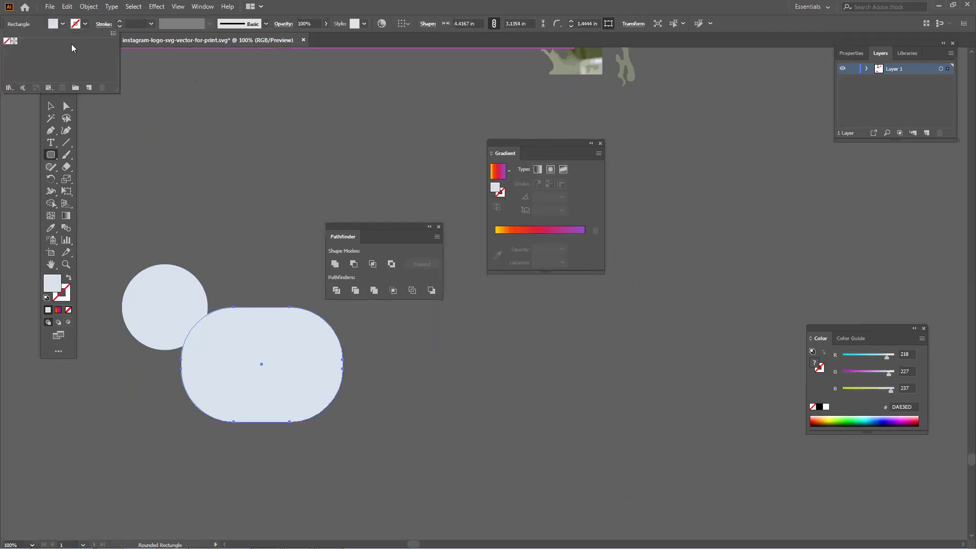
{"action": "left_click", "coordinate": [14, 40]}
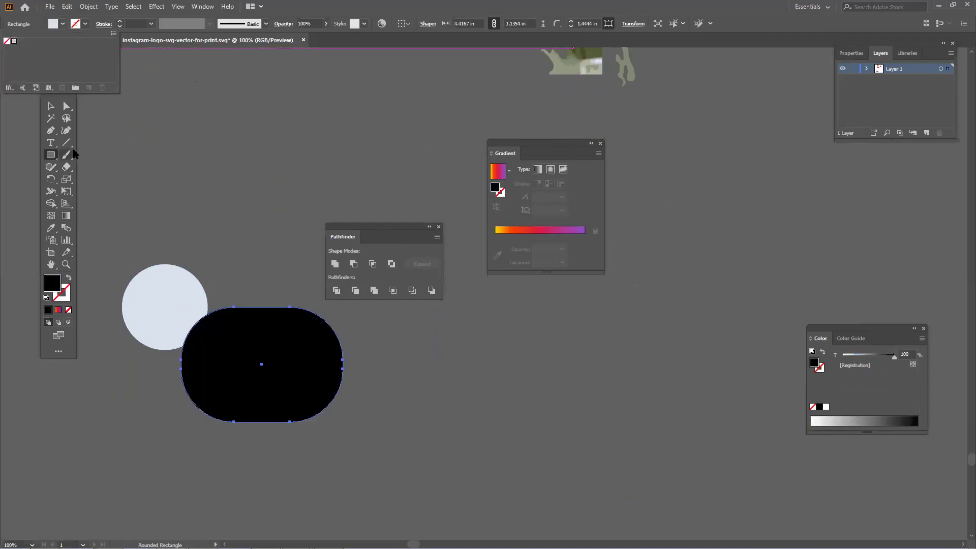
Step: Move the black rounded rectangle farther over the circle and merge the two shapes with Pathfinder Unite
{"action": "left_click", "coordinate": [51, 106]}
{"action": "left_click_drag", "start_coordinate": [257, 356], "coordinate": [235, 342]}
{"action": "left_click_drag", "start_coordinate": [153, 237], "coordinate": [188, 371]}
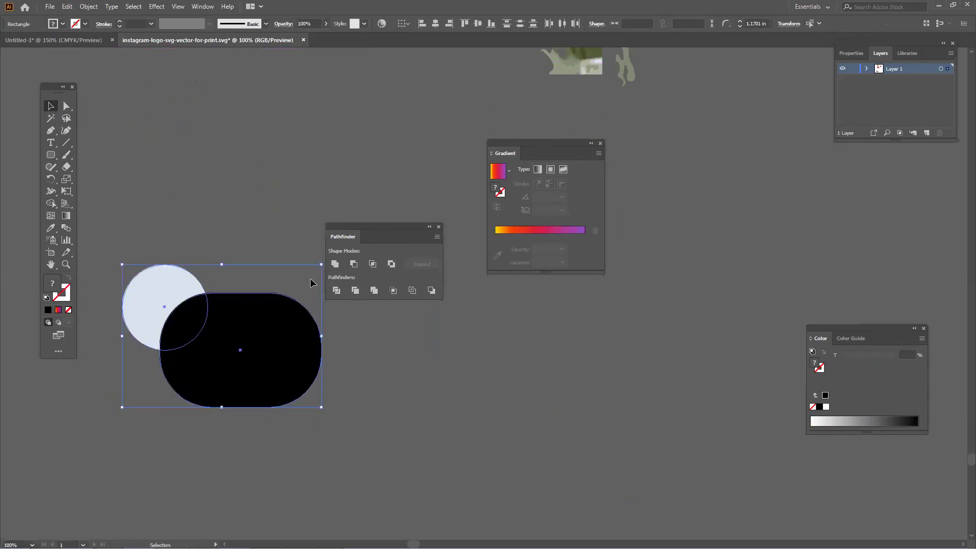
{"action": "left_click", "coordinate": [335, 264]}
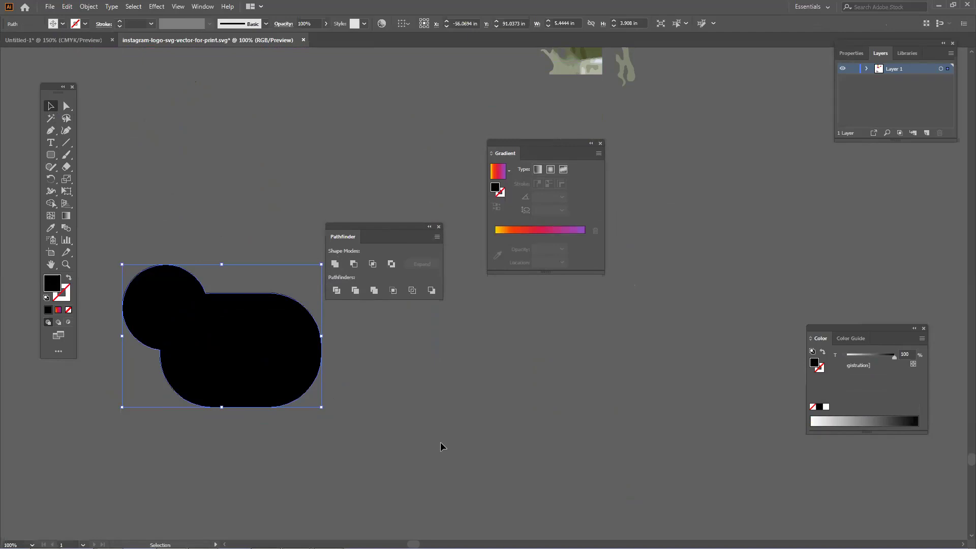
Step: Go back to the embedded gradient Instagram logo image near the white artboard and move it about 15 in up
{"action": "scroll", "coordinate": [389, 343], "scroll_direction": "up", "scroll_amount": 5}
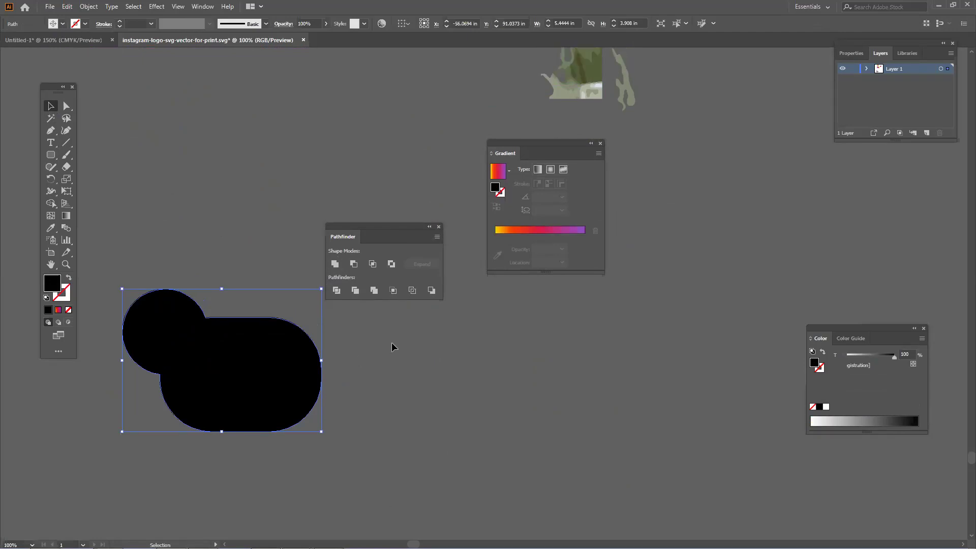
{"action": "scroll", "coordinate": [391, 347], "scroll_direction": "up", "scroll_amount": 2}
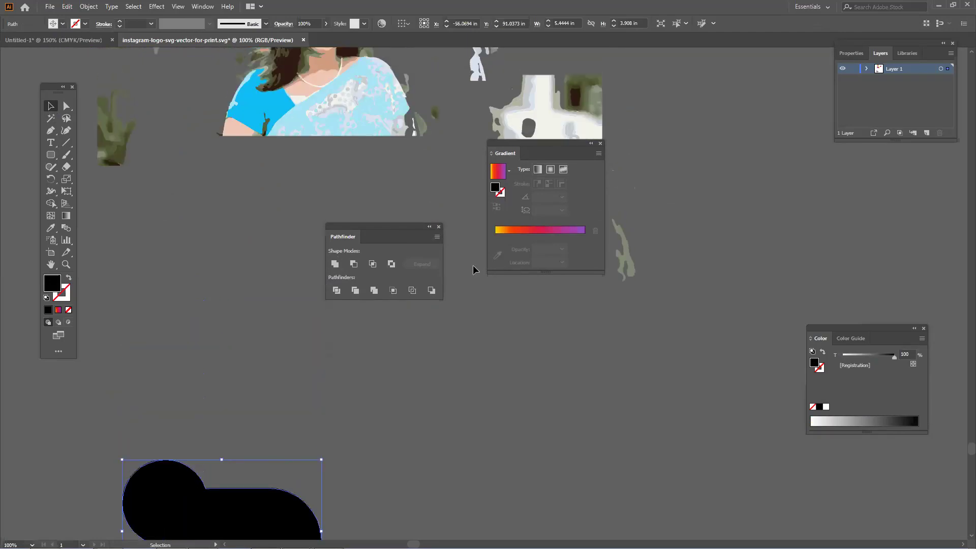
{"action": "left_click_drag", "start_coordinate": [418, 97], "coordinate": [223, 538]}
{"action": "scroll", "coordinate": [209, 380], "scroll_direction": "up", "scroll_amount": 5}
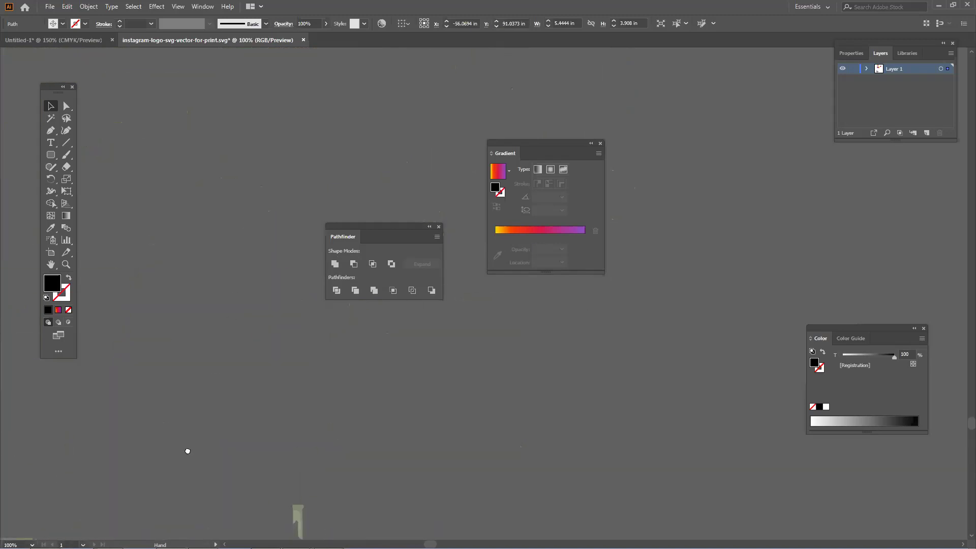
{"action": "scroll", "coordinate": [227, 369], "scroll_direction": "down", "scroll_amount": 1, "text": "alt"}
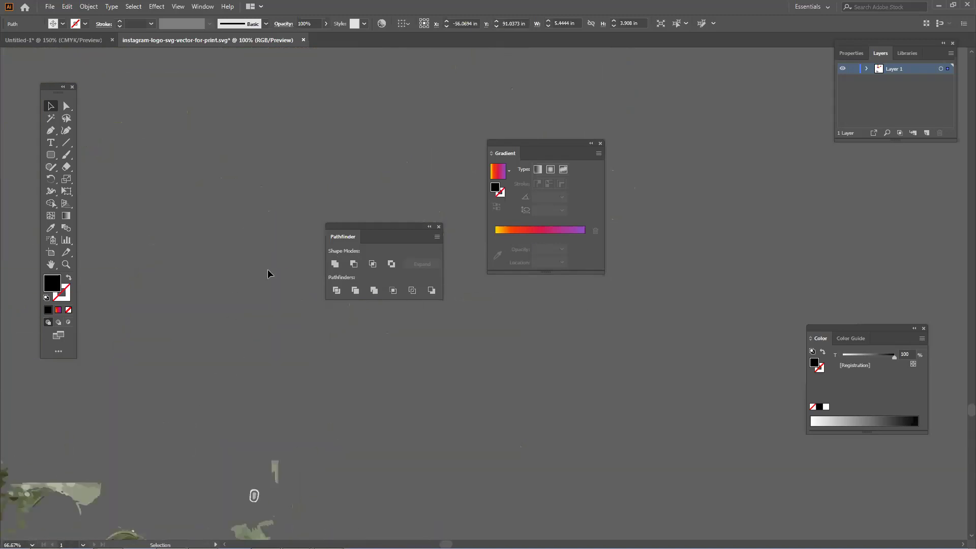
{"action": "scroll", "coordinate": [267, 274], "scroll_direction": "down", "scroll_amount": 1, "text": "alt"}
{"action": "scroll", "coordinate": [289, 304], "scroll_direction": "up", "scroll_amount": 2}
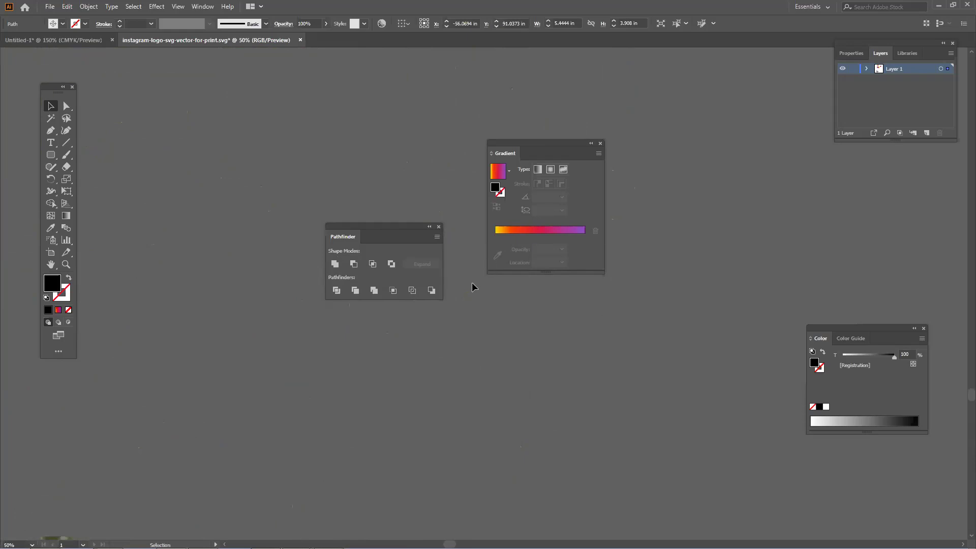
{"action": "scroll", "coordinate": [457, 277], "scroll_direction": "down", "scroll_amount": 1, "text": "alt"}
{"action": "scroll", "coordinate": [422, 199], "scroll_direction": "down", "scroll_amount": 1}
{"action": "scroll", "coordinate": [420, 202], "scroll_direction": "down", "scroll_amount": 1, "text": "alt"}
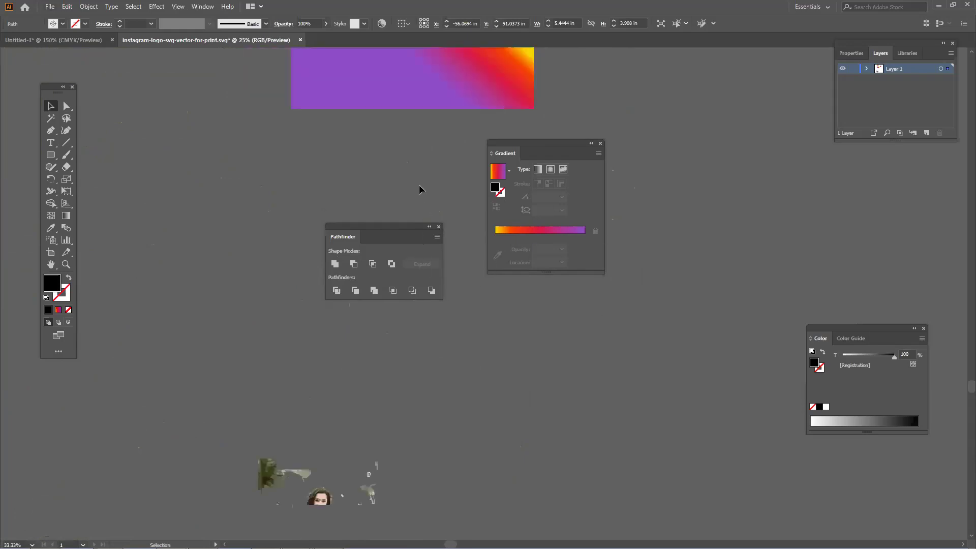
{"action": "left_click_drag", "start_coordinate": [443, 65], "coordinate": [176, 402]}
{"action": "left_click_drag", "start_coordinate": [337, 374], "coordinate": [433, 70]}
{"action": "left_click_drag", "start_coordinate": [321, 114], "coordinate": [183, 300]}
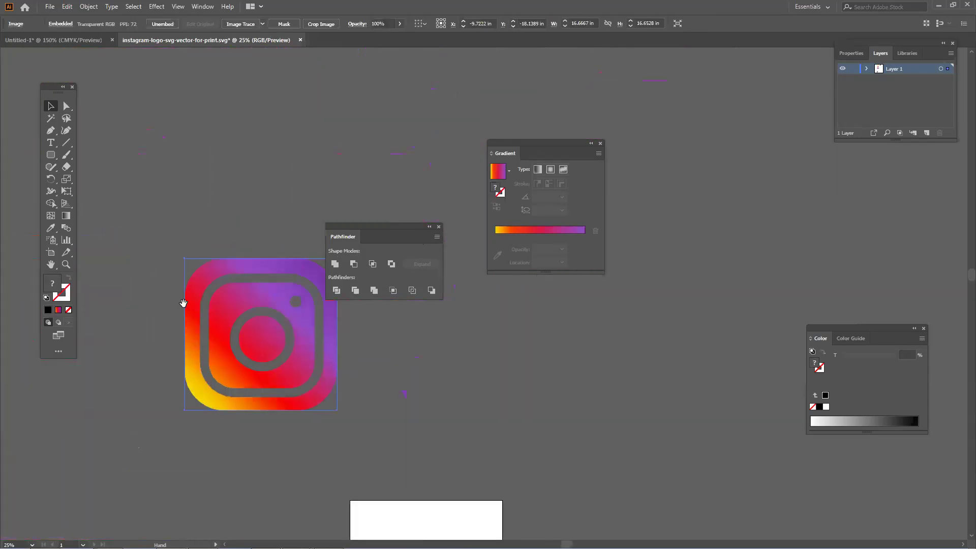
{"action": "left_click_drag", "start_coordinate": [245, 272], "coordinate": [285, 137]}
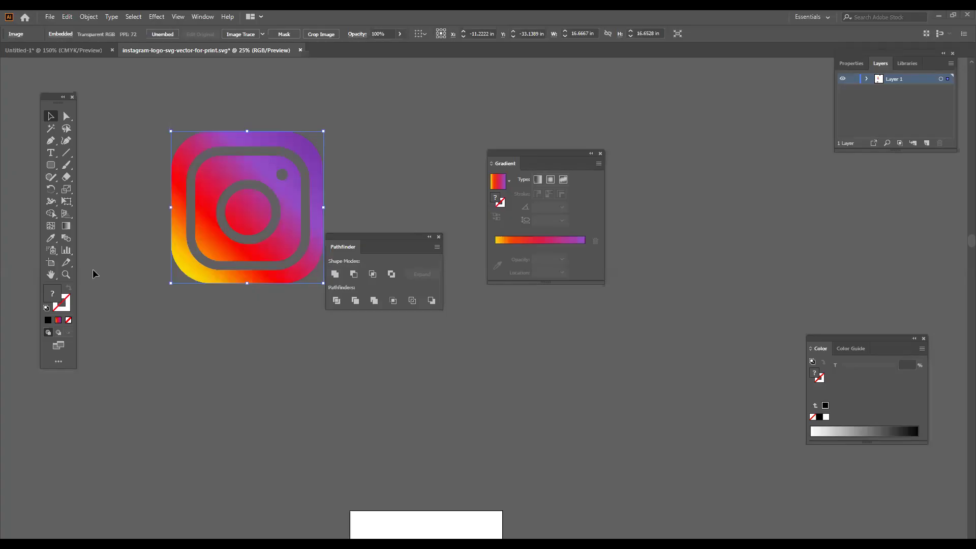
Step: Move the Instagram logo image farther up and to the left, and set the Pathfinder panel aside
{"action": "scroll", "coordinate": [208, 231], "scroll_direction": "down", "scroll_amount": 5}
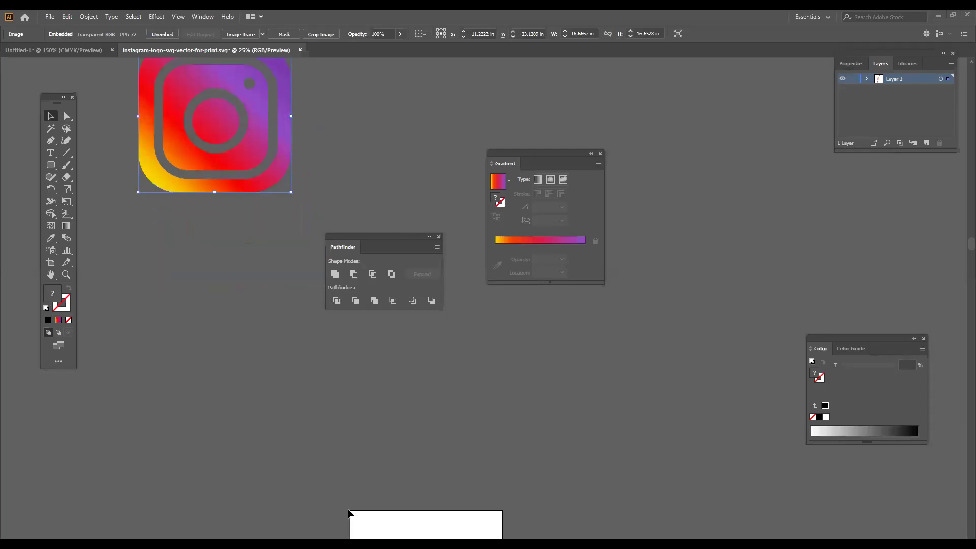
{"action": "scroll", "coordinate": [133, 362], "scroll_direction": "down", "scroll_amount": 3}
{"action": "scroll", "coordinate": [132, 346], "scroll_direction": "up", "scroll_amount": 2}
{"action": "scroll", "coordinate": [237, 246], "scroll_direction": "up", "scroll_amount": 1}
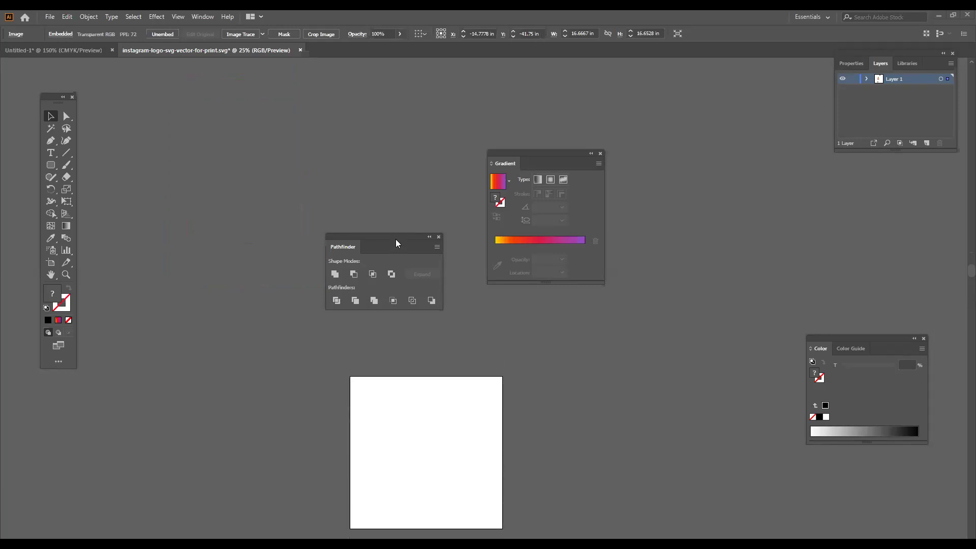
{"action": "left_click_drag", "start_coordinate": [358, 247], "coordinate": [597, 354]}
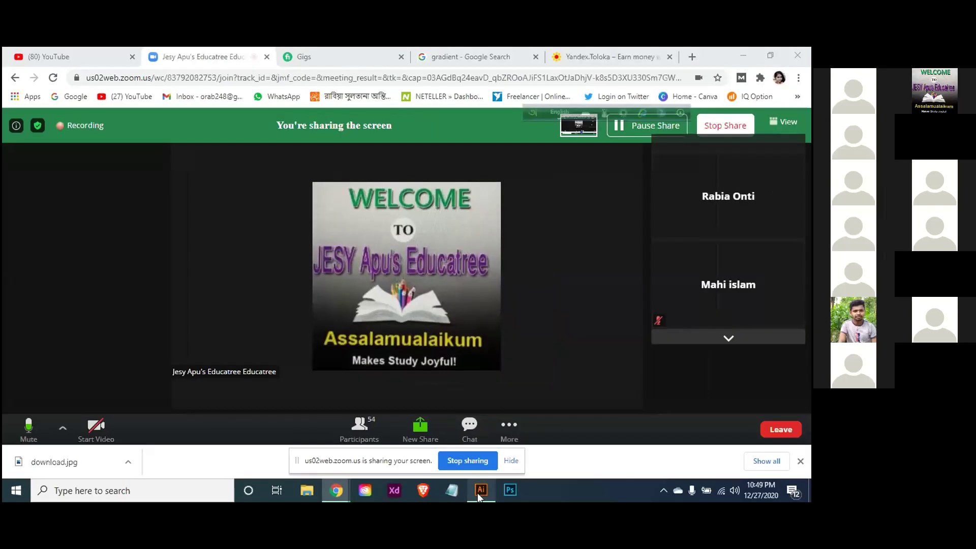
Step: Switch from the browser meeting to Illustrator, select the rectangle's first gradient stop and bring the Gradient panel closer to the rectangle
{"action": "left_click", "coordinate": [479, 493]}
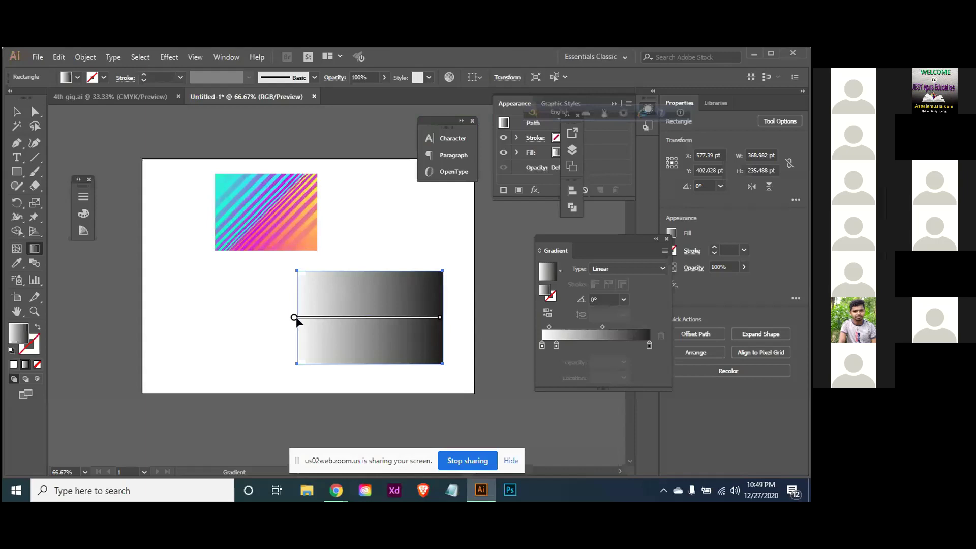
{"action": "left_click", "coordinate": [542, 345]}
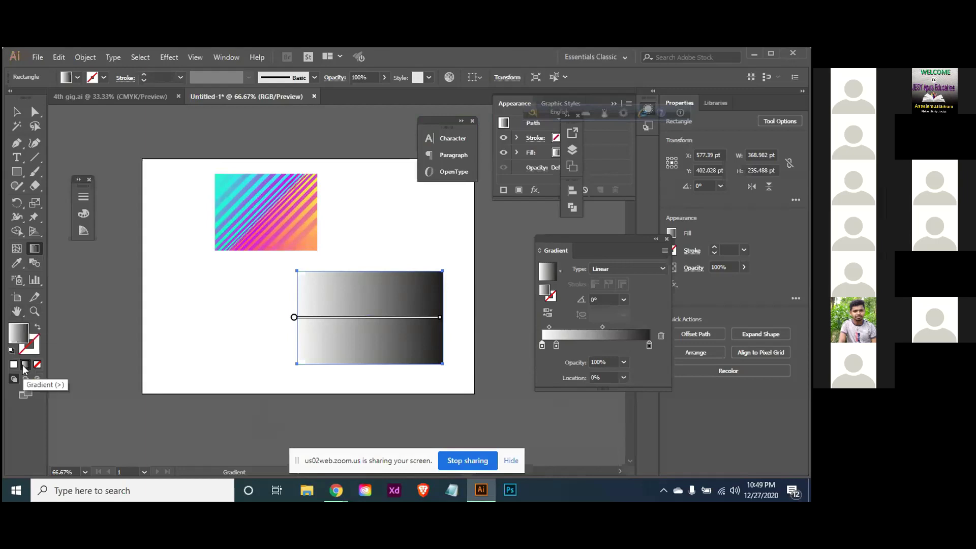
{"action": "left_click_drag", "start_coordinate": [597, 250], "coordinate": [533, 245]}
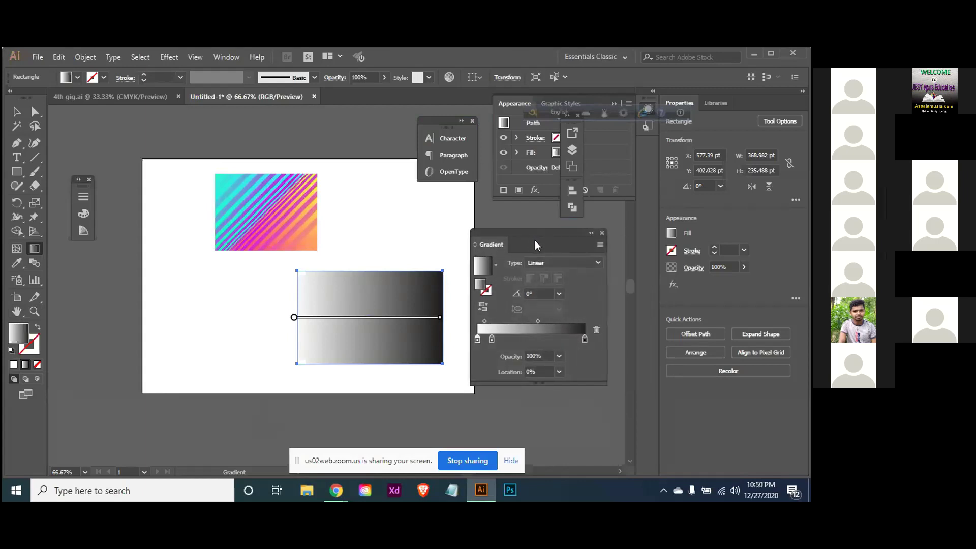
Step: Recolour the rectangle's second gradient stop with the turquoise sampled from the corner of the striped picture
{"action": "left_click", "coordinate": [492, 340]}
{"action": "double_click", "coordinate": [492, 340]}
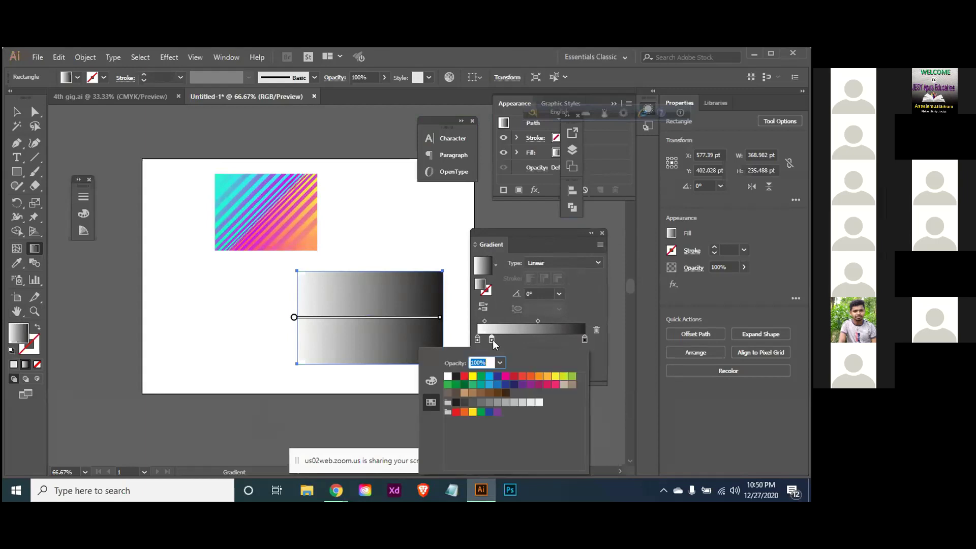
{"action": "key", "text": "Escape"}
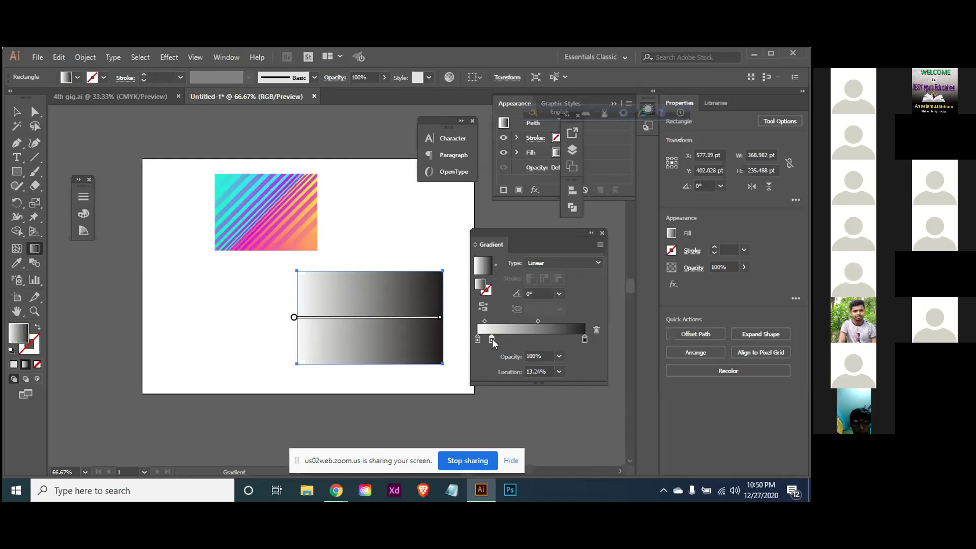
{"action": "left_click", "coordinate": [17, 264]}
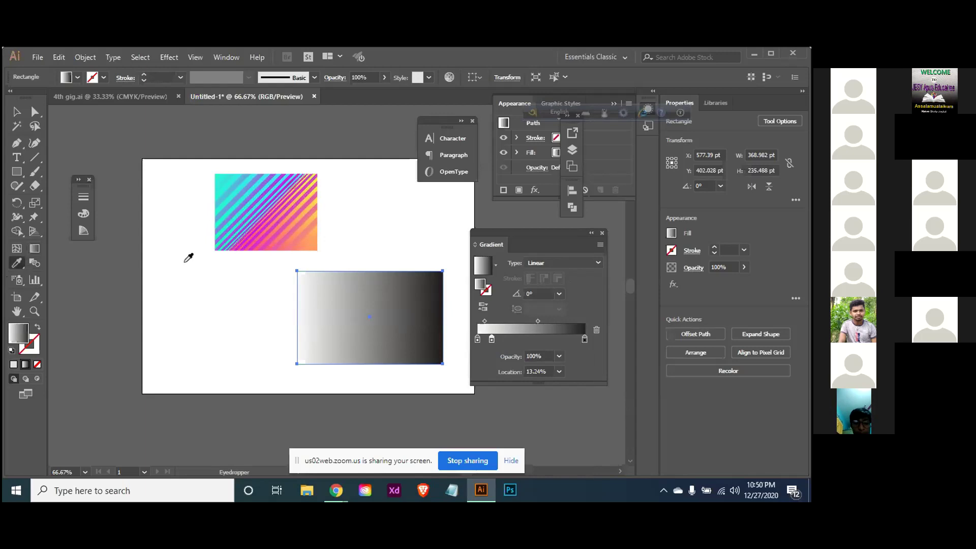
{"action": "left_click", "coordinate": [220, 177]}
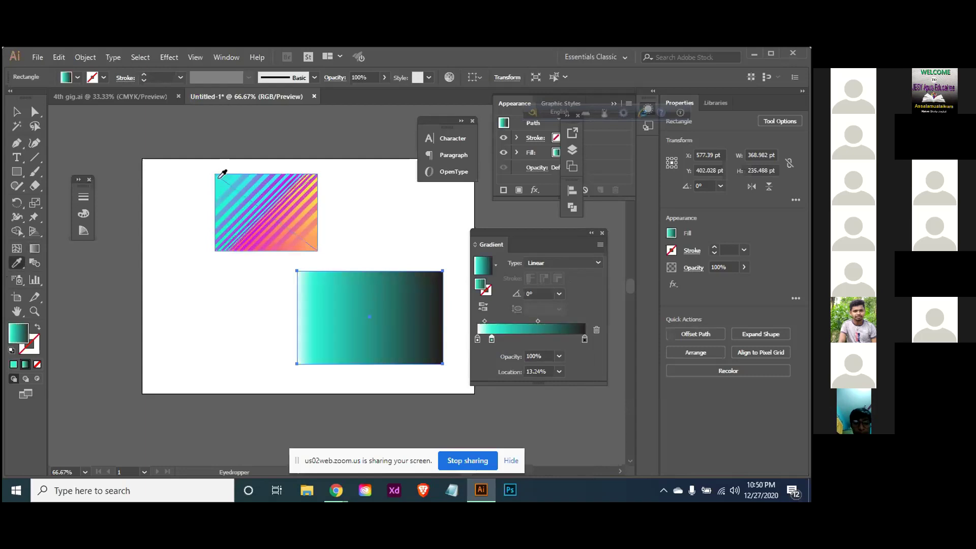
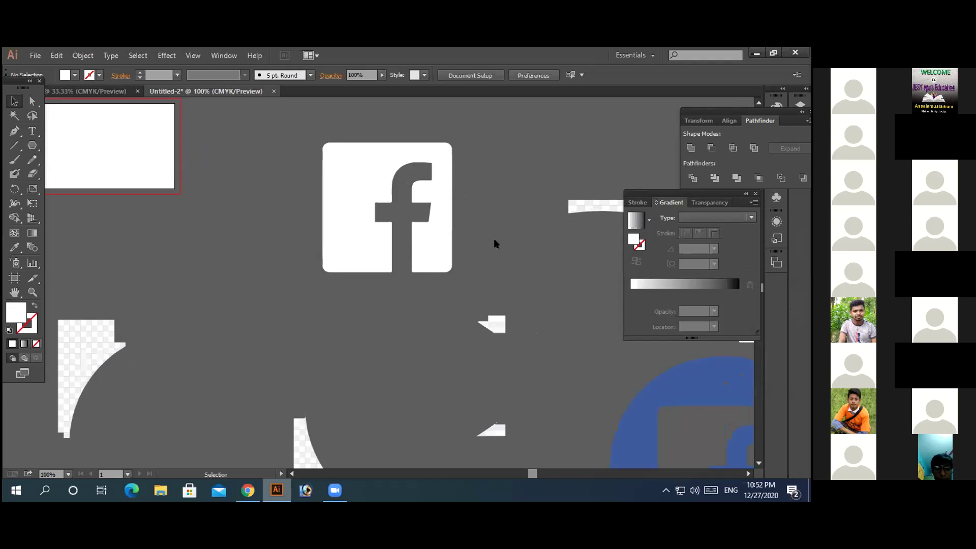
Step: Shift the white Facebook logo shape sideways and back as one piece, and leave it selected
{"action": "left_click_drag", "start_coordinate": [355, 182], "coordinate": [298, 175]}
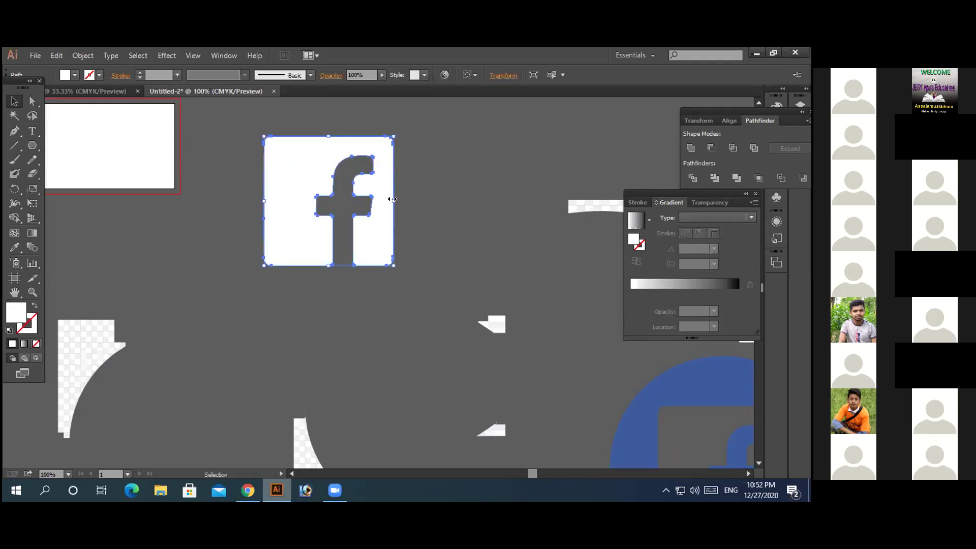
{"action": "left_click", "coordinate": [459, 165]}
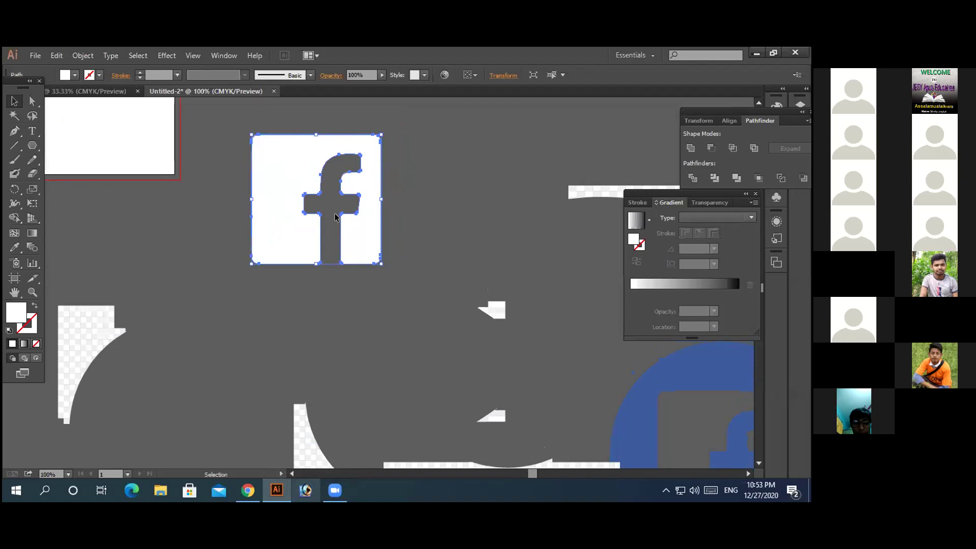
{"action": "left_click", "coordinate": [458, 219]}
{"action": "left_click", "coordinate": [283, 175]}
{"action": "left_click_drag", "start_coordinate": [283, 176], "coordinate": [331, 180]}
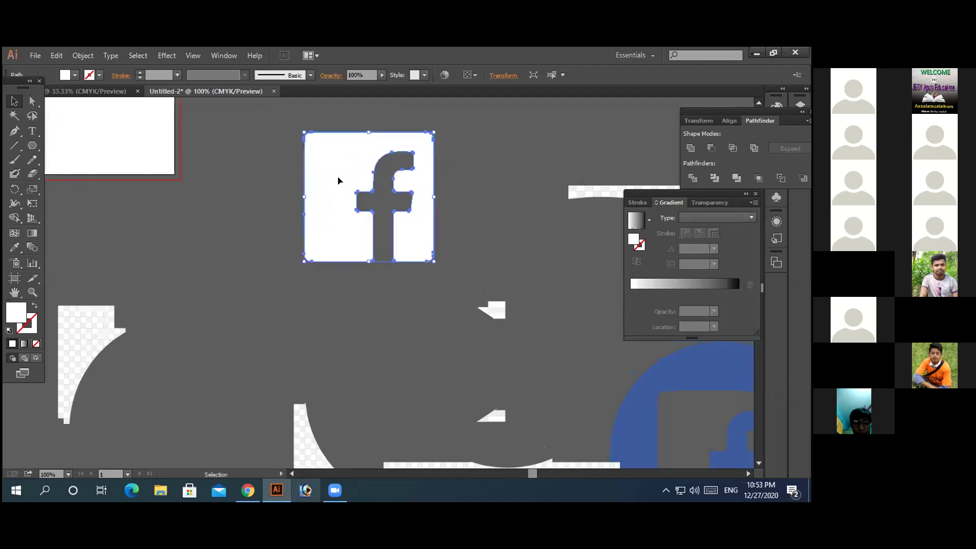
{"action": "left_click", "coordinate": [501, 161]}
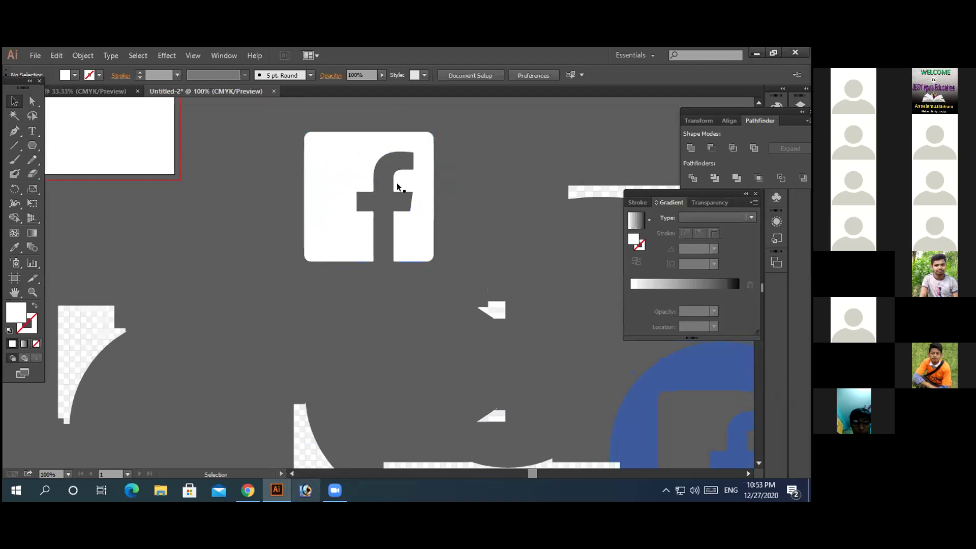
{"action": "left_click", "coordinate": [347, 160]}
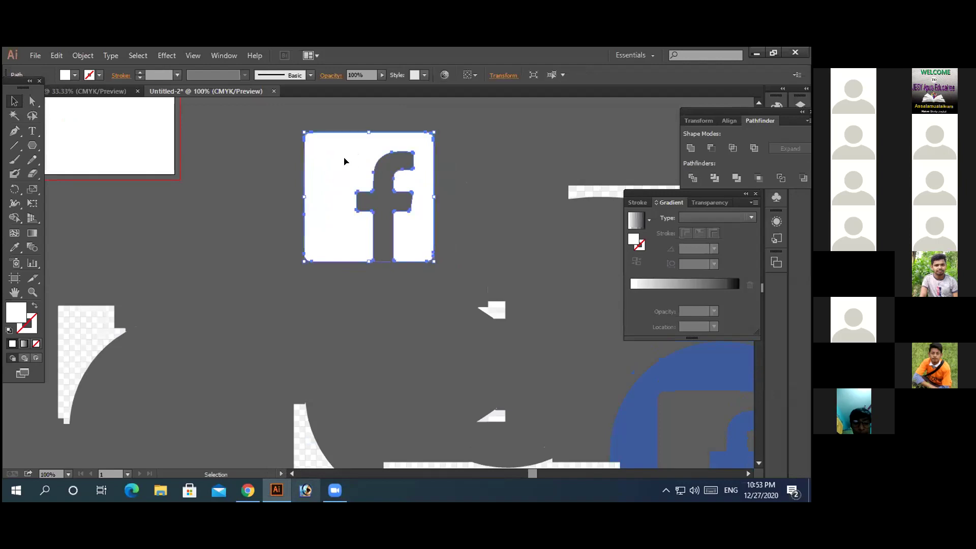
Step: Check the small leftover trace pieces below the Facebook logo by selecting them, and clear the selection
{"action": "scroll", "coordinate": [483, 242], "scroll_direction": "down", "scroll_amount": 2}
{"action": "left_click_drag", "start_coordinate": [497, 228], "coordinate": [525, 355]}
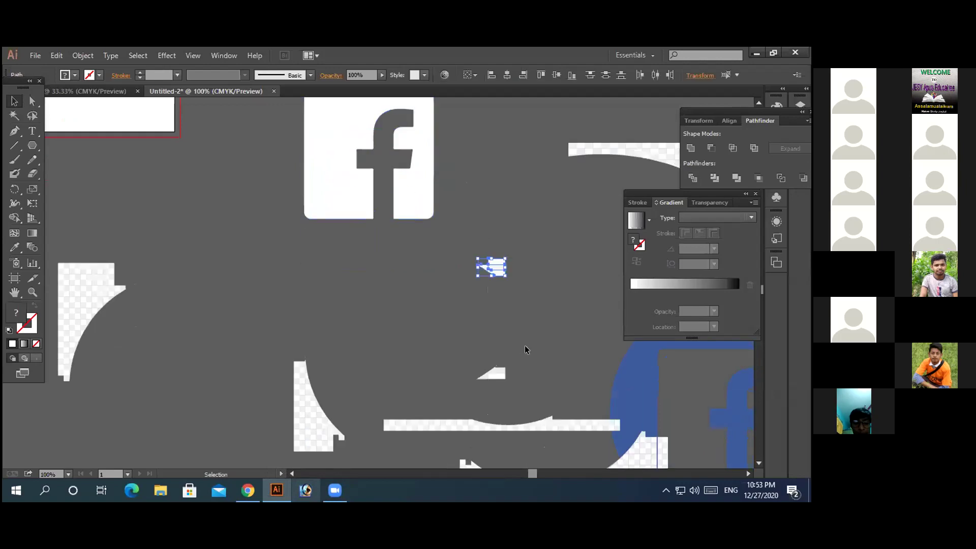
{"action": "left_click_drag", "start_coordinate": [179, 275], "coordinate": [540, 357]}
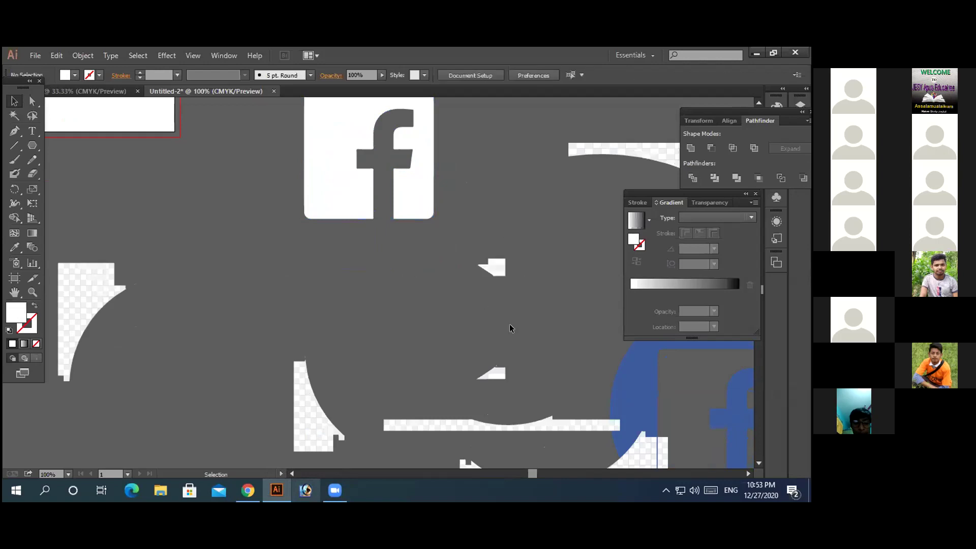
Step: Move the white Facebook logo slightly up, fill it with the blue 4A4ABC and deselect it
{"action": "scroll", "coordinate": [510, 326], "scroll_direction": "up", "scroll_amount": 4}
{"action": "left_click_drag", "start_coordinate": [324, 212], "coordinate": [340, 187]}
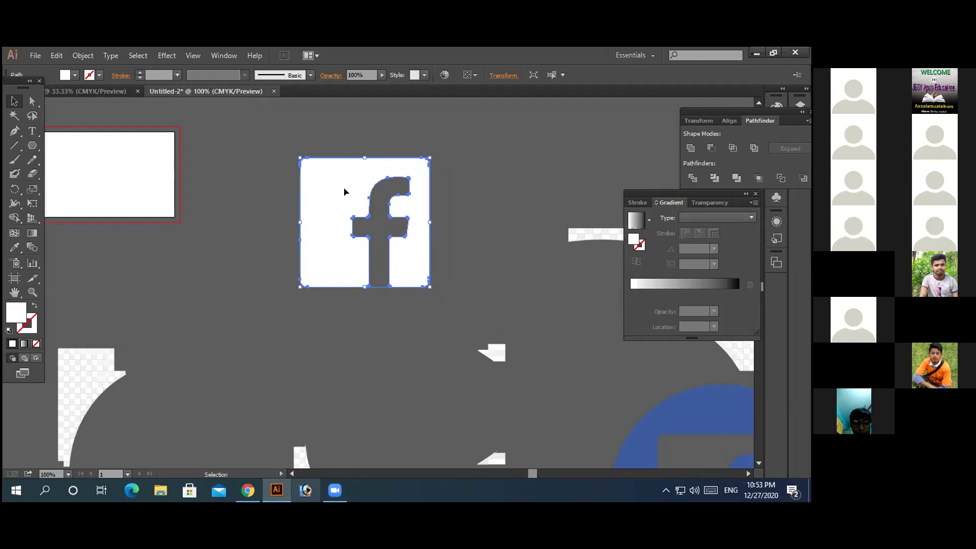
{"action": "double_click", "coordinate": [19, 311]}
{"action": "left_click", "coordinate": [182, 357]}
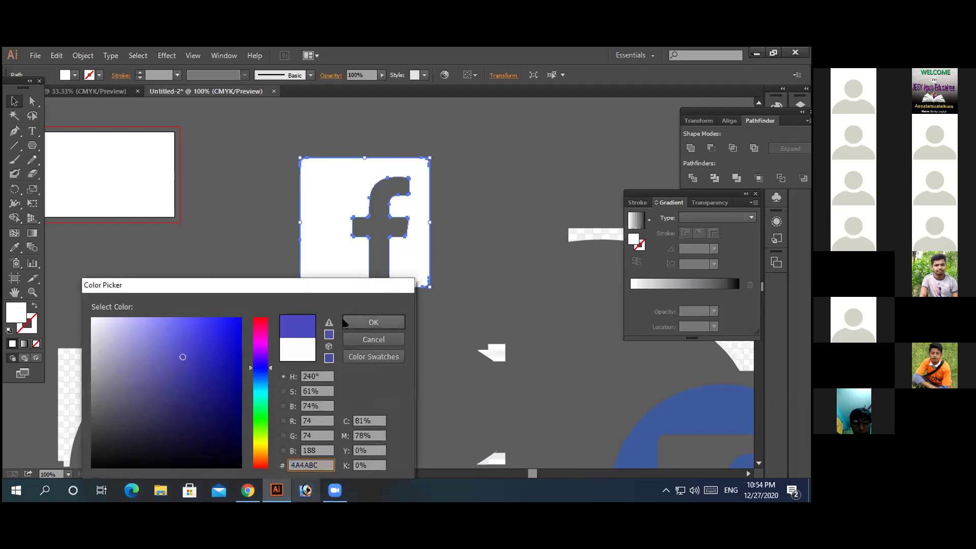
{"action": "left_click", "coordinate": [369, 322]}
{"action": "left_click", "coordinate": [312, 319]}
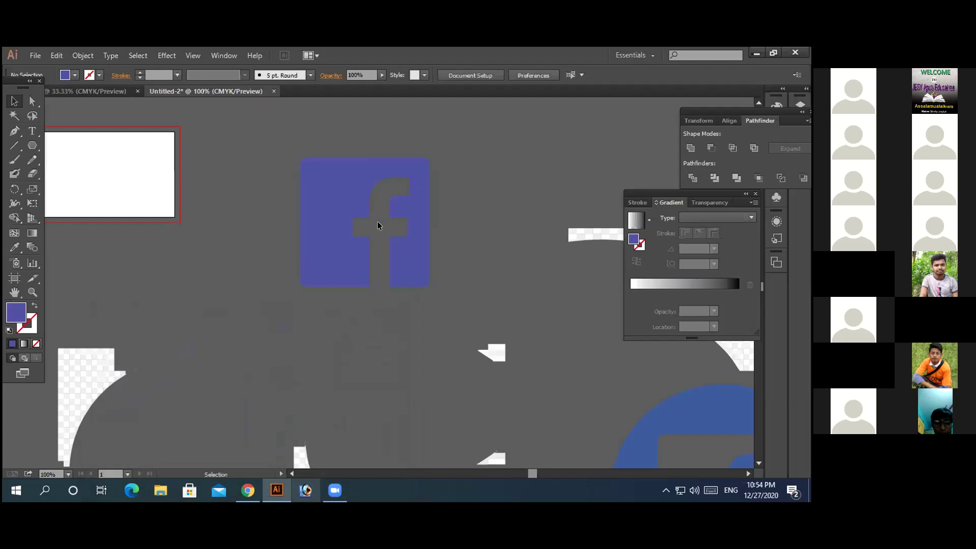
Step: Fill the blue Facebook logo shape with the light violet 9595EF and deselect it
{"action": "left_click", "coordinate": [328, 183]}
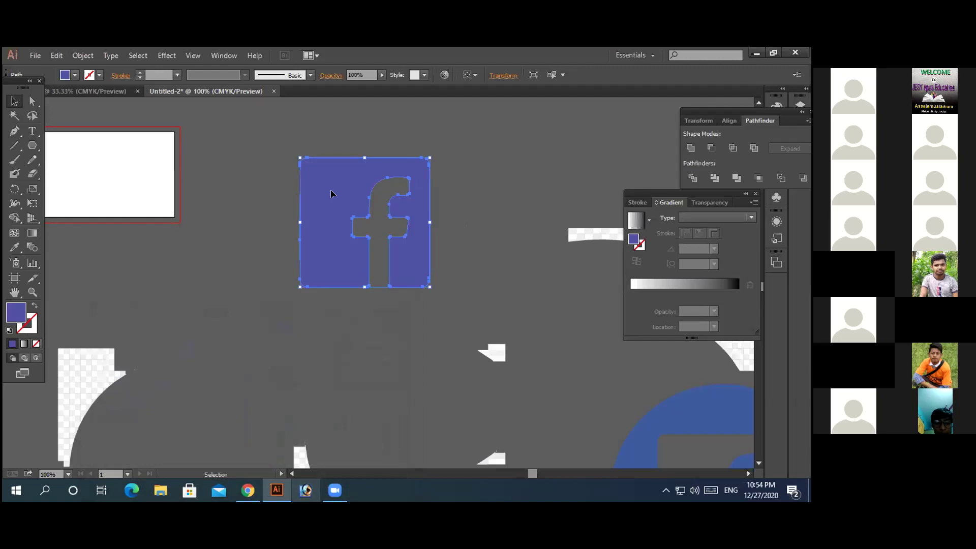
{"action": "left_click", "coordinate": [374, 224]}
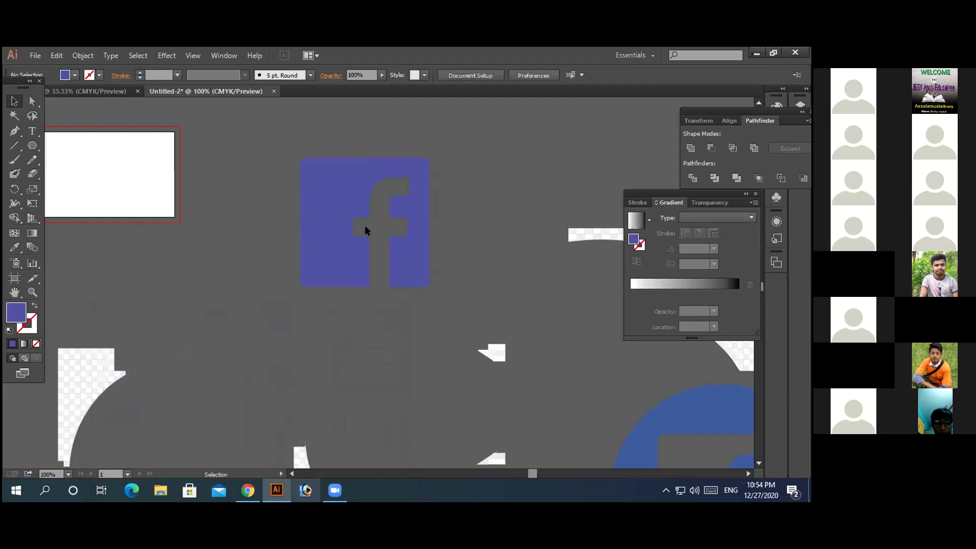
{"action": "left_click", "coordinate": [368, 228]}
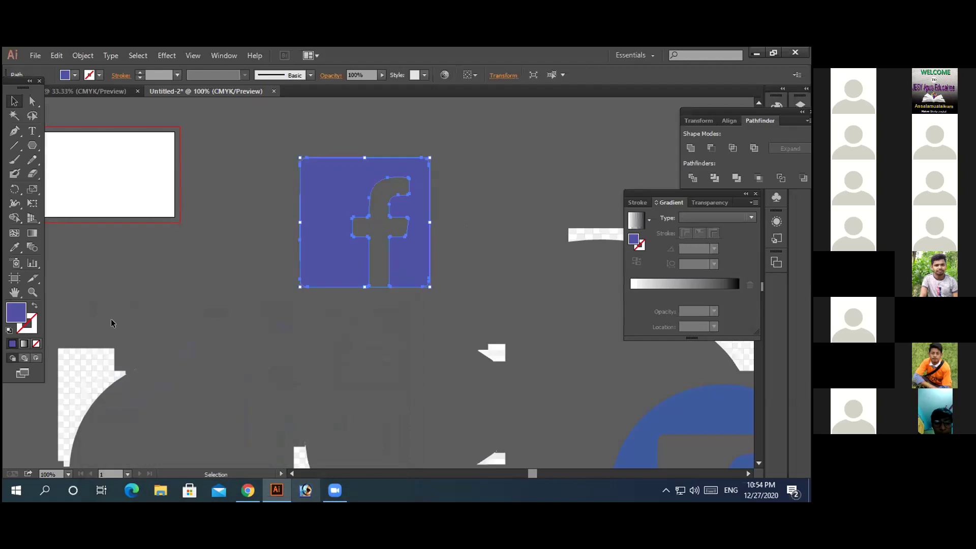
{"action": "double_click", "coordinate": [19, 317]}
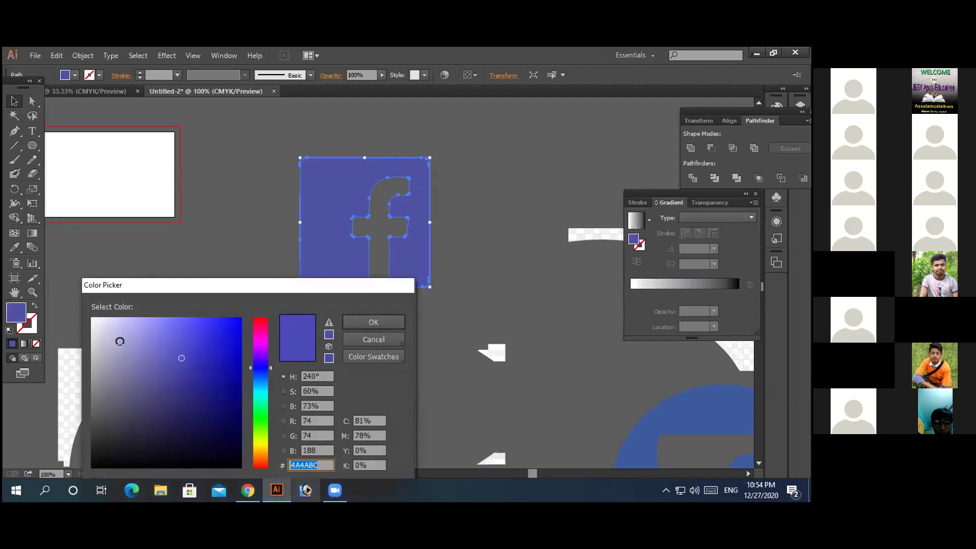
{"action": "left_click", "coordinate": [146, 323]}
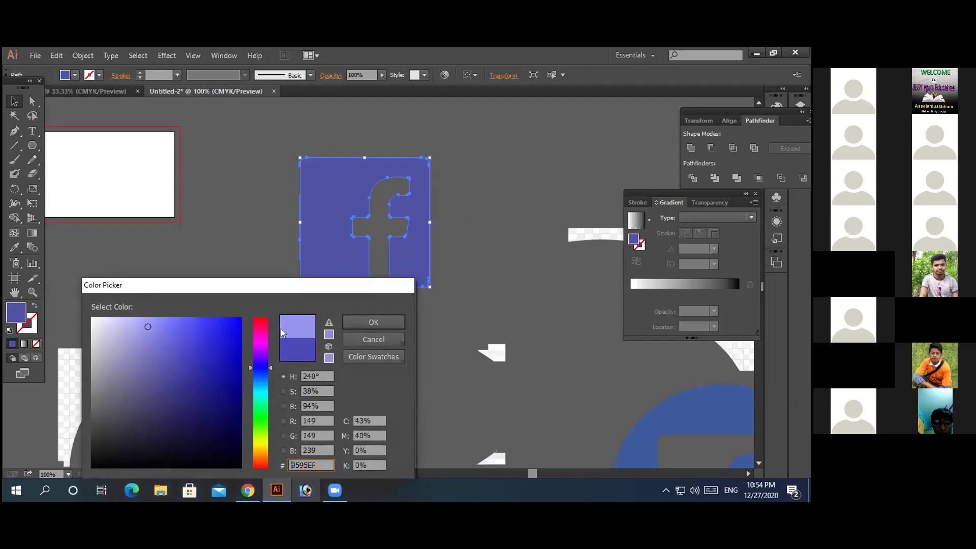
{"action": "left_click", "coordinate": [365, 320]}
{"action": "left_click", "coordinate": [486, 199]}
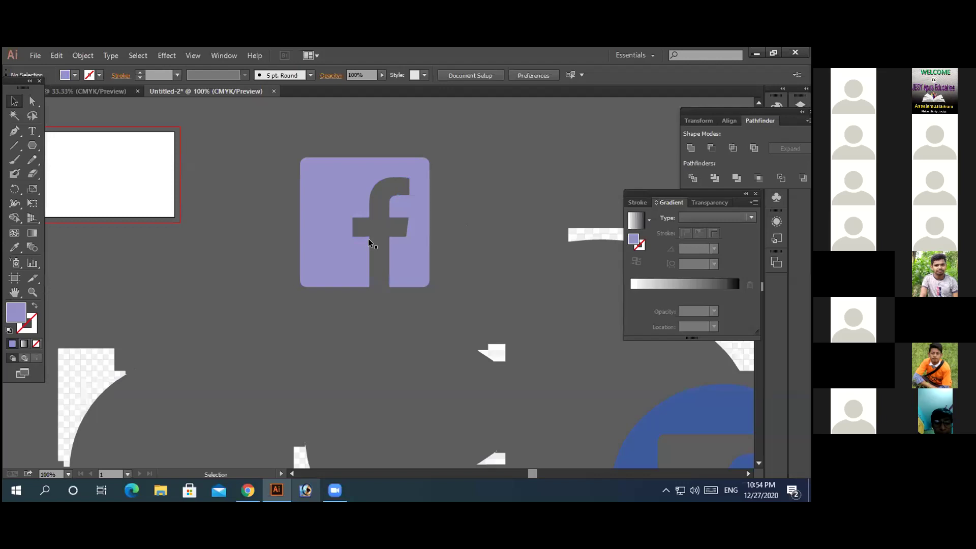
{"action": "scroll", "coordinate": [373, 303], "scroll_direction": "up", "scroll_amount": 1}
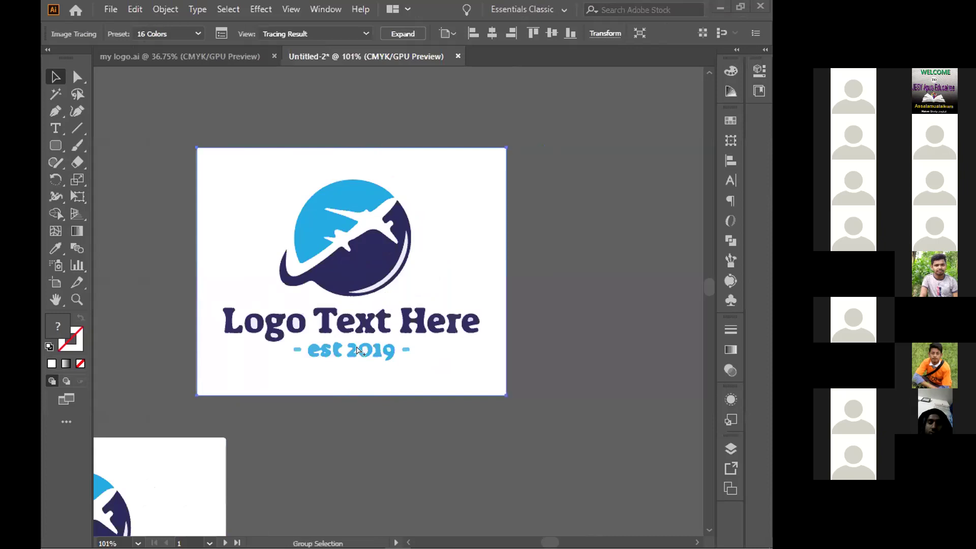
Step: Paste the original airplane logo image and place it beside the traced version for comparison
{"action": "left_click", "coordinate": [359, 350]}
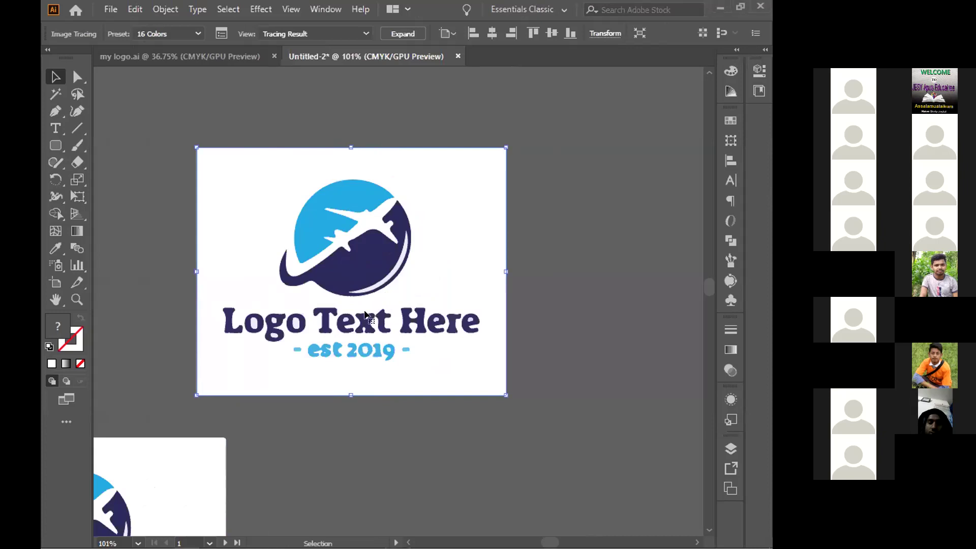
{"action": "key", "text": "space"}
{"action": "left_click_drag", "start_coordinate": [338, 363], "coordinate": [93, 343]}
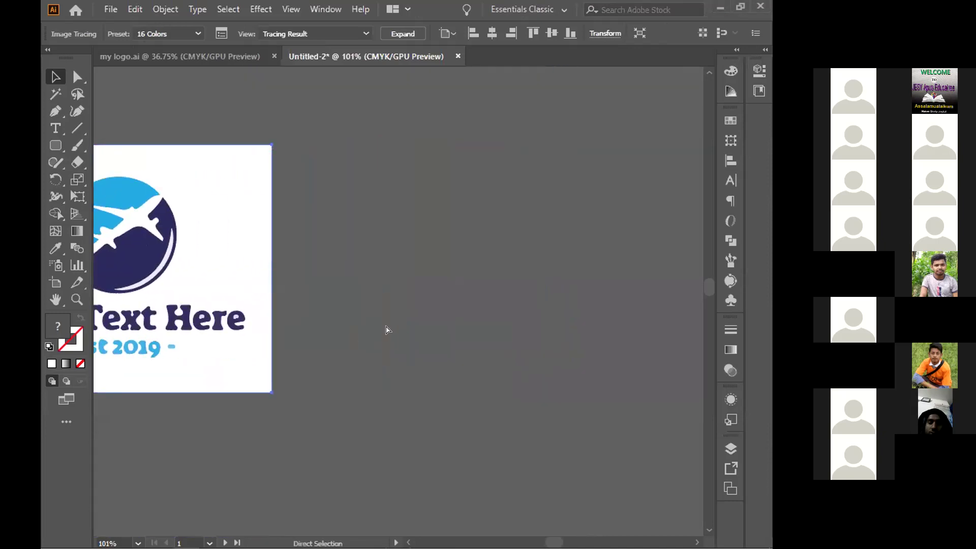
{"action": "key", "text": "ctrl+v"}
{"action": "left_click_drag", "start_coordinate": [383, 338], "coordinate": [433, 305]}
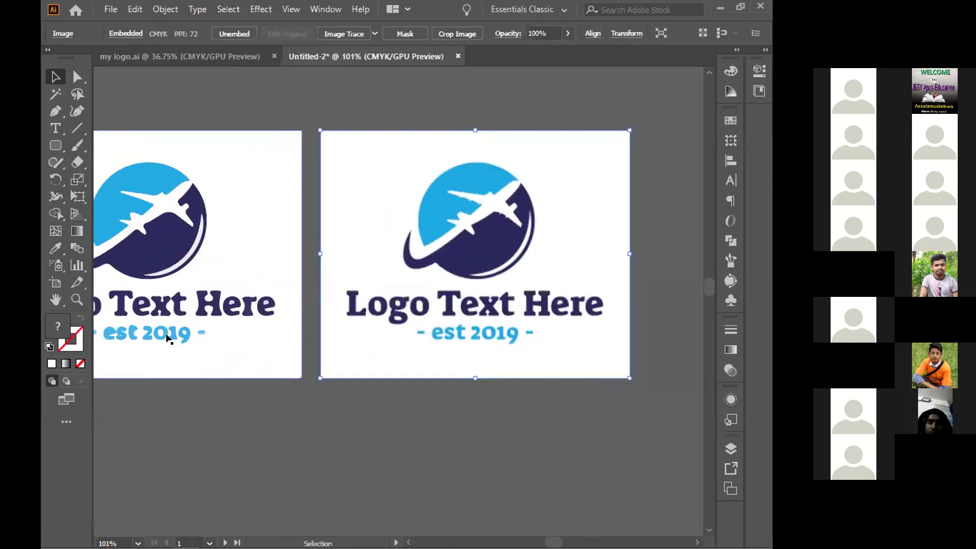
{"action": "left_click_drag", "start_coordinate": [196, 375], "coordinate": [287, 377]}
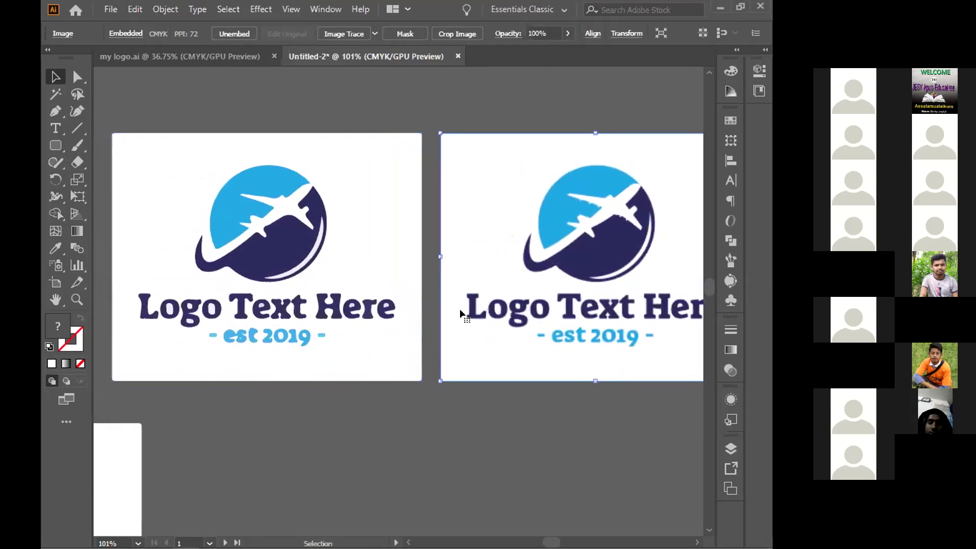
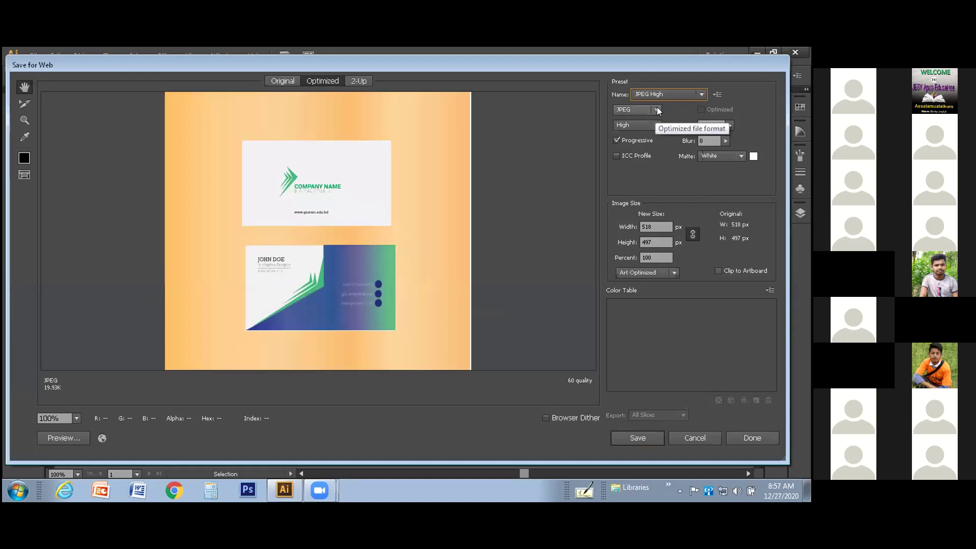
Step: Scale the JPEG web export of the business card design to 700 percent and accept the oversized image
{"action": "left_click", "coordinate": [649, 255]}
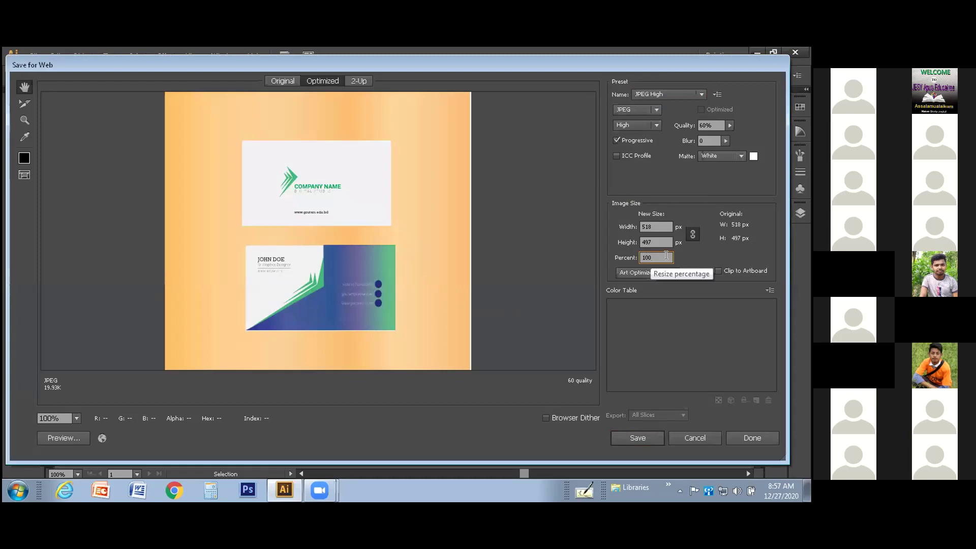
{"action": "key", "text": "BackSpace"}
{"action": "type", "text": "7"}
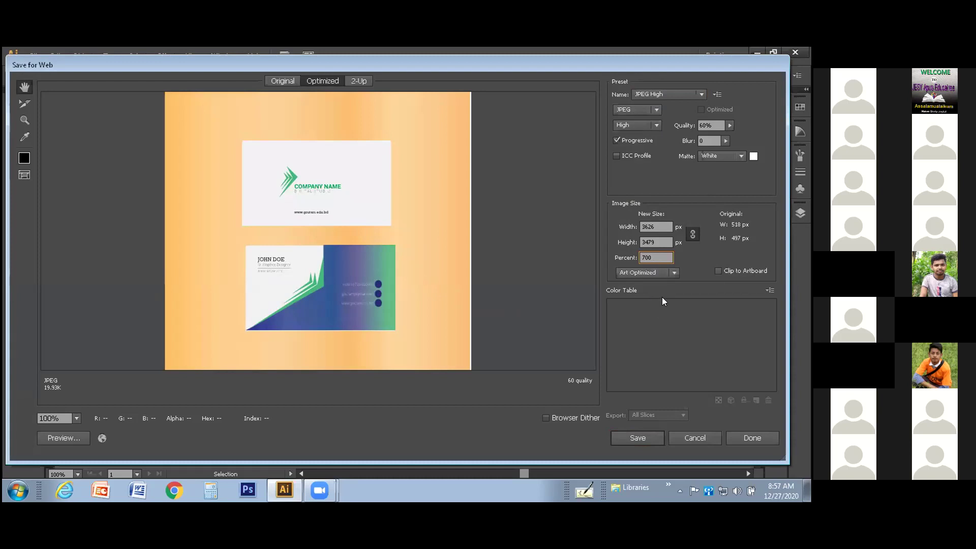
{"action": "left_click", "coordinate": [661, 226]}
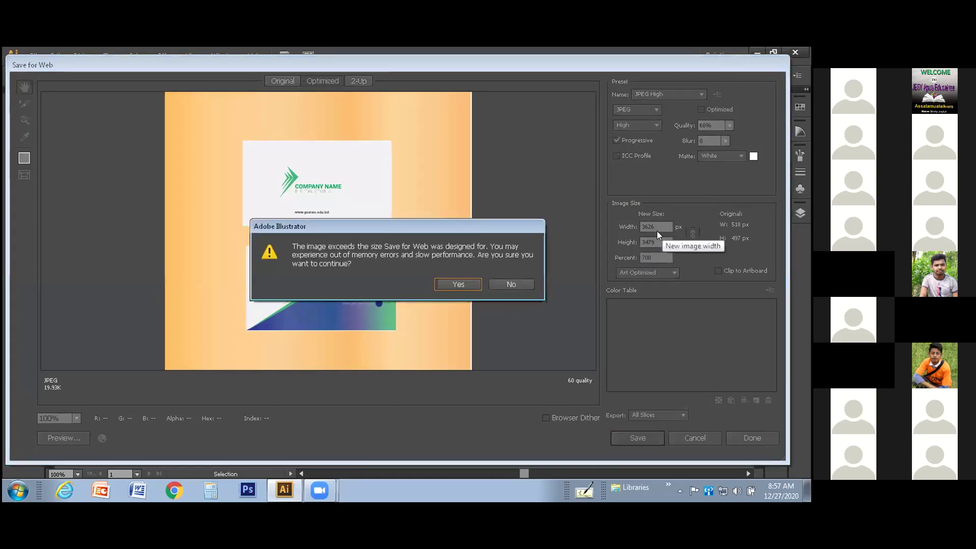
{"action": "left_click", "coordinate": [464, 284]}
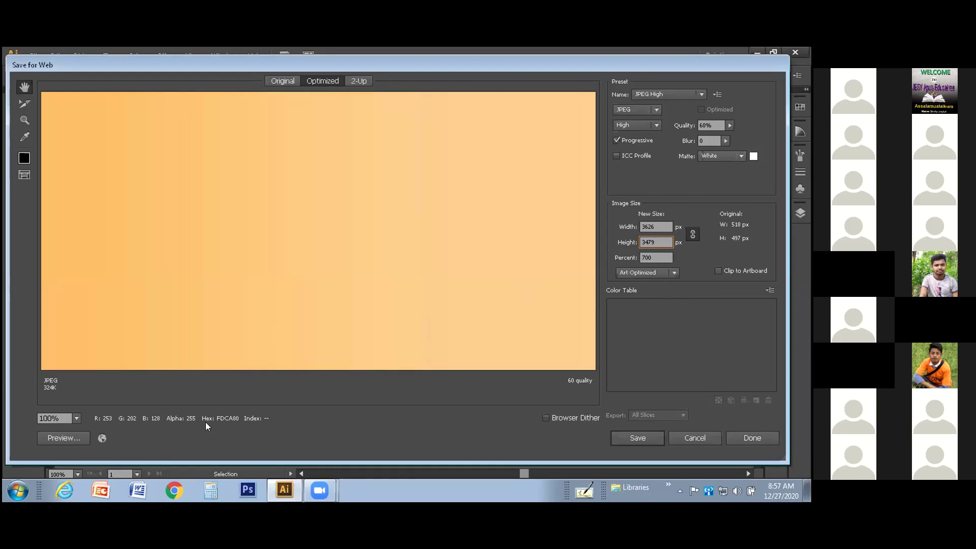
Step: Set the JPEG quality to 100% and save the web export, with the preview fitted on screen
{"action": "left_click", "coordinate": [60, 418]}
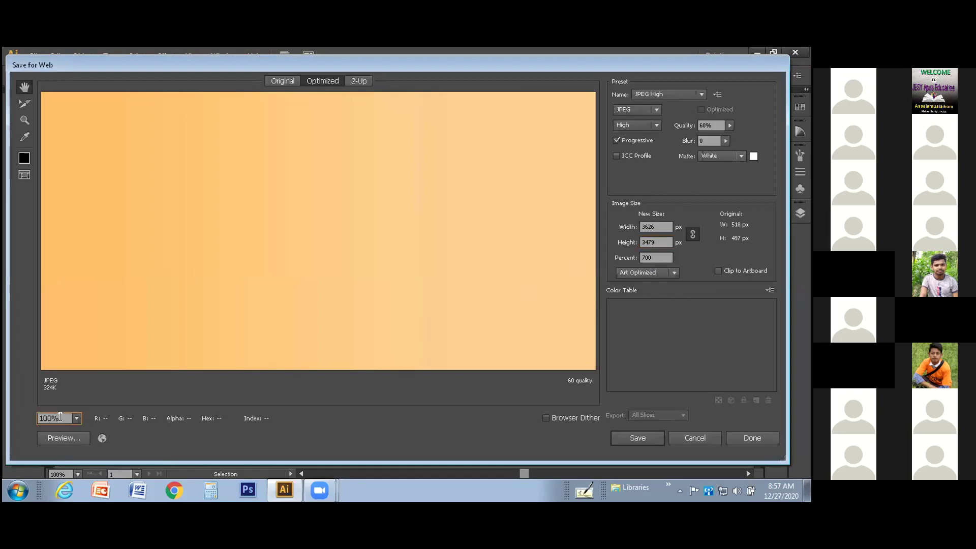
{"action": "left_click", "coordinate": [74, 418]}
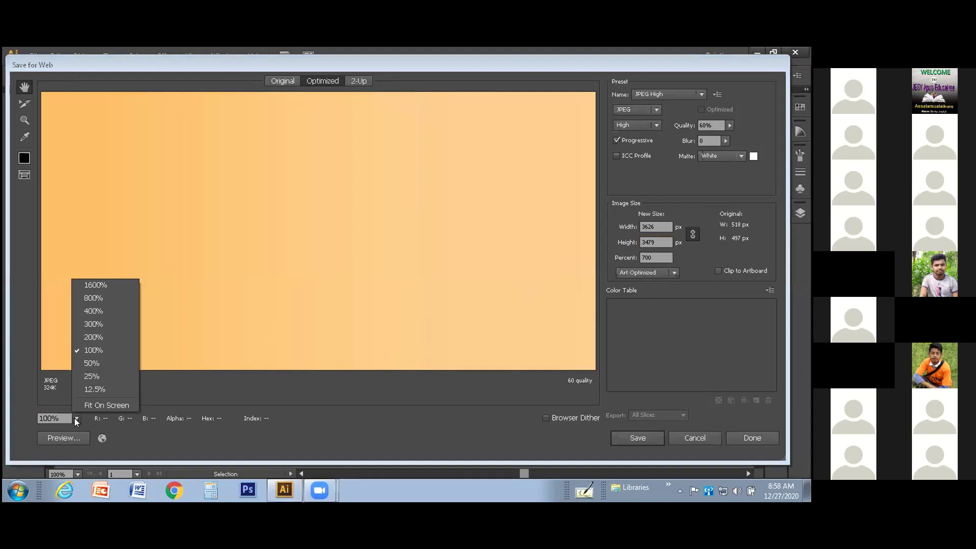
{"action": "left_click", "coordinate": [84, 404]}
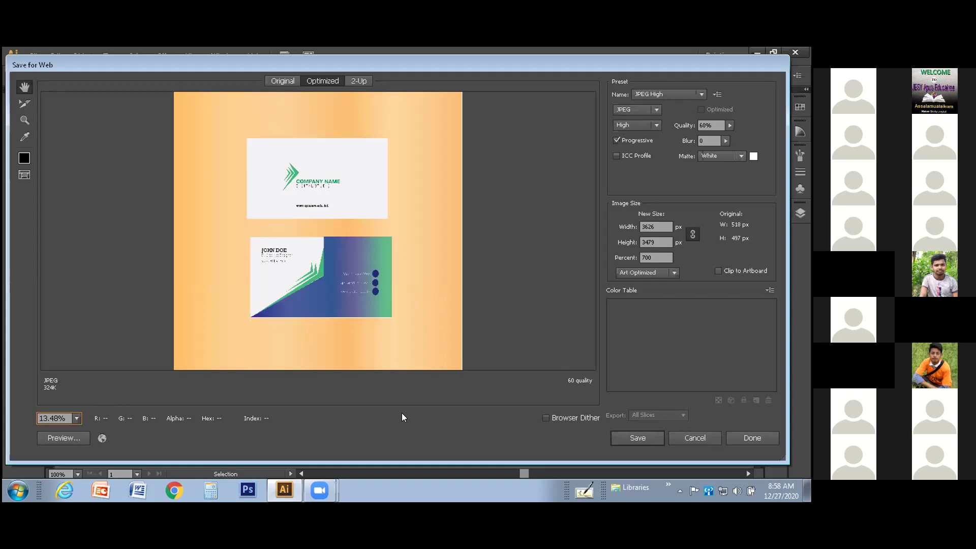
{"action": "left_click", "coordinate": [728, 125]}
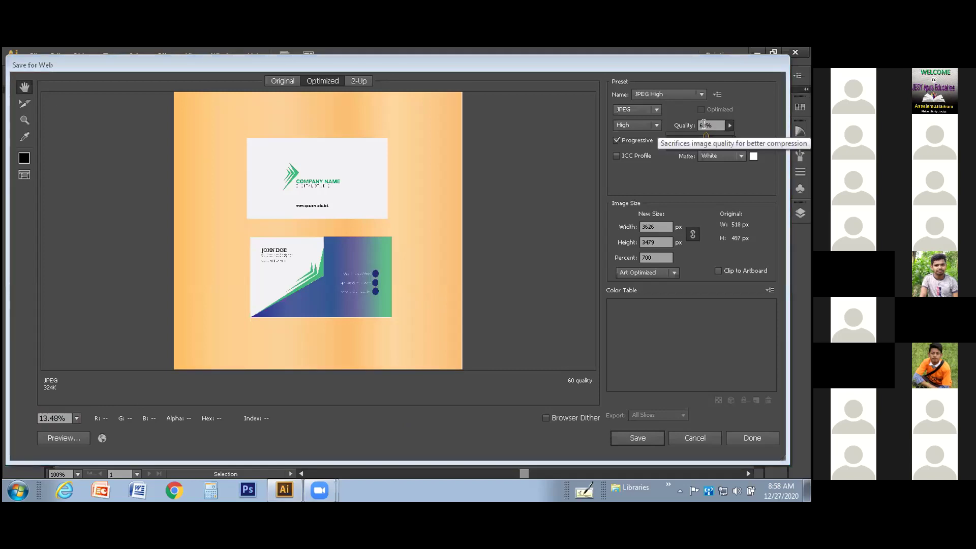
{"action": "left_click", "coordinate": [702, 124]}
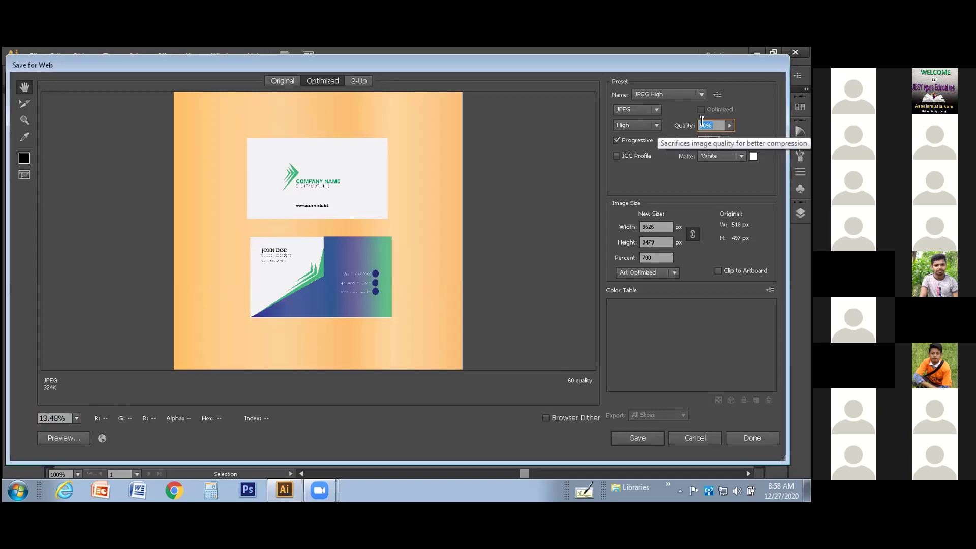
{"action": "type", "text": "100"}
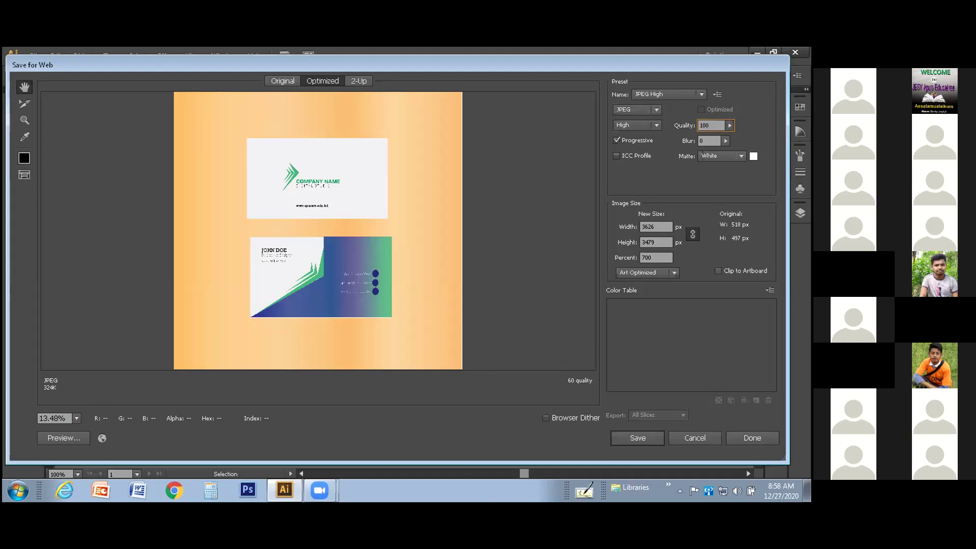
{"action": "type", "text": "%"}
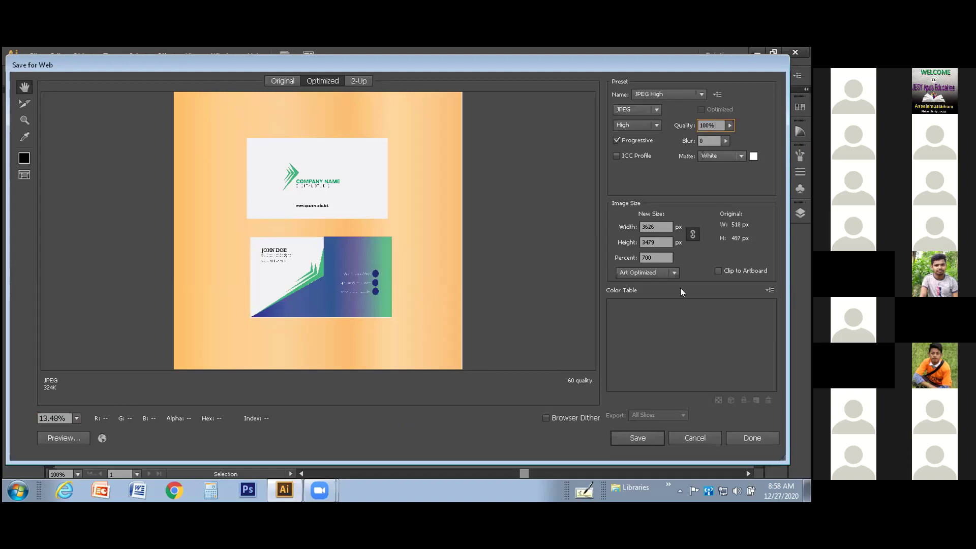
{"action": "left_click", "coordinate": [643, 436]}
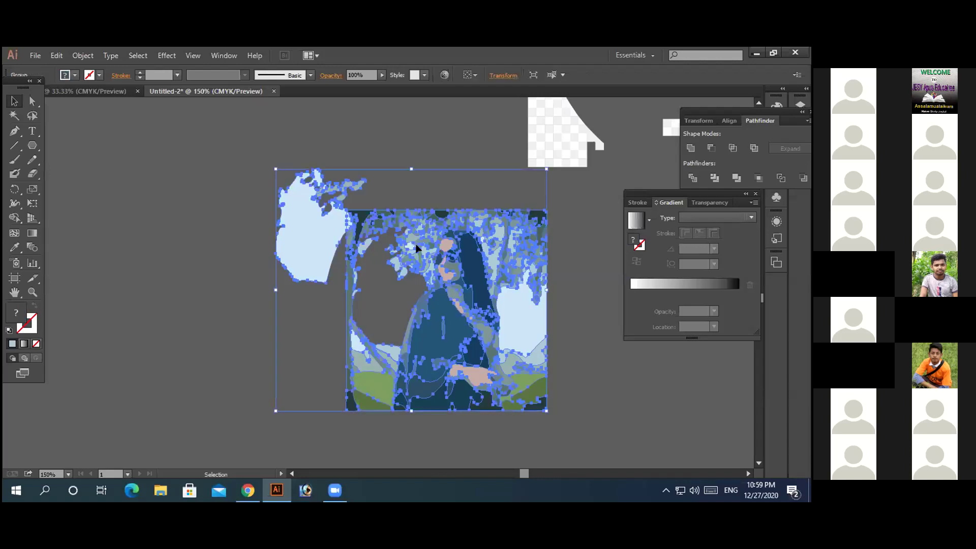
Step: Ungroup the traced portrait of the woman and shift all its pieces slightly down and to the left
{"action": "left_click", "coordinate": [338, 259]}
{"action": "left_click", "coordinate": [400, 243]}
{"action": "mouse_move", "coordinate": [311, 218]}
{"action": "left_mouse_down"}
{"action": "mouse_move", "coordinate": [233, 206]}
{"action": "mouse_move", "coordinate": [319, 206]}
{"action": "mouse_move", "coordinate": [208, 241]}
{"action": "left_mouse_up"}
{"action": "mouse_move", "coordinate": [311, 244]}
{"action": "left_mouse_down"}
{"action": "mouse_move", "coordinate": [346, 218]}
{"action": "mouse_move", "coordinate": [378, 212]}
{"action": "left_mouse_up"}
{"action": "right_click", "coordinate": [379, 214]}
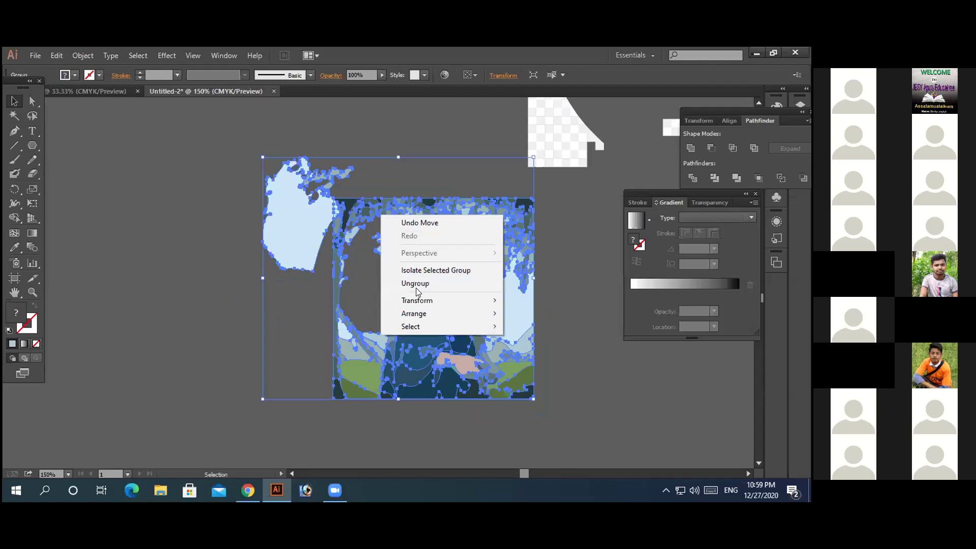
{"action": "left_click", "coordinate": [417, 291]}
{"action": "left_click_drag", "start_coordinate": [303, 224], "coordinate": [229, 249]}
Step: Separate the foliage, sky and hill pieces on the portrait's right side by moving them out to the right
{"action": "left_click", "coordinate": [451, 271]}
{"action": "left_click", "coordinate": [441, 260]}
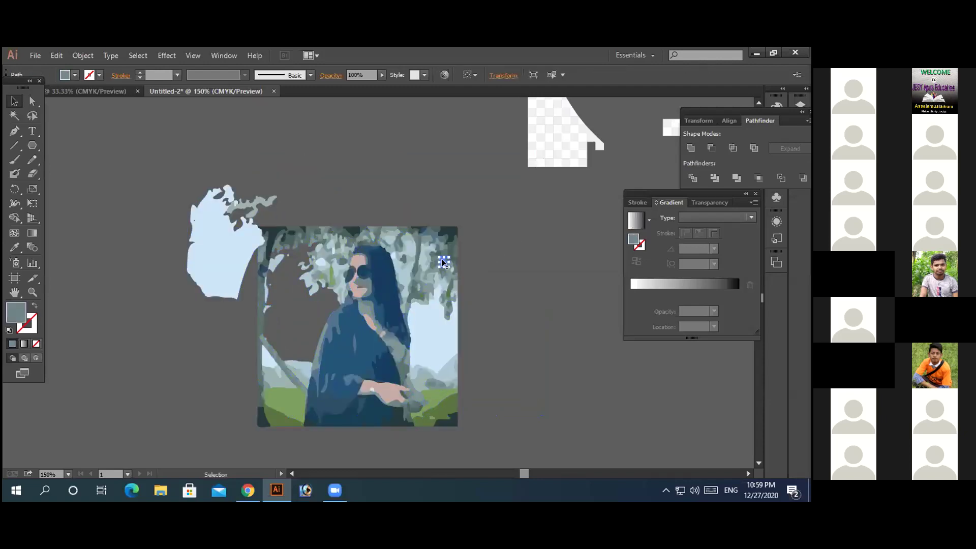
{"action": "left_click_drag", "start_coordinate": [517, 265], "coordinate": [517, 265]}
{"action": "left_click_drag", "start_coordinate": [432, 248], "coordinate": [487, 358]}
{"action": "left_click_drag", "start_coordinate": [436, 318], "coordinate": [520, 266]}
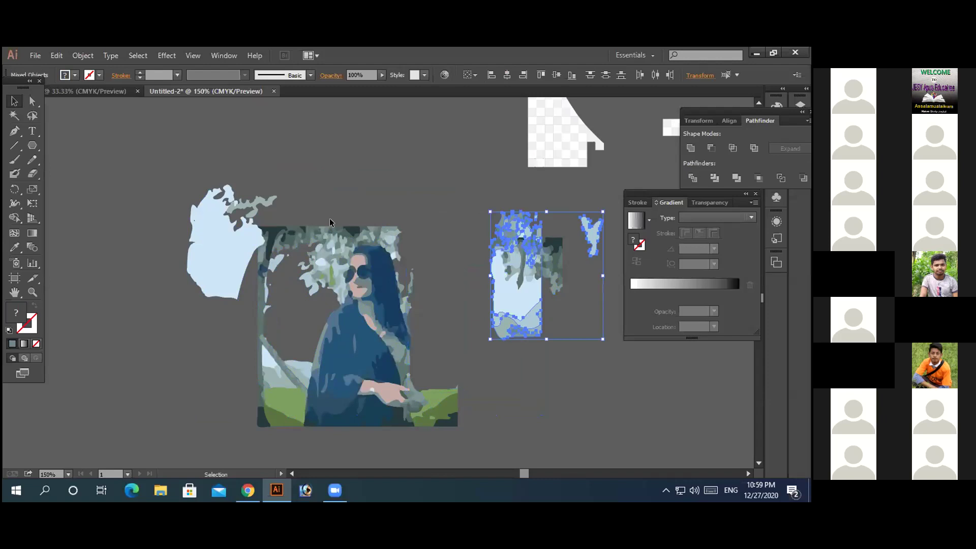
Step: Move the foliage strip along the portrait's upper edge up and back into place, and clear the selection
{"action": "left_click_drag", "start_coordinate": [360, 190], "coordinate": [314, 192]}
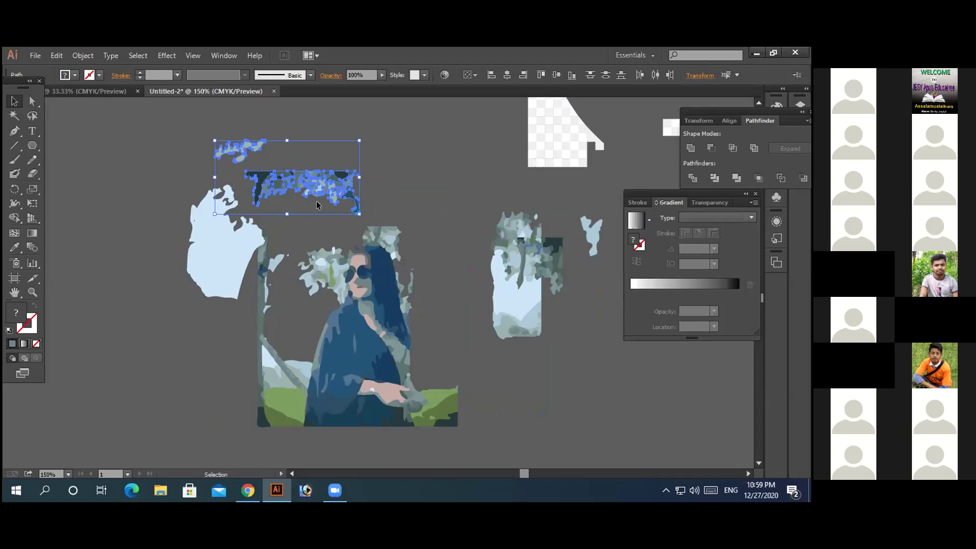
{"action": "left_click_drag", "start_coordinate": [316, 205], "coordinate": [328, 260]}
{"action": "left_click_drag", "start_coordinate": [311, 213], "coordinate": [245, 327]}
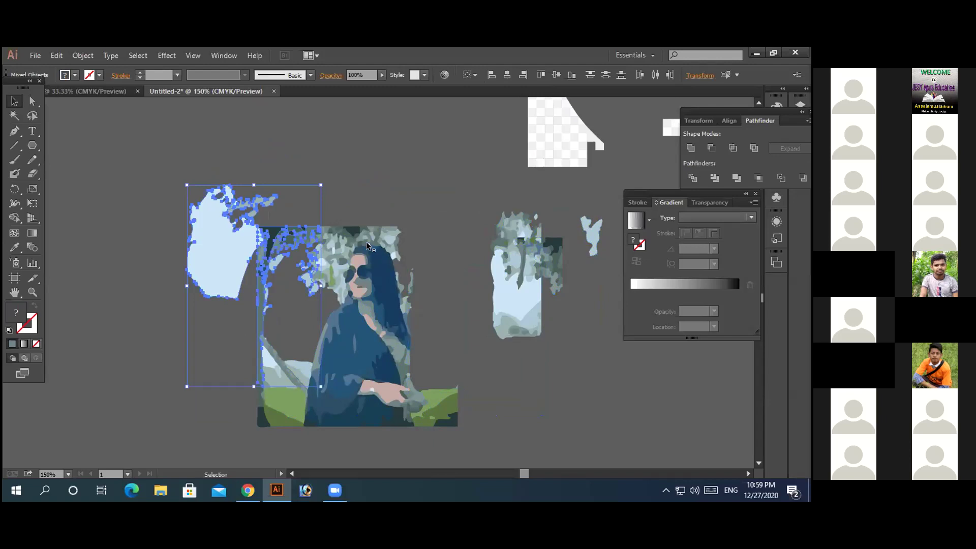
{"action": "left_click", "coordinate": [374, 194]}
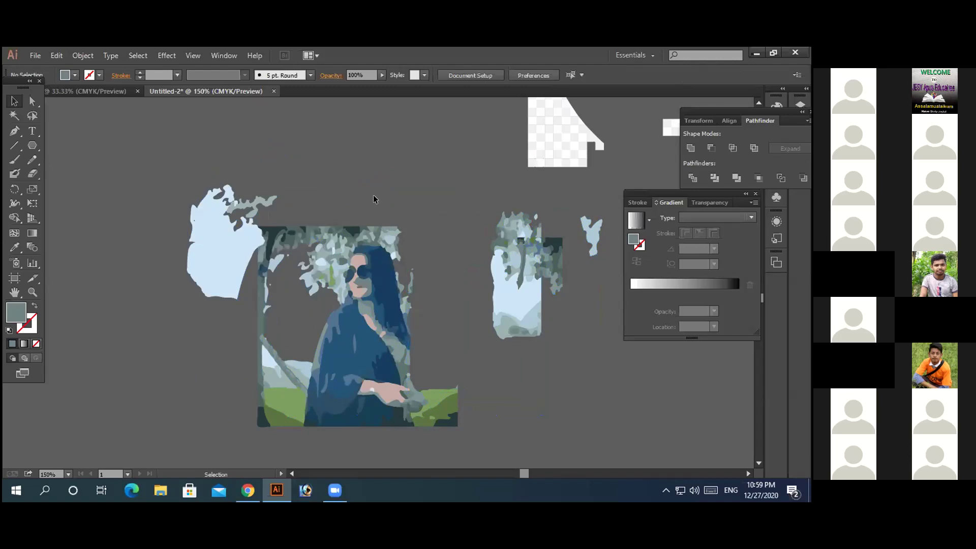
Step: Move the sky, branch and trunk pieces on the portrait's left side out to the left and deselect them
{"action": "left_click", "coordinate": [205, 276]}
{"action": "left_click_drag", "start_coordinate": [213, 275], "coordinate": [214, 248]}
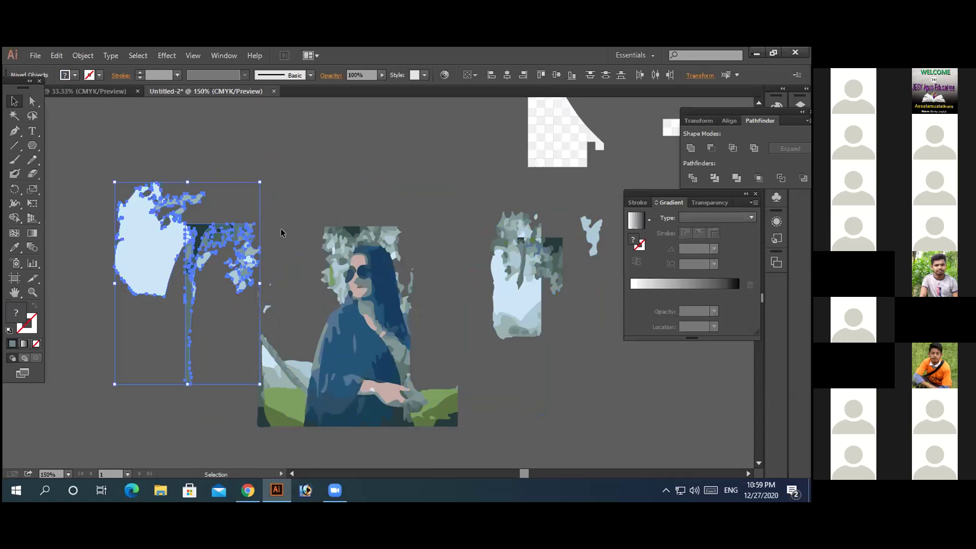
{"action": "left_click", "coordinate": [282, 454]}
Step: Move the grass, hill and small leftover pieces beside the woman's robe away to the left
{"action": "left_click_drag", "start_coordinate": [280, 407], "coordinate": [207, 366]}
{"action": "left_click", "coordinate": [294, 389]}
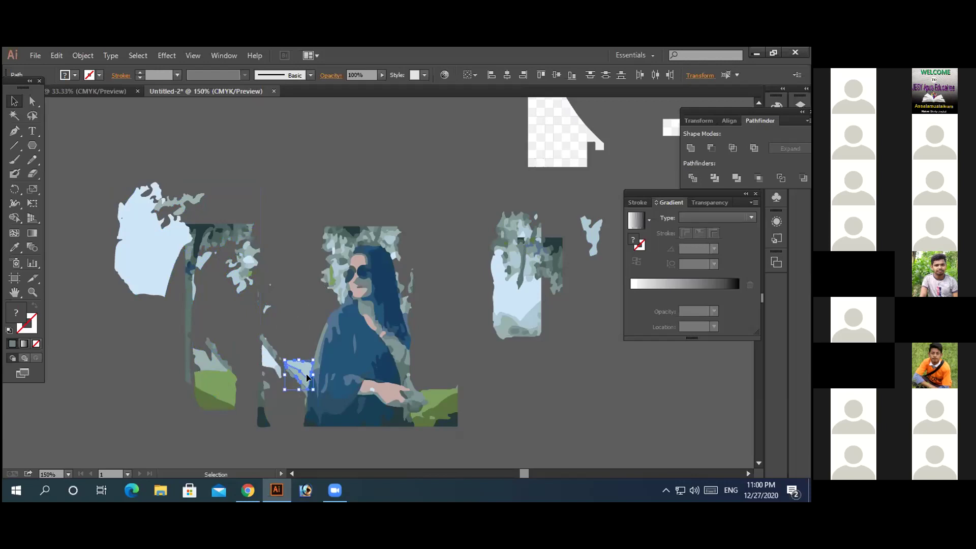
{"action": "left_click_drag", "start_coordinate": [300, 373], "coordinate": [232, 365]}
{"action": "left_click_drag", "start_coordinate": [283, 336], "coordinate": [277, 389]}
{"action": "left_click", "coordinate": [292, 410]}
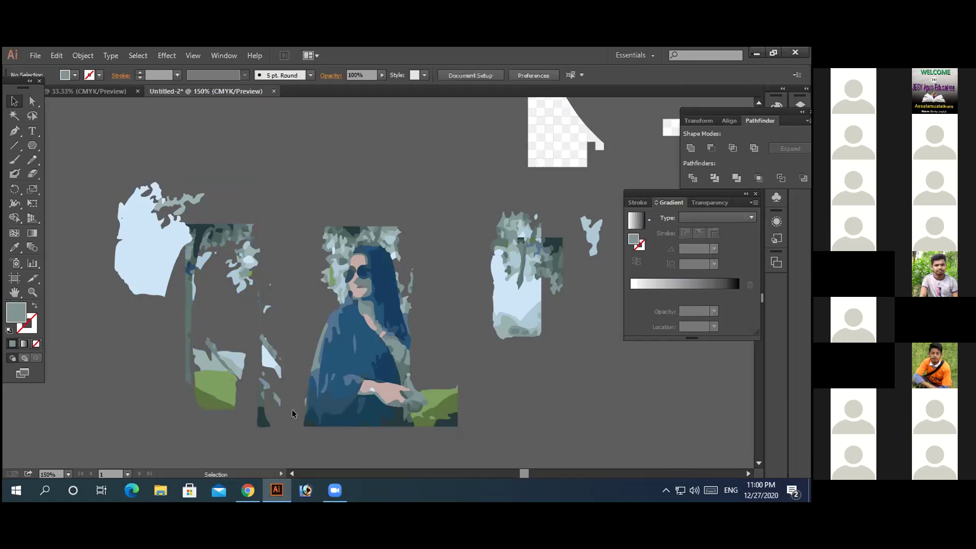
{"action": "left_click", "coordinate": [302, 401]}
{"action": "left_click_drag", "start_coordinate": [304, 402], "coordinate": [277, 408]}
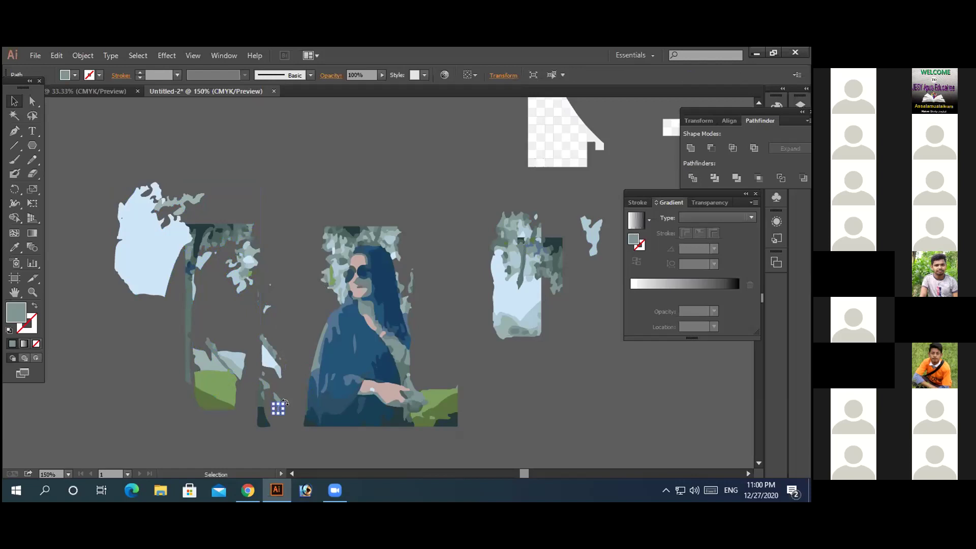
Step: Move the pale sky and foliage pieces beside the woman's face out to the left and leave isolation mode
{"action": "left_click", "coordinate": [351, 294], "text": "ctrl"}
{"action": "left_click", "coordinate": [370, 270], "text": "ctrl"}
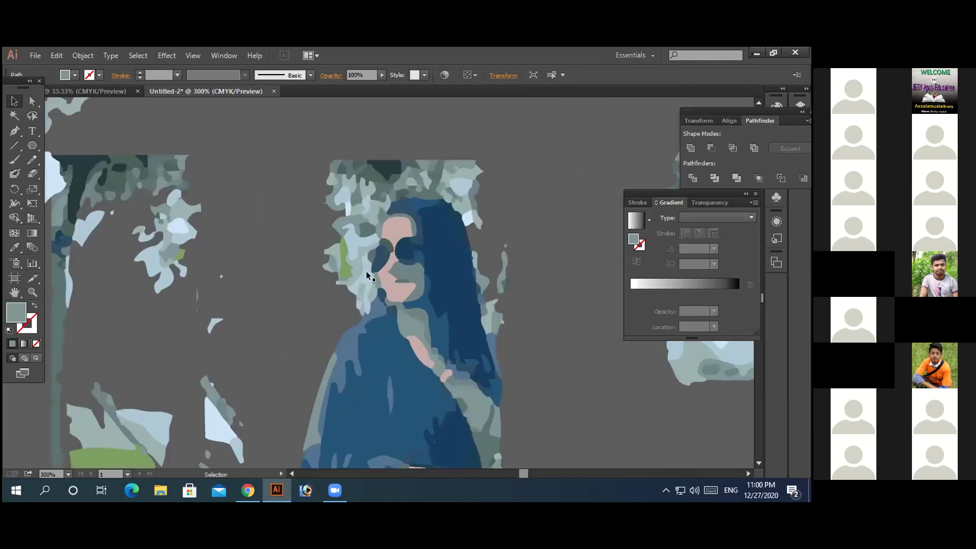
{"action": "left_click", "coordinate": [359, 270]}
{"action": "left_click", "coordinate": [359, 296]}
{"action": "left_click_drag", "start_coordinate": [359, 297], "coordinate": [299, 305]}
{"action": "left_click", "coordinate": [358, 306]}
{"action": "double_click", "coordinate": [358, 305]}
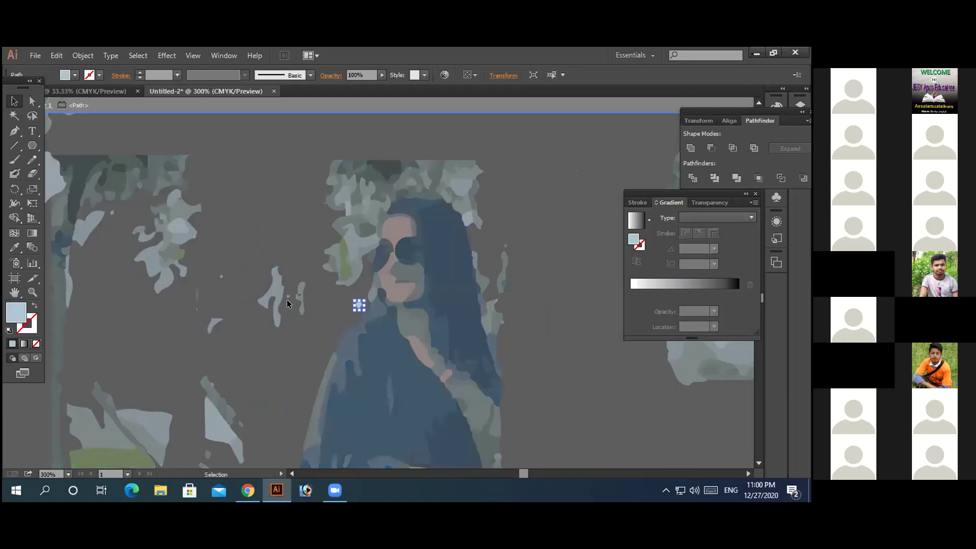
{"action": "double_click", "coordinate": [286, 297]}
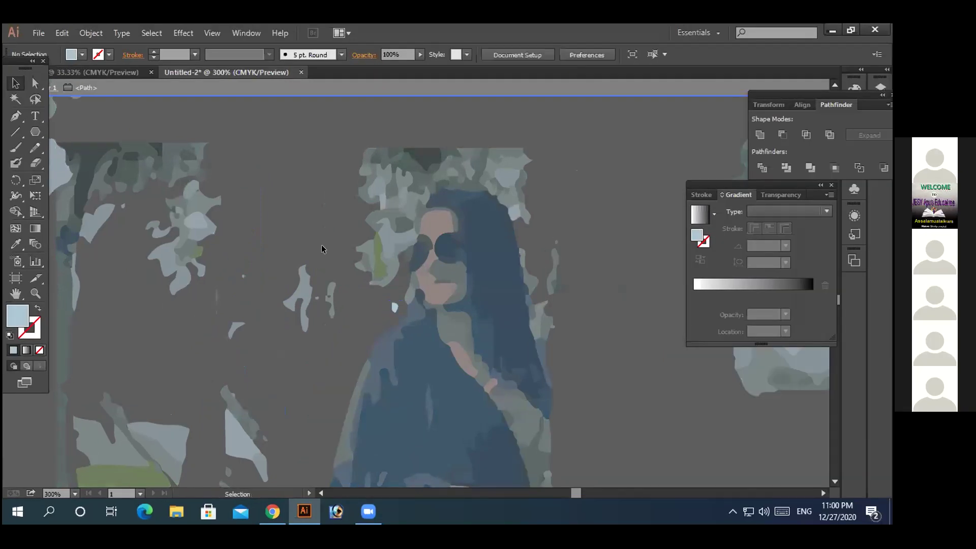
Step: Unite the foliage pieces above the woman's head into one shape and move it up and to the right
{"action": "left_click_drag", "start_coordinate": [340, 107], "coordinate": [636, 175]}
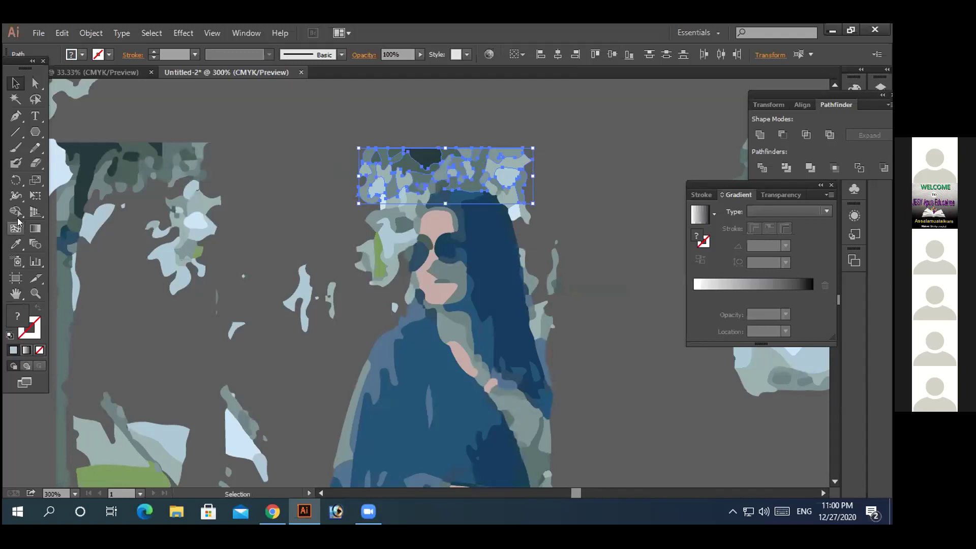
{"action": "left_click", "coordinate": [763, 140]}
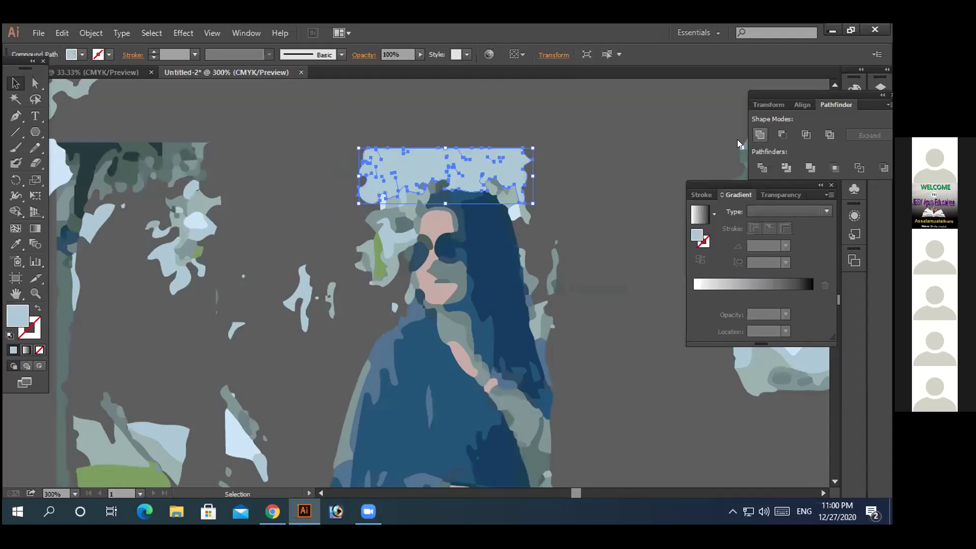
{"action": "left_click_drag", "start_coordinate": [461, 163], "coordinate": [557, 121]}
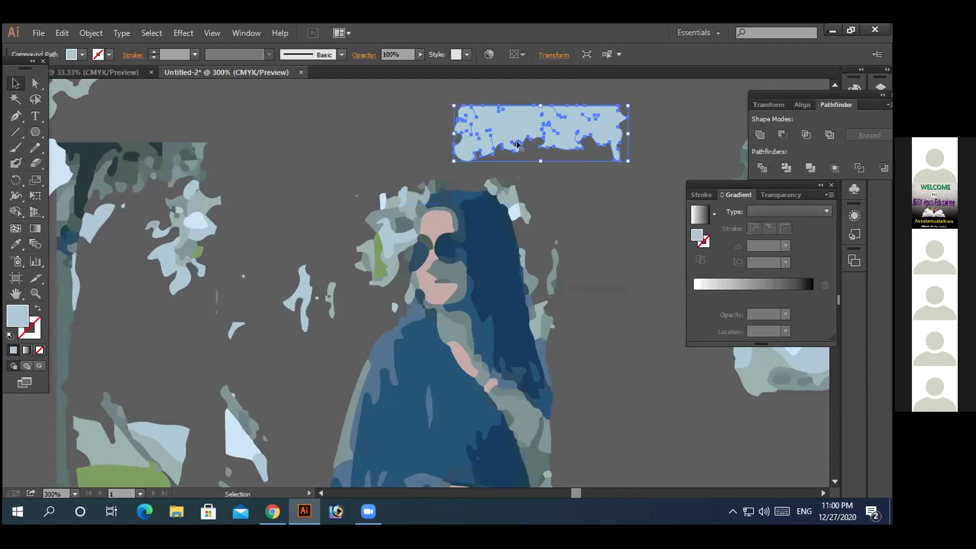
Step: Separate the small leftover foliage pieces beside the woman's hair by moving them out to the right
{"action": "left_click", "coordinate": [491, 182]}
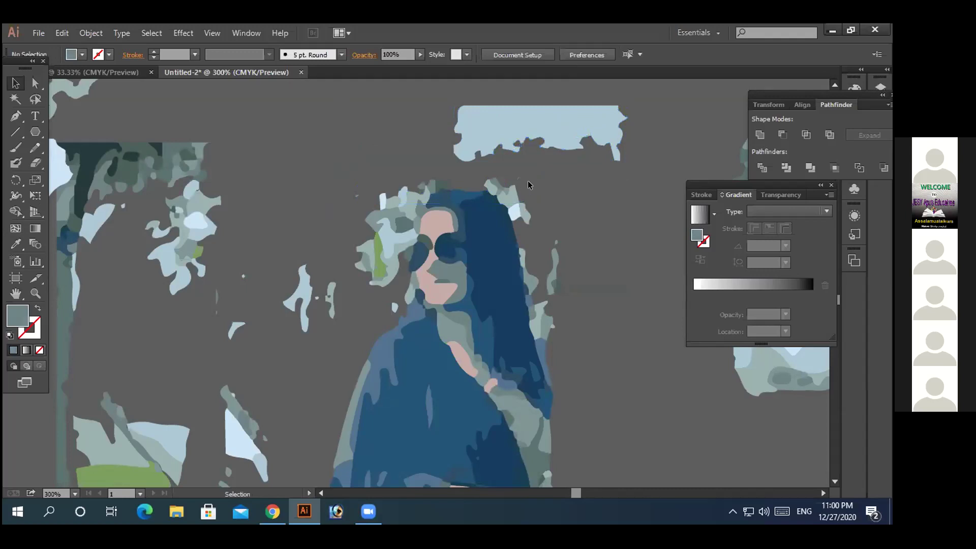
{"action": "left_click_drag", "start_coordinate": [498, 172], "coordinate": [581, 188]}
{"action": "left_click_drag", "start_coordinate": [503, 195], "coordinate": [652, 178]}
{"action": "left_click_drag", "start_coordinate": [498, 191], "coordinate": [589, 165]}
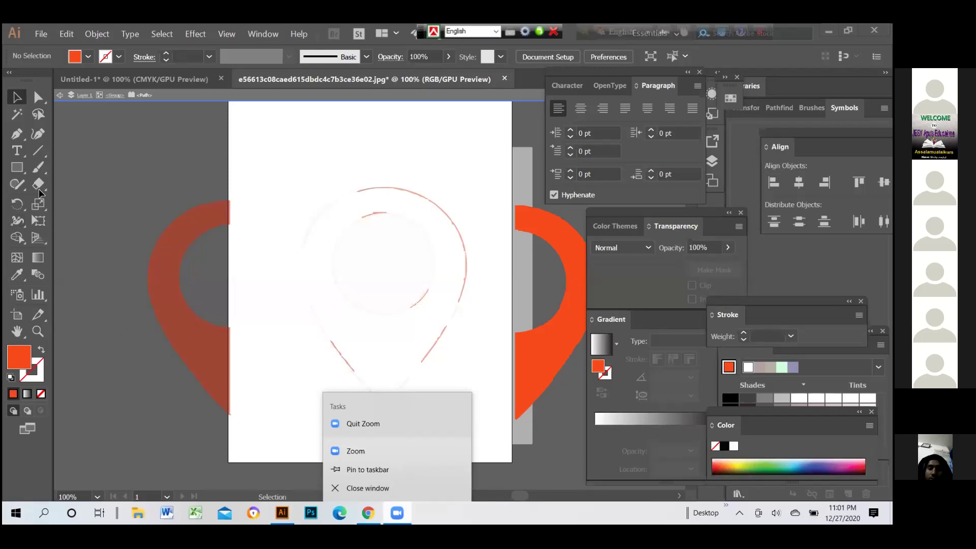
Step: In the location-pin document, clear the selection and dismiss the rundll32.exe application error dialogs
{"action": "left_click", "coordinate": [99, 436]}
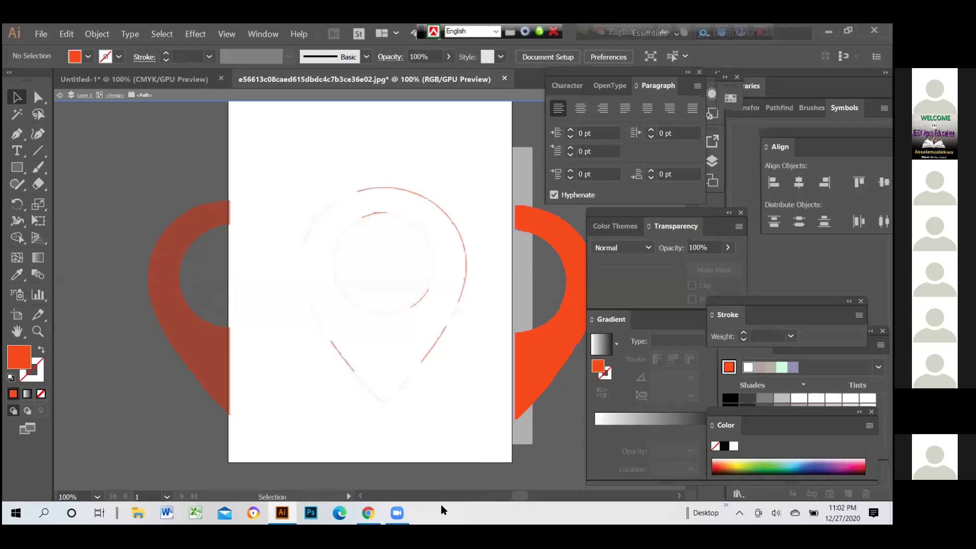
{"action": "mouse_move", "coordinate": [397, 513]}
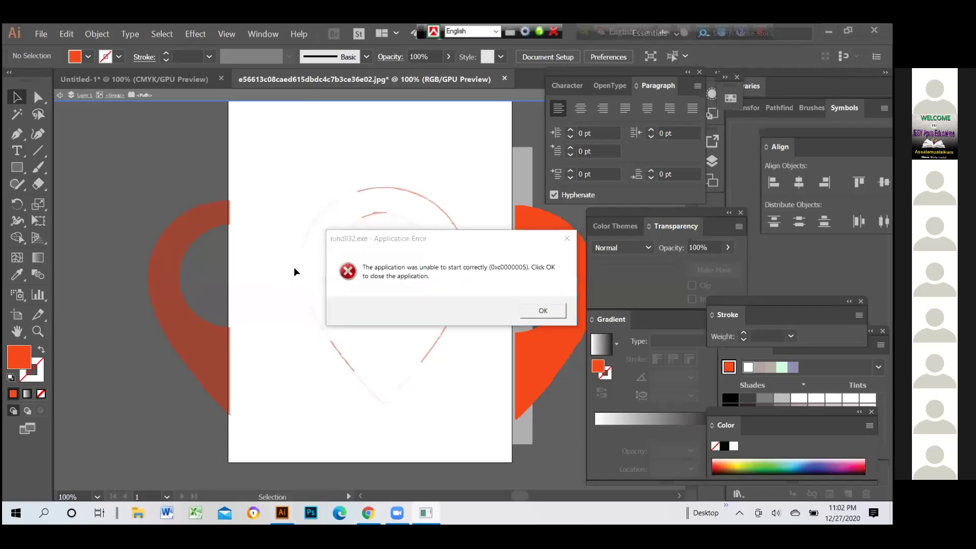
{"action": "left_click", "coordinate": [542, 310]}
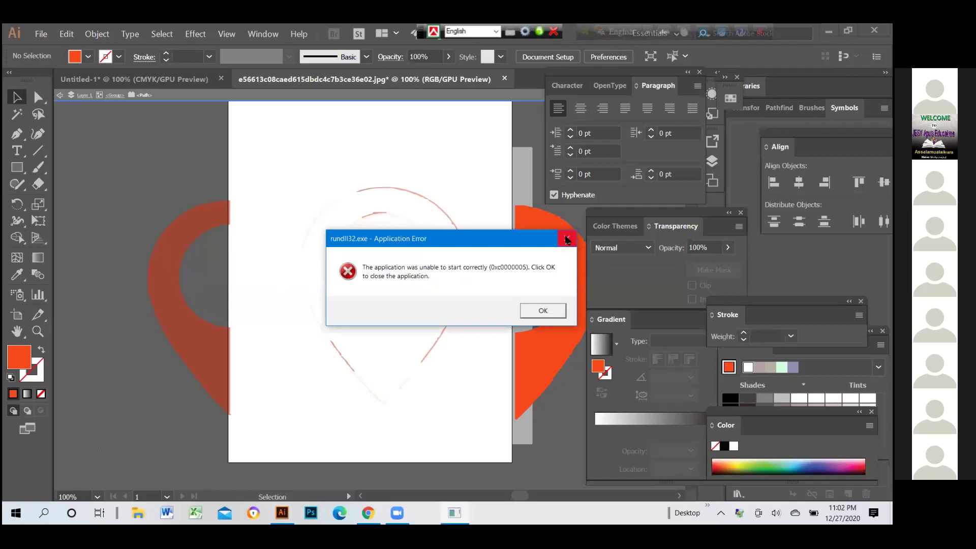
{"action": "left_click", "coordinate": [567, 238]}
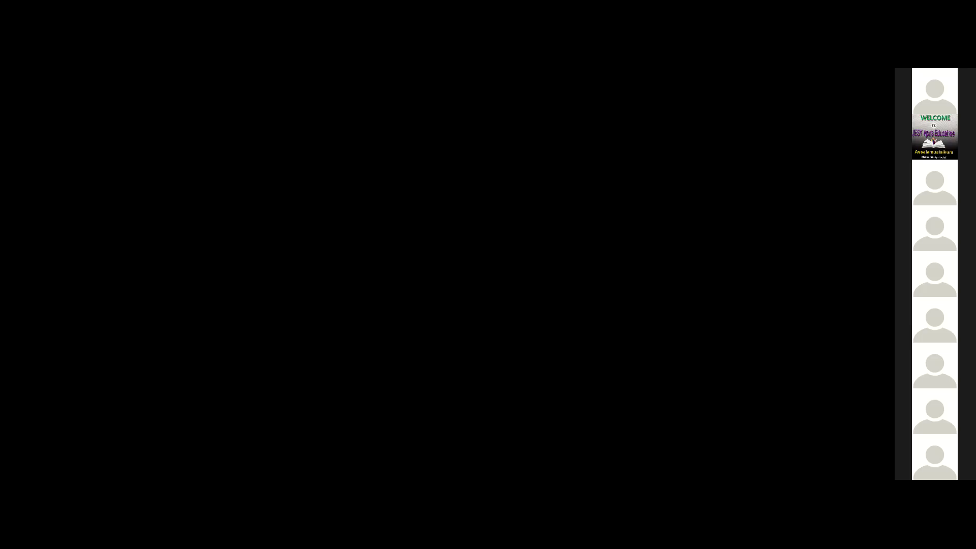
Step: Shift the pin's orange right half down and left towards its outline and open its fill swatches
{"action": "left_click", "coordinate": [541, 308]}
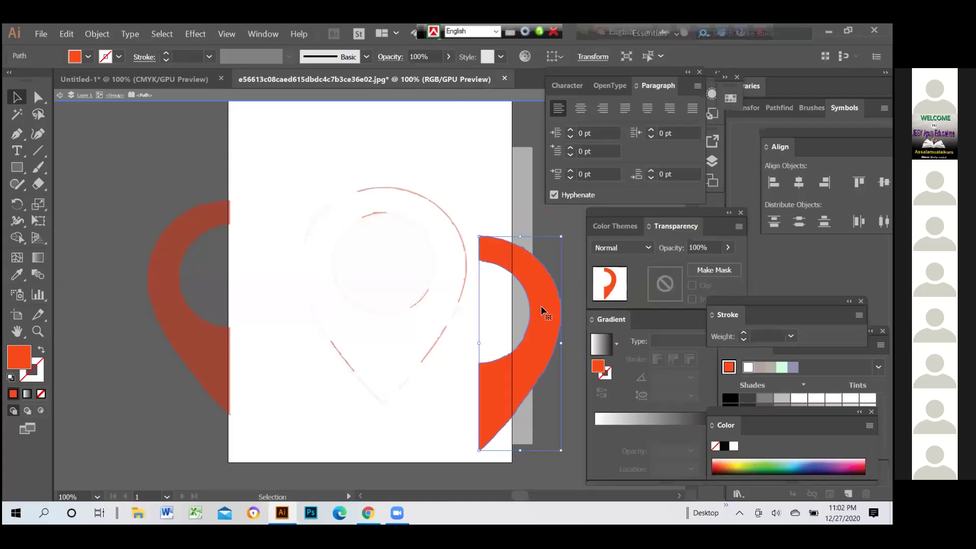
{"action": "left_click", "coordinate": [89, 57]}
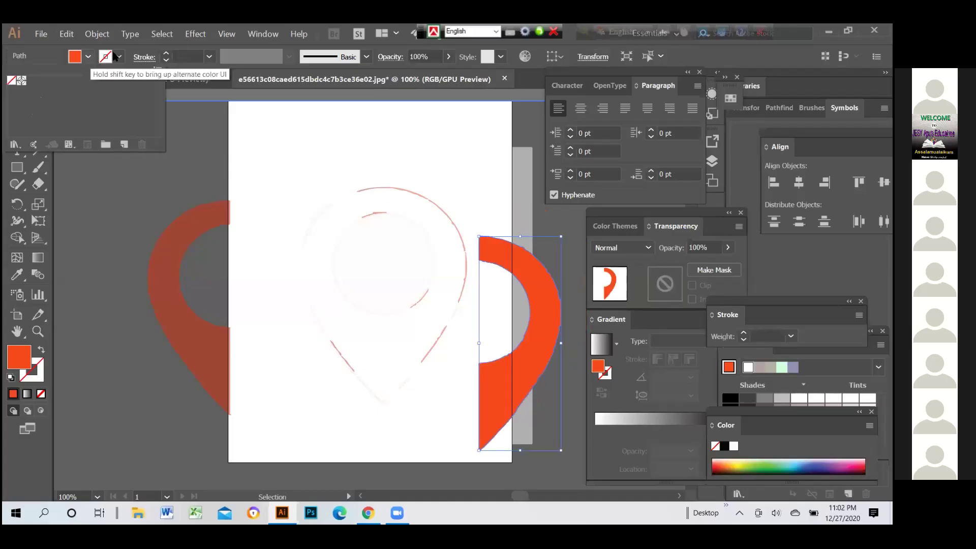
{"action": "left_click", "coordinate": [88, 57]}
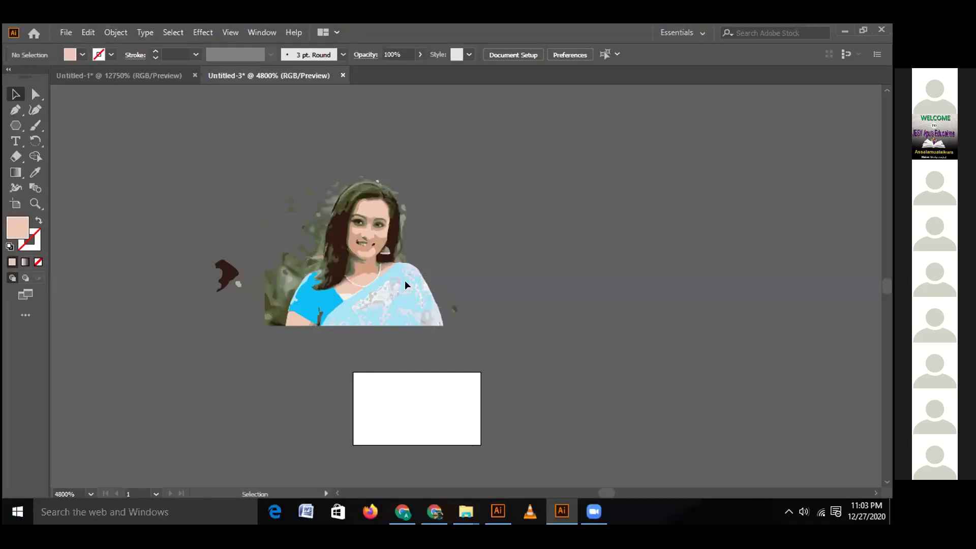
Step: In the Untitled-3 portrait, delete the olive background pieces beside the woman's blue sleeve
{"action": "left_click", "coordinate": [406, 285]}
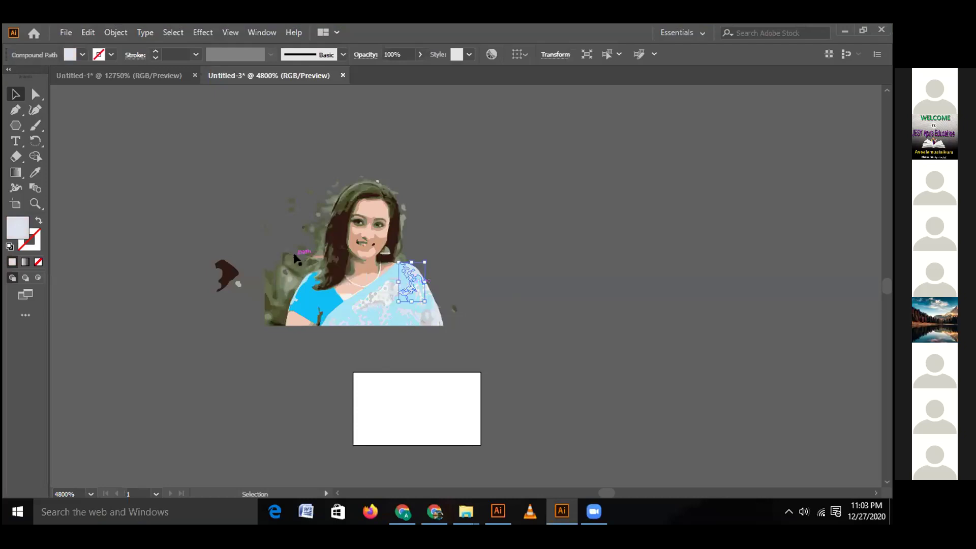
{"action": "left_click", "coordinate": [269, 268]}
{"action": "left_click_drag", "start_coordinate": [269, 269], "coordinate": [272, 286]}
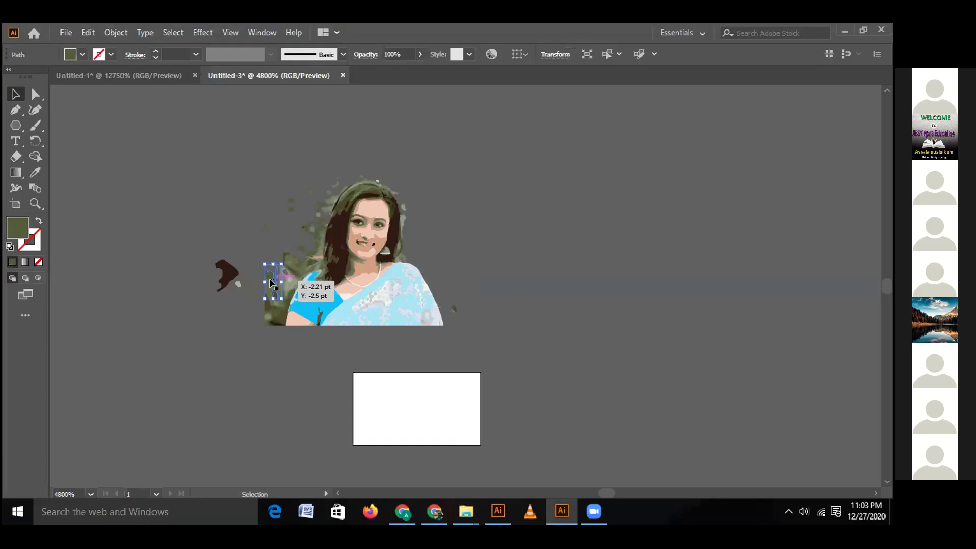
{"action": "left_click", "coordinate": [272, 286]}
{"action": "left_click", "coordinate": [273, 287]}
{"action": "left_click", "coordinate": [273, 289]}
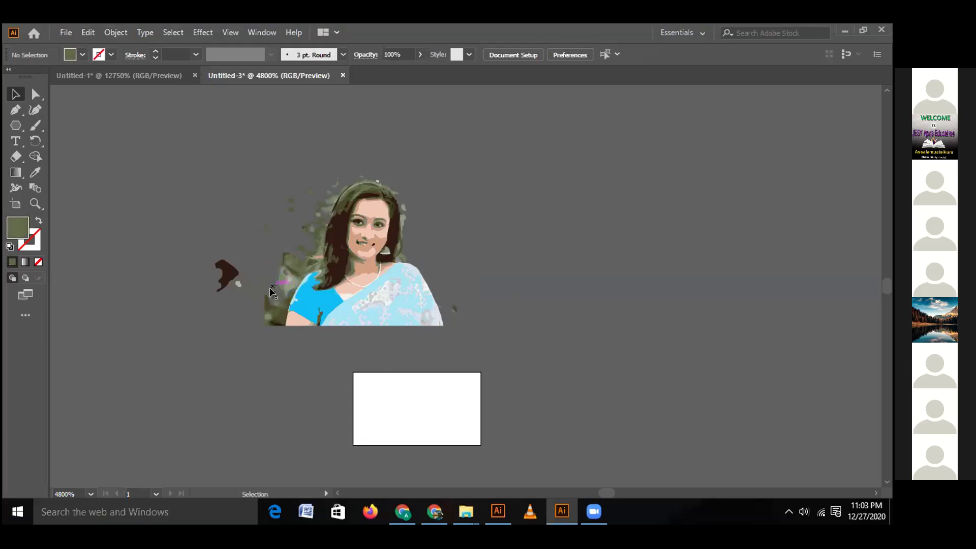
{"action": "left_click_drag", "start_coordinate": [266, 310], "coordinate": [258, 315]}
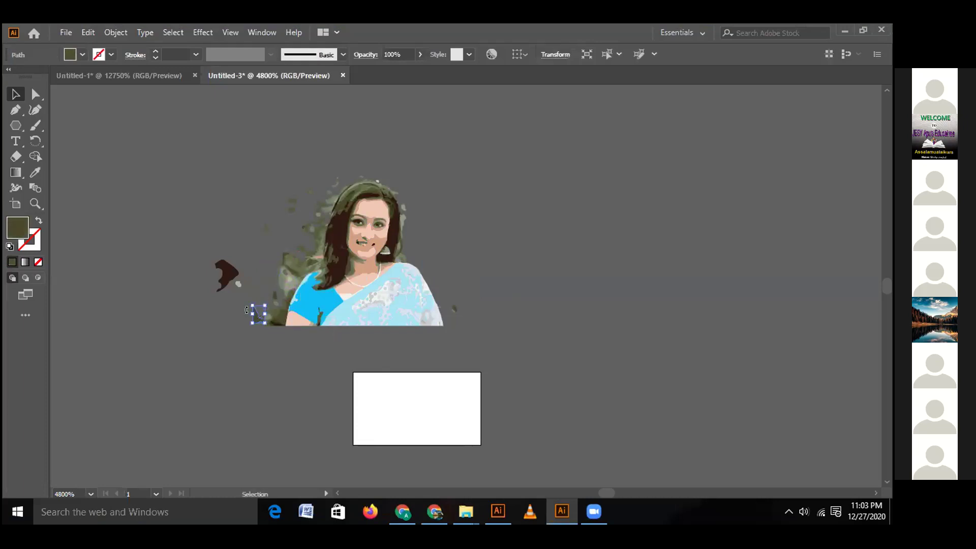
{"action": "left_click", "coordinate": [258, 311]}
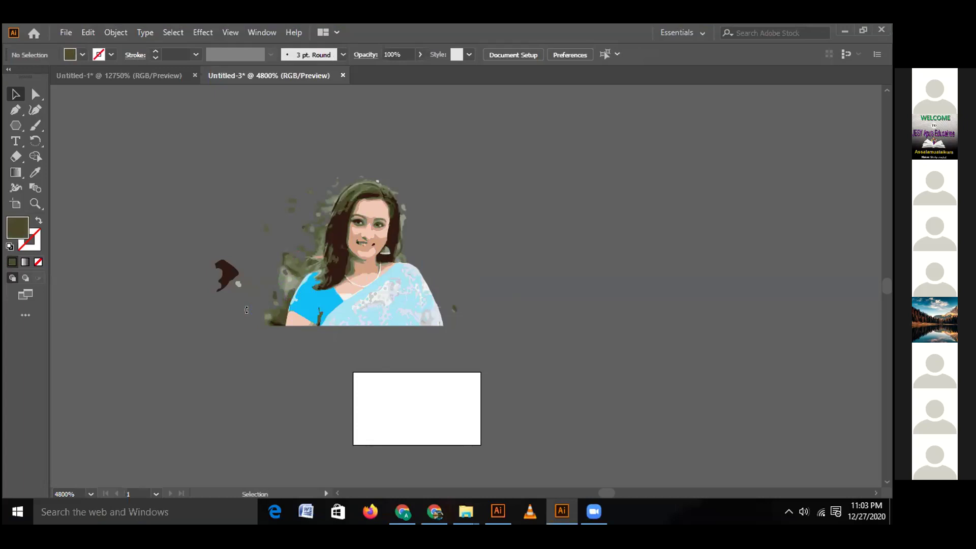
Step: Delete the detached dark brown piece and small green background pieces left of the woman in the blue sari
{"action": "left_click", "coordinate": [226, 274]}
{"action": "key", "text": "Delete"}
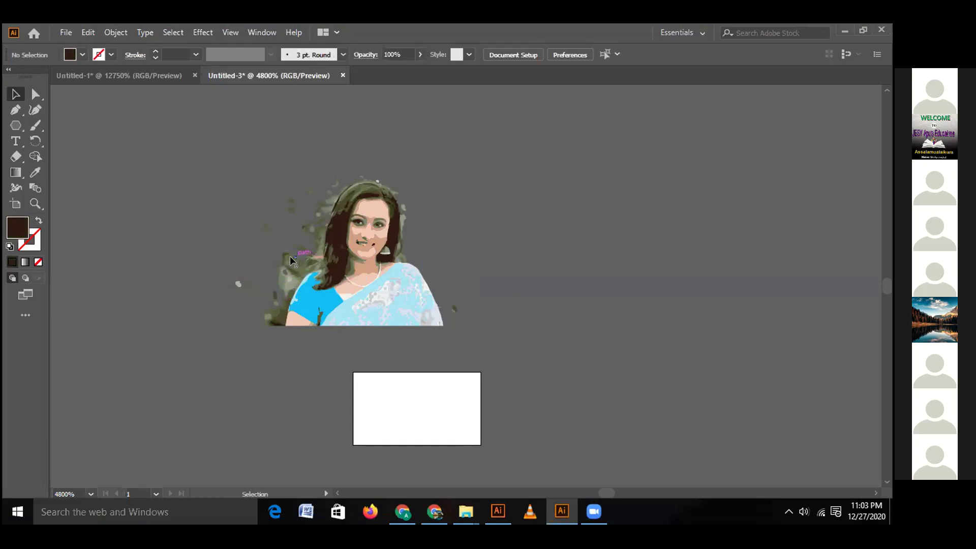
{"action": "left_click", "coordinate": [276, 273]}
{"action": "key", "text": "Delete"}
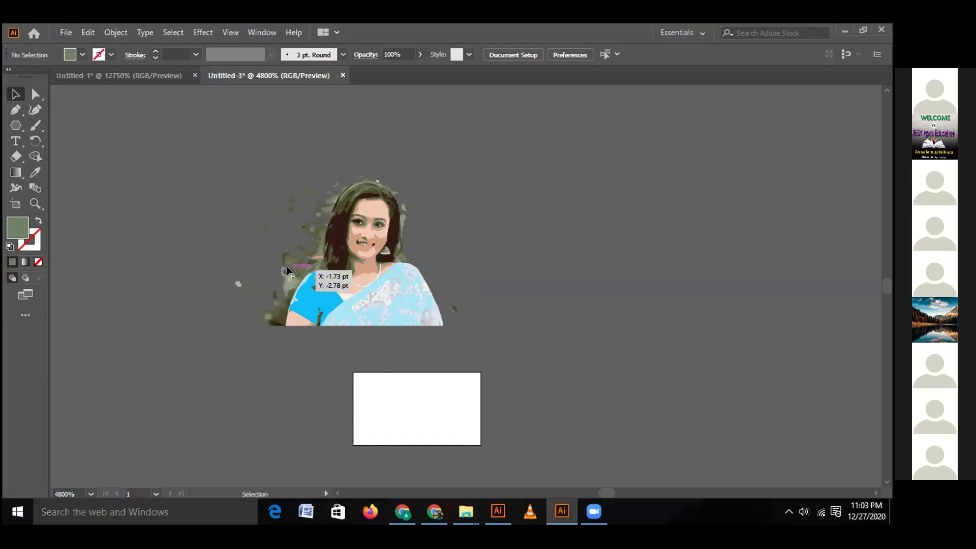
{"action": "left_click", "coordinate": [262, 285]}
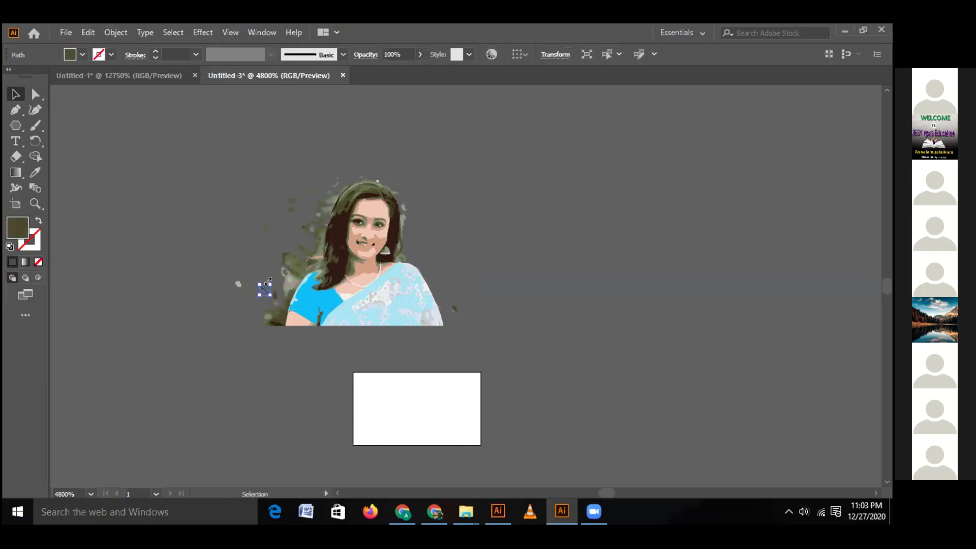
{"action": "key", "text": "Delete"}
Step: Delete more of the scattered green background fragments between the portrait's left edge and the woman's hair
{"action": "left_click_drag", "start_coordinate": [294, 261], "coordinate": [283, 262]}
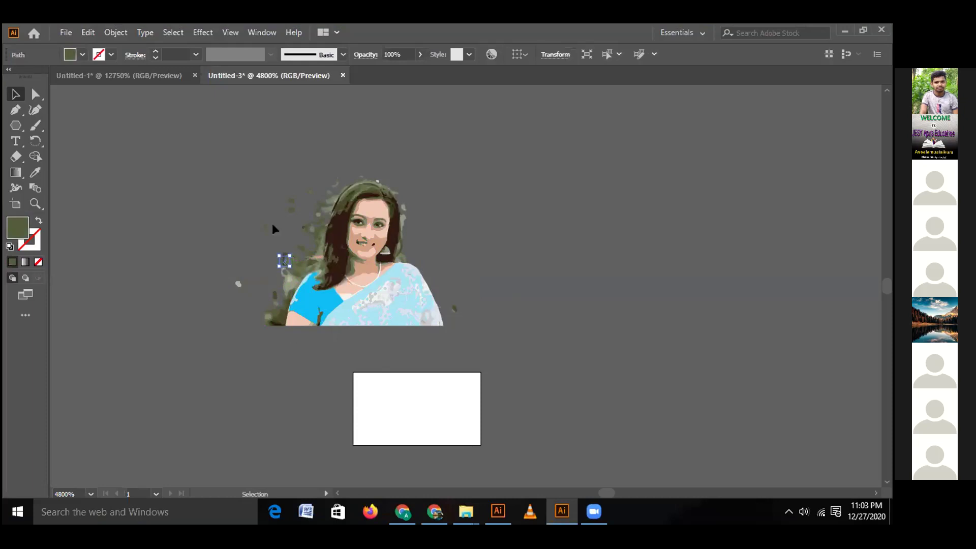
{"action": "key", "text": "Delete"}
{"action": "left_click_drag", "start_coordinate": [259, 211], "coordinate": [288, 294]}
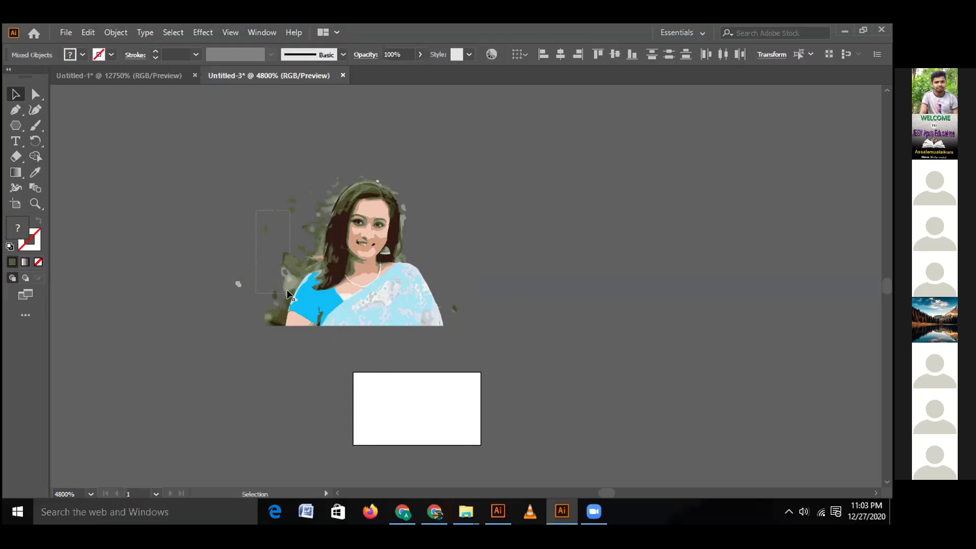
{"action": "key", "text": "Delete"}
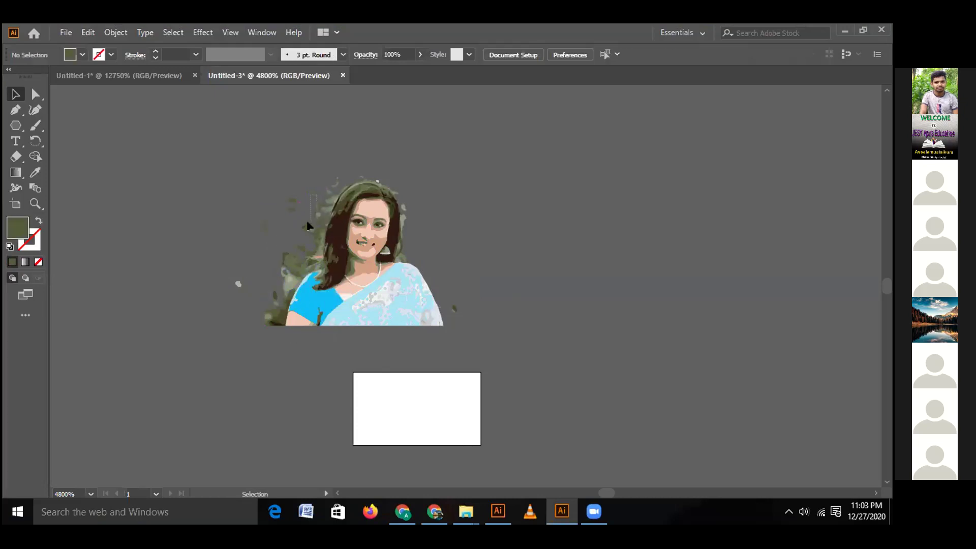
{"action": "left_click", "coordinate": [295, 236]}
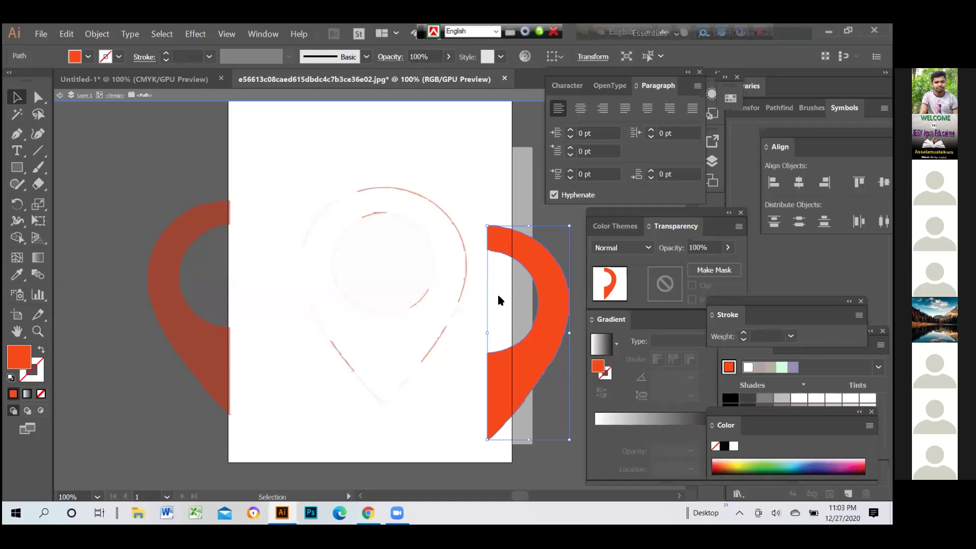
Step: In the location-pin document, recolour the pin's orange right half to blue 1709CE
{"action": "left_click", "coordinate": [87, 56]}
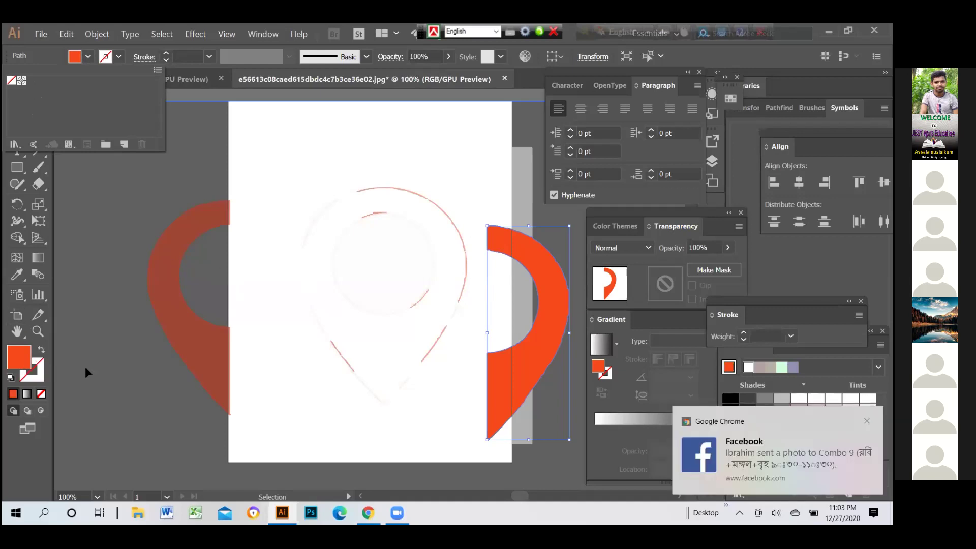
{"action": "left_click", "coordinate": [15, 365]}
{"action": "double_click", "coordinate": [15, 365]}
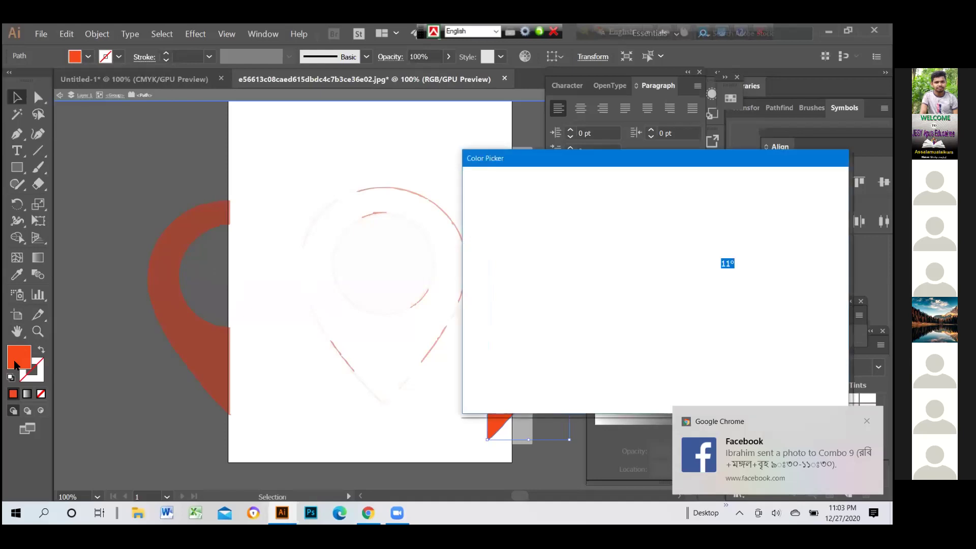
{"action": "left_click", "coordinate": [671, 250]}
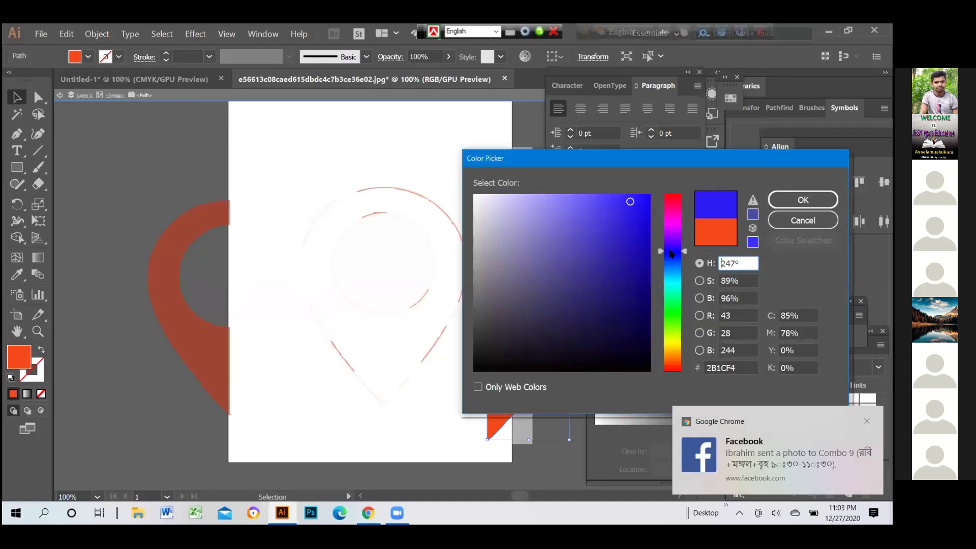
{"action": "left_click", "coordinate": [644, 225]}
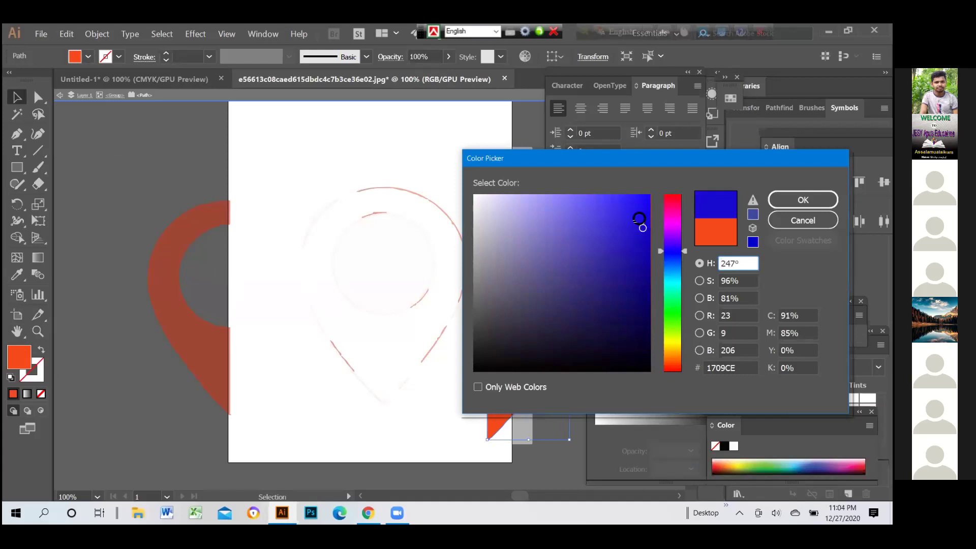
{"action": "left_click", "coordinate": [793, 203]}
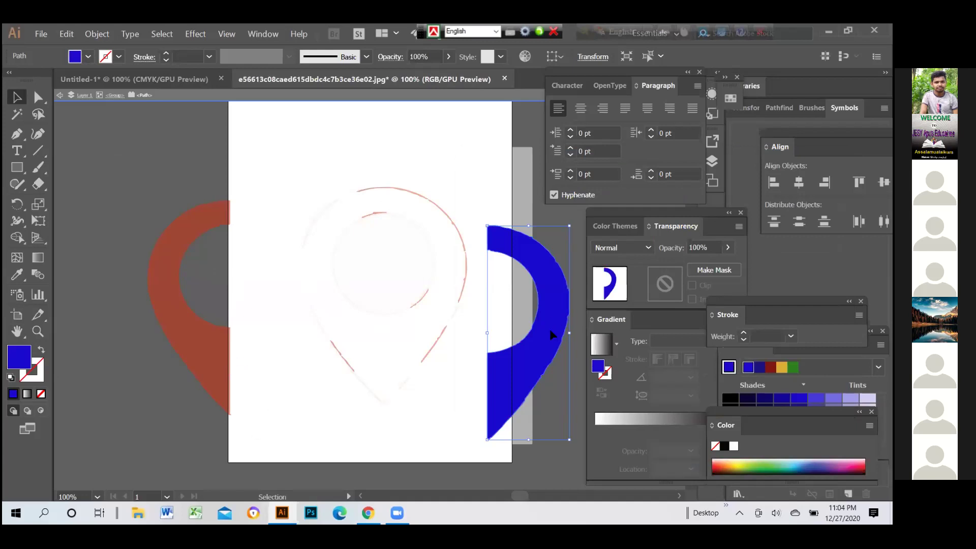
Step: Fit the blue half onto the right side of the pin outline, leave isolation mode and select the whole traced group
{"action": "left_click_drag", "start_coordinate": [551, 335], "coordinate": [451, 295]}
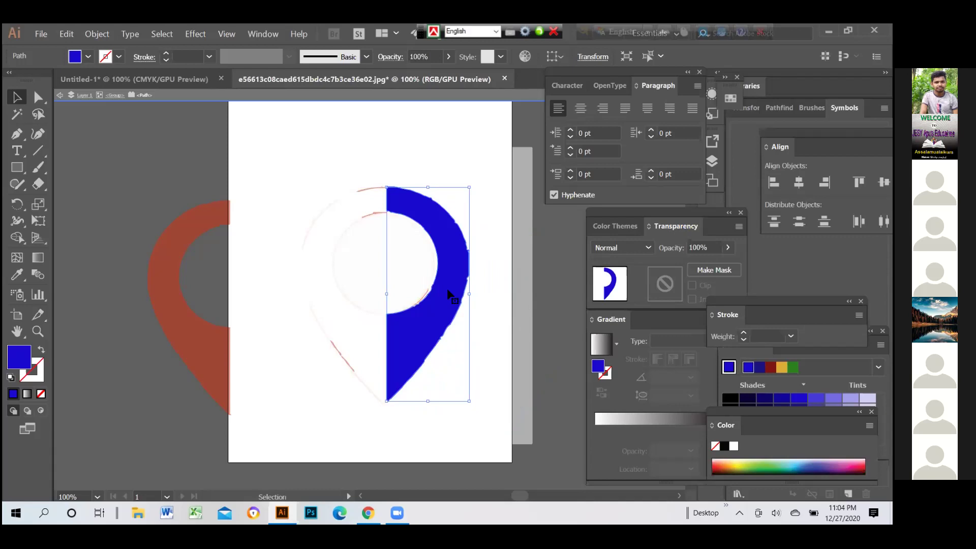
{"action": "left_click", "coordinate": [103, 397]}
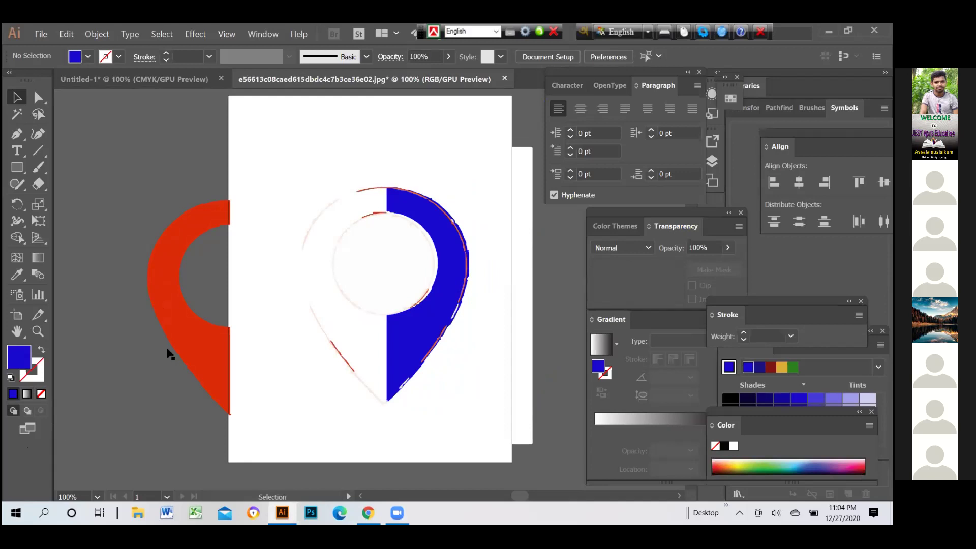
{"action": "left_click", "coordinate": [175, 255]}
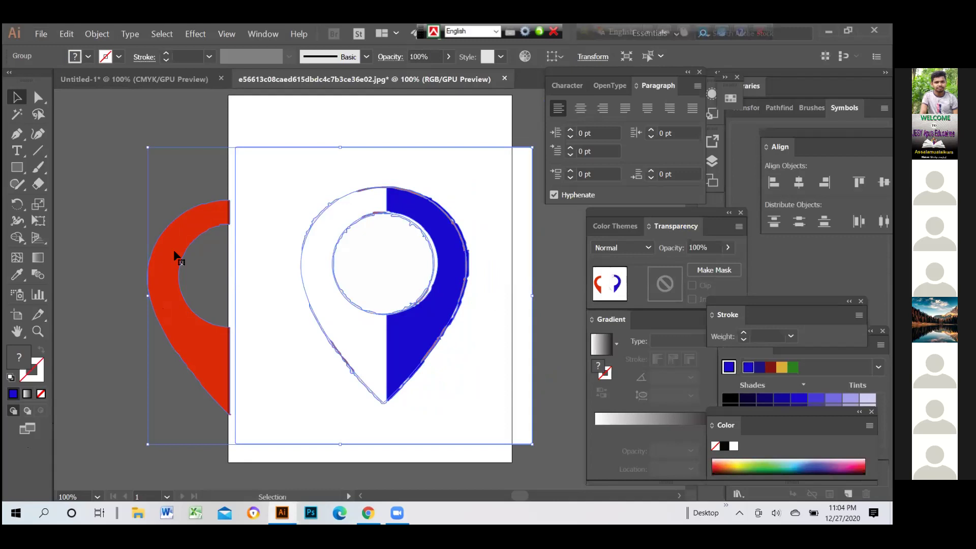
{"action": "left_click", "coordinate": [105, 287]}
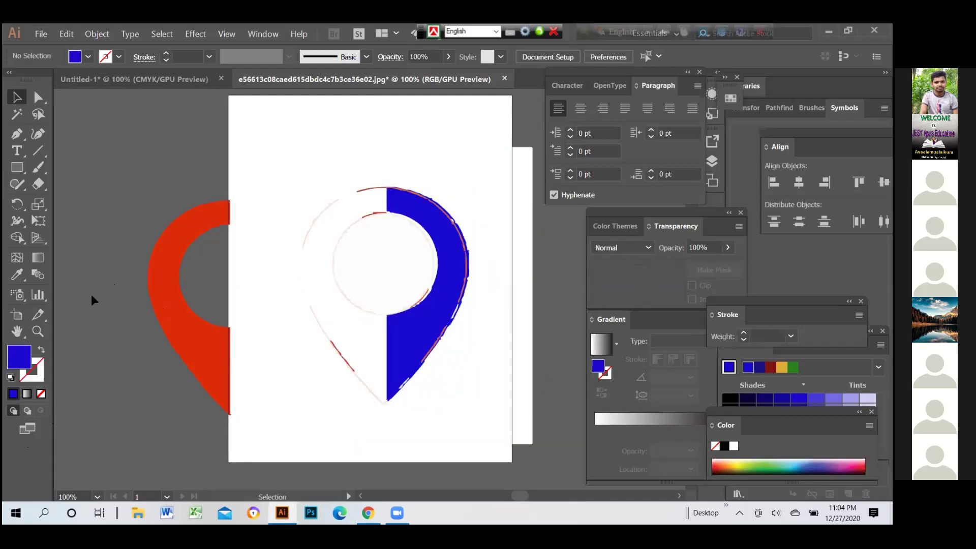
{"action": "left_click", "coordinate": [168, 306]}
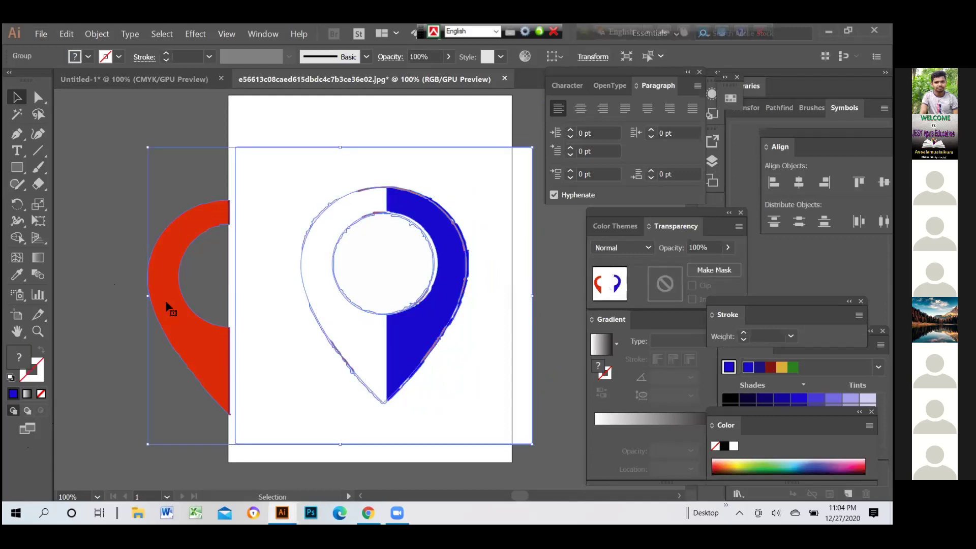
{"action": "left_click", "coordinate": [147, 330]}
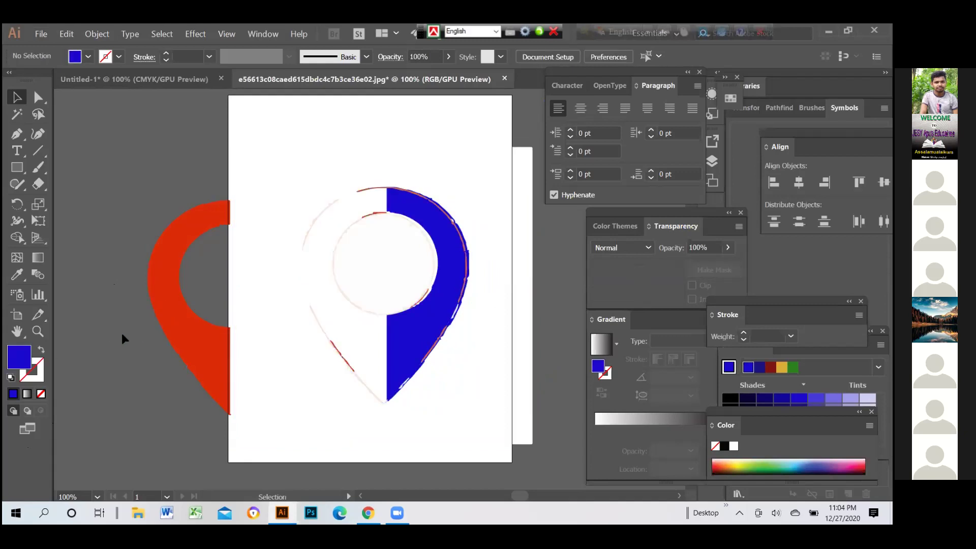
{"action": "left_click", "coordinate": [200, 340]}
{"action": "mouse_move", "coordinate": [199, 340]}
{"action": "left_mouse_down"}
{"action": "mouse_move", "coordinate": [150, 337]}
{"action": "mouse_move", "coordinate": [205, 322]}
{"action": "mouse_move", "coordinate": [209, 333]}
{"action": "left_mouse_up"}
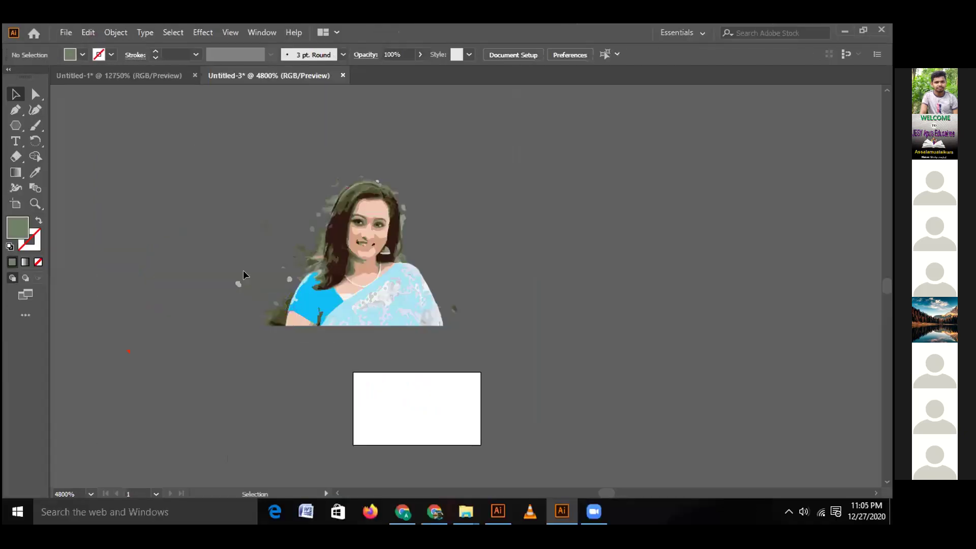
Step: Delete the remaining green and grey background fragments beside the woman's hair and blue sleeve in the traced portrait
{"action": "left_click", "coordinate": [295, 254]}
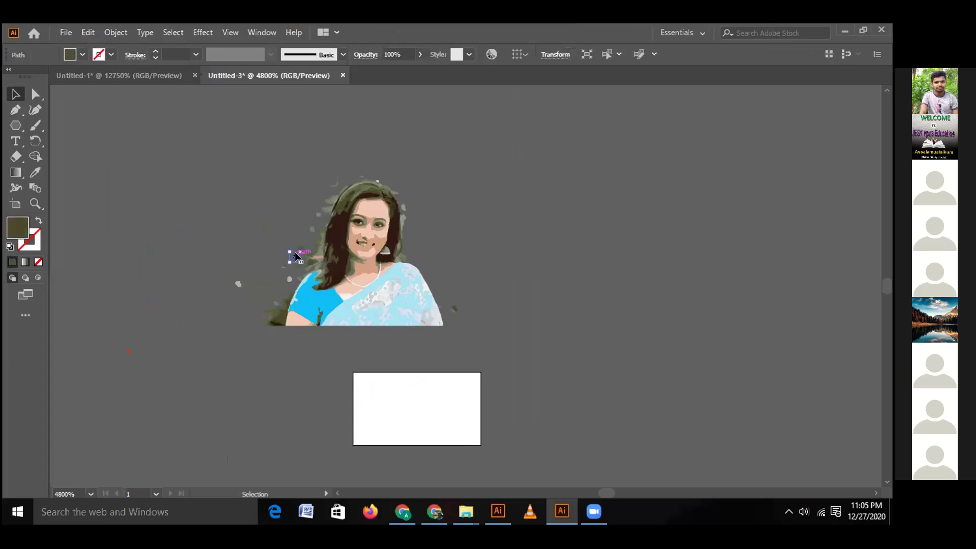
{"action": "left_click_drag", "start_coordinate": [293, 253], "coordinate": [310, 256]}
{"action": "left_click", "coordinate": [311, 256]}
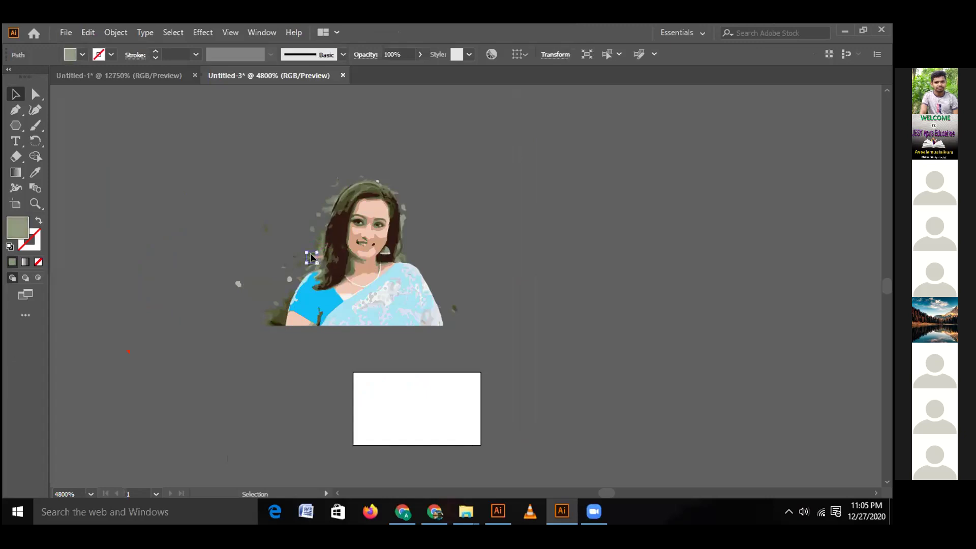
{"action": "left_click", "coordinate": [312, 257]}
{"action": "left_click_drag", "start_coordinate": [303, 261], "coordinate": [267, 256]}
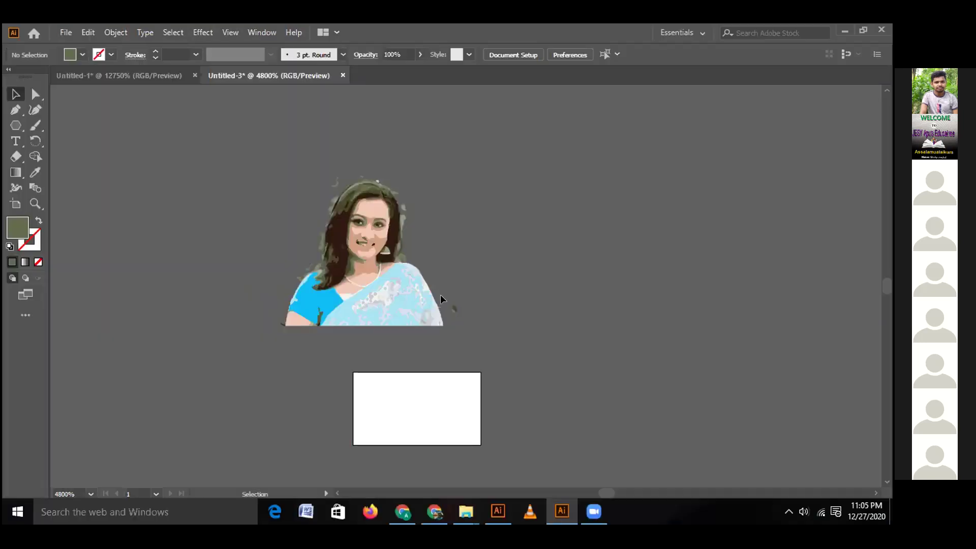
Step: Delete the stray fragments beyond the sari's outer edge and select leftover background pieces beside the upper part of the woman's hair
{"action": "left_click_drag", "start_coordinate": [460, 313], "coordinate": [460, 313]}
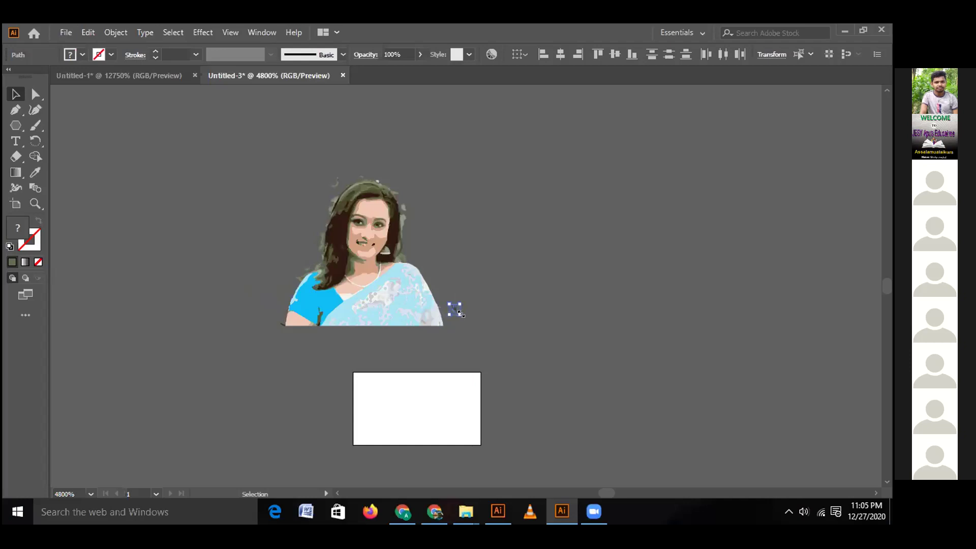
{"action": "left_click", "coordinate": [432, 299]}
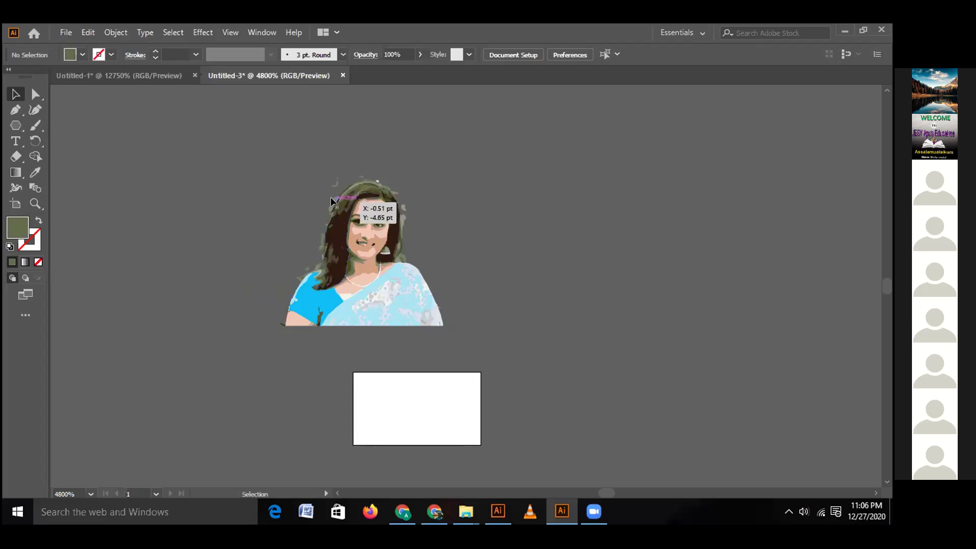
{"action": "left_click", "coordinate": [332, 201]}
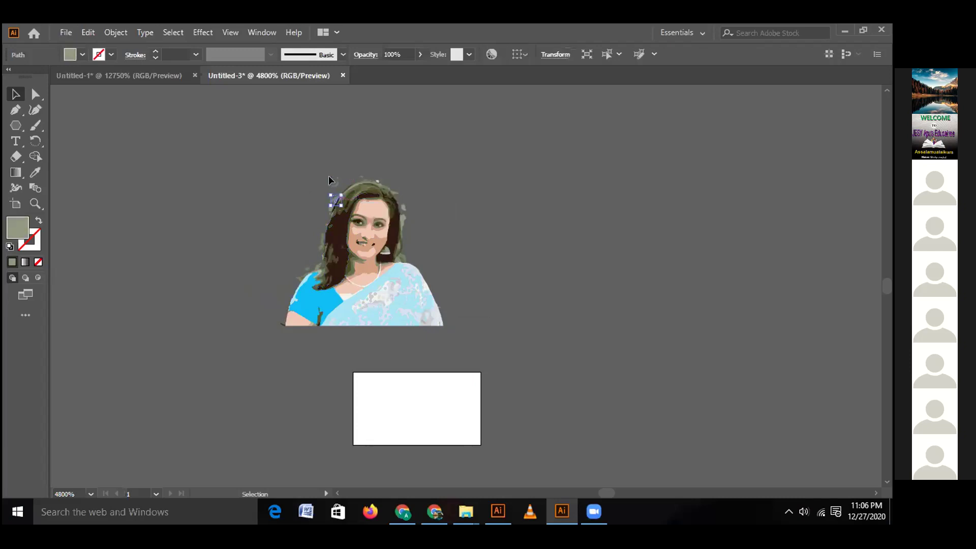
{"action": "left_click", "coordinate": [329, 181]}
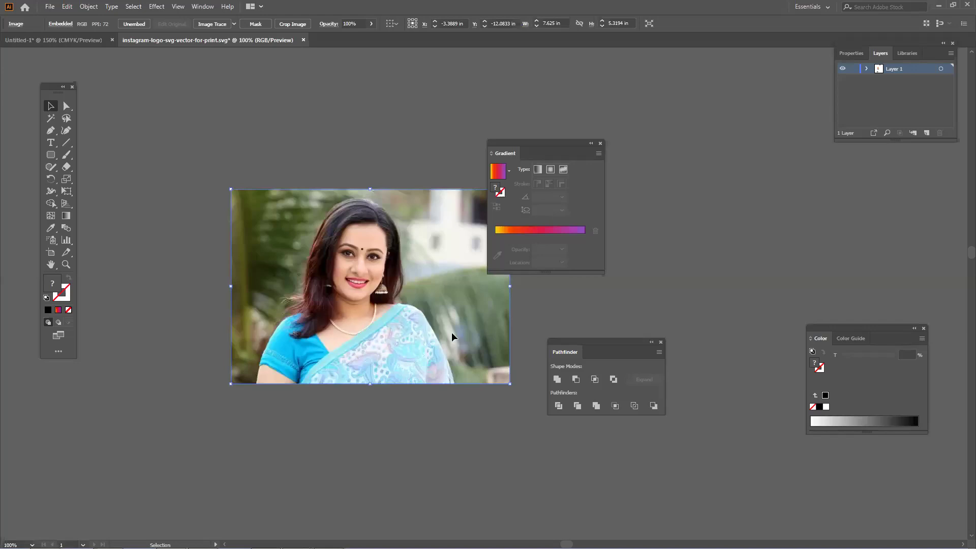
Step: Delete the embedded photo of the woman from the Instagram logo document and search Google Images in Chrome for "tom and jerry png"
{"action": "key", "text": "Delete"}
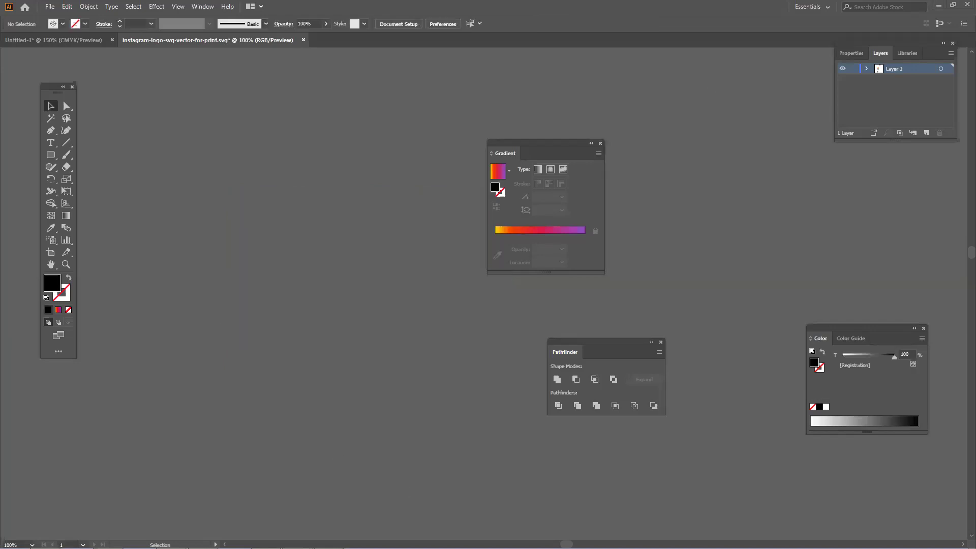
{"action": "left_click", "coordinate": [202, 538]}
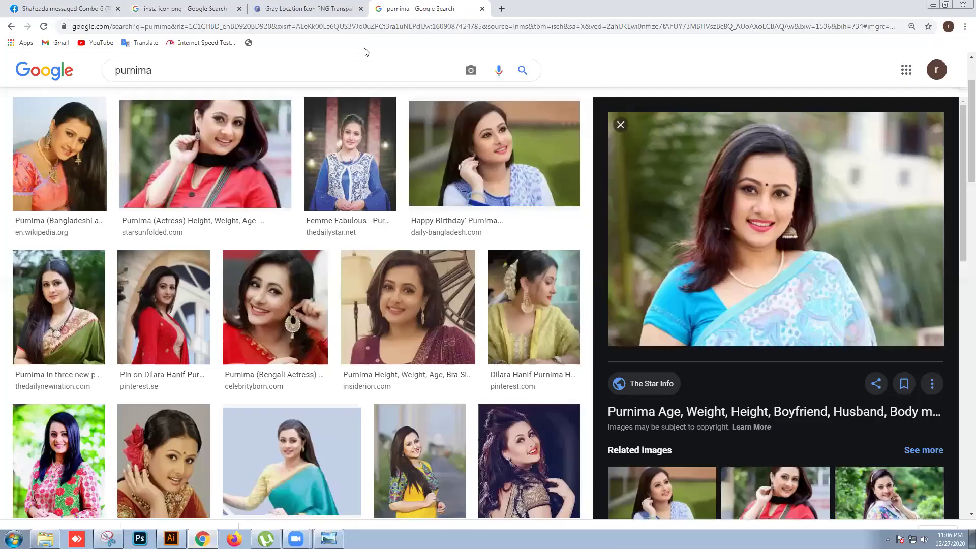
{"action": "double_click", "coordinate": [317, 64]}
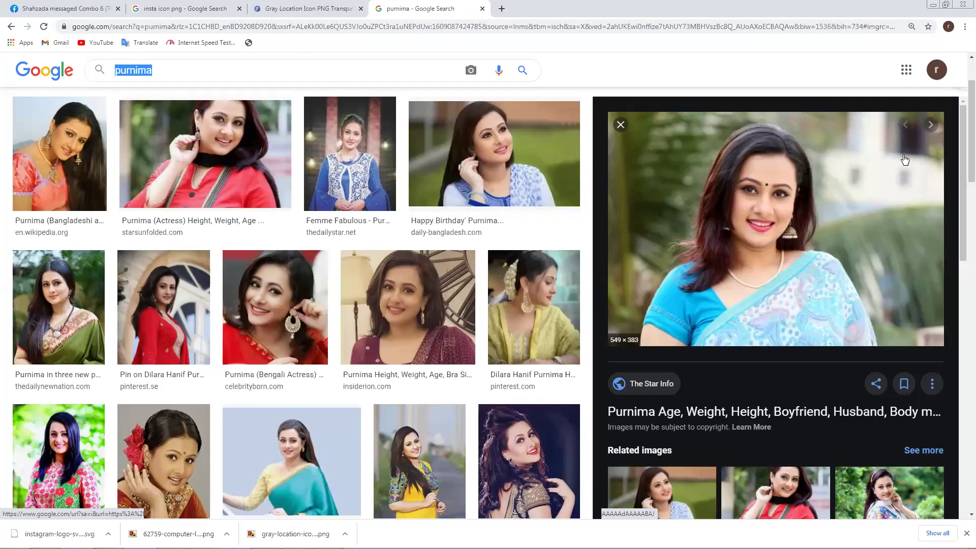
{"action": "type", "text": "tom"}
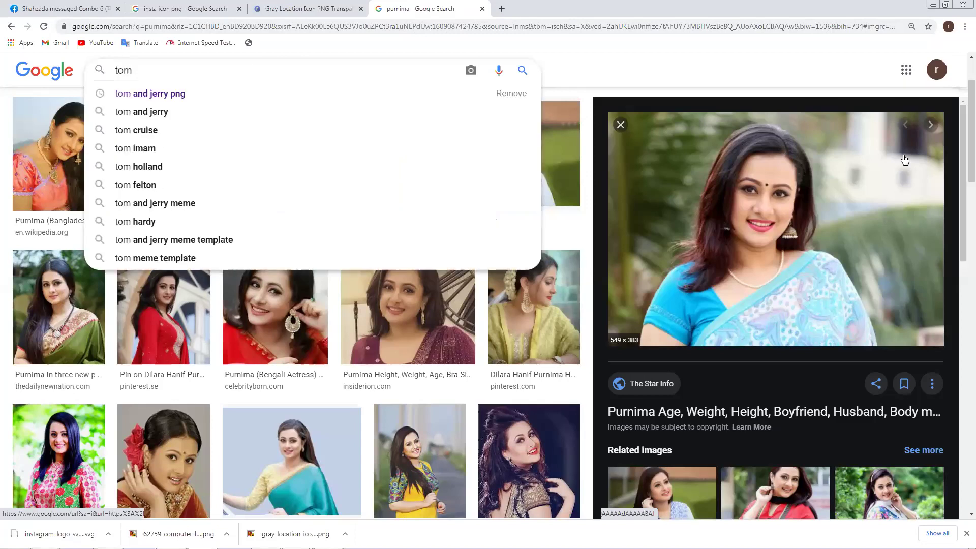
{"action": "key", "text": "Down"}
{"action": "key", "text": "Return"}
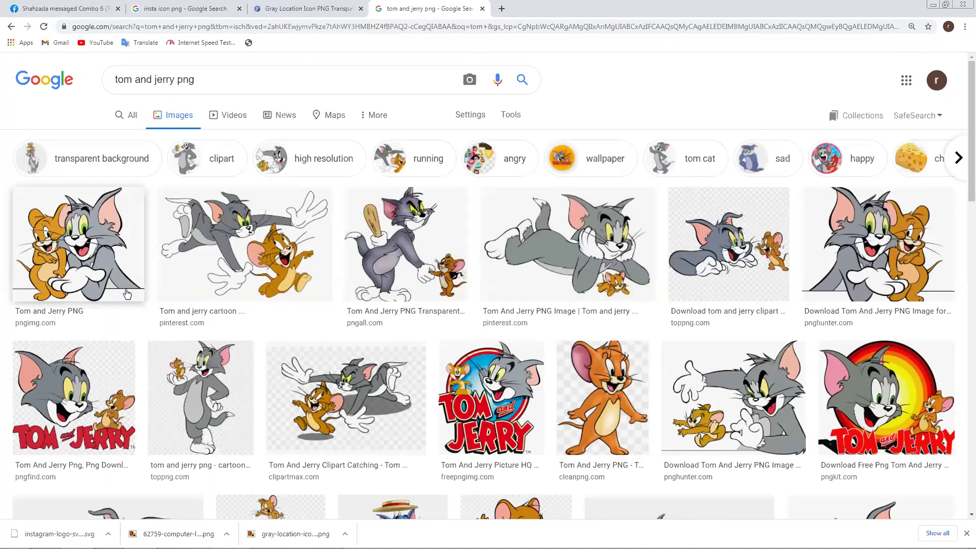
Step: Open the PNGHunter result of Jerry with one arm raised and save the image to the Desktop as a PNG
{"action": "scroll", "coordinate": [170, 260], "scroll_direction": "down", "scroll_amount": 8}
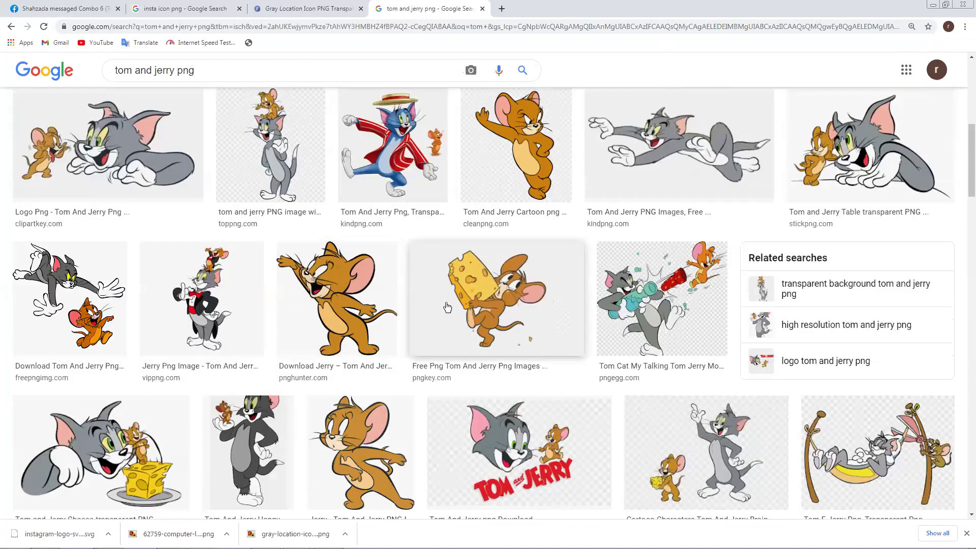
{"action": "left_click", "coordinate": [351, 307]}
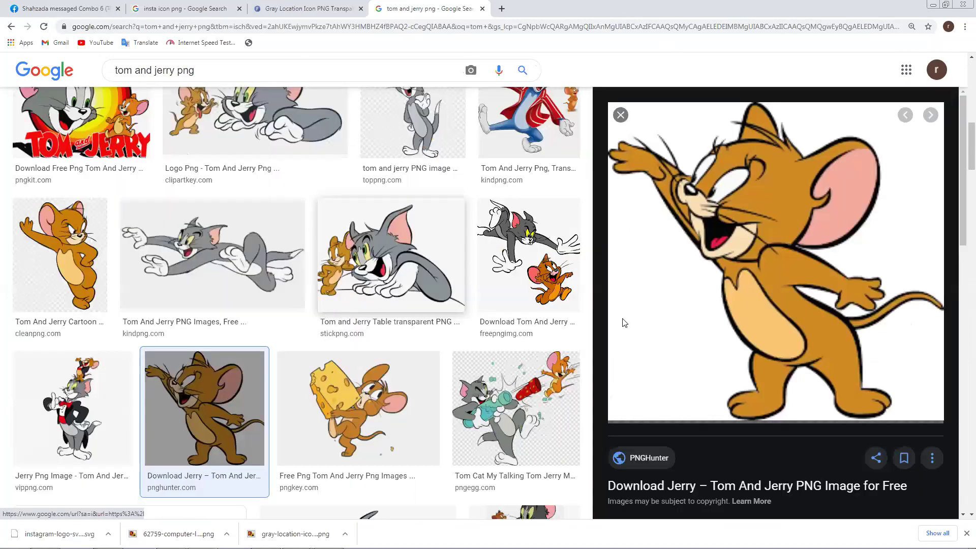
{"action": "right_click", "coordinate": [729, 229]}
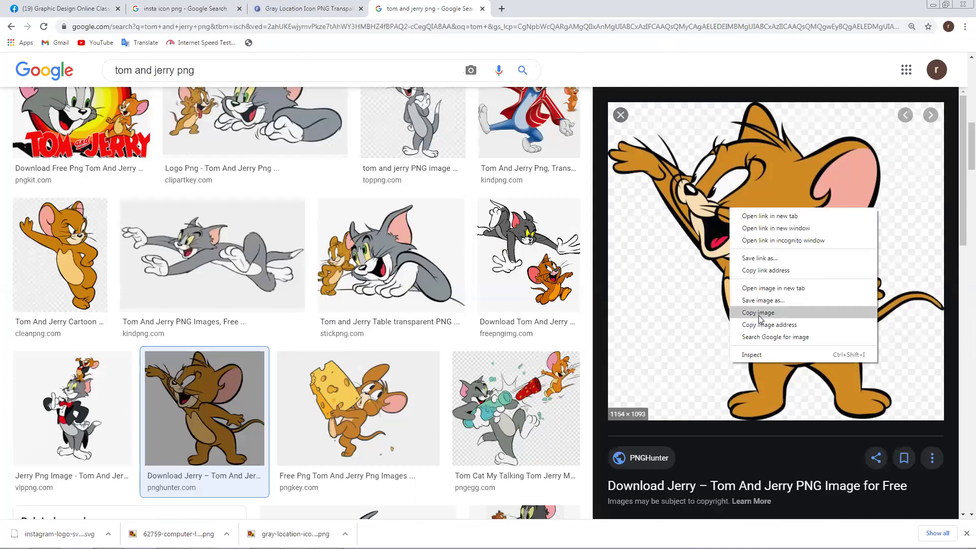
{"action": "left_click", "coordinate": [760, 297]}
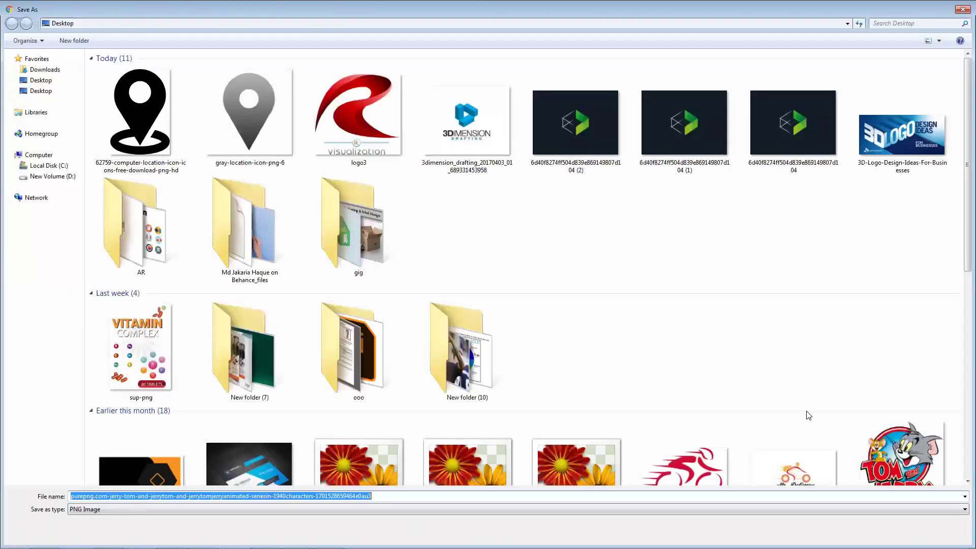
{"action": "left_click", "coordinate": [889, 532]}
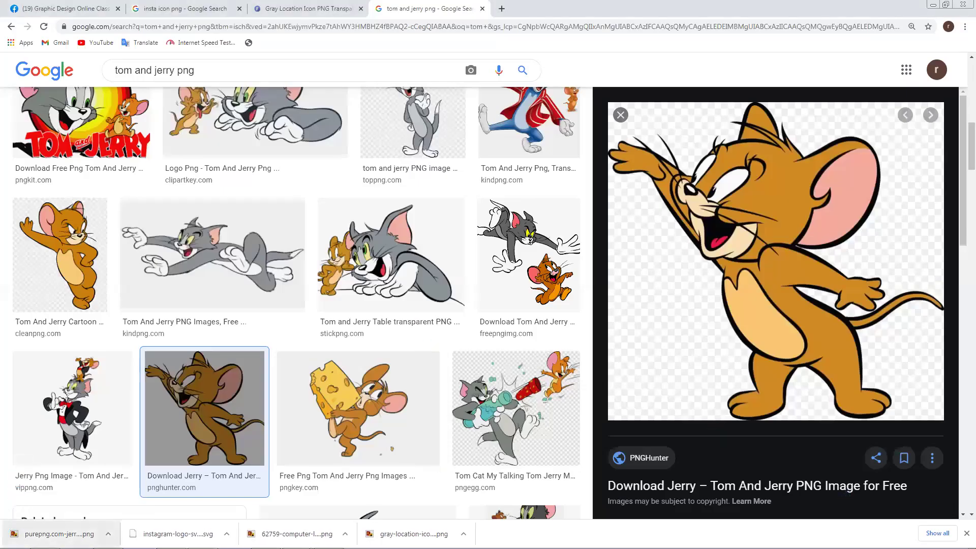
Step: Place the downloaded Jerry PNG in the Instagram logo document in Illustrator and move the Gradient and Pathfinder panels clear of it
{"action": "left_click_drag", "start_coordinate": [76, 544], "coordinate": [354, 357]}
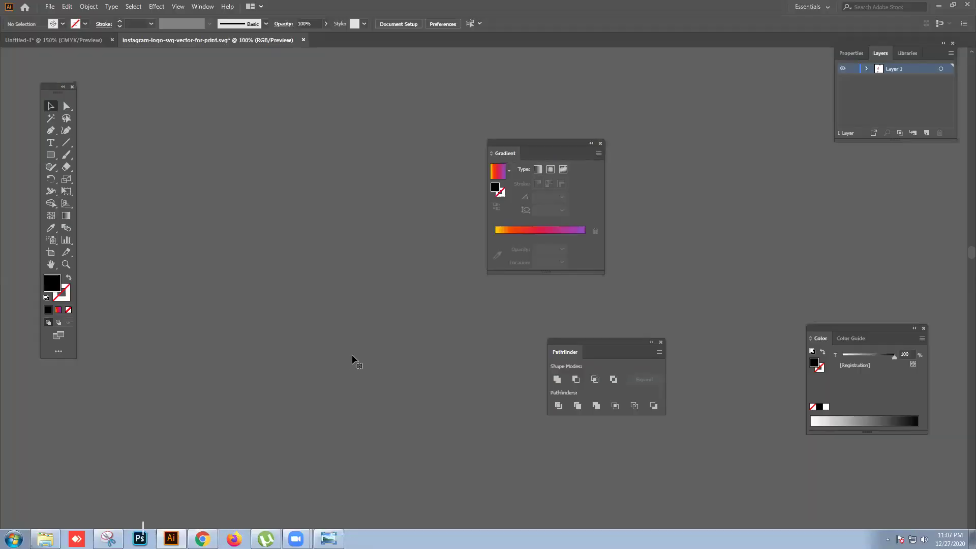
{"action": "scroll", "coordinate": [407, 347], "scroll_direction": "up", "scroll_amount": 3}
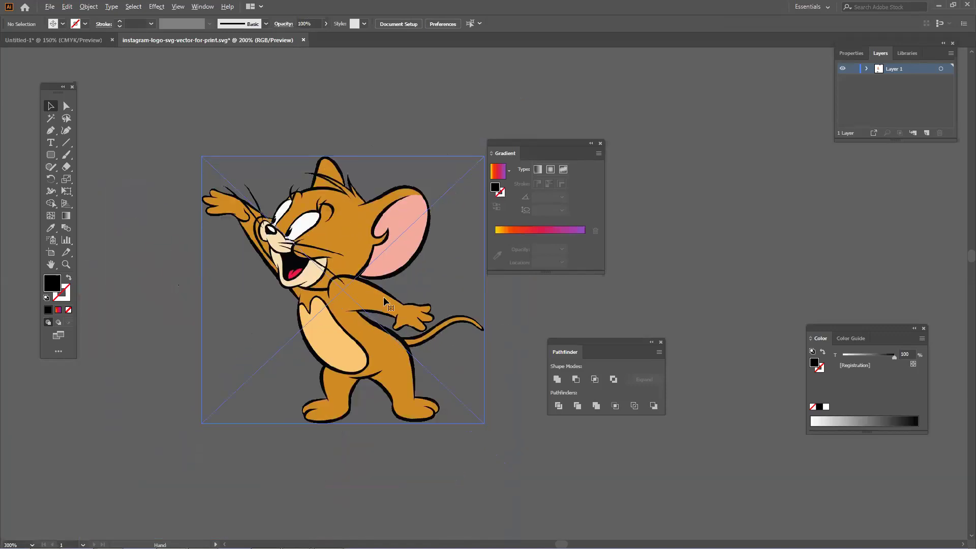
{"action": "left_click_drag", "start_coordinate": [508, 147], "coordinate": [753, 139]}
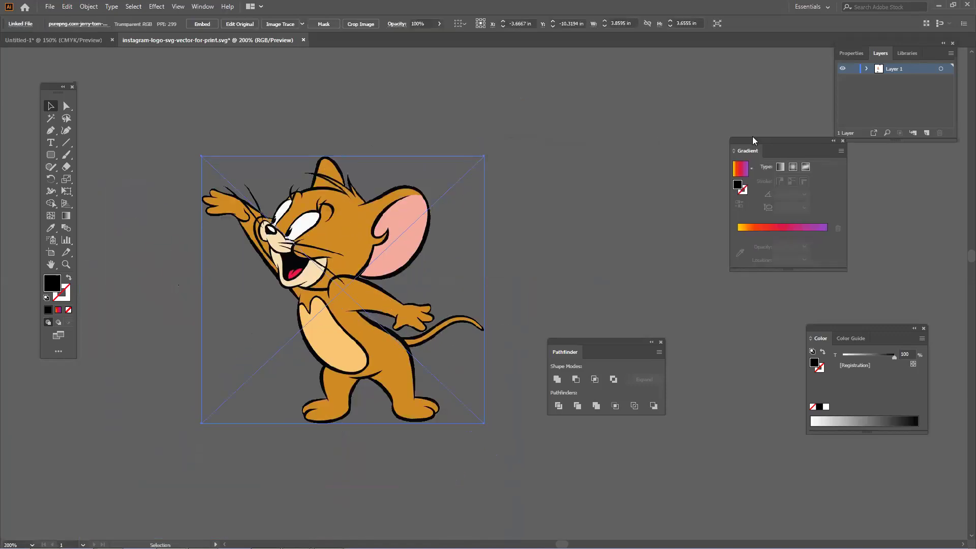
{"action": "left_click_drag", "start_coordinate": [632, 339], "coordinate": [742, 322]}
{"action": "scroll", "coordinate": [518, 351], "scroll_direction": "left", "scroll_amount": 2}
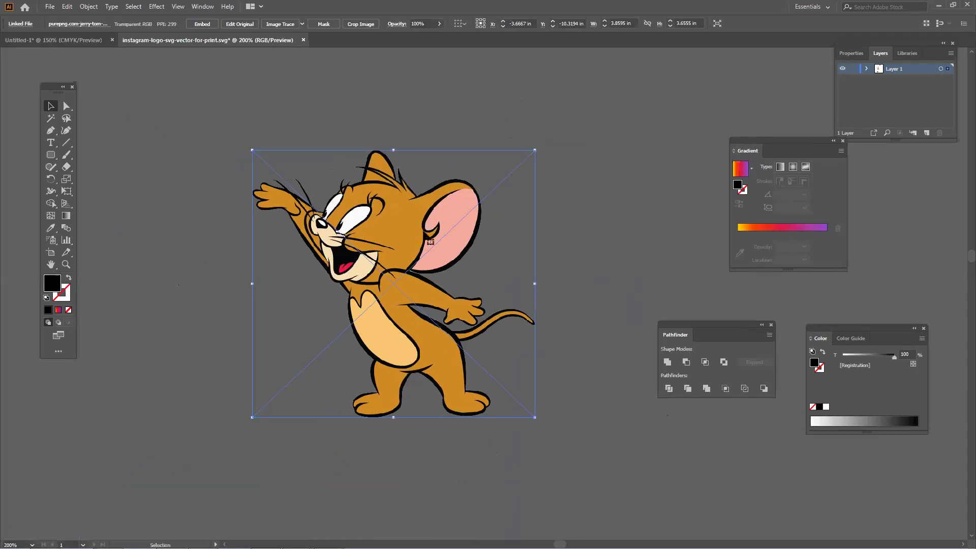
{"action": "left_click", "coordinate": [569, 255]}
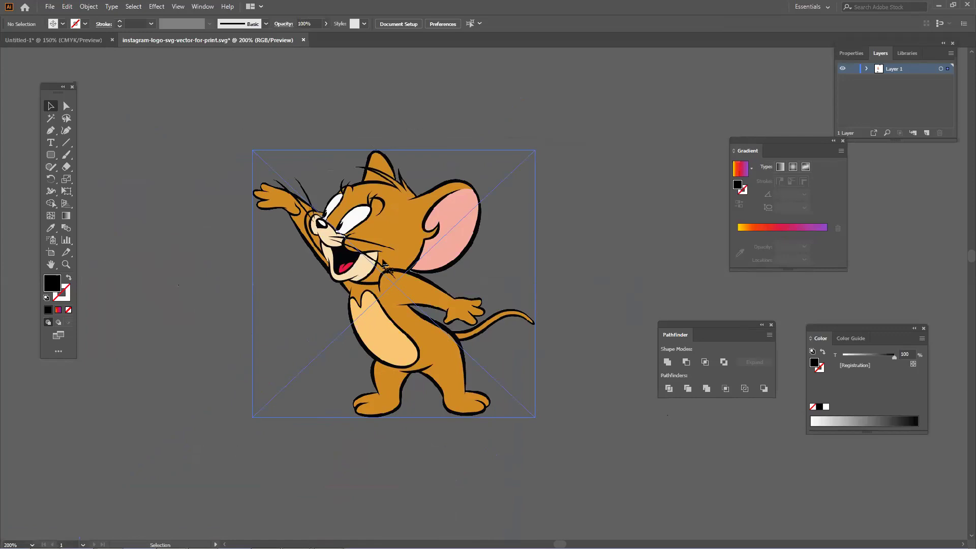
Step: Trace the Jerry image with the 16 Colors preset and expand the tracing
{"action": "left_click", "coordinate": [443, 212]}
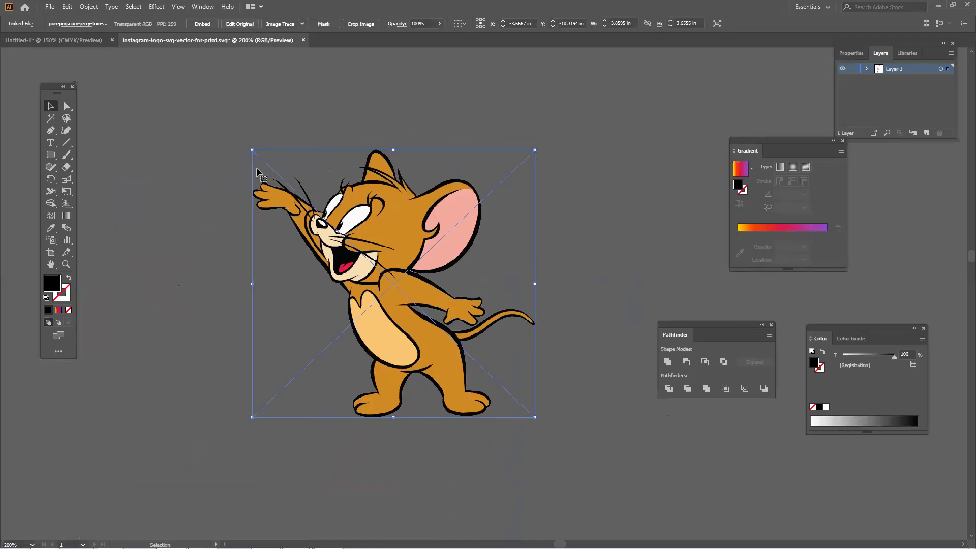
{"action": "left_click", "coordinate": [302, 24]}
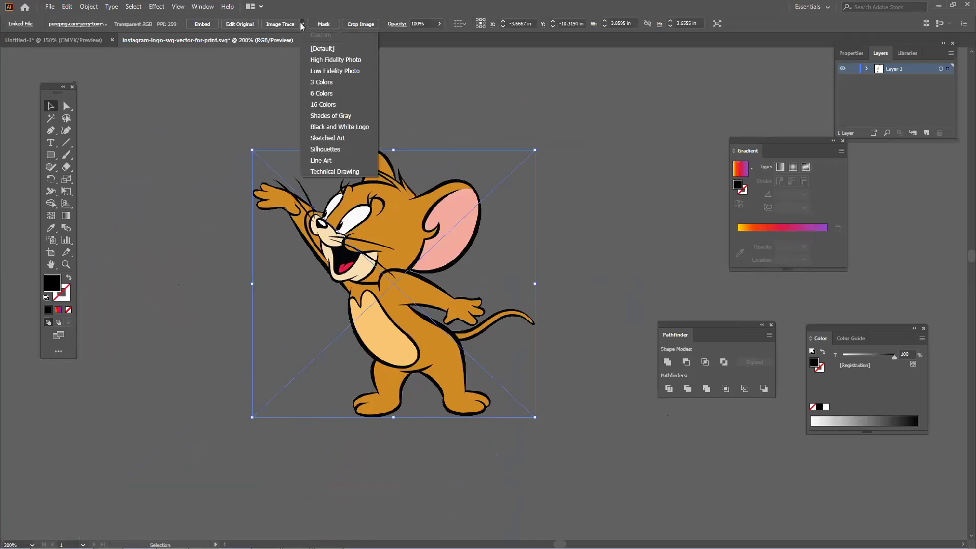
{"action": "left_click", "coordinate": [327, 105]}
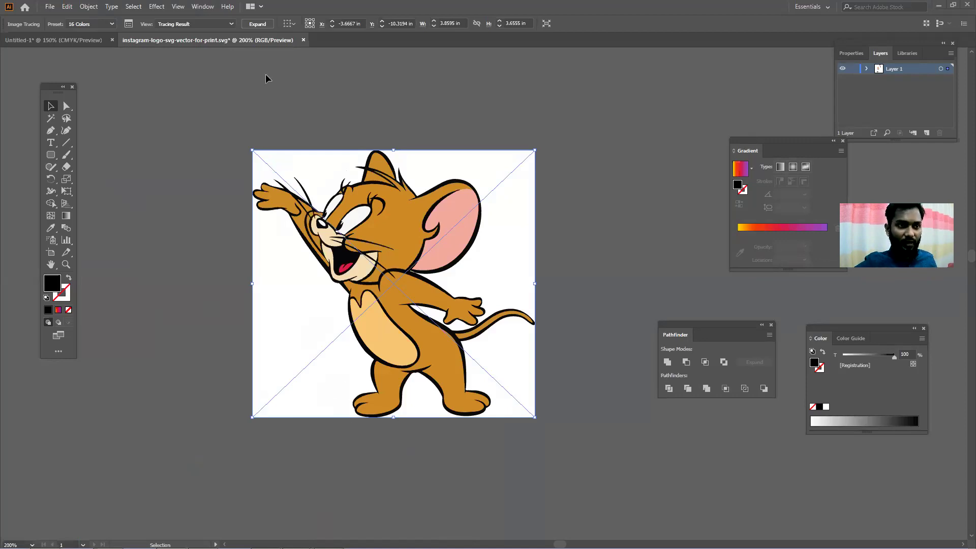
{"action": "left_click", "coordinate": [264, 25]}
Step: Ungroup the traced Jerry artwork and delete the white background around the figure, below the tail and between the arm and body
{"action": "right_click", "coordinate": [332, 181]}
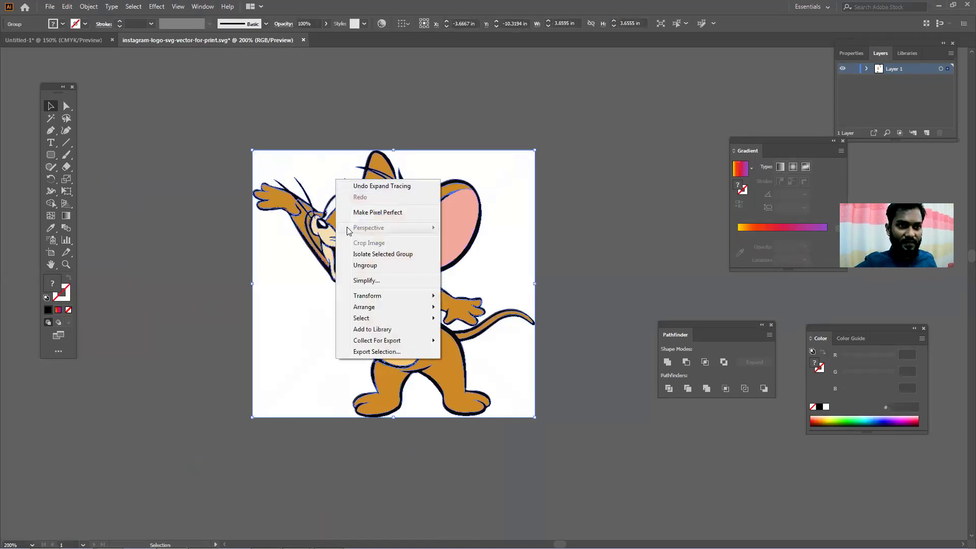
{"action": "left_click", "coordinate": [379, 266]}
{"action": "left_click", "coordinate": [500, 262]}
{"action": "key", "text": "Delete"}
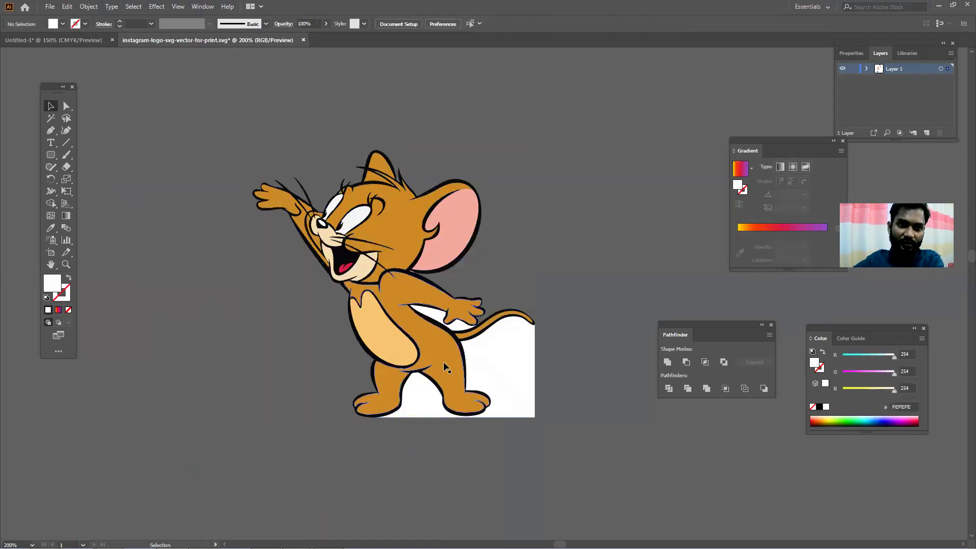
{"action": "left_click", "coordinate": [481, 362]}
{"action": "key", "text": "Delete"}
{"action": "left_click", "coordinate": [435, 319]}
{"action": "key", "text": "Delete"}
Step: Pull the pink inner-ear shape out of Jerry's head and undo the move
{"action": "left_click_drag", "start_coordinate": [598, 186], "coordinate": [597, 187]}
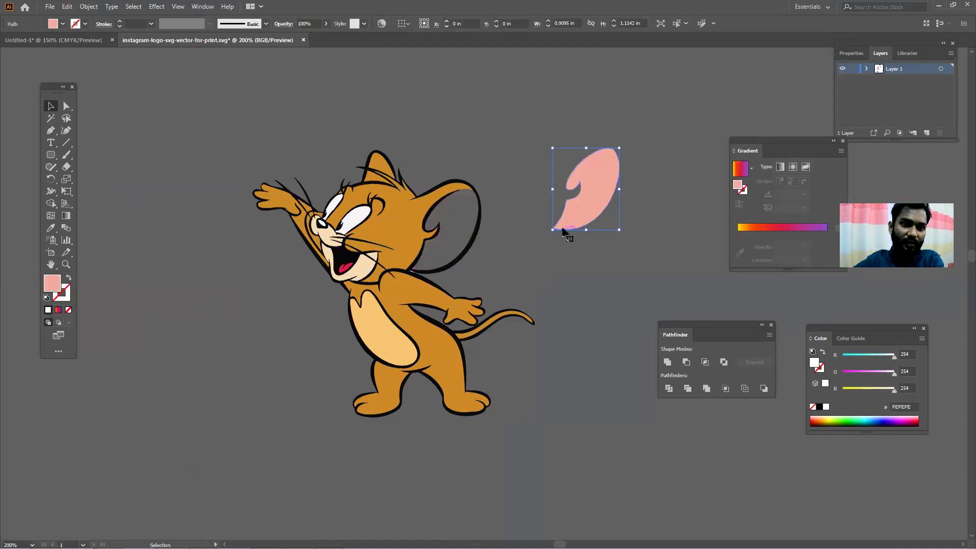
{"action": "key", "text": "ctrl+z"}
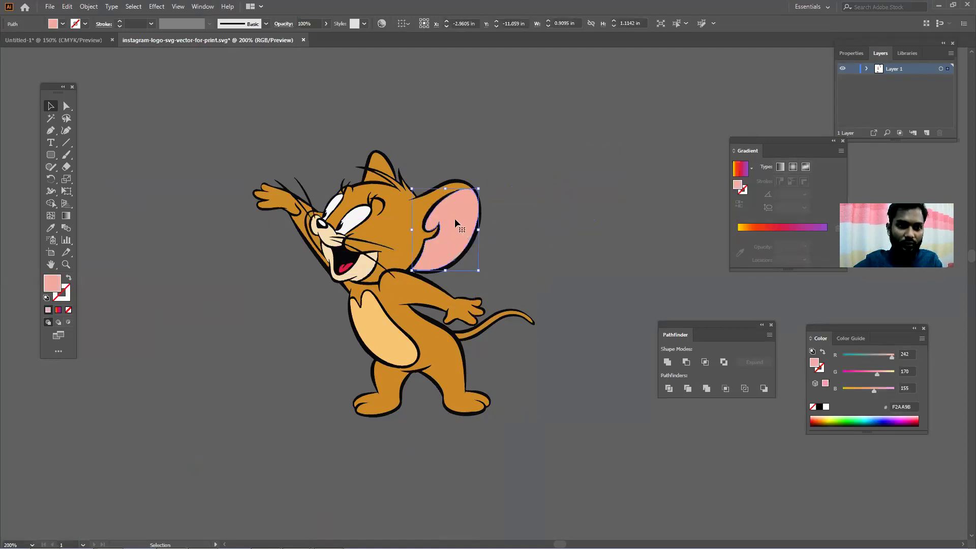
Step: Fill Jerry's pink inner-ear shape with the black Registration swatch
{"action": "left_click", "coordinate": [62, 23]}
{"action": "left_click_drag", "start_coordinate": [14, 41], "coordinate": [54, 284]}
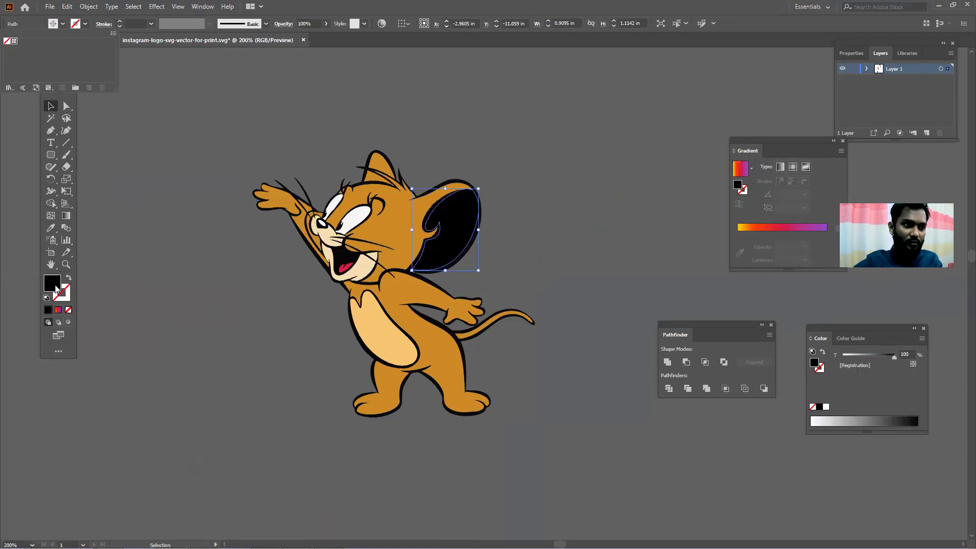
{"action": "key", "text": "Escape"}
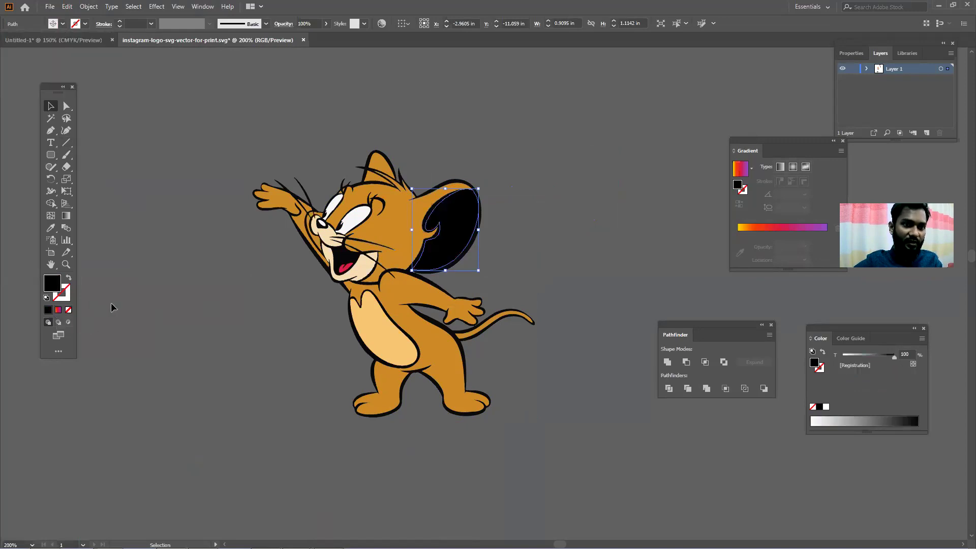
Step: Apply the orange-to-purple gradient fill to Jerry's inner ear, belly and body shapes
{"action": "left_click", "coordinate": [58, 309]}
{"action": "left_click", "coordinate": [157, 297]}
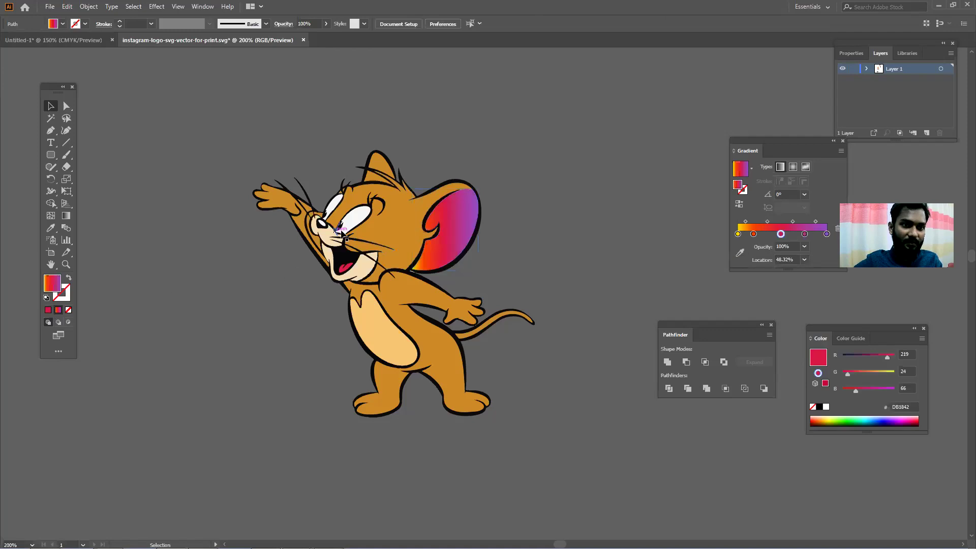
{"action": "left_click", "coordinate": [383, 338]}
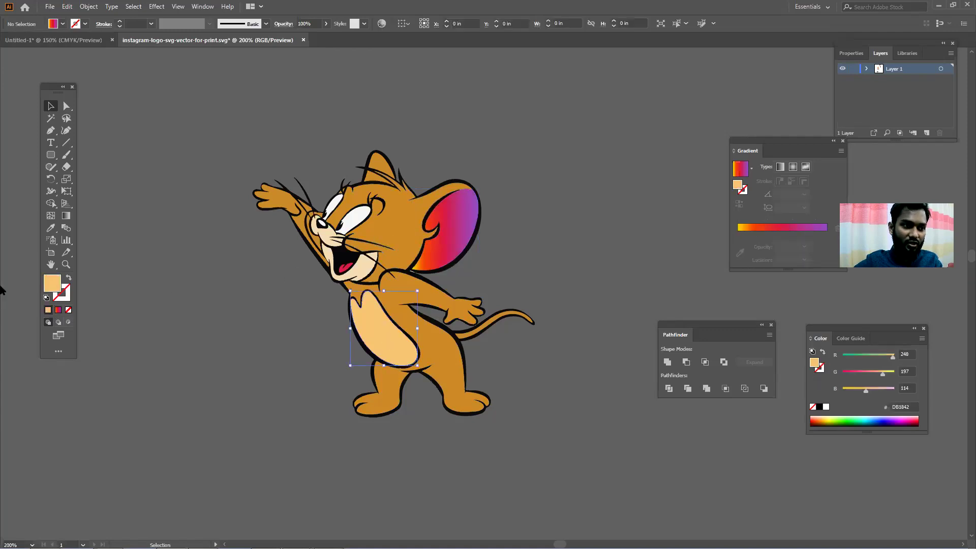
{"action": "left_click", "coordinate": [58, 310]}
{"action": "left_click", "coordinate": [439, 364]}
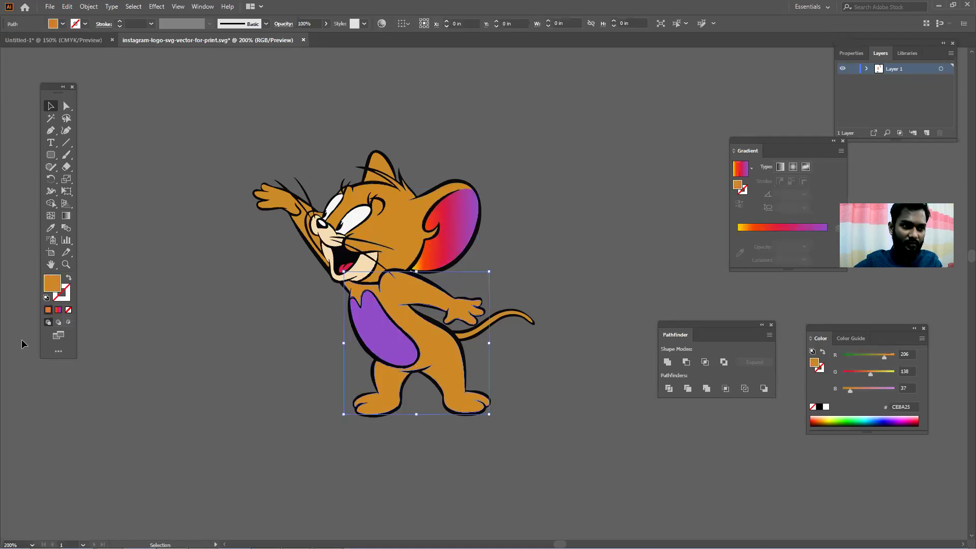
{"action": "left_click", "coordinate": [58, 310]}
Step: Recolour Jerry's brown head shape to blue 0056A2
{"action": "left_click", "coordinate": [383, 227]}
{"action": "left_click", "coordinate": [865, 416]}
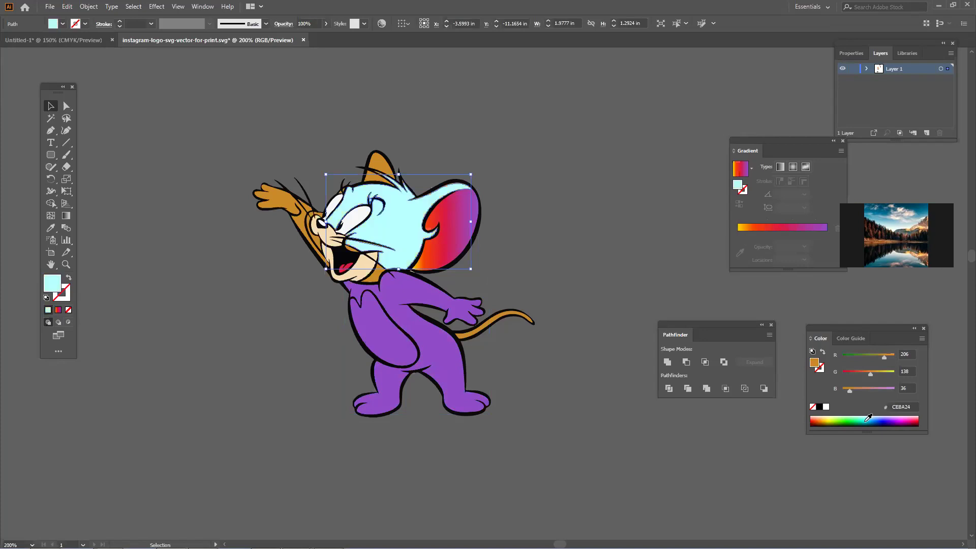
{"action": "left_click", "coordinate": [870, 423]}
{"action": "left_click", "coordinate": [598, 333]}
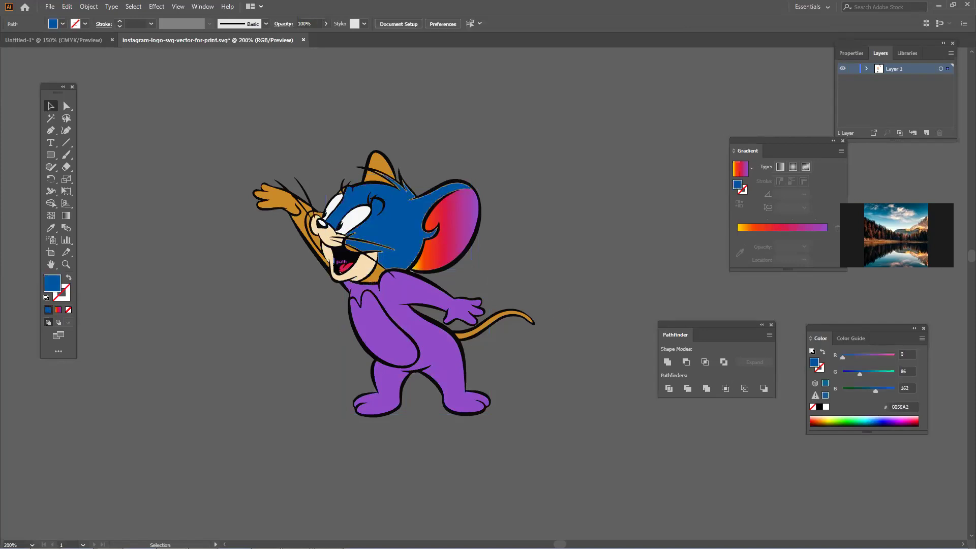
Step: Fill the small piece inside Jerry's mouth with dark red 730003 and the raised arm with maroon 5C0029
{"action": "left_click", "coordinate": [344, 265]}
{"action": "left_click", "coordinate": [905, 418]}
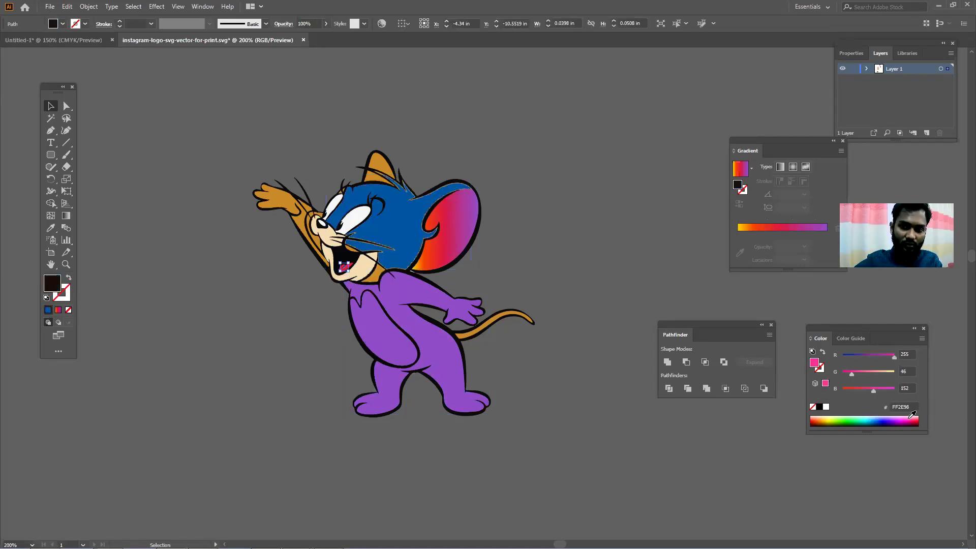
{"action": "left_click", "coordinate": [918, 421]}
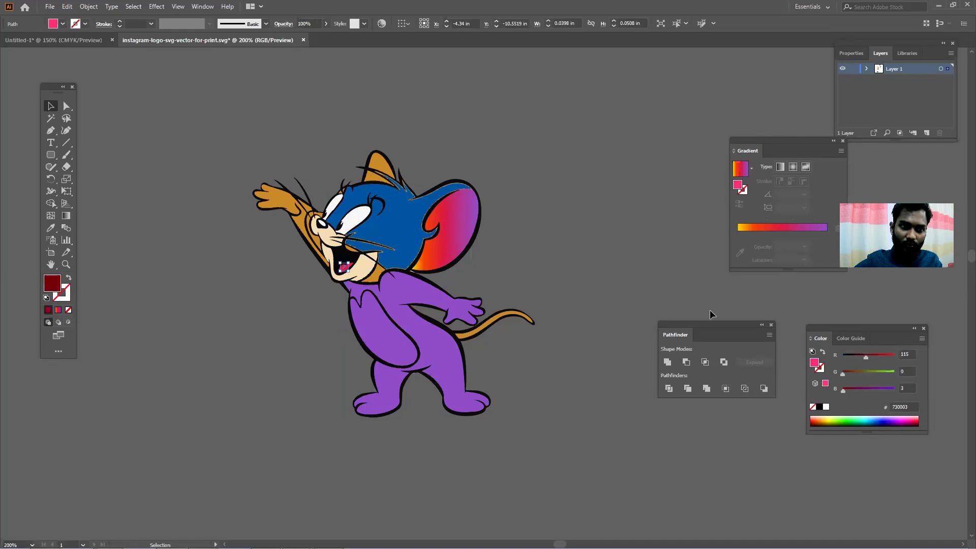
{"action": "left_click", "coordinate": [700, 298]}
{"action": "left_click", "coordinate": [301, 222]}
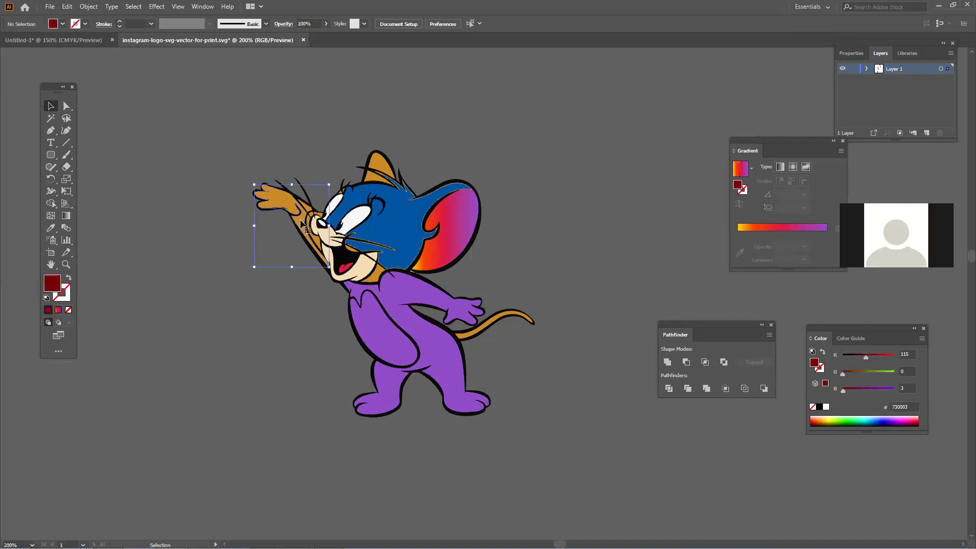
{"action": "left_click", "coordinate": [903, 427]}
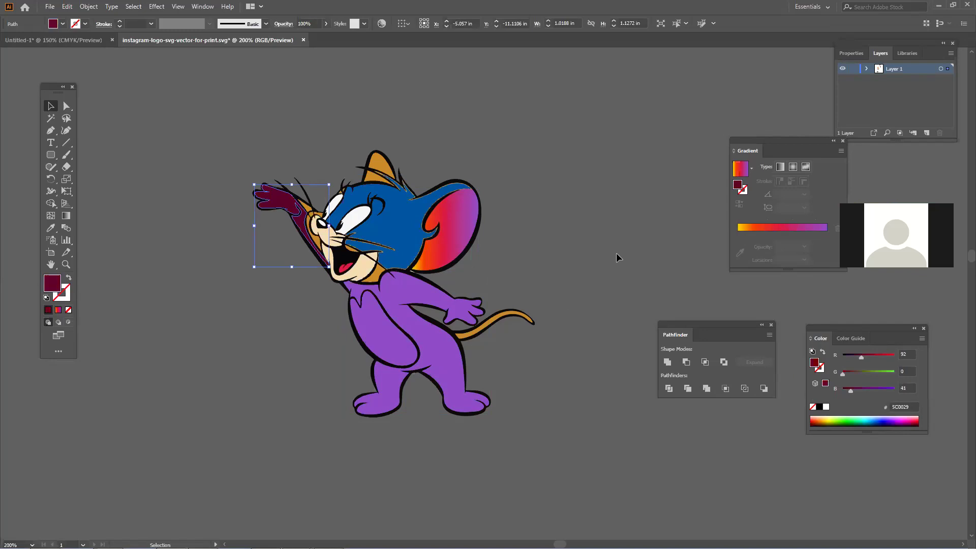
Step: Pull Jerry's head, inner ear, body, belly, cream jaw and black mouth shapes out of the figure and spread them around it
{"action": "left_click_drag", "start_coordinate": [402, 238], "coordinate": [520, 153]}
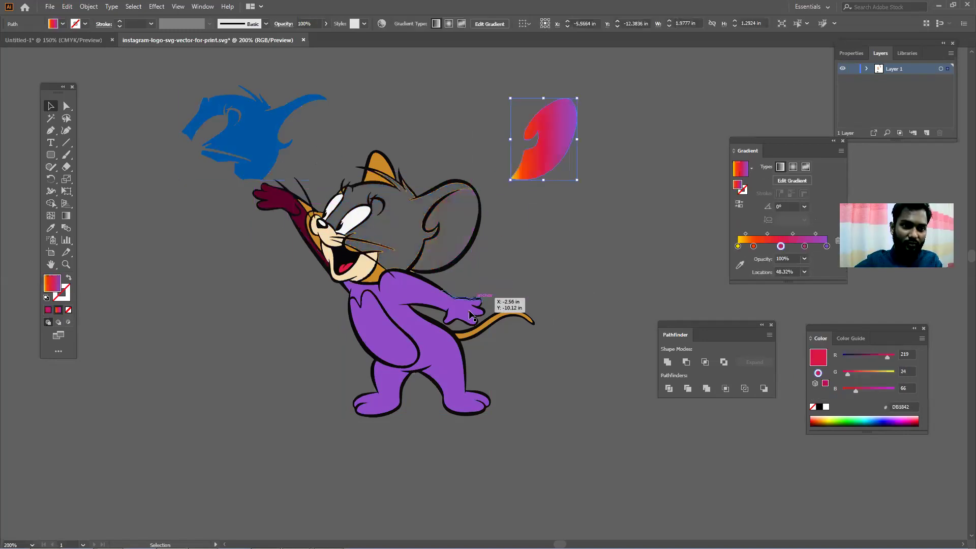
{"action": "left_click_drag", "start_coordinate": [418, 251], "coordinate": [669, 247]}
{"action": "left_click_drag", "start_coordinate": [384, 353], "coordinate": [173, 340]}
{"action": "left_click_drag", "start_coordinate": [364, 270], "coordinate": [158, 290]}
{"action": "left_click_drag", "start_coordinate": [336, 262], "coordinate": [267, 299]}
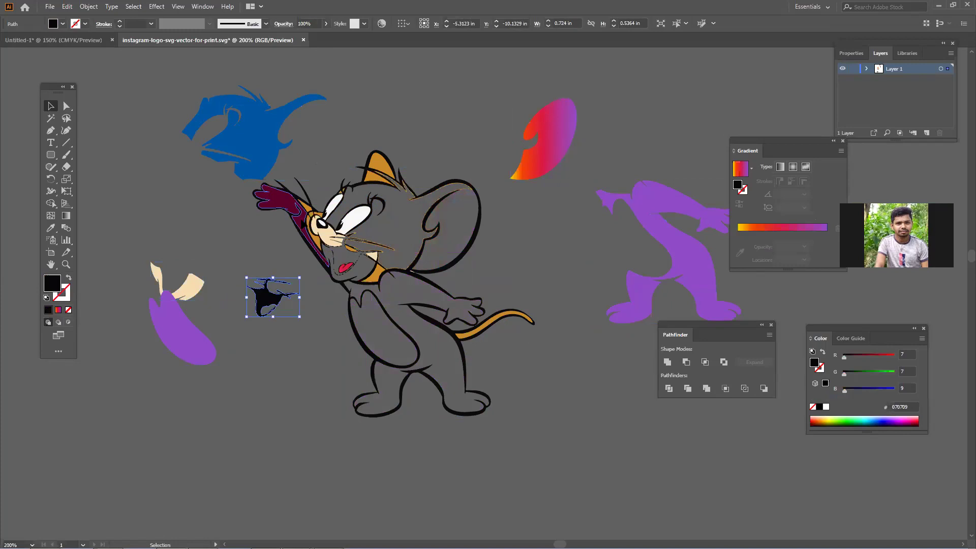
Step: Move Jerry's raised arm, muzzle, both eye whites and the black leg-and-tail outline away from the rest of the figure
{"action": "left_click_drag", "start_coordinate": [299, 230], "coordinate": [241, 245]}
{"action": "left_click_drag", "start_coordinate": [322, 248], "coordinate": [264, 243]}
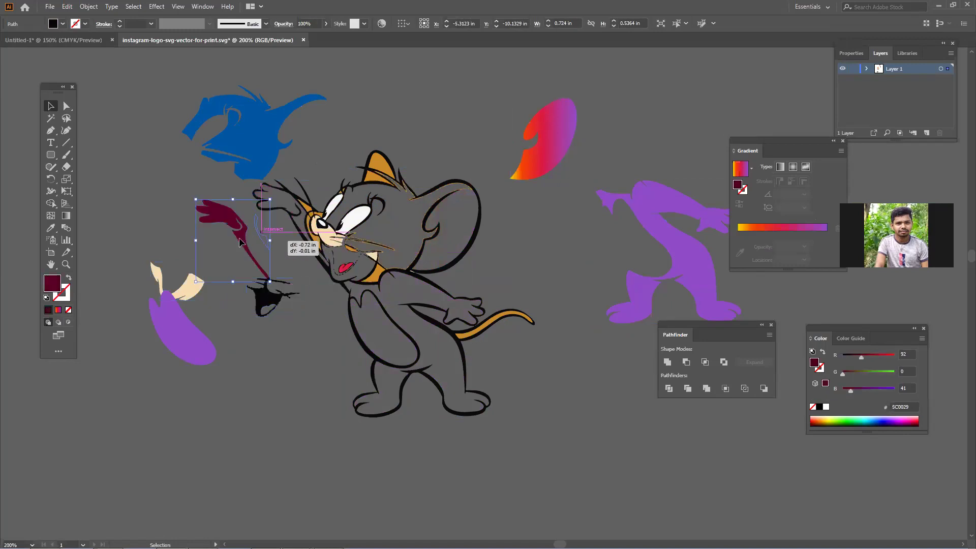
{"action": "left_click_drag", "start_coordinate": [364, 220], "coordinate": [400, 222]}
{"action": "left_click_drag", "start_coordinate": [331, 208], "coordinate": [298, 172]}
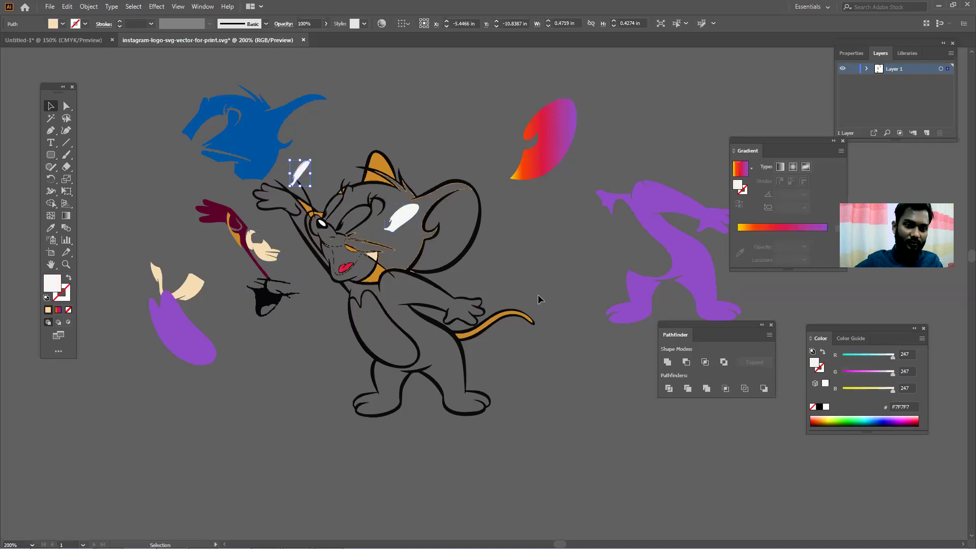
{"action": "left_click_drag", "start_coordinate": [456, 342], "coordinate": [553, 421]}
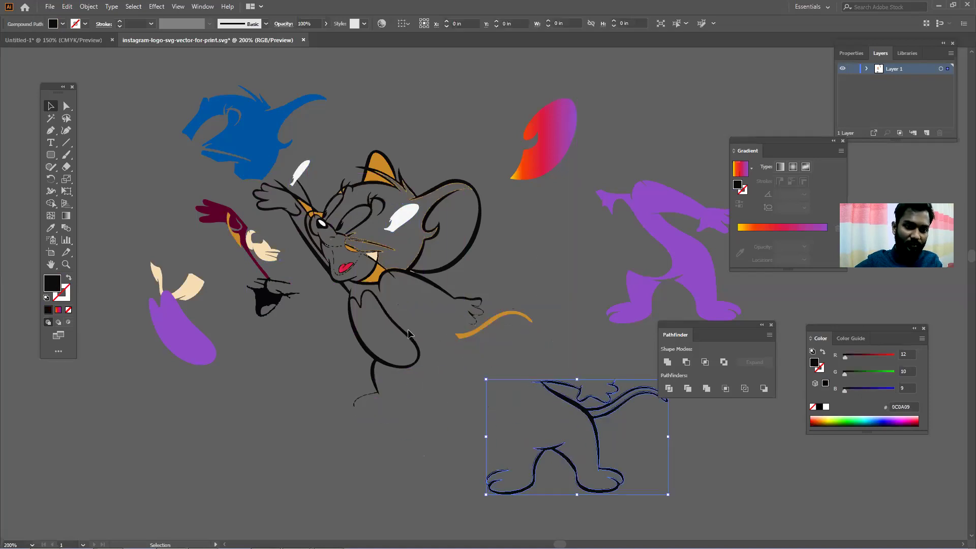
{"action": "left_click", "coordinate": [401, 331]}
{"action": "left_click", "coordinate": [417, 348]}
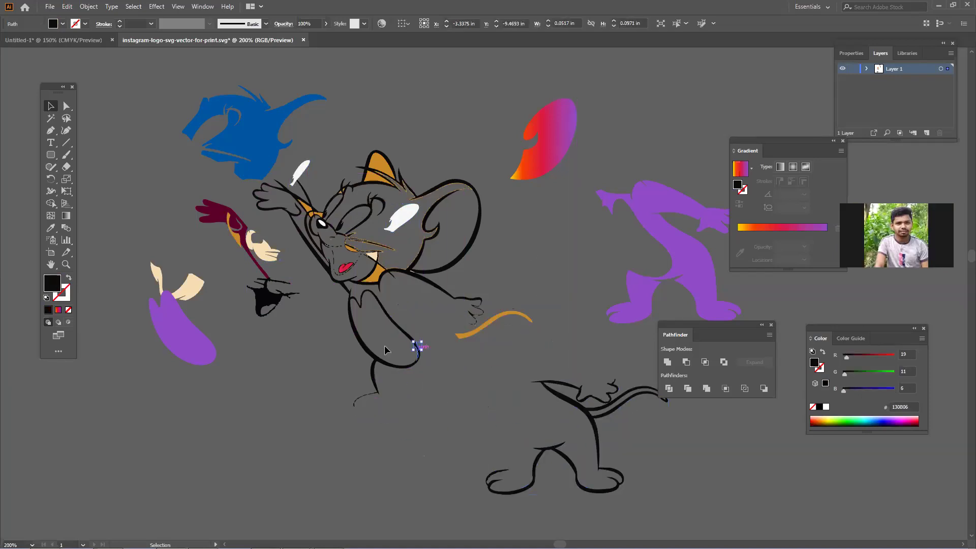
{"action": "left_click_drag", "start_coordinate": [315, 321], "coordinate": [445, 307]}
{"action": "left_click", "coordinate": [428, 442]}
{"action": "left_click", "coordinate": [402, 315], "text": "alt"}
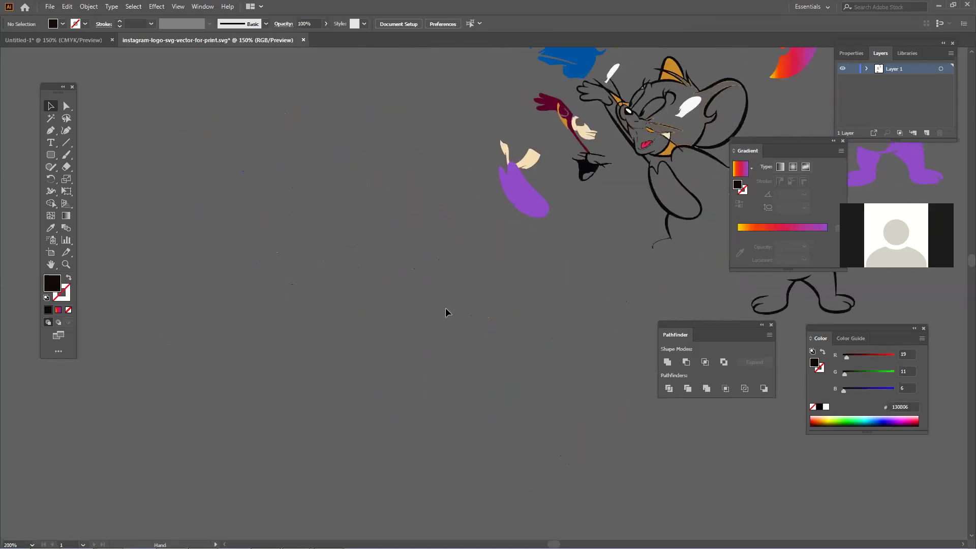
{"action": "scroll", "coordinate": [437, 336], "scroll_direction": "down", "scroll_amount": 3}
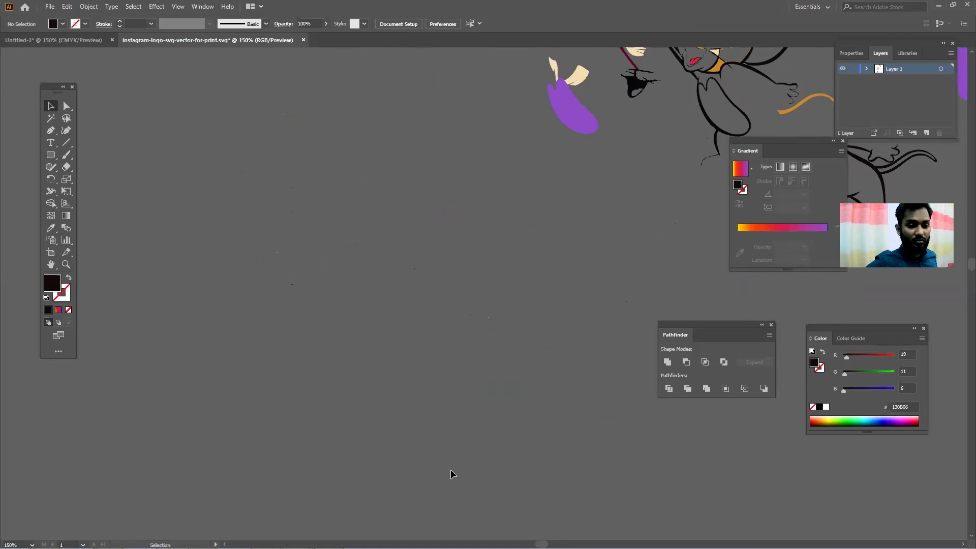
{"action": "scroll", "coordinate": [700, 301], "scroll_direction": "up", "scroll_amount": 5}
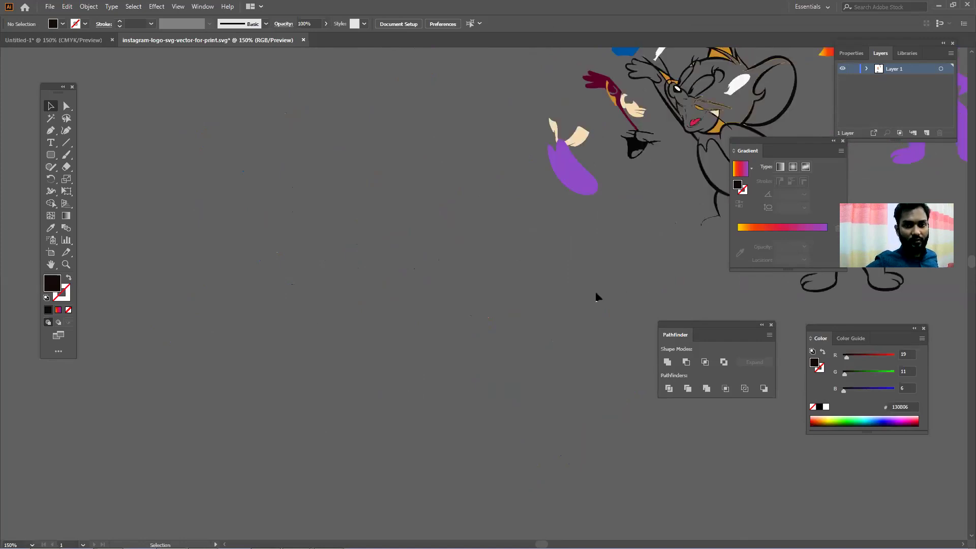
{"action": "scroll", "coordinate": [597, 274], "scroll_direction": "down", "scroll_amount": 6}
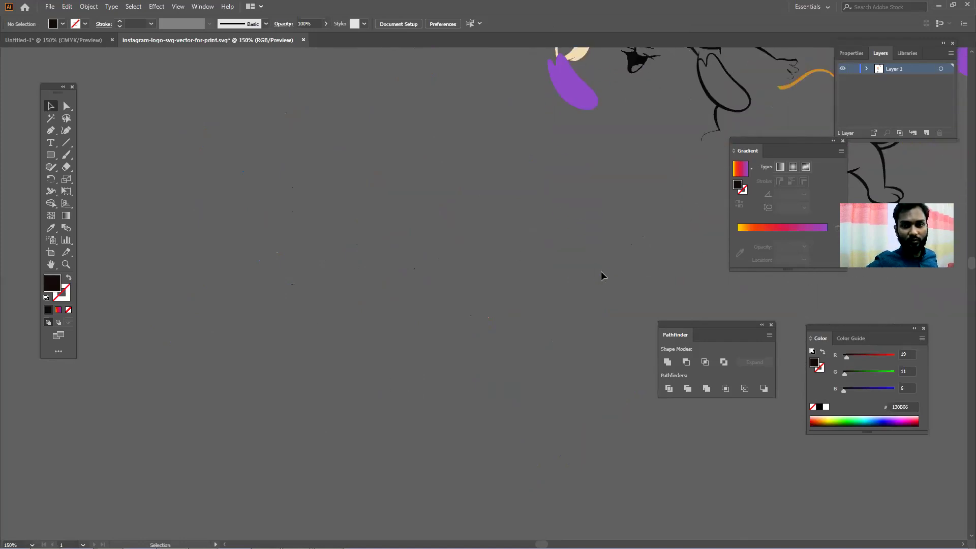
{"action": "scroll", "coordinate": [554, 337], "scroll_direction": "down", "scroll_amount": 5}
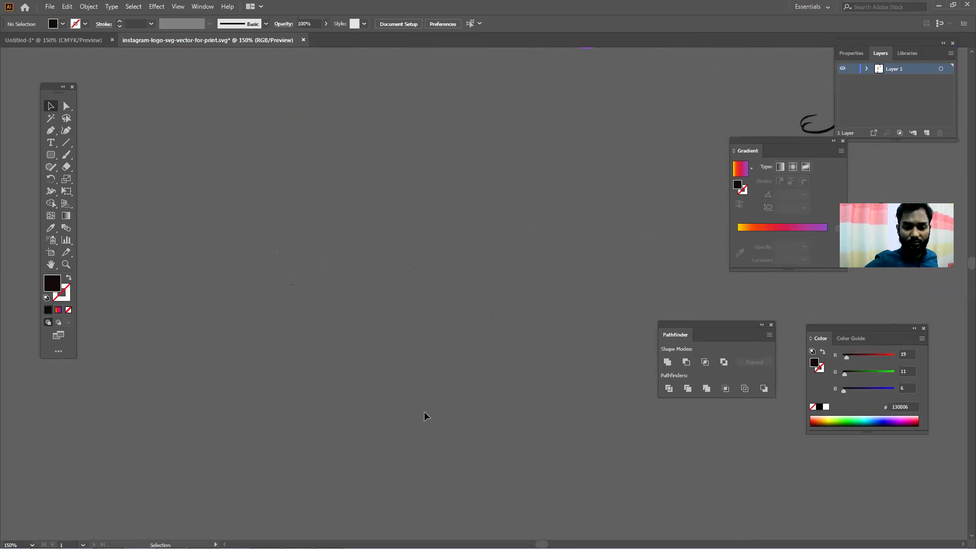
Step: Switch to Chrome, browse the tom and jerry png results and copy the picture of grey Tom crouching forward
{"action": "mouse_move", "coordinate": [367, 548]}
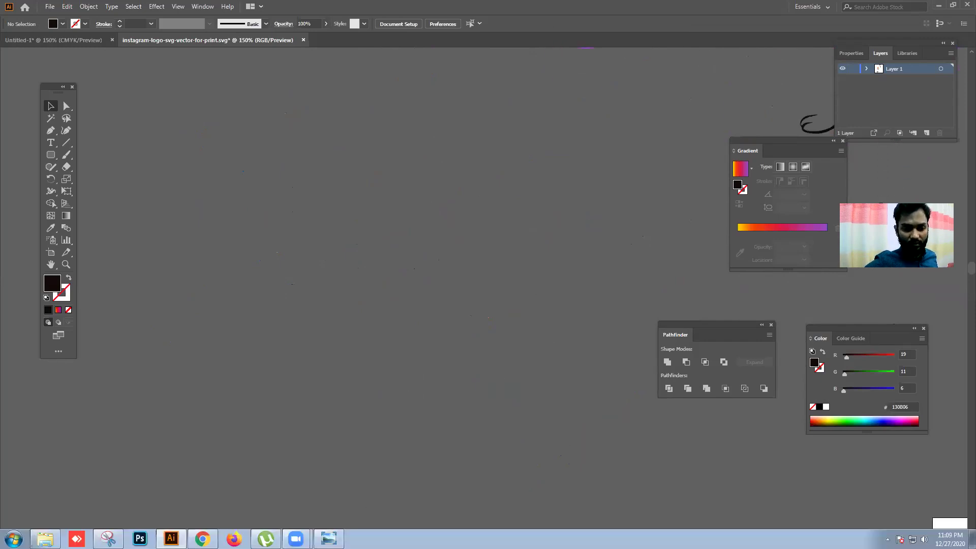
{"action": "left_click", "coordinate": [202, 539]}
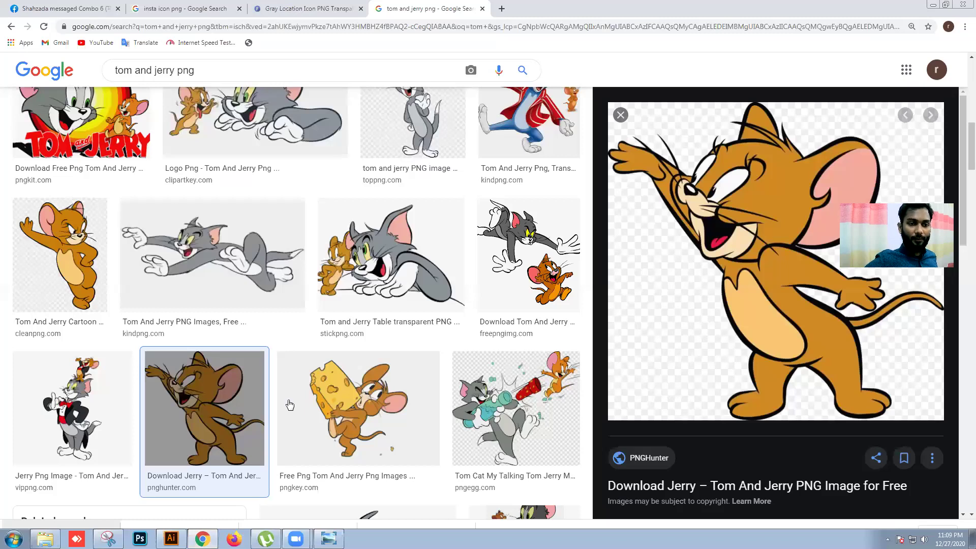
{"action": "scroll", "coordinate": [289, 405], "scroll_direction": "down", "scroll_amount": 4}
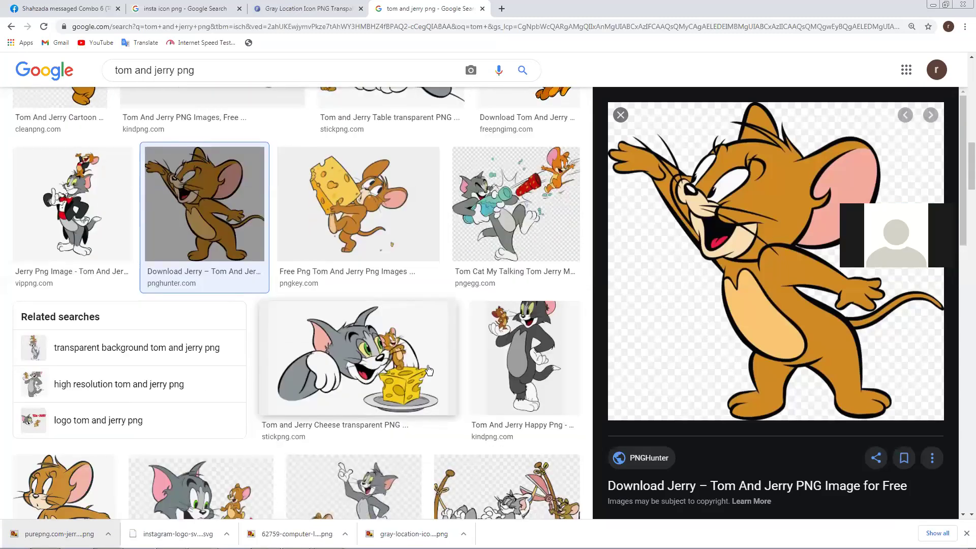
{"action": "scroll", "coordinate": [429, 370], "scroll_direction": "down", "scroll_amount": 4}
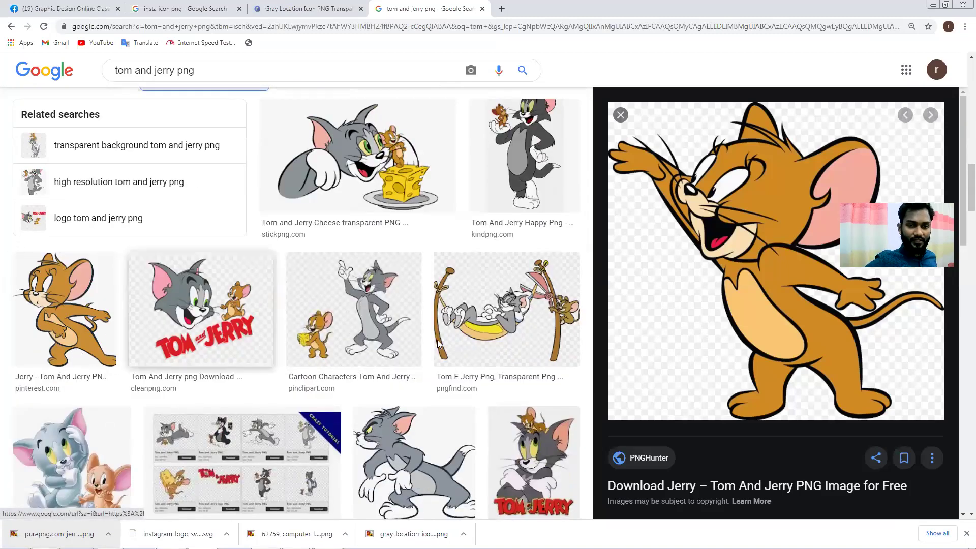
{"action": "scroll", "coordinate": [330, 343], "scroll_direction": "down", "scroll_amount": 1}
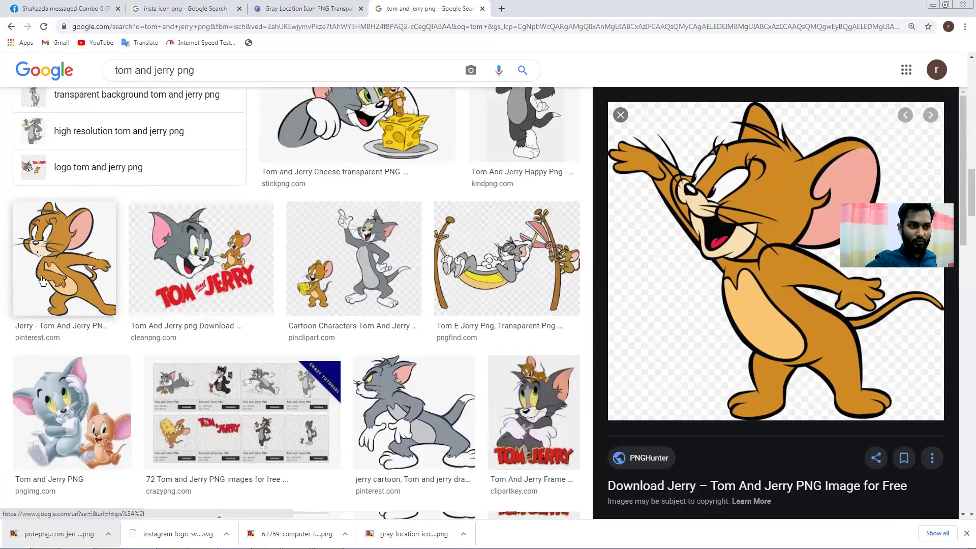
{"action": "left_click", "coordinate": [409, 364]}
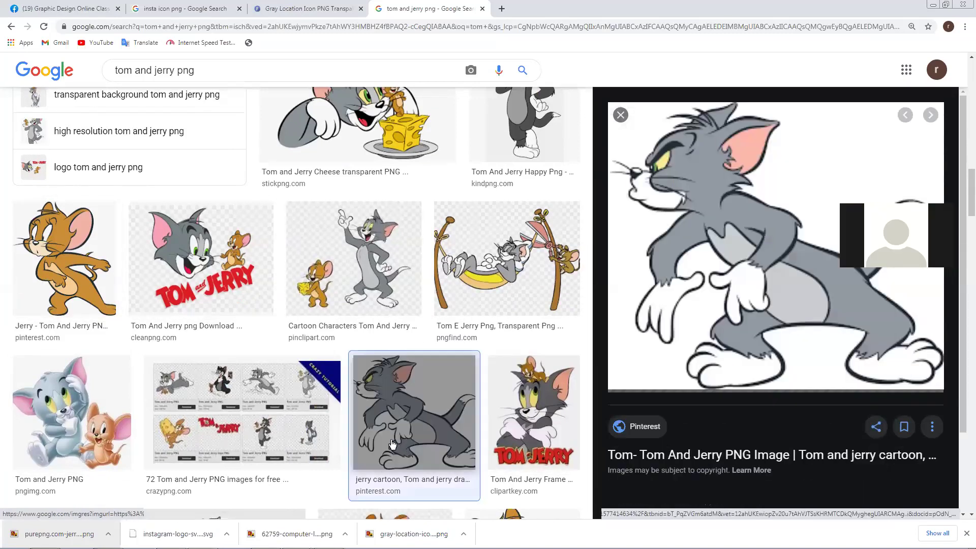
{"action": "right_click", "coordinate": [706, 204]}
{"action": "left_click", "coordinate": [745, 303]}
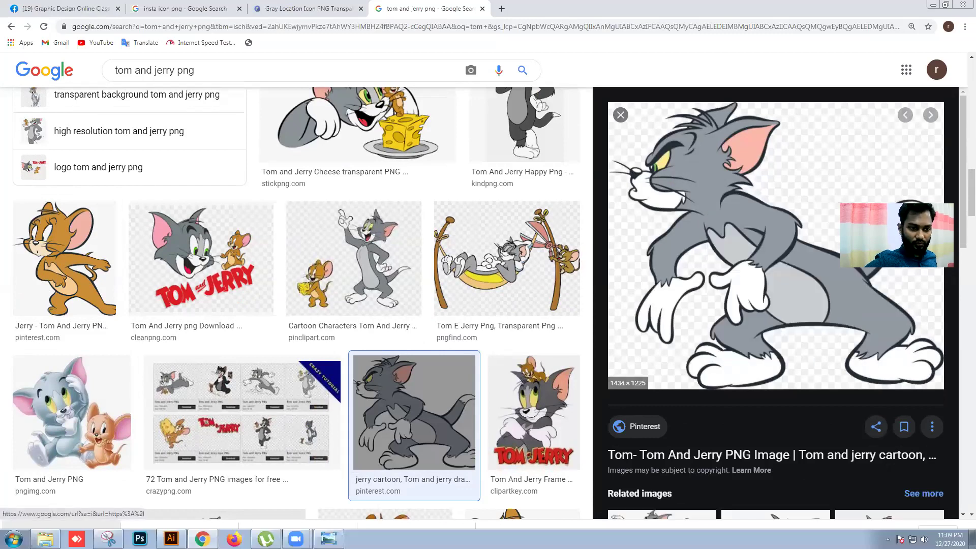
Step: Paste the copied Tom picture into the Illustrator document and trace it with the 16 Colors preset
{"action": "key", "text": "alt+Tab"}
{"action": "key", "text": "ctrl+v"}
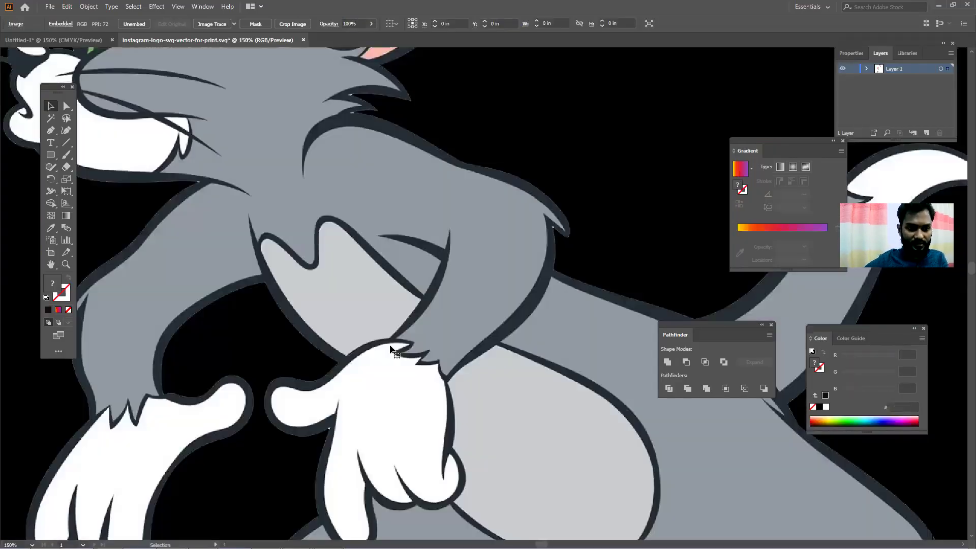
{"action": "scroll", "coordinate": [399, 349], "scroll_direction": "down", "scroll_amount": 3}
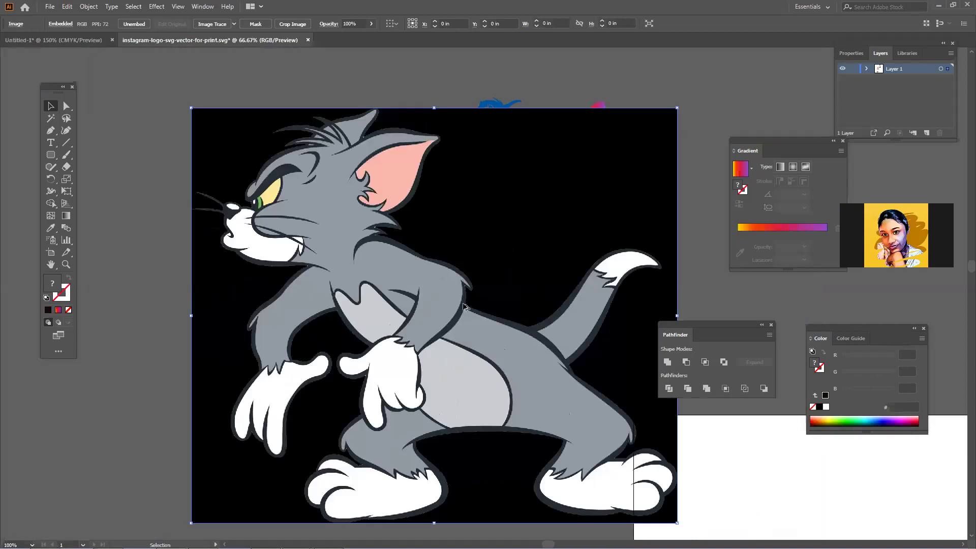
{"action": "scroll", "coordinate": [463, 306], "scroll_direction": "down", "scroll_amount": 2}
{"action": "mouse_move", "coordinate": [468, 311]}
{"action": "left_mouse_down"}
{"action": "mouse_move", "coordinate": [425, 282]}
{"action": "mouse_move", "coordinate": [495, 282]}
{"action": "mouse_move", "coordinate": [535, 305]}
{"action": "mouse_move", "coordinate": [481, 248]}
{"action": "mouse_move", "coordinate": [471, 326]}
{"action": "left_mouse_up"}
{"action": "scroll", "coordinate": [496, 280], "scroll_direction": "up", "scroll_amount": 1}
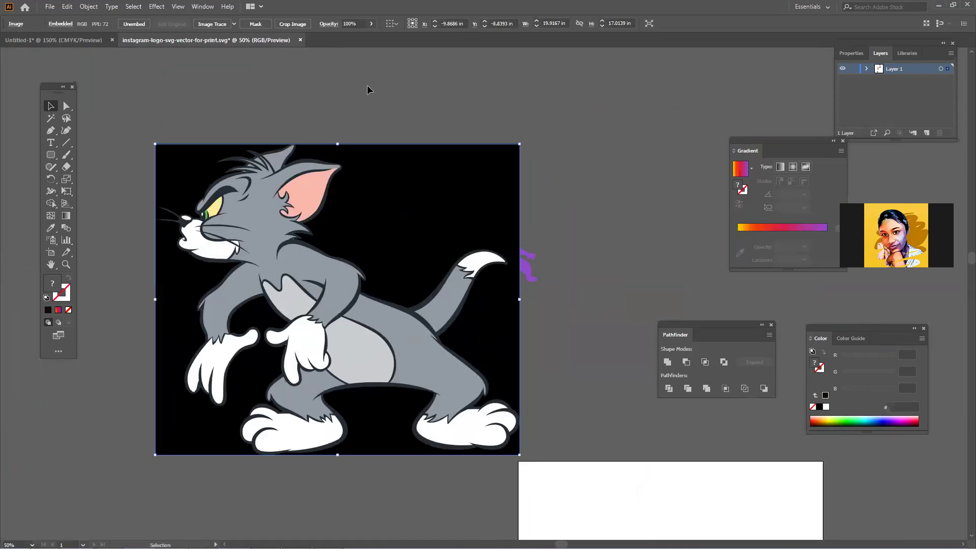
{"action": "left_click", "coordinate": [233, 24]}
{"action": "key", "text": "Escape"}
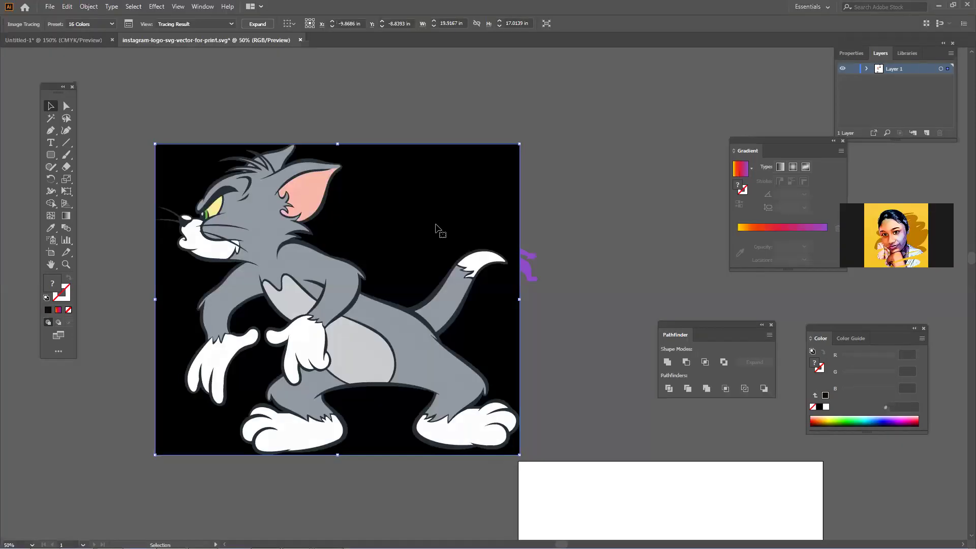
Step: Move the traced Tom image beside the blank white artboard and expand the tracing
{"action": "left_click_drag", "start_coordinate": [403, 213], "coordinate": [325, 212]}
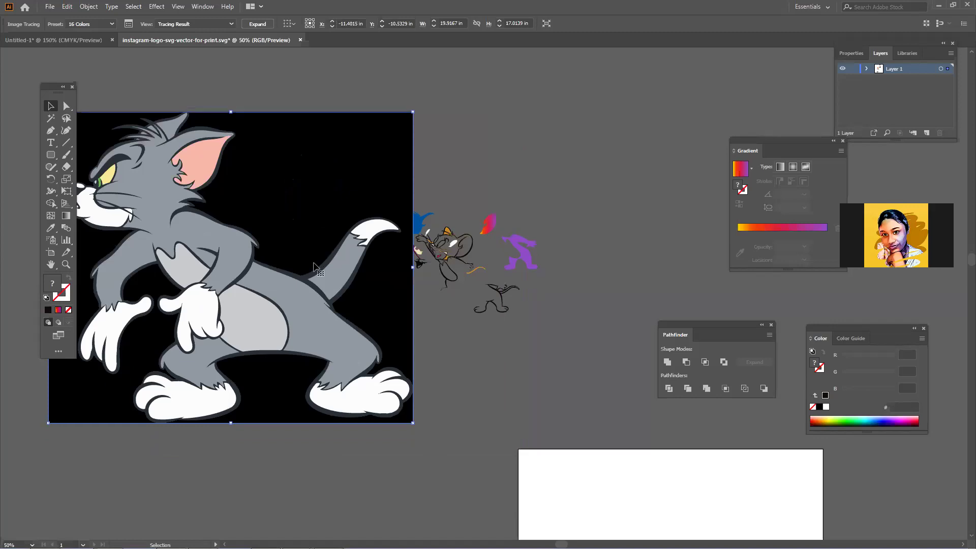
{"action": "scroll", "coordinate": [332, 213], "scroll_direction": "down", "scroll_amount": 5}
{"action": "mouse_move", "coordinate": [328, 168]}
{"action": "left_mouse_down"}
{"action": "mouse_move", "coordinate": [337, 355]}
{"action": "mouse_move", "coordinate": [351, 336]}
{"action": "left_mouse_up"}
{"action": "scroll", "coordinate": [351, 335], "scroll_direction": "down", "scroll_amount": 2}
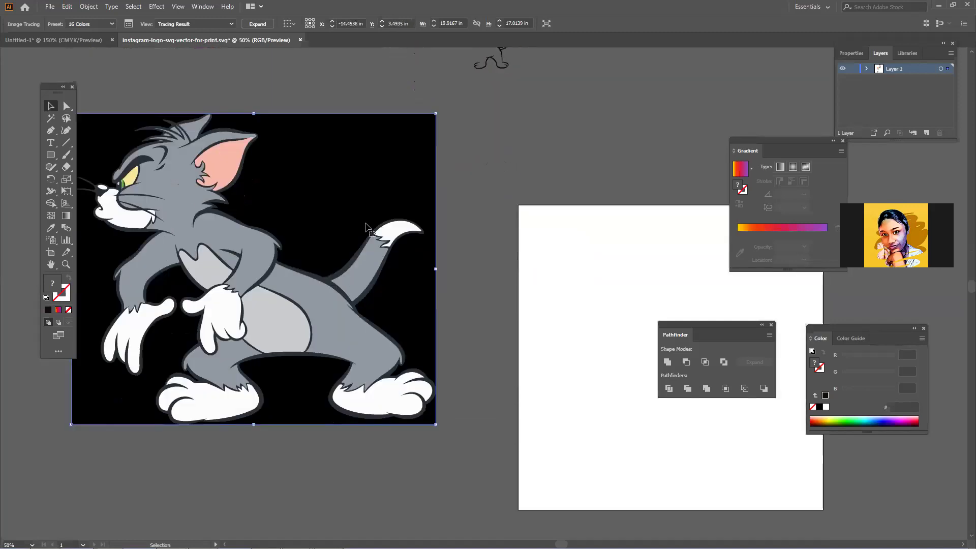
{"action": "left_click_drag", "start_coordinate": [359, 231], "coordinate": [369, 254]}
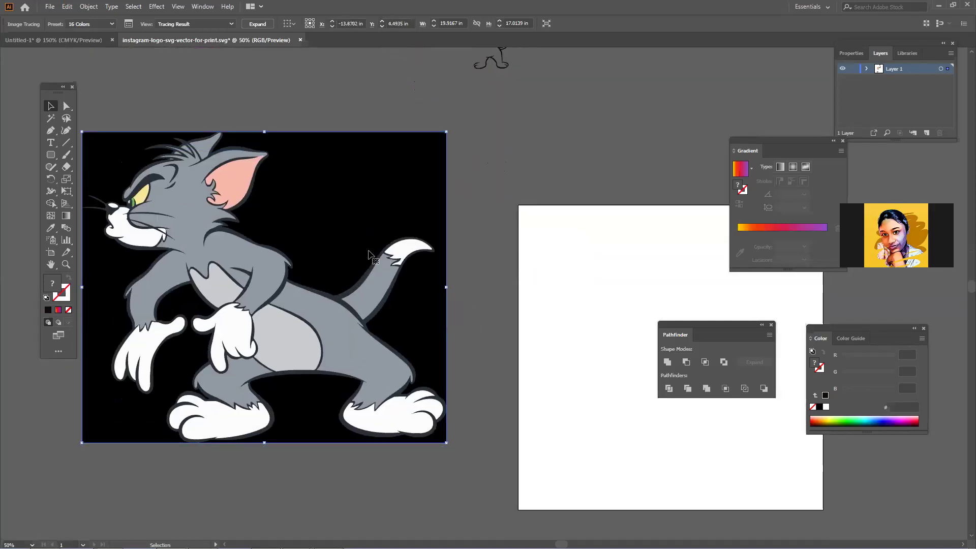
{"action": "left_click", "coordinate": [258, 24]}
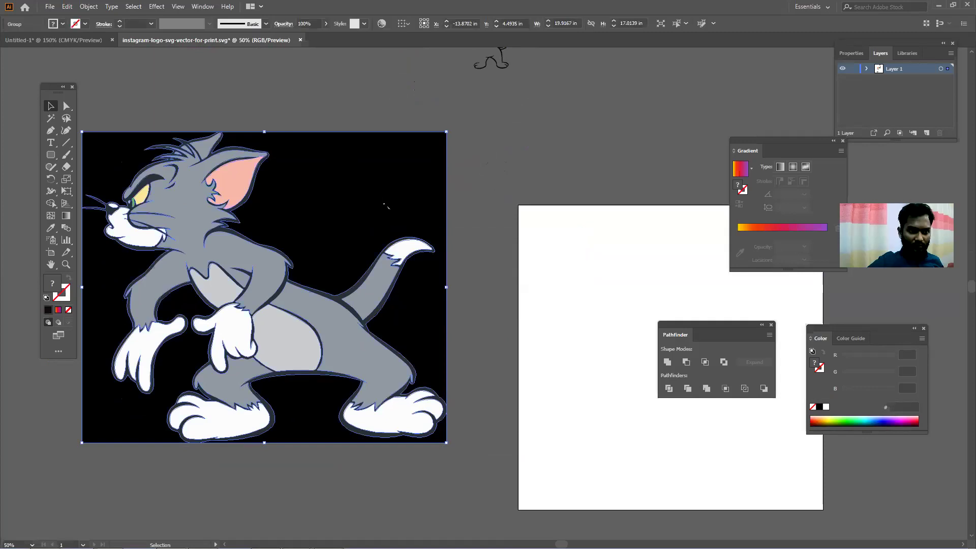
Step: Ungroup the expanded Tom tracing and delete the black background and gap pieces around the figure
{"action": "right_click", "coordinate": [350, 215]}
{"action": "left_click", "coordinate": [407, 299]}
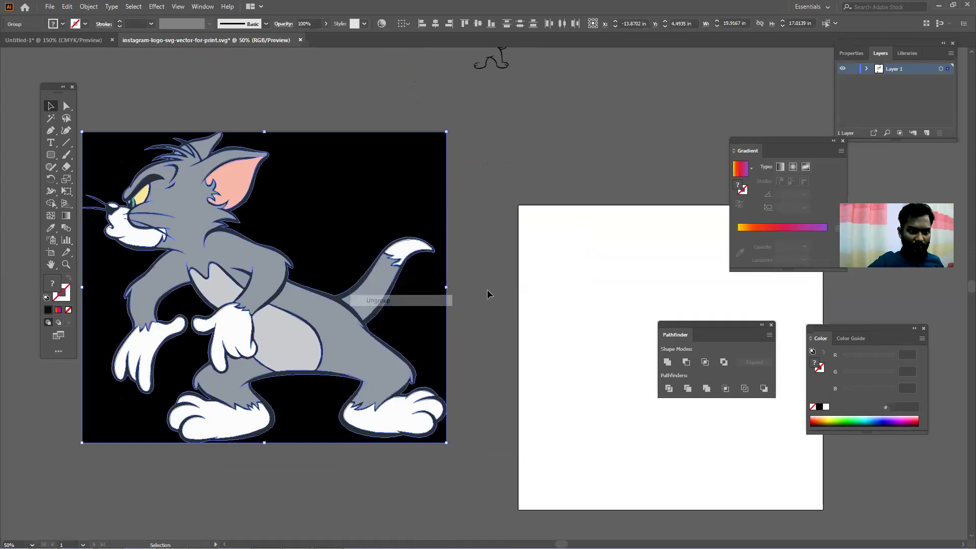
{"action": "left_click", "coordinate": [487, 288]}
{"action": "mouse_move", "coordinate": [305, 211]}
{"action": "left_mouse_down"}
{"action": "mouse_move", "coordinate": [451, 230]}
{"action": "mouse_move", "coordinate": [557, 259]}
{"action": "left_mouse_up"}
{"action": "left_click_drag", "start_coordinate": [315, 406], "coordinate": [537, 373]}
{"action": "left_click_drag", "start_coordinate": [144, 426], "coordinate": [528, 378]}
{"action": "left_click_drag", "start_coordinate": [107, 161], "coordinate": [497, 261]}
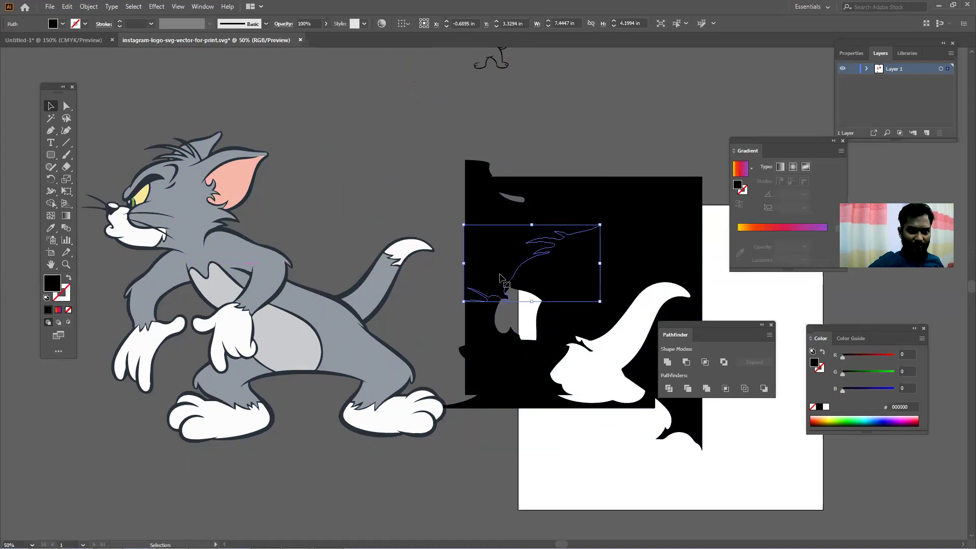
{"action": "left_click_drag", "start_coordinate": [592, 396], "coordinate": [649, 419]}
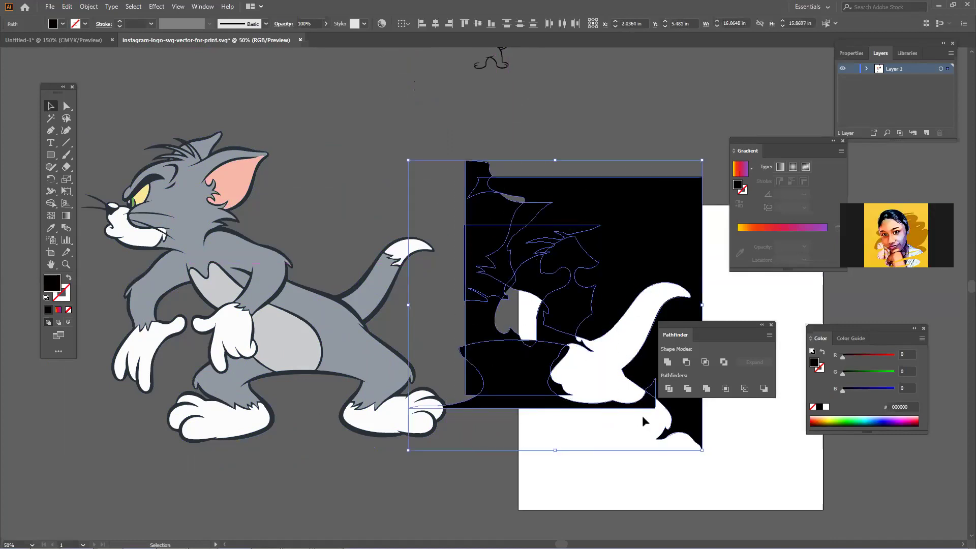
{"action": "key", "text": "Delete"}
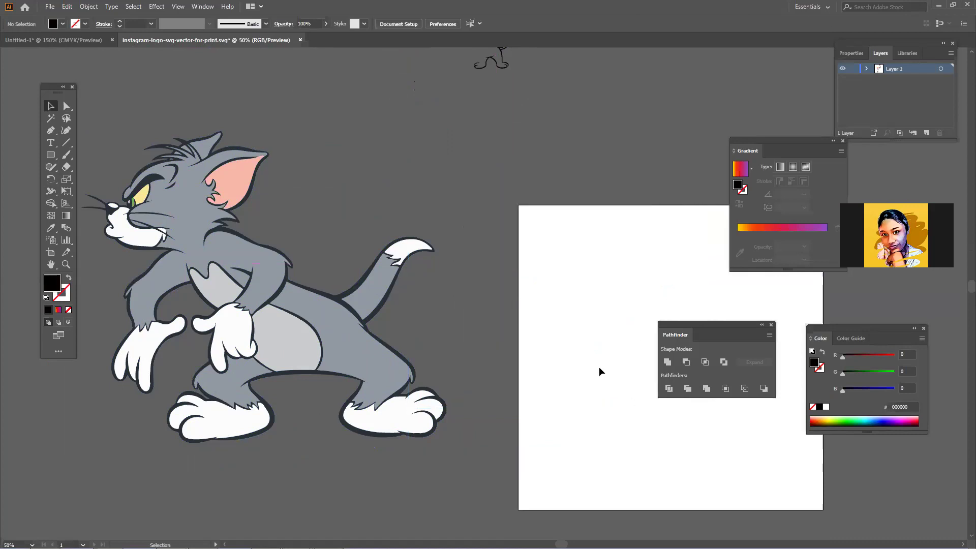
{"action": "left_click", "coordinate": [351, 348]}
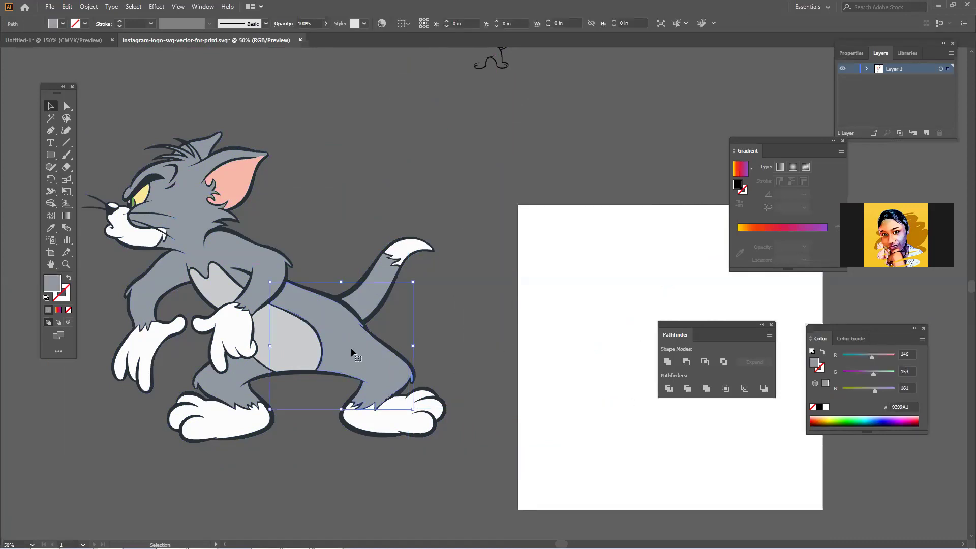
{"action": "left_click", "coordinate": [457, 263]}
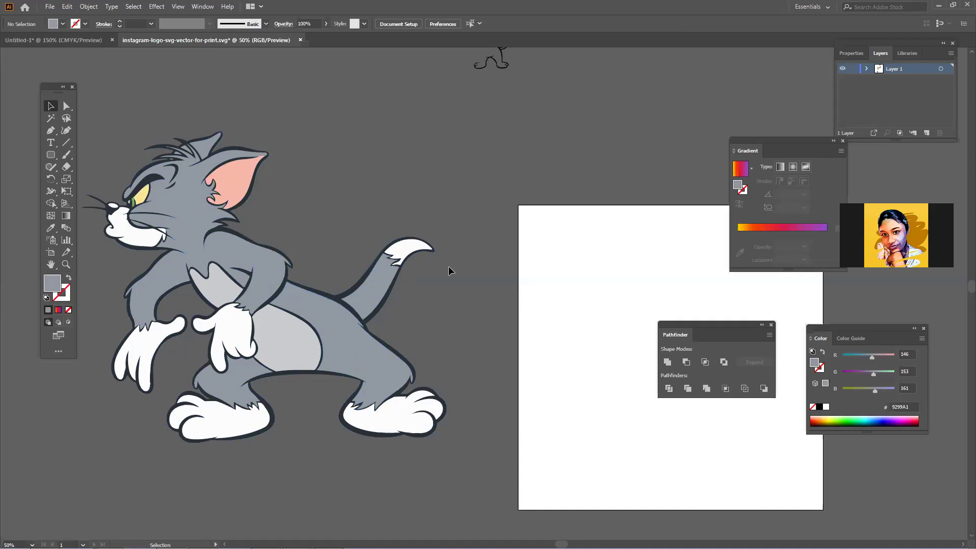
{"action": "left_click", "coordinate": [342, 325]}
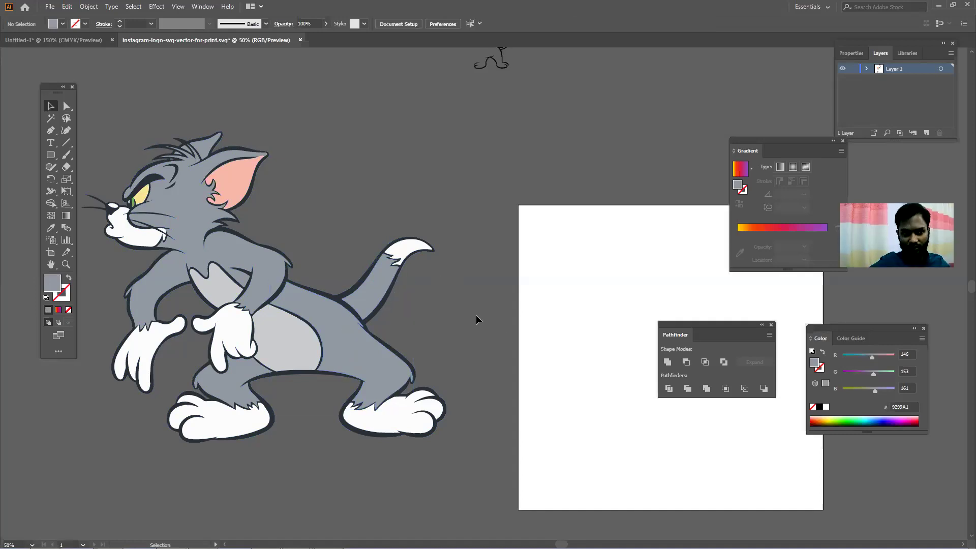
{"action": "left_click_drag", "start_coordinate": [158, 218], "coordinate": [460, 444]}
{"action": "left_click", "coordinate": [488, 435]}
Step: Select Tom's grey hind body, head-and-arm and remaining fur shapes together and recolour them crimson, hex B90034
{"action": "left_click", "coordinate": [362, 388]}
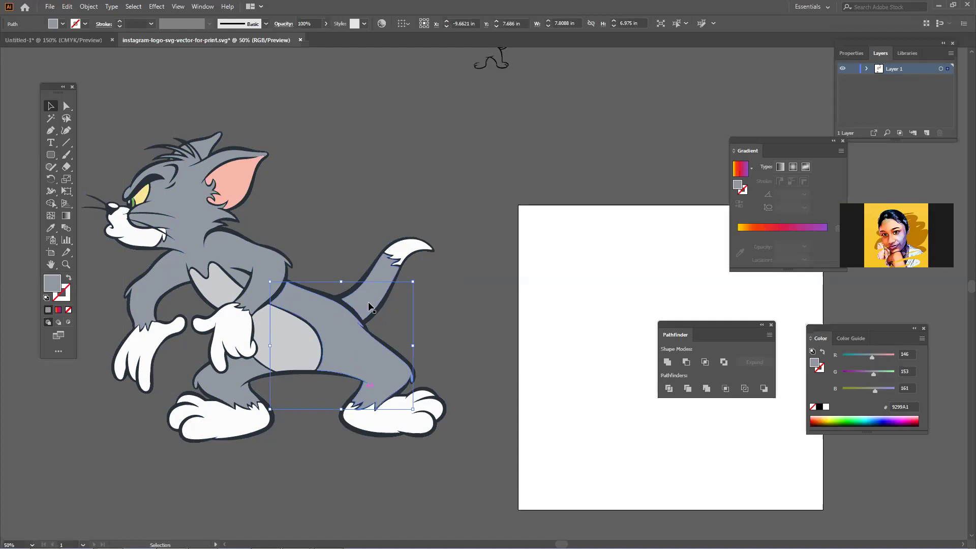
{"action": "left_click", "coordinate": [258, 281], "text": "shift"}
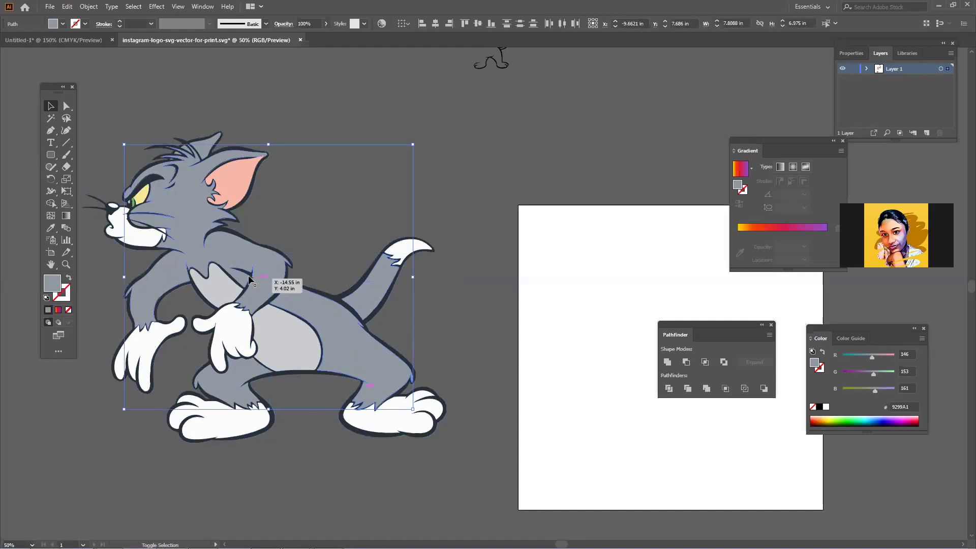
{"action": "left_click", "coordinate": [239, 381], "text": "shift"}
{"action": "left_click_drag", "start_coordinate": [841, 417], "coordinate": [895, 419]}
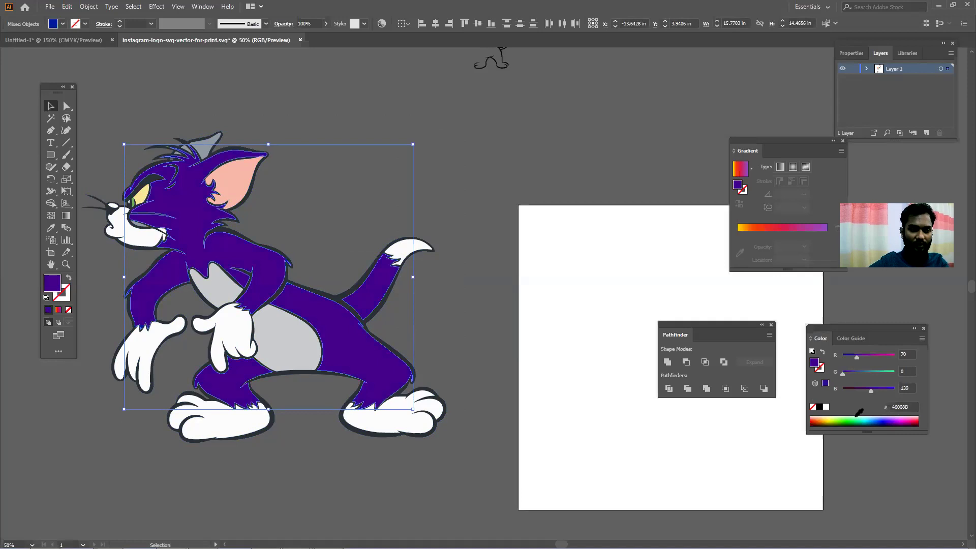
{"action": "left_click", "coordinate": [900, 418]}
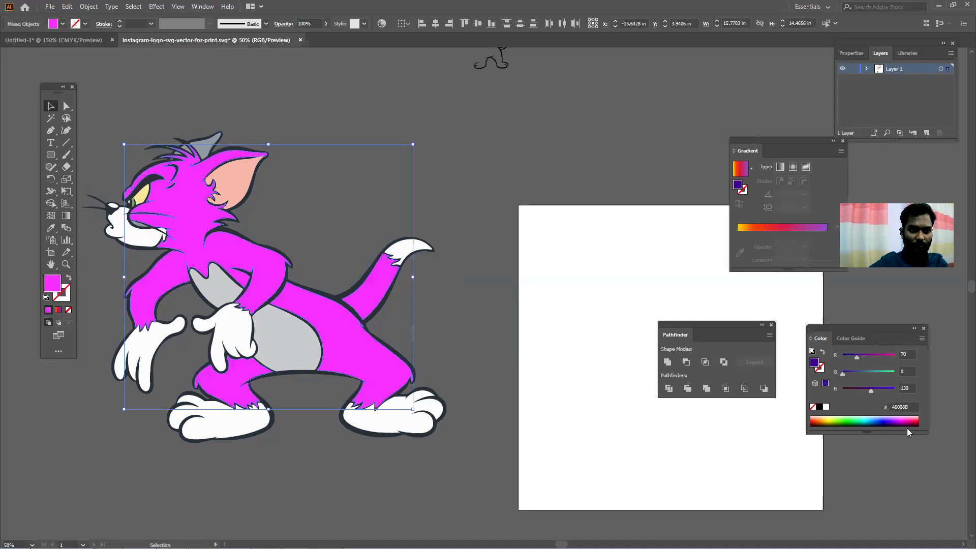
{"action": "left_click", "coordinate": [916, 417]}
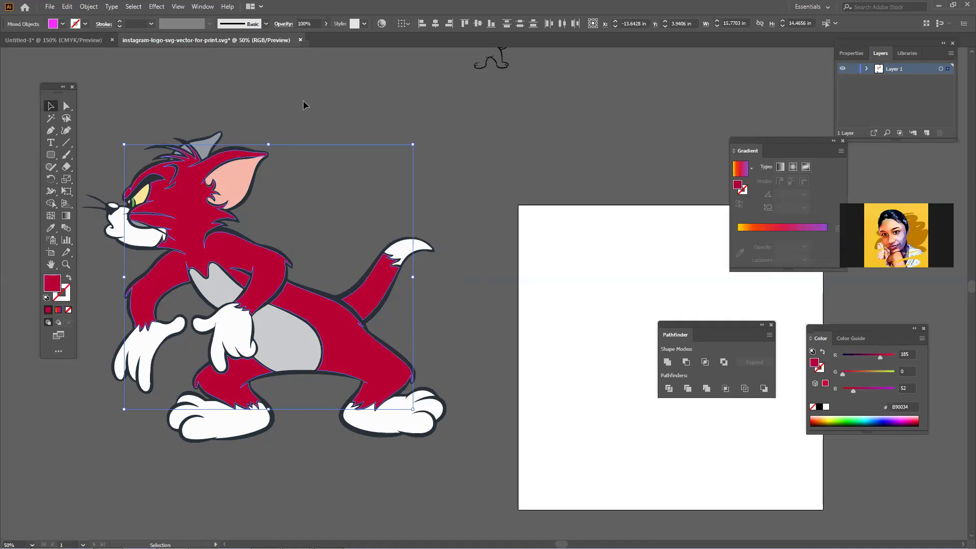
Step: Add the grey far ear to the selected fur shapes and recolour them all yellow, hex E7C300
{"action": "left_click", "coordinate": [202, 156], "text": "shift"}
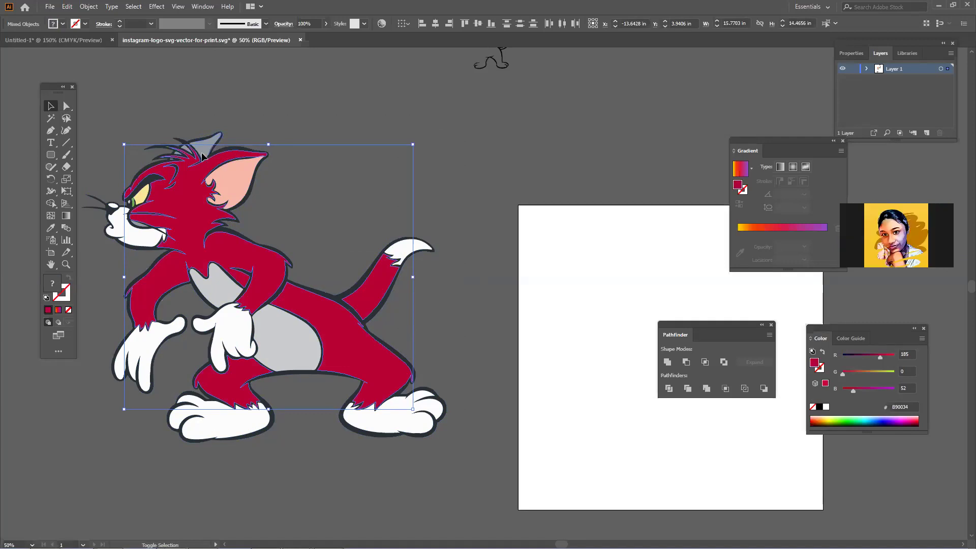
{"action": "left_click_drag", "start_coordinate": [862, 421], "coordinate": [904, 417]}
{"action": "left_click", "coordinate": [862, 417]}
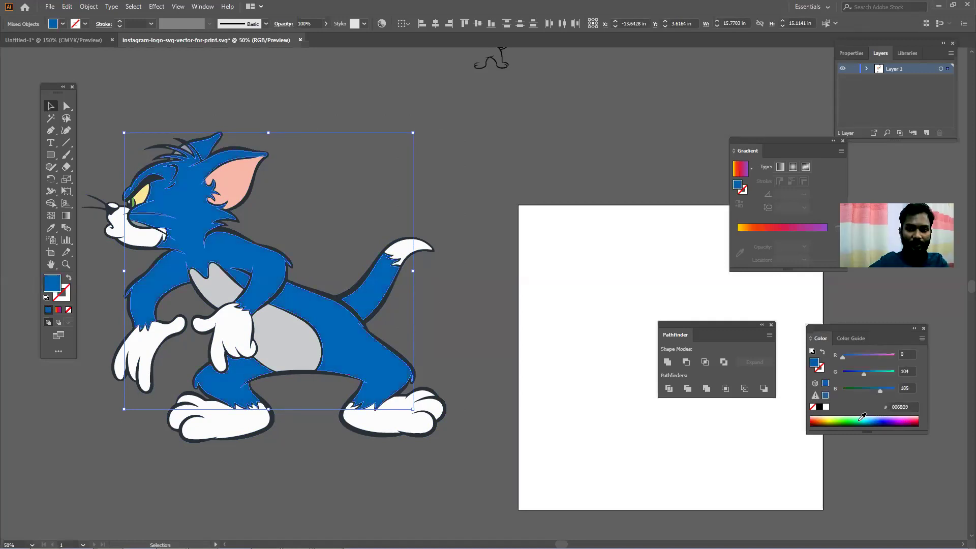
{"action": "left_click", "coordinate": [858, 417]}
{"action": "left_click_drag", "start_coordinate": [840, 418], "coordinate": [830, 412]}
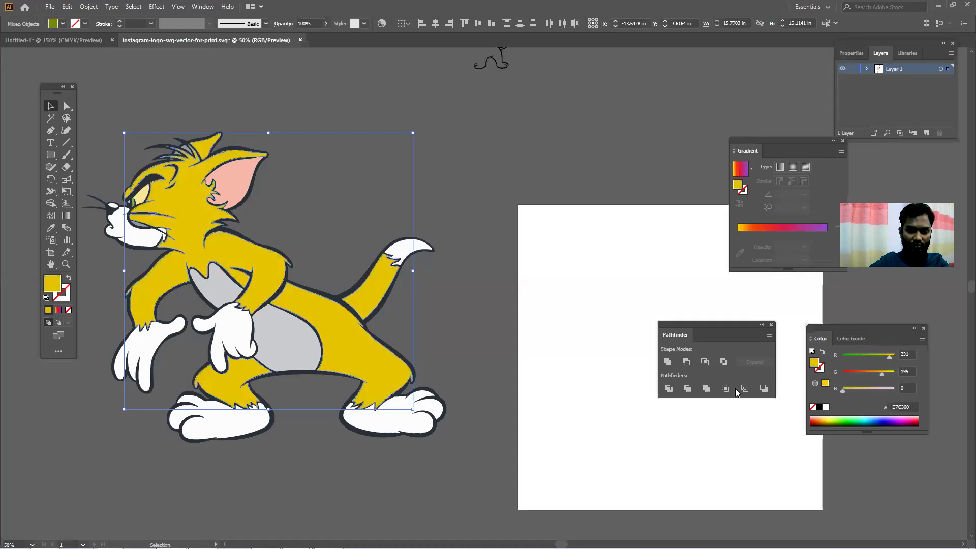
{"action": "left_click", "coordinate": [525, 264]}
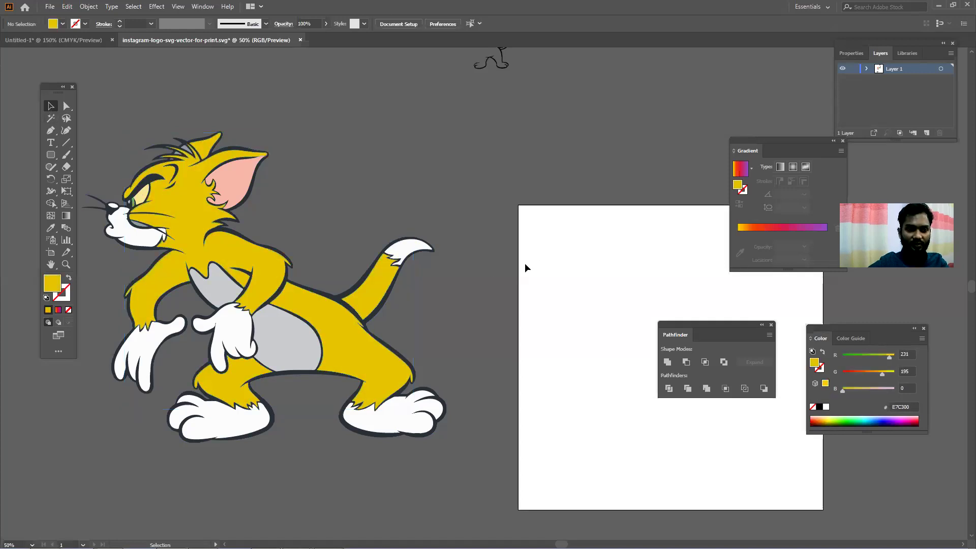
{"action": "scroll", "coordinate": [495, 294], "scroll_direction": "down", "scroll_amount": 2}
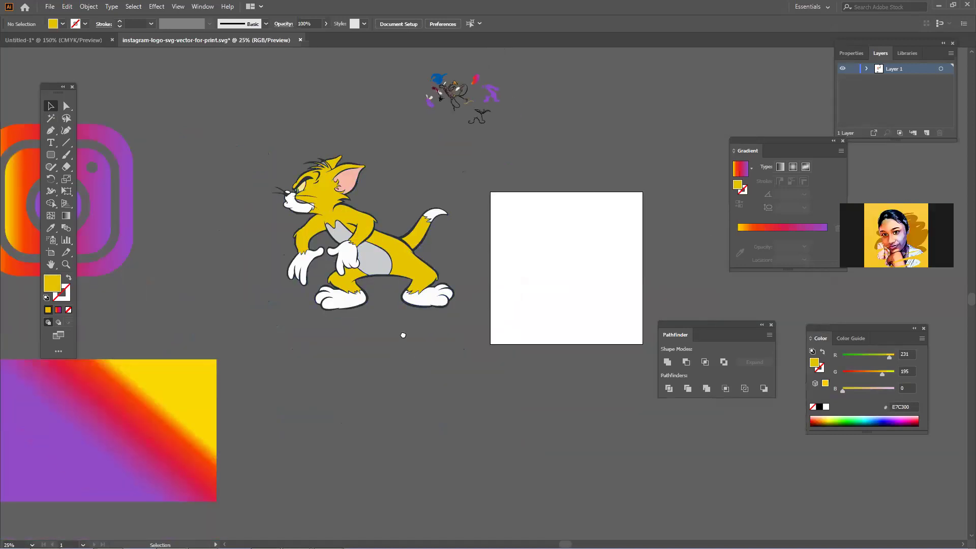
{"action": "left_click_drag", "start_coordinate": [403, 335], "coordinate": [393, 284]}
{"action": "left_click", "coordinate": [364, 209]}
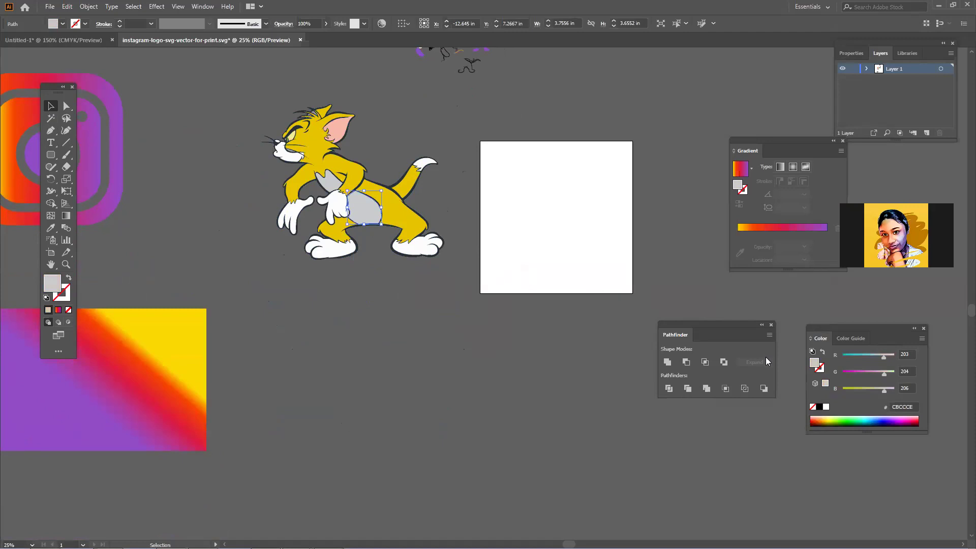
{"action": "left_click", "coordinate": [501, 389]}
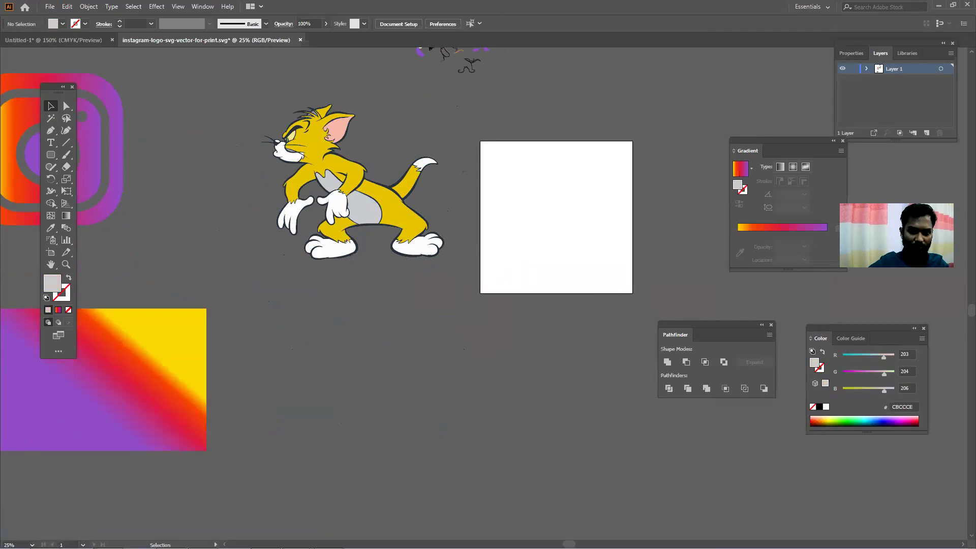
Step: Minimize Illustrator and Chrome to reach the desktop and view the multicoloured LOGO image in Windows Photo Viewer
{"action": "left_click", "coordinate": [936, 6]}
{"action": "left_click", "coordinate": [943, 5]}
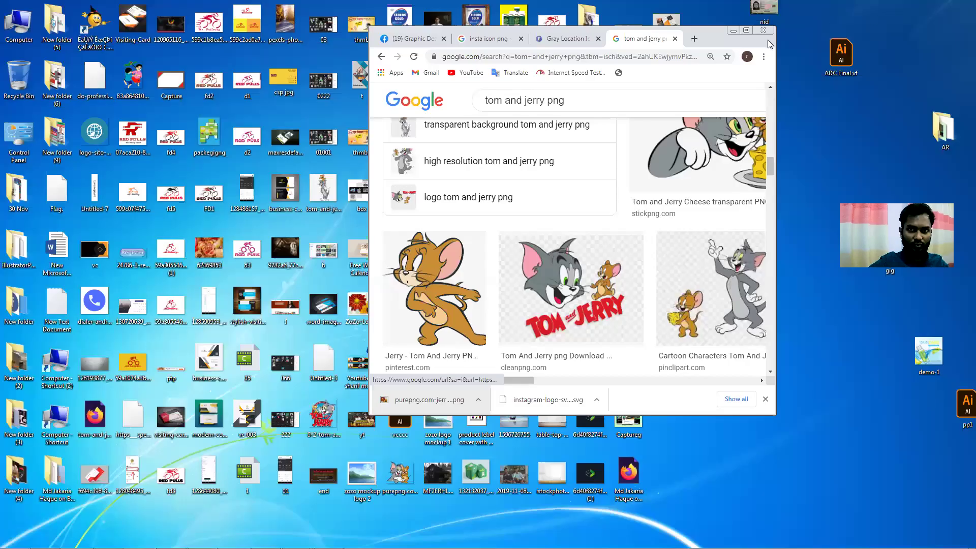
{"action": "left_click_drag", "start_coordinate": [732, 32], "coordinate": [650, 99]}
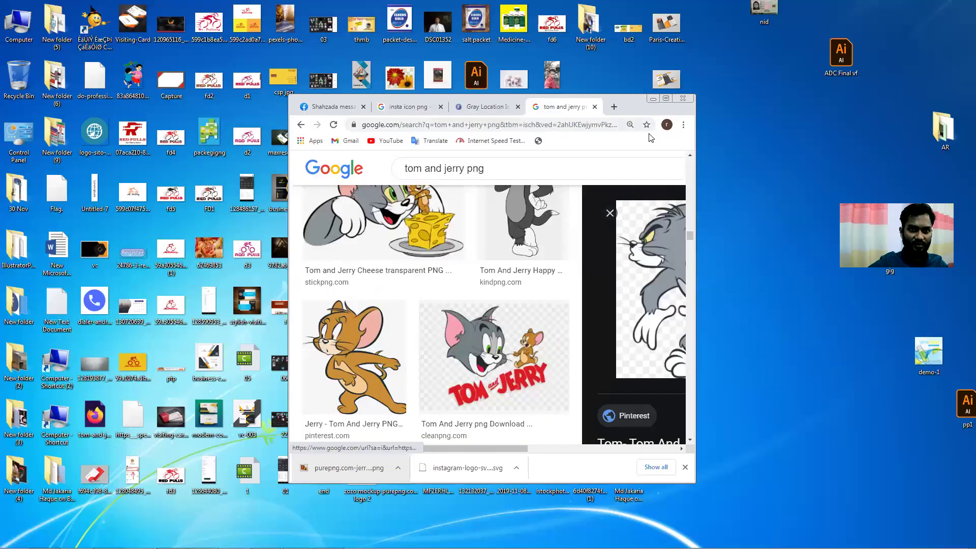
{"action": "left_click", "coordinate": [652, 98]}
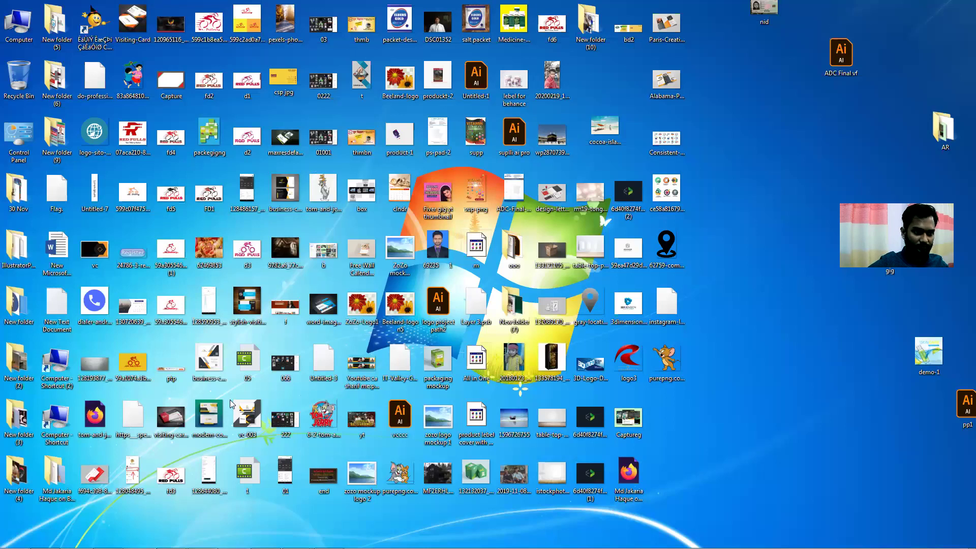
{"action": "key", "text": "Return"}
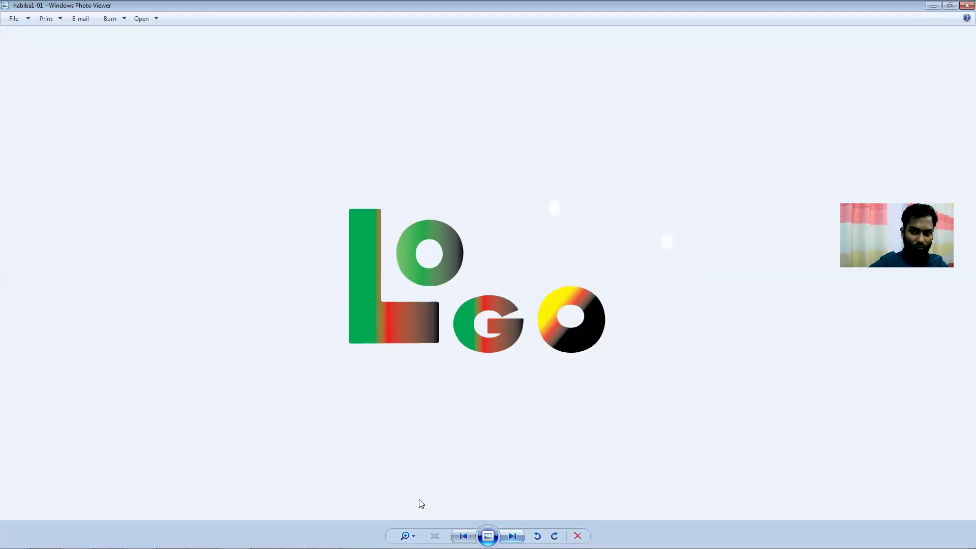
{"action": "left_click", "coordinate": [963, 5]}
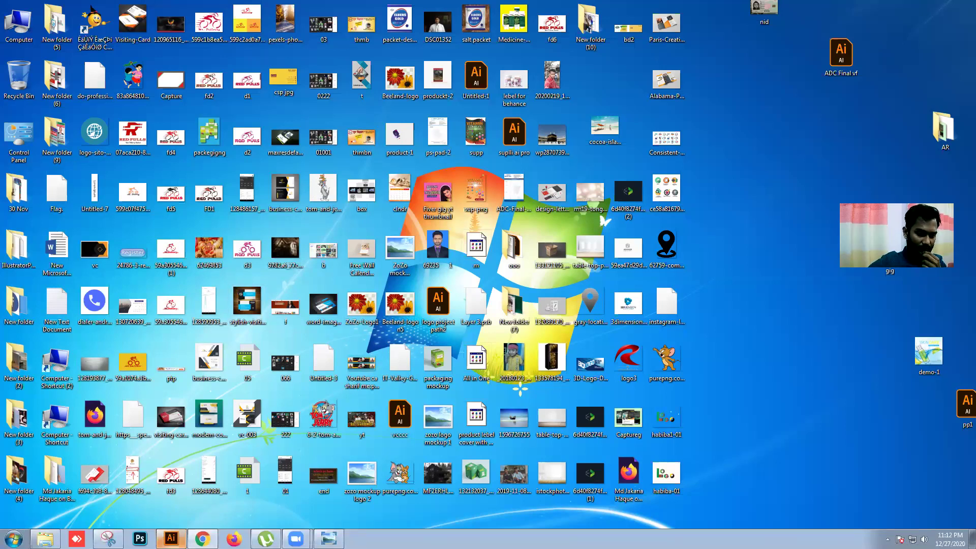
Step: Switch to Chrome, maximize its window and open the Combo 9 group chat from Facebook's Messenger list
{"action": "left_click", "coordinate": [202, 538]}
{"action": "left_click", "coordinate": [326, 107]}
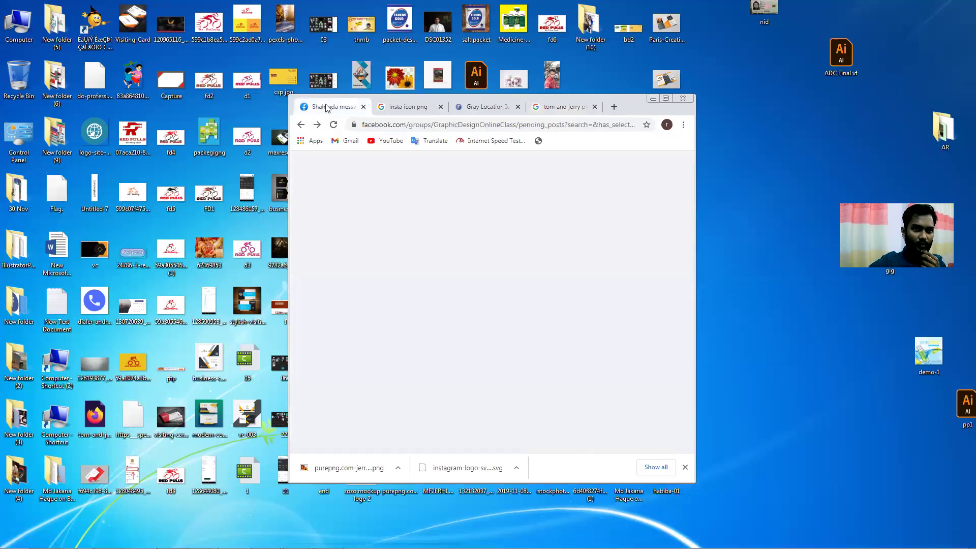
{"action": "left_click", "coordinate": [665, 98]}
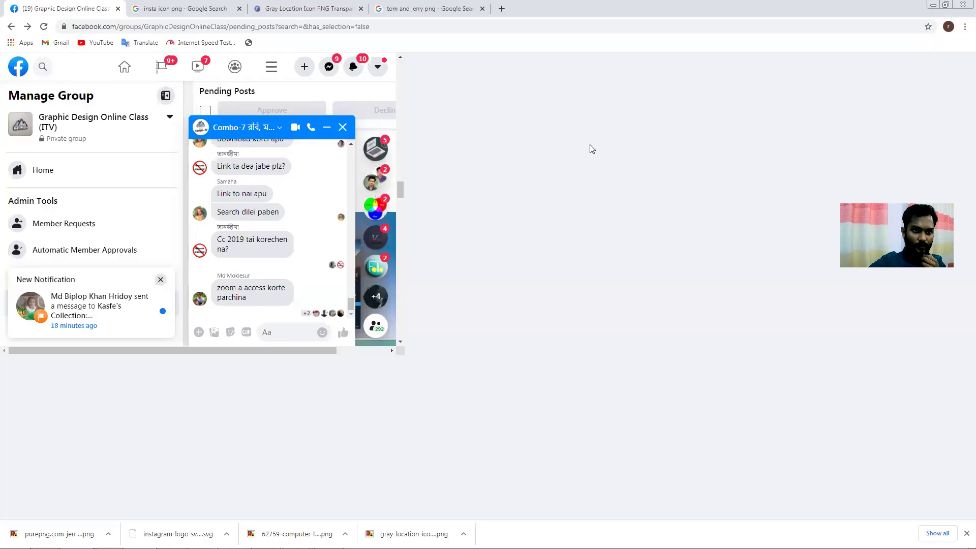
{"action": "left_click", "coordinate": [914, 302]}
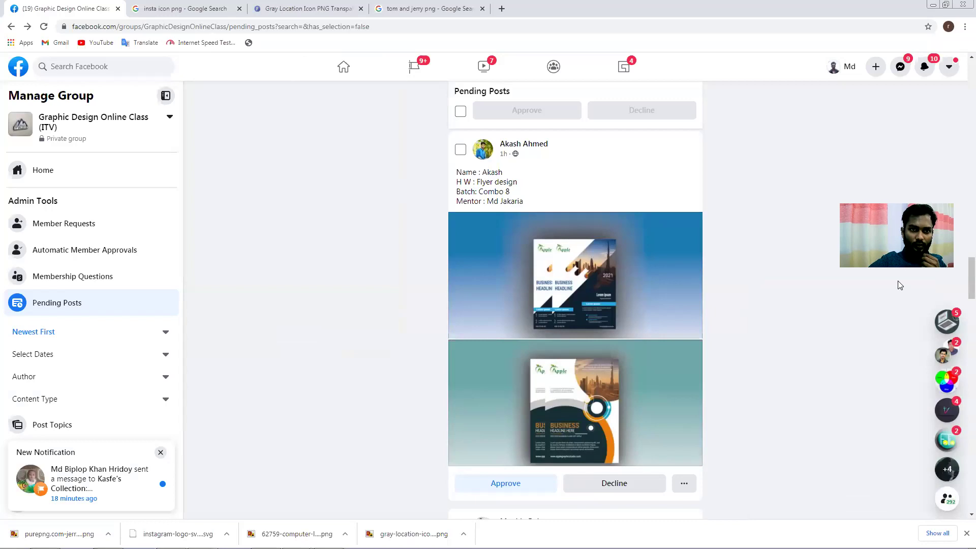
{"action": "left_click", "coordinate": [900, 67]}
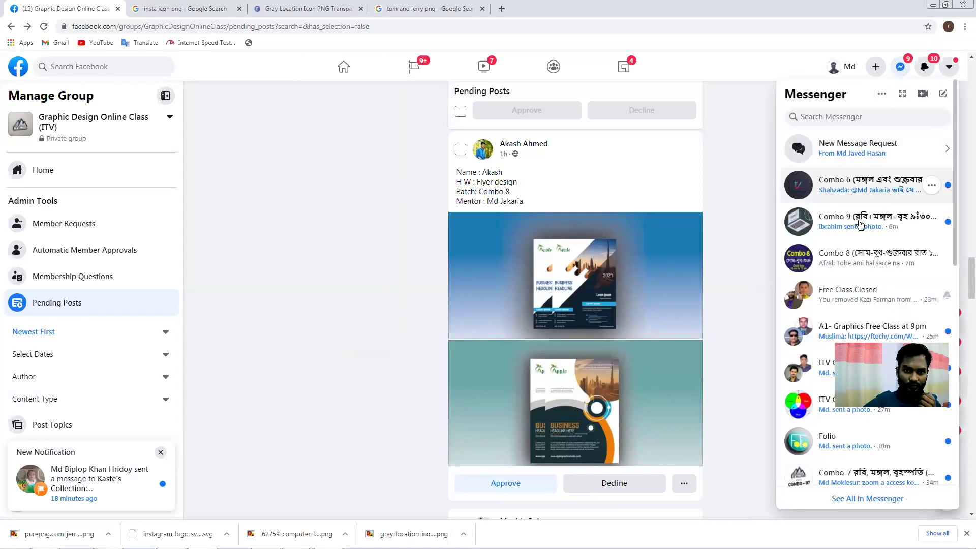
{"action": "left_click", "coordinate": [859, 224]}
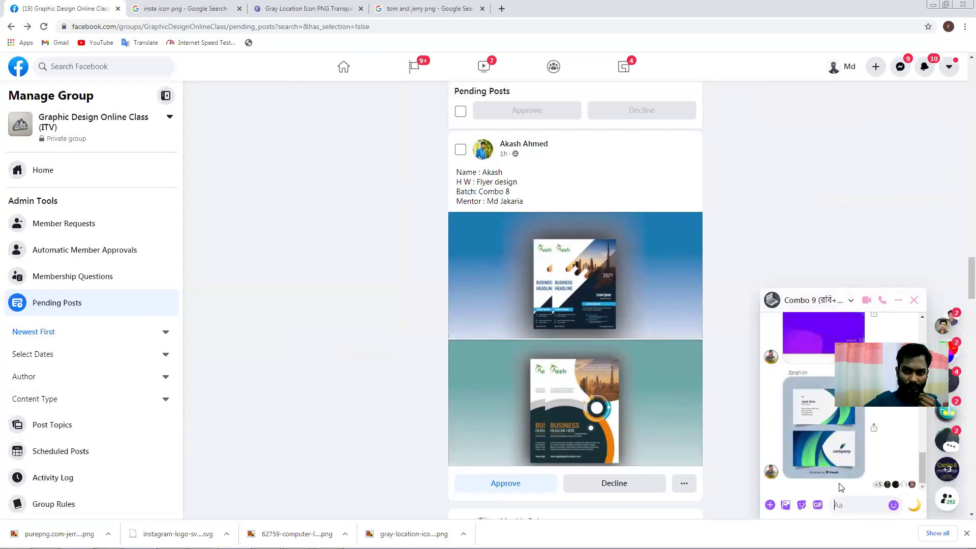
Step: Open the blue and green business card picture from the Combo 9 chat and copy the image
{"action": "left_click", "coordinate": [843, 454]}
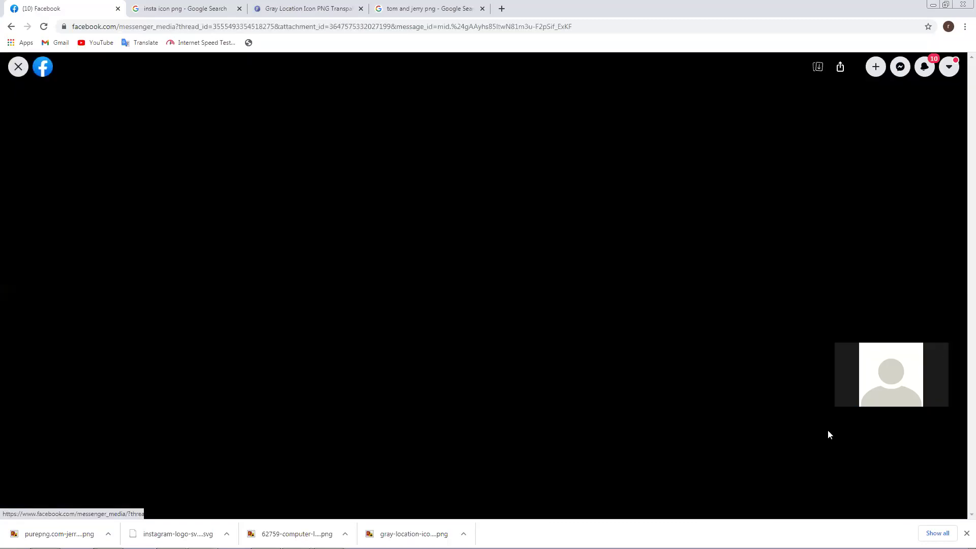
{"action": "right_click", "coordinate": [412, 279]}
{"action": "left_click", "coordinate": [446, 312]}
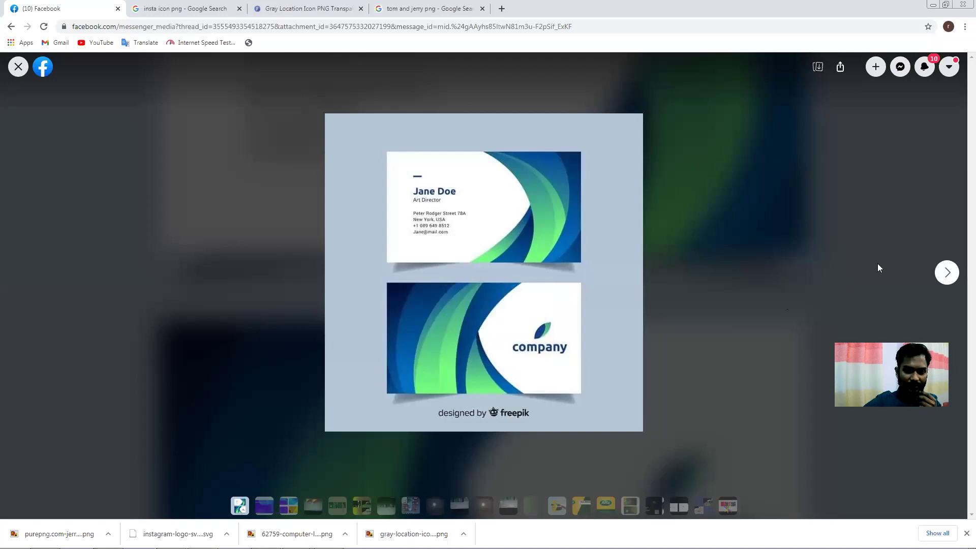
{"action": "left_click", "coordinate": [18, 66]}
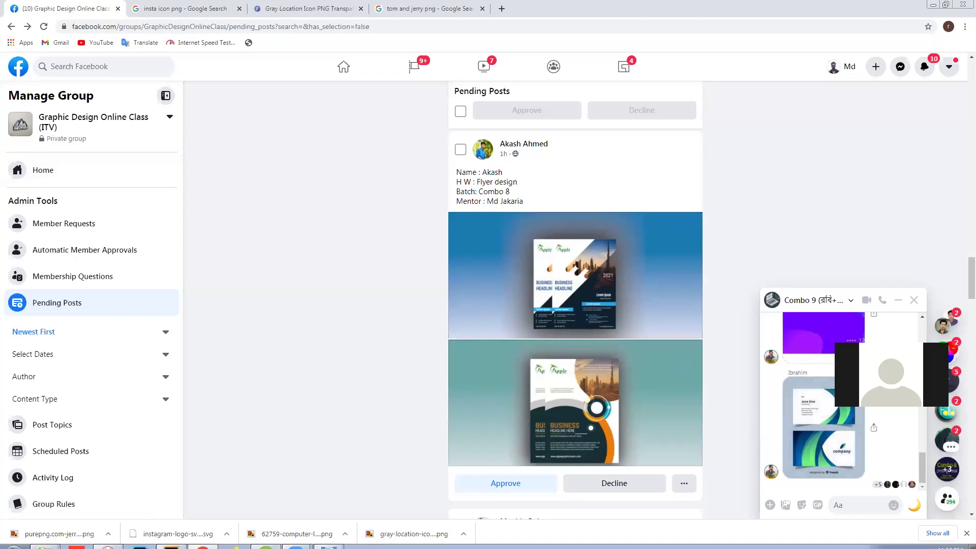
Step: Switch back to Illustrator and paste the copied business card picture into an empty area below the artboard
{"action": "left_click", "coordinate": [171, 538]}
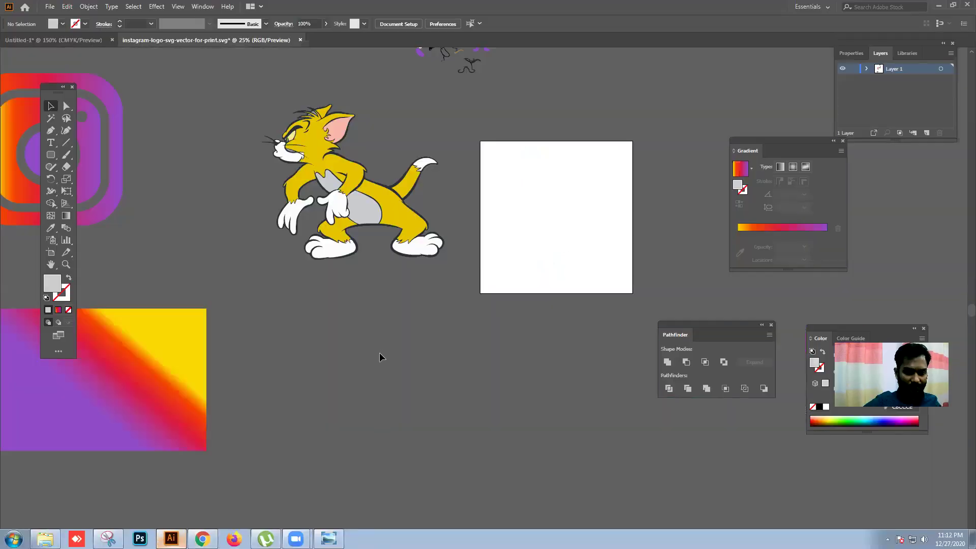
{"action": "scroll", "coordinate": [366, 388], "scroll_direction": "down", "scroll_amount": 10}
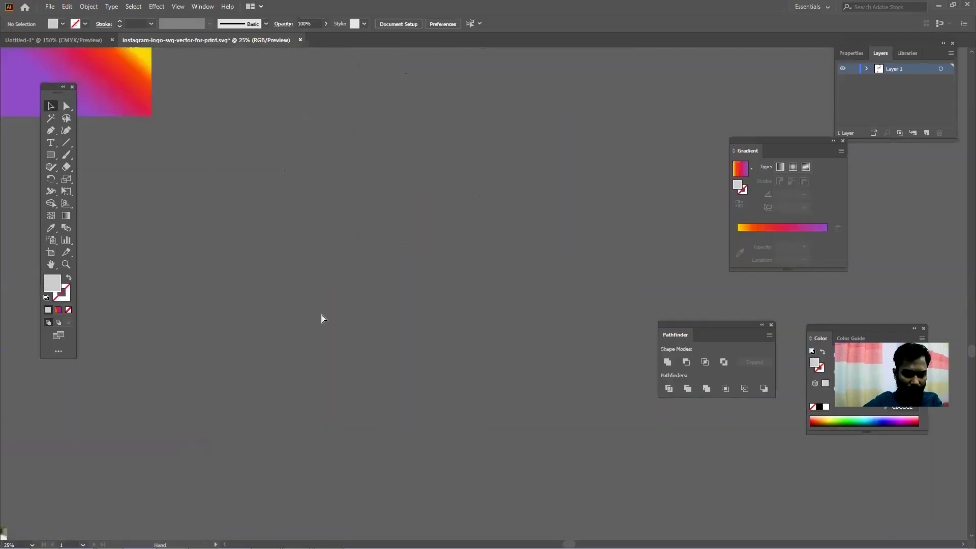
{"action": "scroll", "coordinate": [506, 318], "scroll_direction": "up", "scroll_amount": 2}
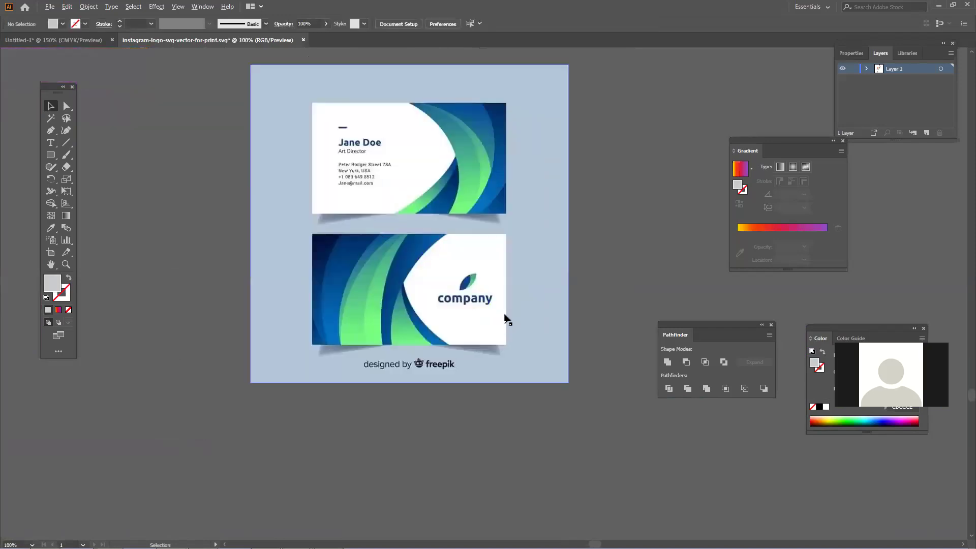
{"action": "scroll", "coordinate": [501, 318], "scroll_direction": "up", "scroll_amount": 1}
{"action": "left_click_drag", "start_coordinate": [497, 311], "coordinate": [329, 301]}
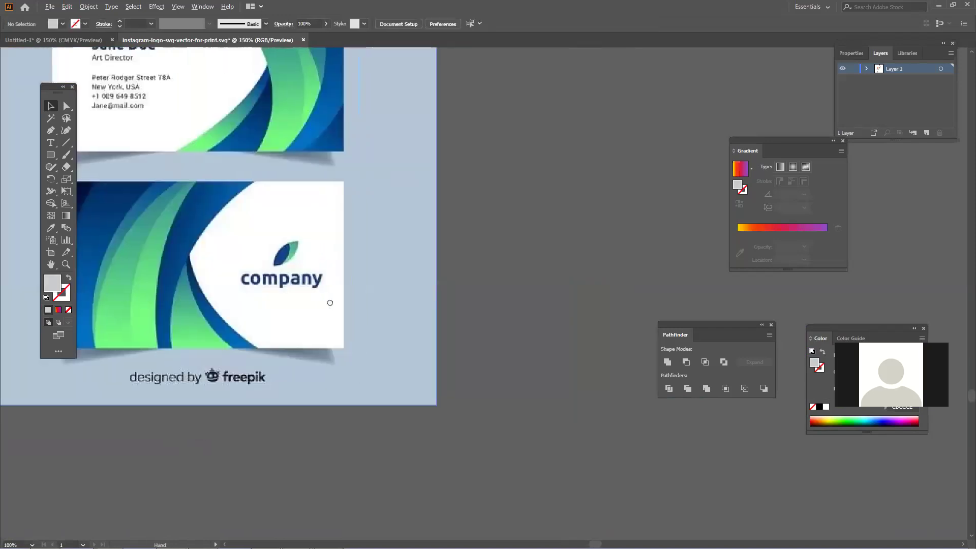
{"action": "left_click_drag", "start_coordinate": [56, 91], "coordinate": [15, 90]}
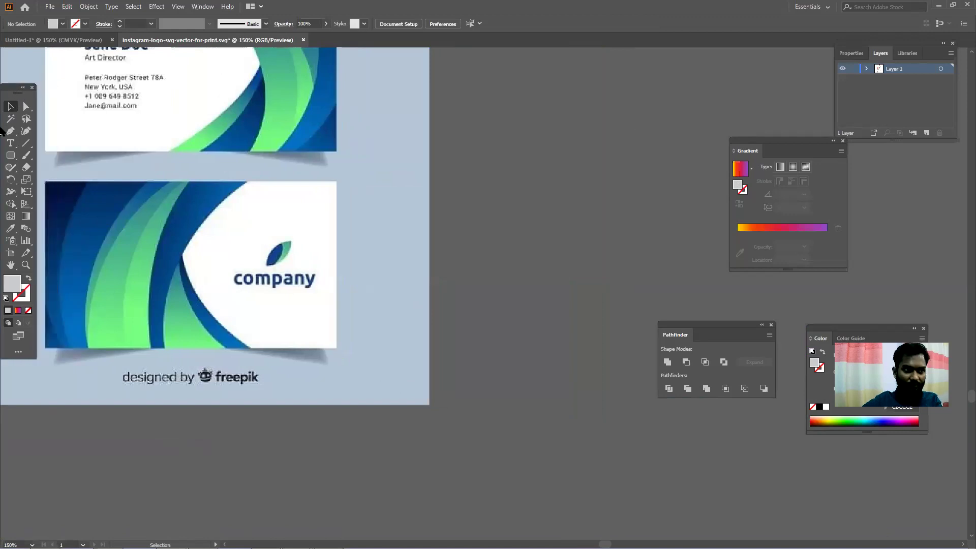
Step: Draw a light grey rectangle about 5.31 by 2.71 in beside the reference business cards with the Rectangle tool
{"action": "left_click", "coordinate": [13, 155]}
{"action": "left_click", "coordinate": [56, 155]}
{"action": "scroll", "coordinate": [275, 224], "scroll_direction": "right", "scroll_amount": 3}
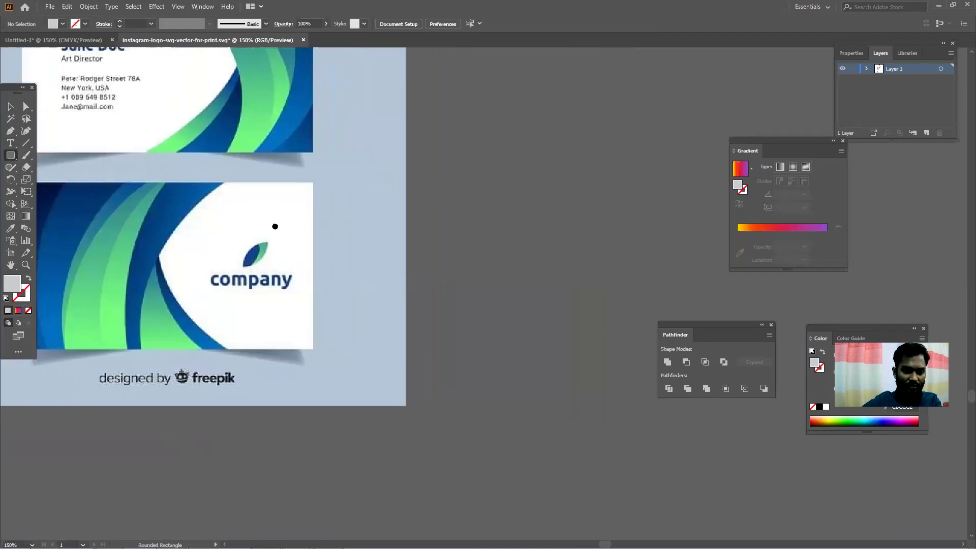
{"action": "left_click_drag", "start_coordinate": [398, 221], "coordinate": [688, 370]}
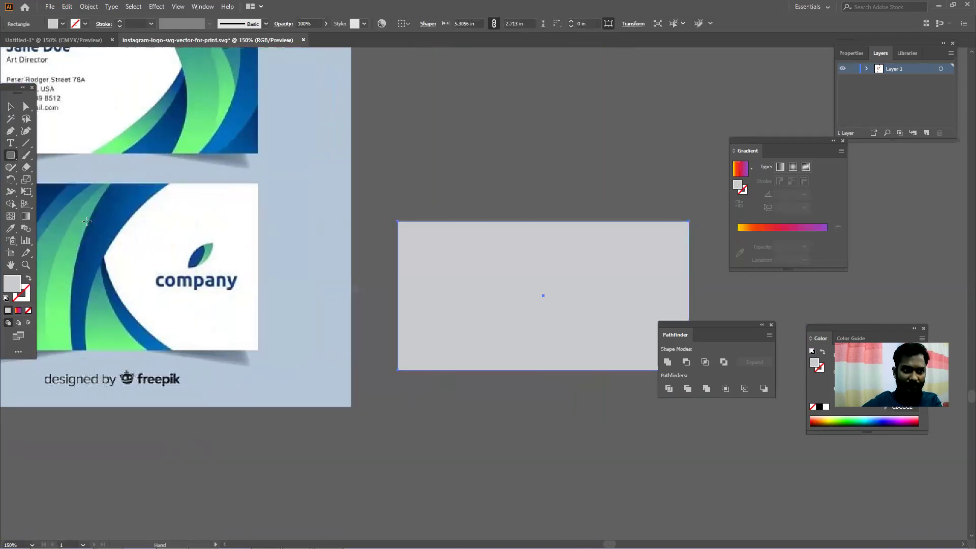
Step: Draw an ellipse about 6.02 by 6.56 in overlapping the grey rectangle's right end
{"action": "left_click", "coordinate": [14, 163]}
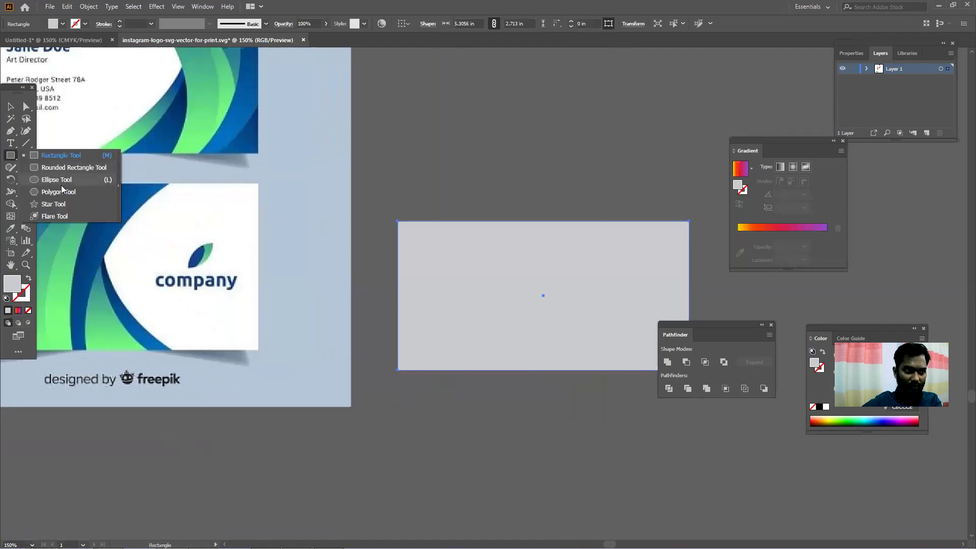
{"action": "left_click", "coordinate": [41, 180]}
{"action": "scroll", "coordinate": [283, 335], "scroll_direction": "down", "scroll_amount": 1}
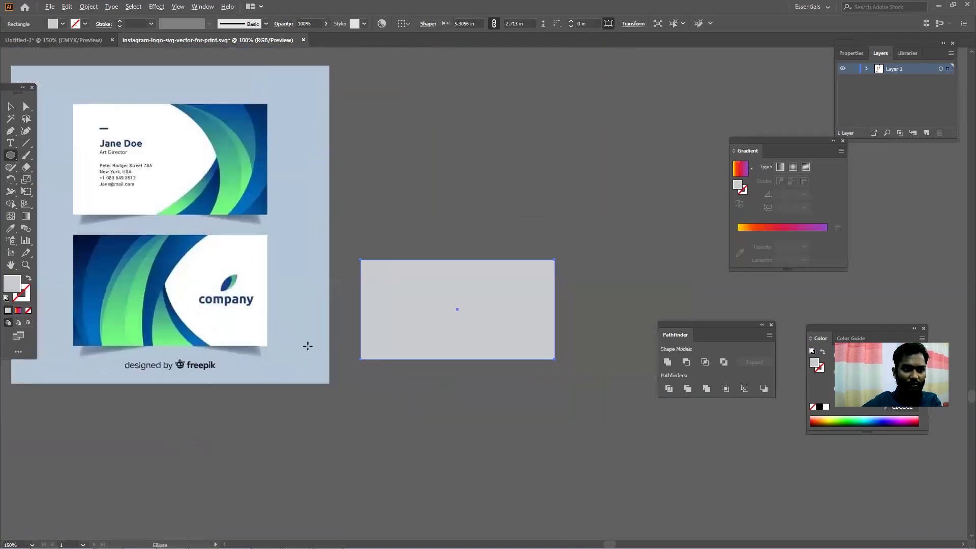
{"action": "scroll", "coordinate": [306, 342], "scroll_direction": "down", "scroll_amount": 1}
{"action": "left_click_drag", "start_coordinate": [455, 290], "coordinate": [530, 372]}
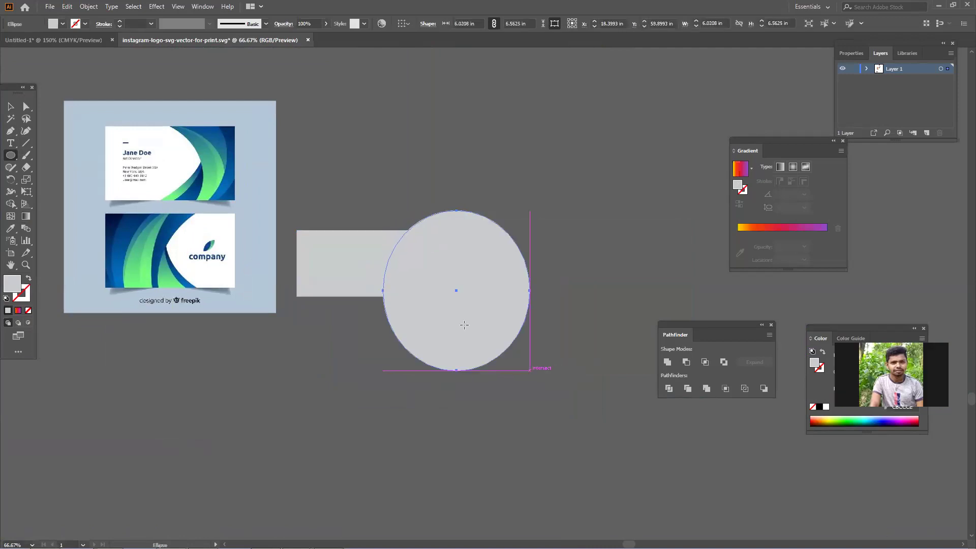
Step: Fill the ellipse with a solid olive green
{"action": "left_click", "coordinate": [63, 24]}
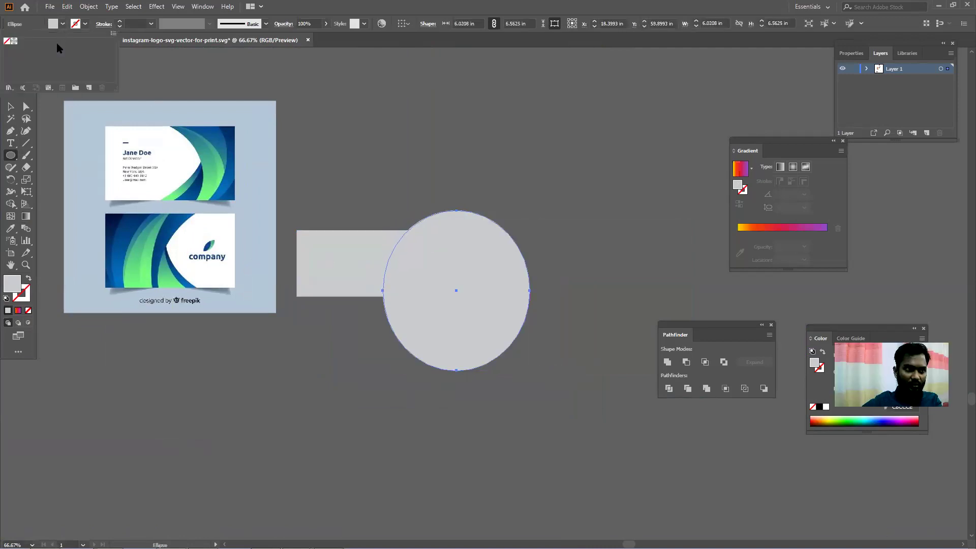
{"action": "left_click", "coordinate": [14, 40]}
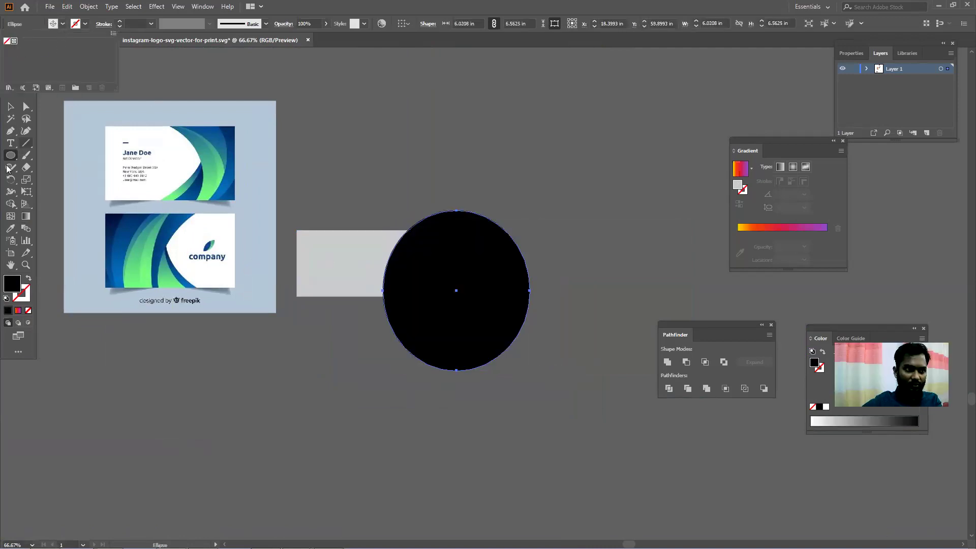
{"action": "left_click", "coordinate": [785, 227]}
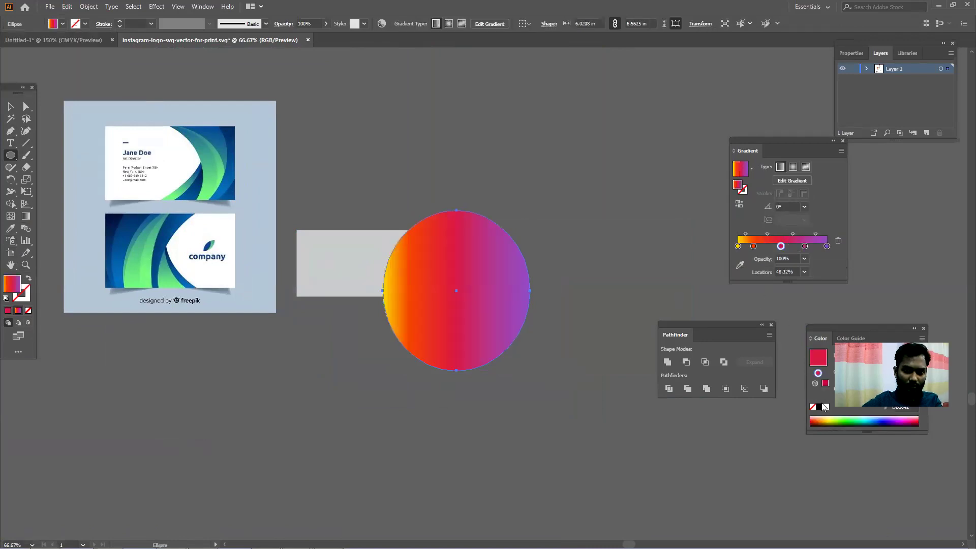
{"action": "left_click", "coordinate": [832, 420]}
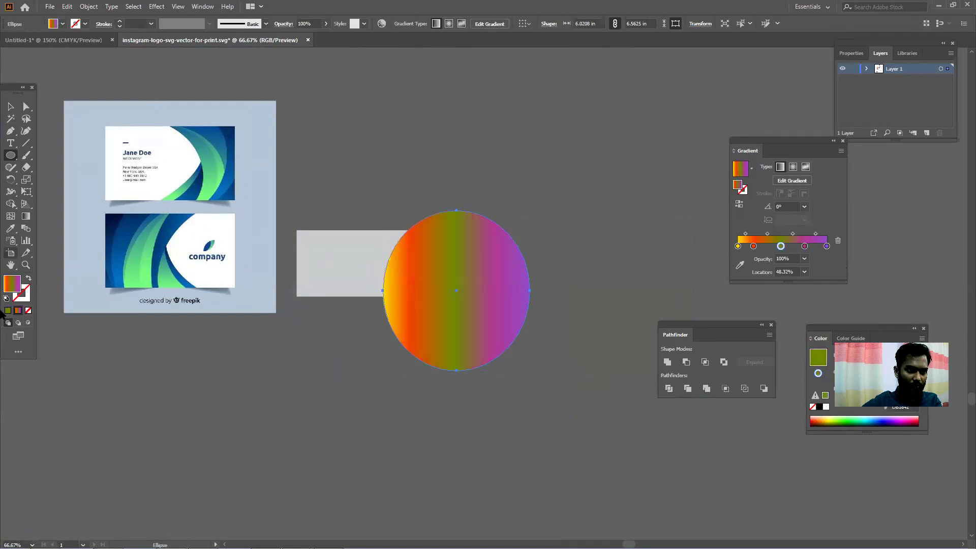
{"action": "left_click", "coordinate": [7, 310]}
{"action": "left_click", "coordinate": [10, 107]}
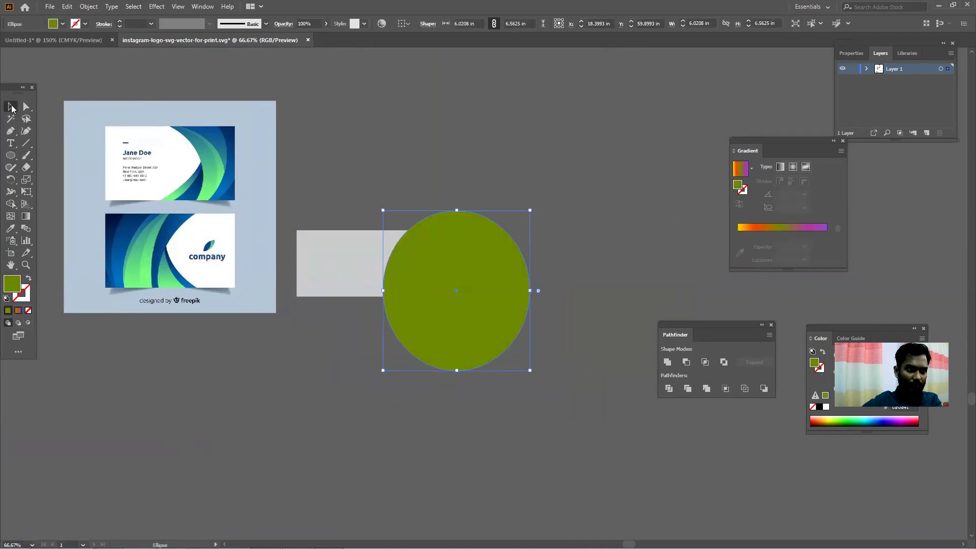
Step: Divide the rectangle with the repositioned ellipse, ungroup the result and delete the ellipse part outside the card
{"action": "mouse_move", "coordinate": [466, 301]}
{"action": "left_mouse_down"}
{"action": "mouse_move", "coordinate": [476, 326]}
{"action": "mouse_move", "coordinate": [418, 315]}
{"action": "mouse_move", "coordinate": [452, 296]}
{"action": "left_mouse_up"}
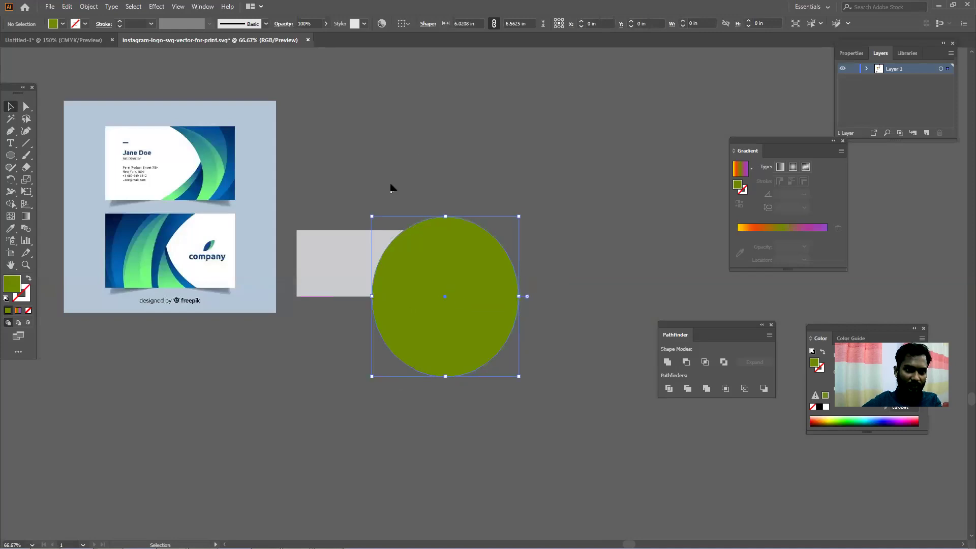
{"action": "left_click_drag", "start_coordinate": [389, 187], "coordinate": [409, 279]}
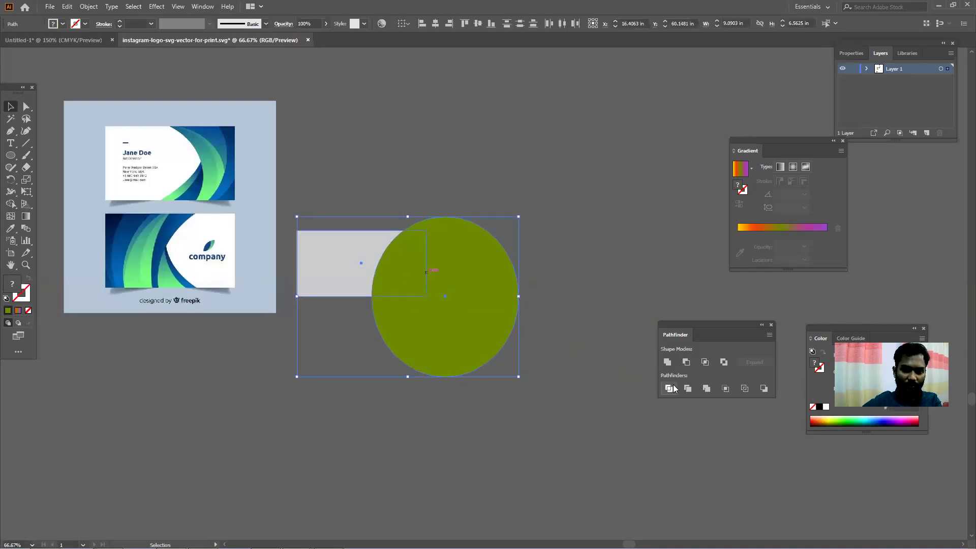
{"action": "right_click", "coordinate": [426, 312]}
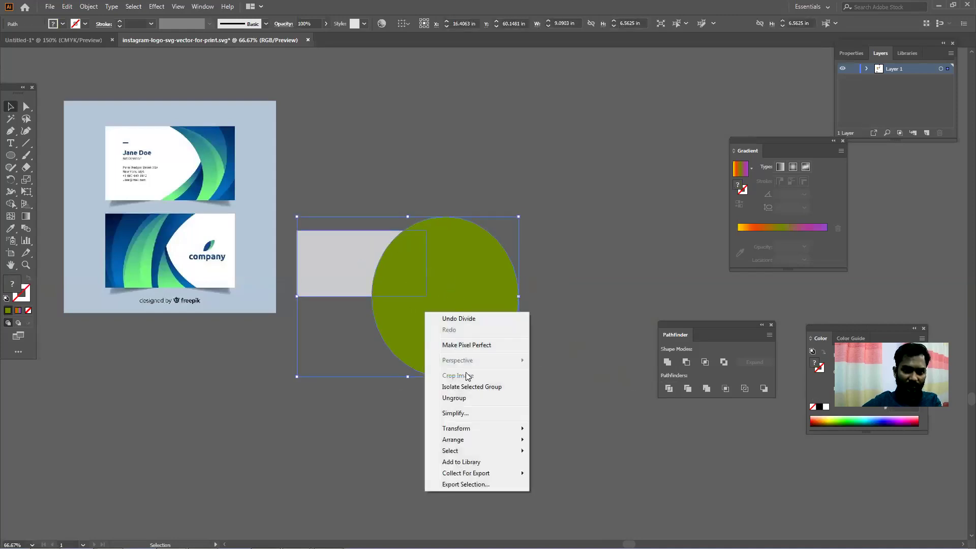
{"action": "left_click", "coordinate": [470, 399]}
{"action": "left_click", "coordinate": [540, 389]}
{"action": "left_click", "coordinate": [503, 350]}
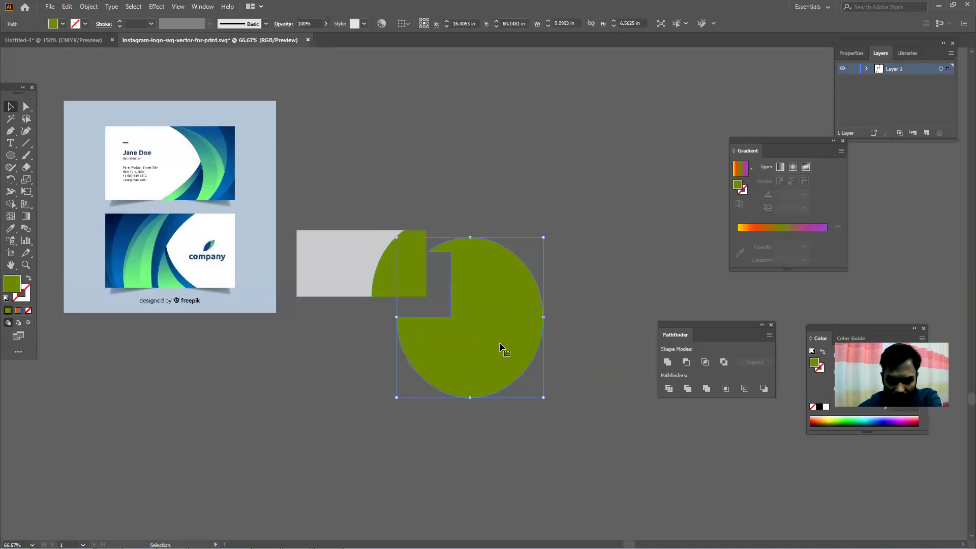
{"action": "key", "text": "Delete"}
Step: Place an enlarged, rotated copy of the green curved segment over the card and fill it with a lighter green
{"action": "left_click", "coordinate": [394, 281]}
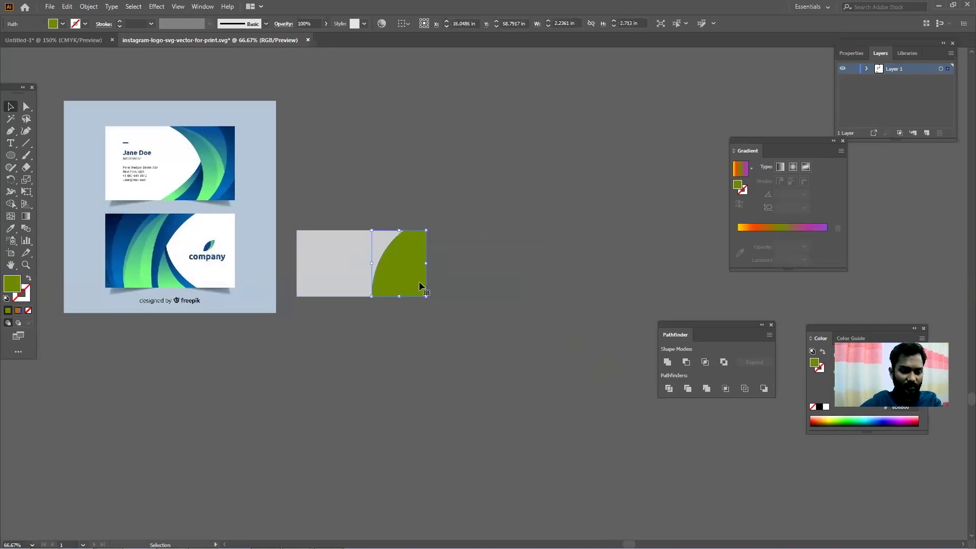
{"action": "left_click_drag", "start_coordinate": [415, 280], "coordinate": [402, 296]}
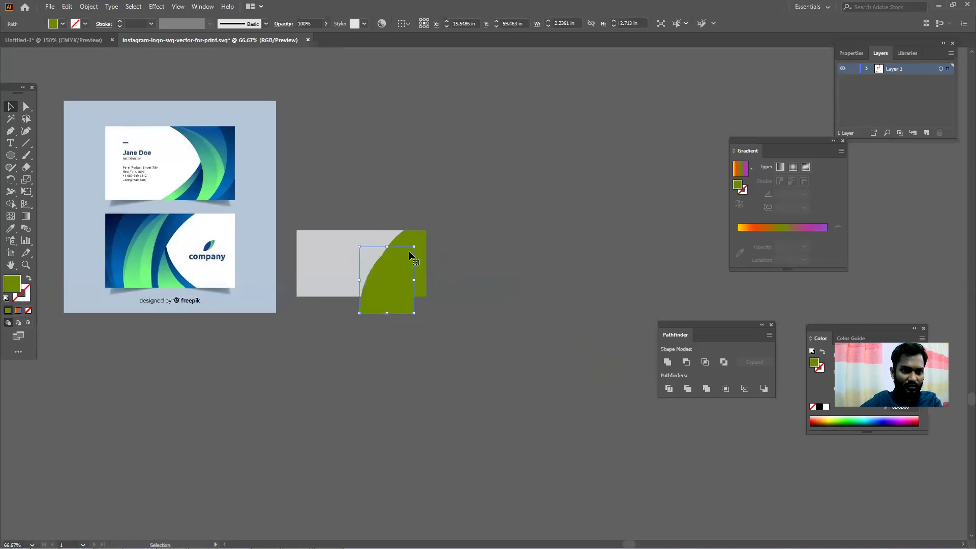
{"action": "mouse_move", "coordinate": [409, 255]}
{"action": "left_mouse_down"}
{"action": "mouse_move", "coordinate": [434, 233]}
{"action": "mouse_move", "coordinate": [423, 245]}
{"action": "left_mouse_up"}
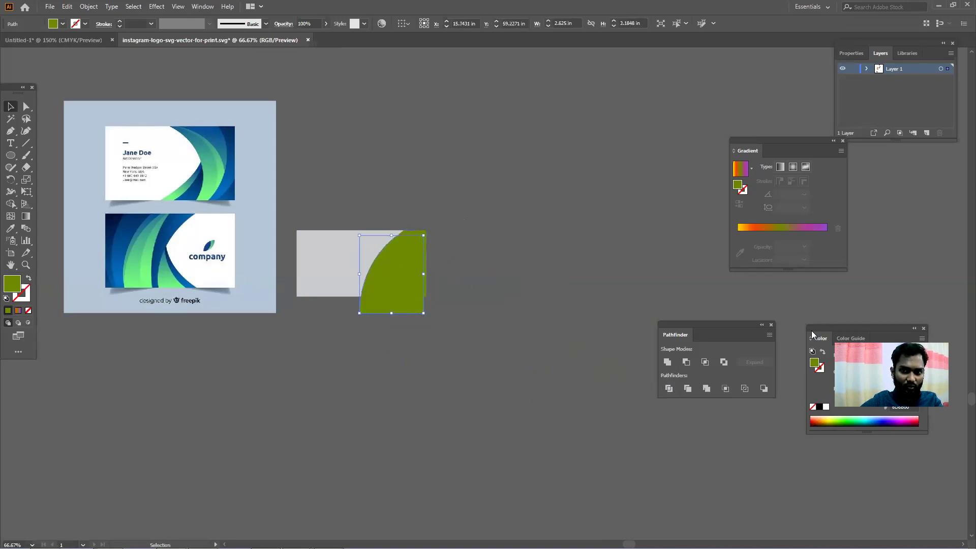
{"action": "left_click", "coordinate": [835, 417]}
{"action": "mouse_move", "coordinate": [425, 298]}
{"action": "left_mouse_down"}
{"action": "mouse_move", "coordinate": [394, 290]}
{"action": "mouse_move", "coordinate": [411, 308]}
{"action": "mouse_move", "coordinate": [434, 291]}
{"action": "mouse_move", "coordinate": [423, 294]}
{"action": "left_mouse_up"}
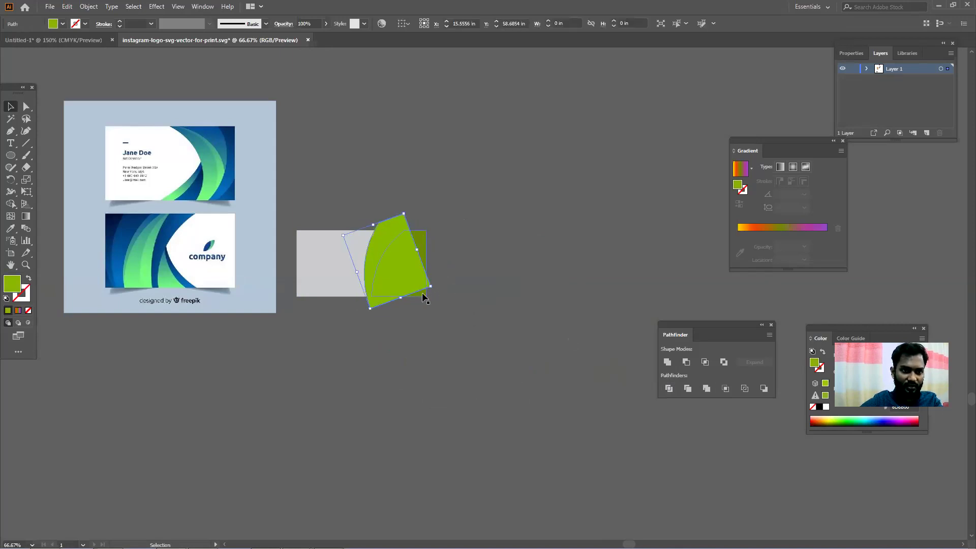
Step: Lower the light green copy's opacity to 68% and shift it over the card's right end
{"action": "left_click", "coordinate": [326, 23]}
{"action": "left_click_drag", "start_coordinate": [326, 37], "coordinate": [309, 38]}
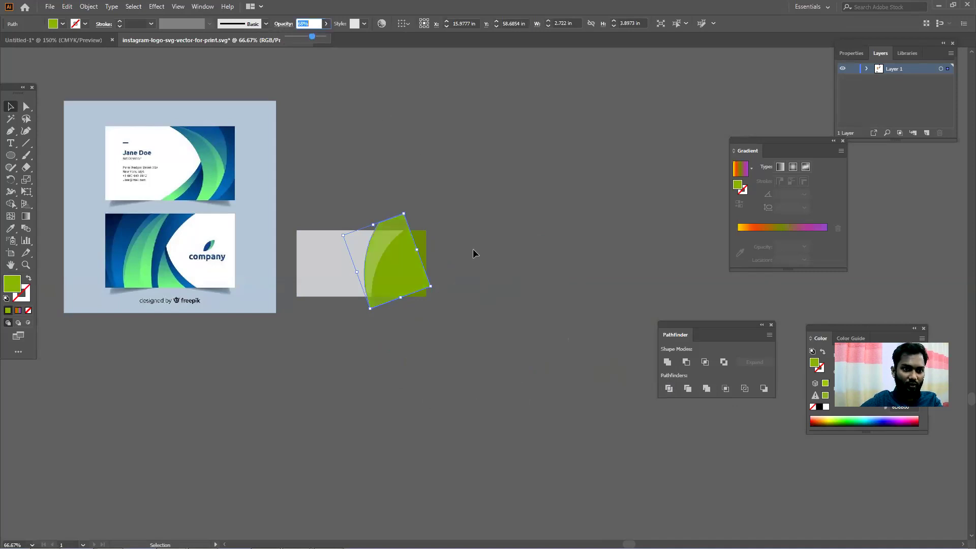
{"action": "left_click_drag", "start_coordinate": [386, 286], "coordinate": [430, 284]}
{"action": "scroll", "coordinate": [394, 291], "scroll_direction": "up", "scroll_amount": 2}
{"action": "left_click", "coordinate": [585, 321]}
Step: Duplicate the translucent green segment toward the card's lower middle and fill the copy with dark blue
{"action": "left_click", "coordinate": [442, 227]}
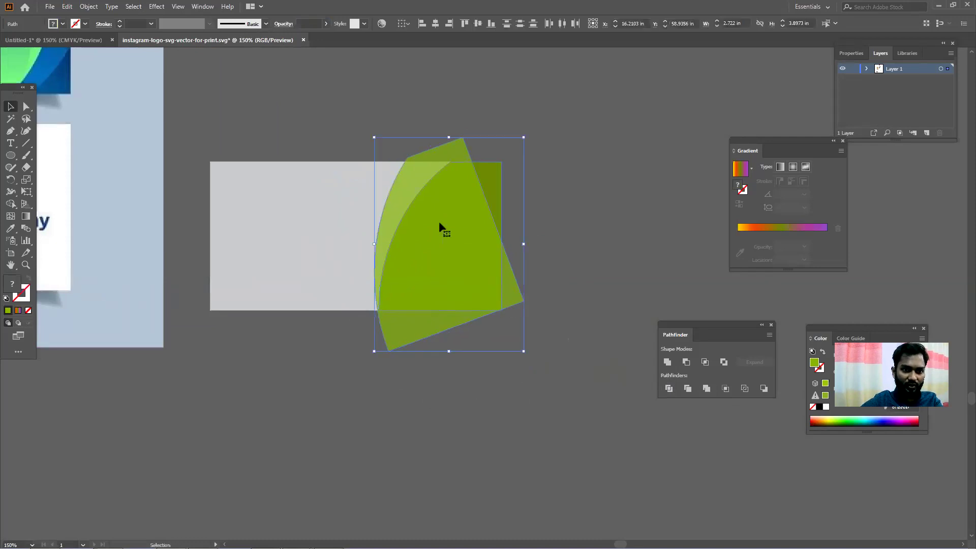
{"action": "left_click", "coordinate": [514, 222]}
{"action": "left_click_drag", "start_coordinate": [440, 254], "coordinate": [369, 370]}
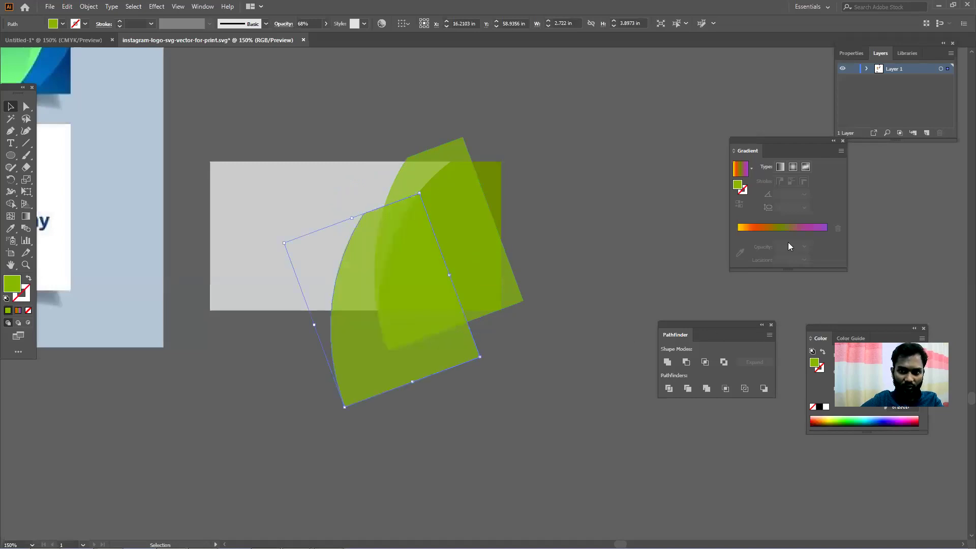
{"action": "left_click", "coordinate": [872, 419]}
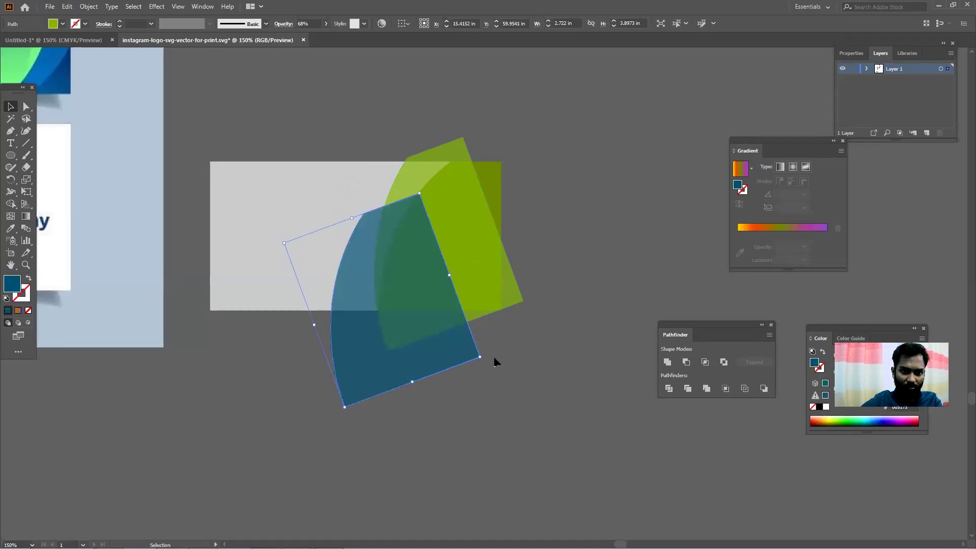
Step: Enlarge and rotate the blue segment, placing it over the green segments at the card's right side
{"action": "left_click_drag", "start_coordinate": [480, 363], "coordinate": [436, 402]}
{"action": "left_click_drag", "start_coordinate": [399, 344], "coordinate": [417, 279]}
{"action": "left_click_drag", "start_coordinate": [409, 284], "coordinate": [409, 288]}
{"action": "left_click_drag", "start_coordinate": [445, 348], "coordinate": [484, 403]}
{"action": "left_click", "coordinate": [511, 423]}
{"action": "left_click_drag", "start_coordinate": [445, 374], "coordinate": [462, 325]}
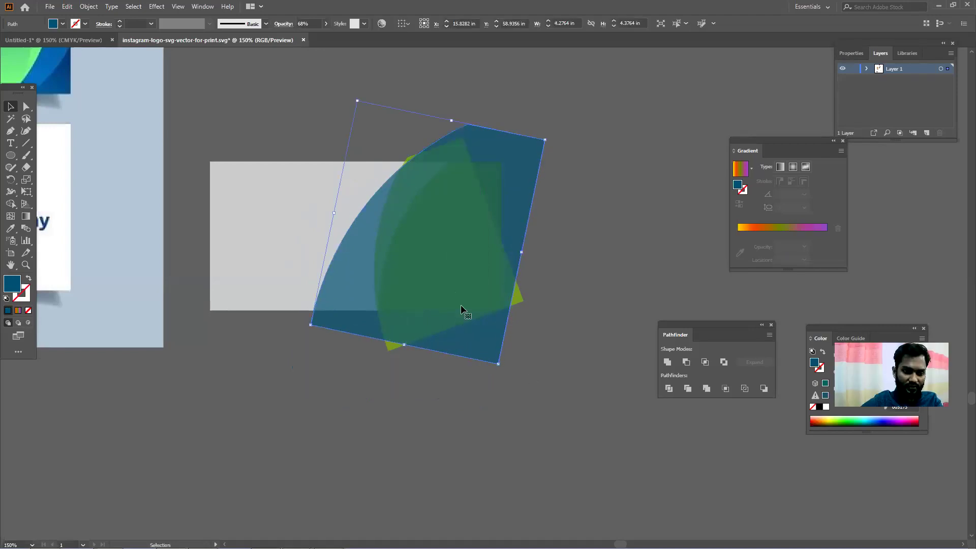
Step: Duplicate the blue segment, rotate the copy and position it so its curve extends farther across the card
{"action": "left_click_drag", "start_coordinate": [498, 364], "coordinate": [509, 404]}
{"action": "left_click_drag", "start_coordinate": [425, 398], "coordinate": [452, 331]}
{"action": "left_click_drag", "start_coordinate": [531, 336], "coordinate": [554, 324]}
{"action": "left_click_drag", "start_coordinate": [465, 300], "coordinate": [430, 333]}
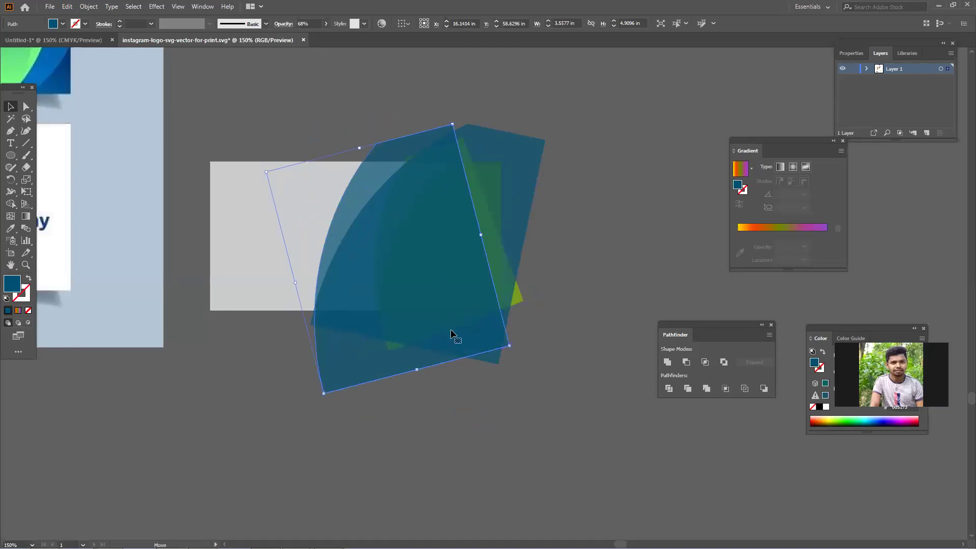
Step: Divide the card and all overlapping segments, ungroup them and delete the pieces below the card's bottom edge
{"action": "left_click_drag", "start_coordinate": [561, 338], "coordinate": [315, 182]}
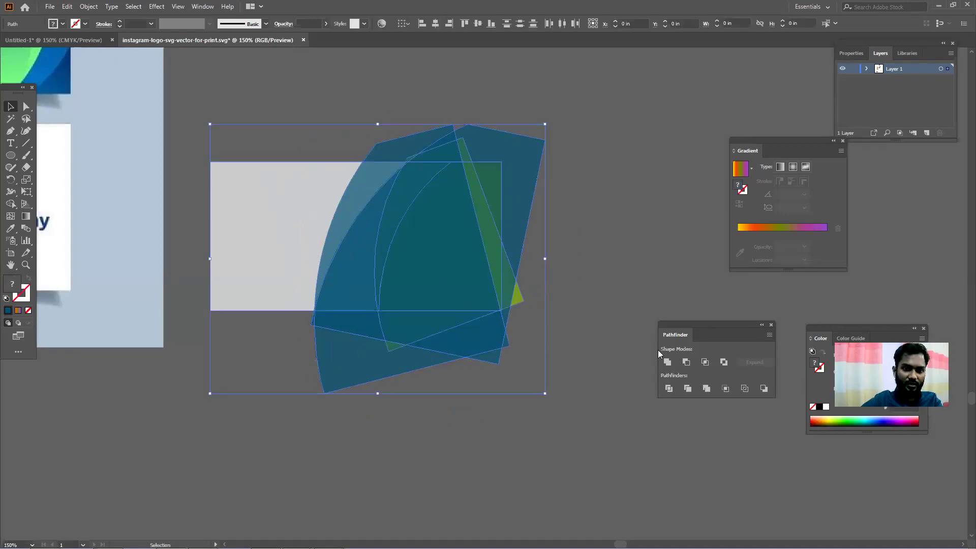
{"action": "left_click", "coordinate": [669, 388]}
{"action": "right_click", "coordinate": [456, 273]}
{"action": "left_click", "coordinate": [500, 358]}
{"action": "left_click_drag", "start_coordinate": [567, 359], "coordinate": [297, 316]}
{"action": "key", "text": "Delete"}
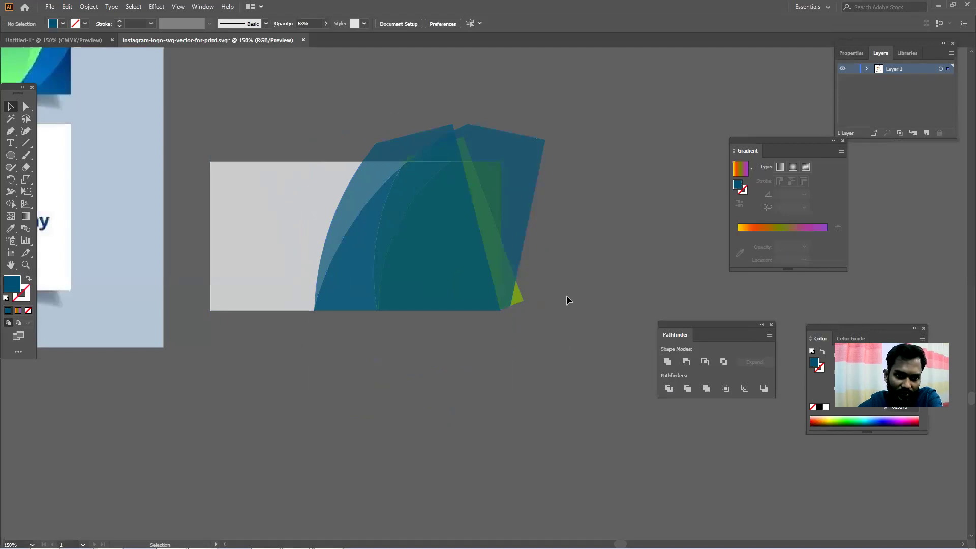
Step: Delete the leftover pieces extending beyond the card's right and top edges
{"action": "left_click_drag", "start_coordinate": [549, 169], "coordinate": [508, 126]}
{"action": "key", "text": "Delete"}
{"action": "left_click_drag", "start_coordinate": [326, 131], "coordinate": [534, 153]}
{"action": "key", "text": "Delete"}
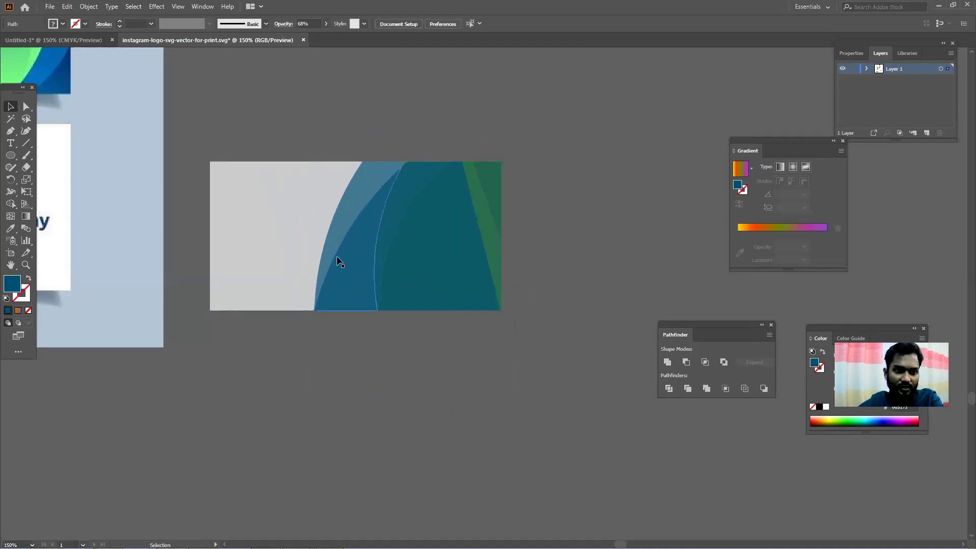
Step: Fill the outermost blue crescent on the card with black
{"action": "left_click", "coordinate": [331, 231]}
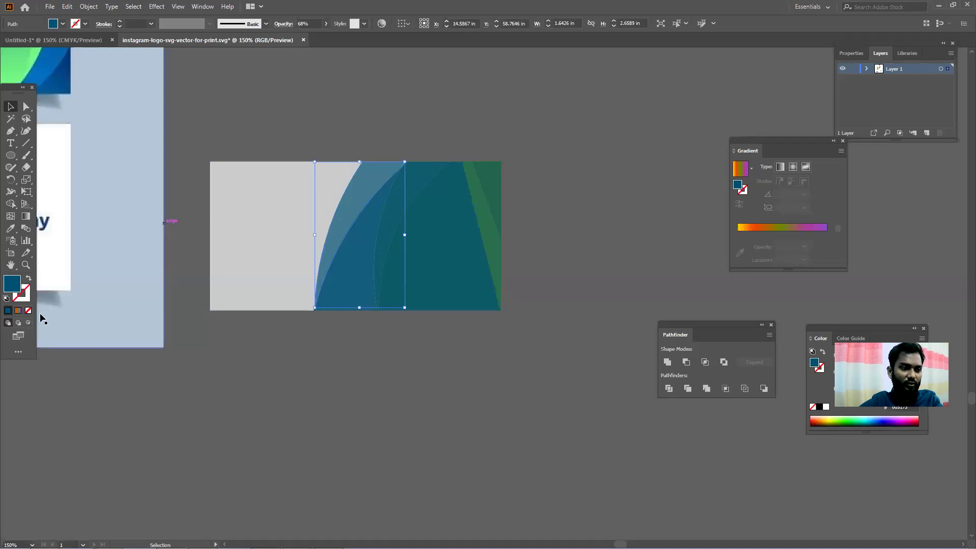
{"action": "left_click", "coordinate": [18, 311]}
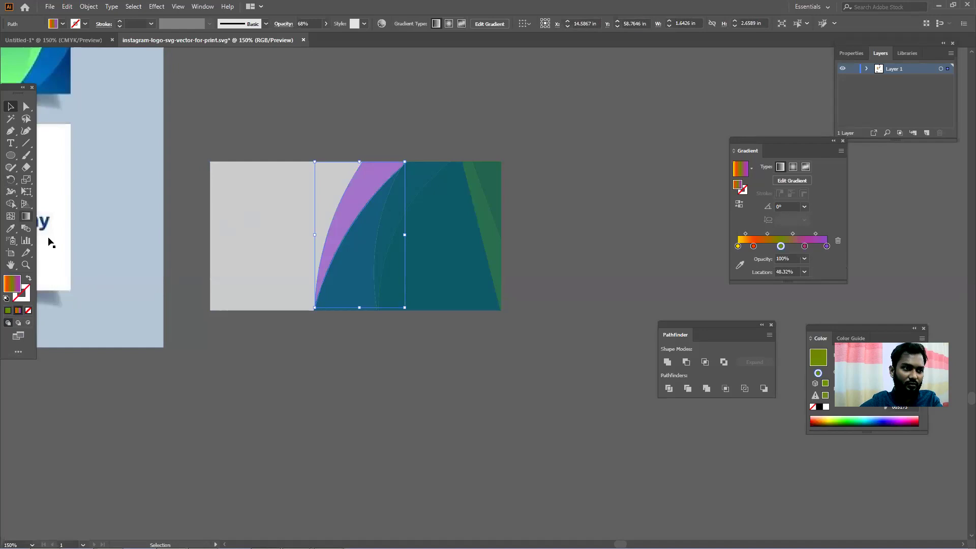
{"action": "left_click", "coordinate": [63, 24]}
{"action": "left_click", "coordinate": [13, 41]}
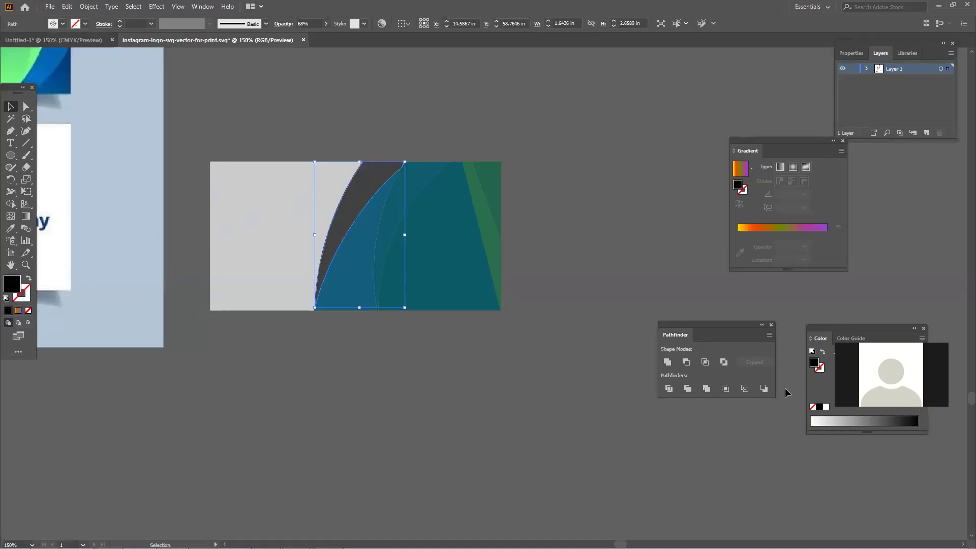
Step: Move two overlapping blue segments off the card, one below it and one to its right
{"action": "left_click_drag", "start_coordinate": [447, 264], "coordinate": [447, 397]}
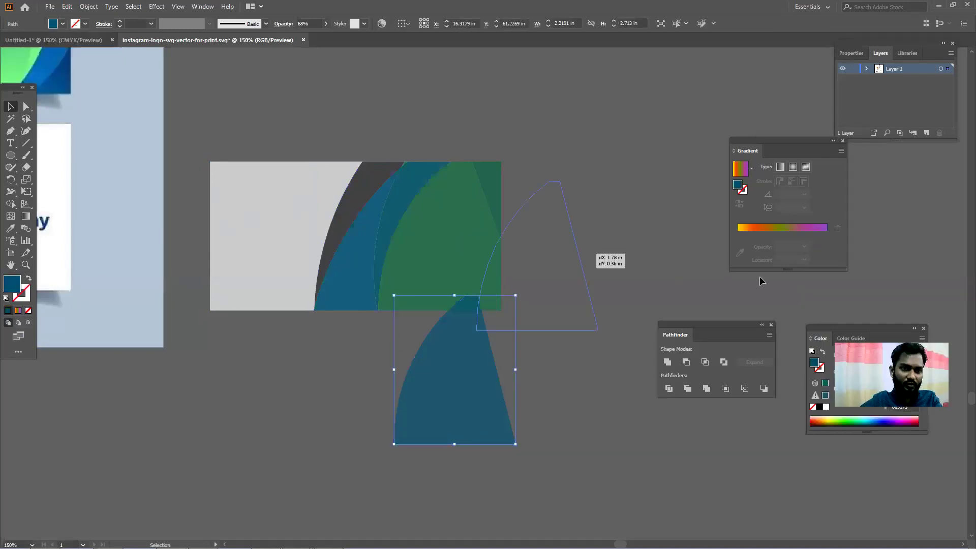
{"action": "scroll", "coordinate": [457, 391], "scroll_direction": "down", "scroll_amount": 3}
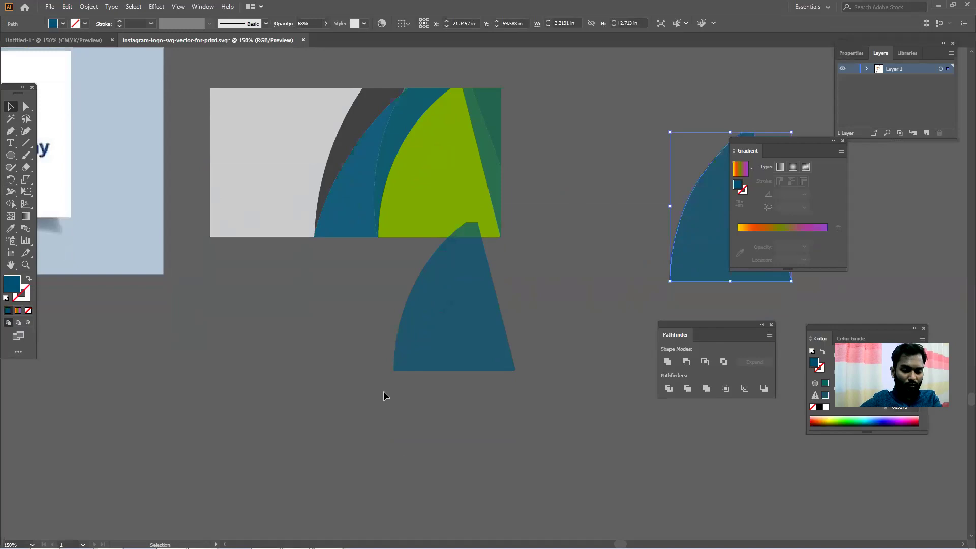
{"action": "scroll", "coordinate": [386, 394], "scroll_direction": "down", "scroll_amount": 5}
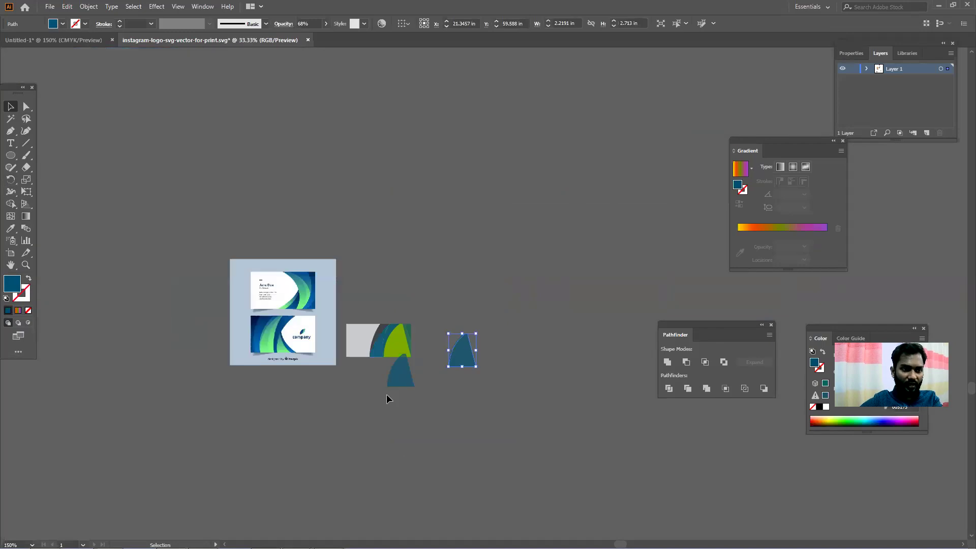
{"action": "left_click", "coordinate": [285, 458]}
Step: Switch to the Facebook group page in Chrome and close both open chat windows
{"action": "left_click", "coordinate": [203, 537]}
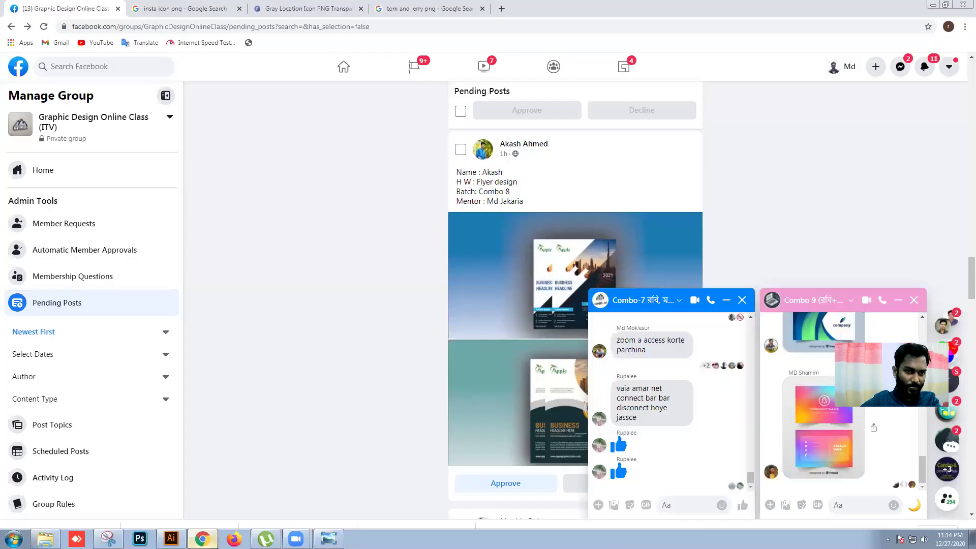
{"action": "left_click", "coordinate": [912, 301]}
{"action": "left_click", "coordinate": [913, 301]}
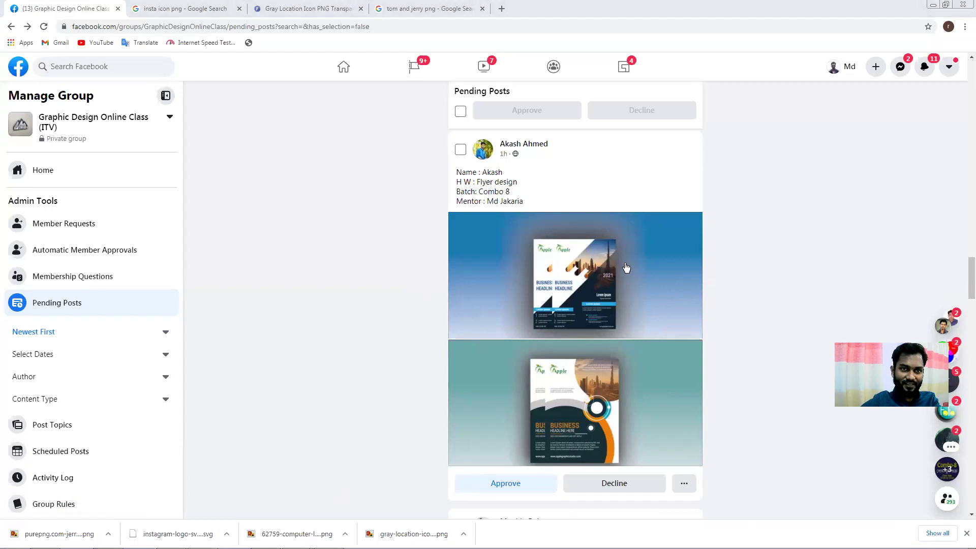
{"action": "left_click", "coordinate": [406, 9]}
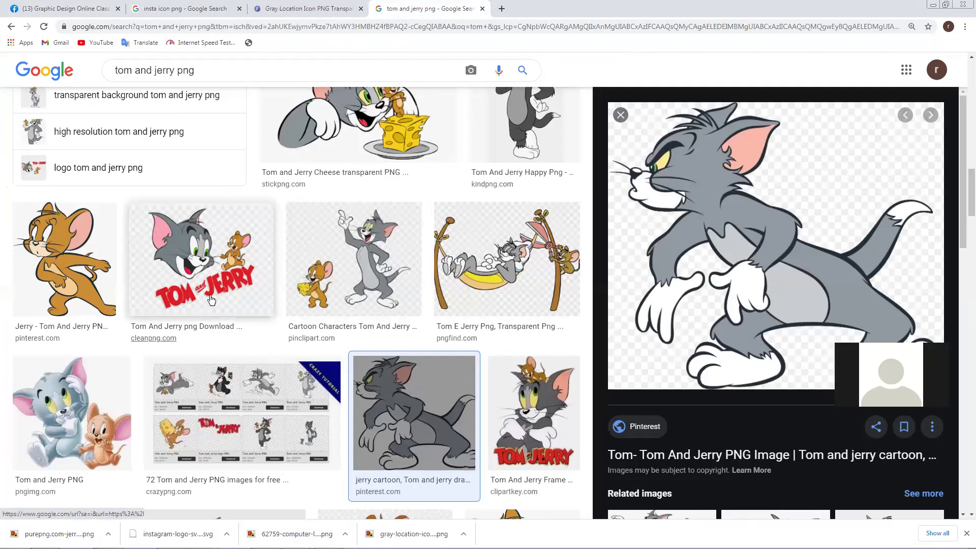
{"action": "left_click", "coordinate": [218, 78]}
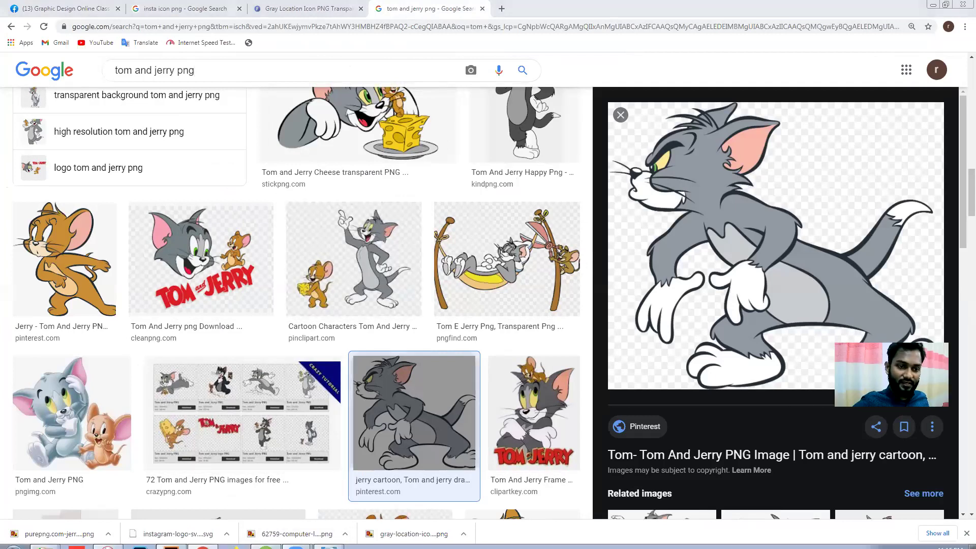
{"action": "key", "text": "alt+Tab"}
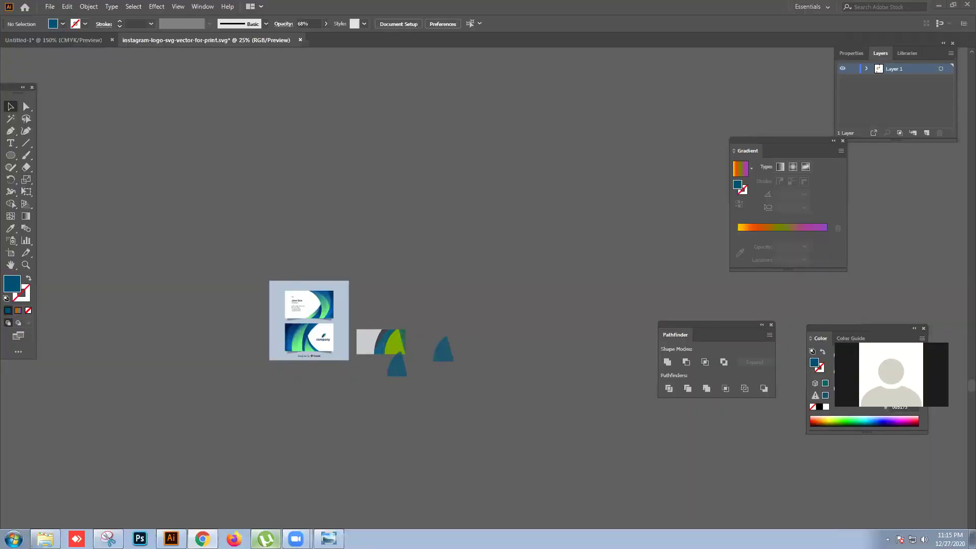
{"action": "left_click", "coordinate": [202, 538]}
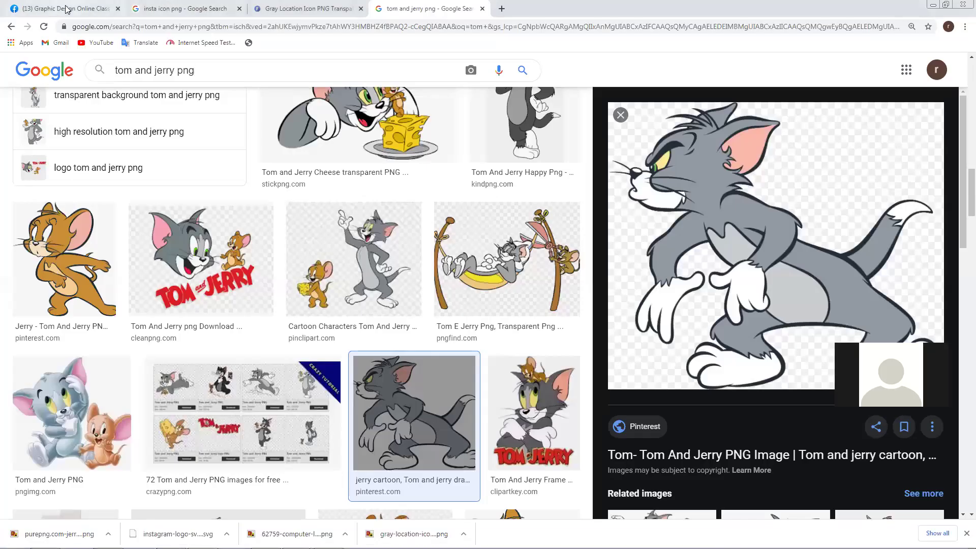
{"action": "key", "text": "ctrl+1"}
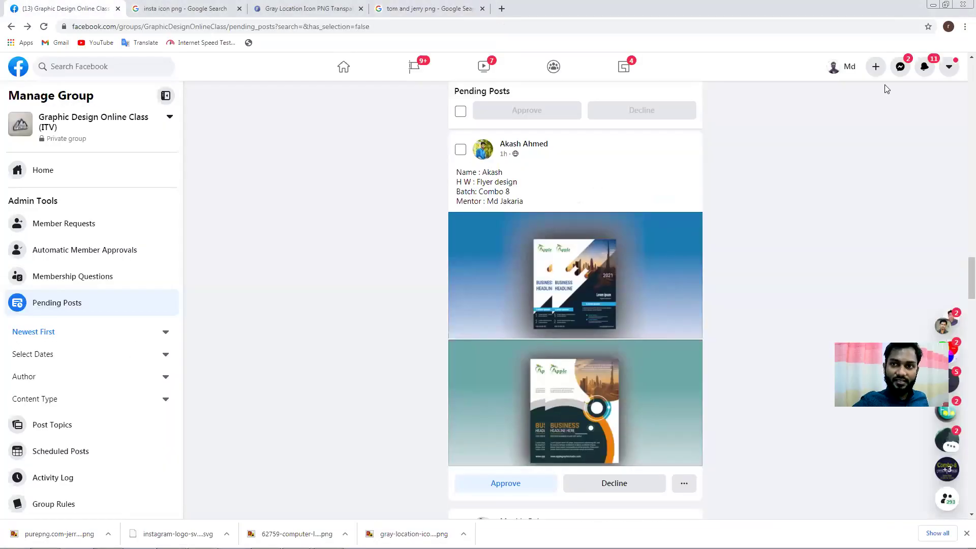
Step: Open the Combo 9 group chat, enlarge the latest colourful gradient business card photo and copy the image
{"action": "left_click", "coordinate": [900, 67]}
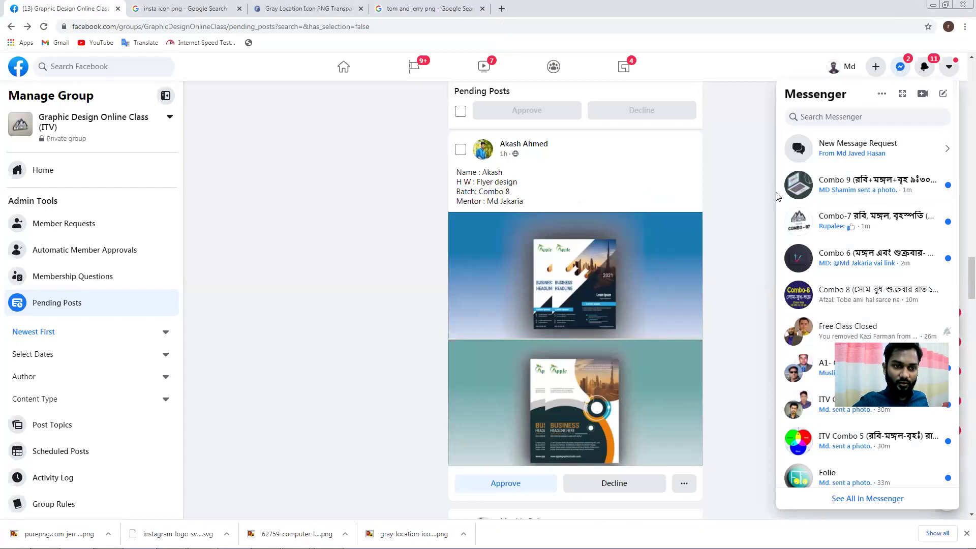
{"action": "left_click", "coordinate": [877, 193]}
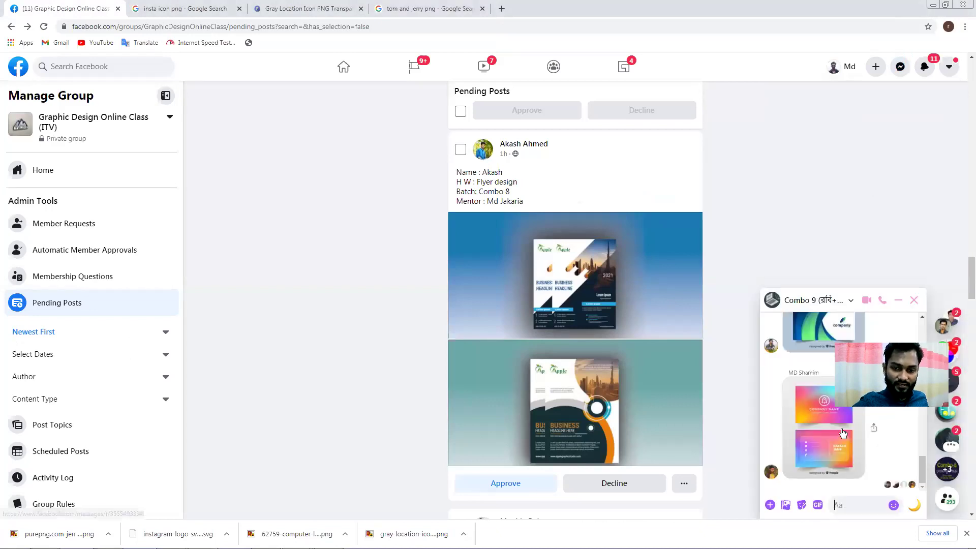
{"action": "left_click", "coordinate": [836, 464]}
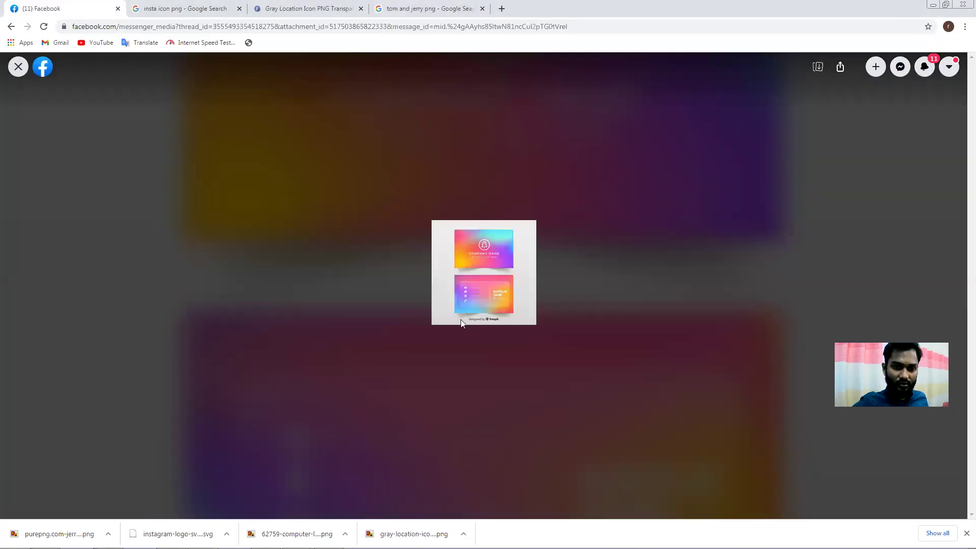
{"action": "right_click", "coordinate": [475, 255]}
{"action": "left_click", "coordinate": [503, 279]}
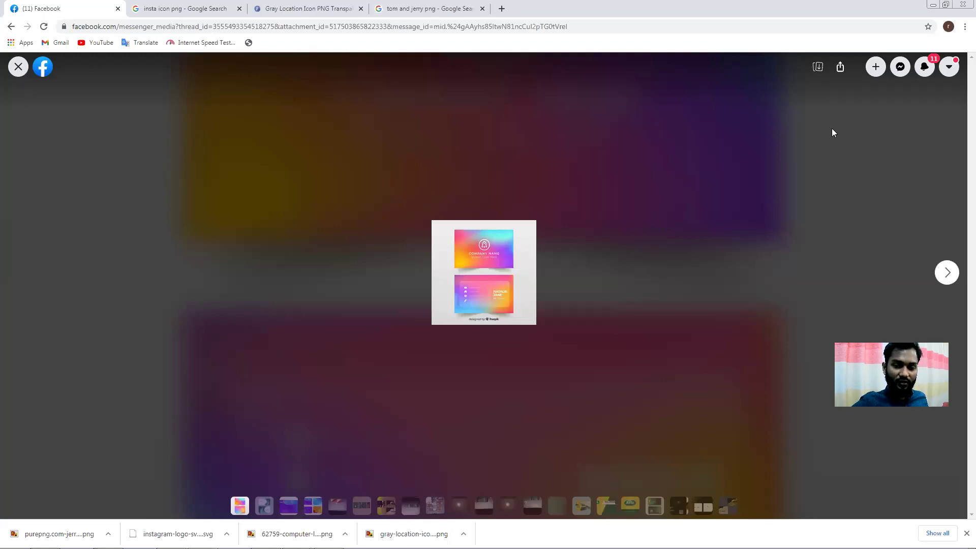
Step: Return to Illustrator, paste the copied business card image into an empty area and place it with free space on its right
{"action": "left_click", "coordinate": [933, 4]}
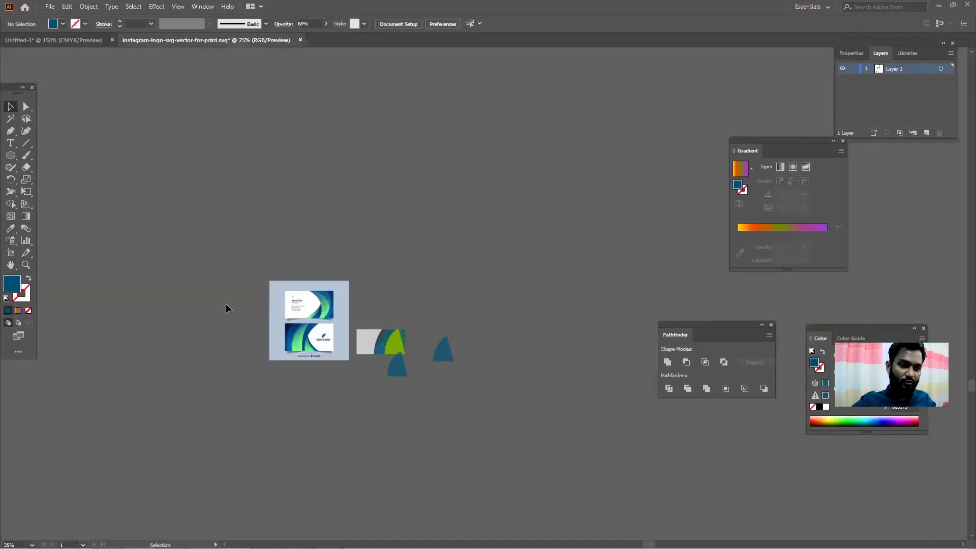
{"action": "scroll", "coordinate": [244, 269], "scroll_direction": "down", "scroll_amount": 3}
{"action": "scroll", "coordinate": [244, 270], "scroll_direction": "left", "scroll_amount": 4}
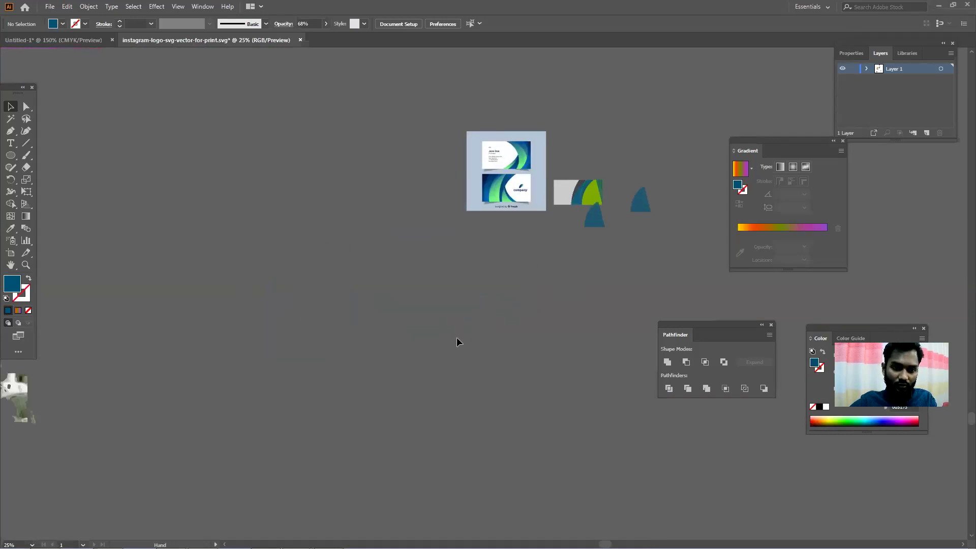
{"action": "scroll", "coordinate": [457, 332], "scroll_direction": "up", "scroll_amount": 1}
{"action": "key", "text": "ctrl+v"}
{"action": "scroll", "coordinate": [468, 306], "scroll_direction": "up", "scroll_amount": 2}
{"action": "left_click_drag", "start_coordinate": [484, 236], "coordinate": [252, 247]}
{"action": "scroll", "coordinate": [403, 268], "scroll_direction": "up", "scroll_amount": 1}
{"action": "scroll", "coordinate": [224, 271], "scroll_direction": "right", "scroll_amount": 4}
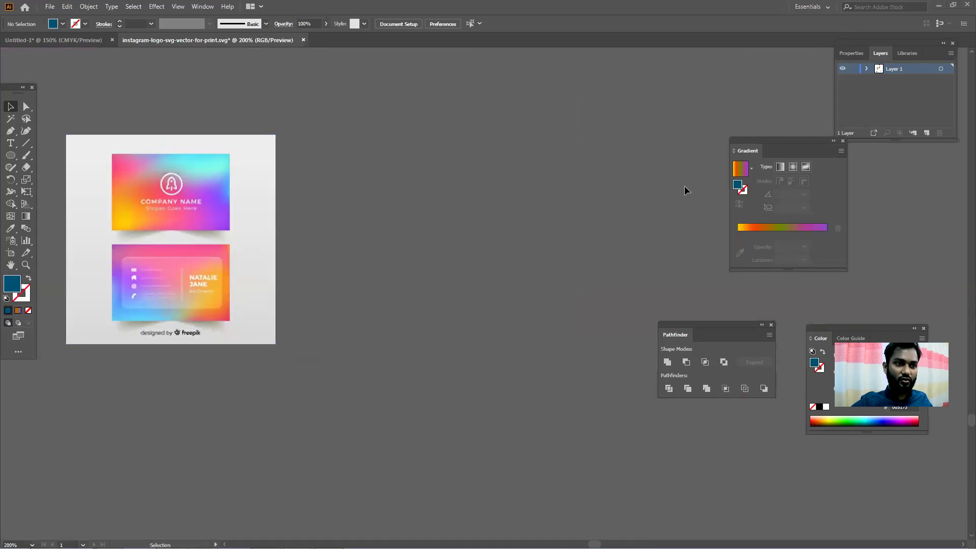
Step: Draw a rectangle about 2.69 by 1.46 in beside the reference and fill it with a yellow-magenta-purple linear gradient
{"action": "left_click_drag", "start_coordinate": [10, 155], "coordinate": [49, 154]}
{"action": "left_click_drag", "start_coordinate": [341, 159], "coordinate": [538, 263]}
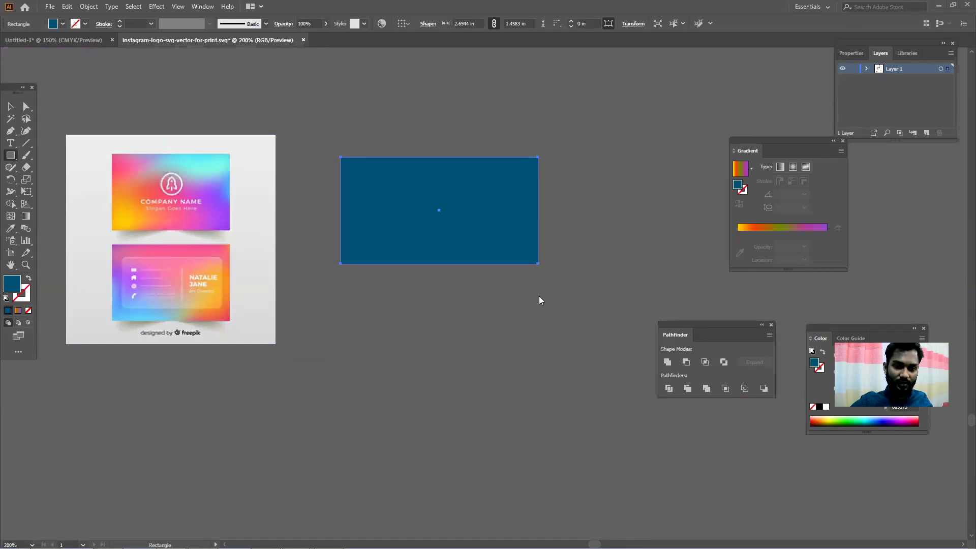
{"action": "left_click", "coordinate": [17, 322]}
{"action": "left_click_drag", "start_coordinate": [780, 246], "coordinate": [761, 268]}
{"action": "left_click", "coordinate": [804, 246]}
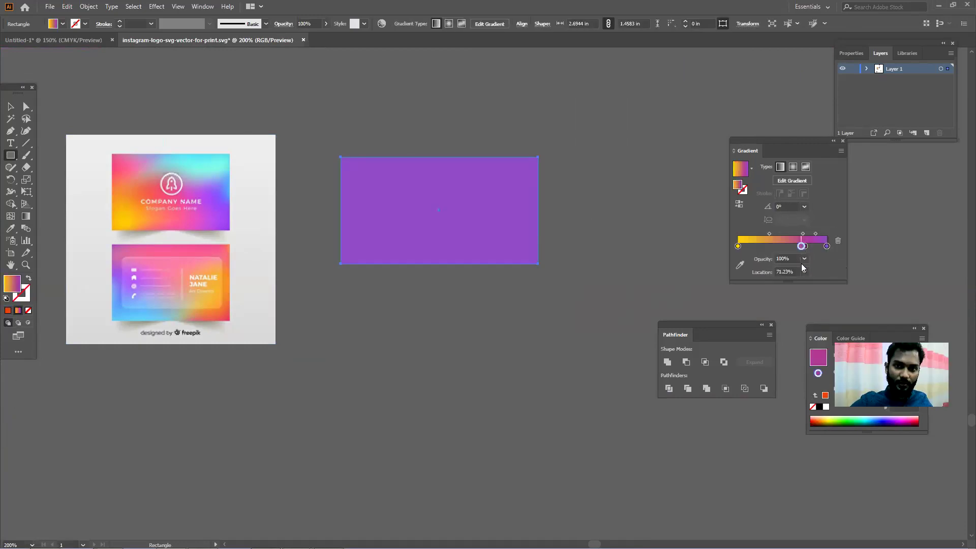
Step: Redraw the linear gradient diagonally across the rectangle at about 15.2° and try the radial type
{"action": "left_click", "coordinate": [26, 216]}
{"action": "left_click_drag", "start_coordinate": [408, 234], "coordinate": [505, 206]}
{"action": "left_click_drag", "start_coordinate": [349, 249], "coordinate": [530, 201]}
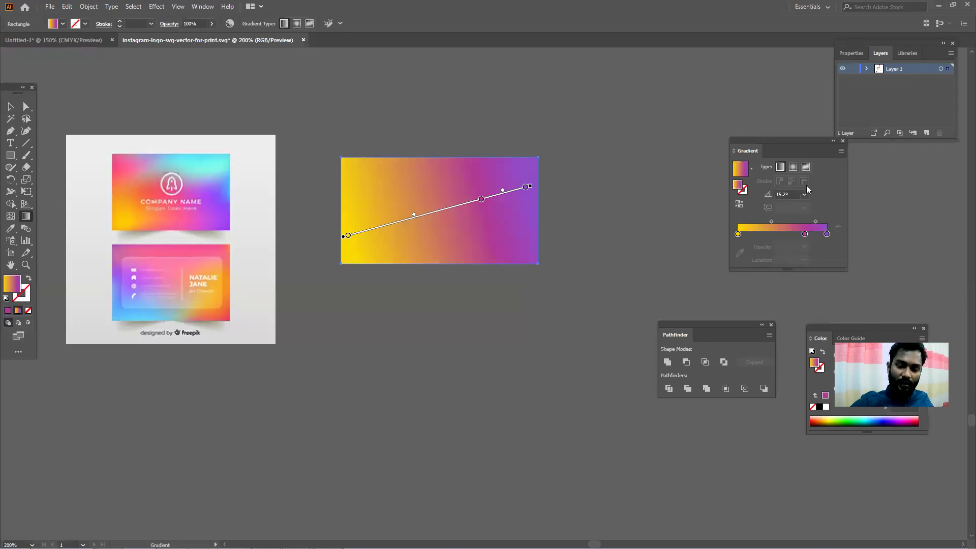
{"action": "left_click", "coordinate": [790, 169]}
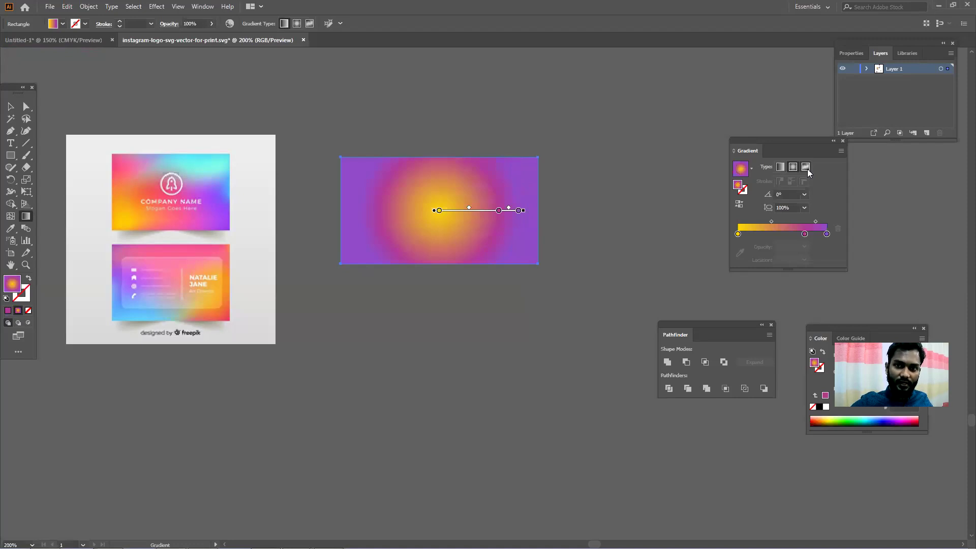
Step: Change the rectangle's fill to a freeform gradient with points and add three colour points inside it, shifting the leftmost one inward
{"action": "left_click", "coordinate": [807, 169]}
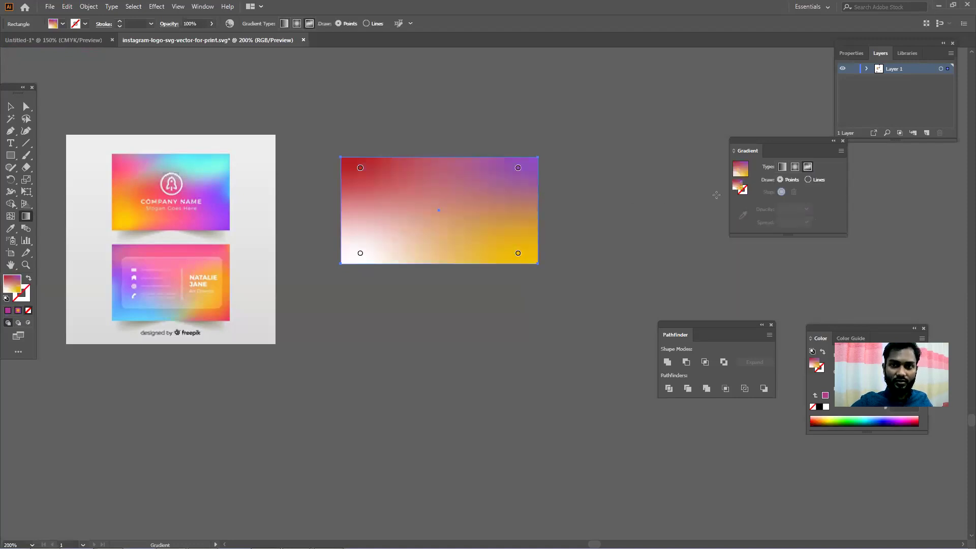
{"action": "left_click", "coordinate": [477, 232]}
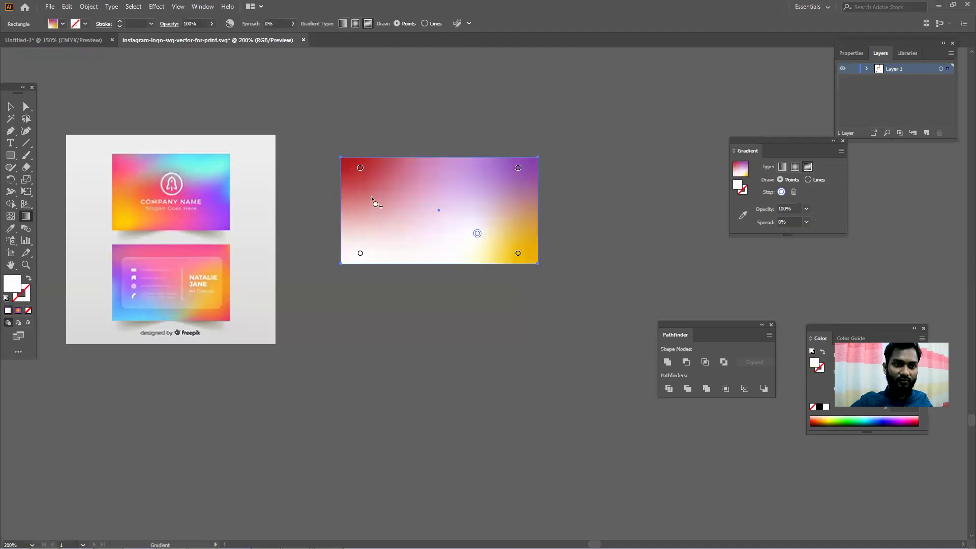
{"action": "left_click", "coordinate": [358, 176]}
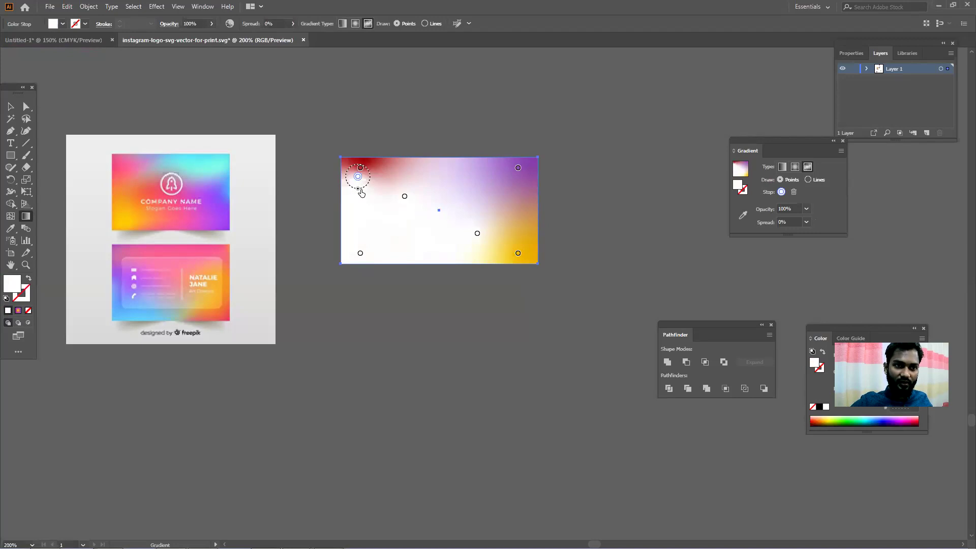
{"action": "left_click_drag", "start_coordinate": [359, 192], "coordinate": [374, 206]}
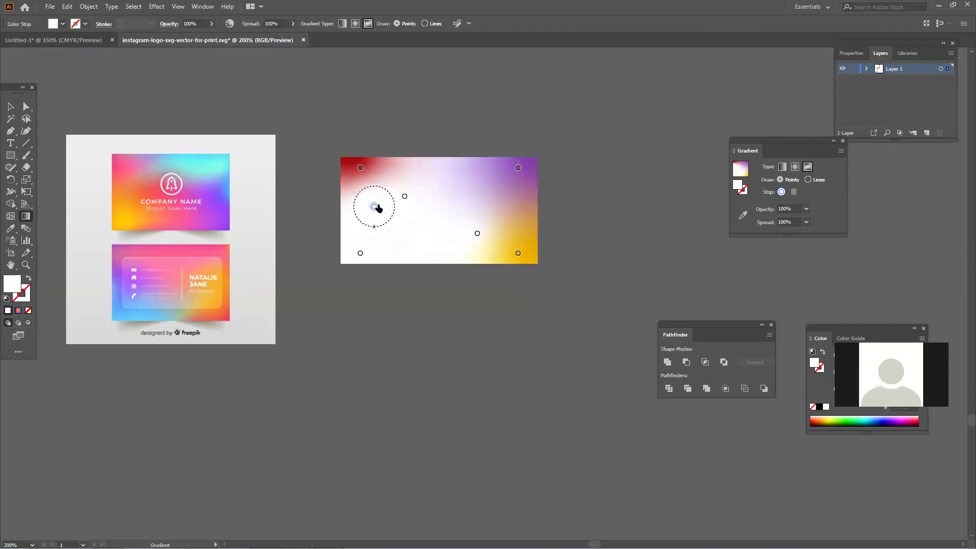
Step: Recolour the upper-left gradient point yellow and the upper-right one light cyan, sampling both colours from the reference's top card
{"action": "double_click", "coordinate": [360, 168]}
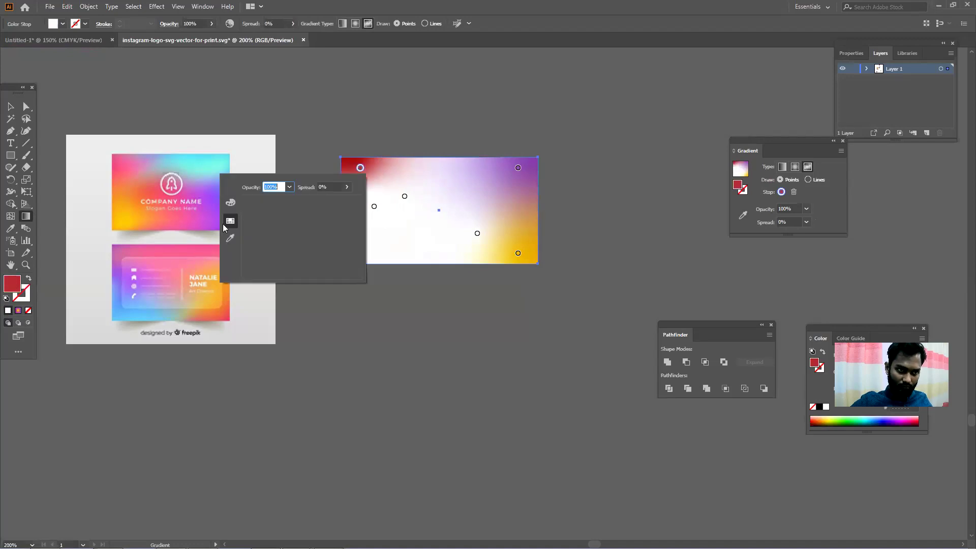
{"action": "left_click", "coordinate": [229, 237]}
{"action": "left_click", "coordinate": [126, 211]}
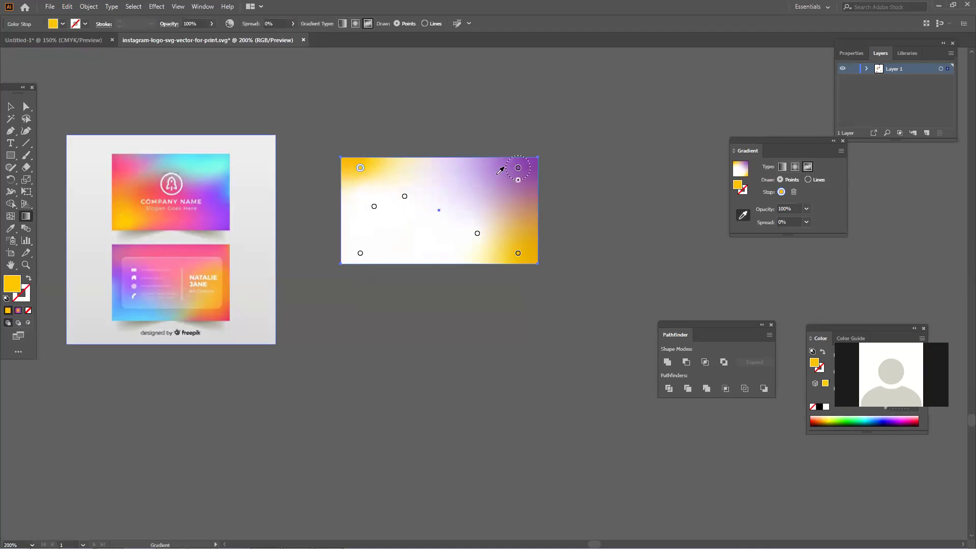
{"action": "left_click", "coordinate": [518, 169]}
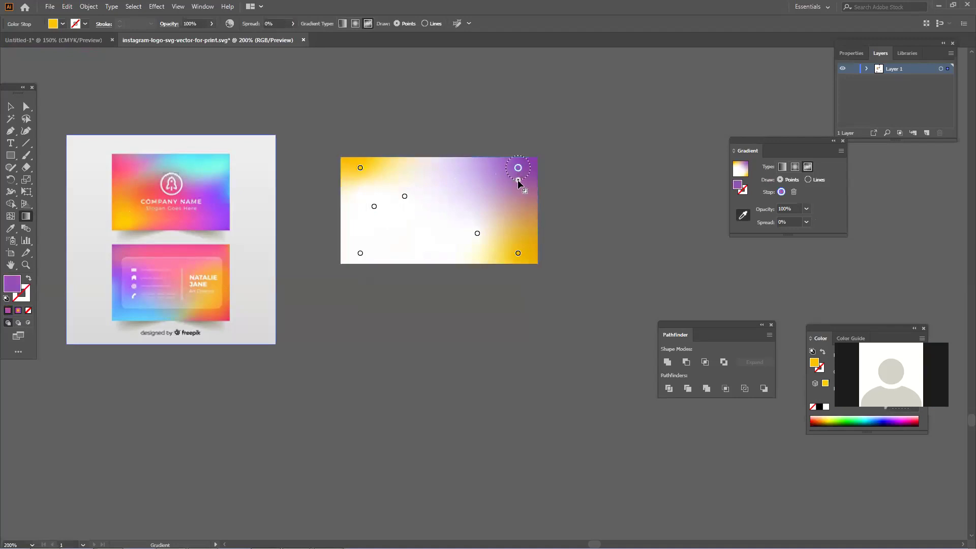
{"action": "left_click", "coordinate": [210, 170]}
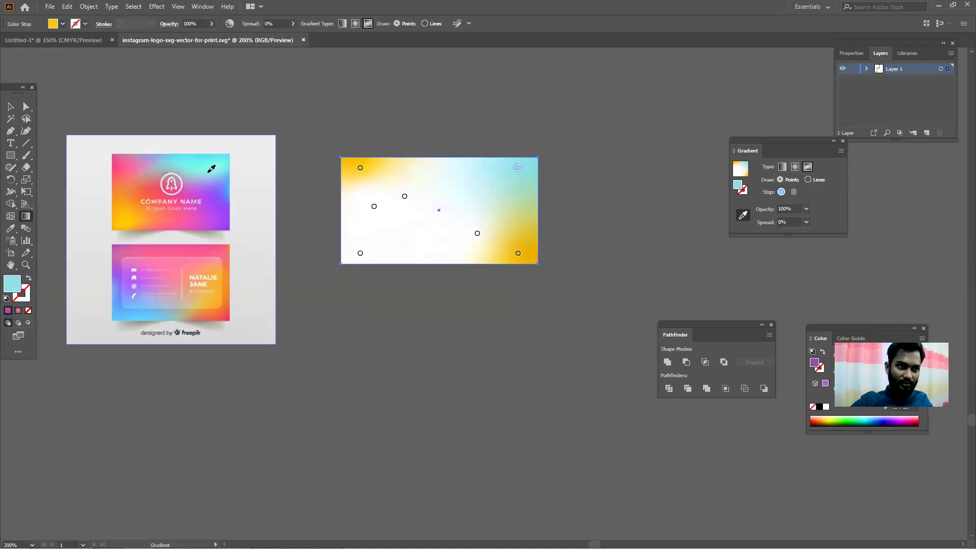
Step: Recolour the lower-right gradient point purple and the lower-left one pink with colours sampled from the reference's top card
{"action": "left_click", "coordinate": [518, 253]}
{"action": "left_click", "coordinate": [207, 165]}
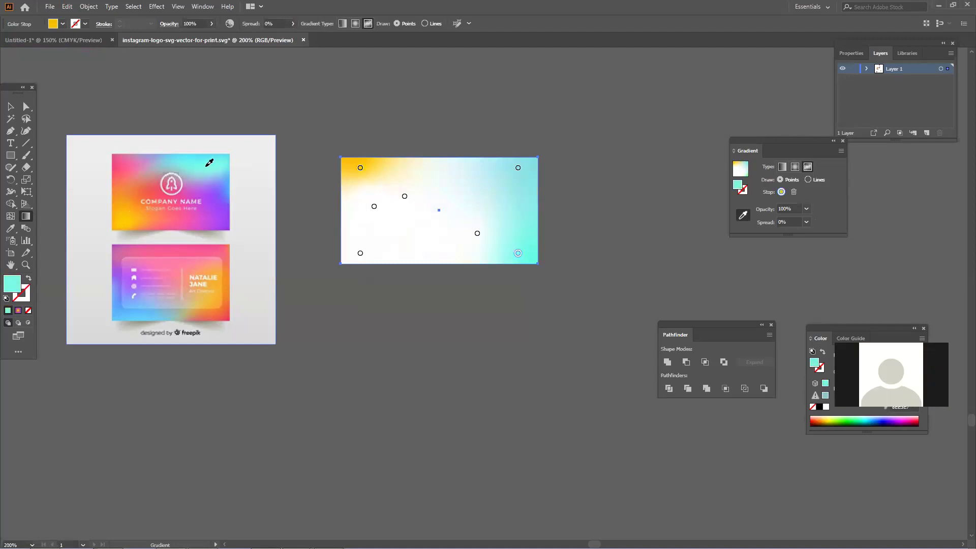
{"action": "left_click", "coordinate": [221, 217]}
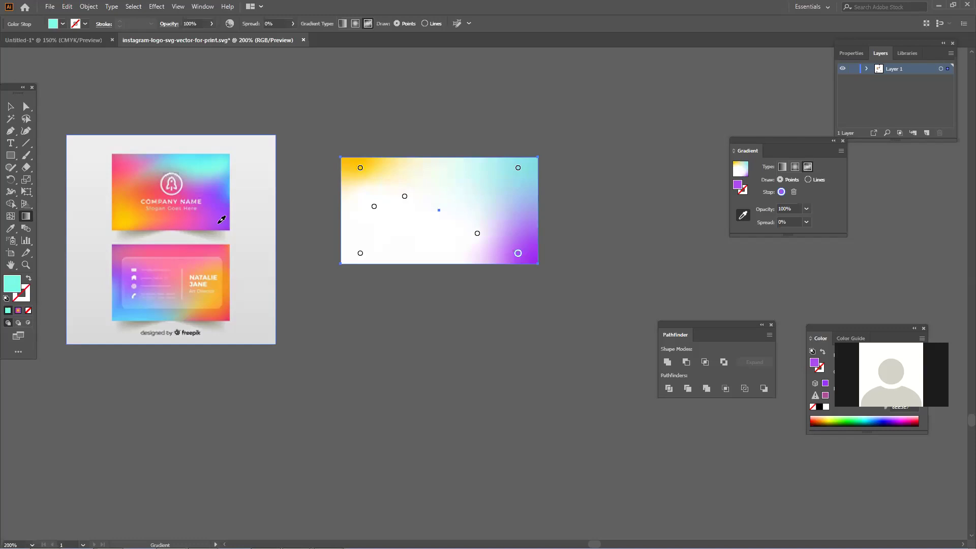
{"action": "left_click", "coordinate": [360, 252]}
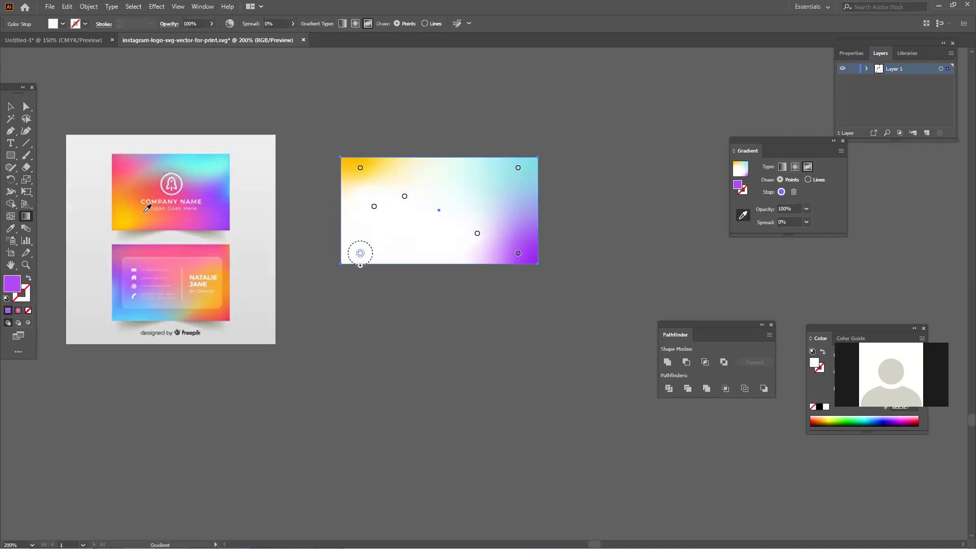
{"action": "left_click", "coordinate": [138, 211]}
{"action": "left_click", "coordinate": [163, 219]}
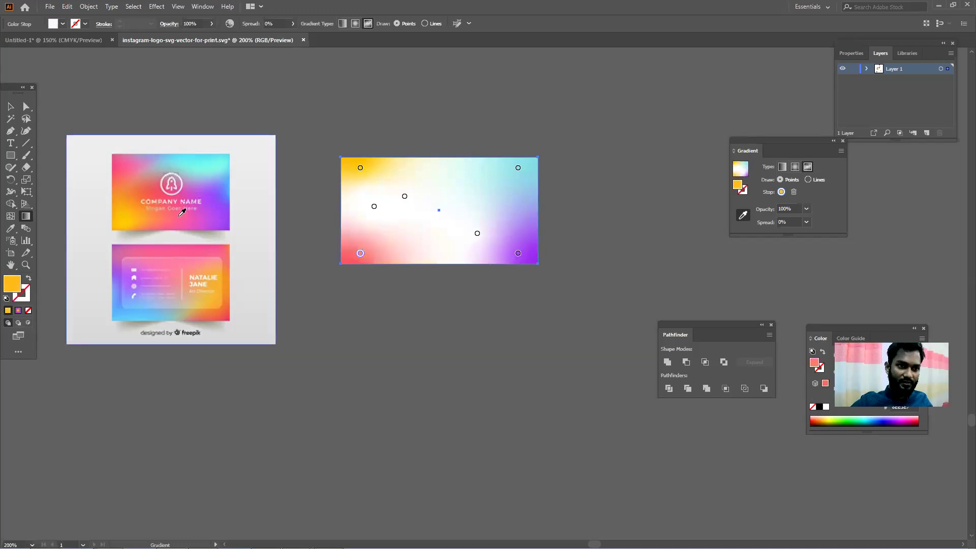
Step: Move the inner lower-right gradient point toward the rectangle's lower centre and recolour it orange-red from the reference
{"action": "left_click", "coordinate": [477, 235]}
{"action": "left_click_drag", "start_coordinate": [477, 235], "coordinate": [428, 227]}
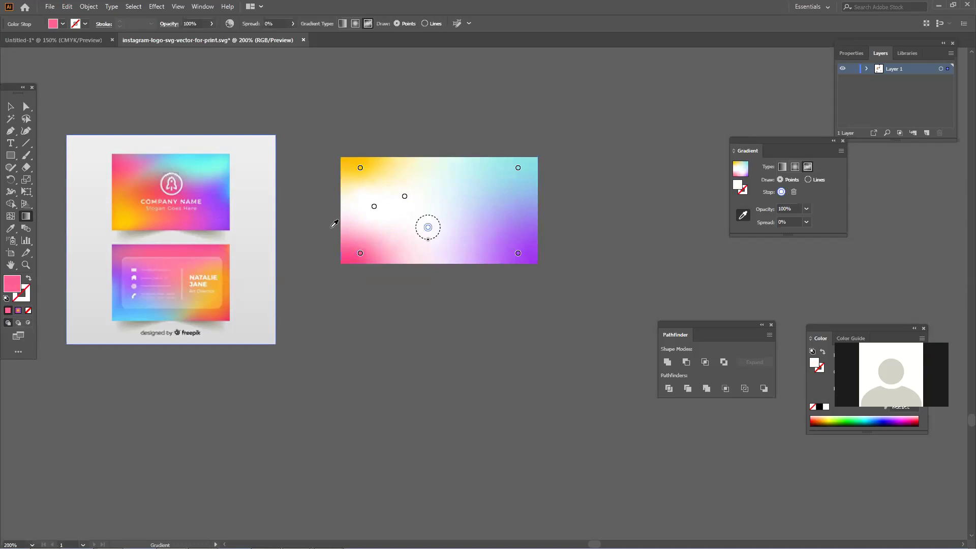
{"action": "left_click", "coordinate": [176, 213]}
{"action": "left_click", "coordinate": [143, 191]}
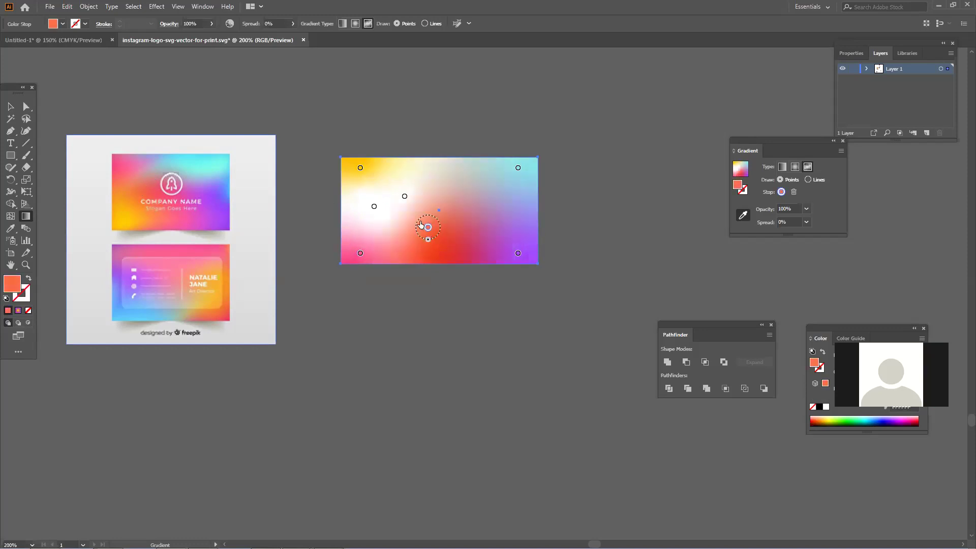
Step: Recolour the upper inner gradient point turquoise from the reference and shift it up and right toward the rectangle's centre
{"action": "left_click", "coordinate": [405, 205]}
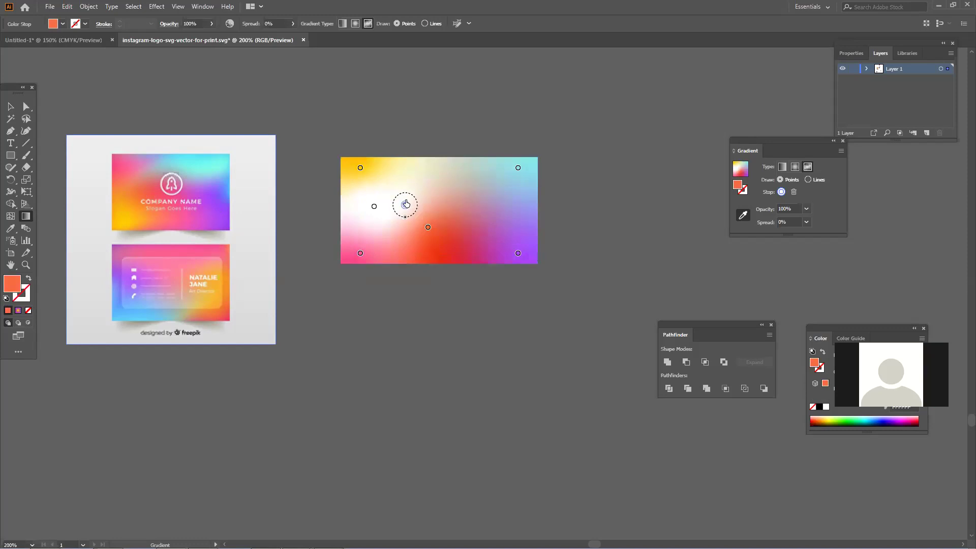
{"action": "left_click", "coordinate": [203, 165]}
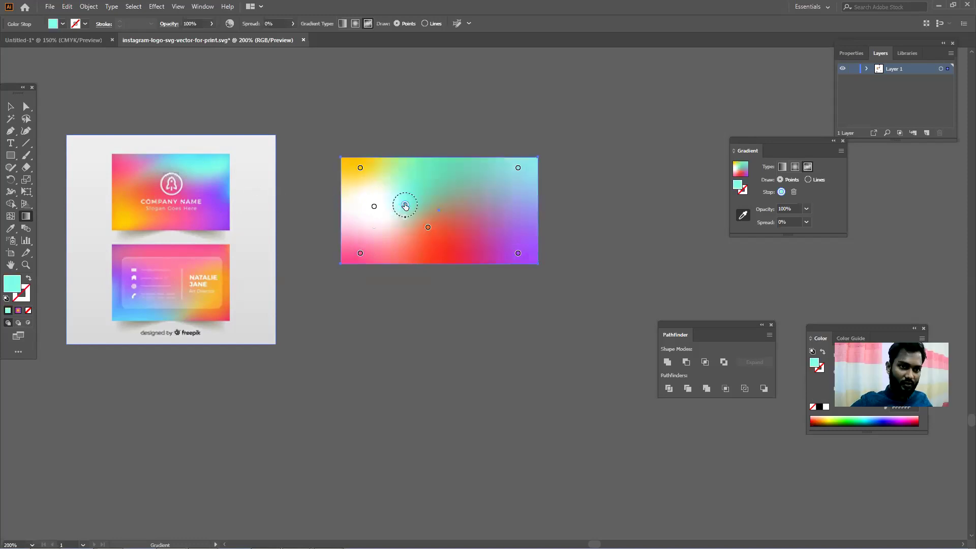
{"action": "left_click_drag", "start_coordinate": [405, 204], "coordinate": [426, 189]}
Step: Recolour the remaining white gradient point on the rectangle's left side salmon pink, sampling shades from the reference's top card
{"action": "left_click", "coordinate": [373, 206]}
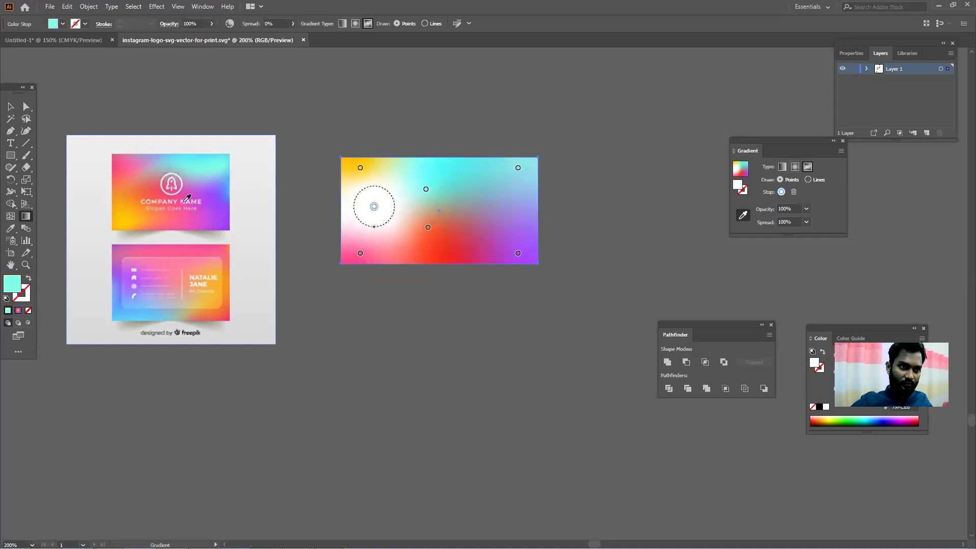
{"action": "left_click", "coordinate": [142, 183]}
{"action": "left_click", "coordinate": [134, 181]}
{"action": "left_click", "coordinate": [161, 186]}
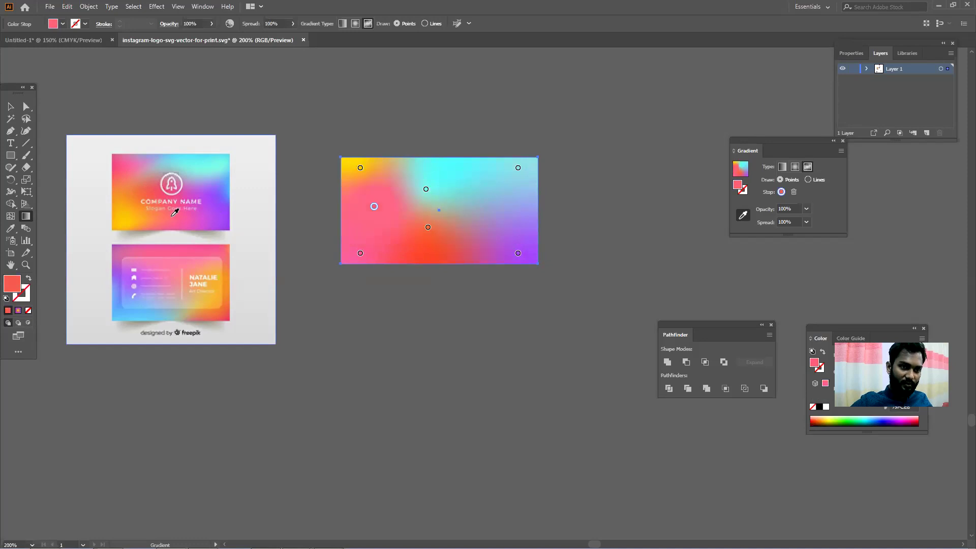
{"action": "left_click", "coordinate": [160, 188]}
{"action": "left_click", "coordinate": [150, 178]}
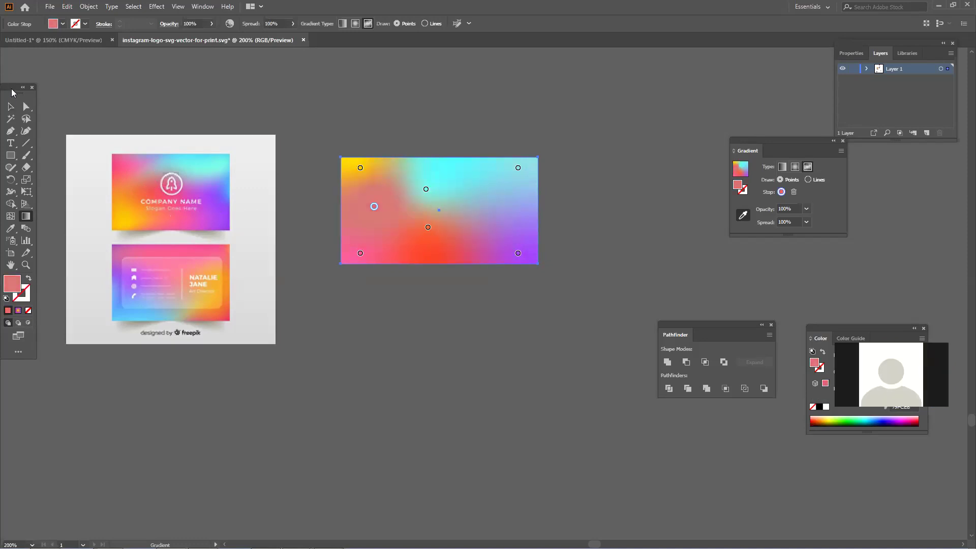
Step: Move the gradient rectangle slightly up and right, and draw a second rectangle about 3.06 × 1.93 in below it
{"action": "left_click", "coordinate": [10, 106]}
{"action": "left_click_drag", "start_coordinate": [506, 237], "coordinate": [516, 217]}
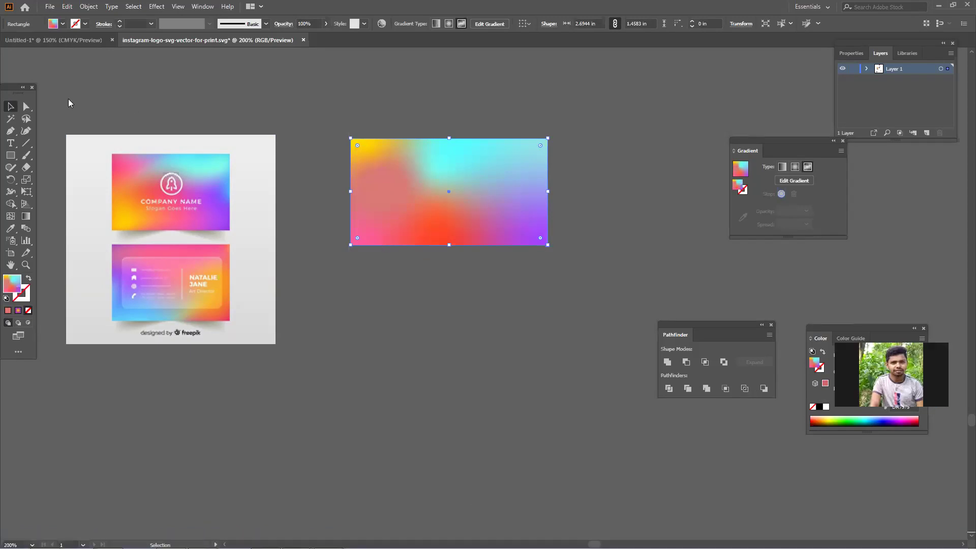
{"action": "left_click", "coordinate": [10, 155]}
{"action": "left_click_drag", "start_coordinate": [404, 279], "coordinate": [628, 420]}
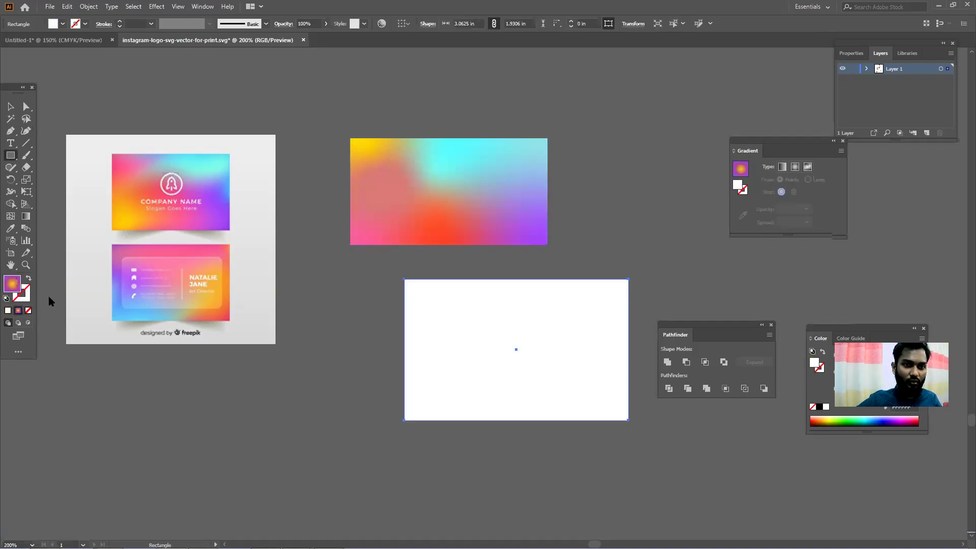
Step: Fill the new rectangle with a gradient, trying the linear and radial types before applying the freeform type
{"action": "left_click", "coordinate": [17, 310]}
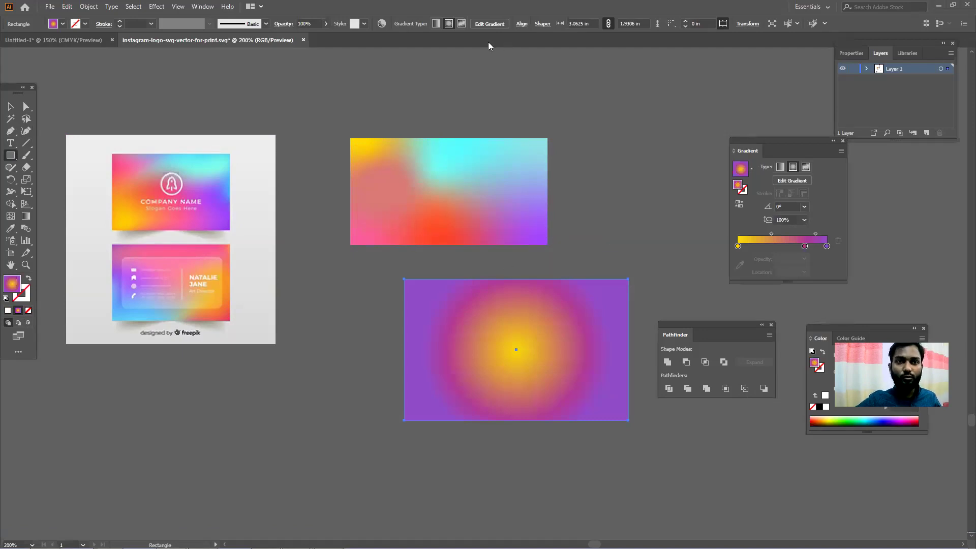
{"action": "left_click", "coordinate": [783, 169]}
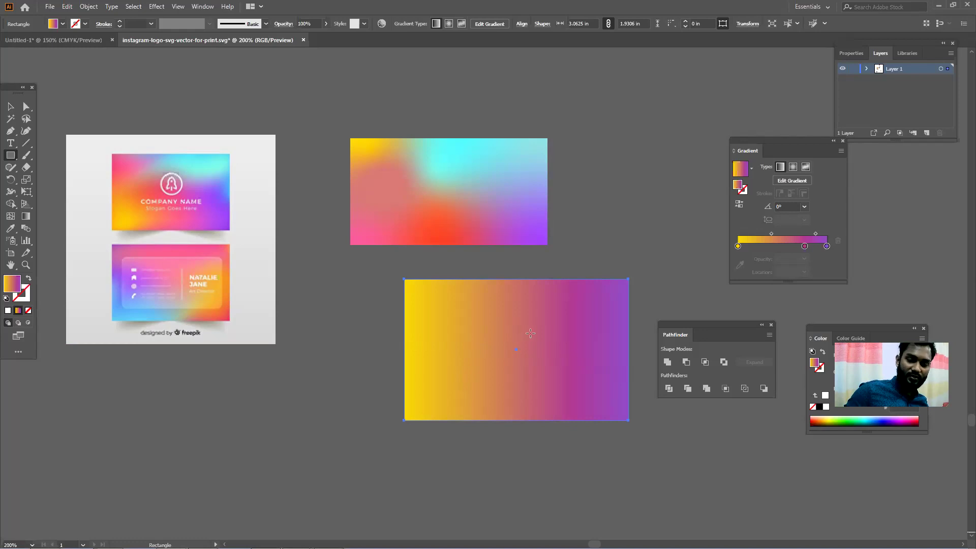
{"action": "left_click", "coordinate": [792, 167]}
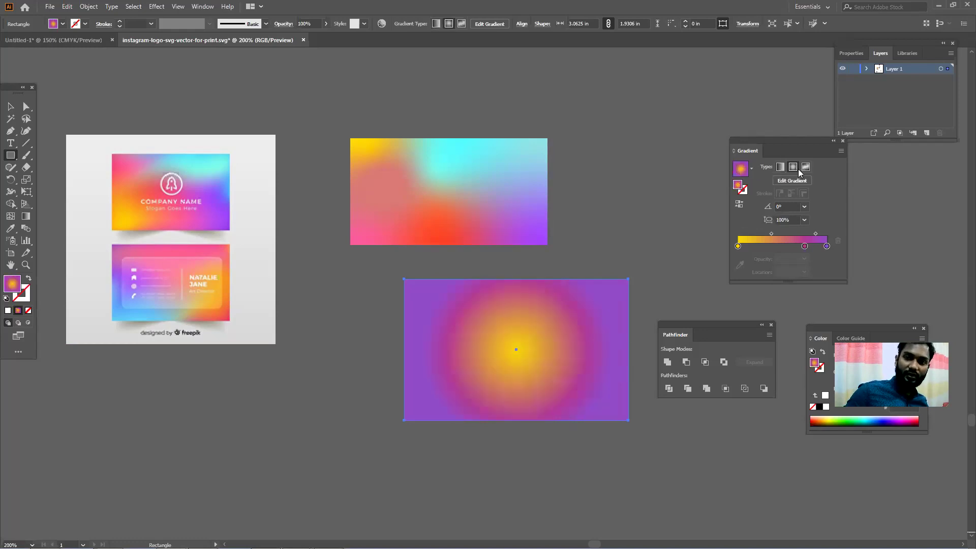
{"action": "left_click", "coordinate": [805, 167]}
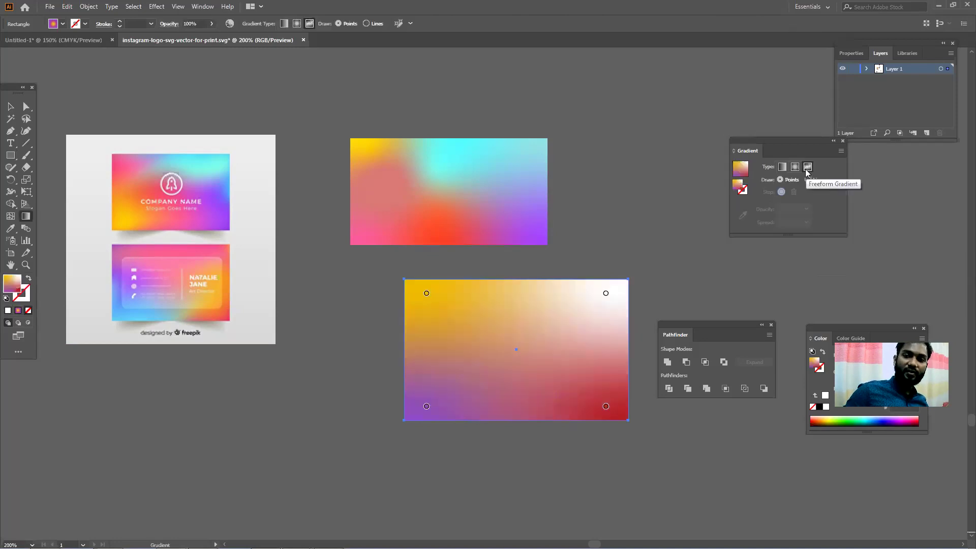
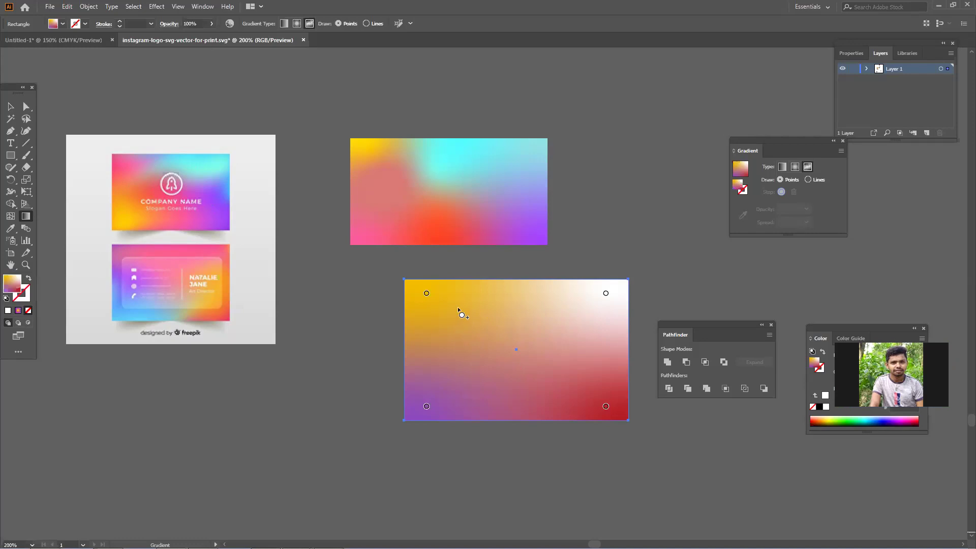
Step: Add six inner freeform gradient points spread around the new rectangle, between its four corner points
{"action": "left_click", "coordinate": [460, 291]}
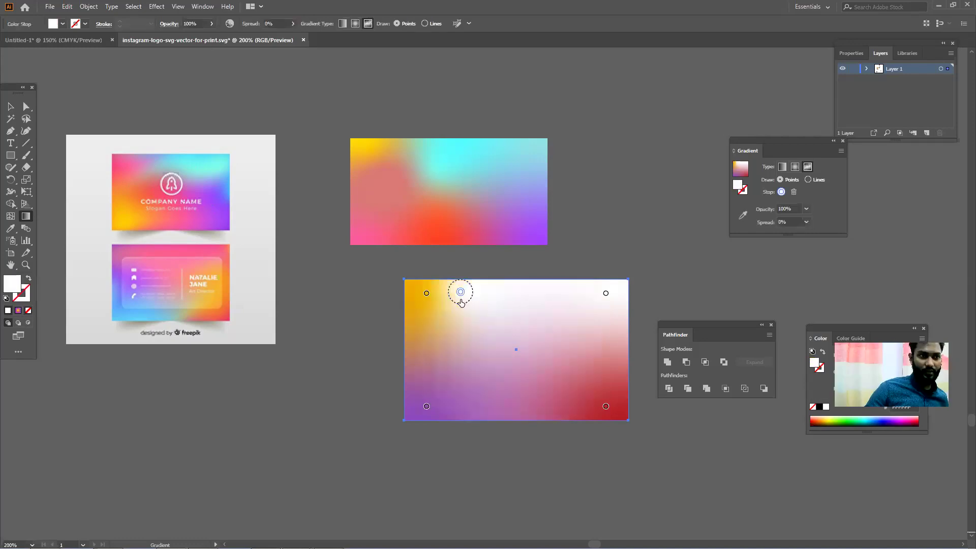
{"action": "left_click", "coordinate": [435, 343]}
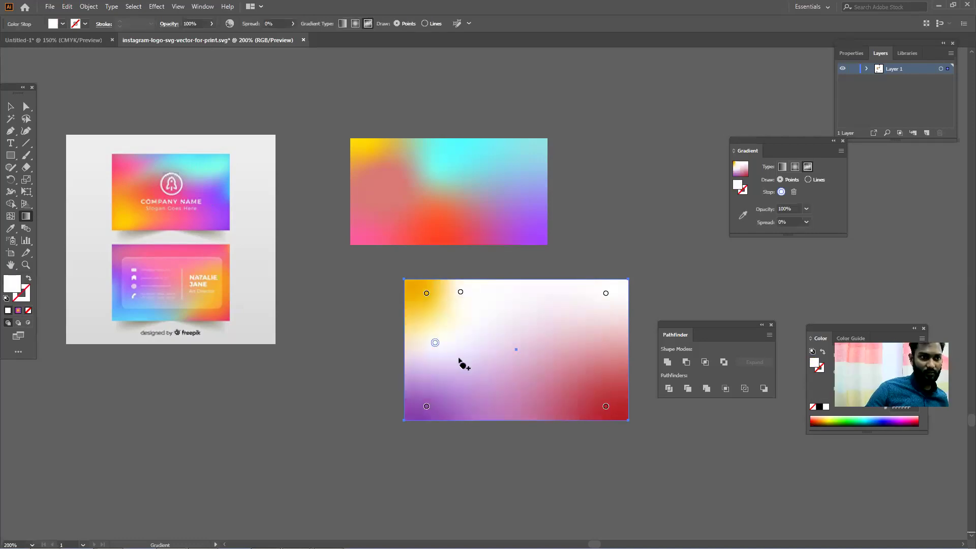
{"action": "left_click", "coordinate": [492, 385]}
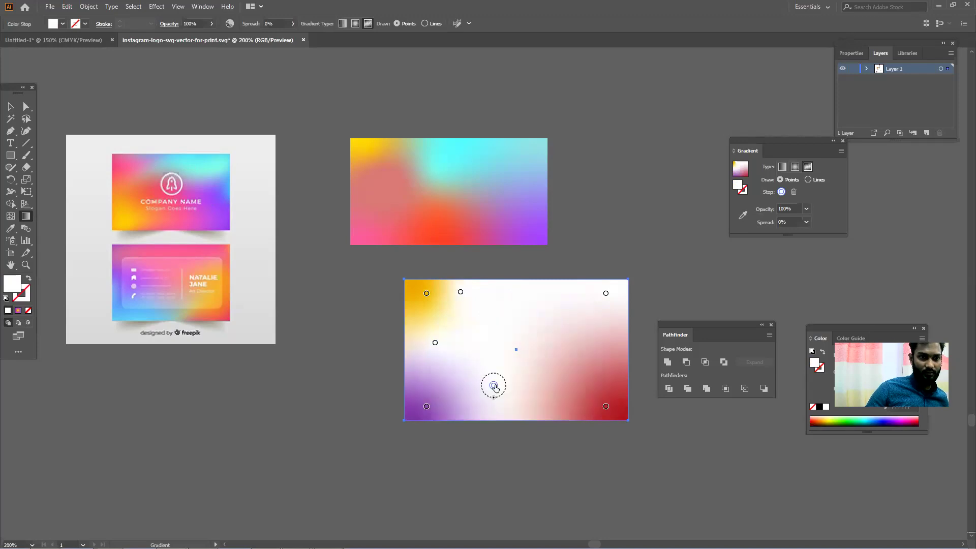
{"action": "left_click", "coordinate": [576, 382]}
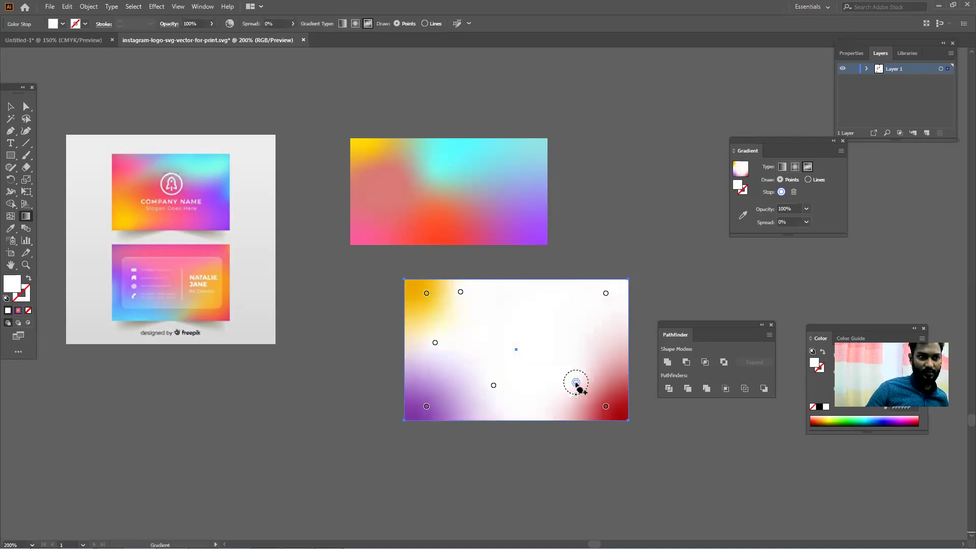
{"action": "left_click", "coordinate": [571, 317]}
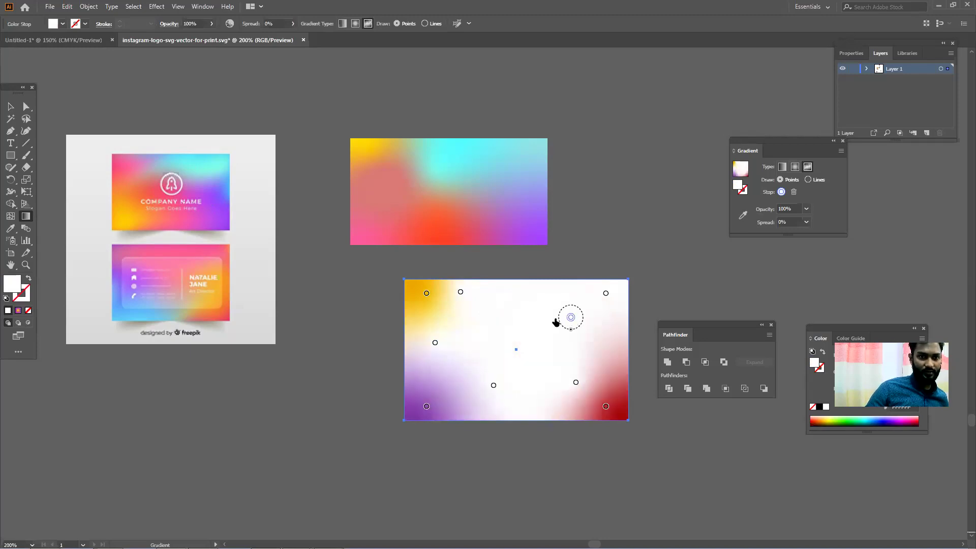
{"action": "left_click", "coordinate": [524, 304]}
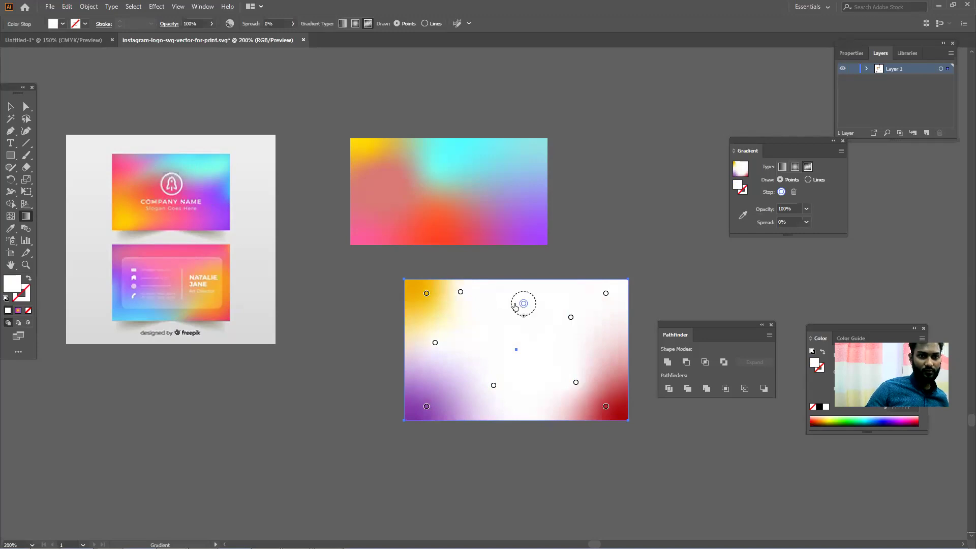
Step: Recolour the upper-left corner gradient point pink-red and the point beside it lavender, sampling from the reference's top card
{"action": "left_click", "coordinate": [426, 293]}
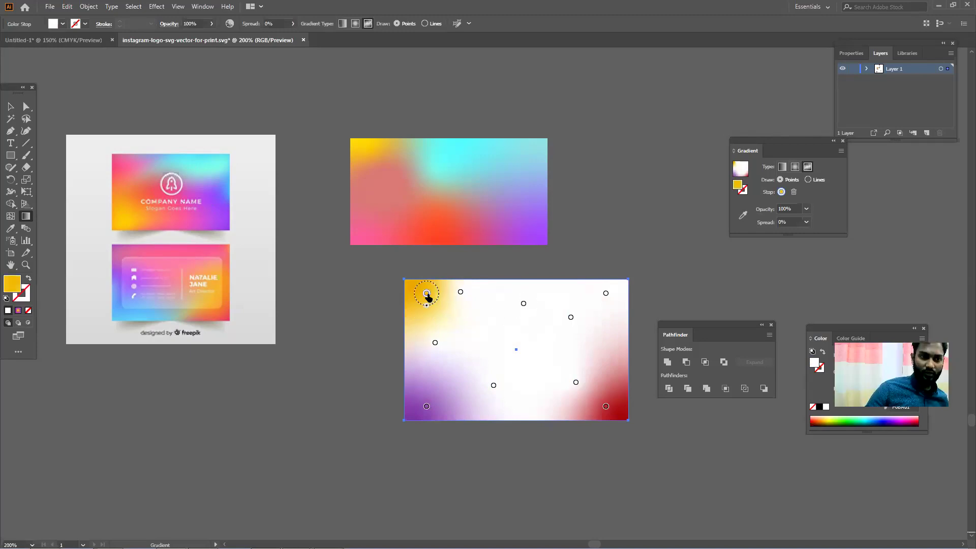
{"action": "left_click", "coordinate": [742, 213]}
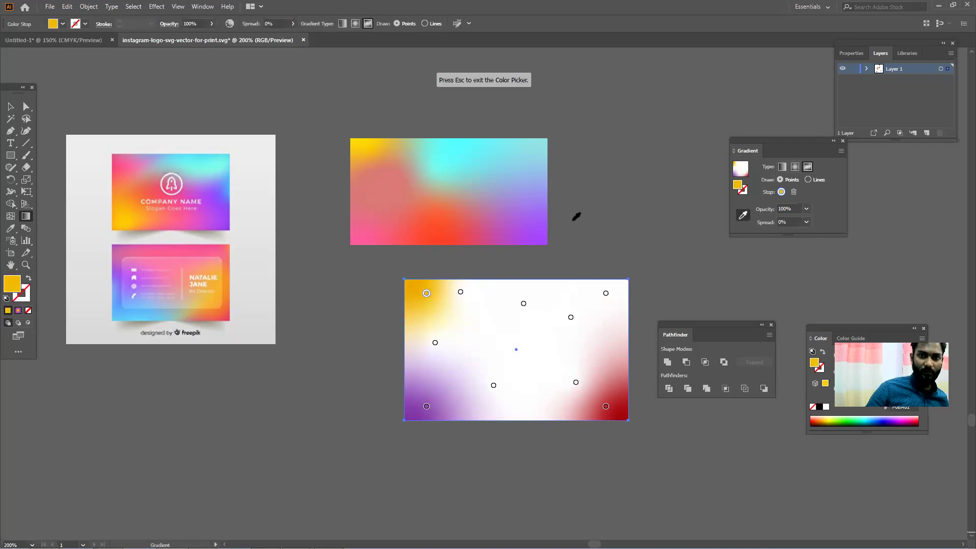
{"action": "left_click", "coordinate": [125, 163]}
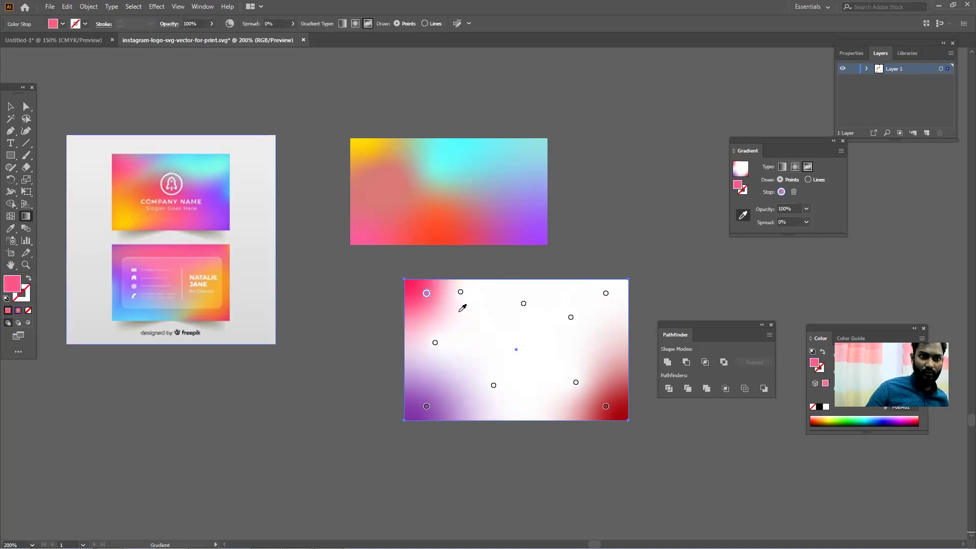
{"action": "left_click", "coordinate": [461, 291]}
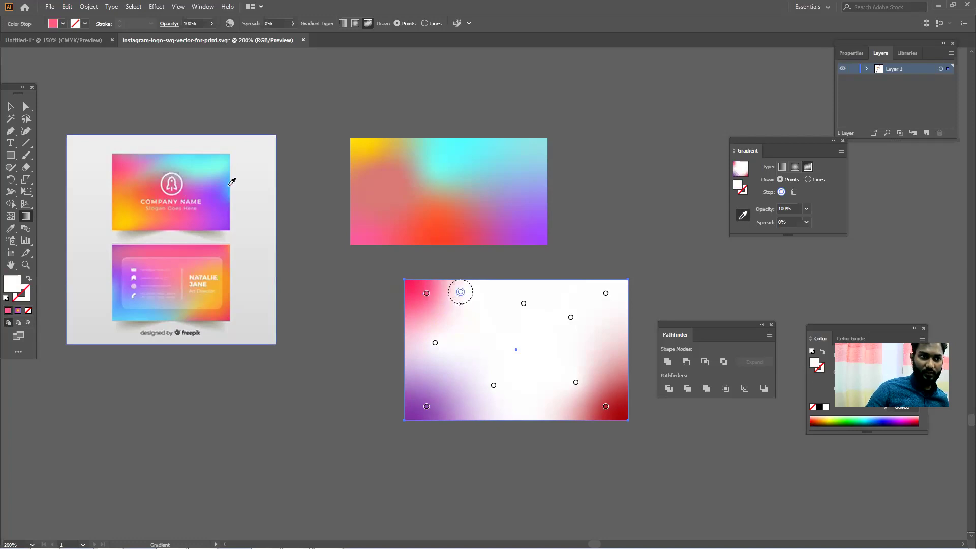
{"action": "left_click", "coordinate": [161, 155]}
{"action": "left_click", "coordinate": [152, 155]}
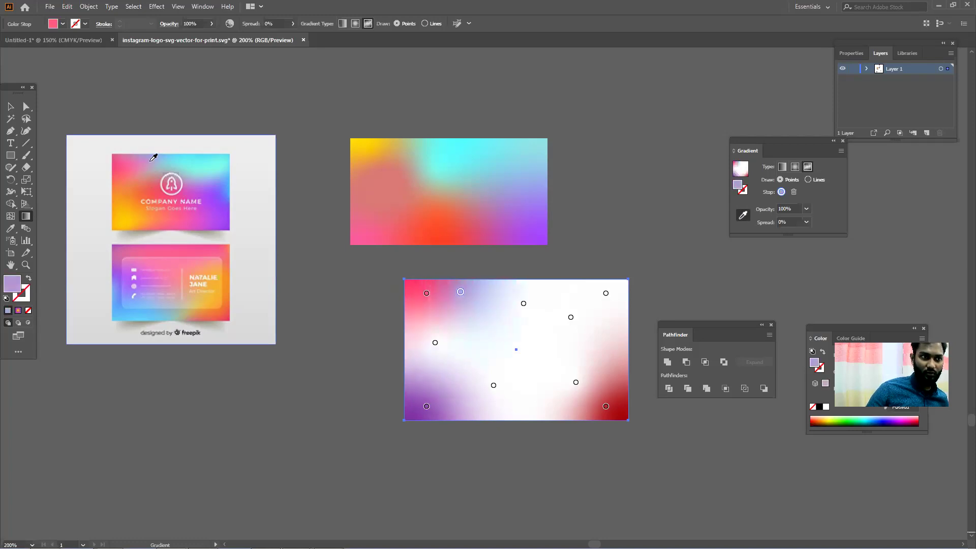
Step: Recolour the upper-centre and upper-right corner gradient points turquoise and the inner upper-right one violet-blue from the reference's top card
{"action": "left_click", "coordinate": [524, 304]}
{"action": "left_click", "coordinate": [181, 156]}
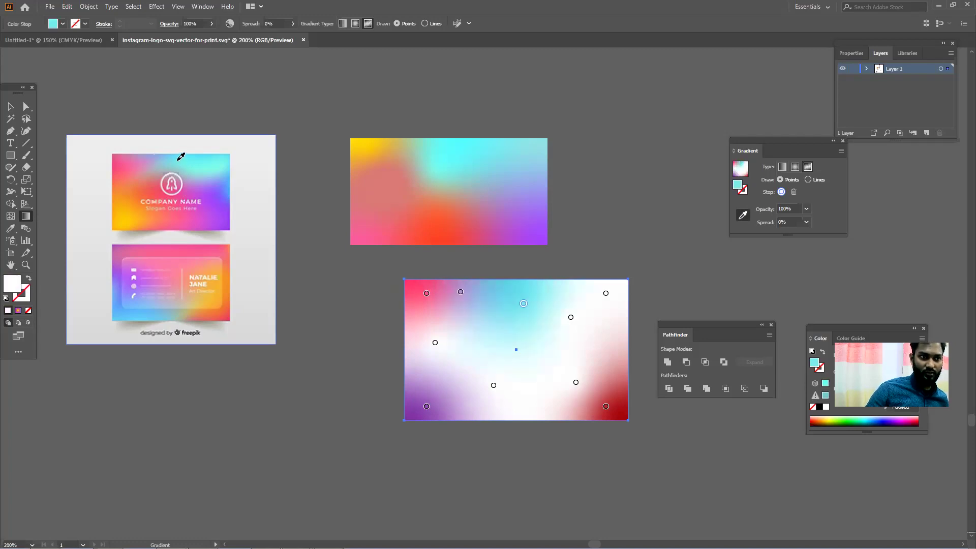
{"action": "left_click", "coordinate": [605, 294]}
{"action": "left_click", "coordinate": [229, 162]}
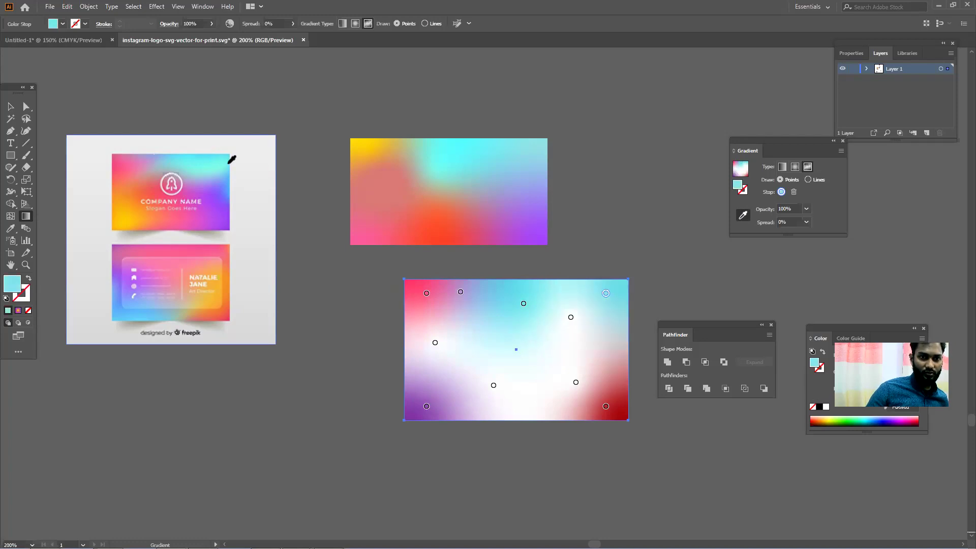
{"action": "left_click", "coordinate": [570, 317]}
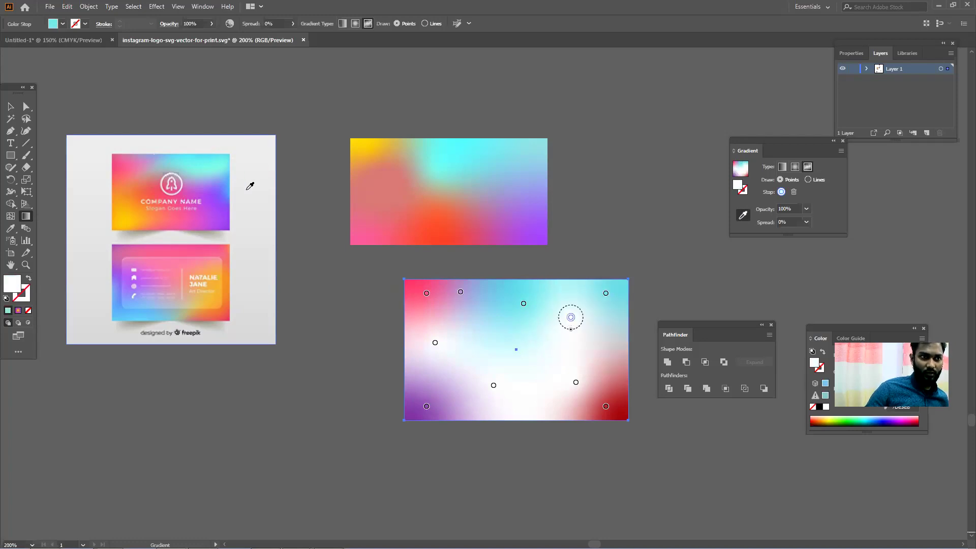
{"action": "left_click", "coordinate": [216, 182]}
Step: Recolour the lower-right corner gradient point purple and the inner lower-right one pink with colours sampled from the reference's top card
{"action": "left_click", "coordinate": [575, 382]}
{"action": "left_click", "coordinate": [606, 406]}
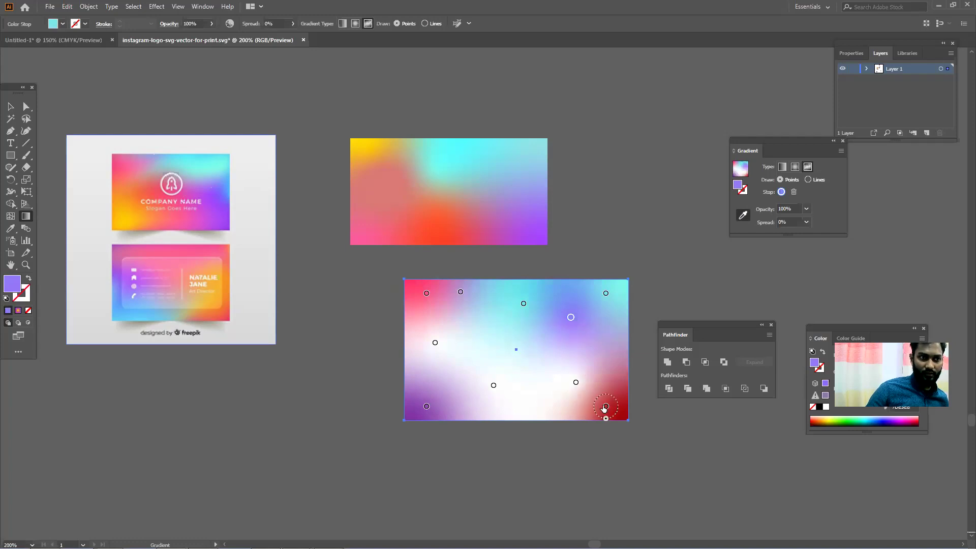
{"action": "left_click", "coordinate": [227, 207]}
{"action": "left_click", "coordinate": [576, 382]}
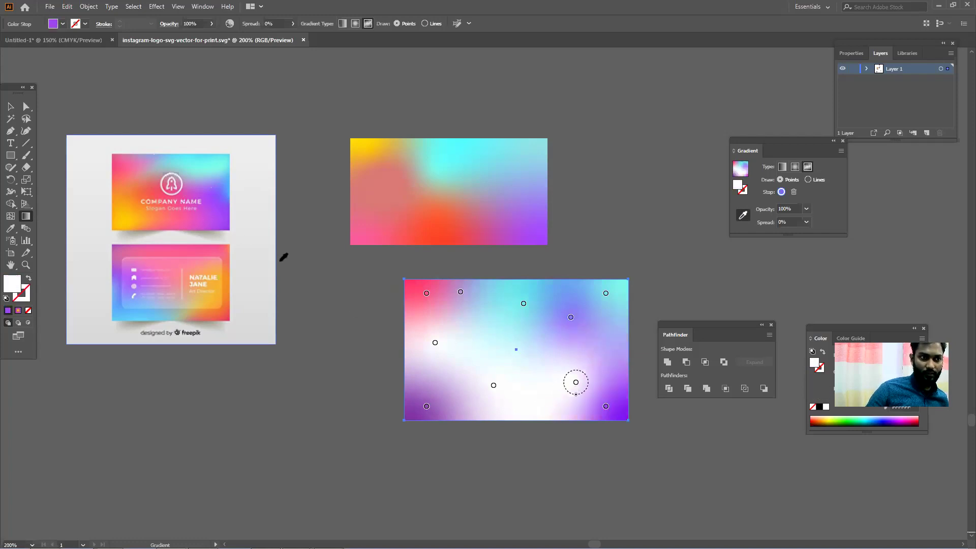
{"action": "left_click", "coordinate": [193, 217]}
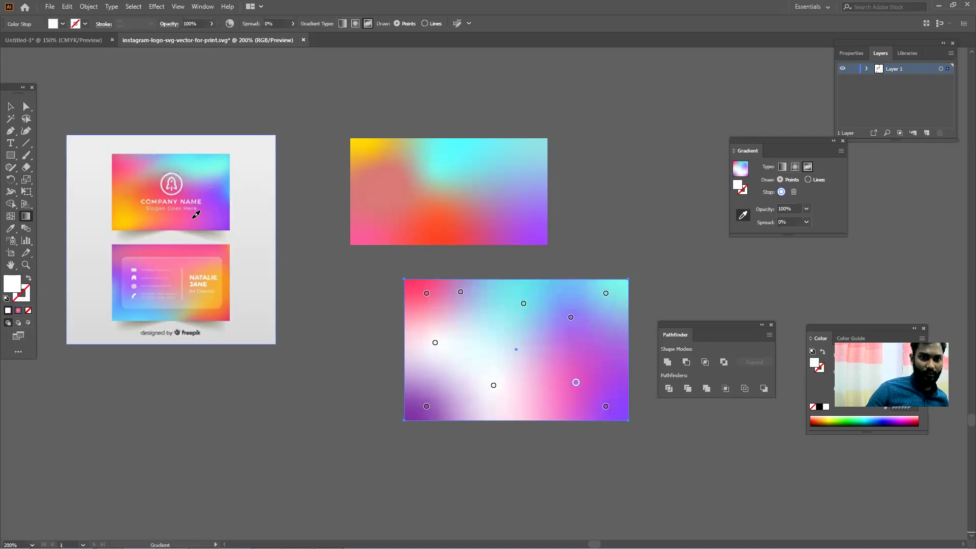
Step: Recolour the inner lower-left gradient point coral and the lower-left corner one yellow from the reference's top card
{"action": "left_click", "coordinate": [493, 385]}
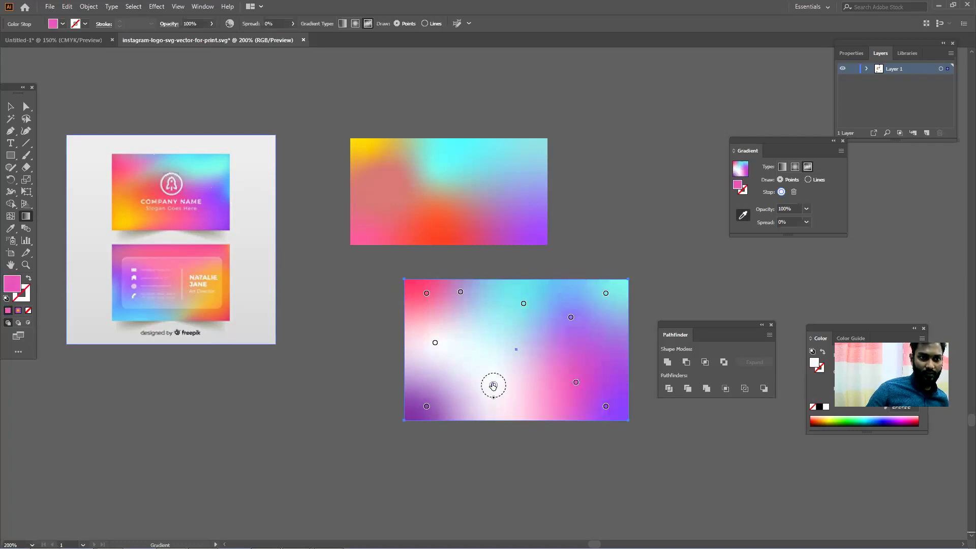
{"action": "left_click", "coordinate": [162, 216]}
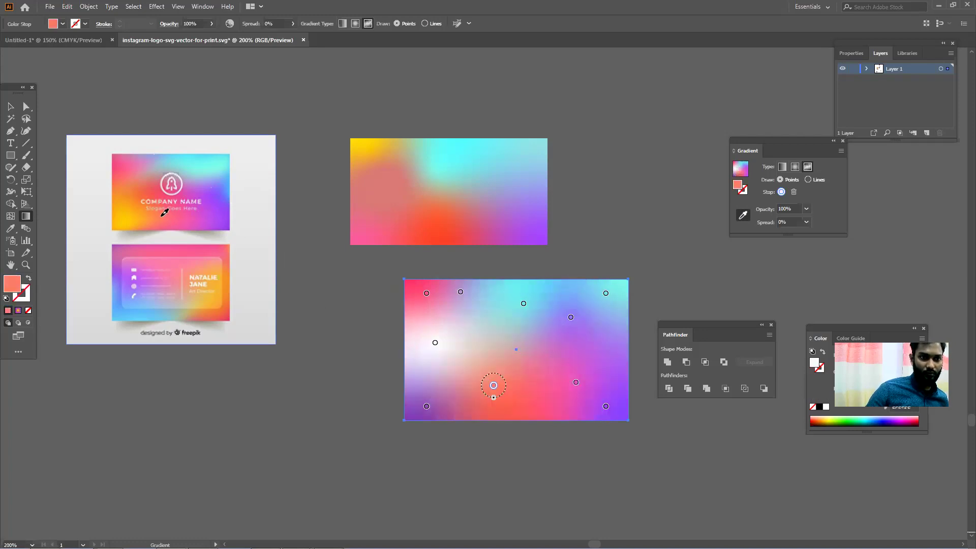
{"action": "left_click", "coordinate": [427, 406]}
{"action": "left_click", "coordinate": [129, 208]}
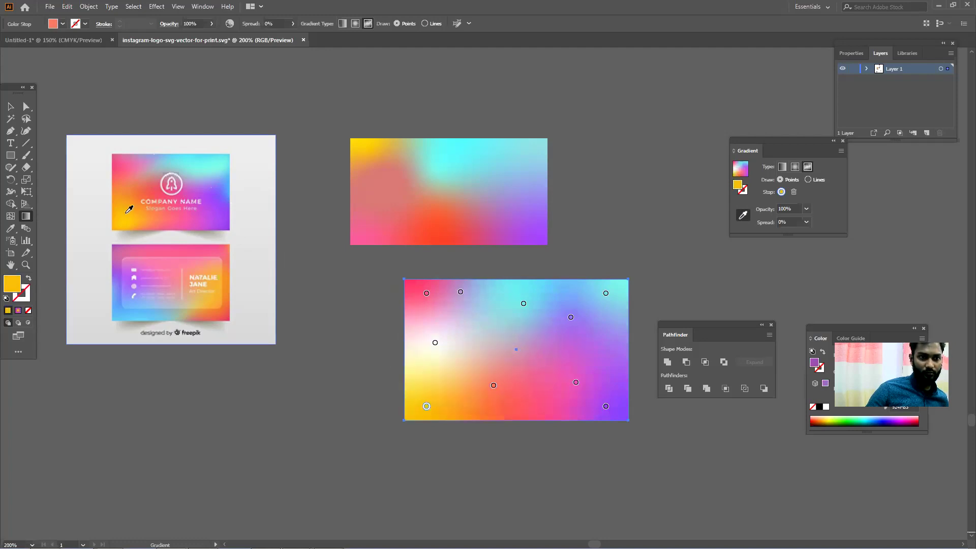
Step: Recolour the remaining white gradient point on the rectangle's left side orange, sampling shades from the reference's top card
{"action": "left_click", "coordinate": [435, 342]}
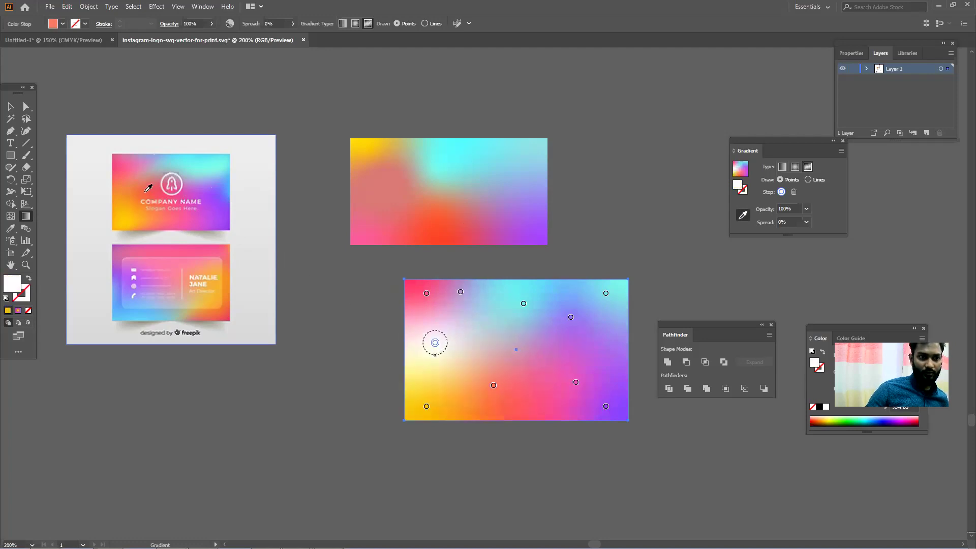
{"action": "left_click", "coordinate": [149, 188]}
{"action": "left_click", "coordinate": [148, 188]}
{"action": "left_click", "coordinate": [131, 178]}
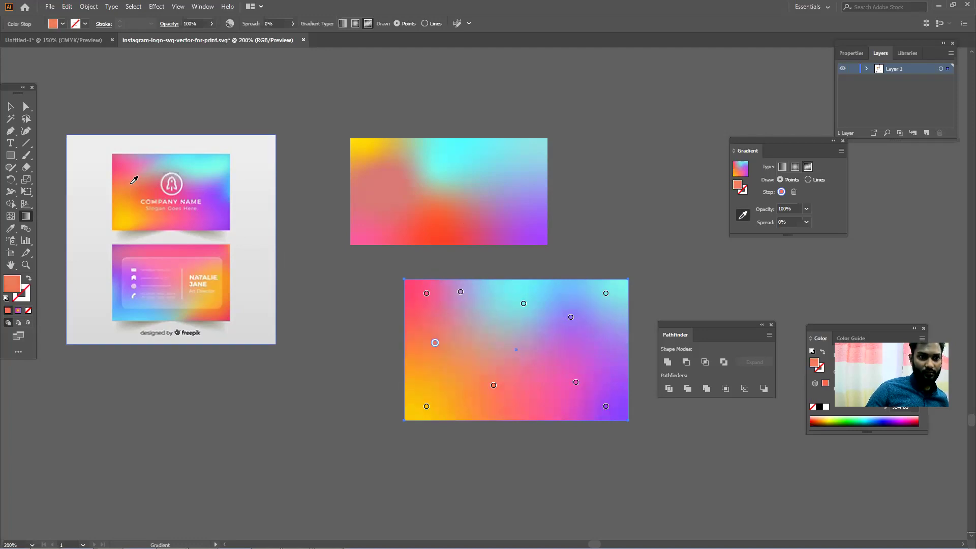
{"action": "left_click", "coordinate": [146, 185]}
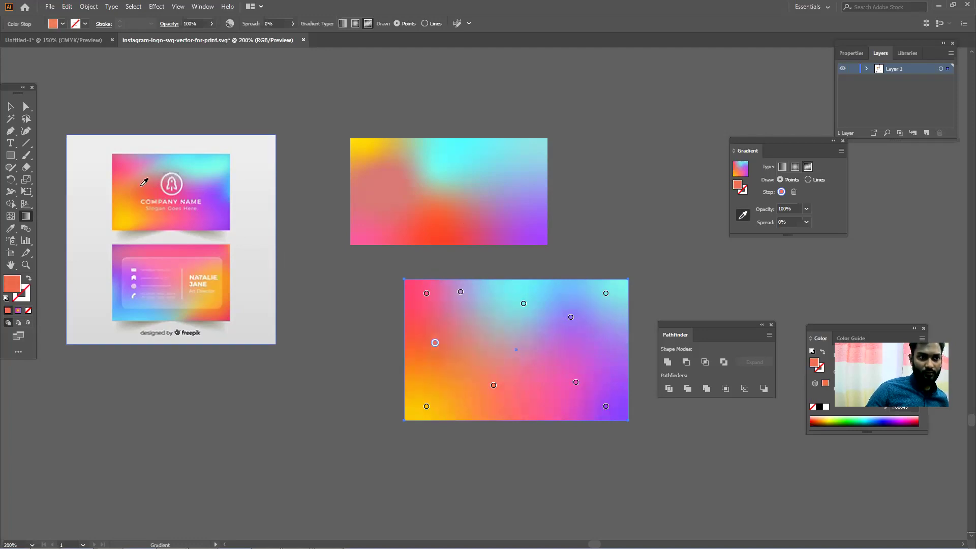
Step: Reposition the six inner gradient points slightly so the rectangle's colour blend matches the reference's top card
{"action": "left_click_drag", "start_coordinate": [456, 297], "coordinate": [465, 308]}
{"action": "left_click_drag", "start_coordinate": [434, 345], "coordinate": [445, 371]}
{"action": "left_click_drag", "start_coordinate": [467, 304], "coordinate": [461, 309]}
{"action": "left_click_drag", "start_coordinate": [494, 386], "coordinate": [498, 375]}
{"action": "left_click_drag", "start_coordinate": [523, 304], "coordinate": [517, 306]}
{"action": "left_click", "coordinate": [571, 318]}
{"action": "left_click_drag", "start_coordinate": [572, 319], "coordinate": [571, 330]}
{"action": "mouse_move", "coordinate": [576, 382]}
{"action": "left_mouse_down"}
{"action": "mouse_move", "coordinate": [588, 371]}
{"action": "mouse_move", "coordinate": [568, 385]}
{"action": "left_mouse_up"}
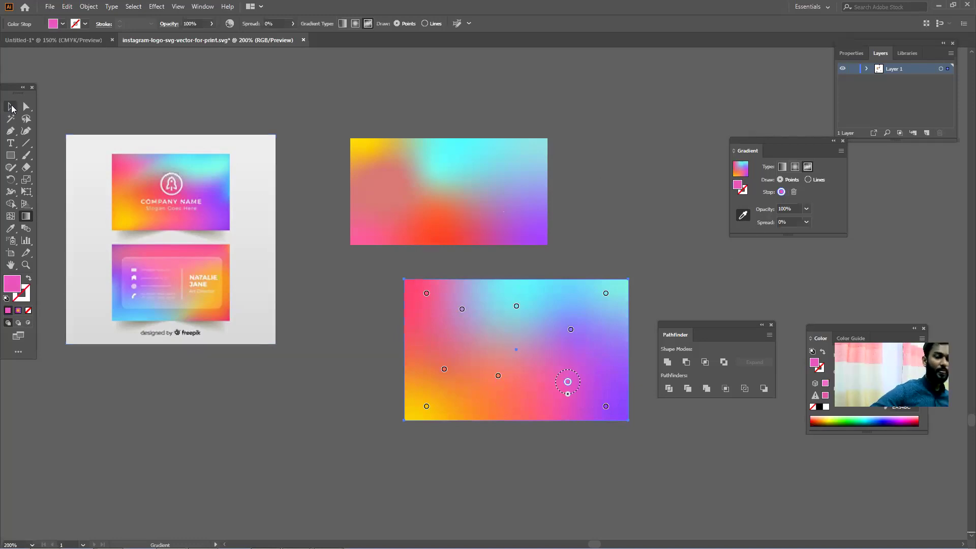
Step: Add a "Lorem ipsum" text object in the empty area below the gradient rectangle and set its style to Myriad Pro Bold
{"action": "left_click", "coordinate": [12, 107]}
{"action": "scroll", "coordinate": [281, 383], "scroll_direction": "down", "scroll_amount": 6}
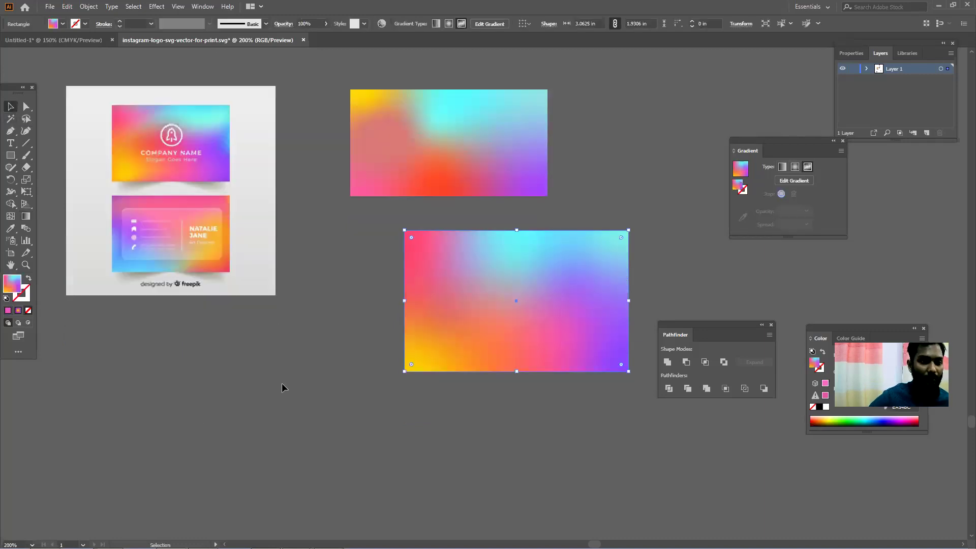
{"action": "key", "text": "t"}
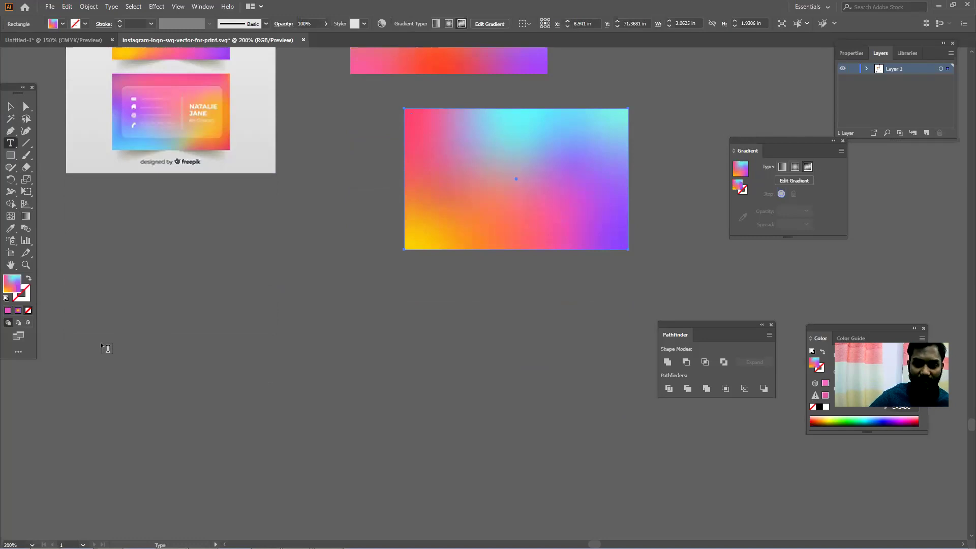
{"action": "left_click", "coordinate": [124, 330]}
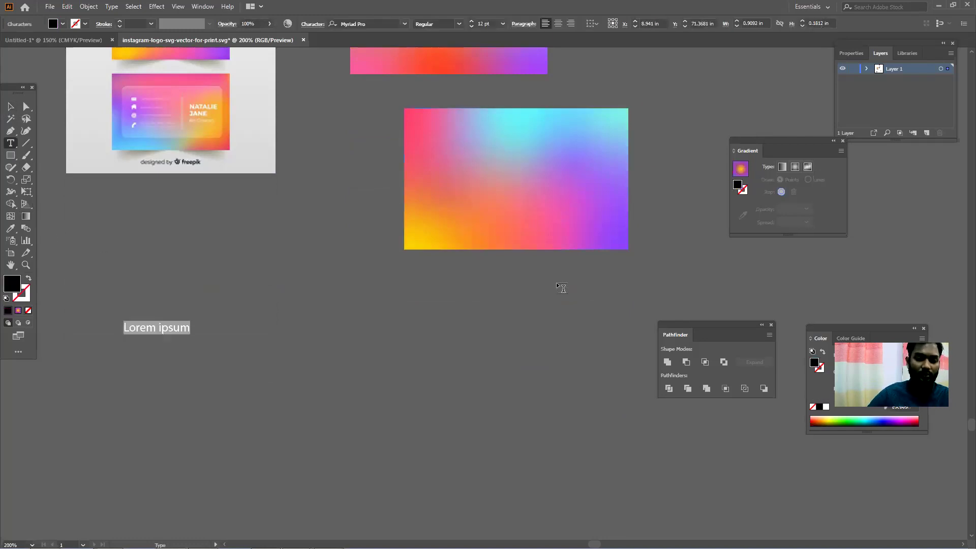
{"action": "key", "text": "Escape"}
{"action": "key", "text": "ctrl+t"}
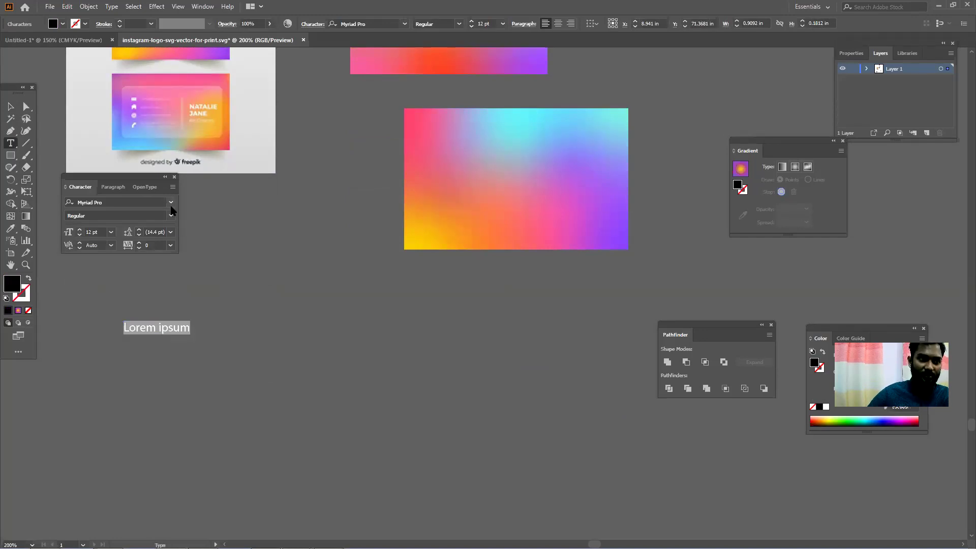
{"action": "left_click", "coordinate": [171, 215]}
{"action": "left_click", "coordinate": [117, 315]}
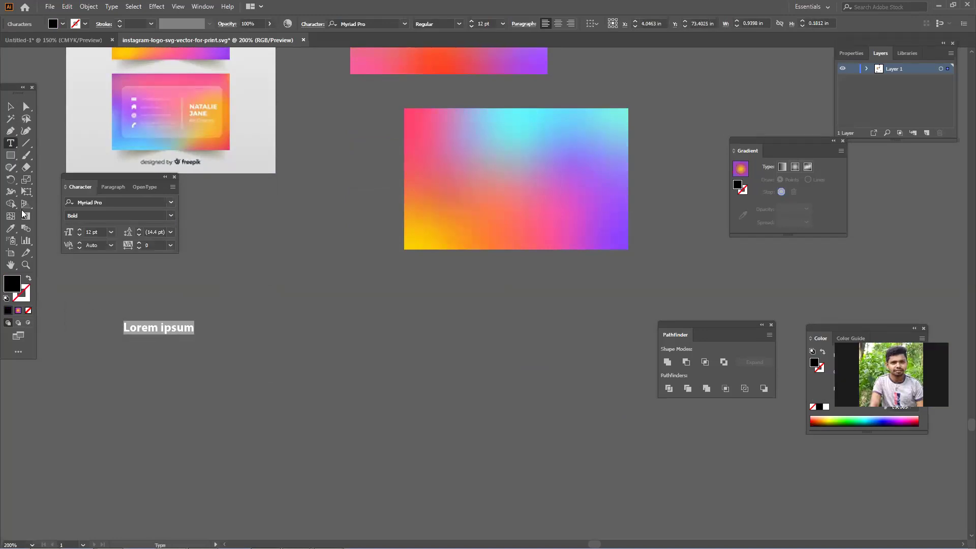
Step: Enlarge the "Lorem ipsum" text to about 77 pt and centre it roughly beneath the gradient rectangle
{"action": "left_click", "coordinate": [10, 106]}
{"action": "left_click_drag", "start_coordinate": [195, 335], "coordinate": [610, 417]}
{"action": "left_click_drag", "start_coordinate": [461, 379], "coordinate": [445, 336]}
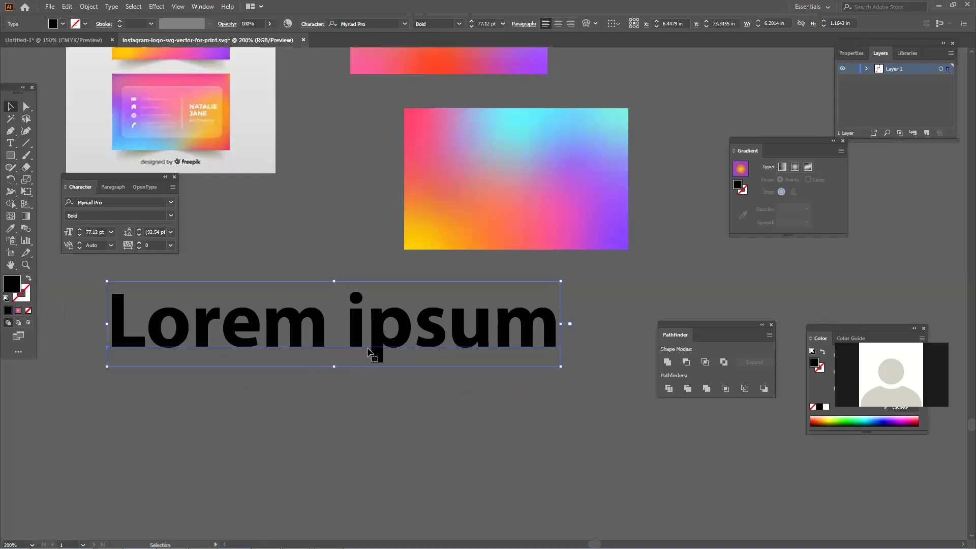
Step: Try a gradient fill on the live "Lorem ipsum" text, and convert the text to outlines
{"action": "left_click", "coordinate": [18, 311]}
{"action": "right_click", "coordinate": [426, 328]}
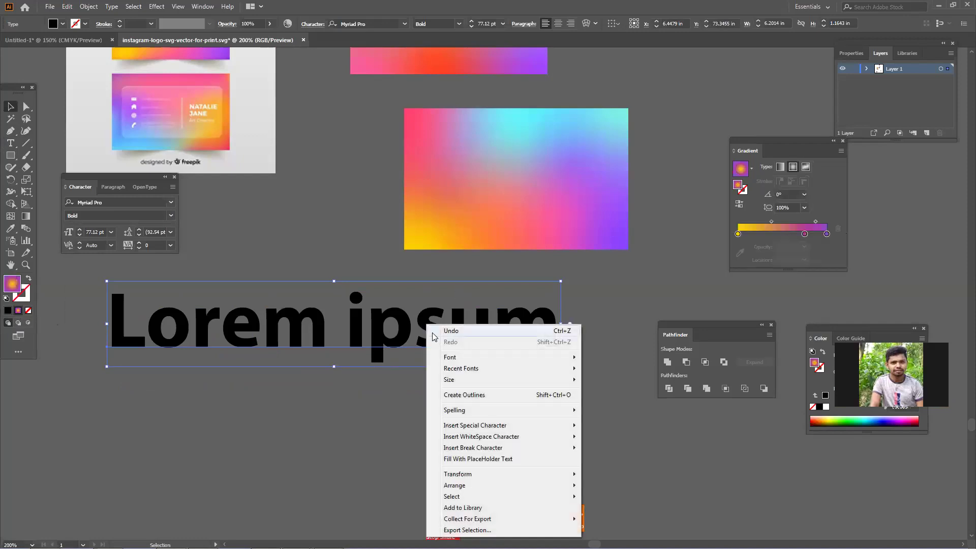
{"action": "left_click", "coordinate": [463, 394]}
{"action": "left_click", "coordinate": [462, 394]}
{"action": "left_click", "coordinate": [425, 327]}
Step: Fill the outlined text with the freeform gradient sampled from the multi-colour rectangle and move the text slightly down
{"action": "left_click", "coordinate": [10, 228]}
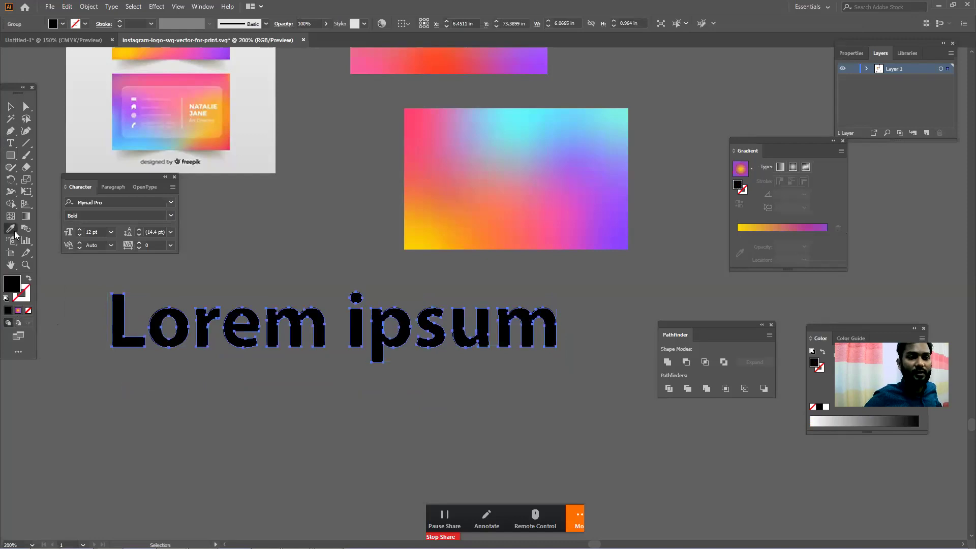
{"action": "left_click", "coordinate": [505, 201]}
{"action": "left_click", "coordinate": [10, 106]}
{"action": "left_click", "coordinate": [282, 231]}
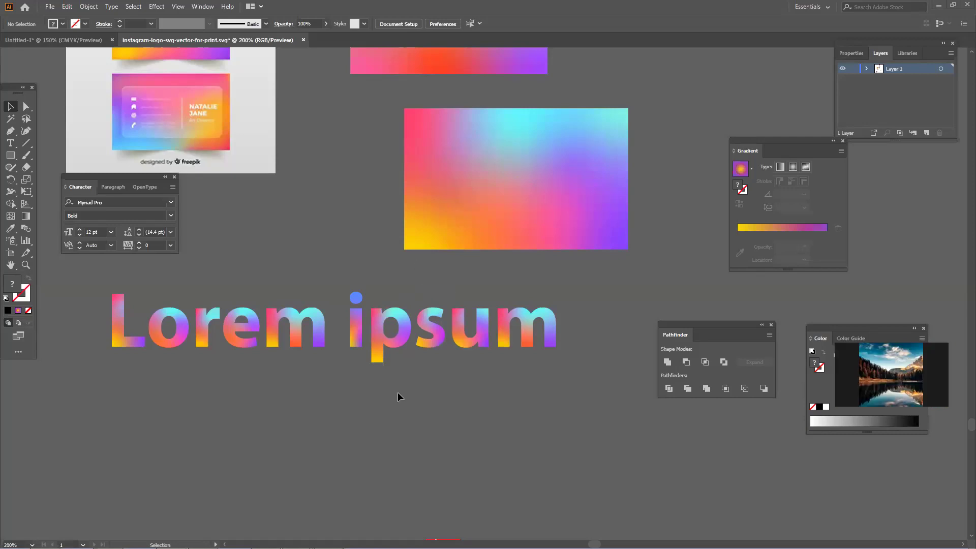
{"action": "left_click_drag", "start_coordinate": [430, 330], "coordinate": [429, 349]}
{"action": "scroll", "coordinate": [429, 349], "scroll_direction": "down", "scroll_amount": 4}
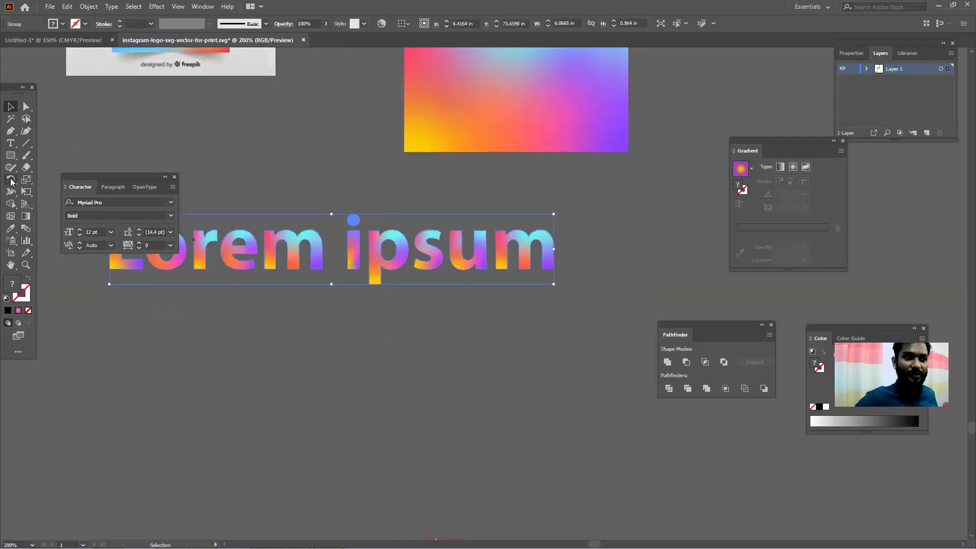
Step: Draw a rectangle about 4.2 by 1.97 in below the text and pull its upper-right corner inward to slant that side
{"action": "left_click", "coordinate": [10, 155]}
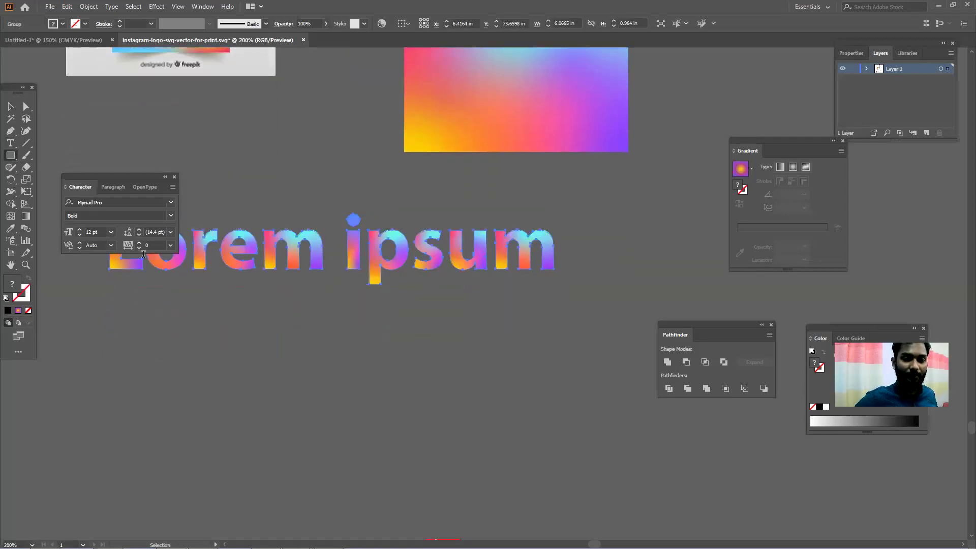
{"action": "scroll", "coordinate": [201, 294], "scroll_direction": "down", "scroll_amount": 3}
{"action": "left_click_drag", "start_coordinate": [197, 293], "coordinate": [504, 436]}
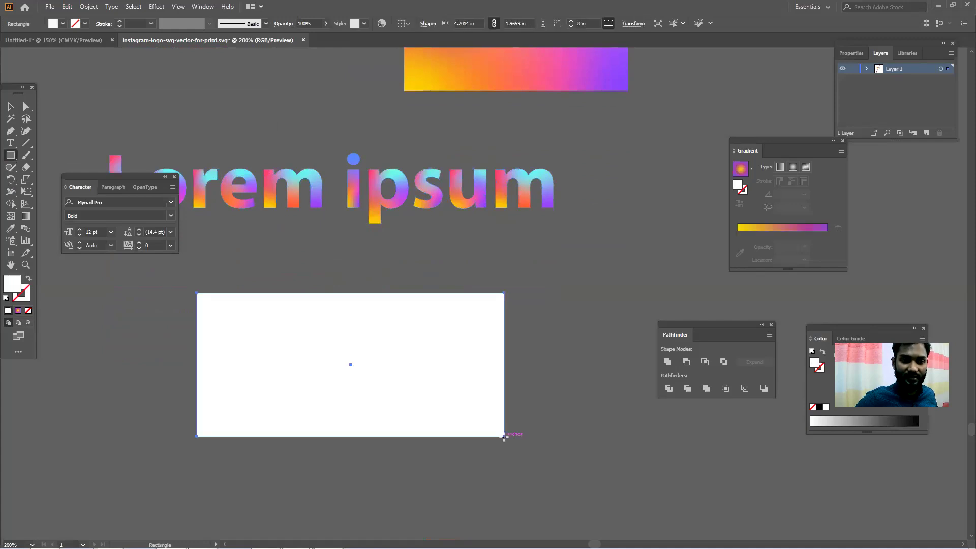
{"action": "left_click", "coordinate": [26, 107]}
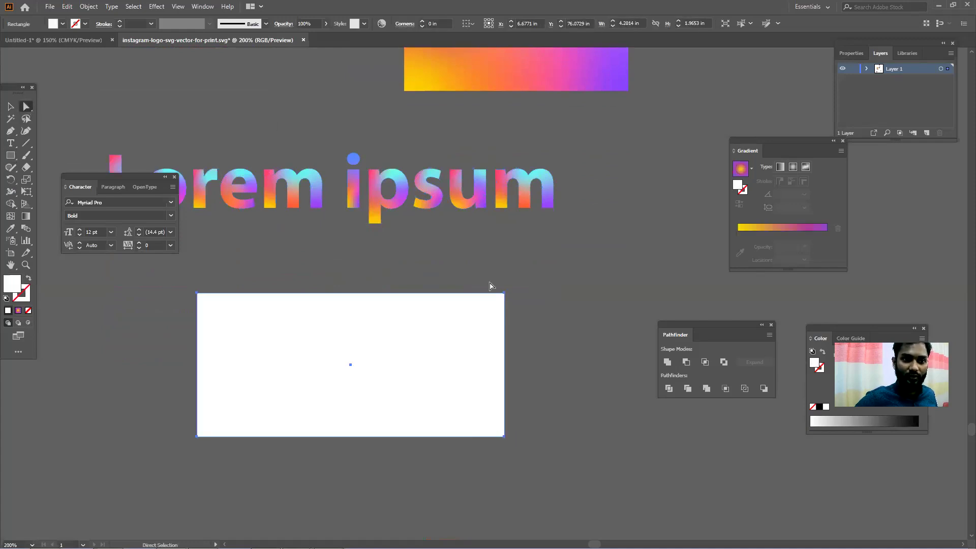
{"action": "left_click_drag", "start_coordinate": [504, 293], "coordinate": [390, 291]}
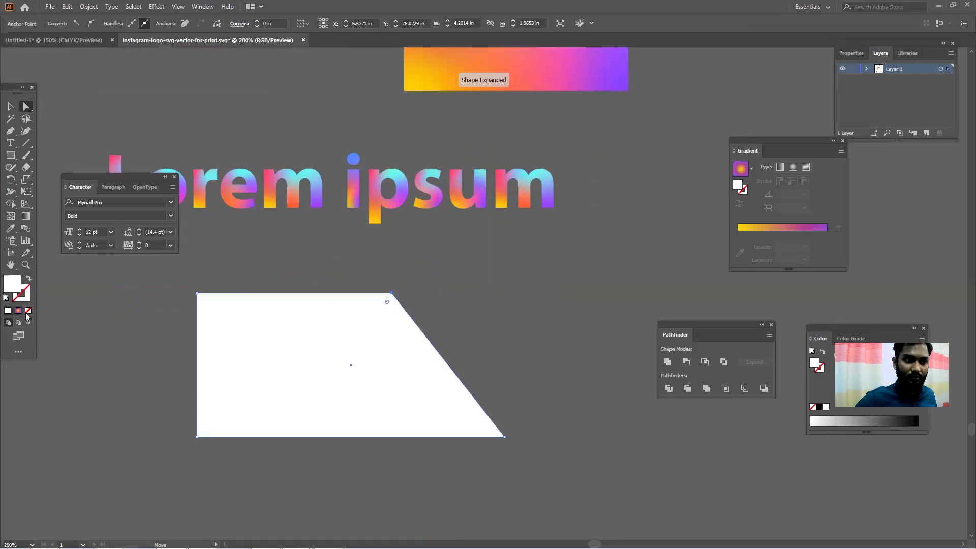
Step: Fill the slanted shape with the freeform gradient sampled from the multi-colour card rectangle
{"action": "left_click", "coordinate": [18, 311]}
{"action": "left_click", "coordinate": [11, 228]}
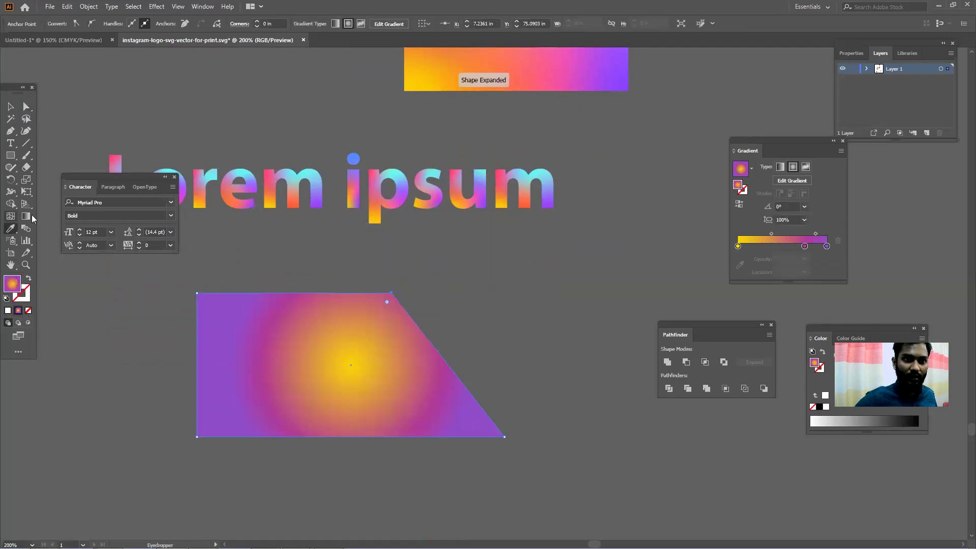
{"action": "scroll", "coordinate": [457, 131], "scroll_direction": "up", "scroll_amount": 1}
{"action": "left_click", "coordinate": [483, 93]}
{"action": "scroll", "coordinate": [492, 99], "scroll_direction": "up", "scroll_amount": 1}
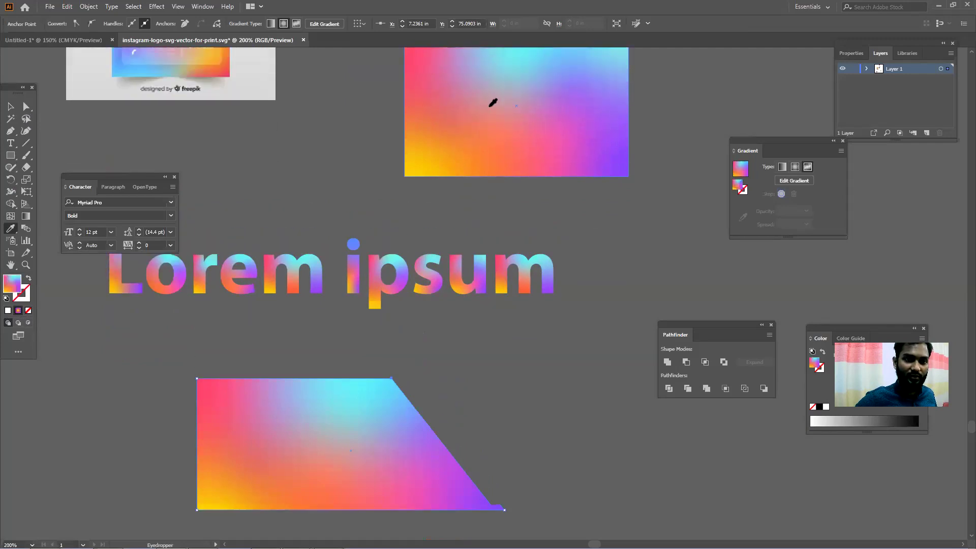
{"action": "scroll", "coordinate": [519, 209], "scroll_direction": "down", "scroll_amount": 1}
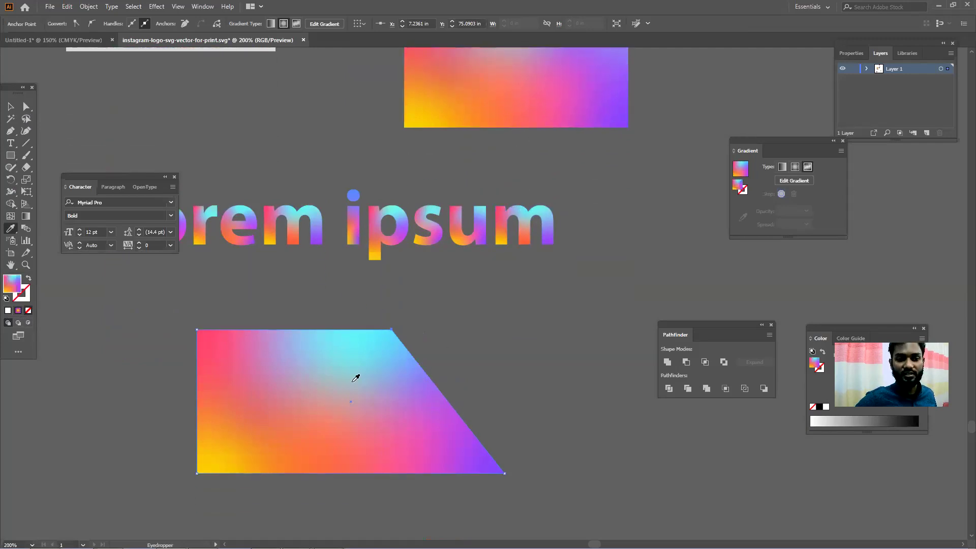
{"action": "scroll", "coordinate": [355, 375], "scroll_direction": "up", "scroll_amount": 1}
{"action": "left_click", "coordinate": [7, 105]}
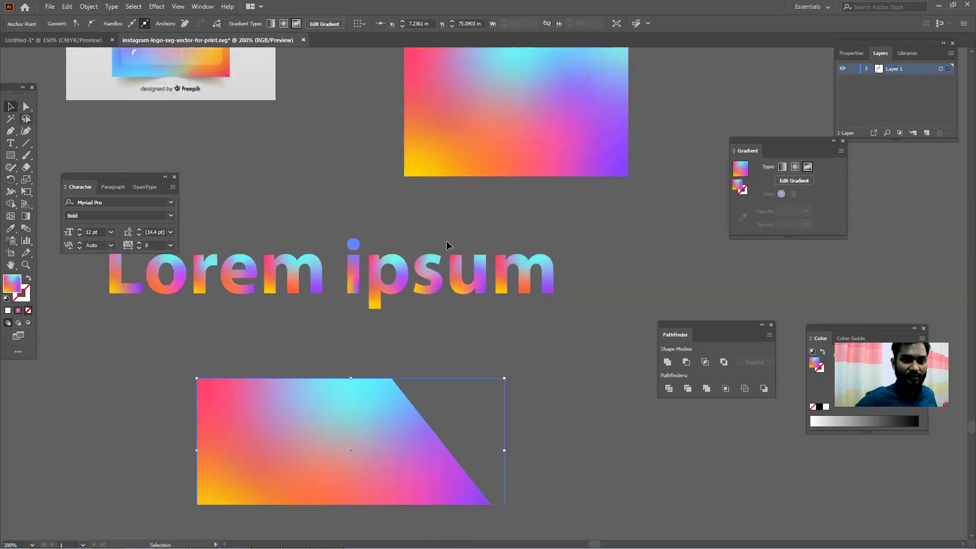
Step: Move the slanted gradient shape up and to the left, and reposition the floating Gradient and Pathfinder windows to free canvas space
{"action": "scroll", "coordinate": [447, 236], "scroll_direction": "up", "scroll_amount": 2}
{"action": "scroll", "coordinate": [450, 228], "scroll_direction": "down", "scroll_amount": 3}
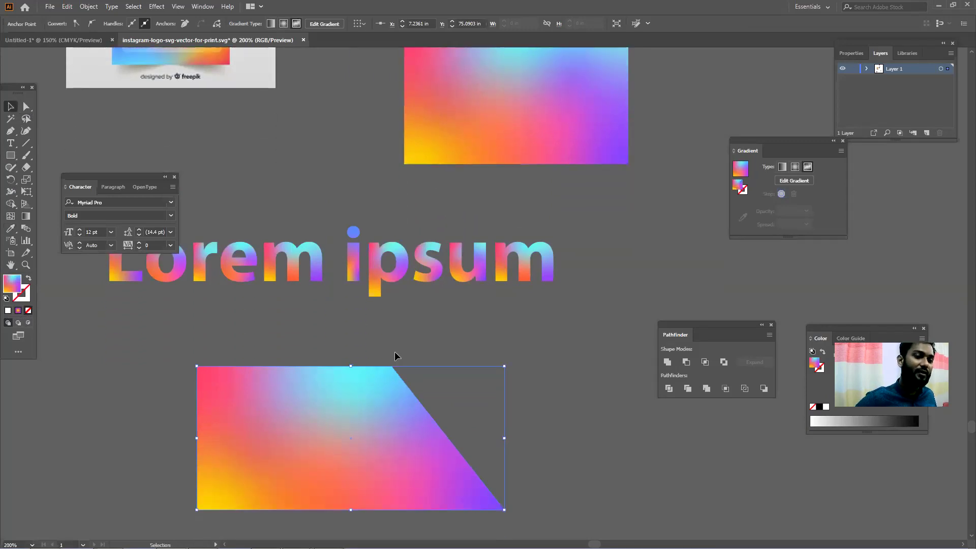
{"action": "left_click", "coordinate": [394, 354]}
{"action": "scroll", "coordinate": [387, 391], "scroll_direction": "down", "scroll_amount": 2}
{"action": "left_click", "coordinate": [392, 383]}
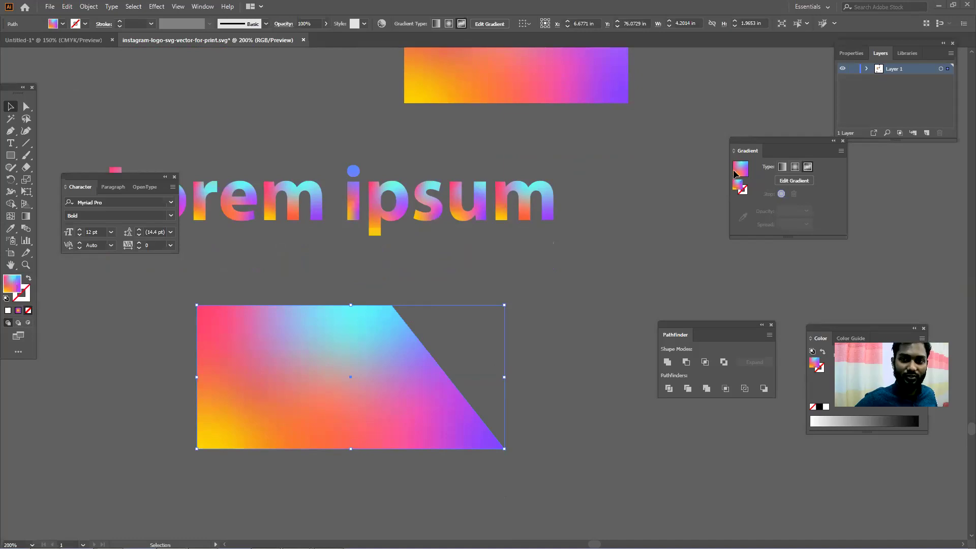
{"action": "left_click_drag", "start_coordinate": [308, 355], "coordinate": [196, 328]}
{"action": "left_click_drag", "start_coordinate": [783, 151], "coordinate": [754, 147]}
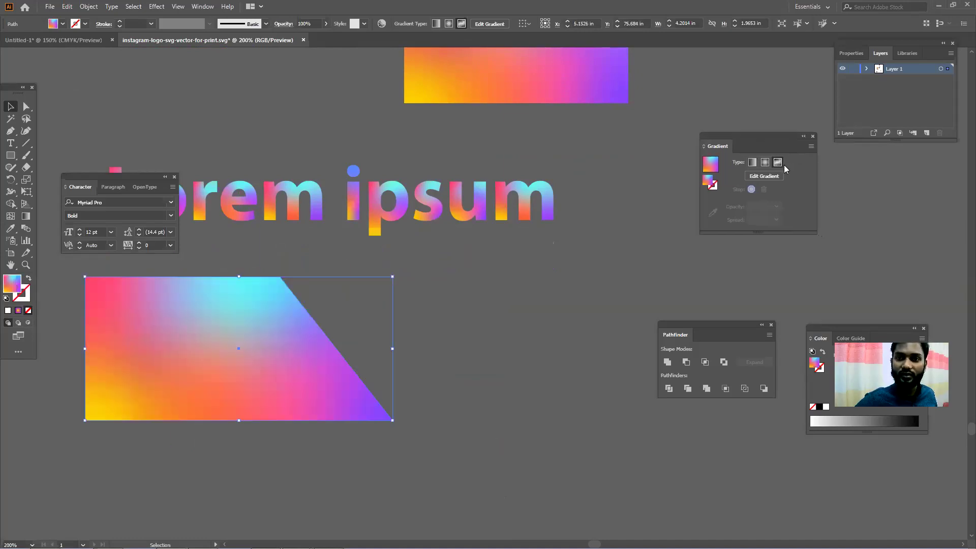
{"action": "left_click_drag", "start_coordinate": [714, 320], "coordinate": [782, 285]}
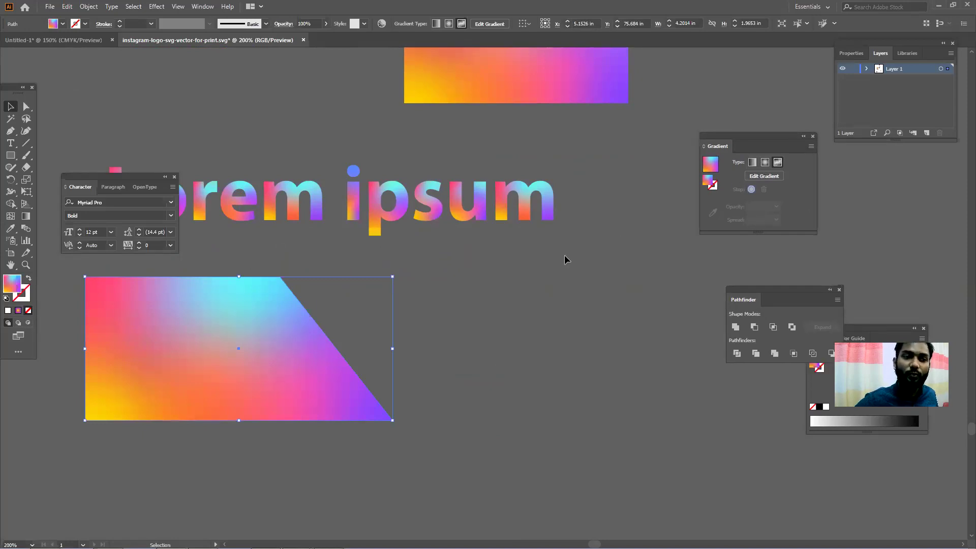
Step: Draw a rectangle about 3.74 by 1.28 in beside the slanted shape, apply a freeform gradient and move its purple point inward
{"action": "left_click", "coordinate": [10, 155]}
{"action": "left_click_drag", "start_coordinate": [360, 326], "coordinate": [633, 420]}
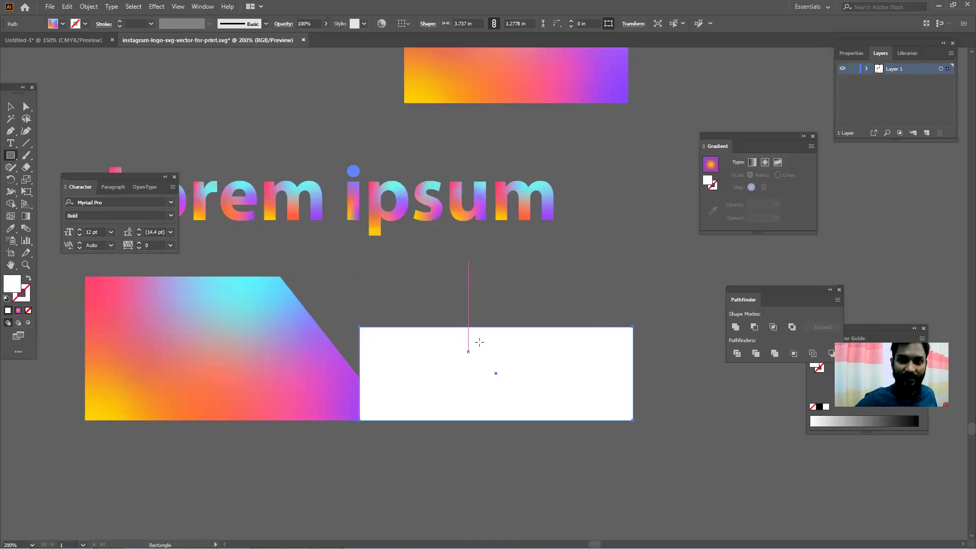
{"action": "left_click", "coordinate": [751, 163]}
{"action": "left_click", "coordinate": [774, 162]}
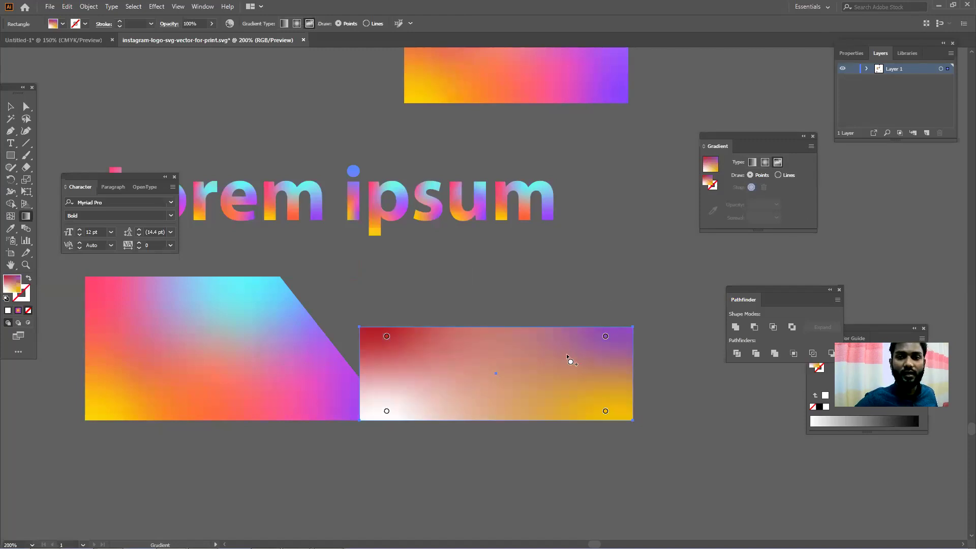
{"action": "left_click_drag", "start_coordinate": [605, 341], "coordinate": [571, 355]}
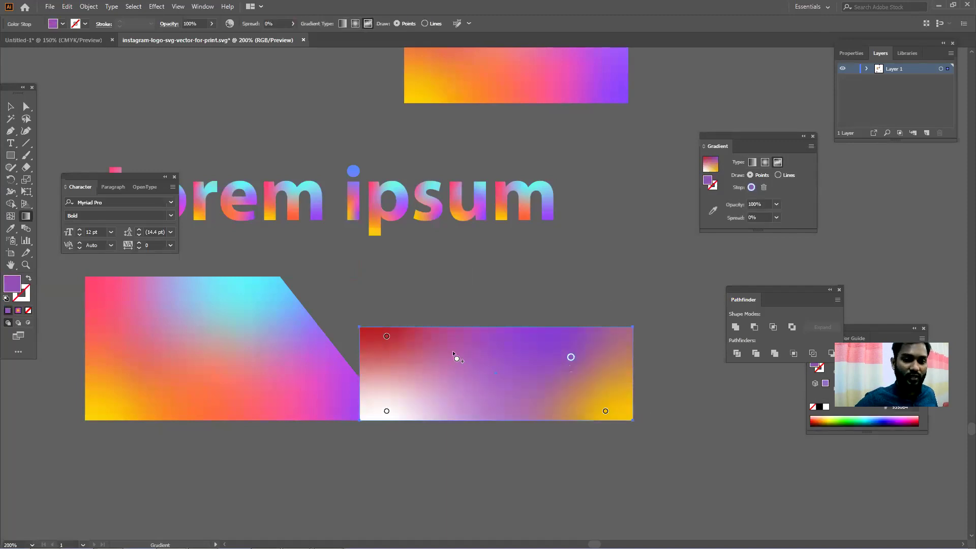
Step: Delete the small freeform-gradient rectangle beside the slanted shape
{"action": "left_click", "coordinate": [10, 106]}
{"action": "left_click_drag", "start_coordinate": [569, 389], "coordinate": [597, 390]}
{"action": "key", "text": "Delete"}
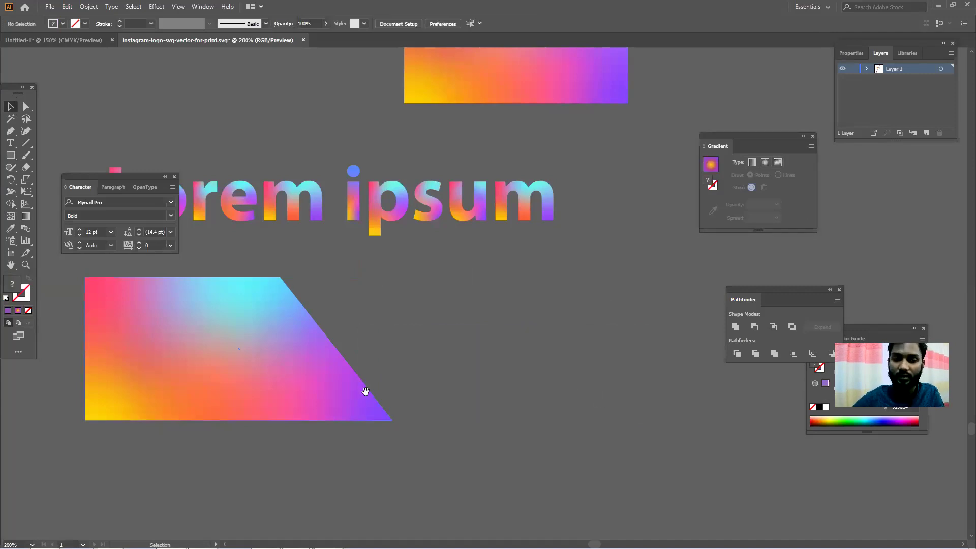
{"action": "left_click_drag", "start_coordinate": [364, 393], "coordinate": [305, 371]}
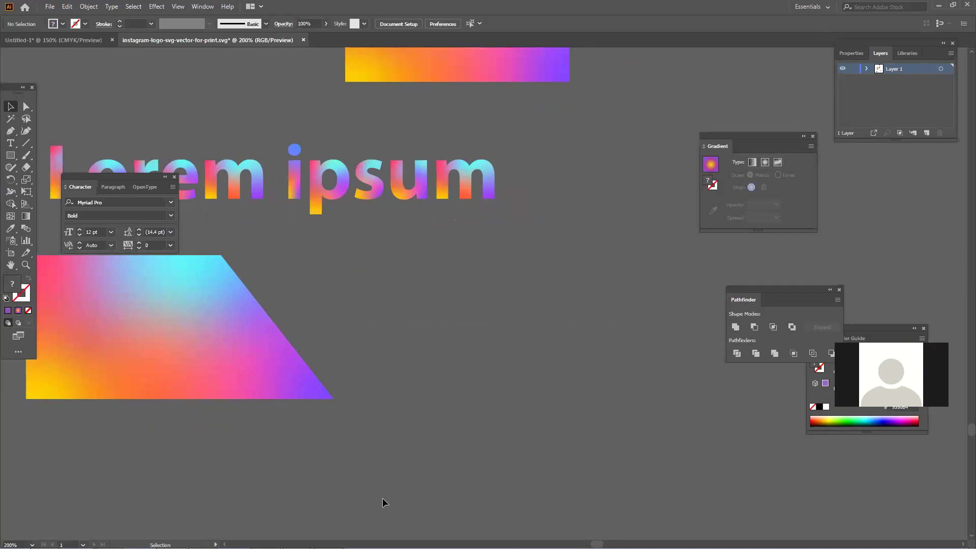
Step: Switch to the shared screen's Illustrator document with the red cat and select the entire cat artwork
{"action": "mouse_move", "coordinate": [489, 547]}
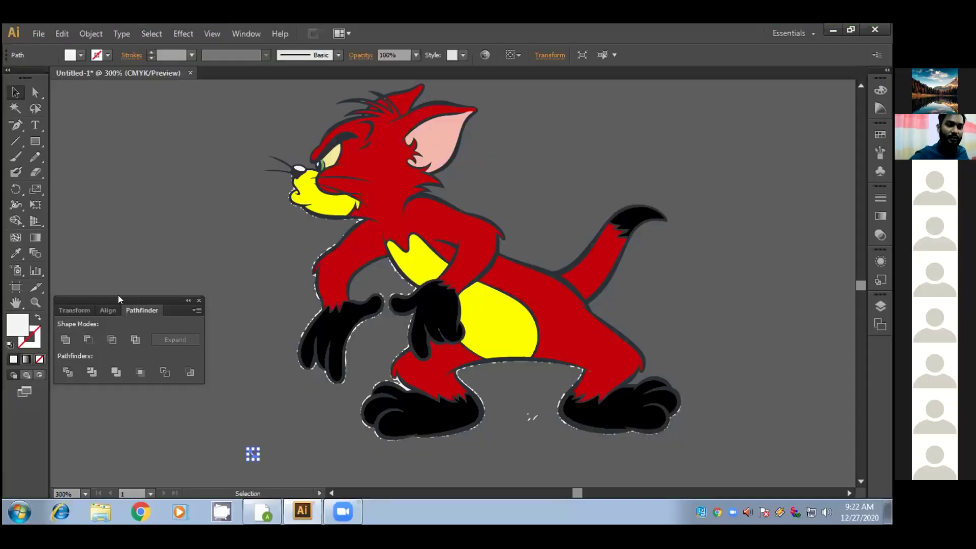
{"action": "left_click", "coordinate": [16, 220]}
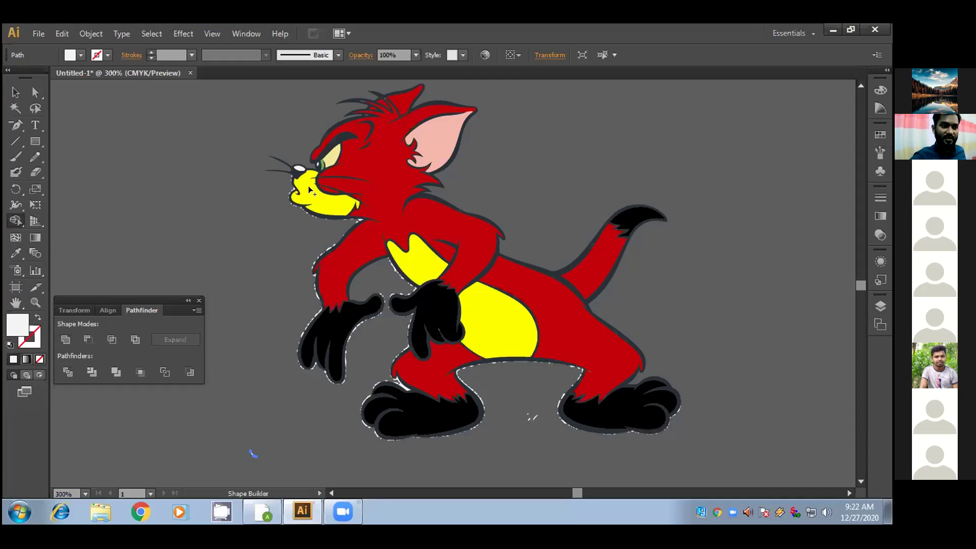
{"action": "key", "text": "v"}
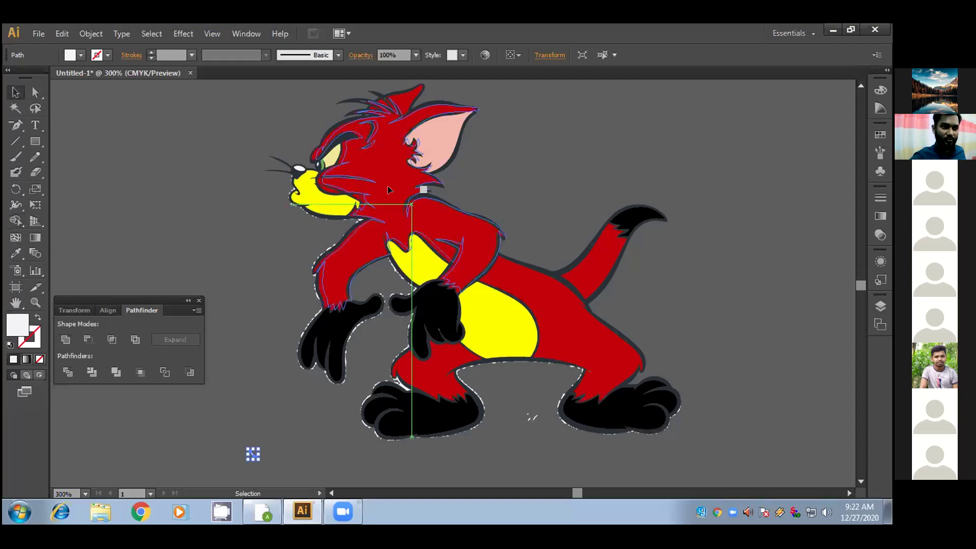
{"action": "left_click", "coordinate": [455, 282]}
{"action": "left_click_drag", "start_coordinate": [264, 87], "coordinate": [686, 353]}
{"action": "scroll", "coordinate": [631, 432], "scroll_direction": "down", "scroll_amount": 4}
{"action": "scroll", "coordinate": [473, 224], "scroll_direction": "up", "scroll_amount": 1}
Step: Use the Shape Builder on the red head and upper-body regions of the selected cat artwork
{"action": "left_click", "coordinate": [17, 220]}
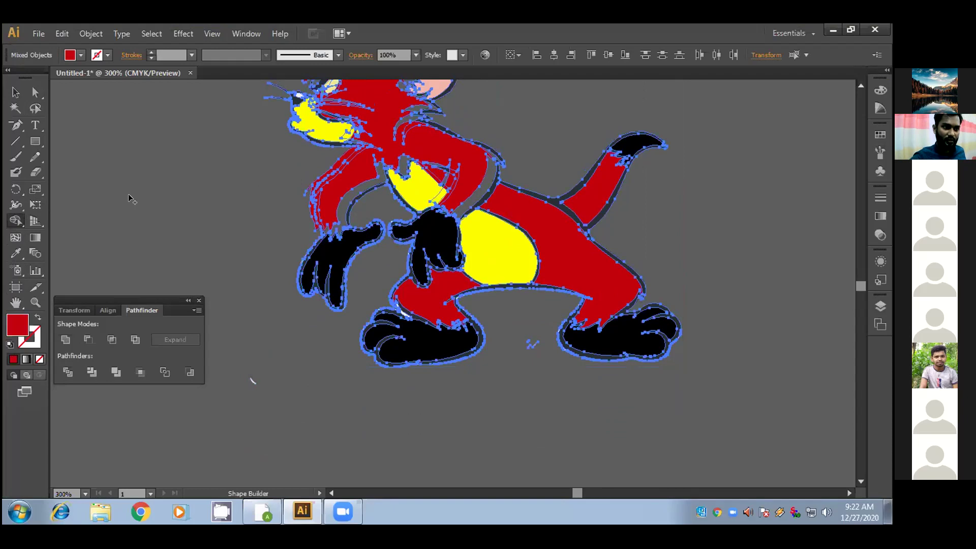
{"action": "scroll", "coordinate": [241, 160], "scroll_direction": "up", "scroll_amount": 2}
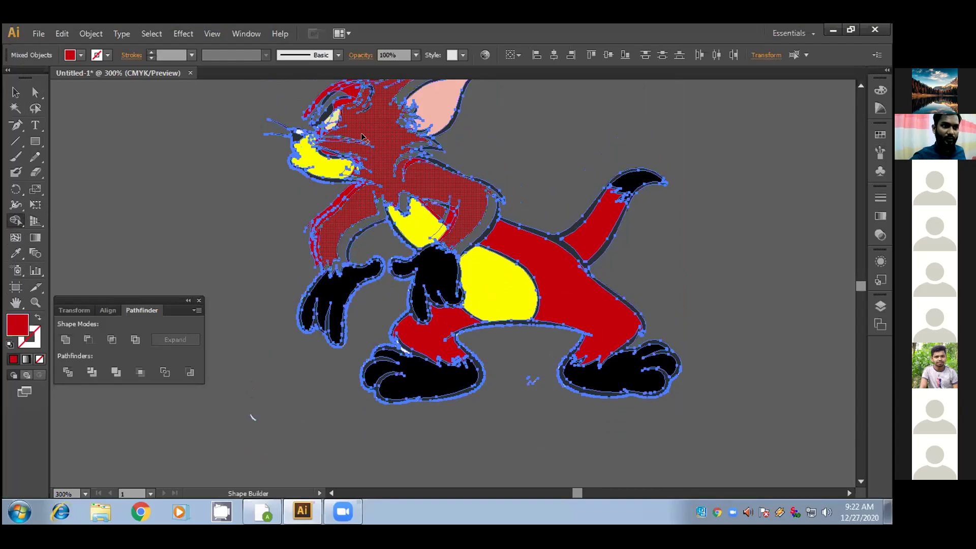
{"action": "left_click", "coordinate": [363, 138]}
{"action": "scroll", "coordinate": [350, 163], "scroll_direction": "up", "scroll_amount": 1}
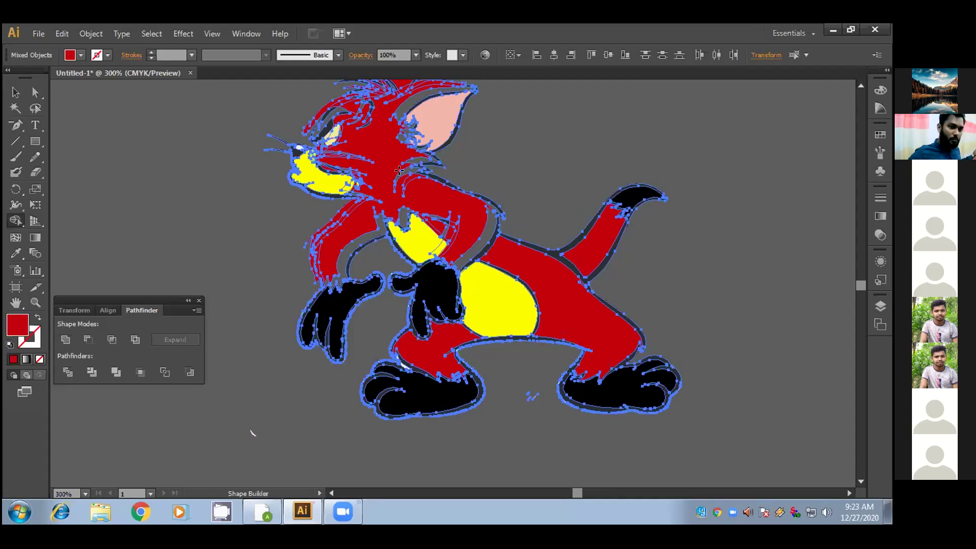
{"action": "left_click", "coordinate": [407, 201]}
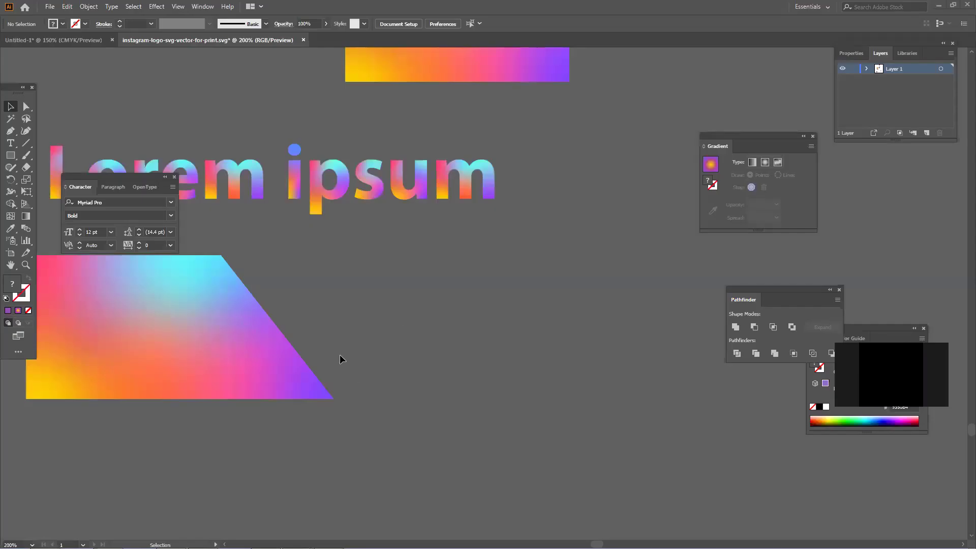
{"action": "left_click", "coordinate": [11, 264]}
{"action": "scroll", "coordinate": [471, 381], "scroll_direction": "down", "scroll_amount": 10}
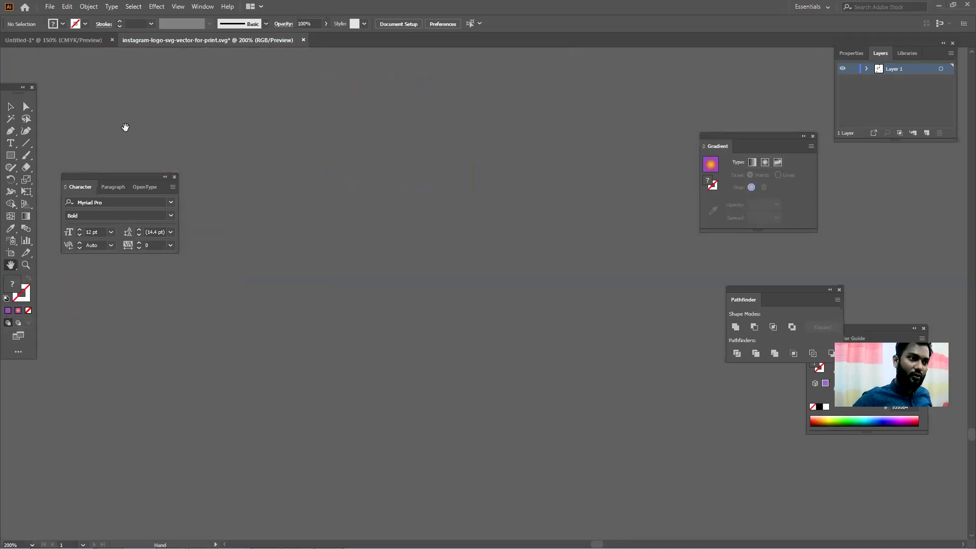
Step: Add a point text object on the empty canvas and enter the participant's first name, correcting its spelling
{"action": "left_click", "coordinate": [10, 142]}
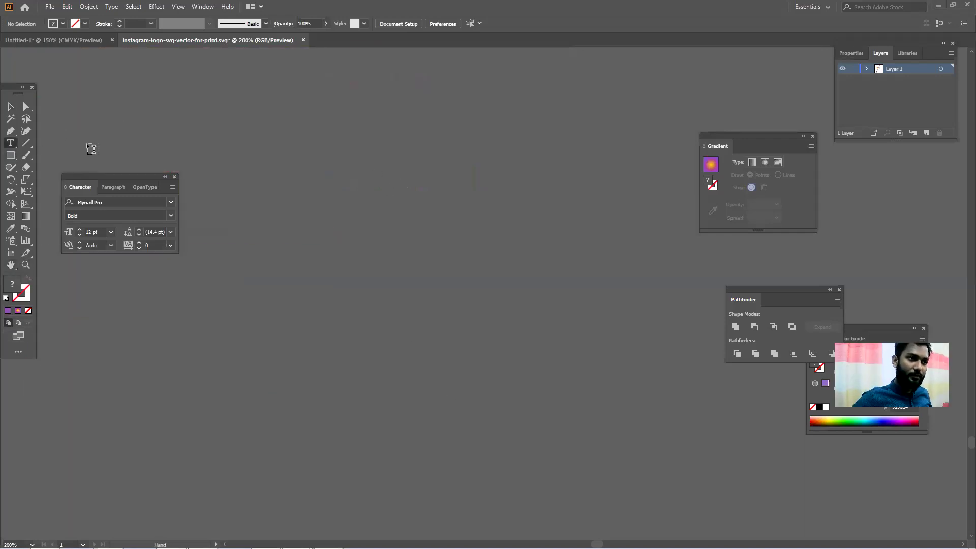
{"action": "left_click", "coordinate": [379, 294]}
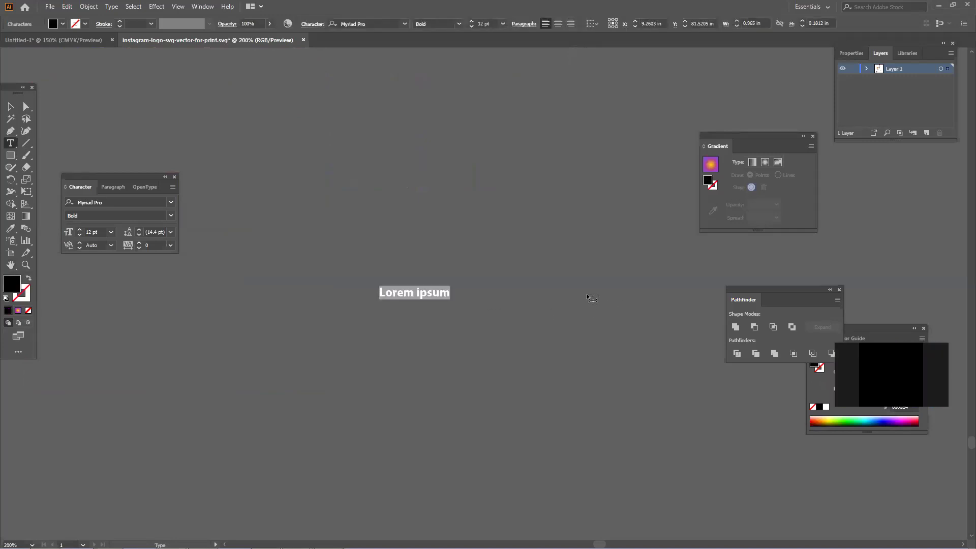
{"action": "type", "text": "Sabiha"}
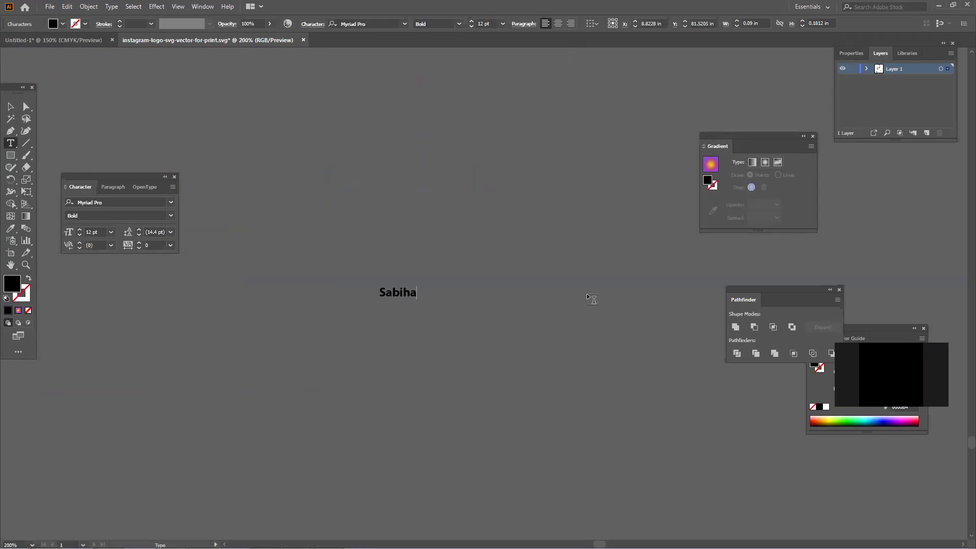
{"action": "key", "text": "BackSpace"}
{"action": "key", "text": "BackSpace"}
{"action": "key", "text": "BackSpace"}
{"action": "key", "text": "BackSpace"}
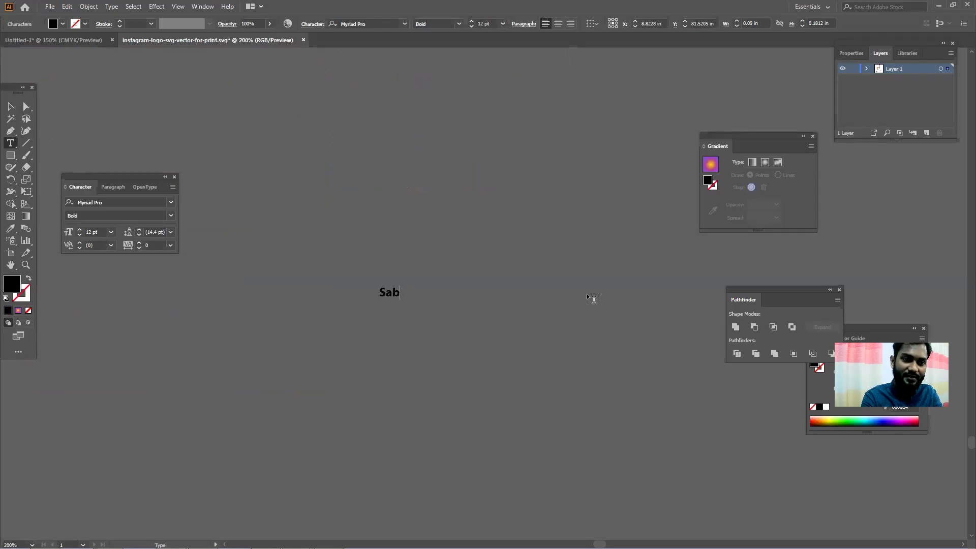
{"action": "type", "text": "dia"}
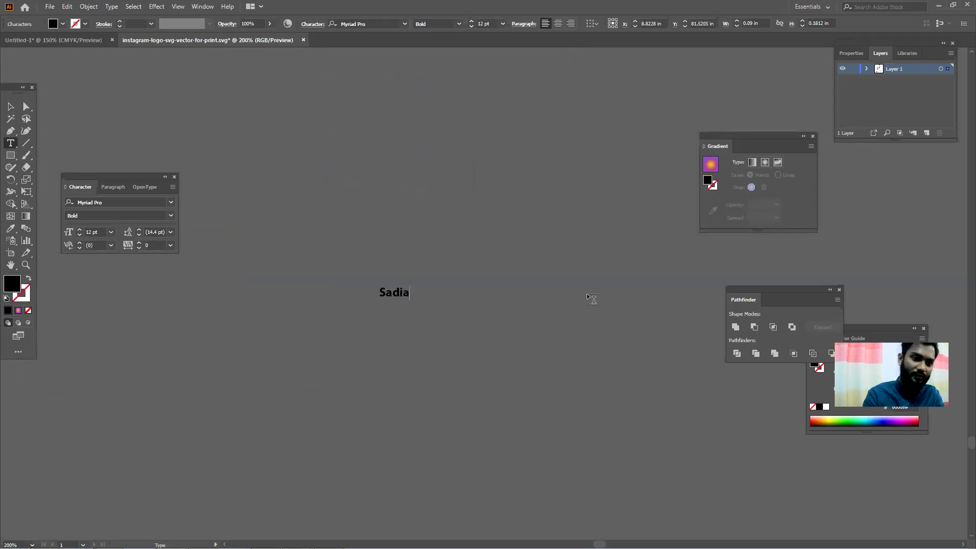
Step: Enlarge the name text to about 206 pt and move it slightly upward
{"action": "left_click", "coordinate": [10, 106]}
{"action": "left_click_drag", "start_coordinate": [364, 275], "coordinate": [604, 429]}
{"action": "mouse_move", "coordinate": [644, 440]}
{"action": "left_mouse_down"}
{"action": "mouse_move", "coordinate": [629, 410]}
{"action": "mouse_move", "coordinate": [651, 427]}
{"action": "left_mouse_up"}
{"action": "left_click", "coordinate": [475, 426]}
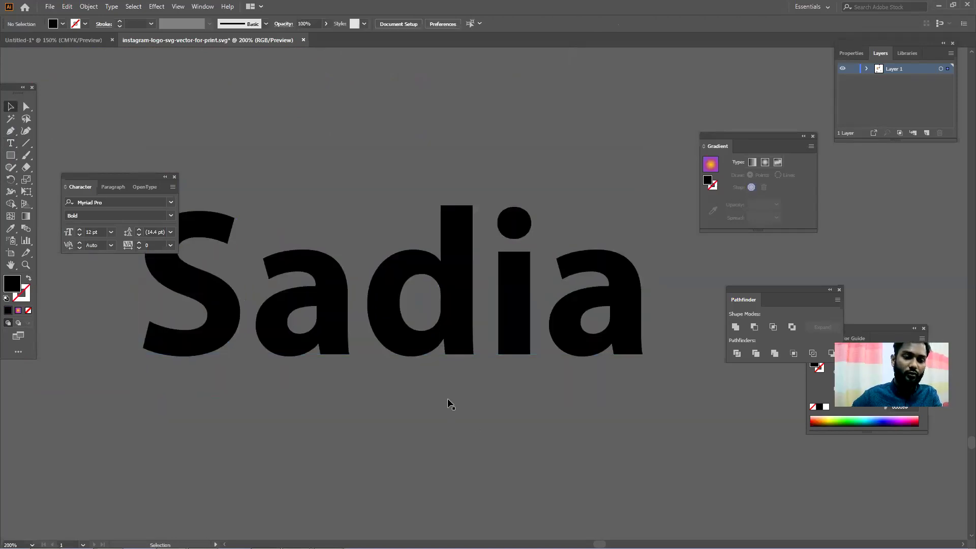
{"action": "key", "text": "ctrl+minus"}
{"action": "key", "text": "ctrl+minus"}
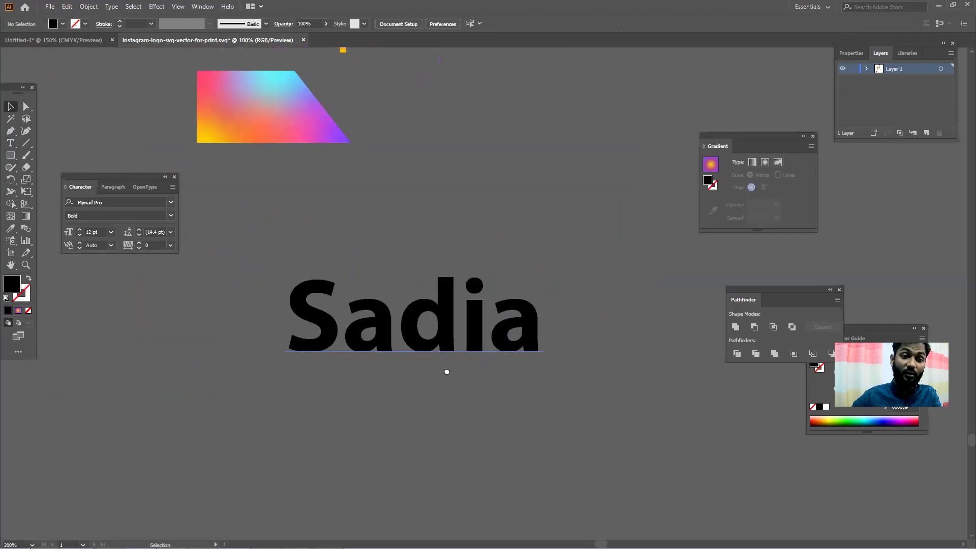
{"action": "left_click", "coordinate": [447, 338]}
{"action": "scroll", "coordinate": [451, 344], "scroll_direction": "up", "scroll_amount": 1}
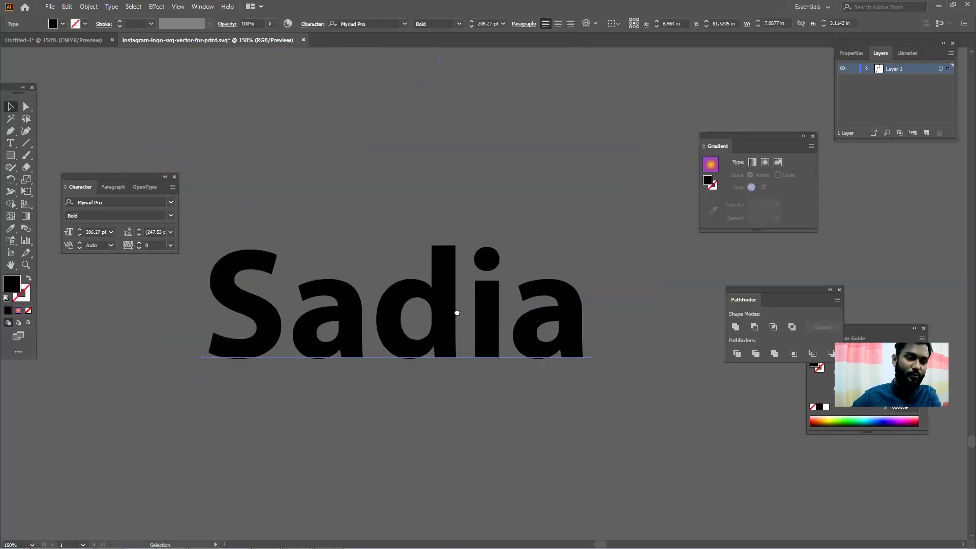
{"action": "left_click_drag", "start_coordinate": [465, 288], "coordinate": [457, 223]}
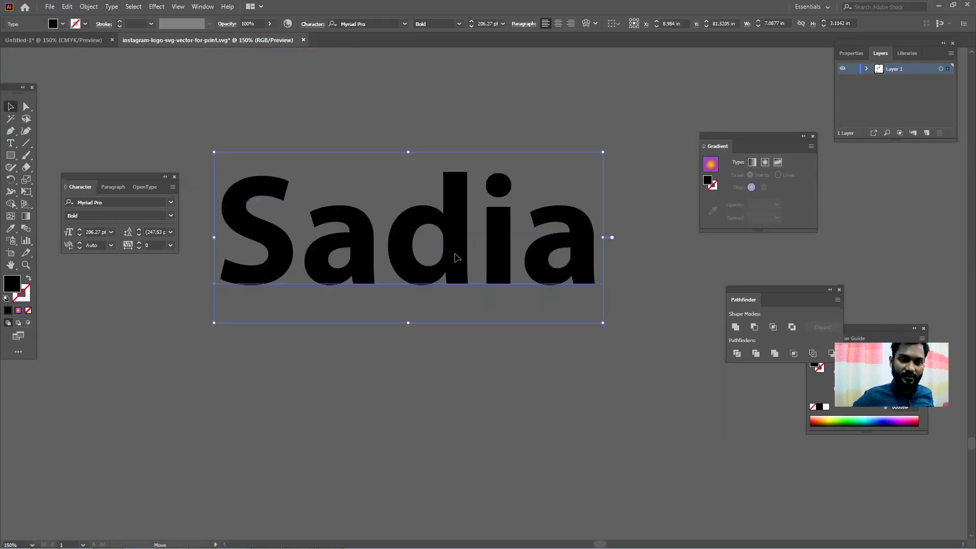
Step: Convert the name text to outlines and ungroup the resulting letters
{"action": "right_click", "coordinate": [455, 257]}
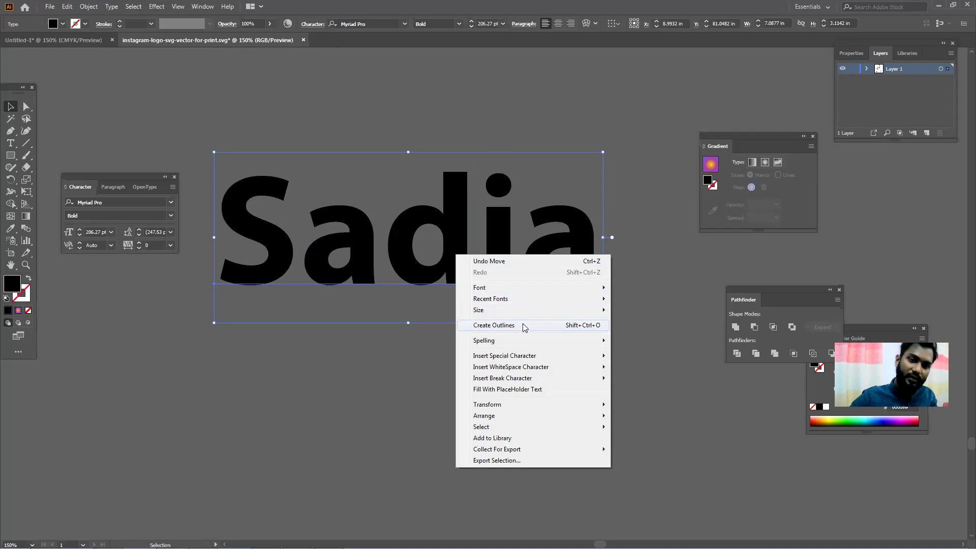
{"action": "left_click", "coordinate": [525, 325]}
{"action": "left_click", "coordinate": [497, 300]}
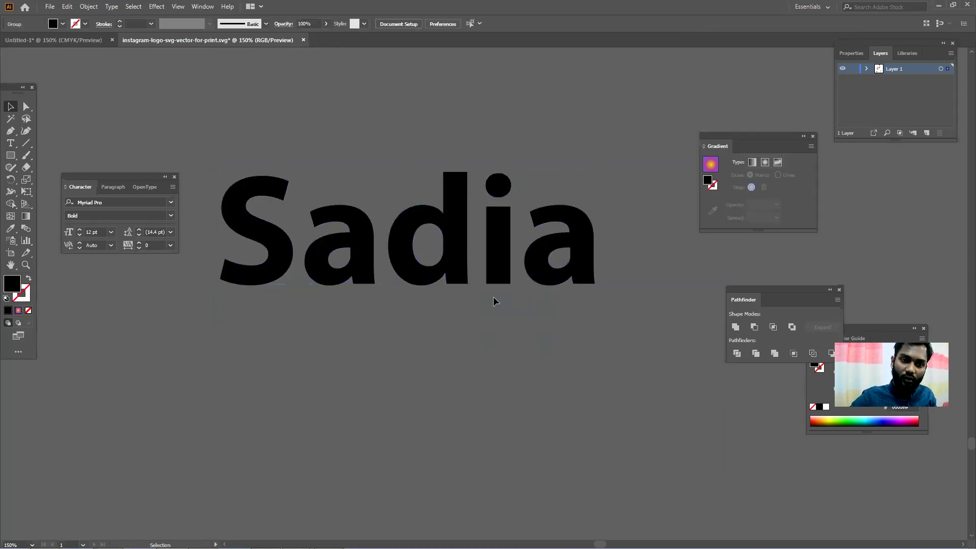
{"action": "left_click", "coordinate": [460, 270]}
{"action": "mouse_move", "coordinate": [447, 277]}
{"action": "left_mouse_down"}
{"action": "mouse_move", "coordinate": [451, 306]}
{"action": "mouse_move", "coordinate": [447, 278]}
{"action": "left_mouse_up"}
{"action": "right_click", "coordinate": [446, 268]}
{"action": "left_click", "coordinate": [468, 352]}
{"action": "left_click", "coordinate": [429, 379]}
Step: Shift the first "a" and the "d" toward the preceding letters, and stretch the d's stem upward at a slant
{"action": "left_click_drag", "start_coordinate": [357, 283], "coordinate": [346, 309]}
{"action": "left_click_drag", "start_coordinate": [413, 283], "coordinate": [389, 279]}
{"action": "key", "text": "a"}
{"action": "left_click_drag", "start_coordinate": [375, 145], "coordinate": [483, 102]}
Step: Slant the stem of the "i" by moving its lower anchor points toward the "d"
{"action": "left_click", "coordinate": [483, 294]}
{"action": "left_click_drag", "start_coordinate": [510, 294], "coordinate": [473, 281]}
{"action": "left_click", "coordinate": [514, 295]}
{"action": "left_click", "coordinate": [505, 270]}
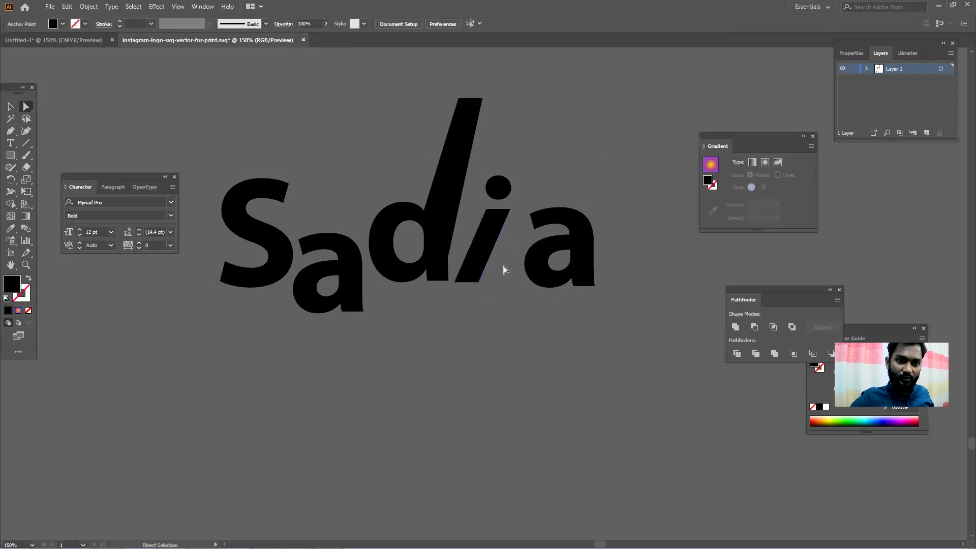
{"action": "left_click", "coordinate": [494, 191]}
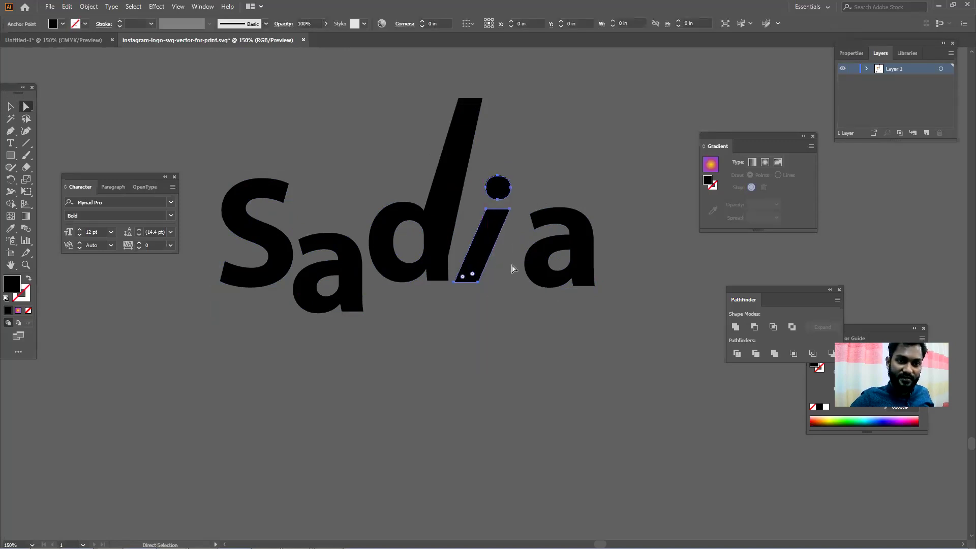
Step: Move the final "a" against the "i", extend its lower outer corner into a pointed tail and reshape its upper tip
{"action": "left_click_drag", "start_coordinate": [550, 266], "coordinate": [593, 288]}
{"action": "left_click", "coordinate": [550, 289]}
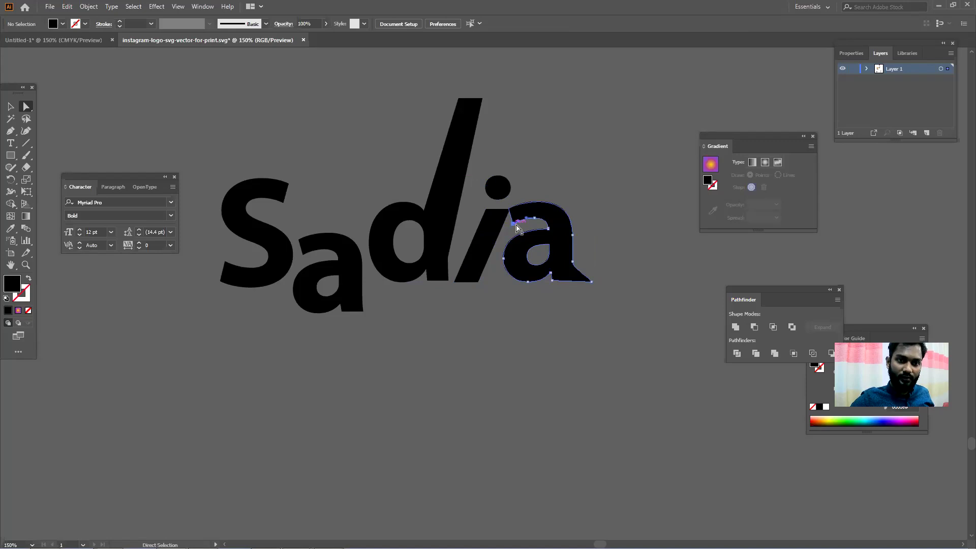
{"action": "left_click_drag", "start_coordinate": [513, 226], "coordinate": [512, 209]}
{"action": "left_click", "coordinate": [490, 283]}
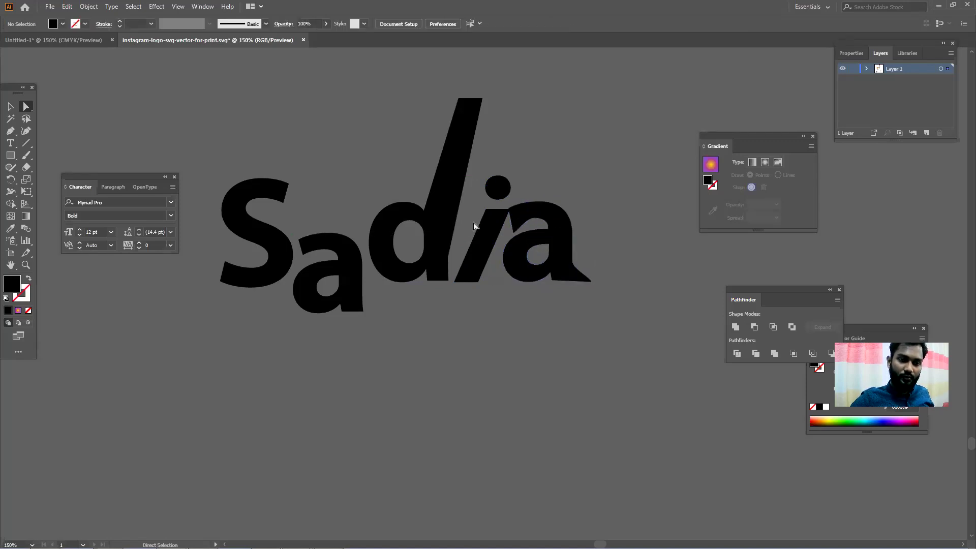
{"action": "left_click", "coordinate": [510, 213]}
{"action": "left_click_drag", "start_coordinate": [511, 212], "coordinate": [512, 210]}
Step: Fill all the outlined letters with the yellow-to-purple gradient, set its type to freeform, and switch to the Untitled-1 document
{"action": "left_click", "coordinate": [587, 329]}
{"action": "left_click_drag", "start_coordinate": [587, 329], "coordinate": [226, 118]}
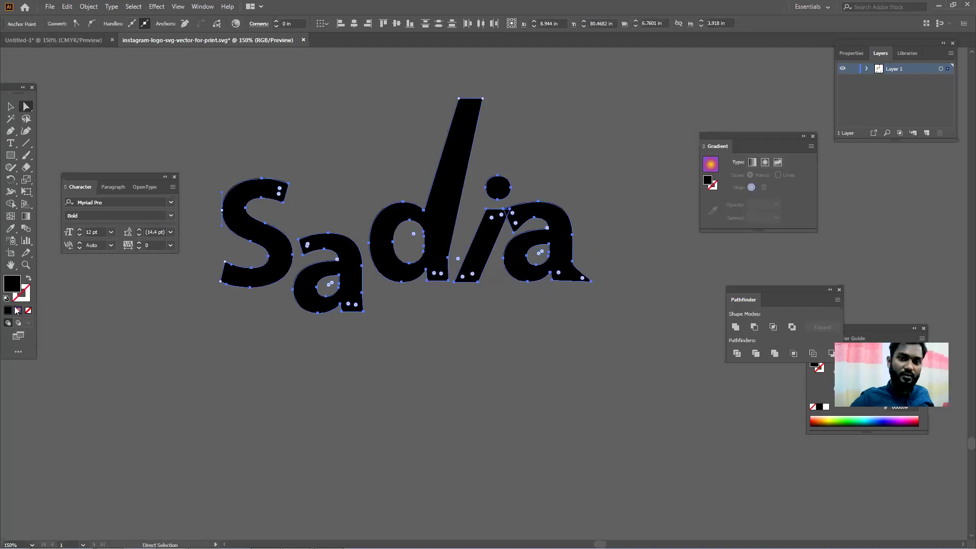
{"action": "left_click", "coordinate": [17, 310]}
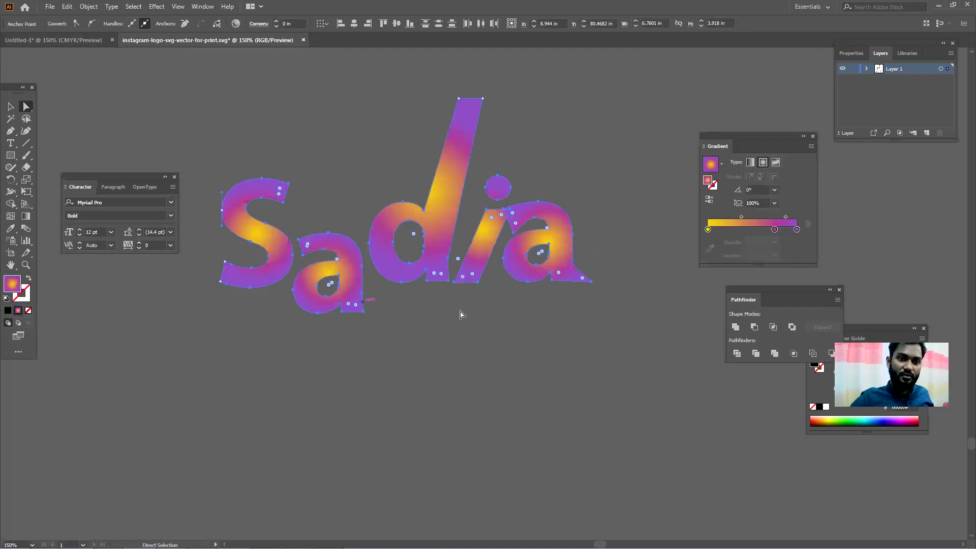
{"action": "left_click", "coordinate": [750, 163]}
{"action": "left_click", "coordinate": [776, 162]}
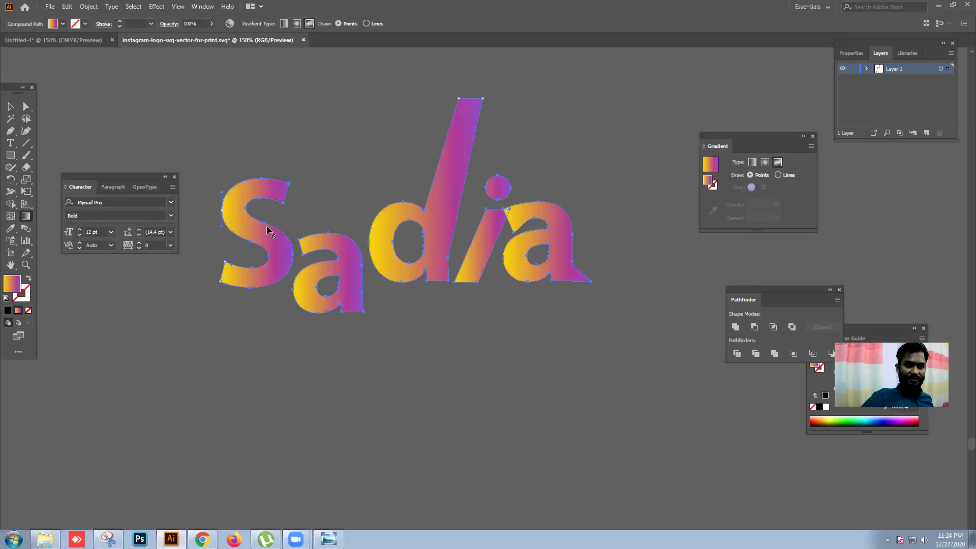
{"action": "left_click", "coordinate": [76, 42]}
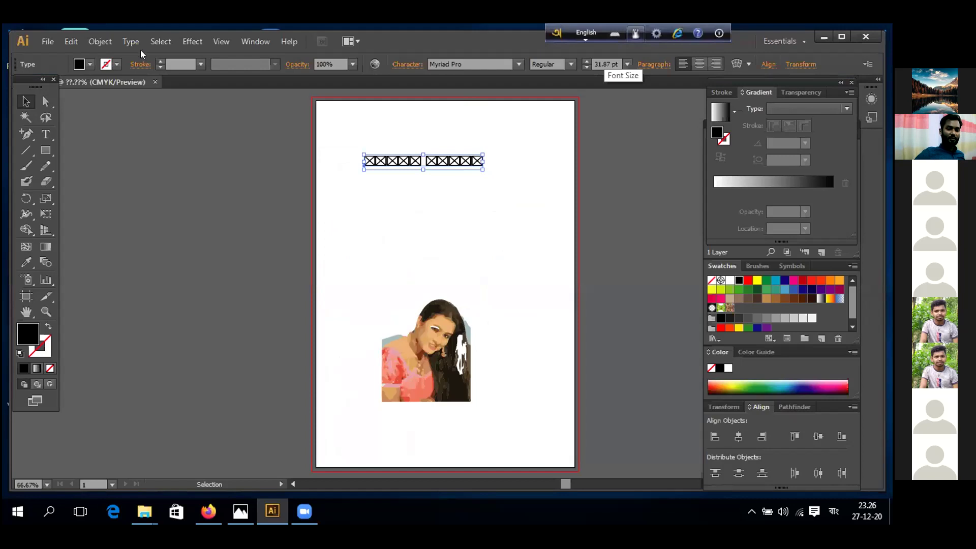
Step: In the shared screen's Illustrator document, add a text object below the line of box characters and enter "ami" with the English keyboard layout
{"action": "left_click", "coordinate": [47, 134]}
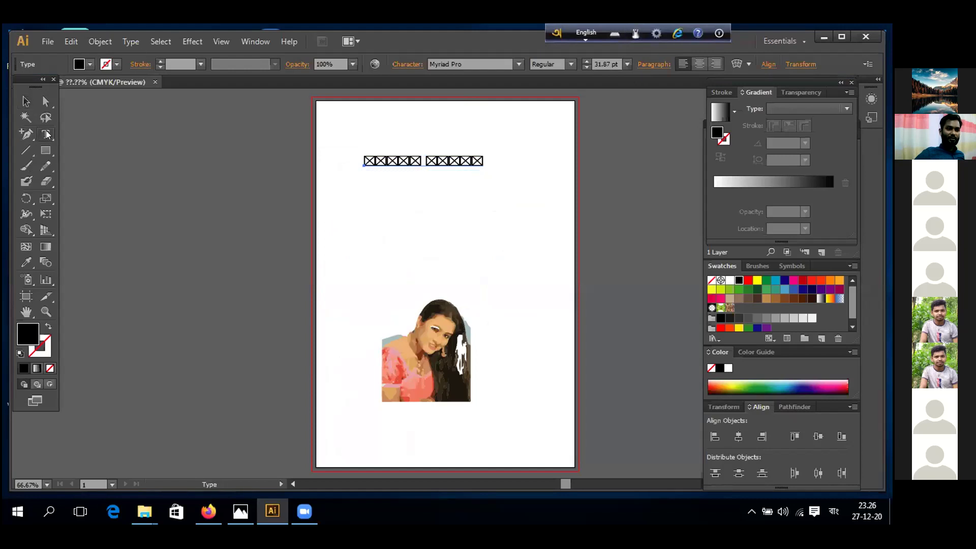
{"action": "left_click", "coordinate": [585, 33]}
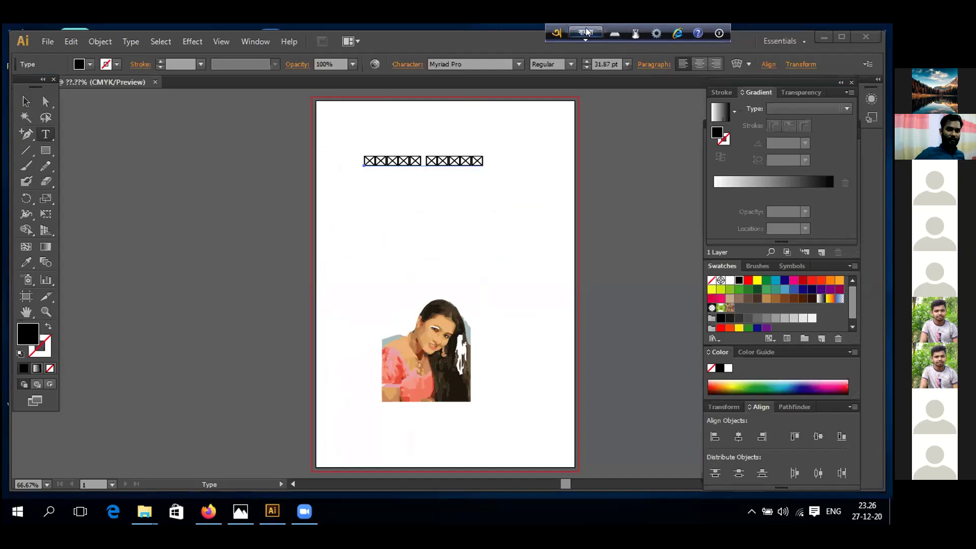
{"action": "left_click", "coordinate": [491, 166]}
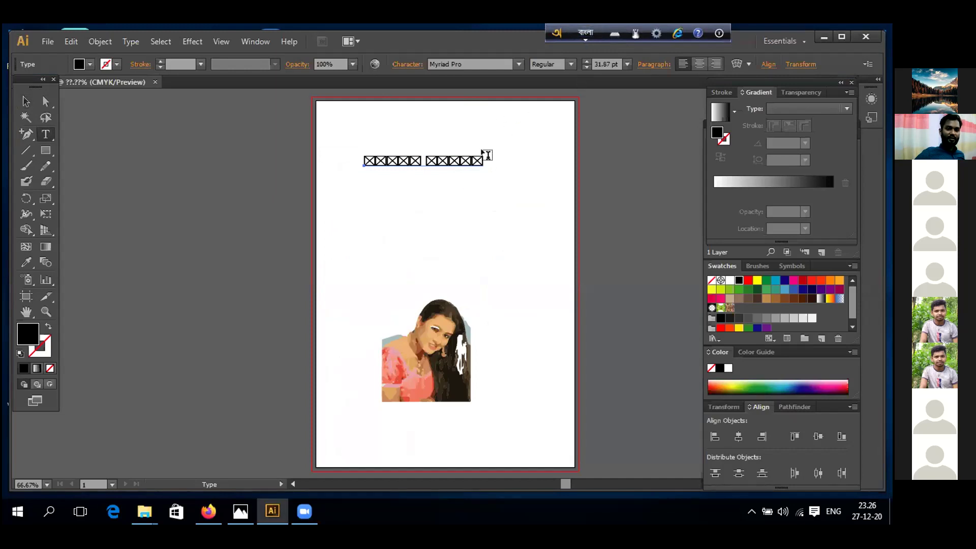
{"action": "left_click", "coordinate": [589, 40]}
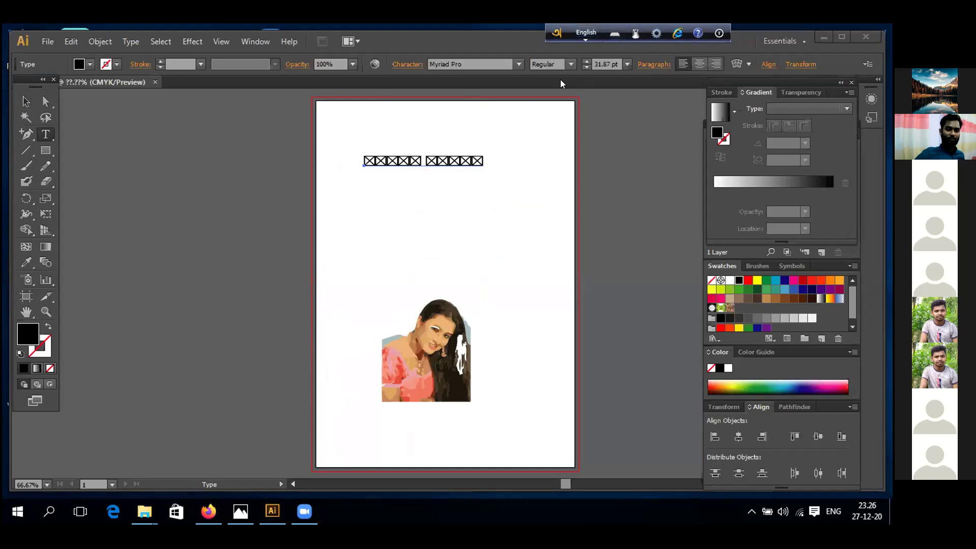
{"action": "left_click", "coordinate": [490, 158]}
{"action": "left_click", "coordinate": [387, 189]}
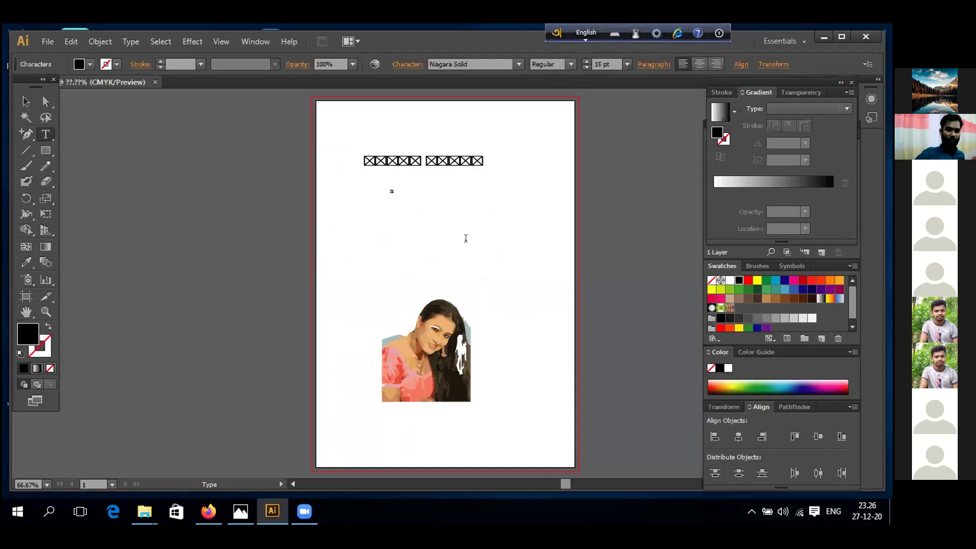
{"action": "type", "text": "ami"}
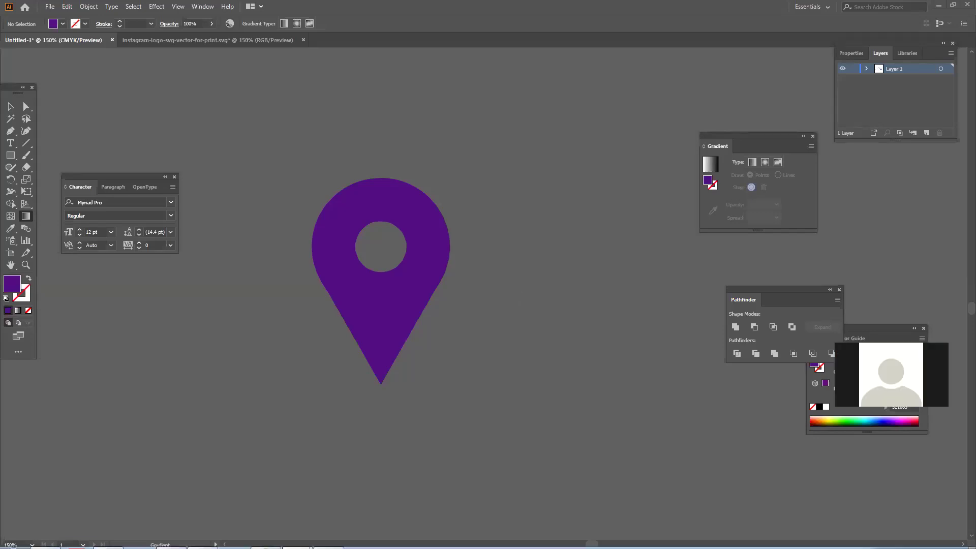
Step: Switch to Chrome, exit the business card photo view on Facebook and close the Combo-7 and Combo 9 chats
{"action": "left_click", "coordinate": [202, 539]}
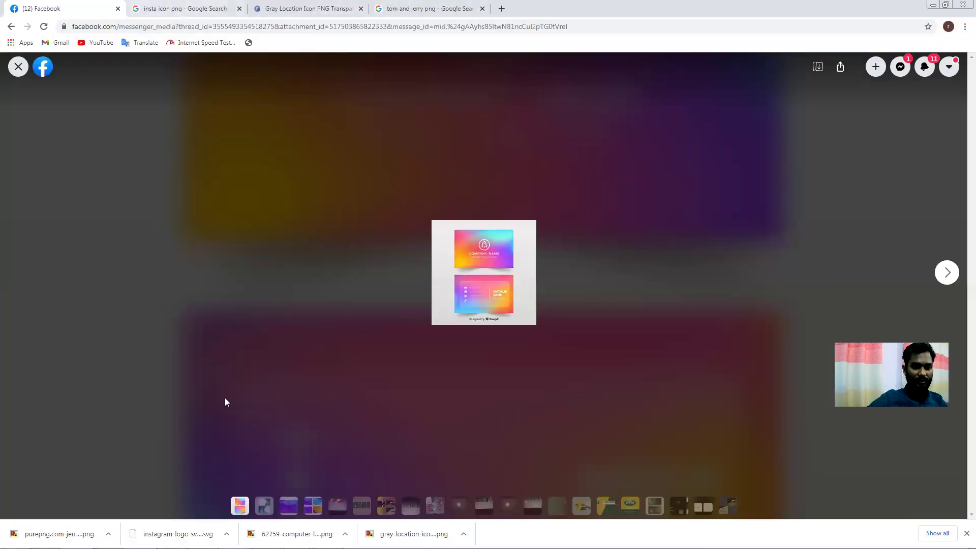
{"action": "left_click", "coordinate": [19, 67]}
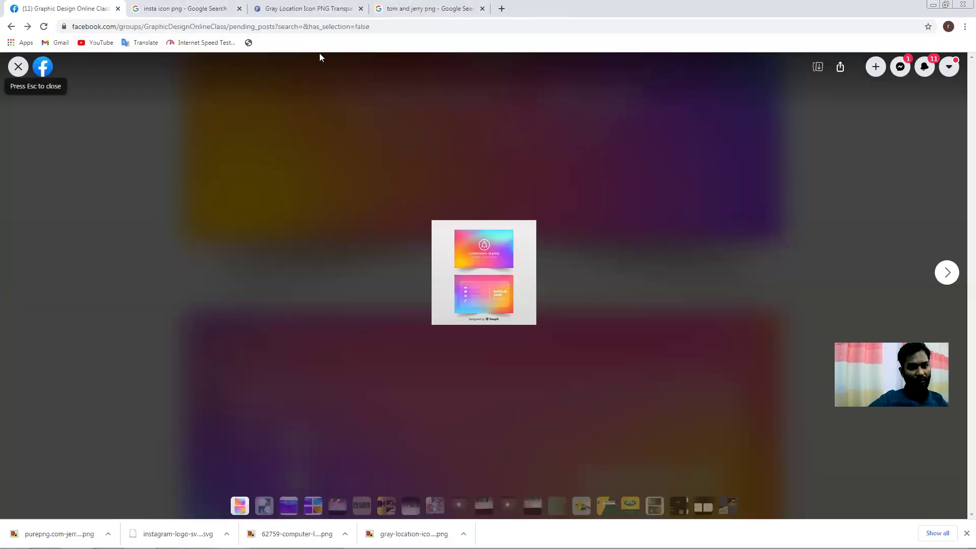
{"action": "left_click", "coordinate": [20, 67]}
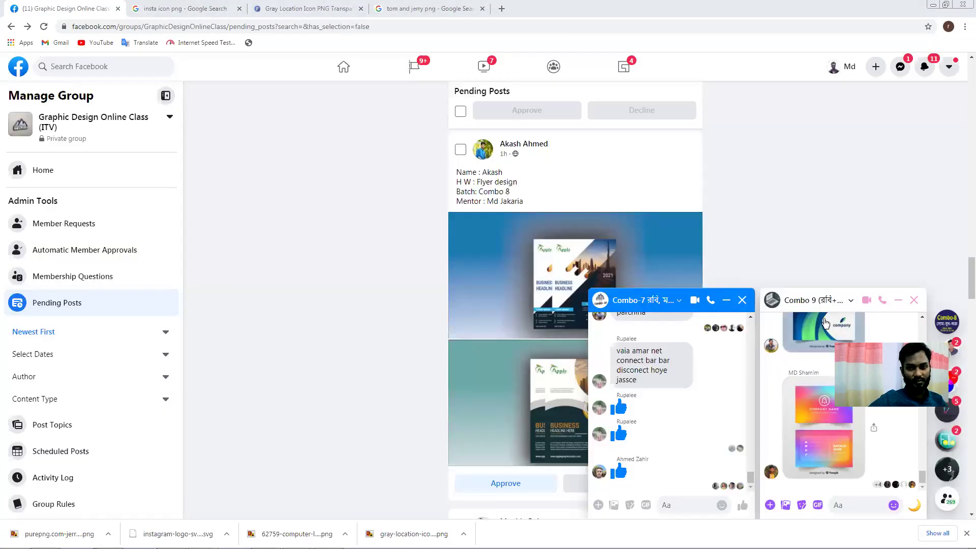
{"action": "left_click", "coordinate": [742, 300]}
{"action": "left_click", "coordinate": [913, 301]}
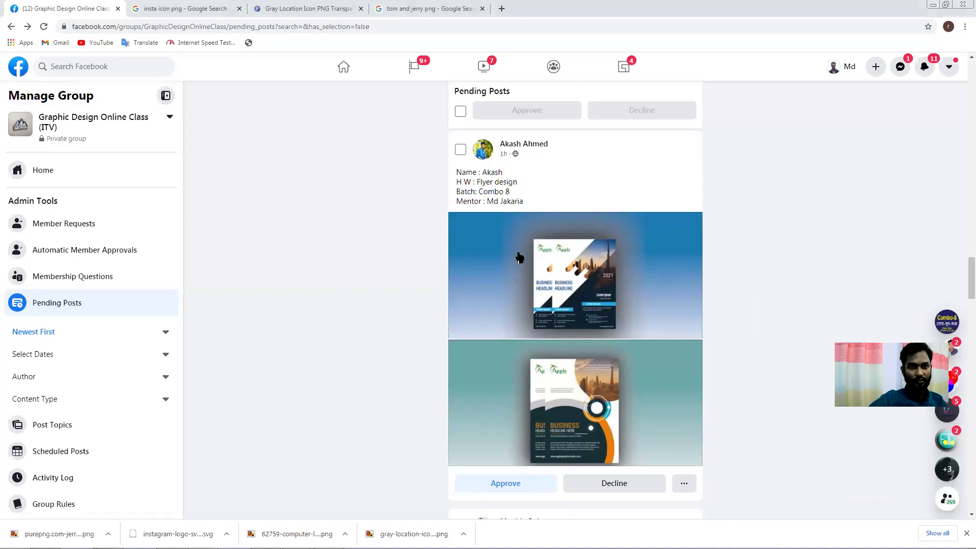
Step: Look through the Messenger conversations, open the ITV Combo 5 and Combo 9 chats and view a shared screenshot of the Instagram icon
{"action": "scroll", "coordinate": [516, 255], "scroll_direction": "up", "scroll_amount": 2}
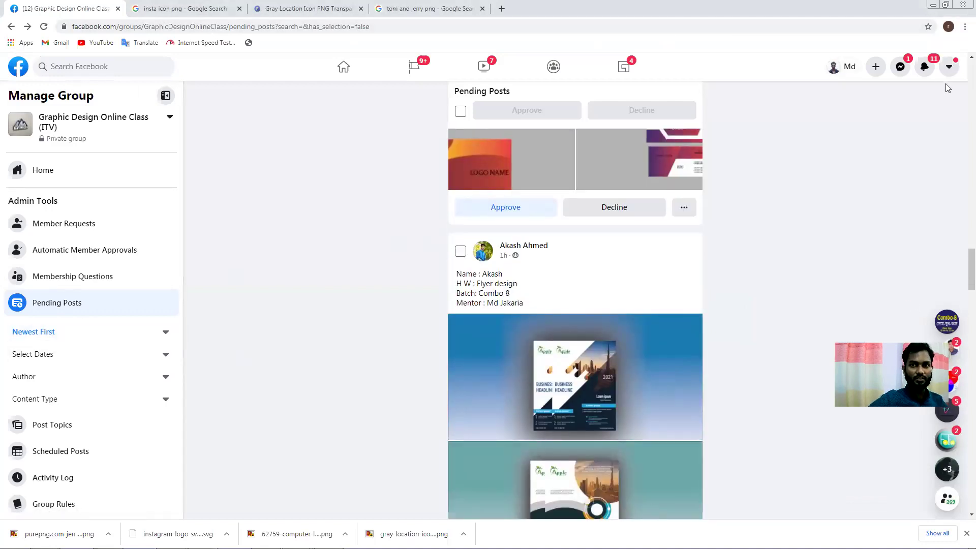
{"action": "left_click", "coordinate": [900, 67]}
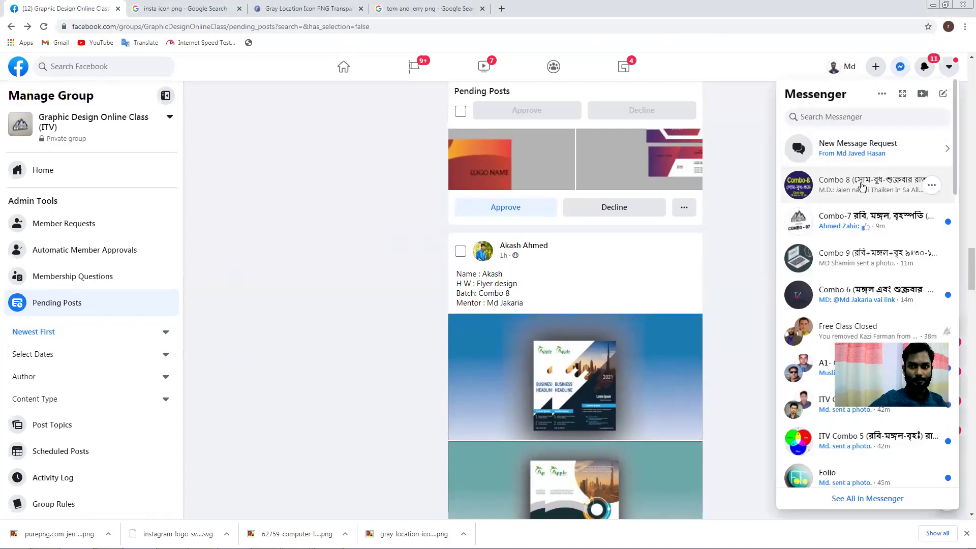
{"action": "scroll", "coordinate": [864, 239], "scroll_direction": "down", "scroll_amount": 2}
{"action": "scroll", "coordinate": [863, 315], "scroll_direction": "down", "scroll_amount": 3}
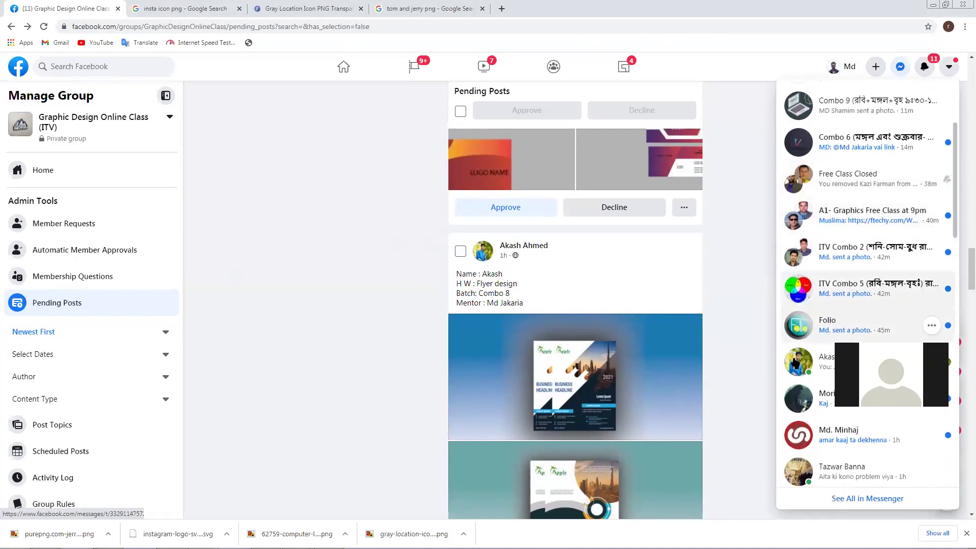
{"action": "left_click", "coordinate": [830, 346]}
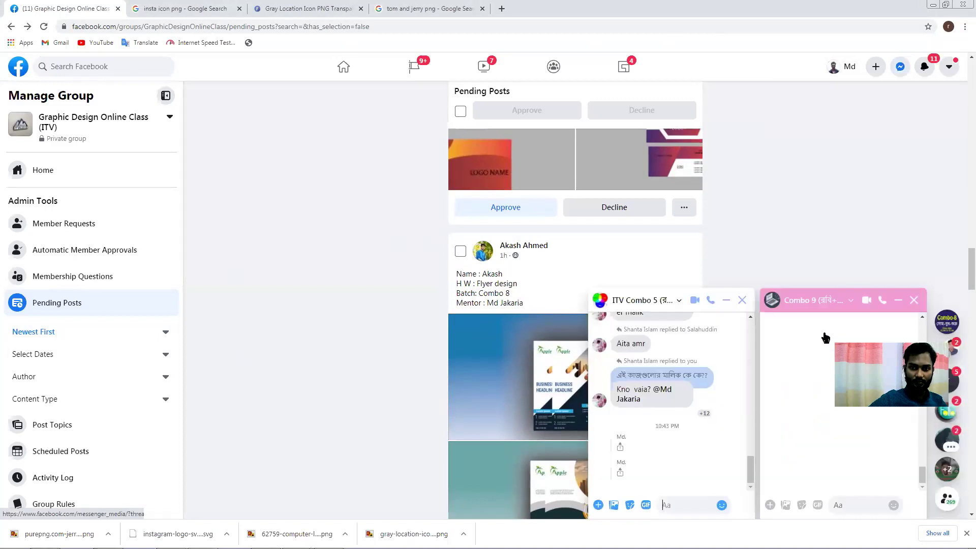
{"action": "left_click", "coordinate": [787, 331]}
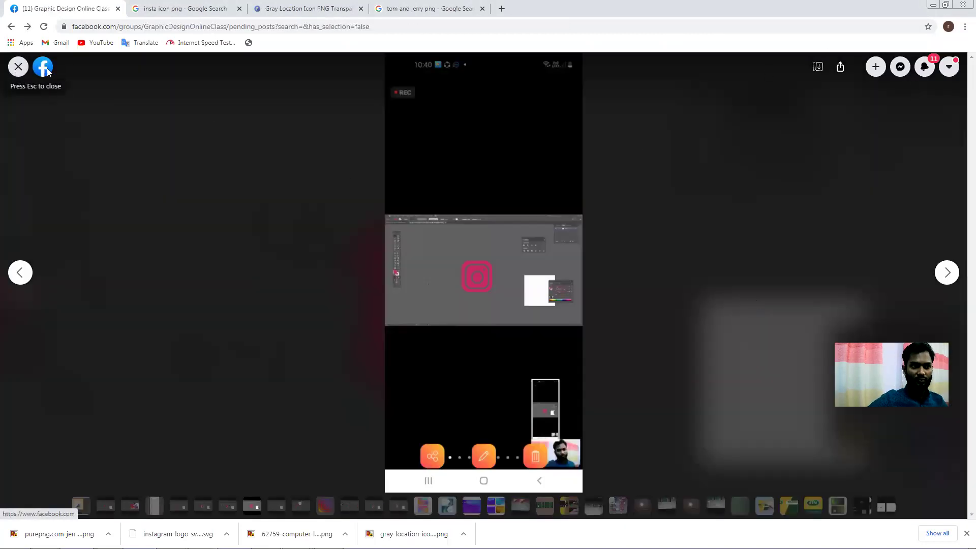
{"action": "left_click", "coordinate": [17, 68]}
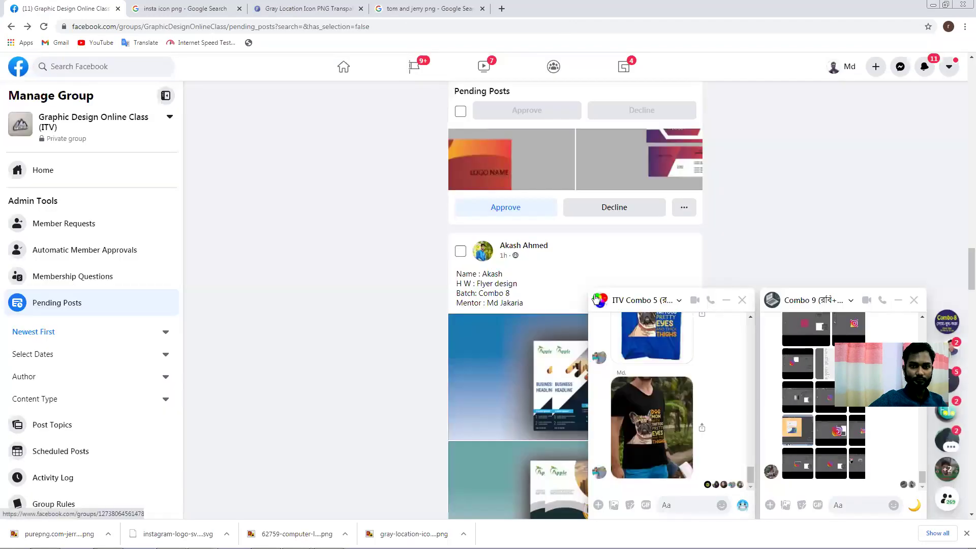
Step: Open the student's individual Messenger chat, view the shared green business flyer image with the Apple logo and copy it
{"action": "left_click", "coordinate": [900, 68]}
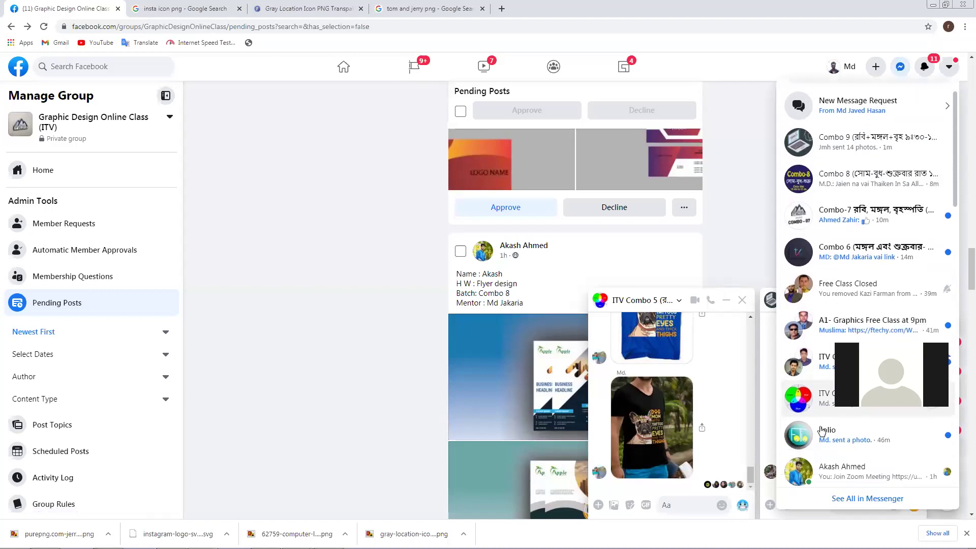
{"action": "scroll", "coordinate": [805, 376], "scroll_direction": "down", "scroll_amount": 3}
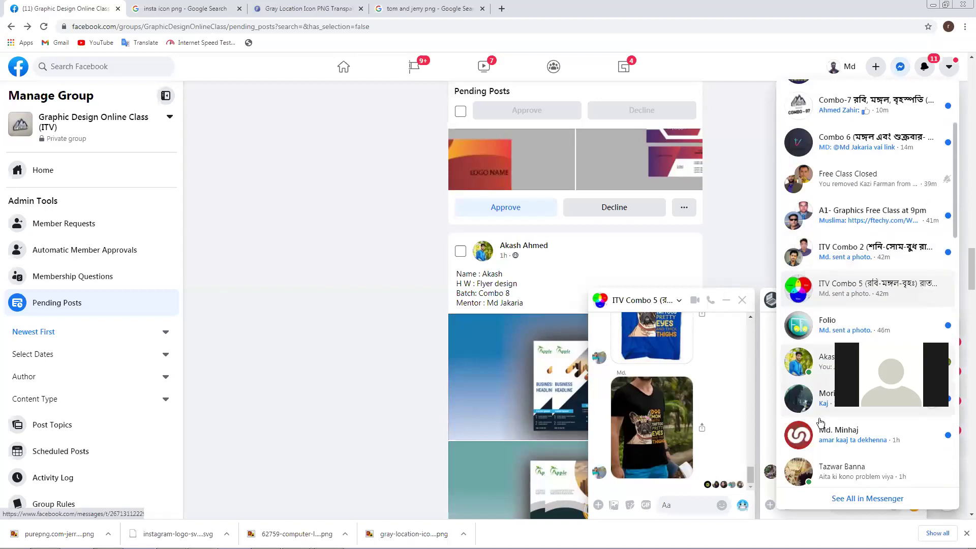
{"action": "left_click", "coordinate": [802, 369]}
{"action": "scroll", "coordinate": [515, 457], "scroll_direction": "up", "scroll_amount": 2}
{"action": "scroll", "coordinate": [515, 457], "scroll_direction": "up", "scroll_amount": 10}
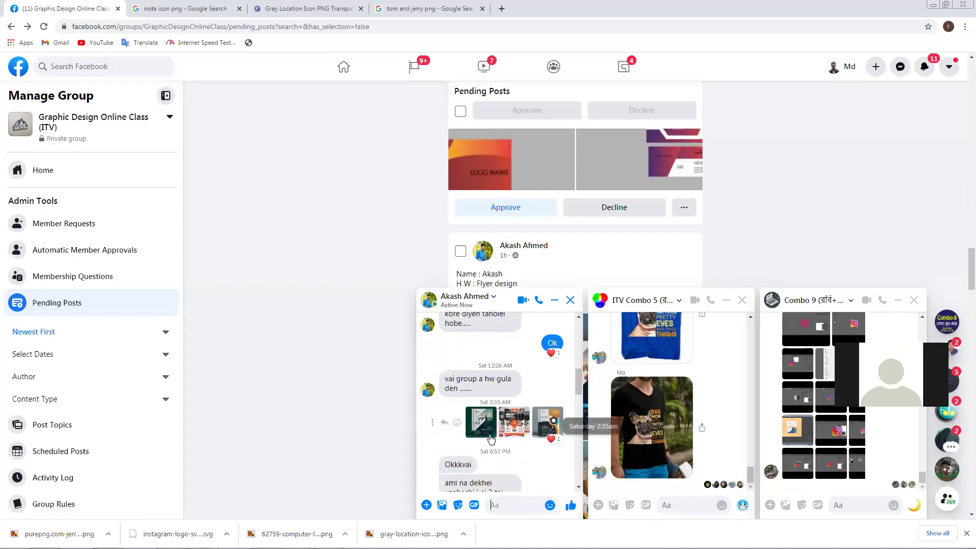
{"action": "left_click", "coordinate": [485, 432]}
{"action": "right_click", "coordinate": [383, 177]}
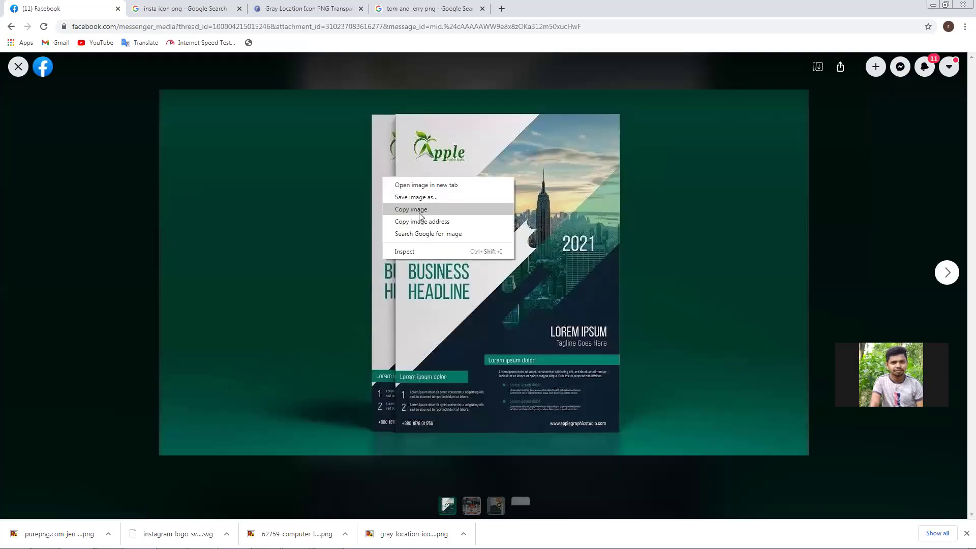
{"action": "left_click", "coordinate": [411, 197]}
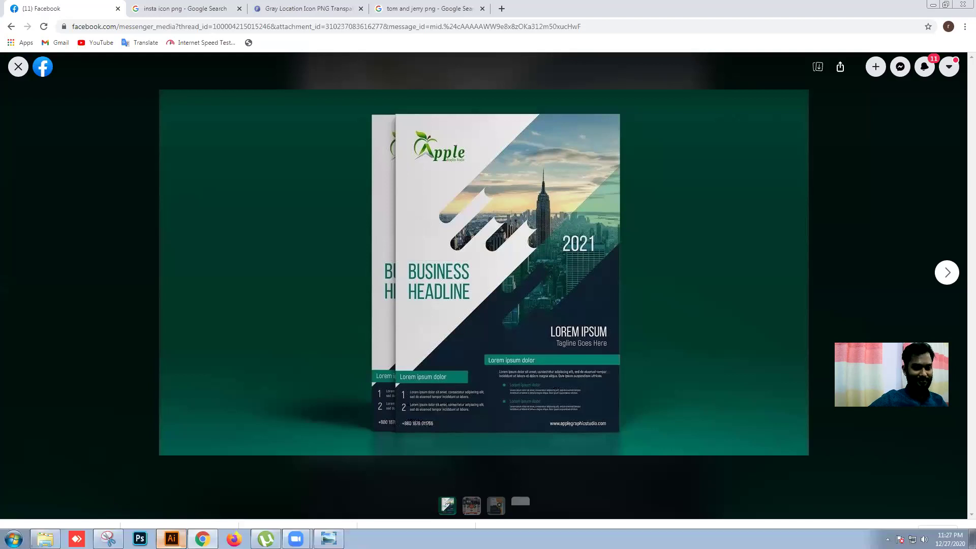
Step: Switch to Illustrator and close the instagram-logo-svg-vector-for-print.svg and Untitled-1 documents without saving
{"action": "left_click", "coordinate": [171, 540]}
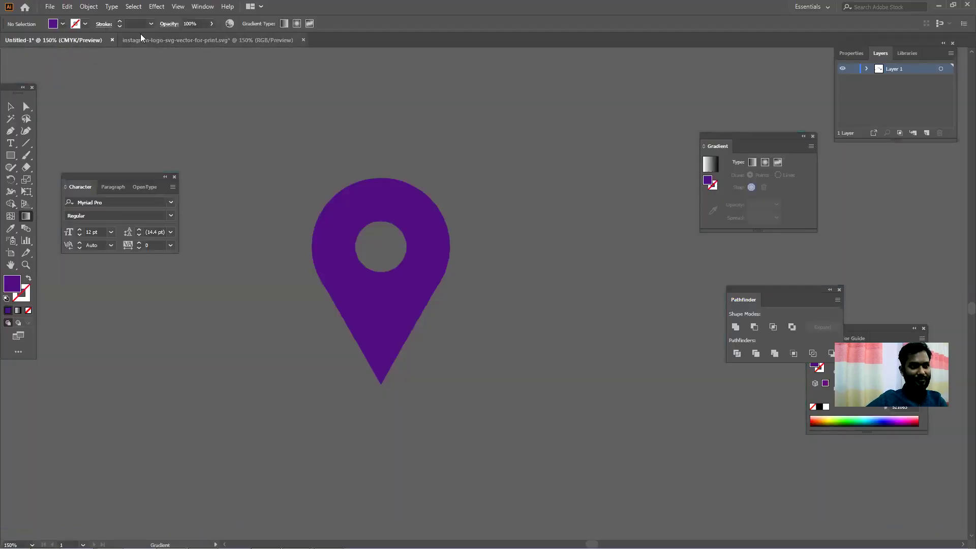
{"action": "left_click", "coordinate": [303, 41]}
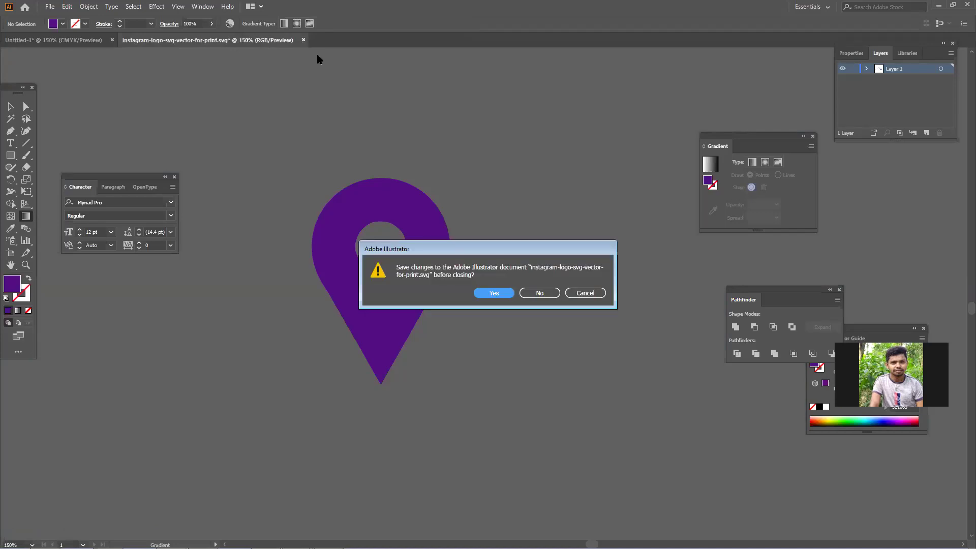
{"action": "left_click", "coordinate": [542, 292]}
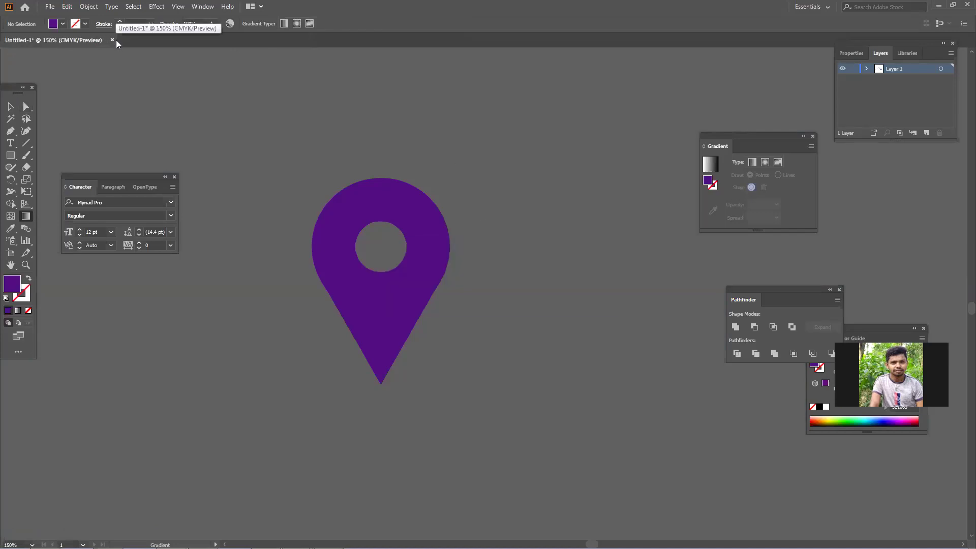
{"action": "key", "text": "ctrl+w"}
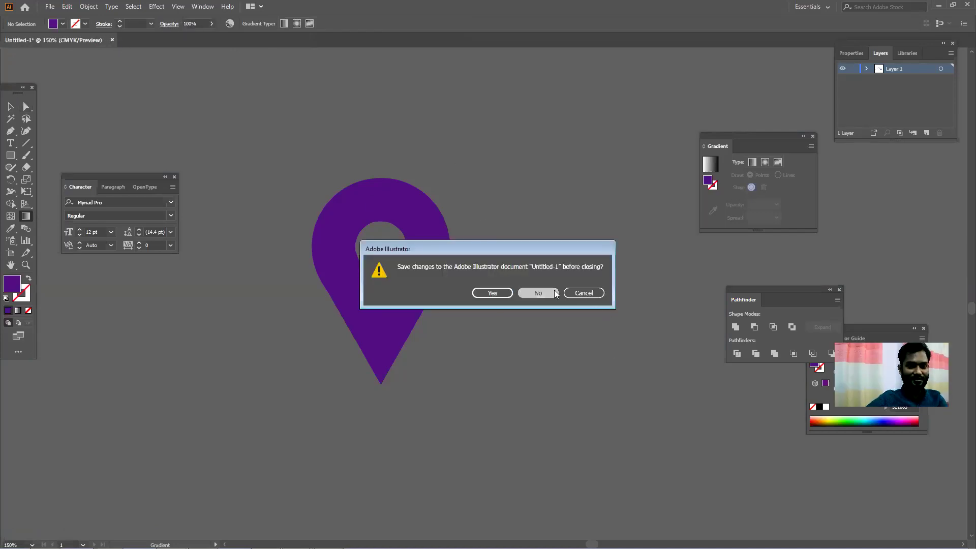
{"action": "left_click", "coordinate": [538, 291]}
{"action": "left_click", "coordinate": [49, 6]}
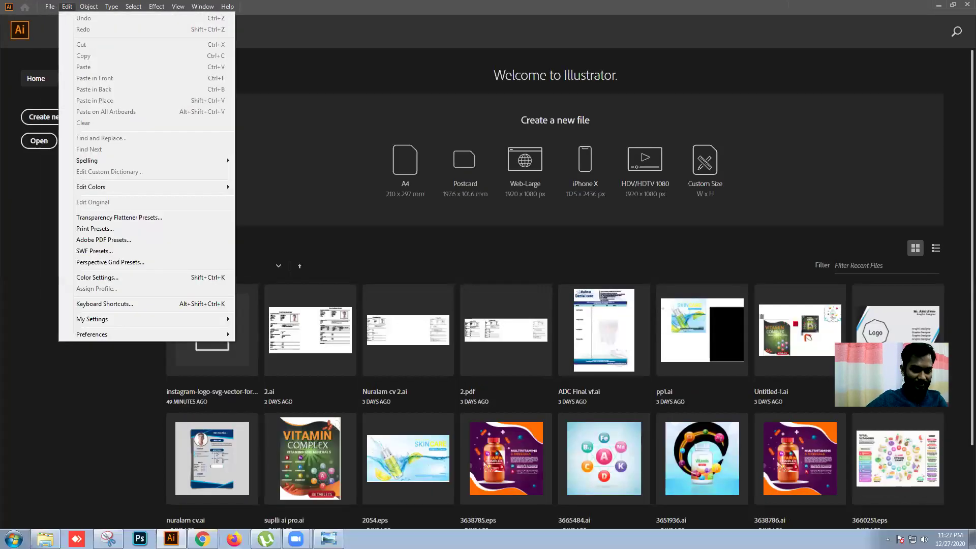
Step: Switch to Chrome and search Google Images for "flyer design" in place of the Tom and Jerry search
{"action": "left_click", "coordinate": [203, 539]}
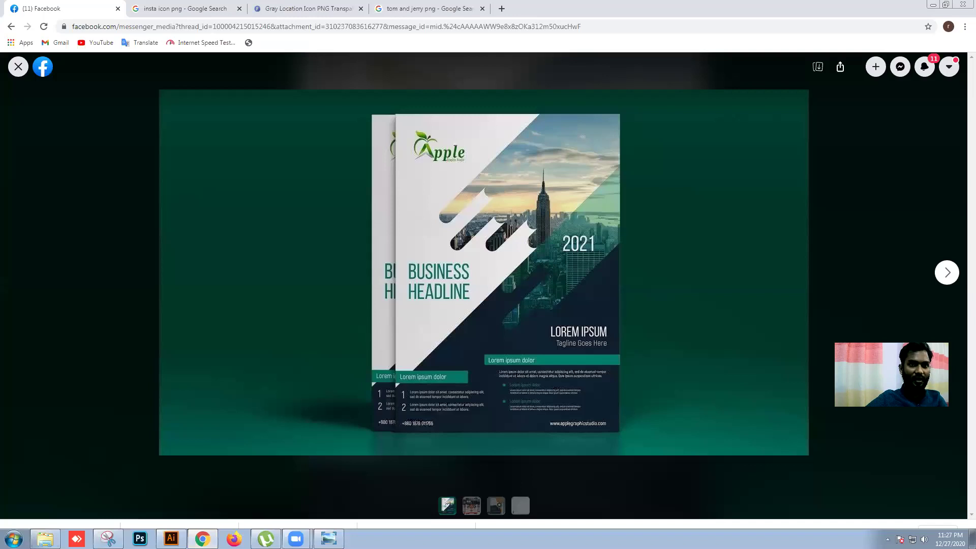
{"action": "left_click", "coordinate": [455, 9]}
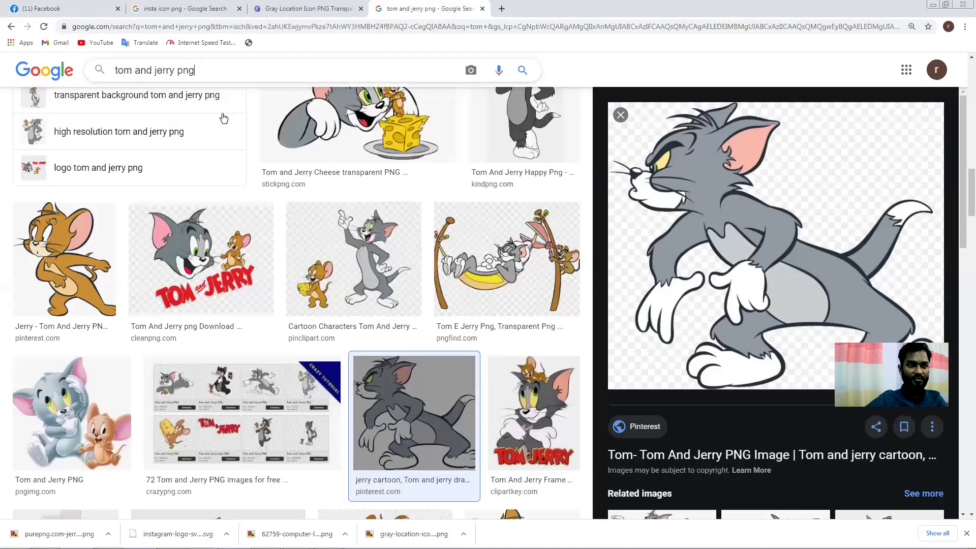
{"action": "triple_click", "coordinate": [235, 72]}
{"action": "type", "text": "flyer"}
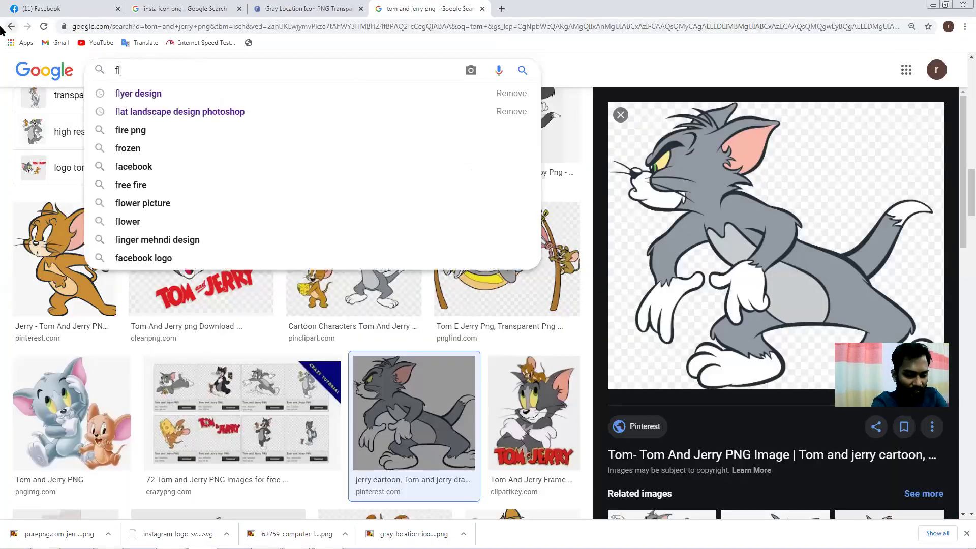
{"action": "key", "text": "Down"}
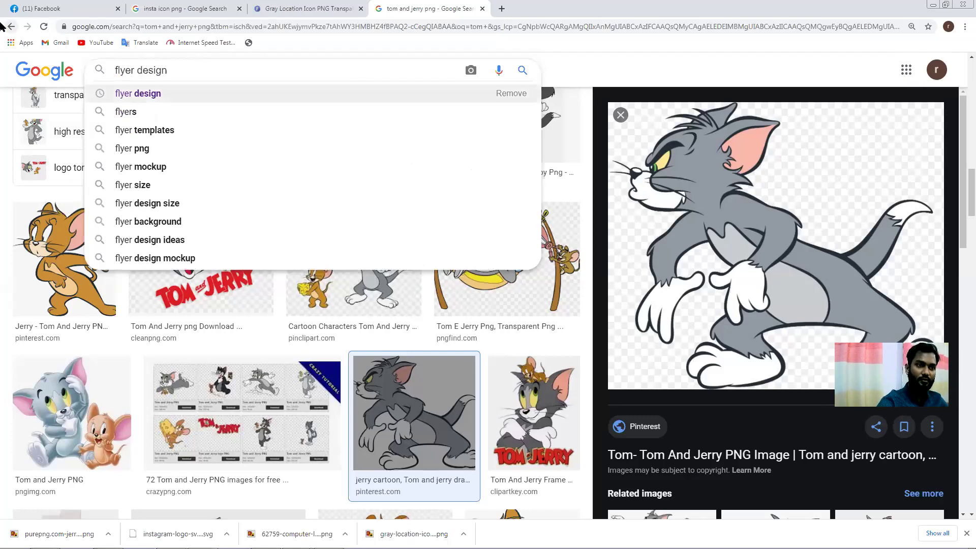
{"action": "key", "text": "Return"}
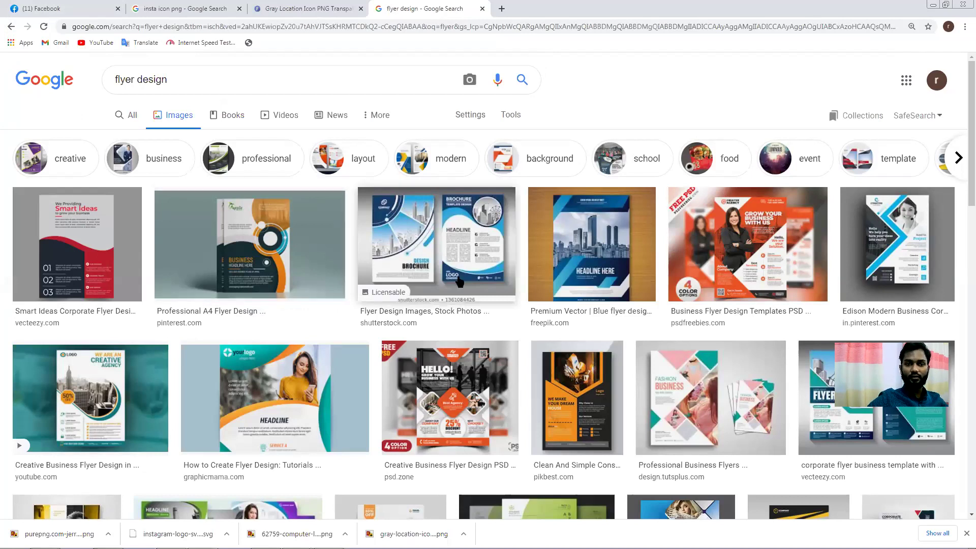
Step: Browse the flyer design results and open the preview of the Professional A4 Flyer Design image from Pinterest
{"action": "scroll", "coordinate": [579, 227], "scroll_direction": "down", "scroll_amount": 2}
{"action": "left_click", "coordinate": [579, 227]}
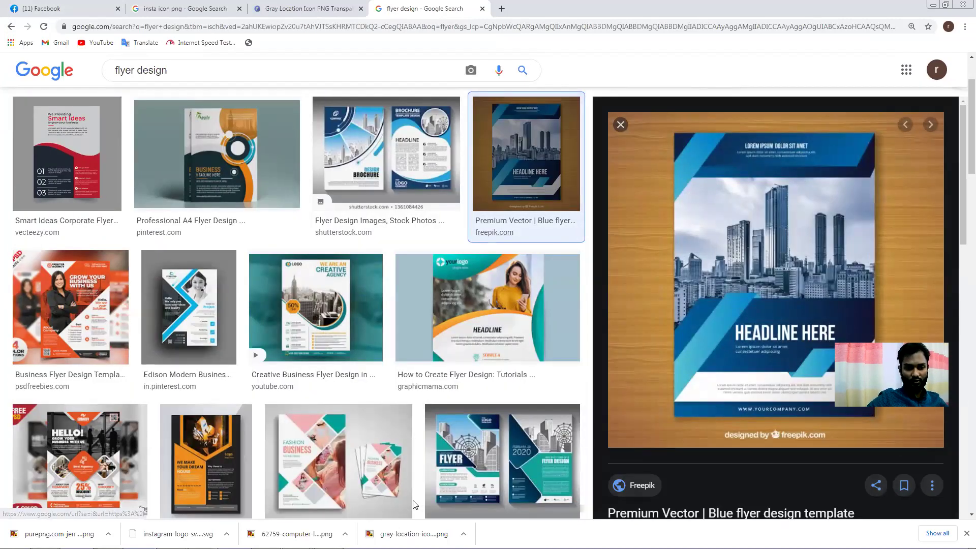
{"action": "scroll", "coordinate": [158, 392], "scroll_direction": "down", "scroll_amount": 1}
{"action": "left_click", "coordinate": [59, 266]}
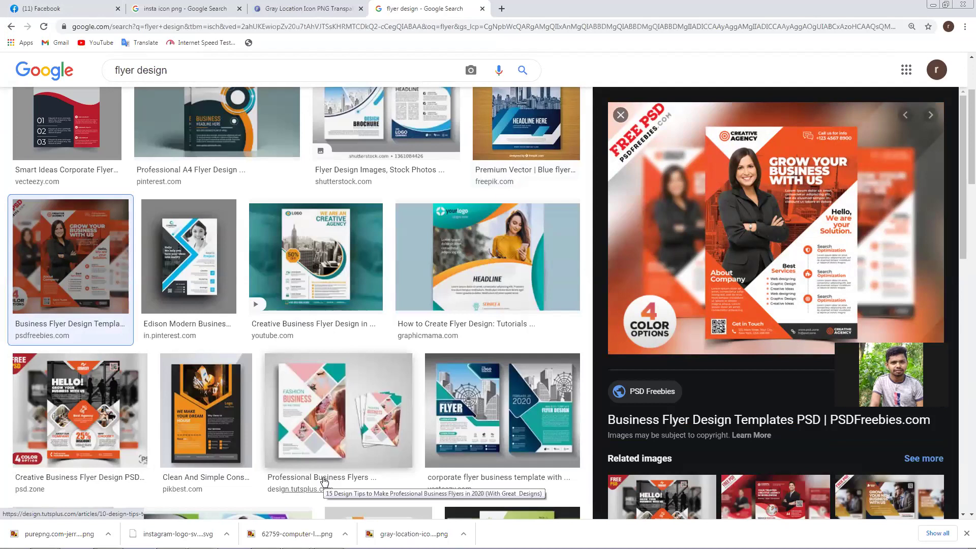
{"action": "scroll", "coordinate": [323, 480], "scroll_direction": "up", "scroll_amount": 1}
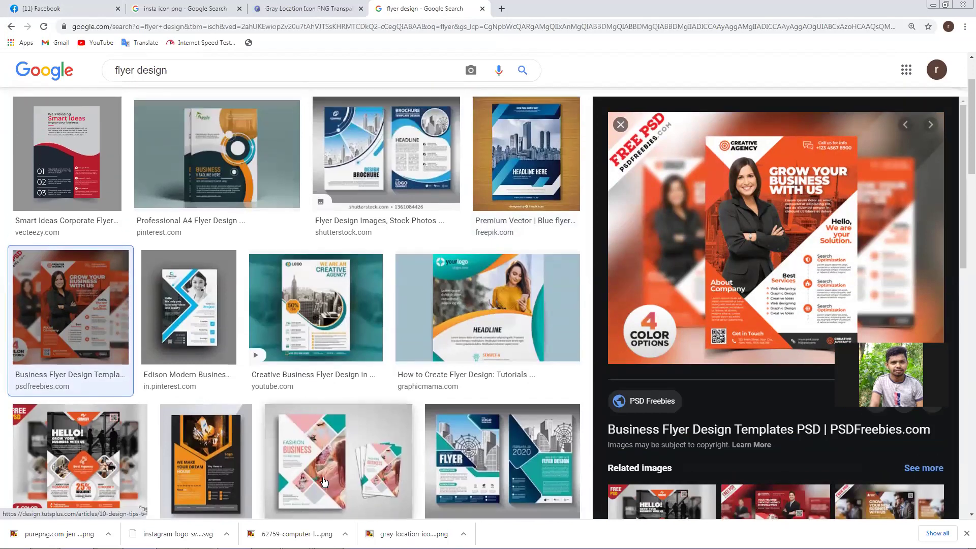
{"action": "left_click", "coordinate": [246, 155]}
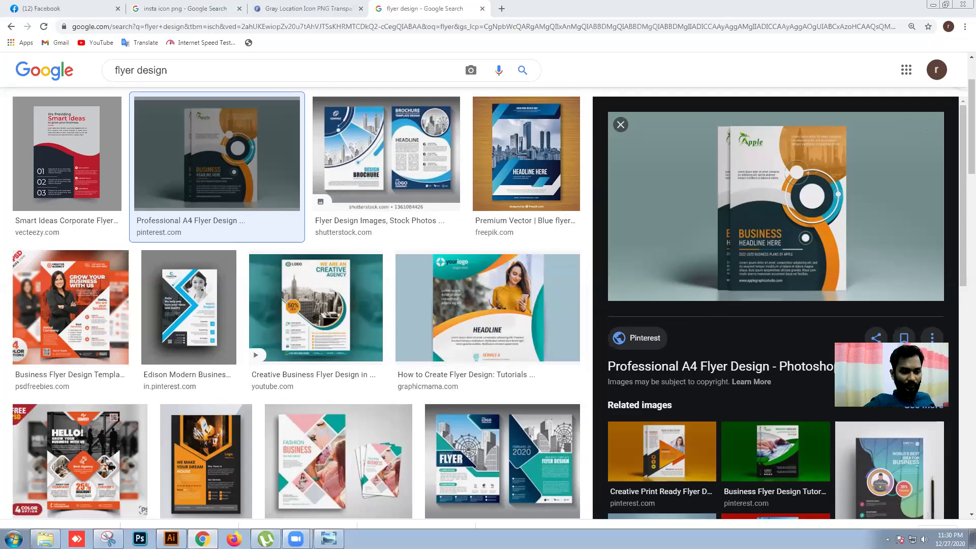
Step: Create a new A4 document in Illustrator and copy the Professional A4 Flyer Design image from Chrome
{"action": "left_click", "coordinate": [171, 538]}
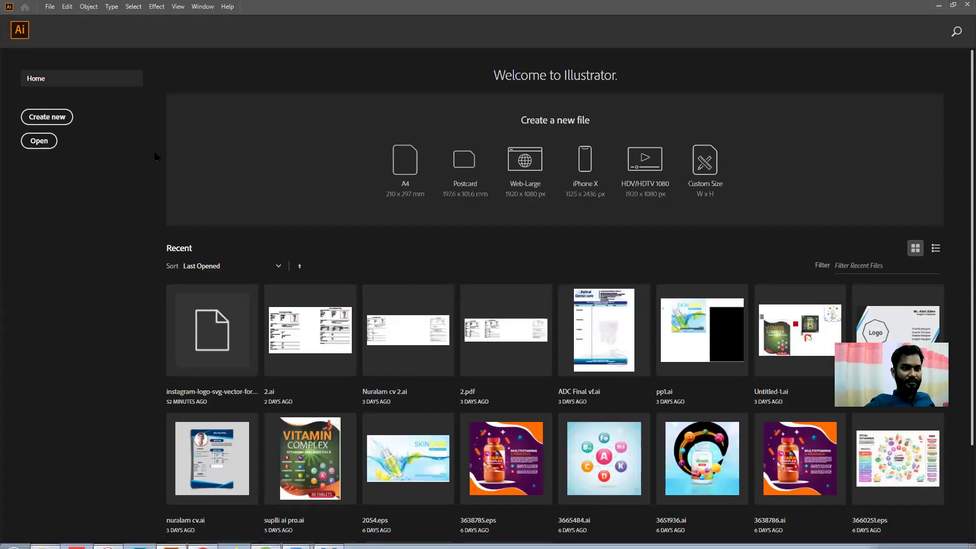
{"action": "left_click", "coordinate": [393, 171]}
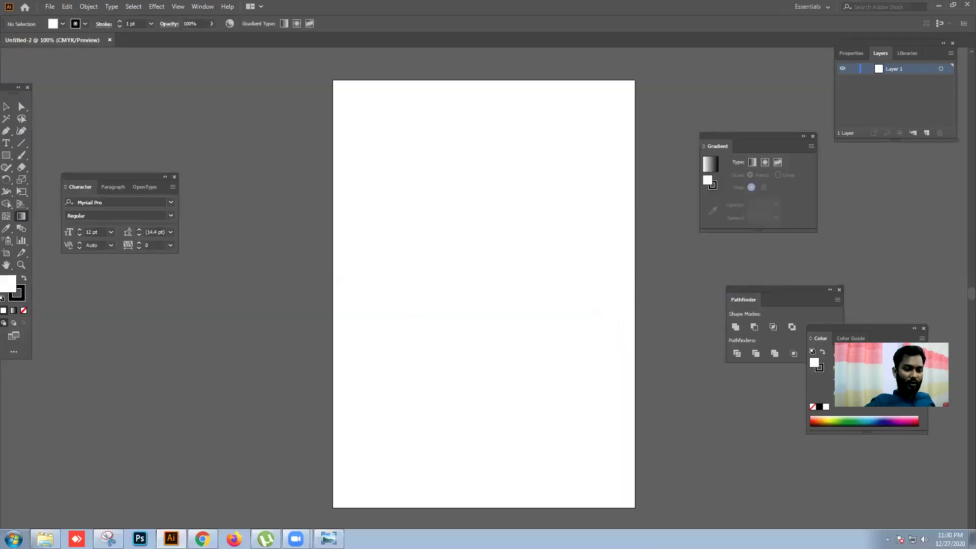
{"action": "left_click", "coordinate": [202, 538]}
{"action": "right_click", "coordinate": [616, 253]}
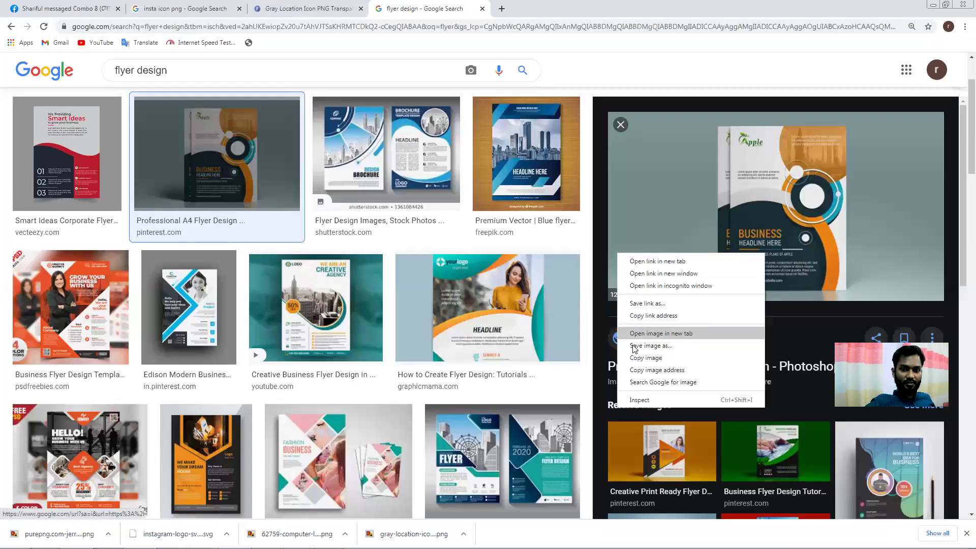
{"action": "left_click", "coordinate": [633, 358]}
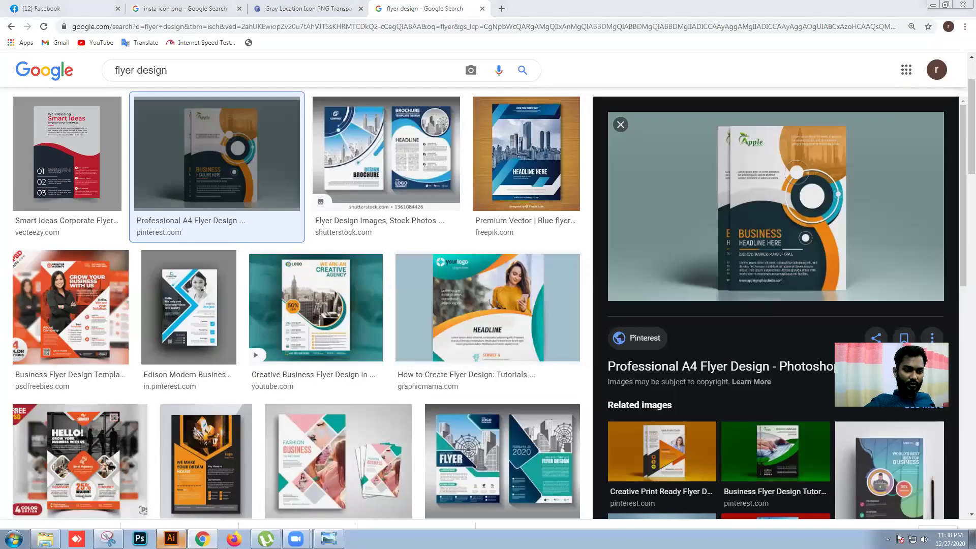
Step: Paste the copied flyer image into the new Illustrator document and shift it toward the right side of the artboard
{"action": "left_click", "coordinate": [171, 538]}
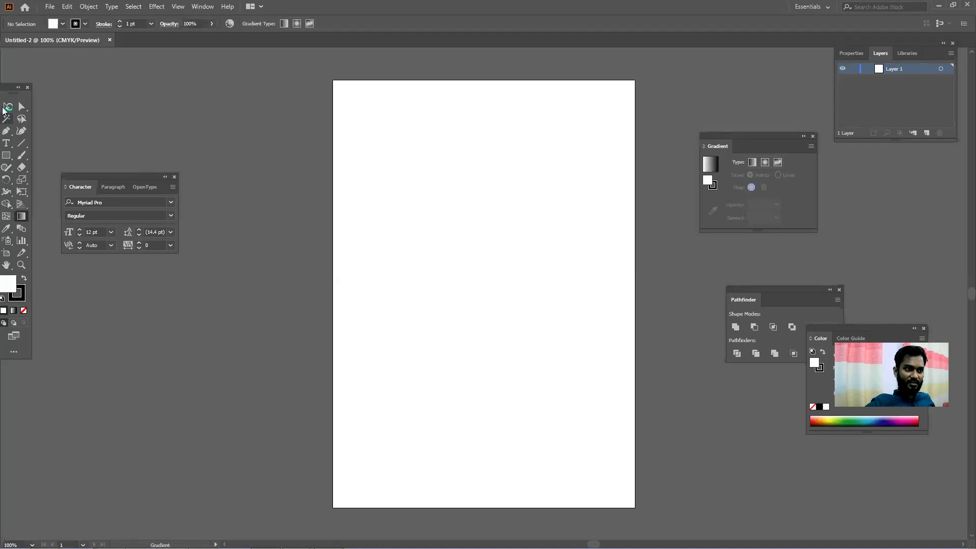
{"action": "left_click", "coordinate": [7, 108]}
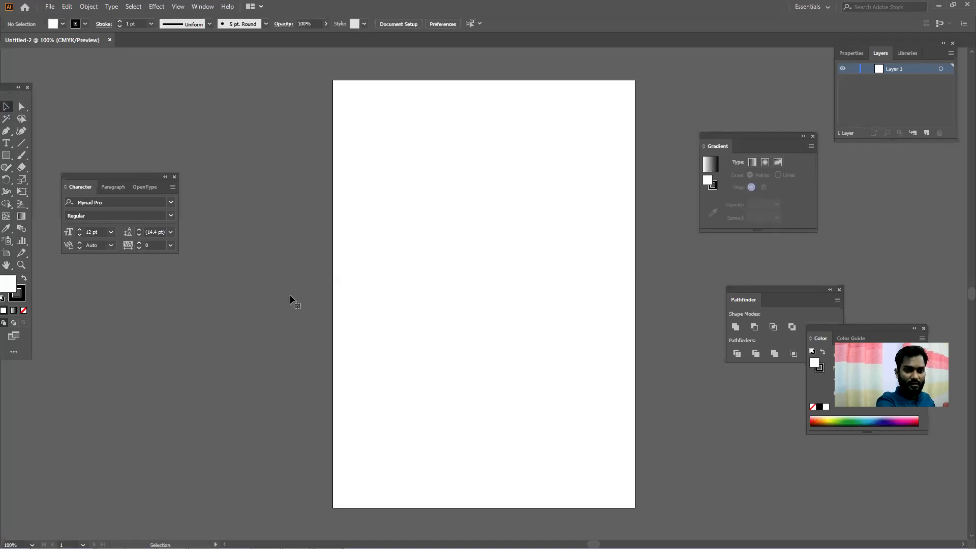
{"action": "key", "text": "ctrl+v"}
{"action": "left_click_drag", "start_coordinate": [349, 257], "coordinate": [510, 343]}
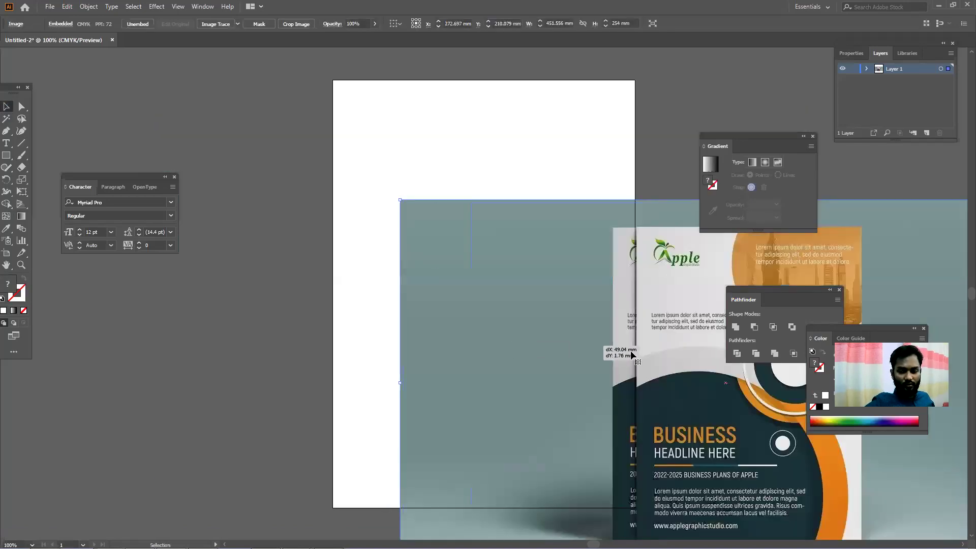
{"action": "left_click_drag", "start_coordinate": [631, 352], "coordinate": [702, 354]}
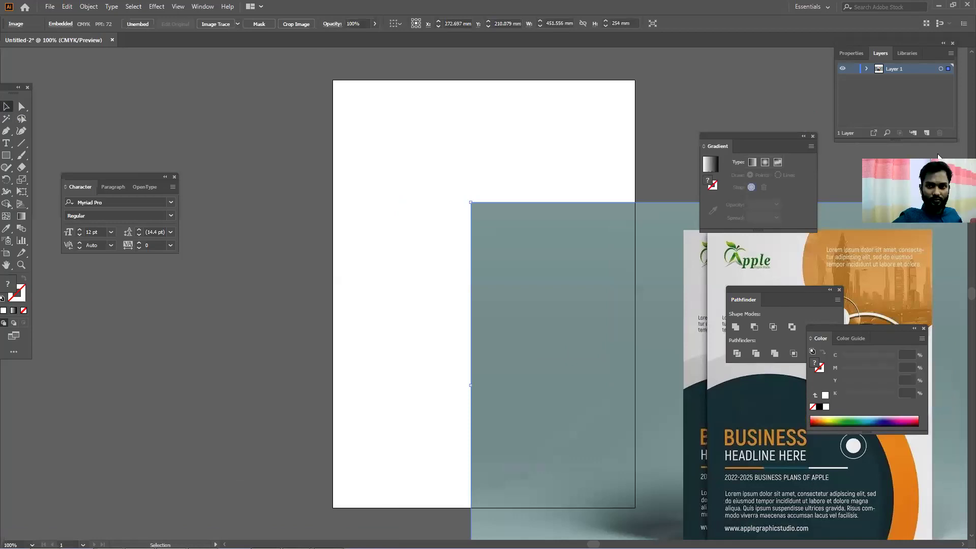
Step: Close the floating Gradient, Pathfinder and Color panels that cover the flyer image
{"action": "left_click", "coordinate": [813, 136]}
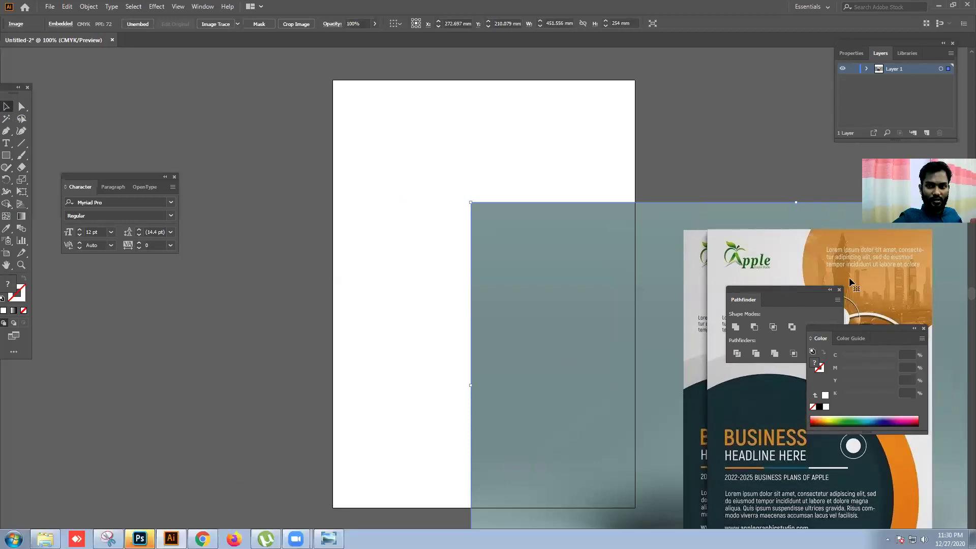
{"action": "left_click", "coordinate": [839, 289]}
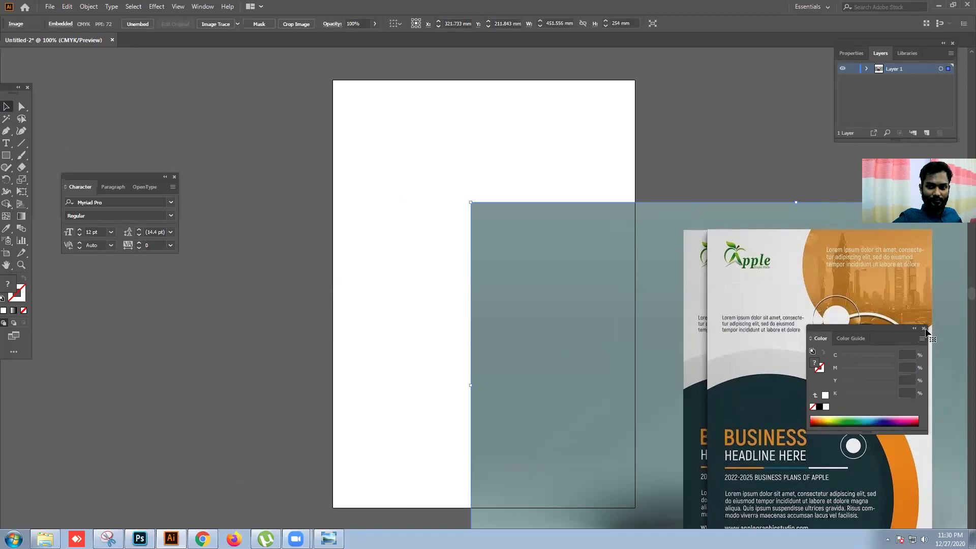
{"action": "left_click", "coordinate": [923, 329]}
Step: Place the flyer image beside the artboard's right edge so that it no longer overlaps the page
{"action": "left_click_drag", "start_coordinate": [868, 251], "coordinate": [971, 192]}
{"action": "left_click", "coordinate": [6, 265]}
{"action": "left_click_drag", "start_coordinate": [378, 336], "coordinate": [245, 317]}
{"action": "key", "text": "v"}
{"action": "left_click_drag", "start_coordinate": [673, 346], "coordinate": [634, 321]}
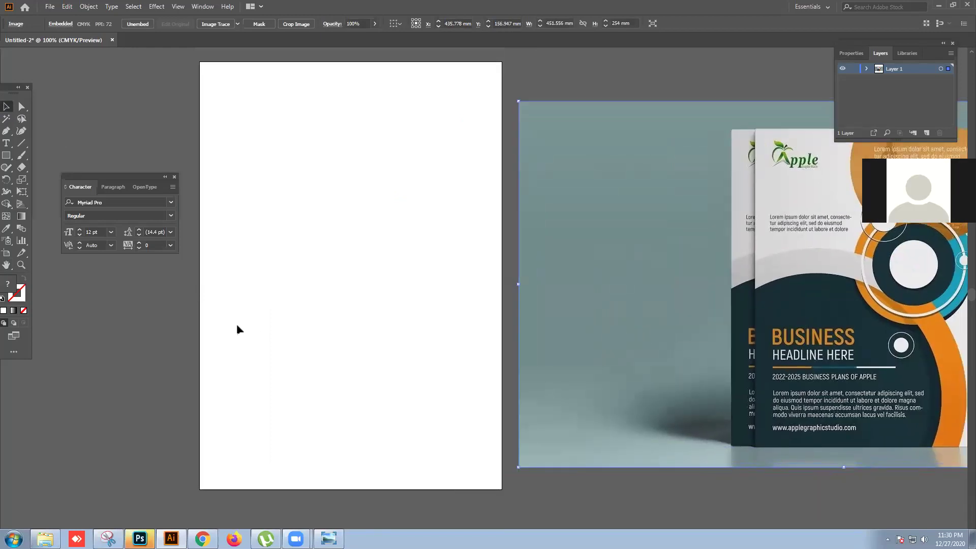
Step: Draw a 210 x 297 mm rectangle that covers the whole artboard
{"action": "left_click", "coordinate": [6, 156]}
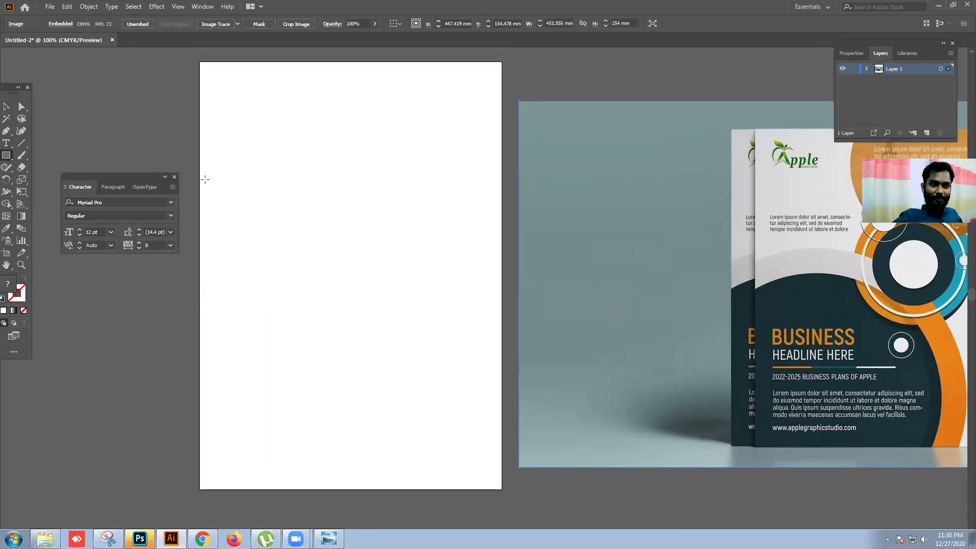
{"action": "left_click_drag", "start_coordinate": [199, 168], "coordinate": [501, 489]}
{"action": "left_click", "coordinate": [6, 106]}
{"action": "left_click_drag", "start_coordinate": [358, 169], "coordinate": [360, 62]}
Step: Fill the artboard rectangle with the grey-green sampled from the flyer image's background and deselect it
{"action": "key", "text": "i"}
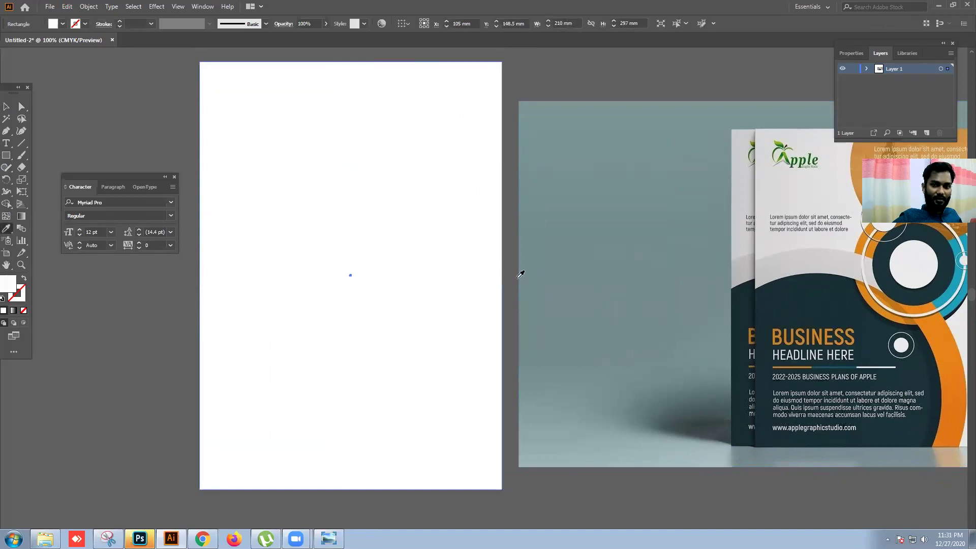
{"action": "left_click", "coordinate": [768, 308]}
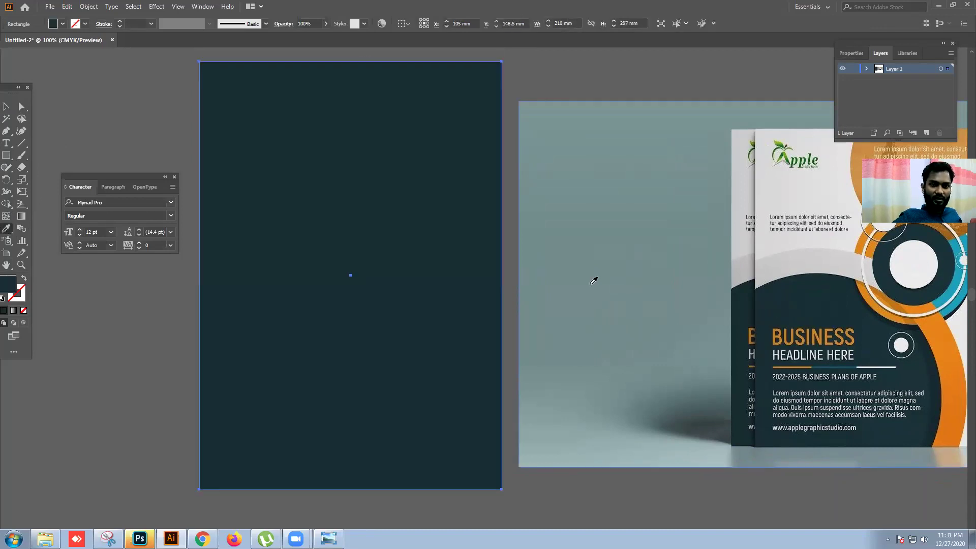
{"action": "left_click", "coordinate": [621, 284]}
{"action": "left_click", "coordinate": [6, 106]}
{"action": "key", "text": "ctrl+shift+a"}
Step: Draw a circle about 202 mm in diameter over the lower part of the artboard, extending past its right and bottom edges
{"action": "left_click", "coordinate": [6, 155]}
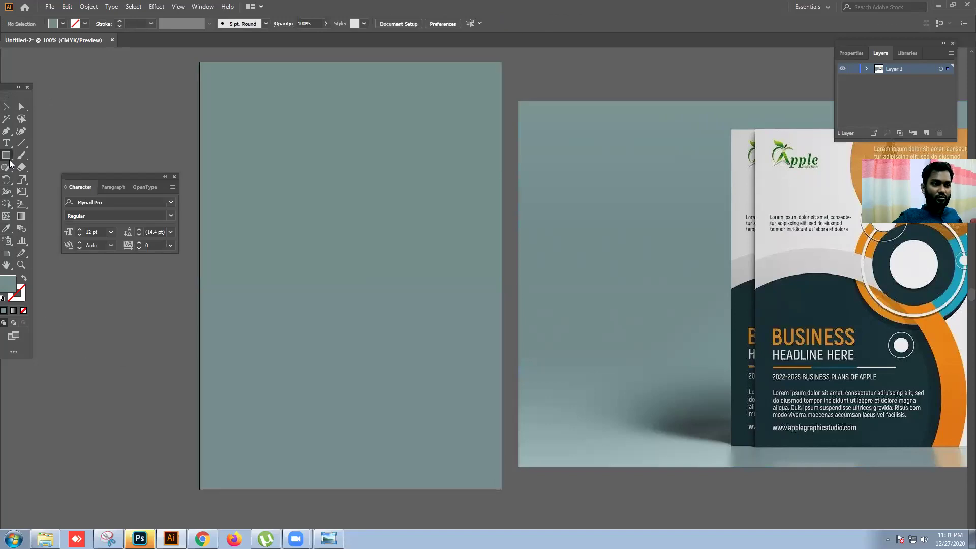
{"action": "left_click", "coordinate": [53, 178]}
{"action": "left_click_drag", "start_coordinate": [258, 251], "coordinate": [543, 521]}
{"action": "left_click", "coordinate": [7, 106]}
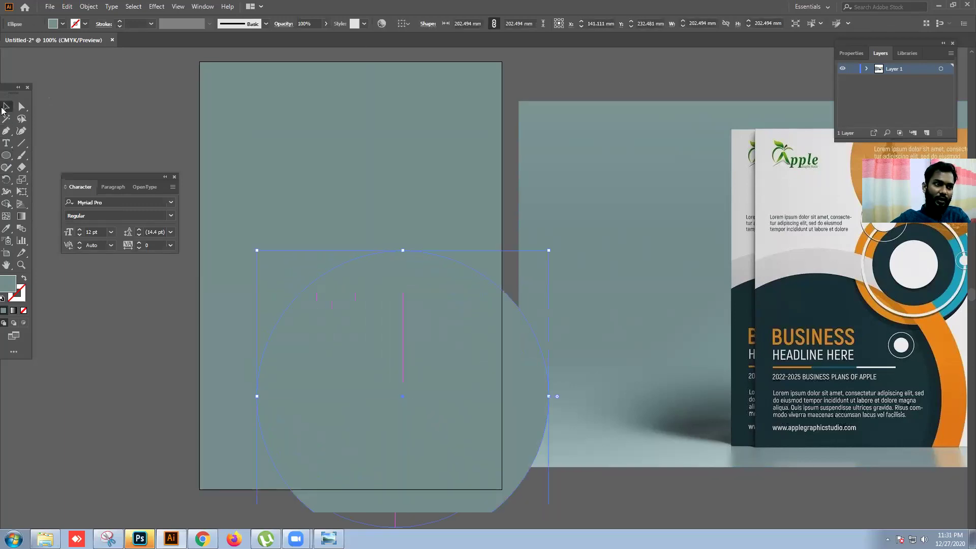
Step: Move the circle over the artboard's lower-left corner and fill it with the orange sampled from the flyer image
{"action": "left_click_drag", "start_coordinate": [322, 331], "coordinate": [196, 349]}
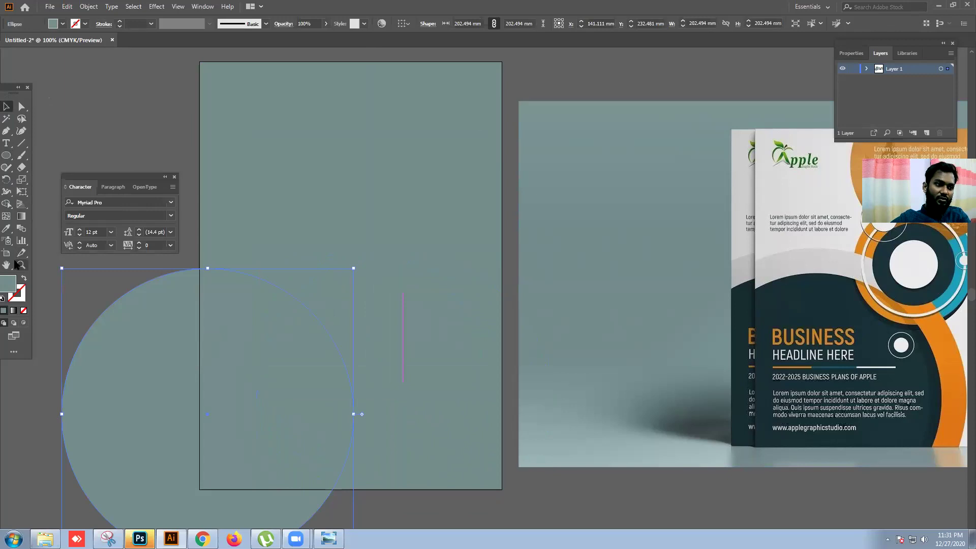
{"action": "left_click", "coordinate": [6, 228]}
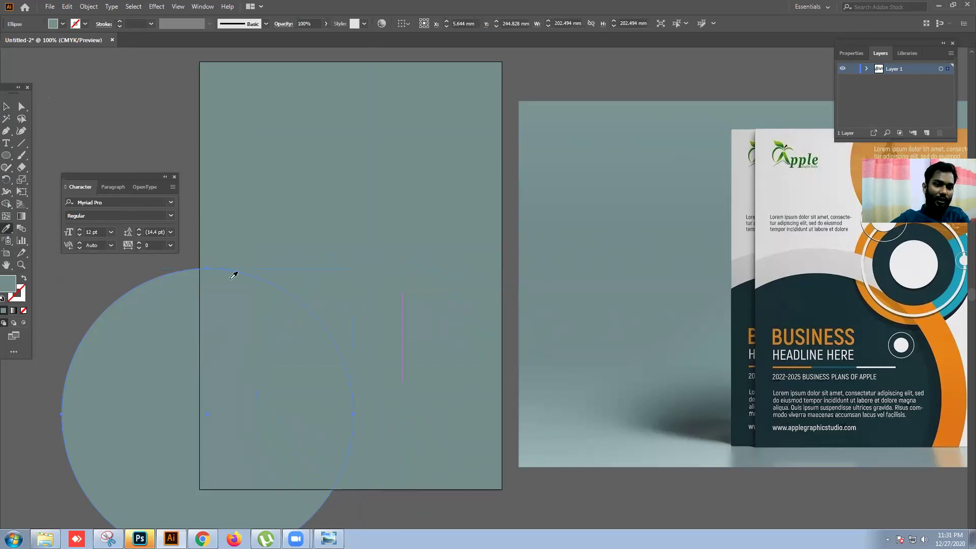
{"action": "left_click", "coordinate": [945, 342]}
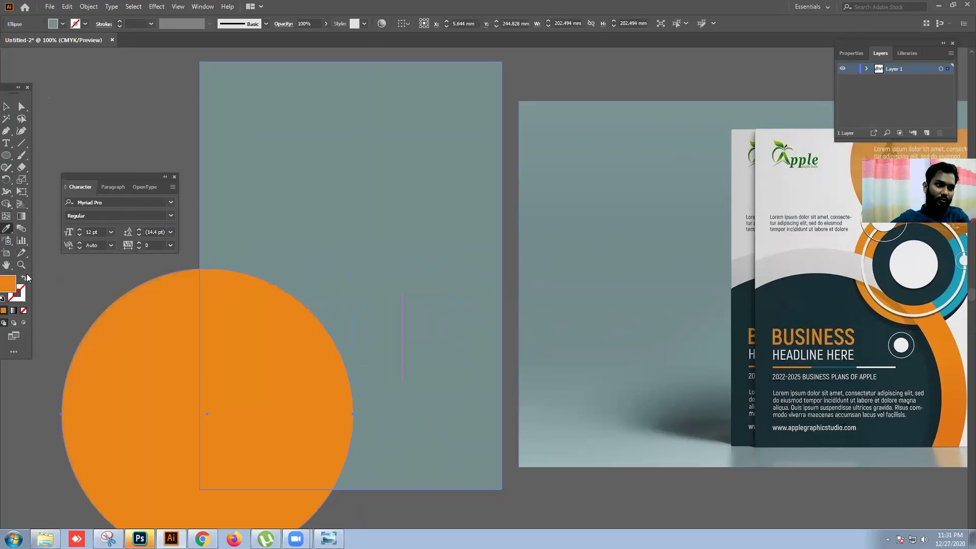
Step: Turn the circle's orange fill into a 72 pt stroke with no fill, and deselect it
{"action": "left_click", "coordinate": [24, 278]}
{"action": "left_click_drag", "start_coordinate": [120, 22], "coordinate": [120, 22]}
{"action": "left_click", "coordinate": [6, 106]}
{"action": "left_click", "coordinate": [153, 139]}
Step: Reposition the orange ring so that its arc crosses the artboard's left and bottom edges, keeping the background rectangle in place
{"action": "left_click_drag", "start_coordinate": [355, 344], "coordinate": [387, 379]}
{"action": "key", "text": "ctrl+z"}
{"action": "left_click_drag", "start_coordinate": [231, 275], "coordinate": [303, 299]}
{"action": "key", "text": "ctrl+z"}
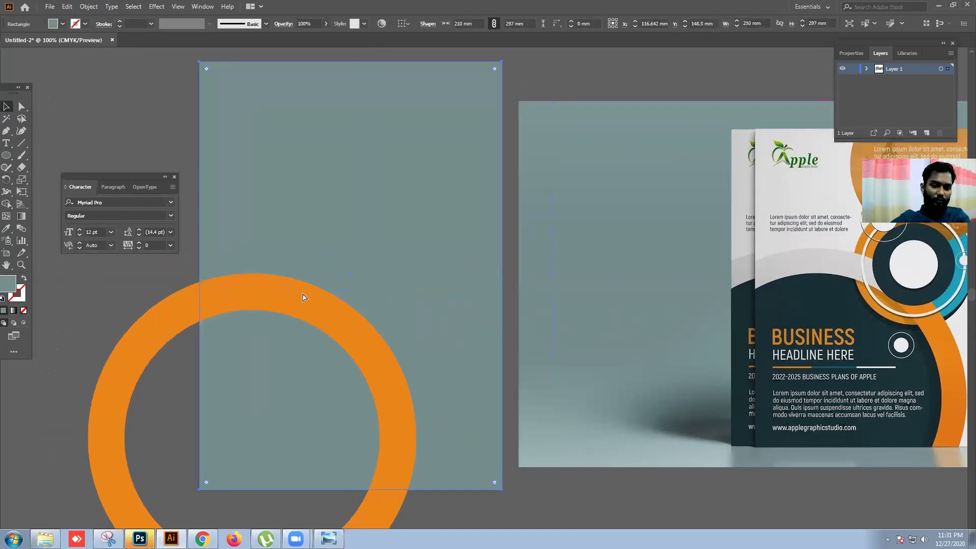
{"action": "left_click", "coordinate": [315, 304]}
{"action": "mouse_move", "coordinate": [321, 311]}
{"action": "left_mouse_down"}
{"action": "mouse_move", "coordinate": [355, 313]}
{"action": "mouse_move", "coordinate": [328, 305]}
{"action": "left_mouse_up"}
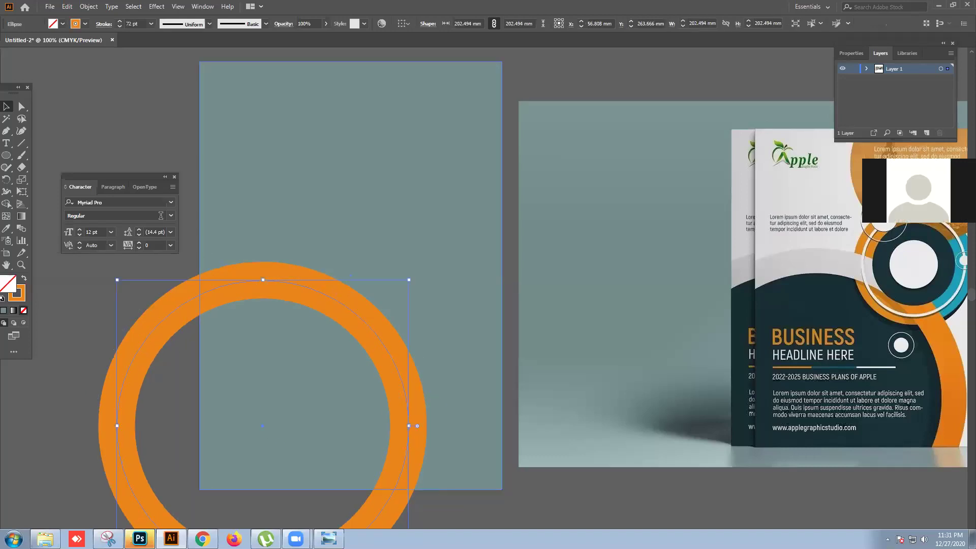
Step: Set the orange ring's stroke weight to 65 pt and deselect the ring
{"action": "left_click", "coordinate": [120, 21]}
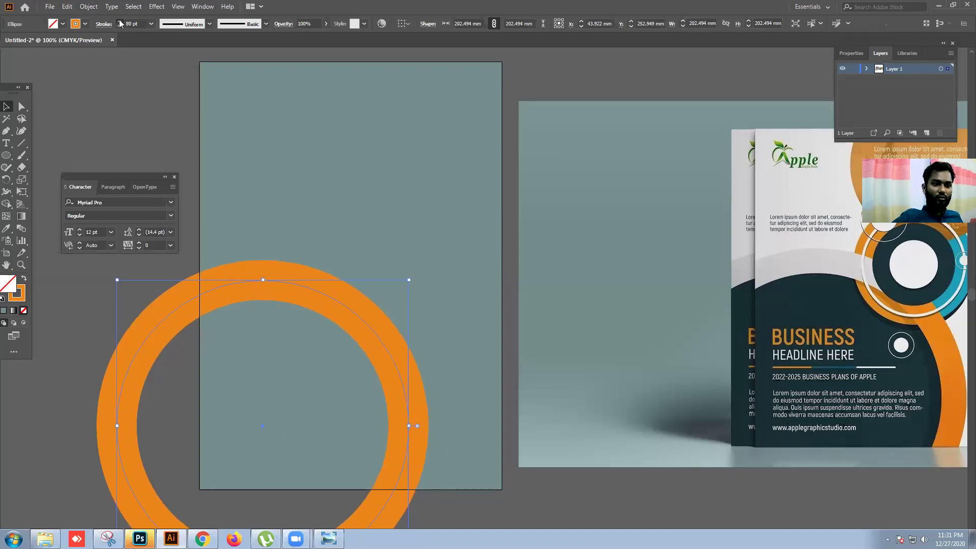
{"action": "left_click", "coordinate": [119, 26]}
{"action": "left_click_drag", "start_coordinate": [118, 27], "coordinate": [118, 26]}
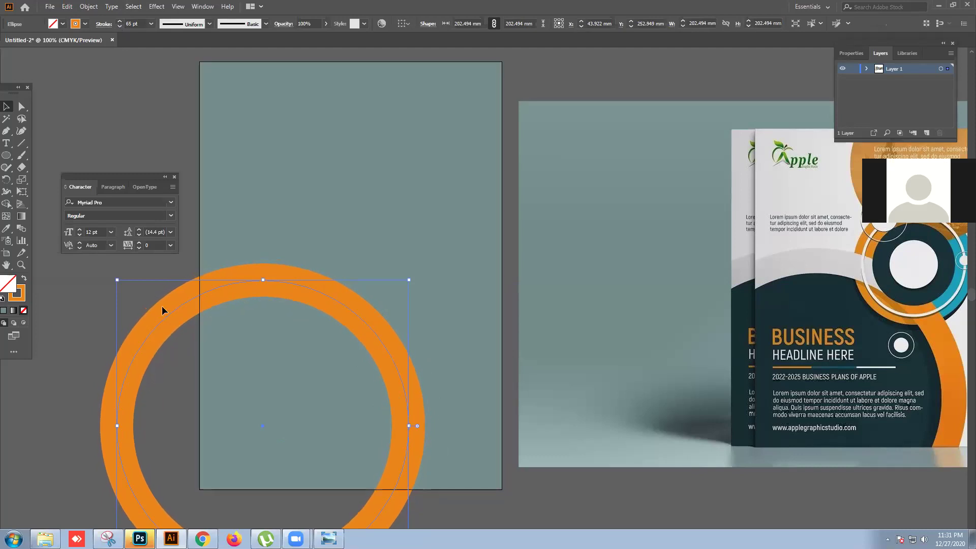
{"action": "left_click", "coordinate": [134, 306]}
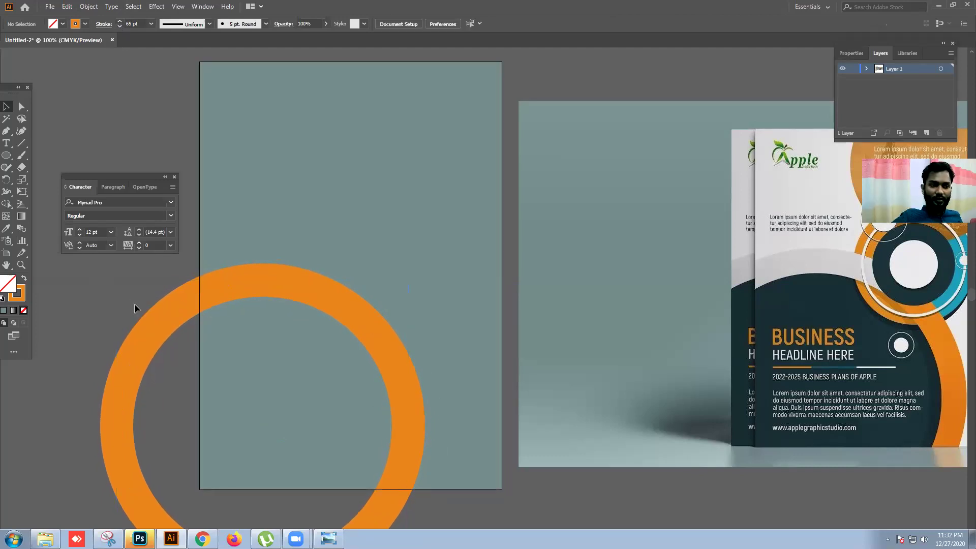
Step: Expand the orange ring's appearance, then expand its fill and stroke into an outlined shape
{"action": "left_click", "coordinate": [164, 319]}
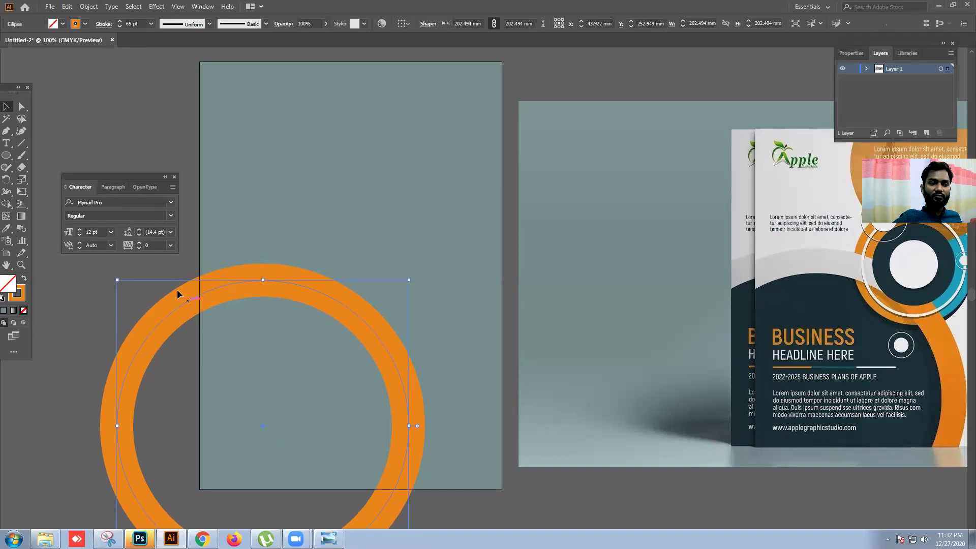
{"action": "left_click", "coordinate": [97, 6]}
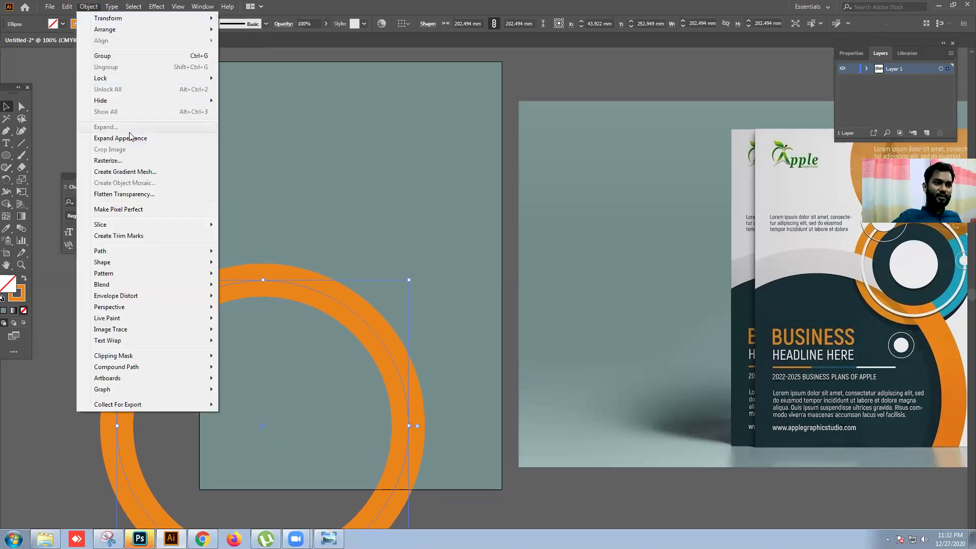
{"action": "left_click", "coordinate": [130, 143]}
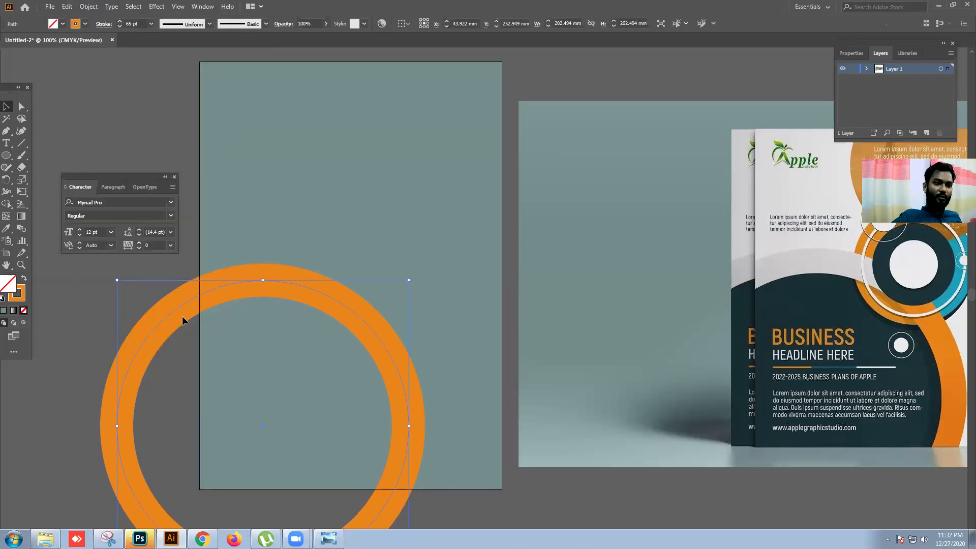
{"action": "key", "text": "ctrl+shift+a"}
{"action": "left_click", "coordinate": [178, 298]}
{"action": "left_click", "coordinate": [88, 6]}
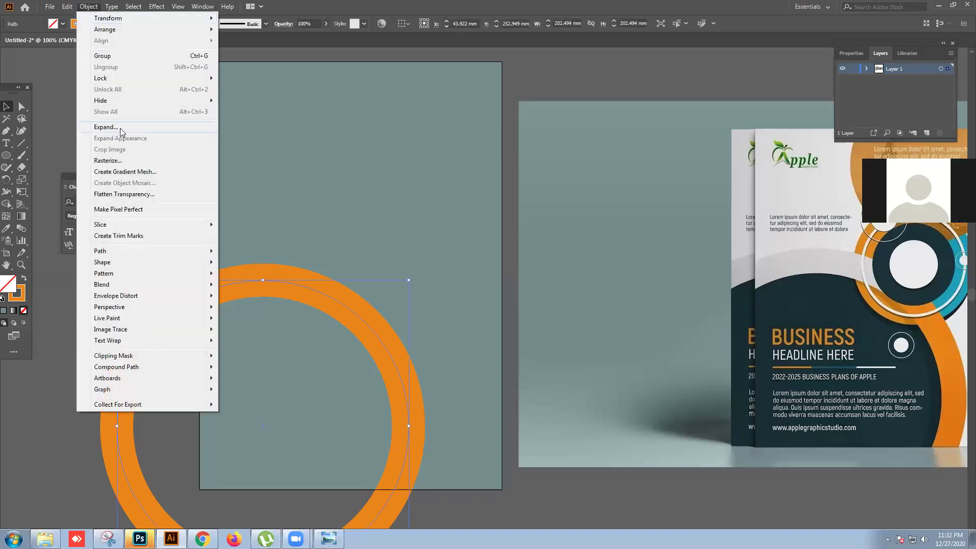
{"action": "left_click", "coordinate": [120, 128]}
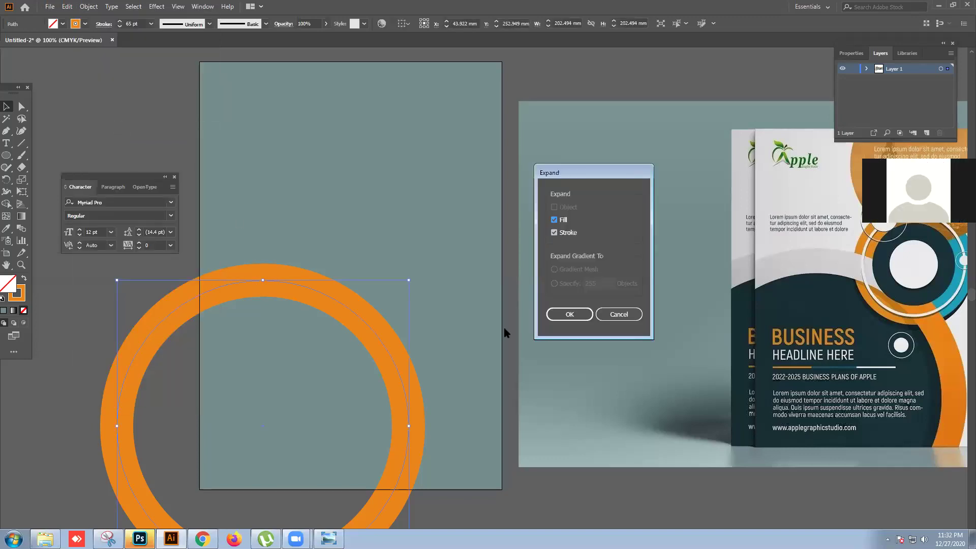
{"action": "left_click", "coordinate": [571, 312]}
Step: Trim away the parts of the orange ring outside the artboard with the Shape Builder tool and deselect everything
{"action": "scroll", "coordinate": [411, 349], "scroll_direction": "down", "scroll_amount": 1}
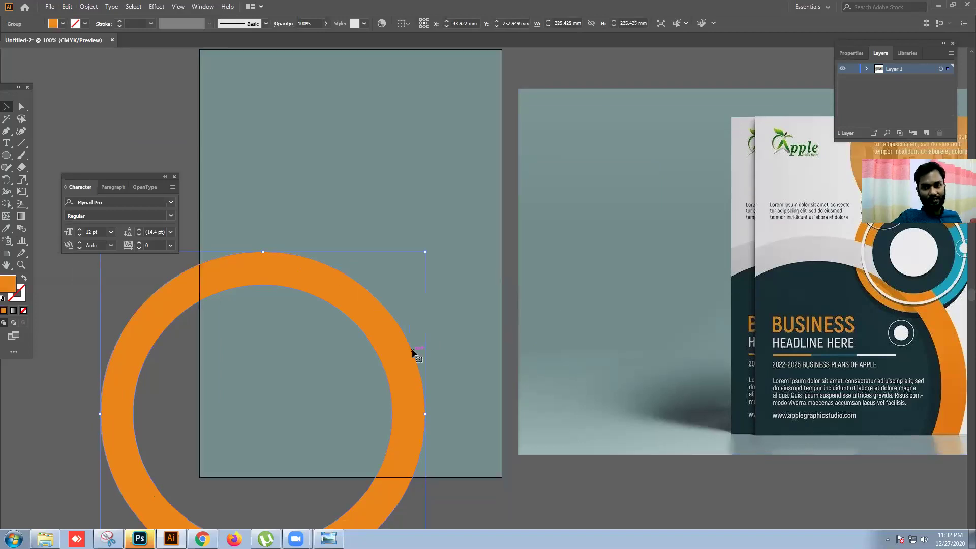
{"action": "left_click", "coordinate": [449, 473]}
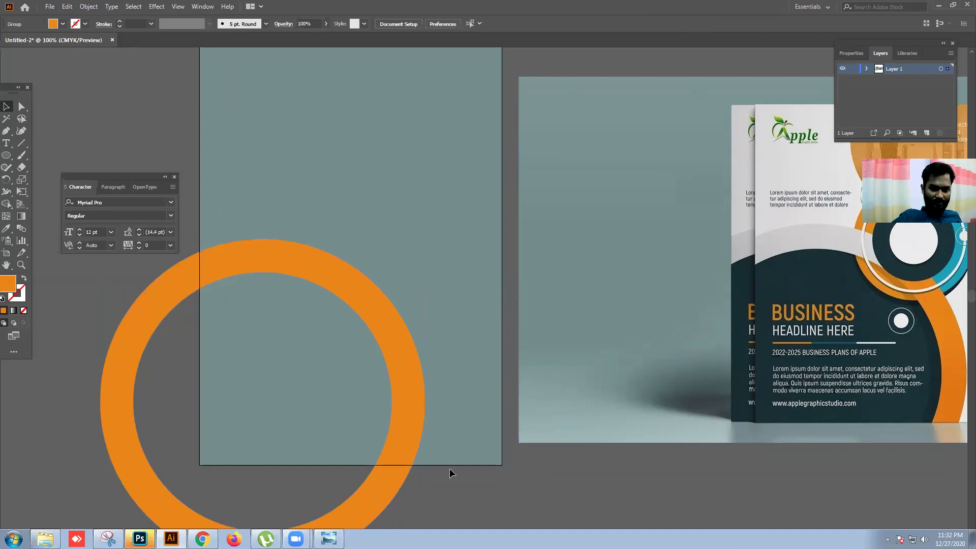
{"action": "key", "text": "ctrl+a"}
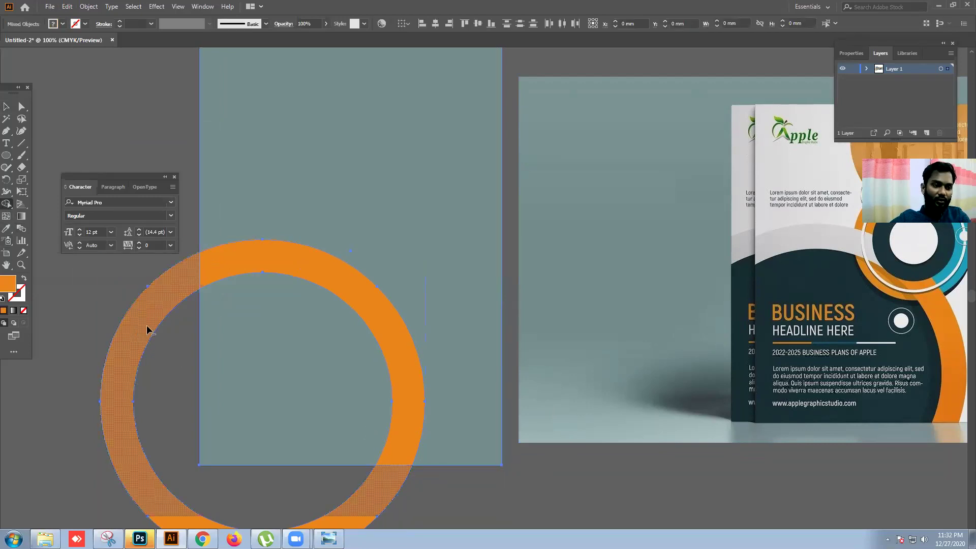
{"action": "left_click", "coordinate": [148, 330], "text": "alt"}
{"action": "left_click", "coordinate": [7, 107]}
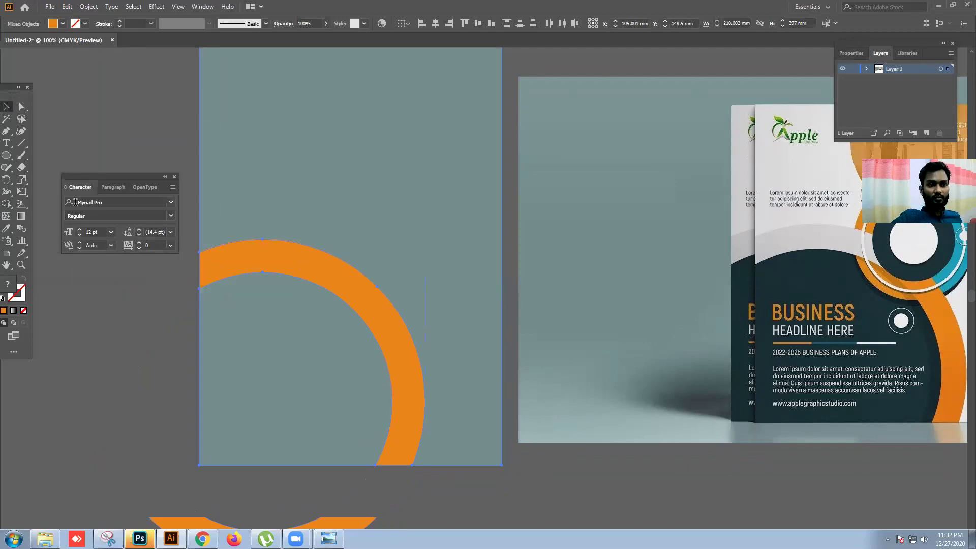
{"action": "left_click", "coordinate": [116, 284]}
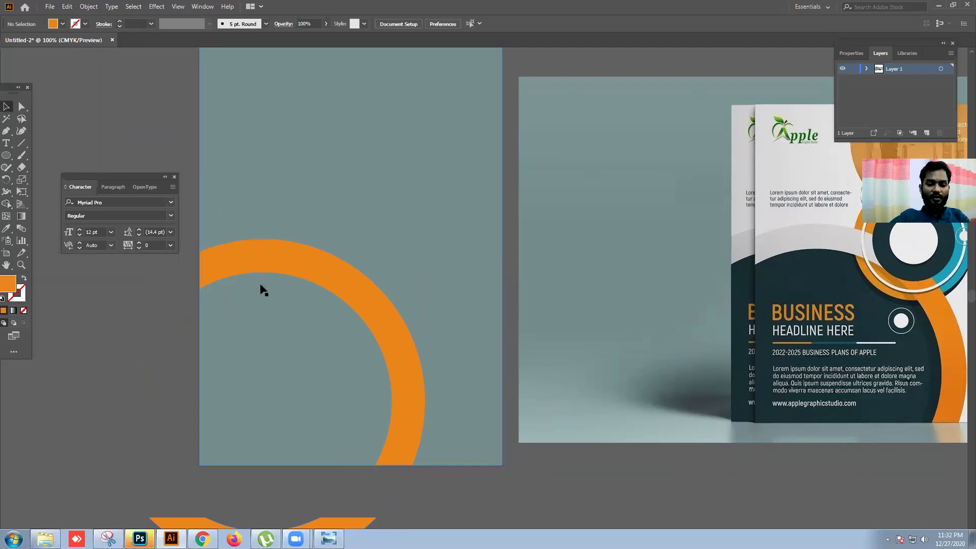
Step: Draw a circle about 84 mm in diameter beside the orange arc and fill it with the flyer's dark teal
{"action": "left_click_drag", "start_coordinate": [262, 306], "coordinate": [254, 331]}
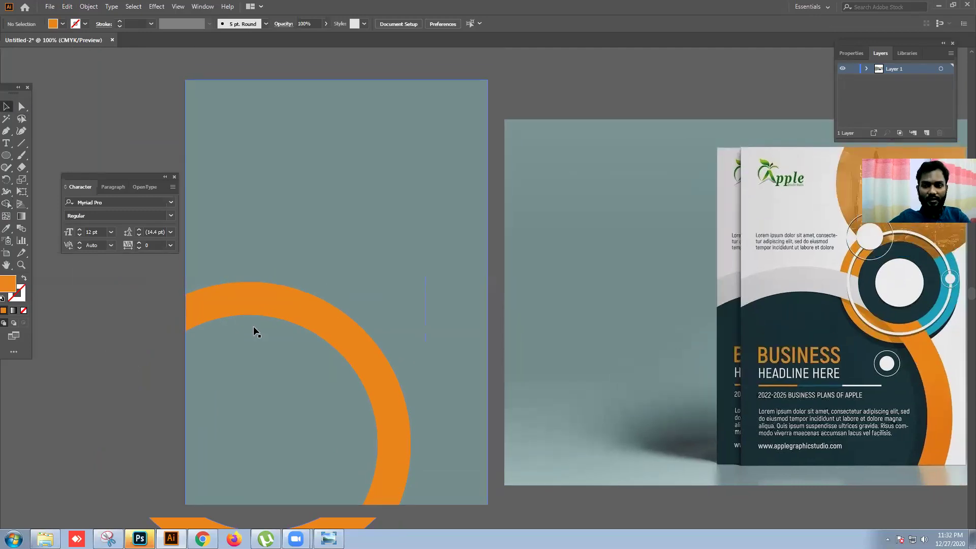
{"action": "left_click", "coordinate": [4, 157]}
{"action": "left_click", "coordinate": [91, 179]}
{"action": "left_click_drag", "start_coordinate": [350, 251], "coordinate": [470, 371]}
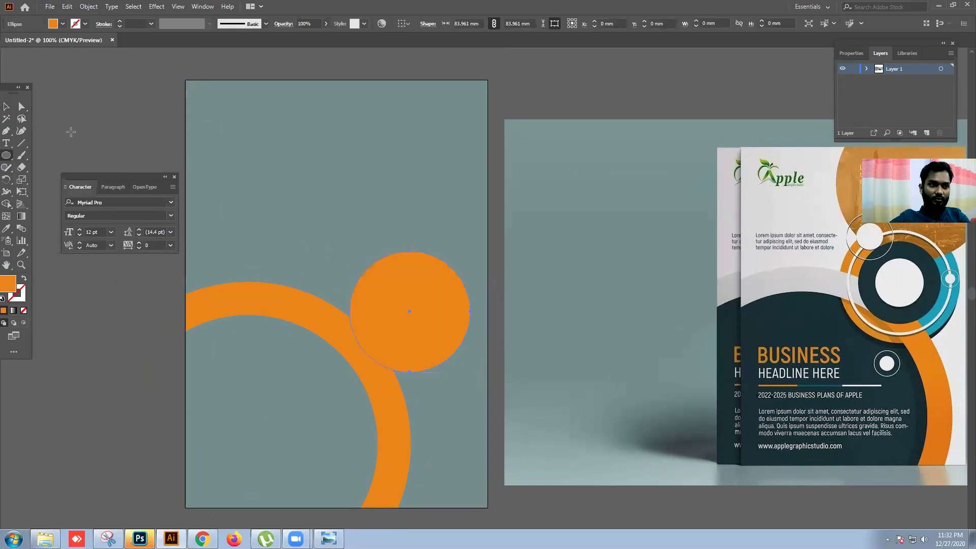
{"action": "left_click", "coordinate": [6, 228]}
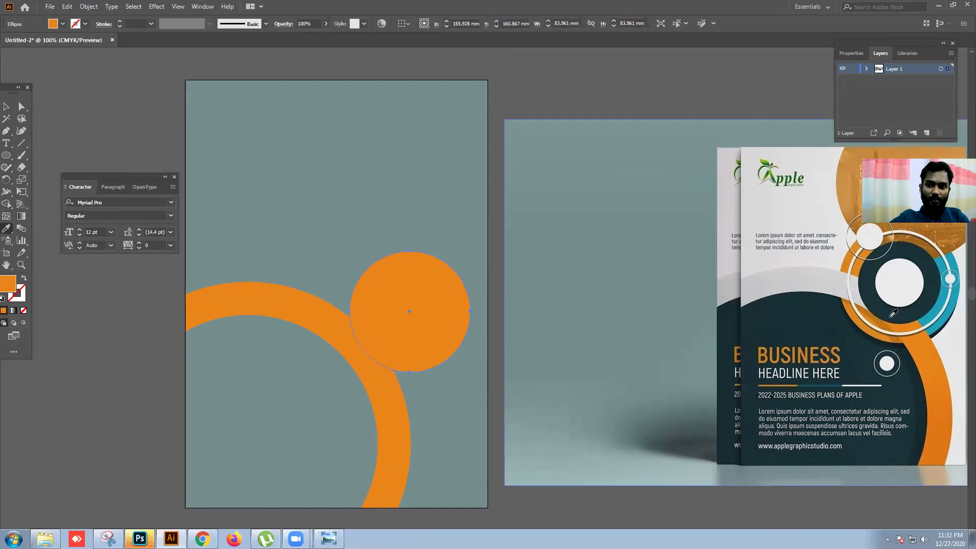
{"action": "left_click", "coordinate": [820, 297]}
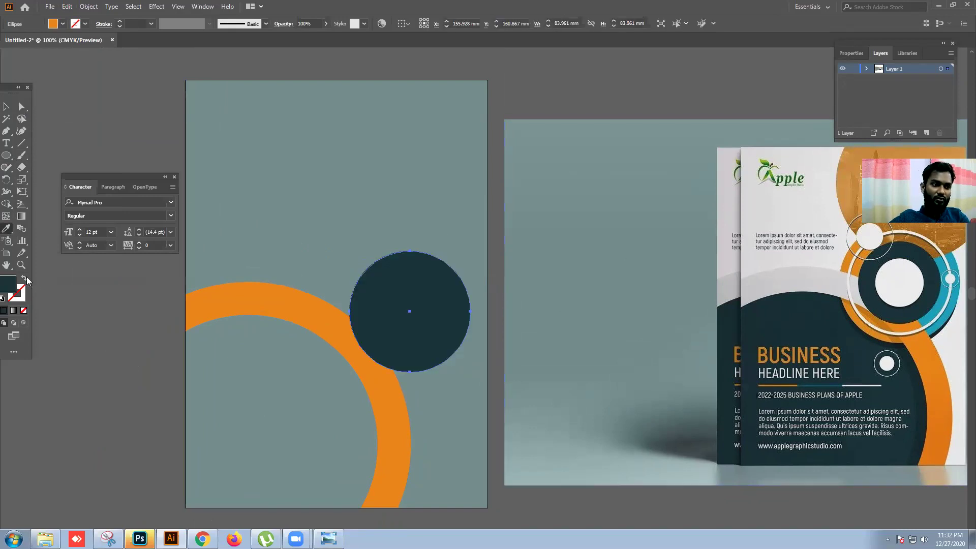
Step: Turn the dark teal fill into a 45 pt stroke and shrink the circle to about 63 mm over the orange arc
{"action": "left_click", "coordinate": [23, 279]}
{"action": "left_click_drag", "start_coordinate": [119, 21], "coordinate": [117, 23]}
{"action": "left_click", "coordinate": [7, 107]}
{"action": "left_click_drag", "start_coordinate": [472, 250], "coordinate": [410, 303]}
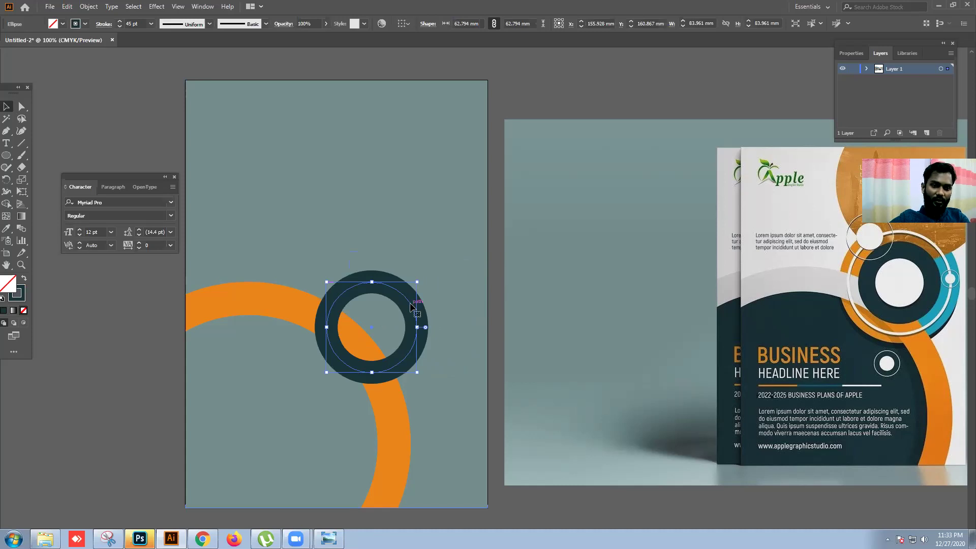
{"action": "left_click", "coordinate": [416, 299]}
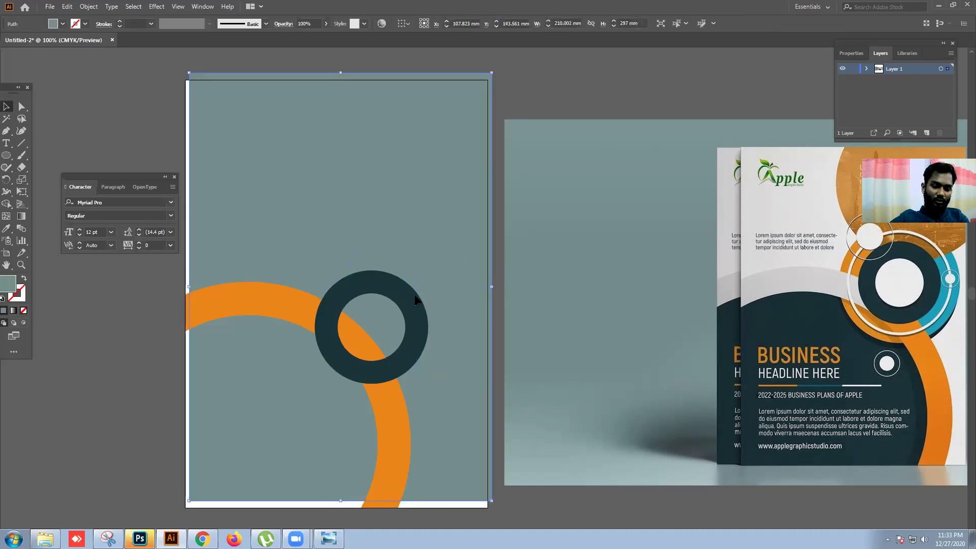
{"action": "left_click_drag", "start_coordinate": [416, 301], "coordinate": [413, 304]}
{"action": "key", "text": "ctrl+z"}
{"action": "key", "text": "ctrl+z"}
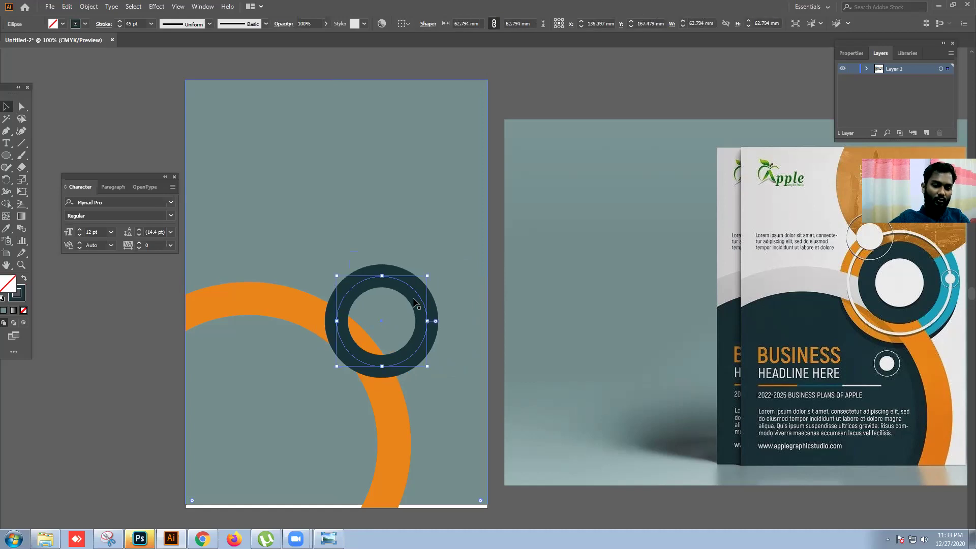
Step: Shrink the dark teal ring to about 61 mm, expand its fill and stroke into an outlined shape, and deselect it
{"action": "left_click_drag", "start_coordinate": [429, 275], "coordinate": [427, 278]}
{"action": "left_click", "coordinate": [89, 6]}
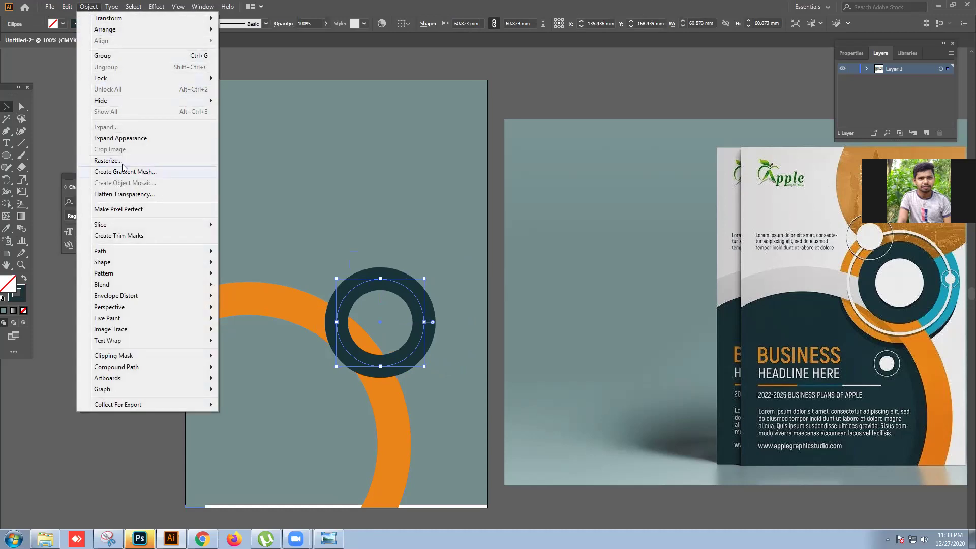
{"action": "left_click", "coordinate": [117, 138]}
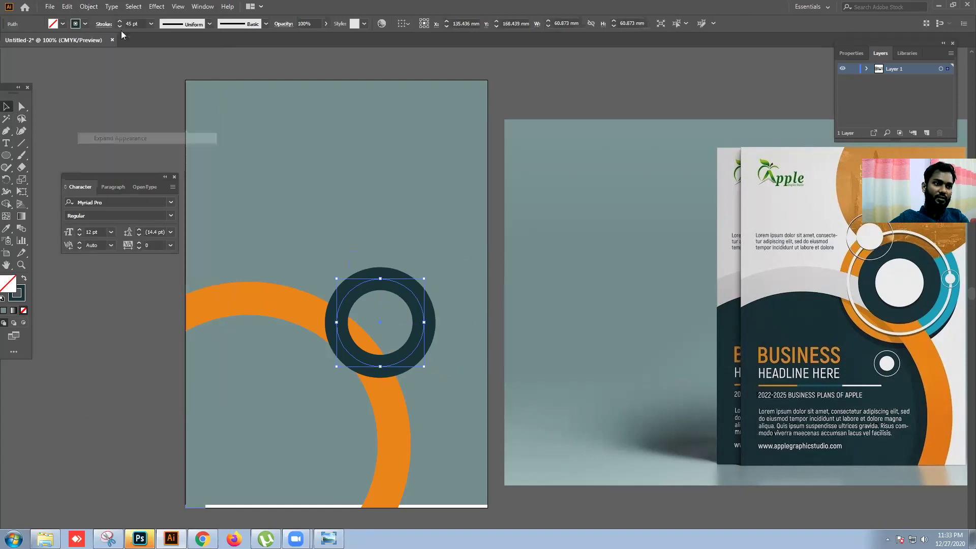
{"action": "left_click", "coordinate": [87, 10]}
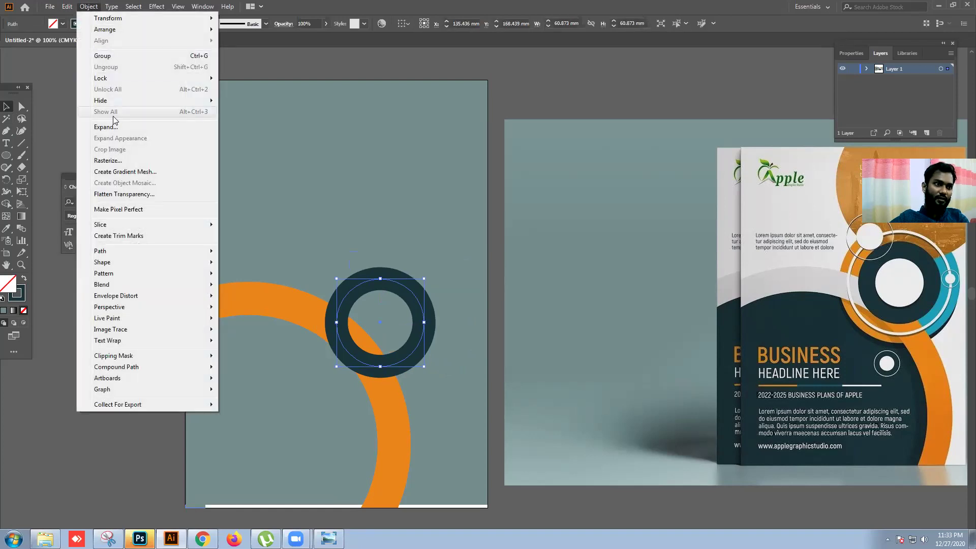
{"action": "left_click", "coordinate": [117, 127]}
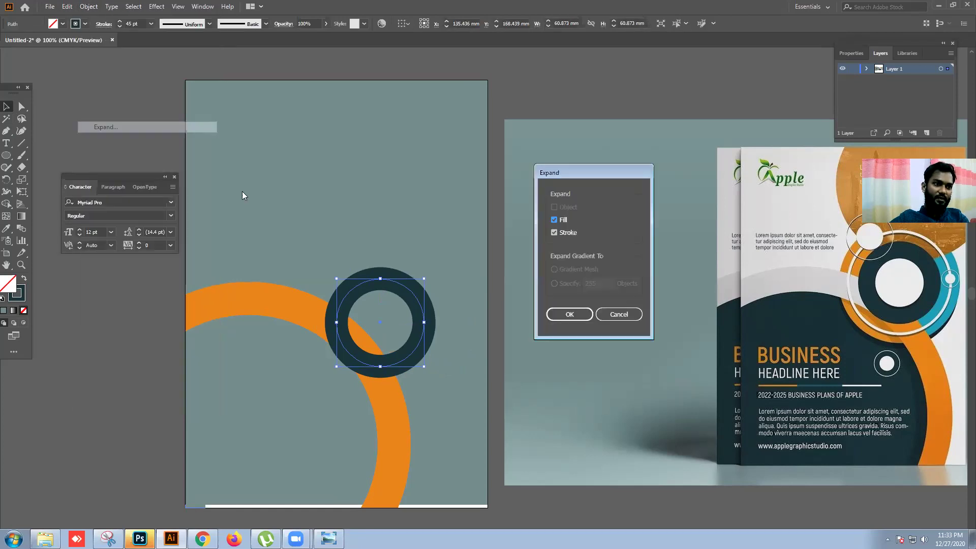
{"action": "left_click", "coordinate": [574, 314]}
{"action": "right_click", "coordinate": [378, 280]}
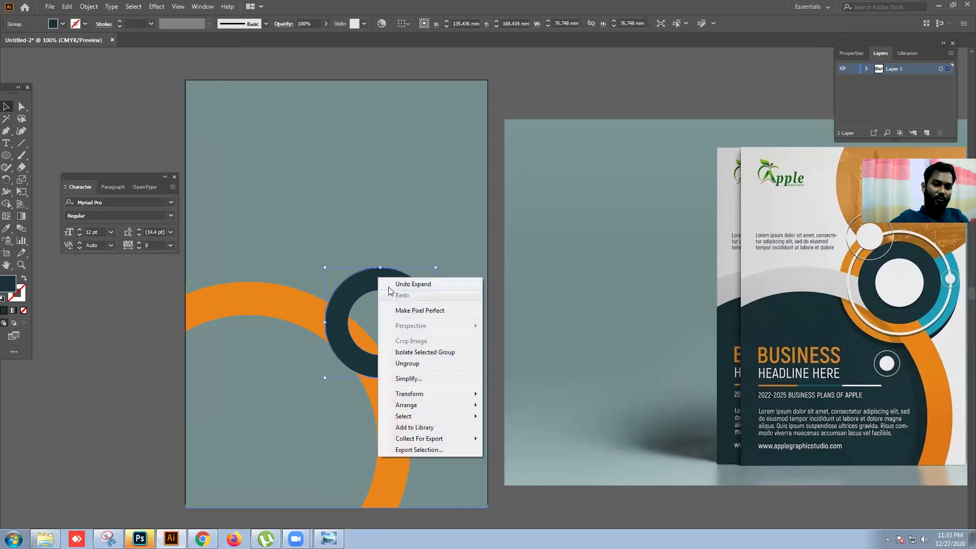
{"action": "left_click", "coordinate": [167, 388]}
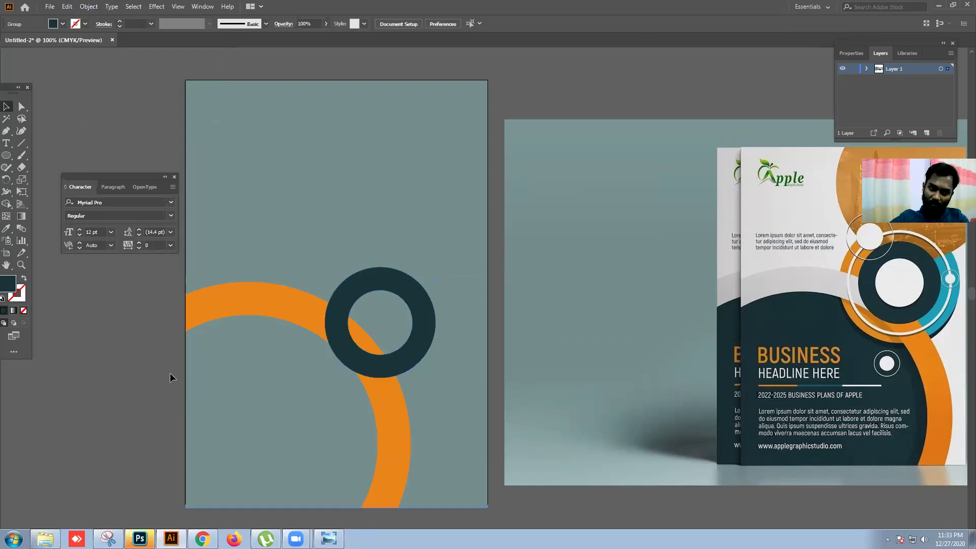
Step: Divide the background rectangle and both rings into separate pieces with Pathfinder, ungroup the result and deselect it
{"action": "key", "text": "ctrl+a"}
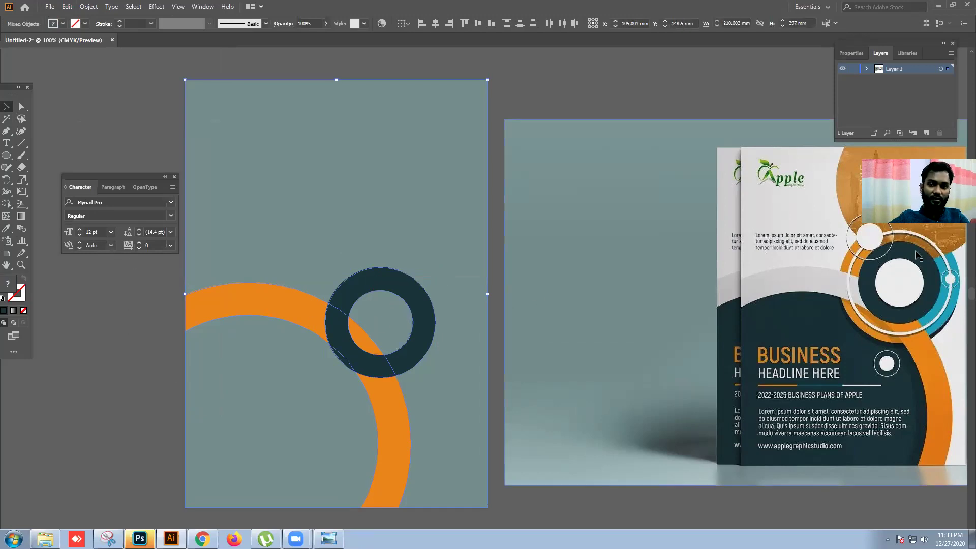
{"action": "left_click", "coordinate": [202, 6]}
{"action": "left_click", "coordinate": [249, 371]}
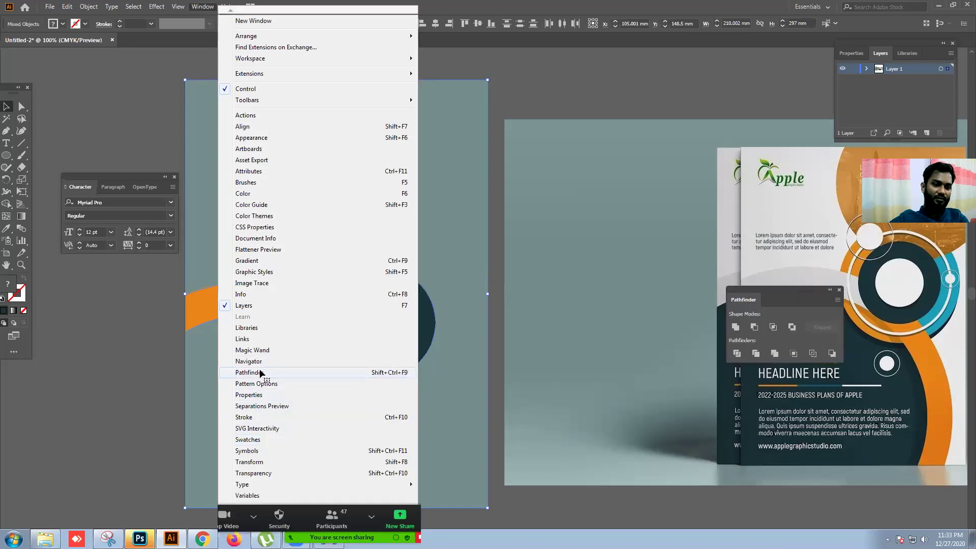
{"action": "left_click", "coordinate": [739, 356]}
{"action": "right_click", "coordinate": [344, 255]}
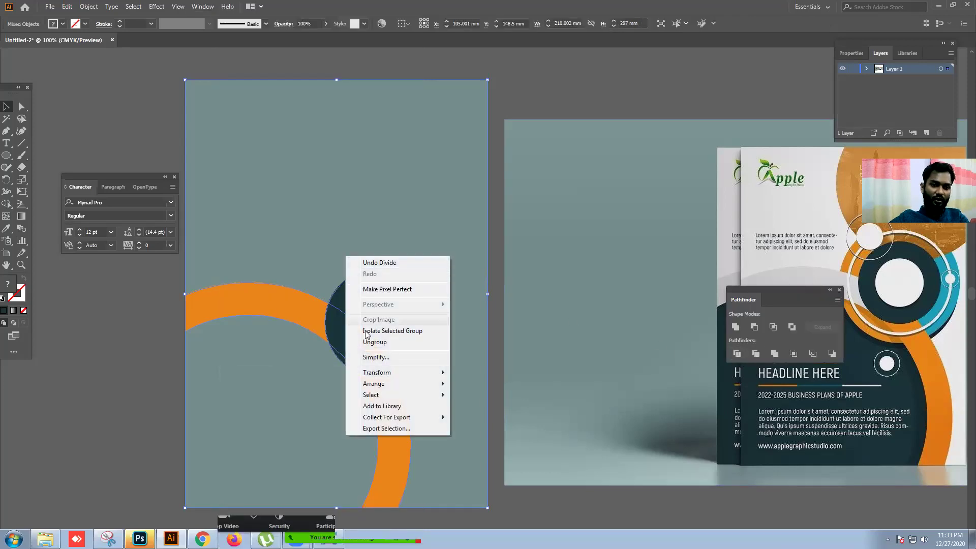
{"action": "left_click", "coordinate": [367, 343]}
{"action": "left_click", "coordinate": [102, 432]}
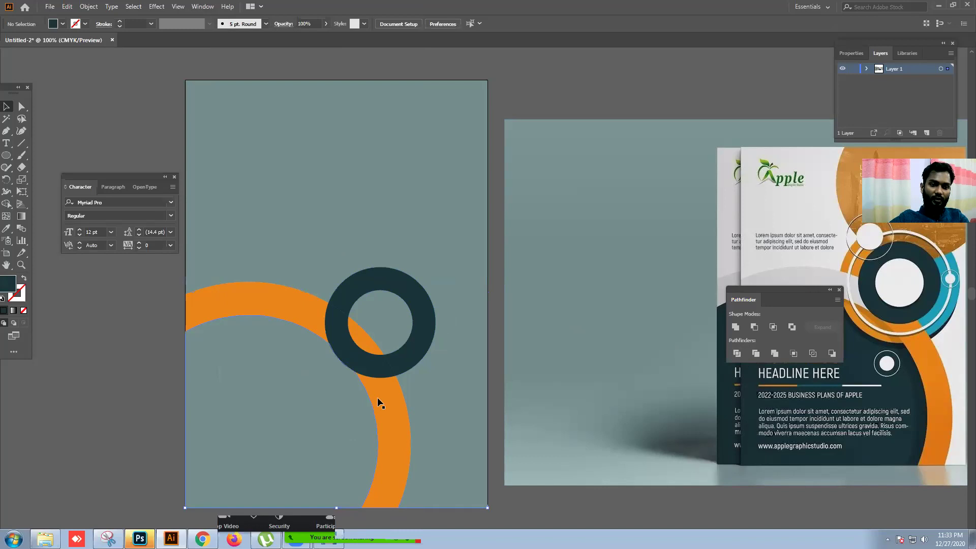
Step: Recolour the orange arc piece running from the page edge to the dark teal ring with the reference flyer's light grey, and deselect it
{"action": "left_click", "coordinate": [287, 322]}
{"action": "left_click", "coordinate": [6, 228]}
{"action": "left_click", "coordinate": [821, 276]}
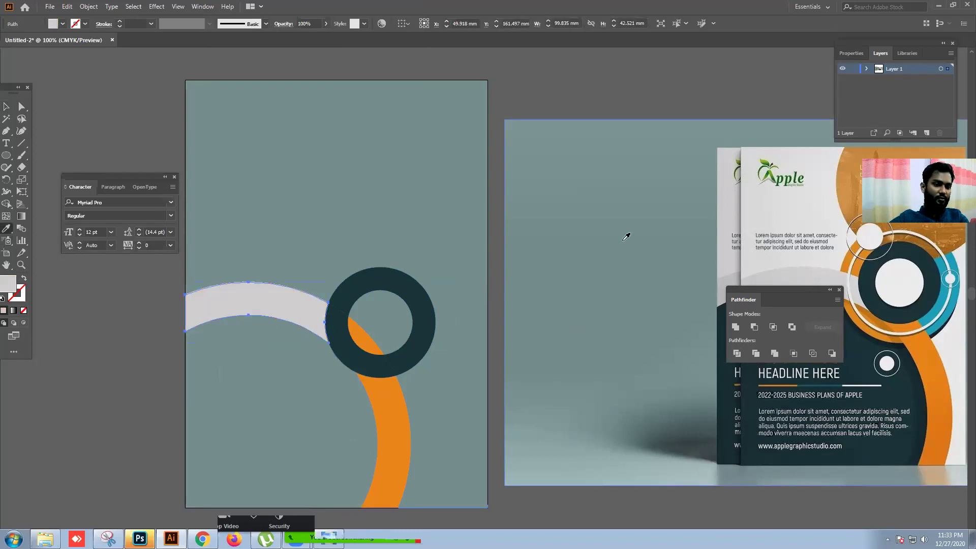
{"action": "left_click", "coordinate": [6, 107]}
{"action": "left_click", "coordinate": [92, 336]}
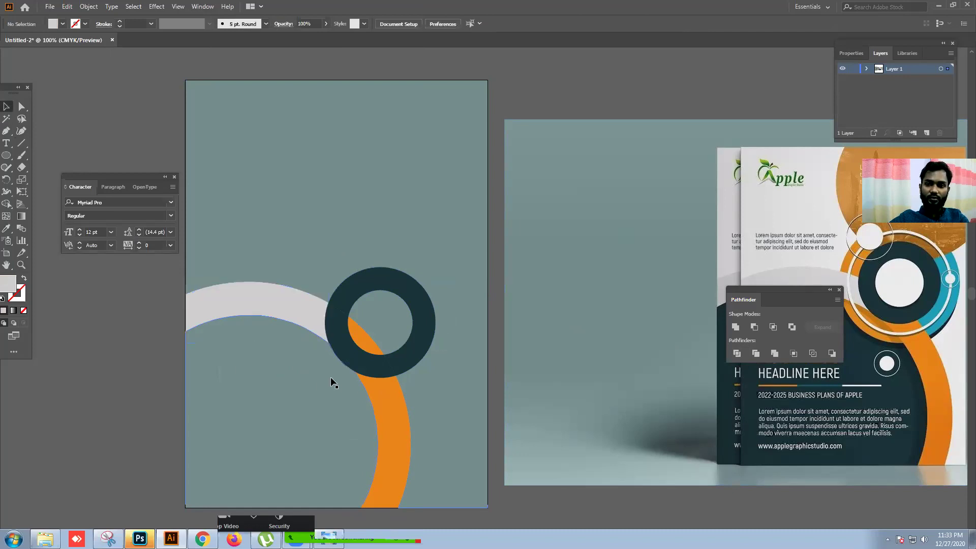
Step: Unite the two pieces inside the dark teal ring into one circle and fill it with the off-white sampled from the reference flyer
{"action": "left_click", "coordinate": [387, 331]}
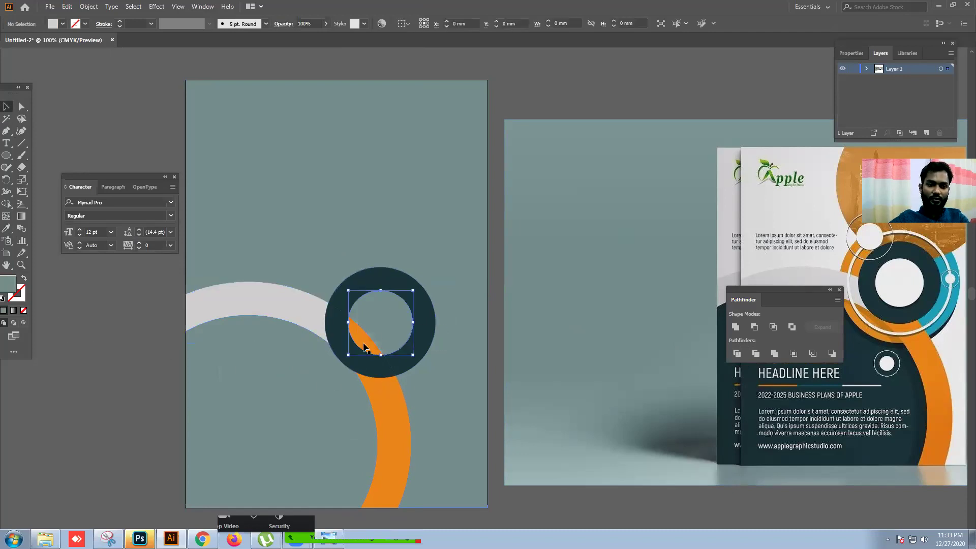
{"action": "left_click", "coordinate": [736, 327]}
{"action": "left_click", "coordinate": [63, 24]}
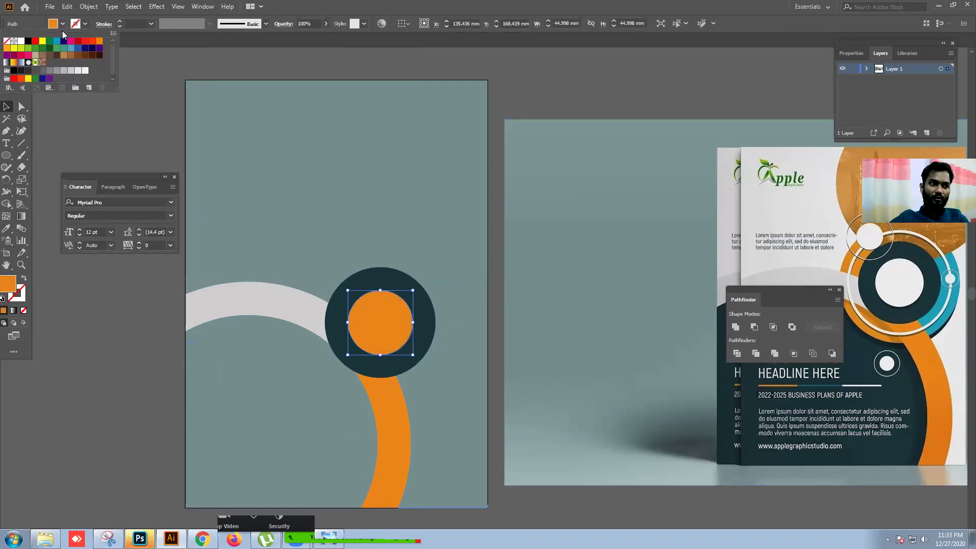
{"action": "left_click", "coordinate": [21, 40]}
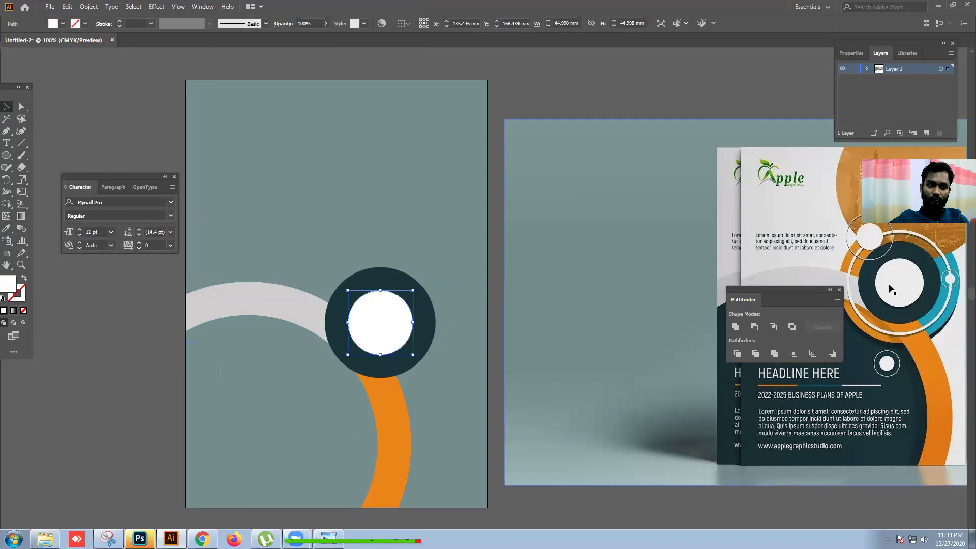
{"action": "key", "text": "i"}
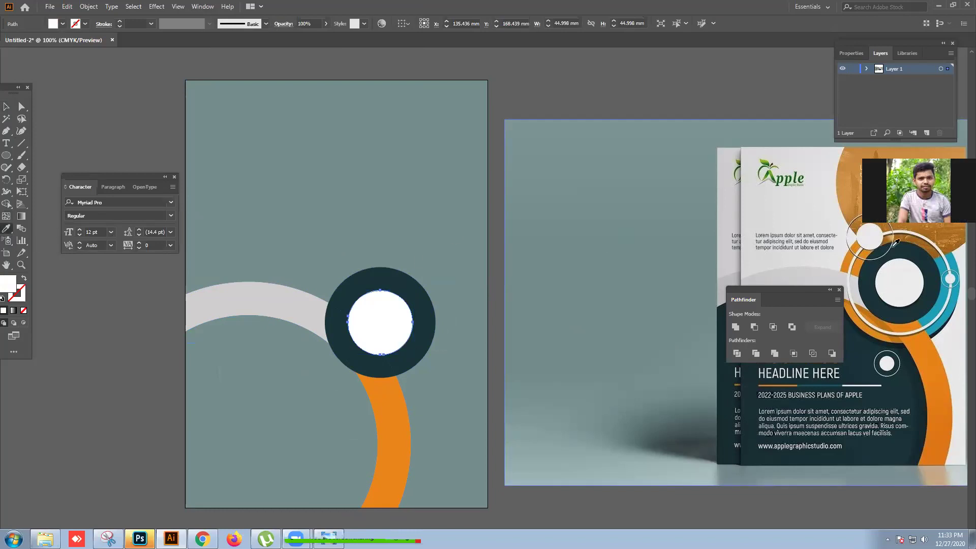
{"action": "left_click", "coordinate": [890, 267]}
{"action": "left_click", "coordinate": [7, 106]}
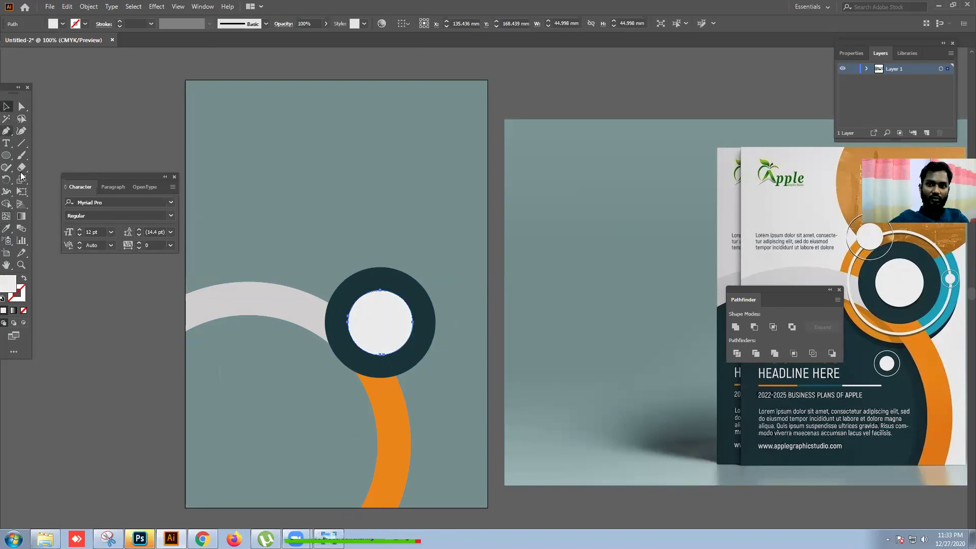
{"action": "left_click", "coordinate": [207, 355]}
{"action": "key", "text": "ctrl+minus"}
{"action": "key", "text": "ctrl+minus"}
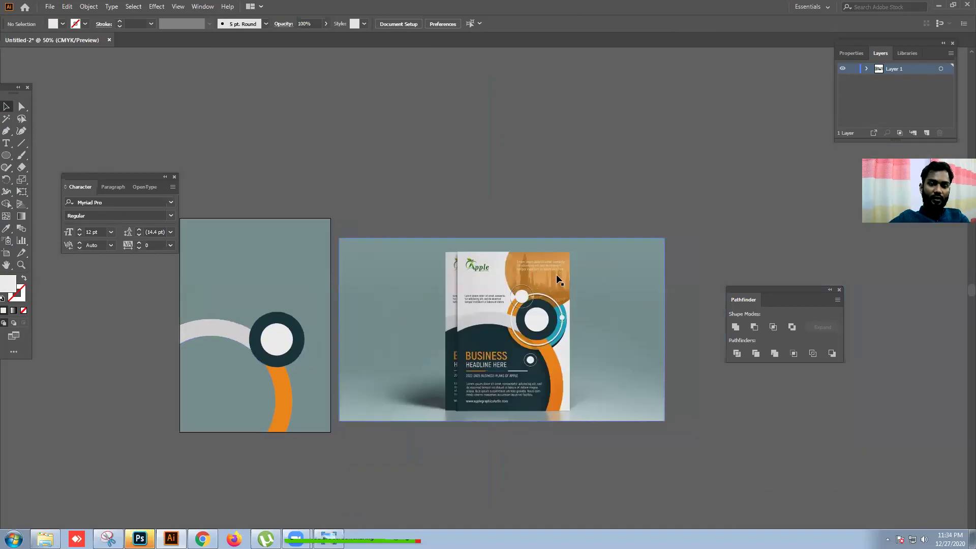
{"action": "left_click", "coordinate": [569, 292]}
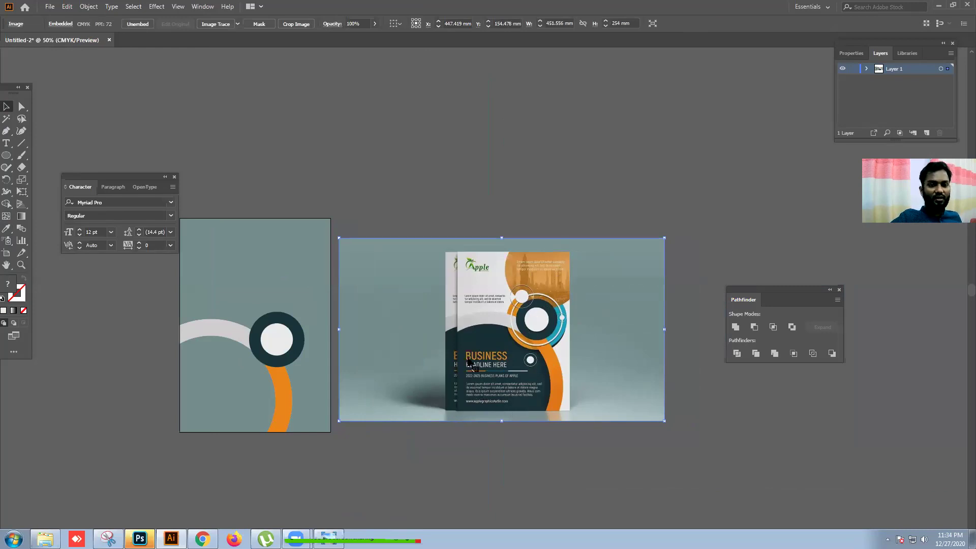
{"action": "left_click", "coordinate": [323, 465]}
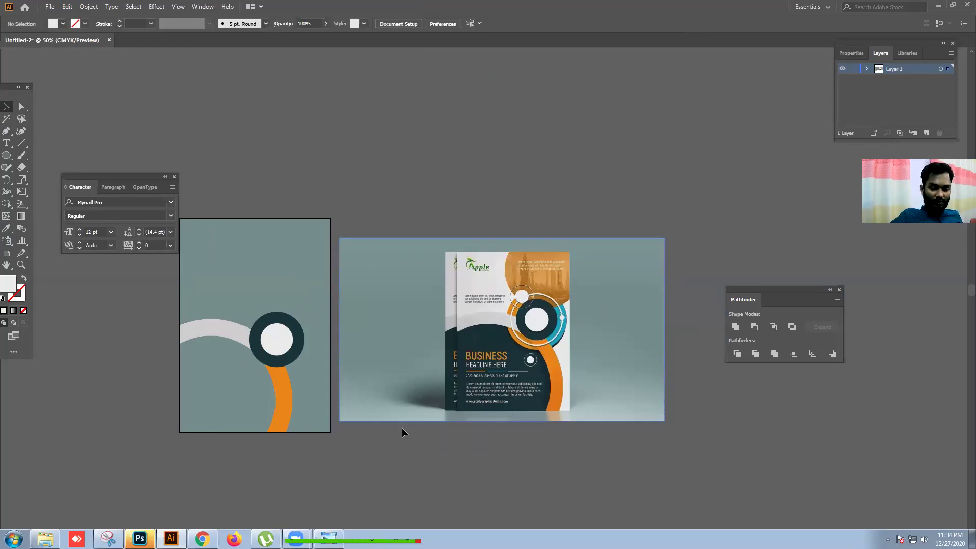
Step: Close Photoshop, switch to Chrome and copy the green BUSINESS HEADLINE flyer image from the Facebook photo viewer
{"action": "left_click", "coordinate": [939, 6]}
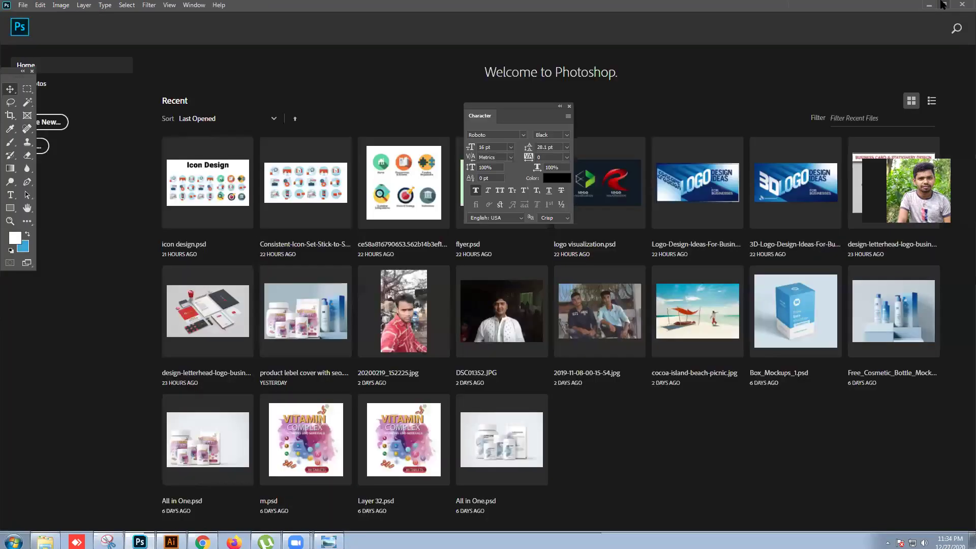
{"action": "left_click", "coordinate": [962, 5]}
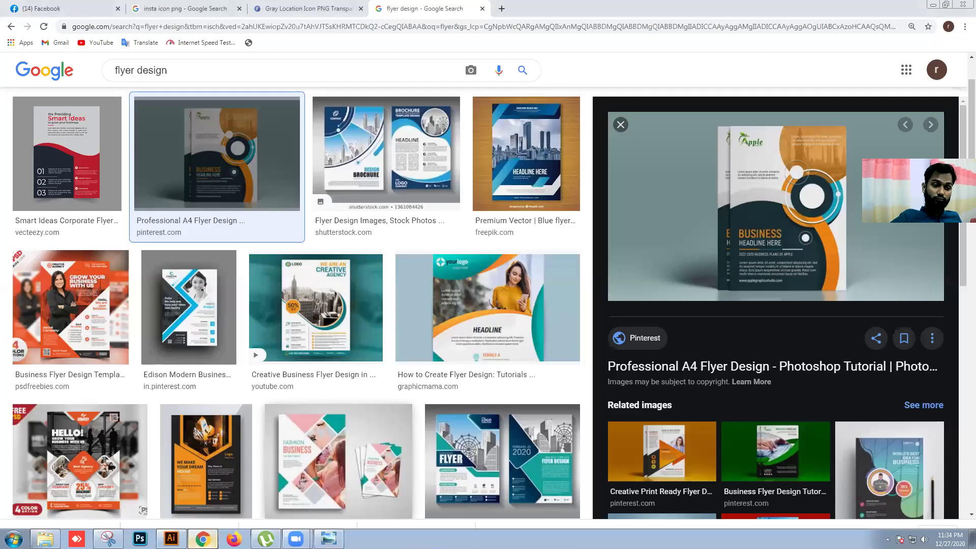
{"action": "left_click", "coordinate": [202, 539]}
{"action": "left_click", "coordinate": [202, 538]}
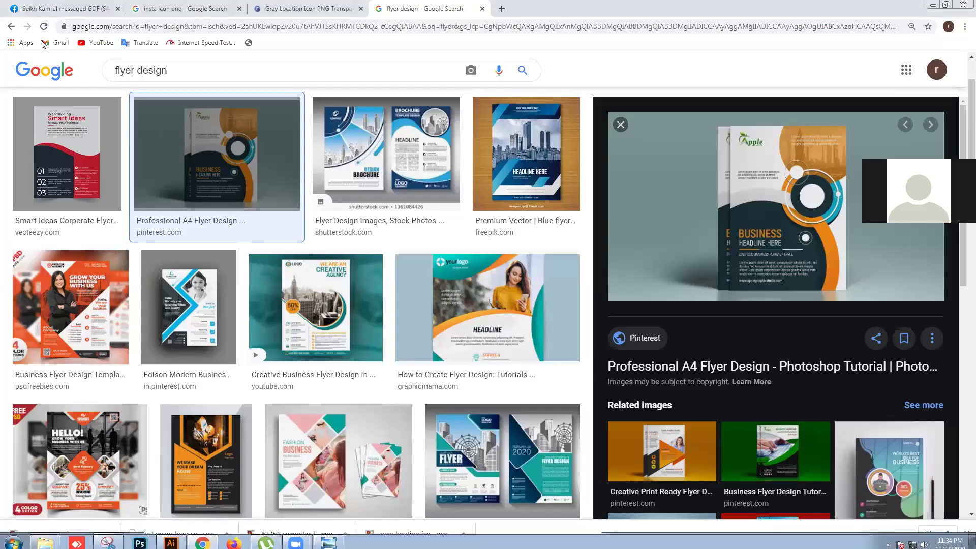
{"action": "left_click", "coordinate": [61, 8]}
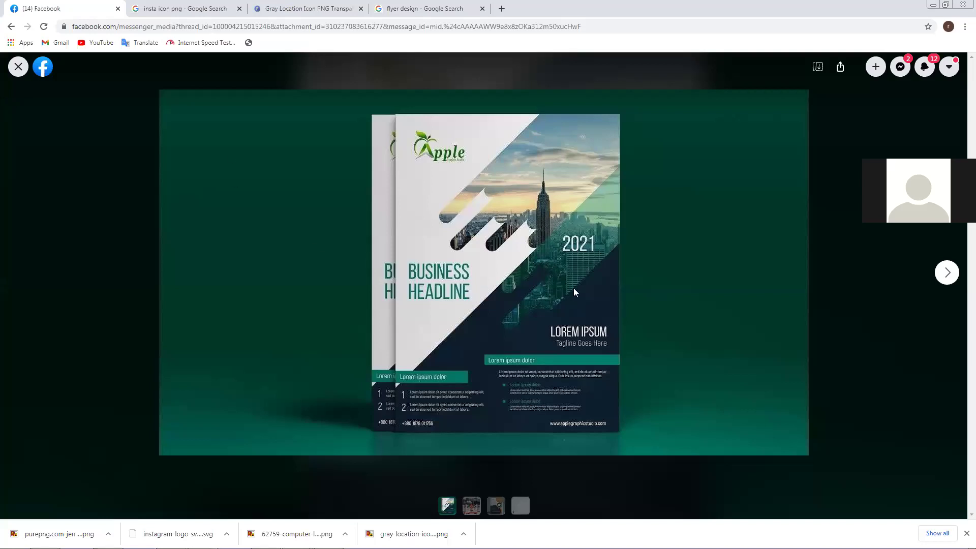
{"action": "right_click", "coordinate": [469, 254]}
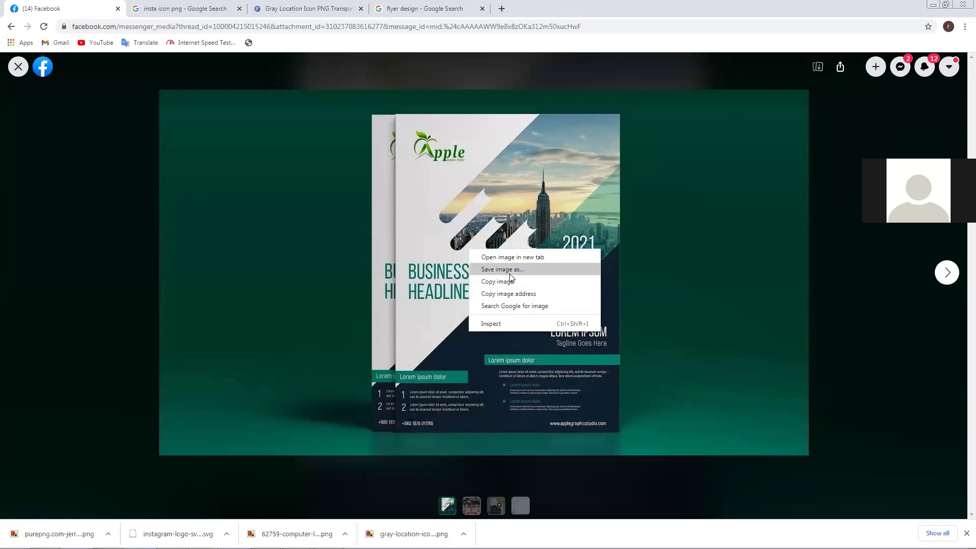
{"action": "left_click", "coordinate": [510, 282]}
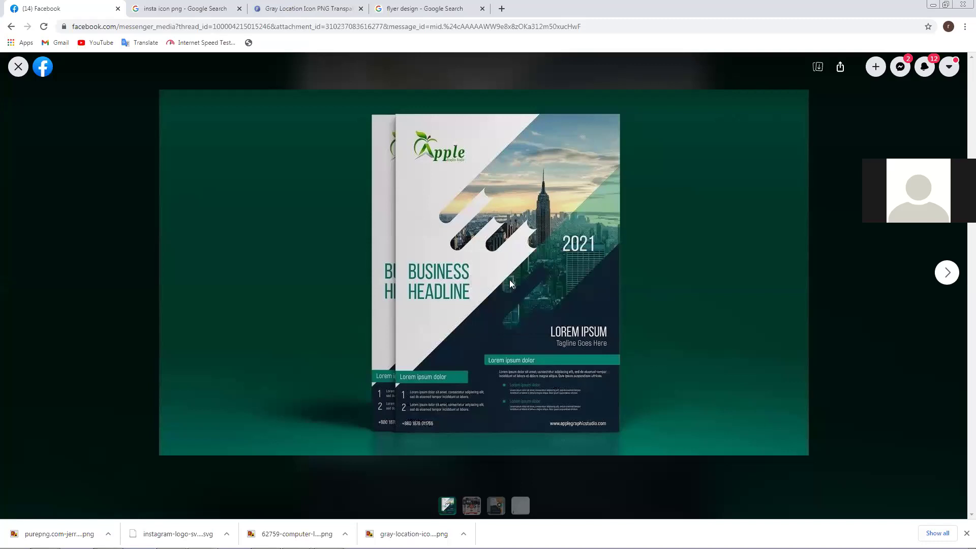
Step: Return to Illustrator and paste the copied green flyer image into the empty canvas below the first reference image
{"action": "left_click", "coordinate": [932, 5]}
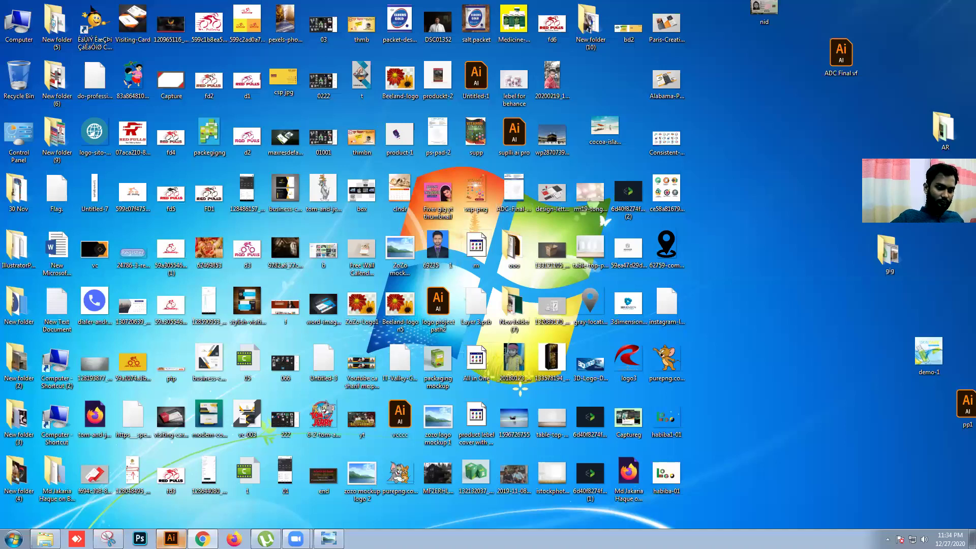
{"action": "left_click", "coordinate": [171, 539]}
{"action": "left_click_drag", "start_coordinate": [348, 397], "coordinate": [348, 129]}
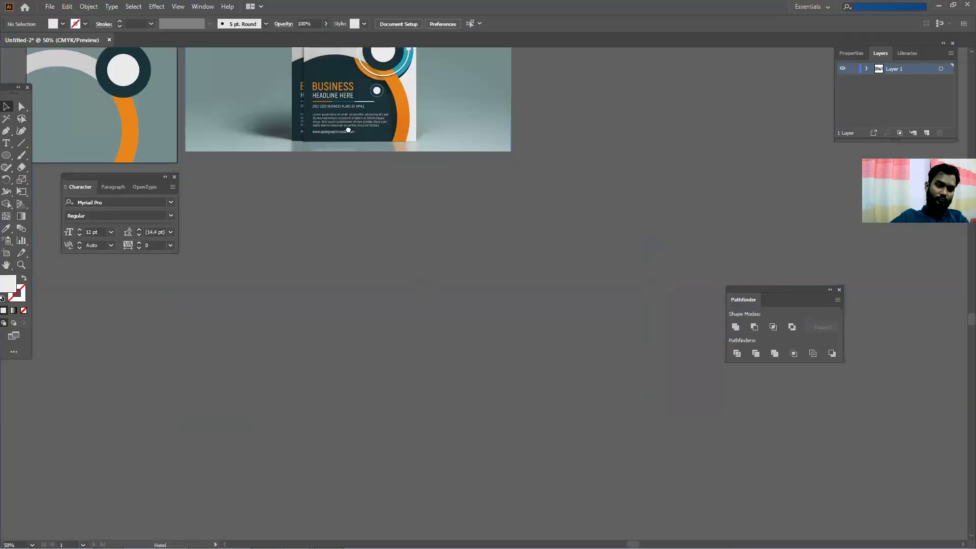
{"action": "key", "text": "ctrl+v"}
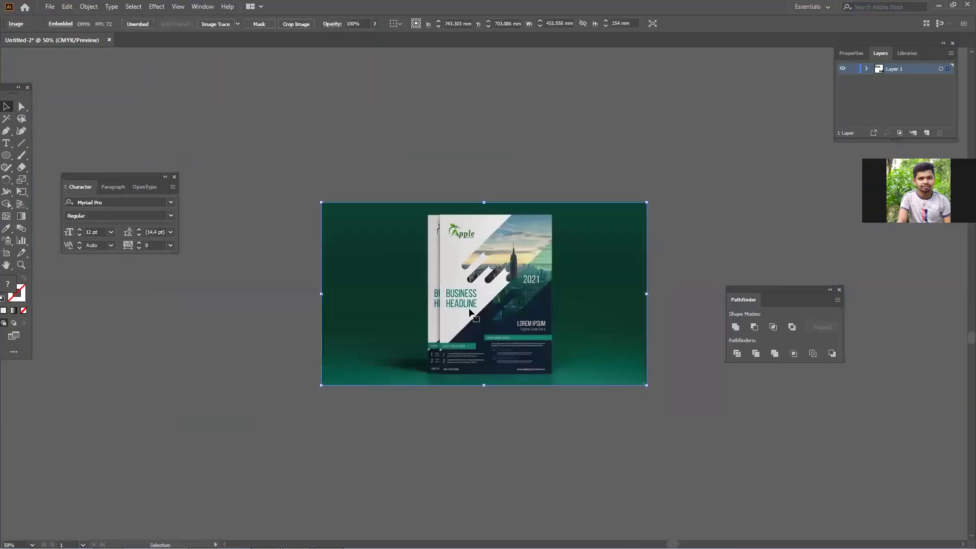
{"action": "scroll", "coordinate": [468, 311], "scroll_direction": "up", "scroll_amount": 1}
{"action": "left_click_drag", "start_coordinate": [506, 317], "coordinate": [302, 295]}
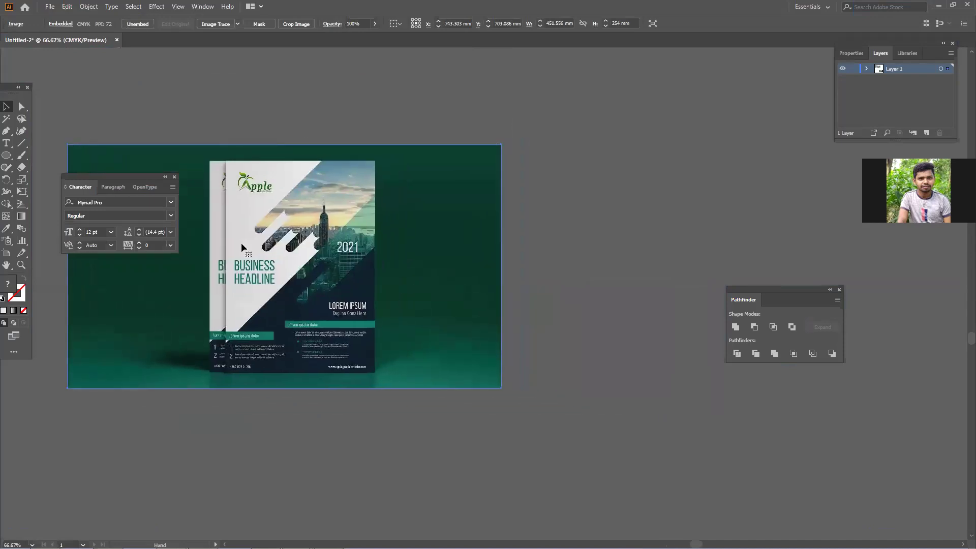
Step: Draw a fully rounded bar about 29 by 230 mm beside the green flyer, tilt it diagonally and duplicate it into seven staggered, overlapping bars
{"action": "left_click", "coordinate": [6, 156]}
{"action": "left_click_drag", "start_coordinate": [6, 156], "coordinate": [36, 167]}
{"action": "left_click_drag", "start_coordinate": [581, 162], "coordinate": [608, 384]}
{"action": "key", "text": "v"}
{"action": "left_click_drag", "start_coordinate": [611, 158], "coordinate": [691, 231]}
{"action": "left_click_drag", "start_coordinate": [621, 263], "coordinate": [709, 291]}
{"action": "left_click_drag", "start_coordinate": [783, 254], "coordinate": [757, 369]}
{"action": "left_click", "coordinate": [793, 283]}
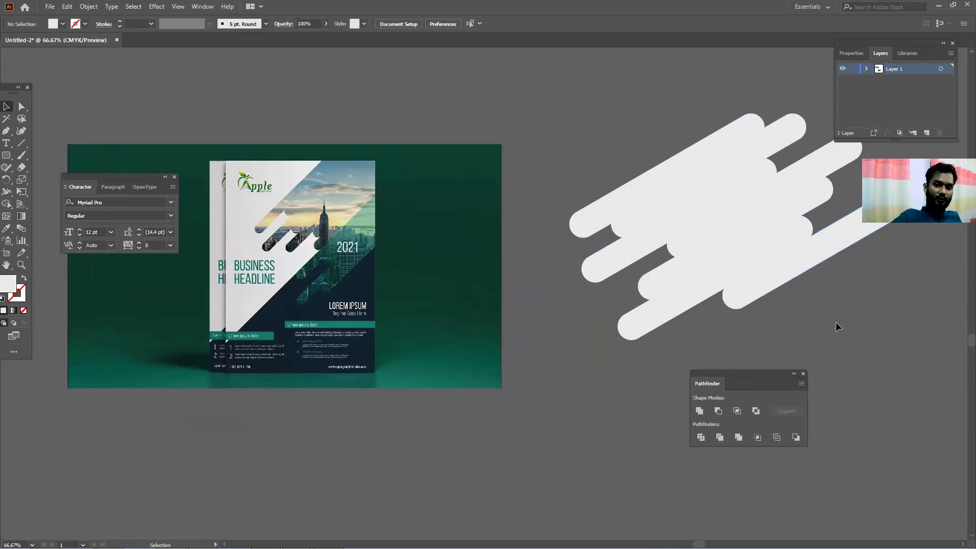
Step: Unite the seven diagonal bars into a single shape and move it slightly closer to the green flyer
{"action": "left_click_drag", "start_coordinate": [826, 321], "coordinate": [628, 148]}
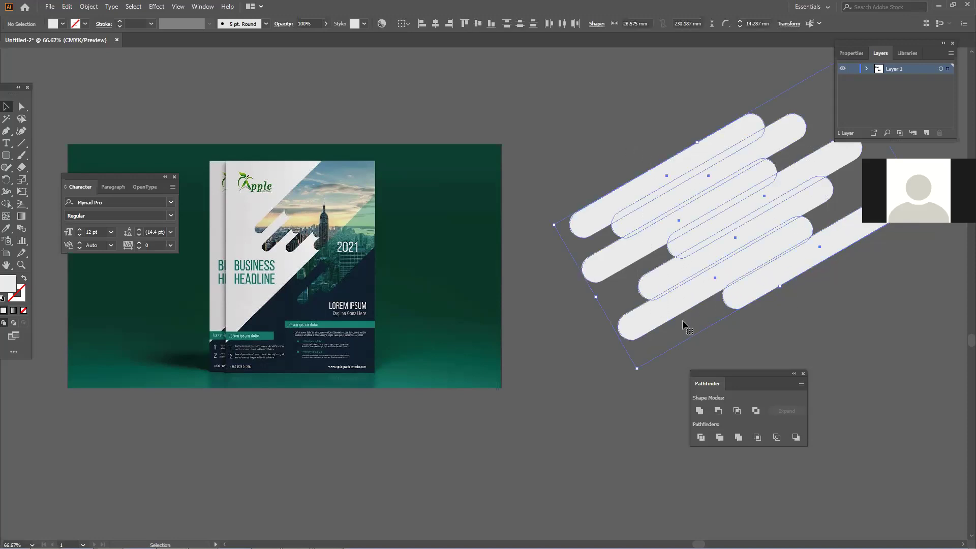
{"action": "left_click", "coordinate": [700, 410]}
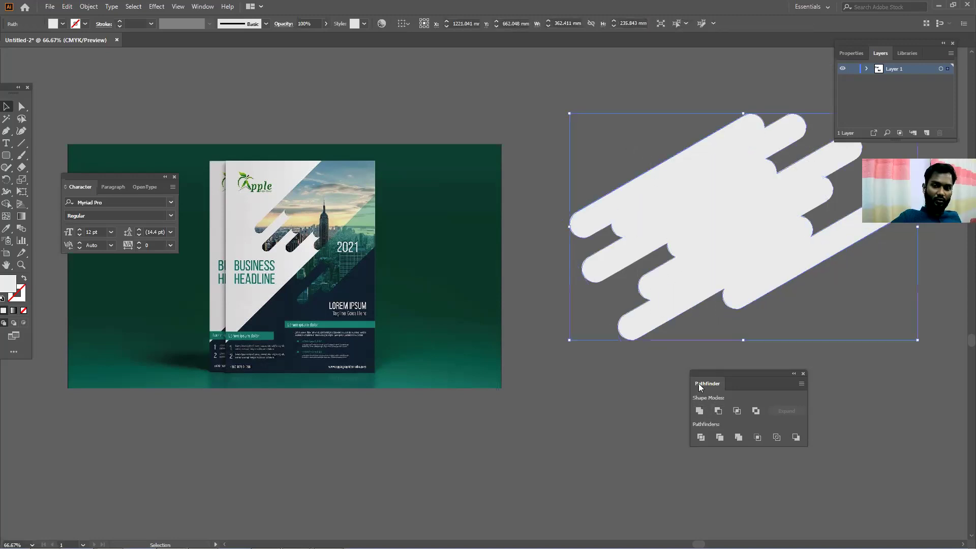
{"action": "left_click", "coordinate": [610, 406]}
{"action": "left_click_drag", "start_coordinate": [714, 241], "coordinate": [706, 207]}
{"action": "left_click", "coordinate": [633, 399]}
{"action": "left_click", "coordinate": [682, 264]}
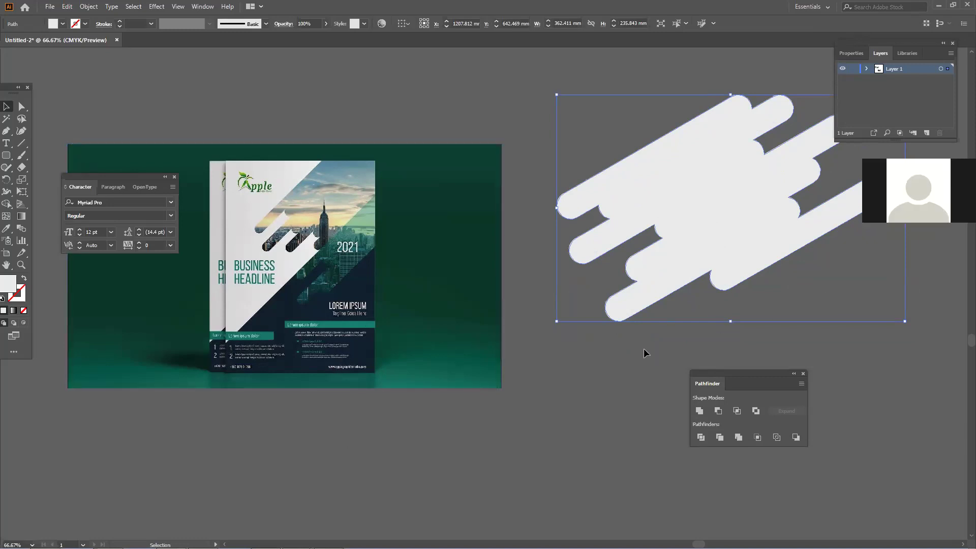
Step: Switch to Chrome and copy the next Facebook photo, the orange HELLO! Grow Your Business With Us flyer
{"action": "mouse_move", "coordinate": [428, 548]}
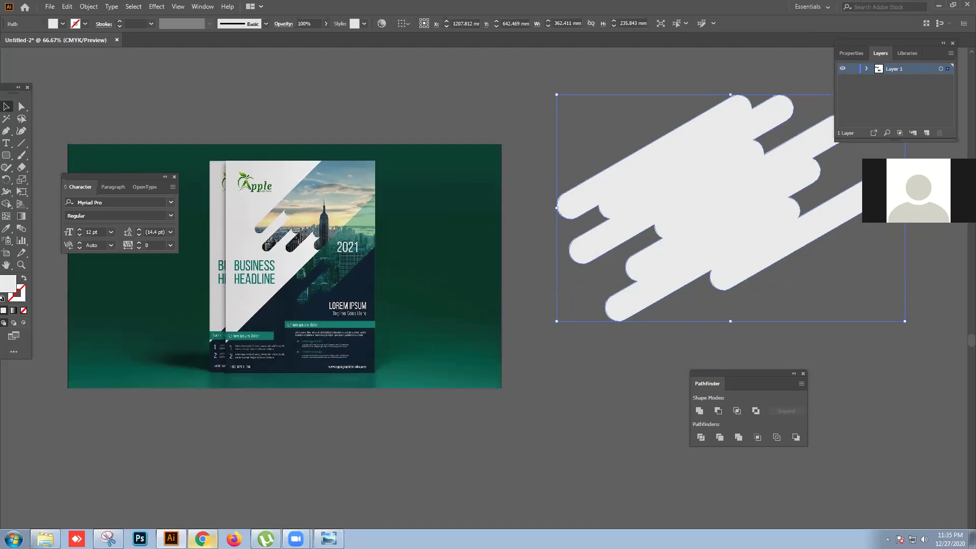
{"action": "left_click", "coordinate": [202, 539]}
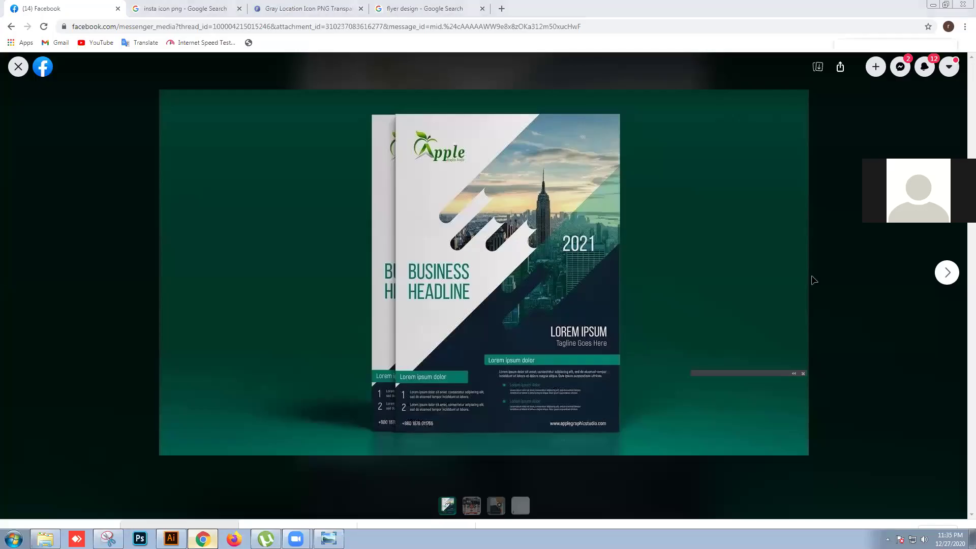
{"action": "key", "text": "alt+Tab"}
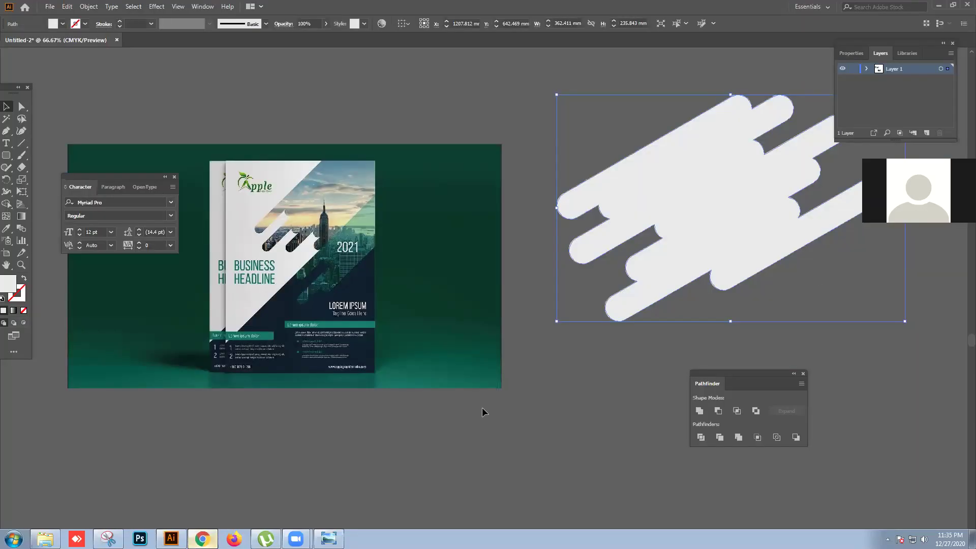
{"action": "key", "text": "alt+Tab"}
{"action": "left_click", "coordinate": [945, 271]}
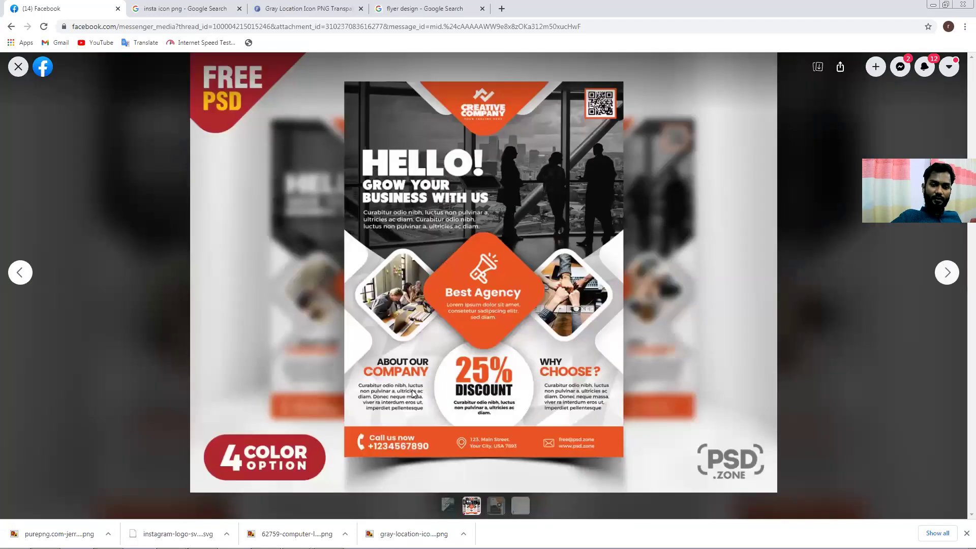
{"action": "right_click", "coordinate": [456, 261]}
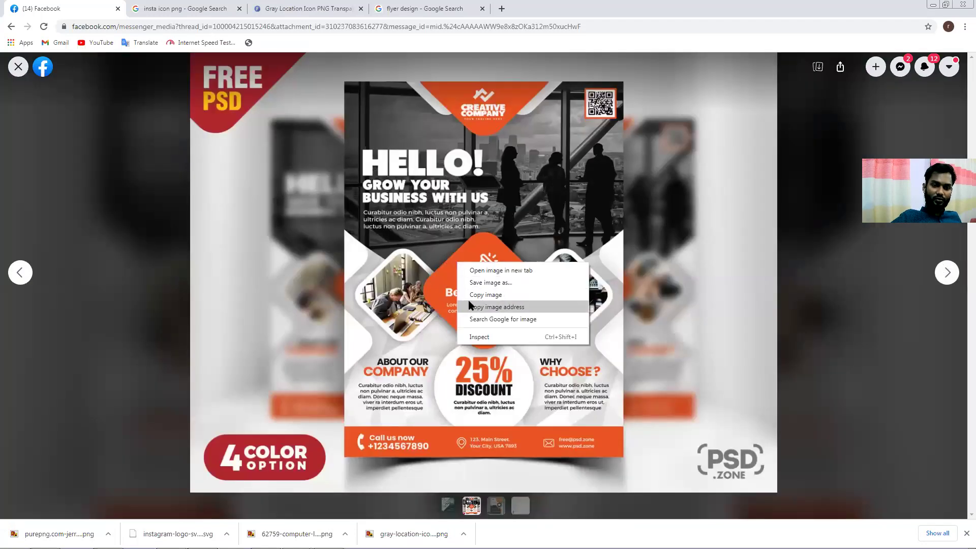
{"action": "left_click", "coordinate": [477, 298]}
Step: Return to Illustrator, paste the orange flyer image below the green one and move it to leave drawing space beside it
{"action": "left_click", "coordinate": [934, 4]}
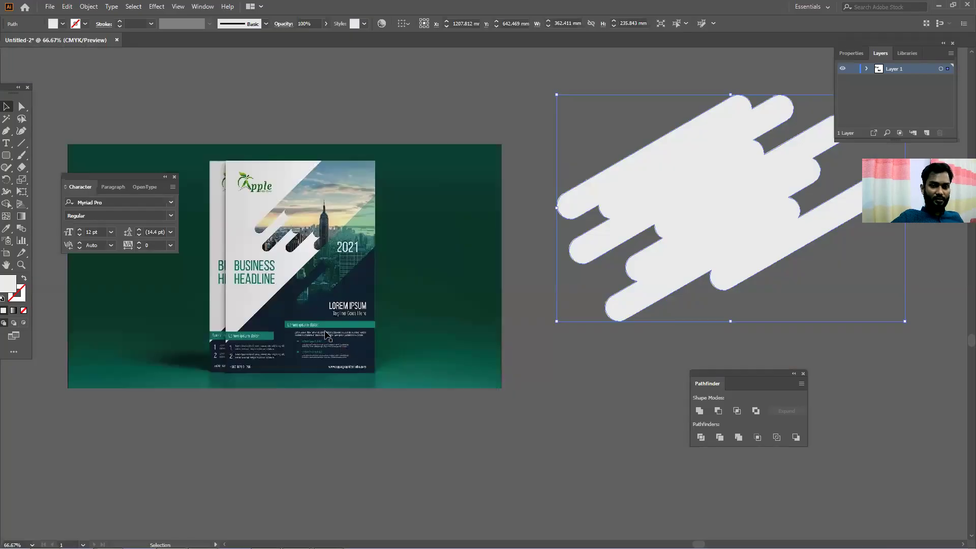
{"action": "scroll", "coordinate": [350, 367], "scroll_direction": "down", "scroll_amount": 6}
{"action": "scroll", "coordinate": [349, 391], "scroll_direction": "down", "scroll_amount": 3}
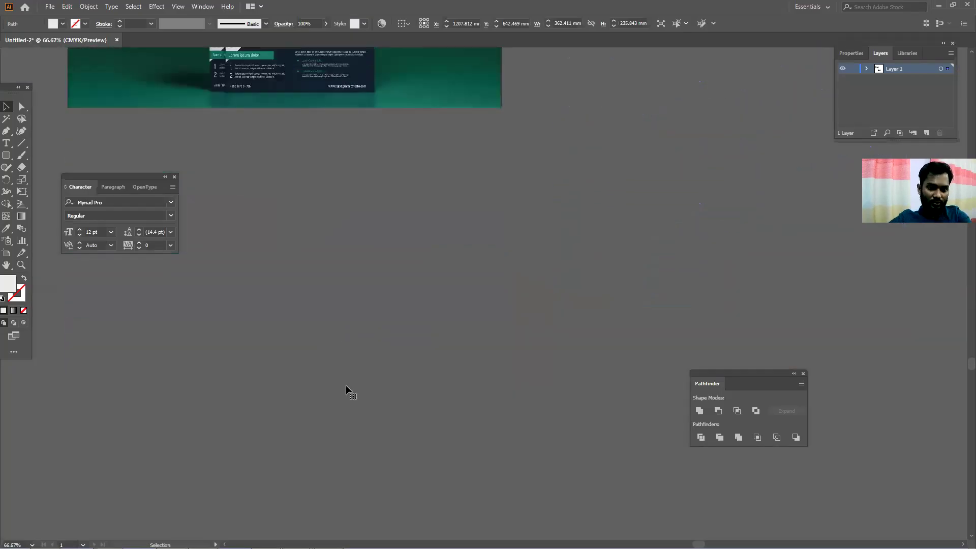
{"action": "key", "text": "ctrl+v"}
{"action": "left_click_drag", "start_coordinate": [434, 339], "coordinate": [389, 263]}
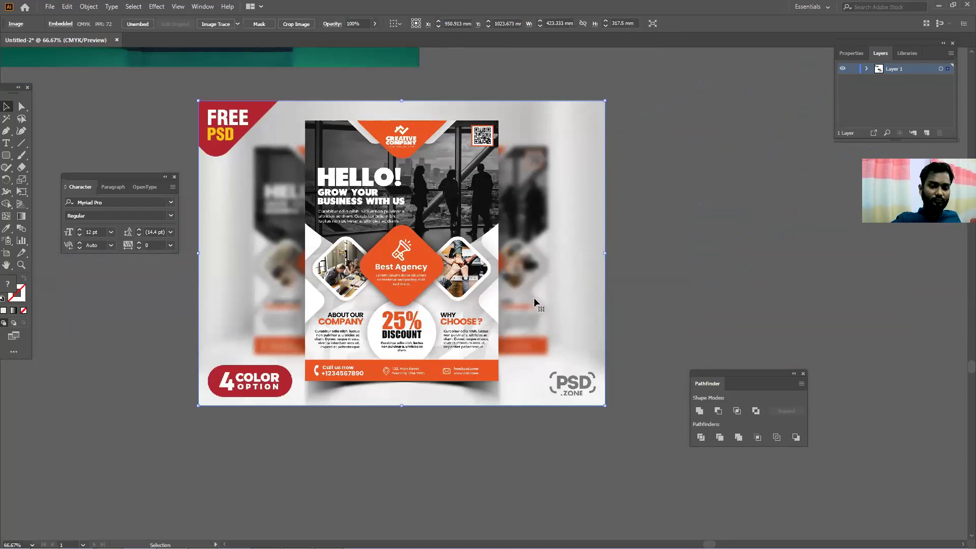
{"action": "left_click_drag", "start_coordinate": [531, 305], "coordinate": [498, 319]}
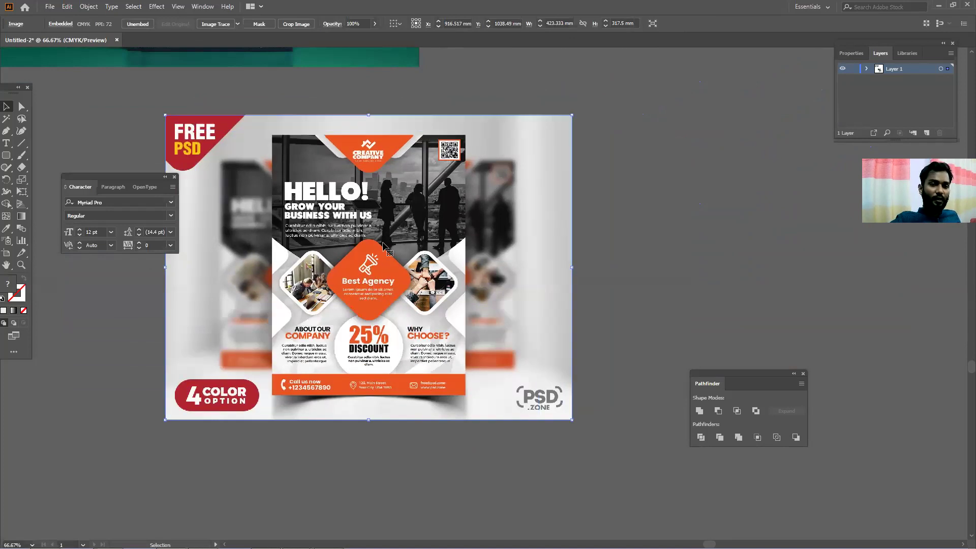
{"action": "left_click_drag", "start_coordinate": [394, 272], "coordinate": [364, 269]}
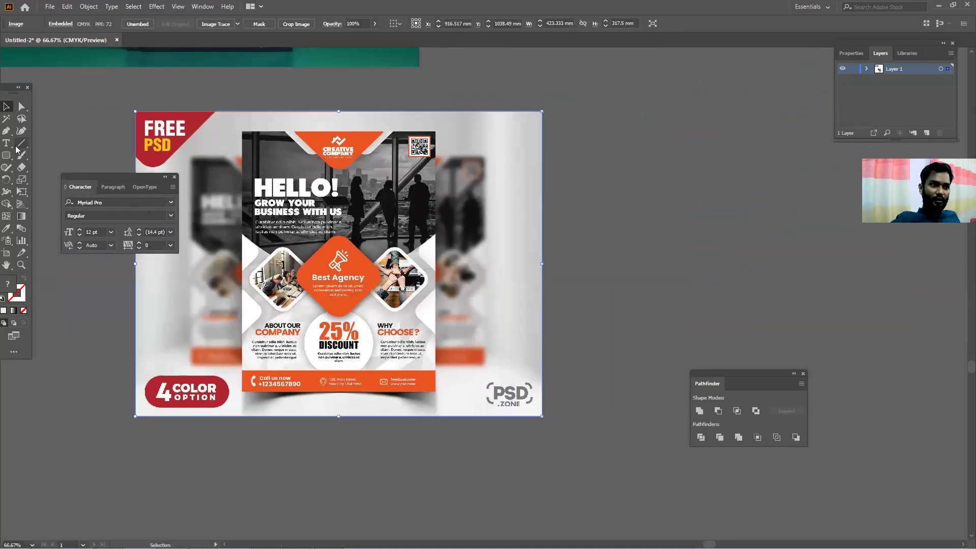
Step: Draw a rounded-corner square diamond about 127 mm across beside the orange flyer and fill it with orange sampled from the Best Agency diamond
{"action": "left_click_drag", "start_coordinate": [6, 155], "coordinate": [43, 171]}
{"action": "left_click_drag", "start_coordinate": [643, 213], "coordinate": [799, 261]}
{"action": "key", "text": "v"}
{"action": "left_click", "coordinate": [6, 229]}
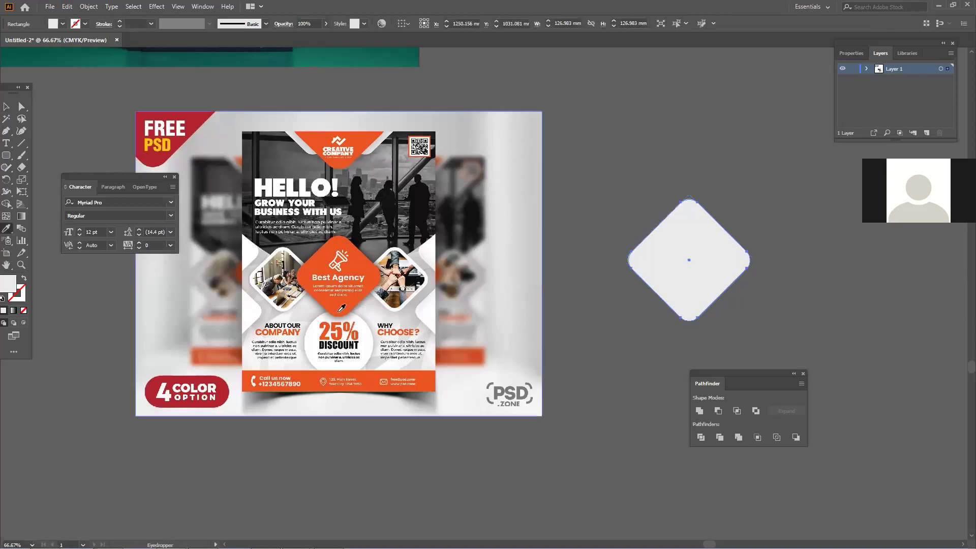
{"action": "left_click", "coordinate": [338, 310]}
{"action": "key", "text": "v"}
{"action": "left_click", "coordinate": [620, 363]}
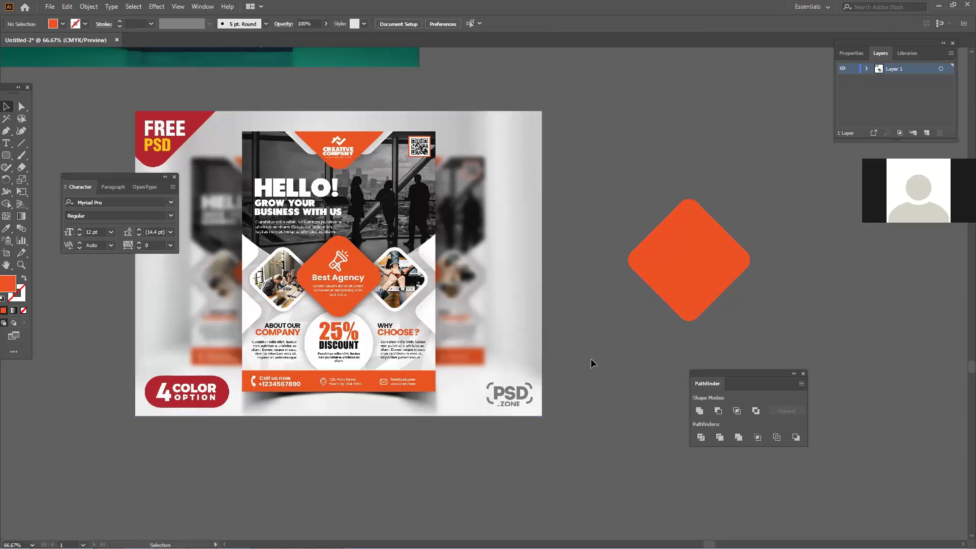
Step: Move the orange diamond up and slightly farther away from the HELLO! flyer image
{"action": "left_click_drag", "start_coordinate": [617, 331], "coordinate": [641, 362]}
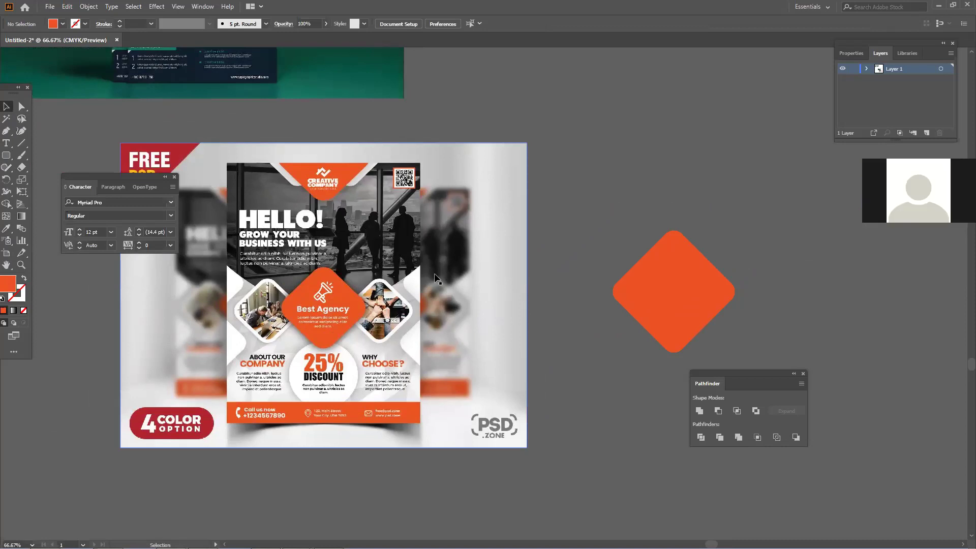
{"action": "left_click_drag", "start_coordinate": [630, 290], "coordinate": [662, 202]}
{"action": "left_click_drag", "start_coordinate": [642, 241], "coordinate": [422, 261]}
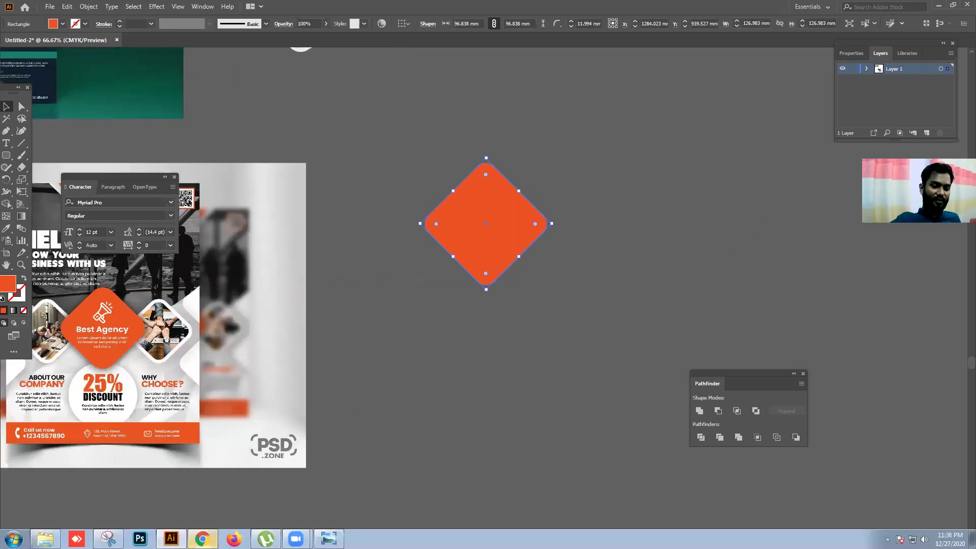
Step: Switch to Chrome, close the Facebook photo, and look through the open image-search tabs, examining the flyer design results and related images
{"action": "left_click", "coordinate": [202, 538]}
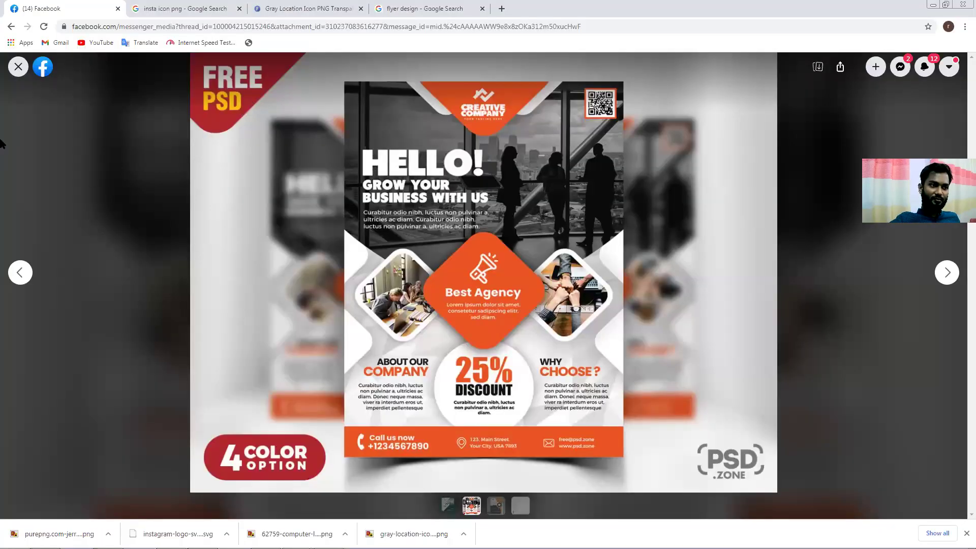
{"action": "left_click", "coordinate": [18, 66]}
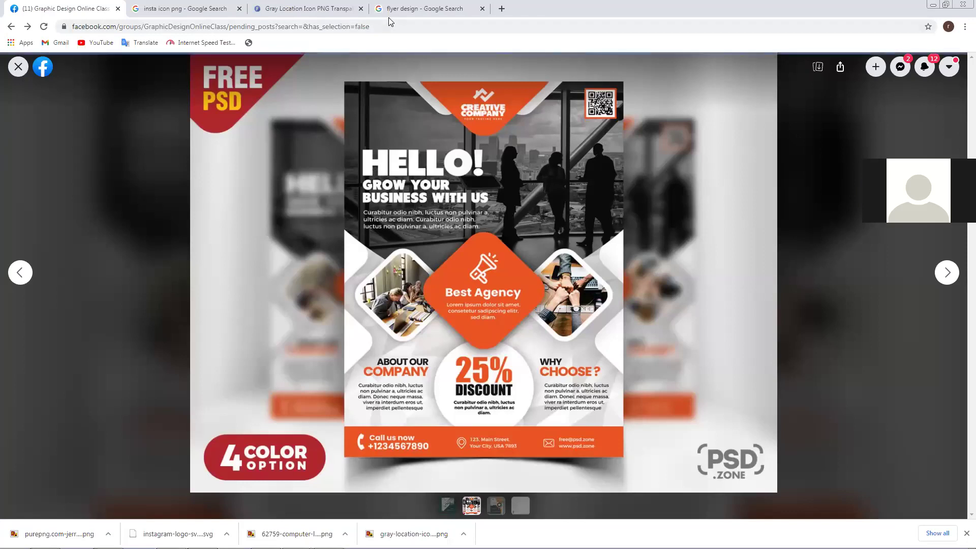
{"action": "left_click", "coordinate": [407, 8]}
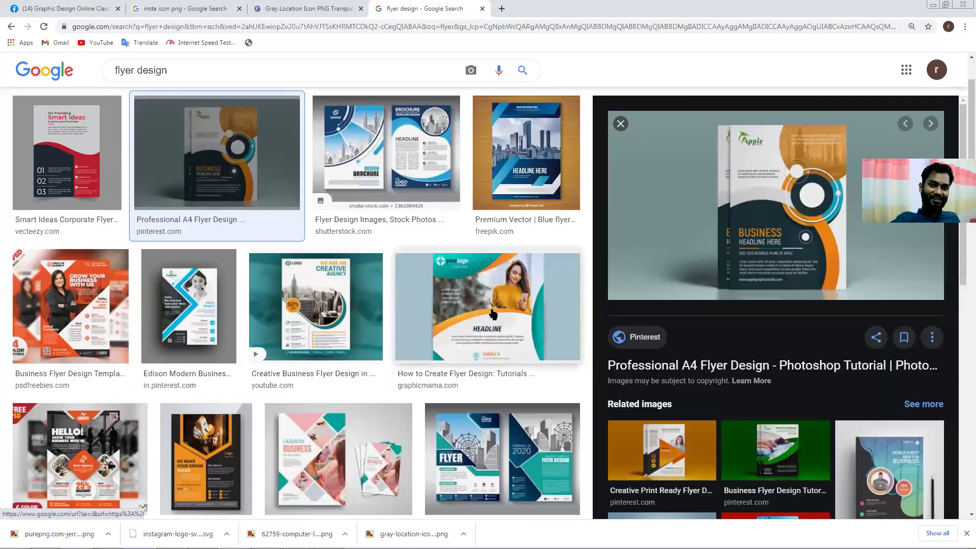
{"action": "scroll", "coordinate": [491, 313], "scroll_direction": "down", "scroll_amount": 3}
{"action": "left_click", "coordinate": [333, 9]}
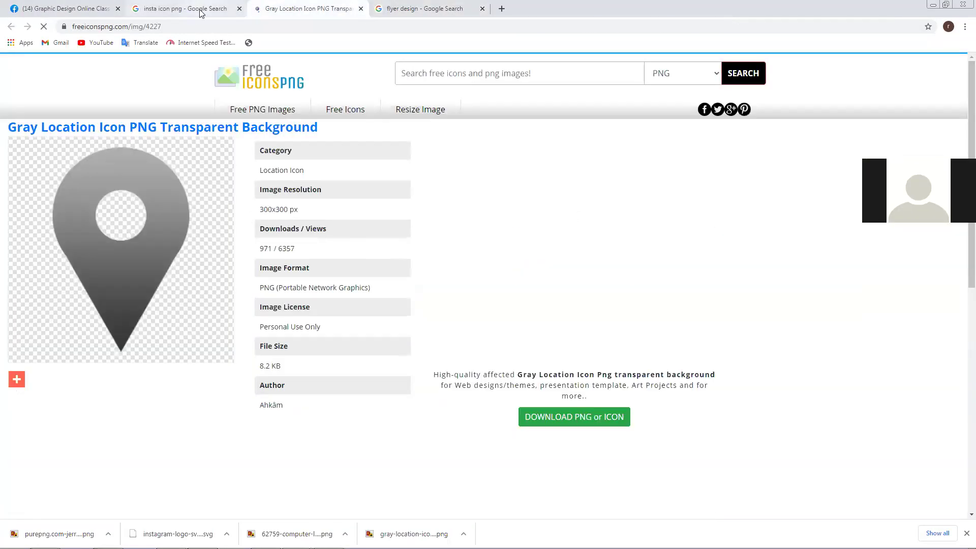
{"action": "left_click", "coordinate": [432, 9]}
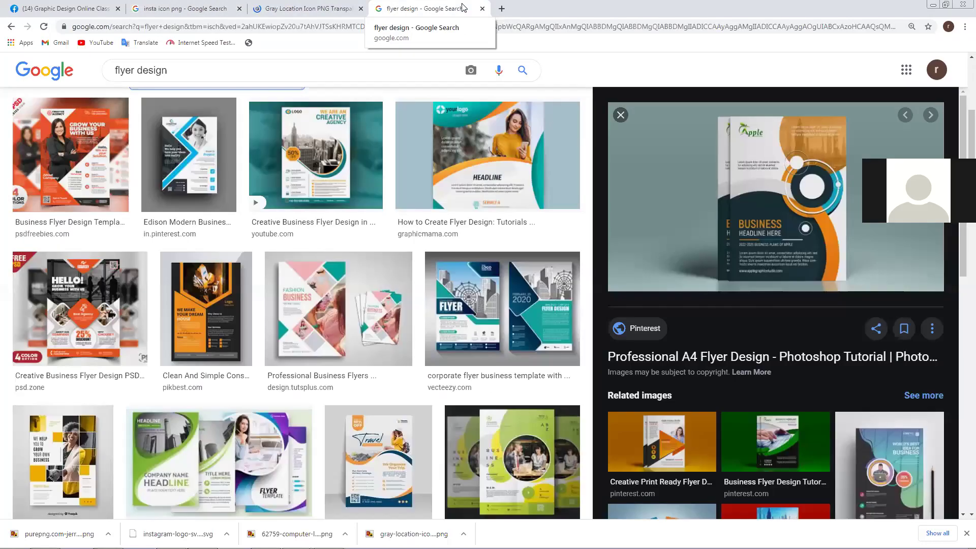
{"action": "left_click", "coordinate": [150, 11]}
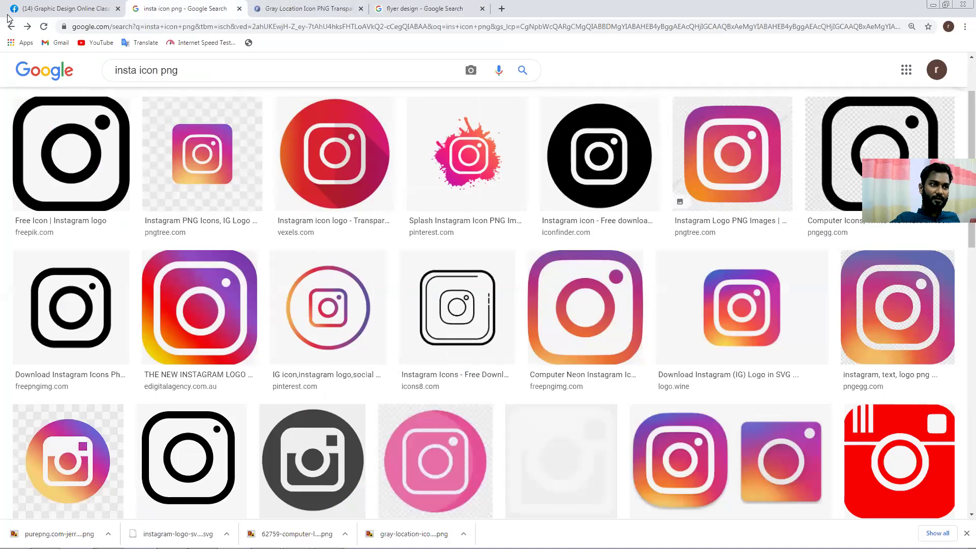
{"action": "key", "text": "alt+Left"}
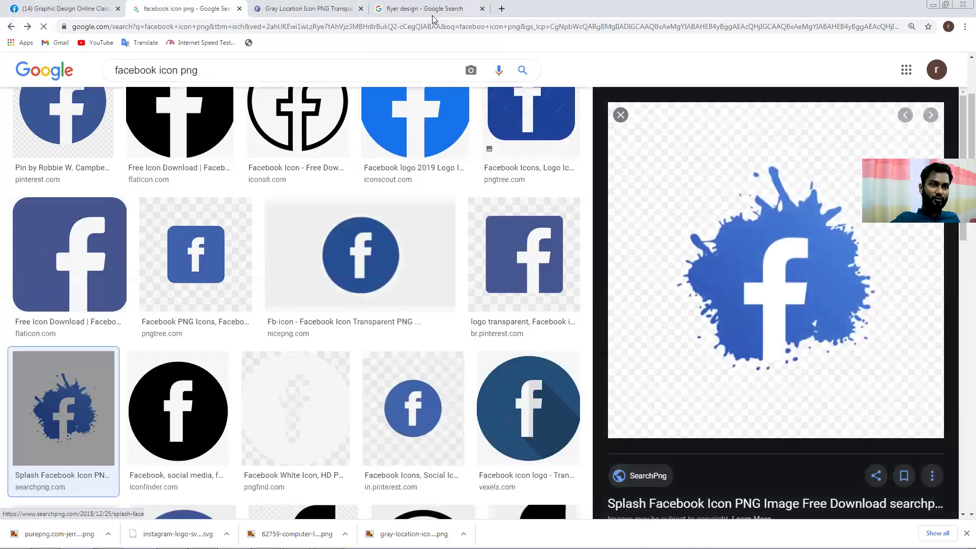
{"action": "left_click", "coordinate": [432, 14]}
{"action": "scroll", "coordinate": [715, 332], "scroll_direction": "down", "scroll_amount": 7}
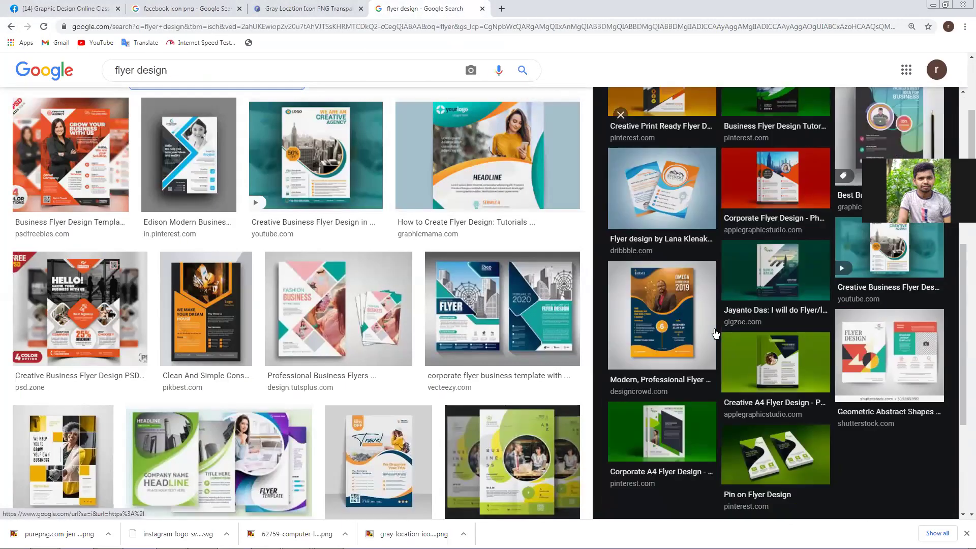
{"action": "scroll", "coordinate": [583, 336], "scroll_direction": "down", "scroll_amount": 10}
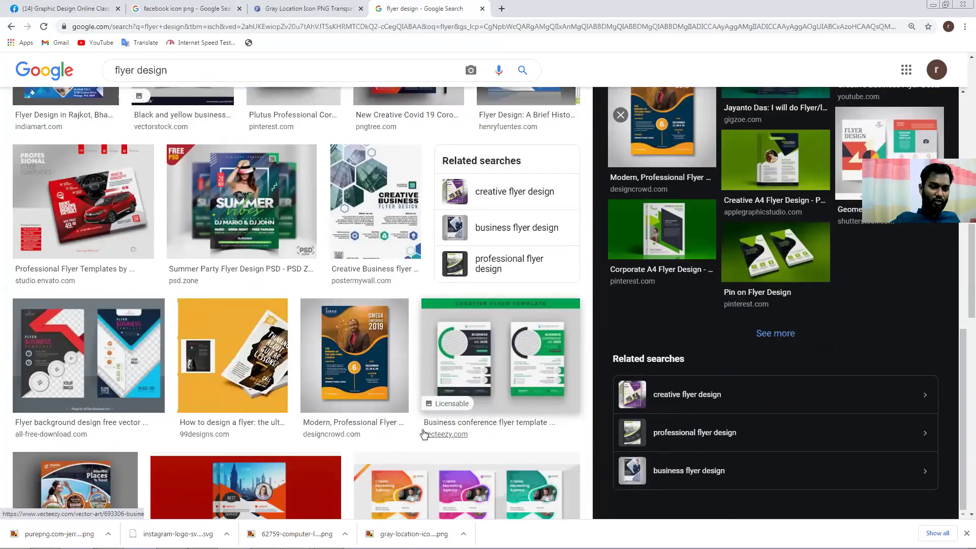
{"action": "scroll", "coordinate": [437, 435], "scroll_direction": "down", "scroll_amount": 4}
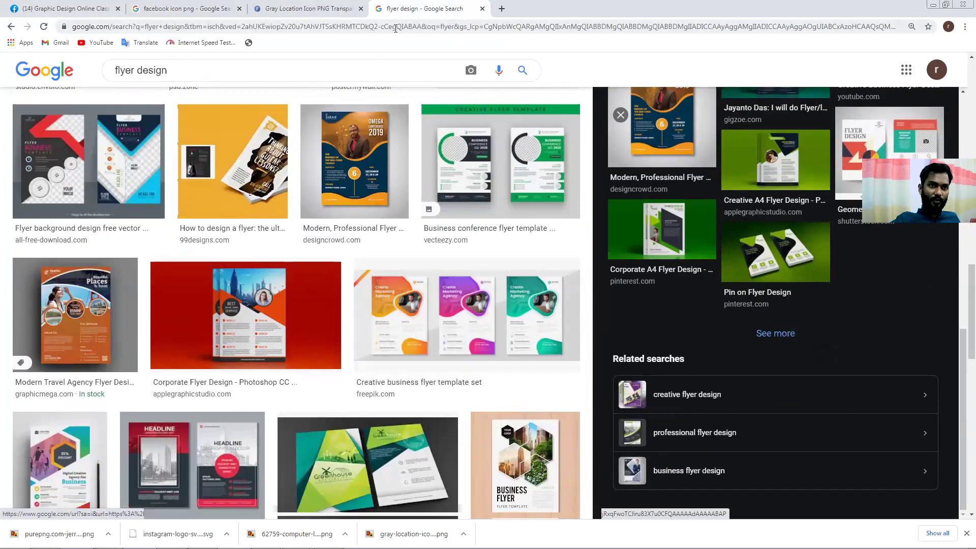
Step: Search Google Images for purnima in a new tab and copy the enlarged portrait with the light blue sari
{"action": "left_click", "coordinate": [502, 9]}
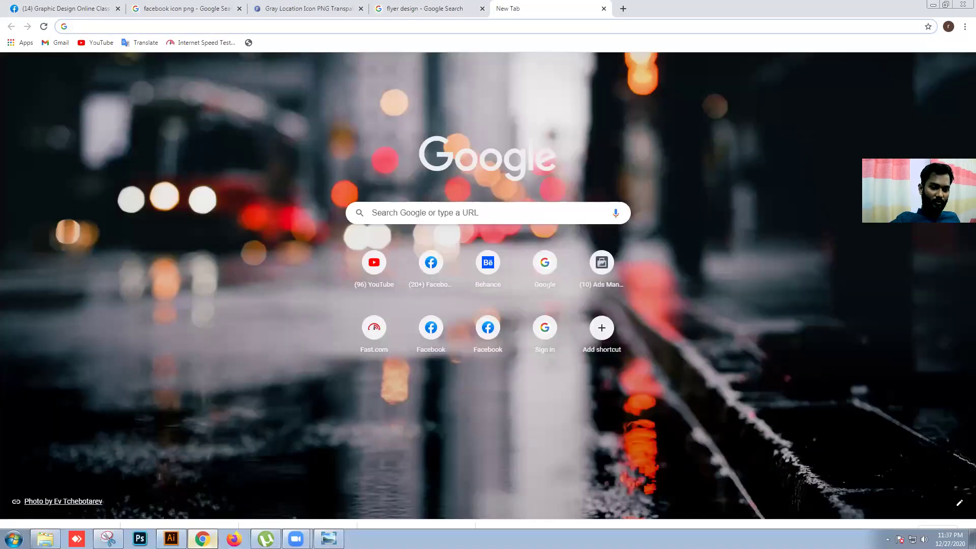
{"action": "type", "text": "purnima"}
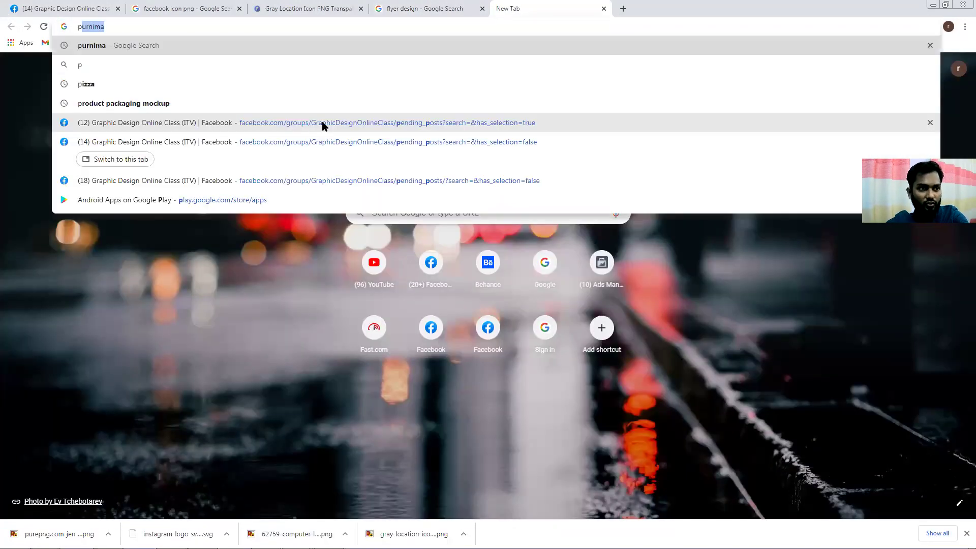
{"action": "key", "text": "Return"}
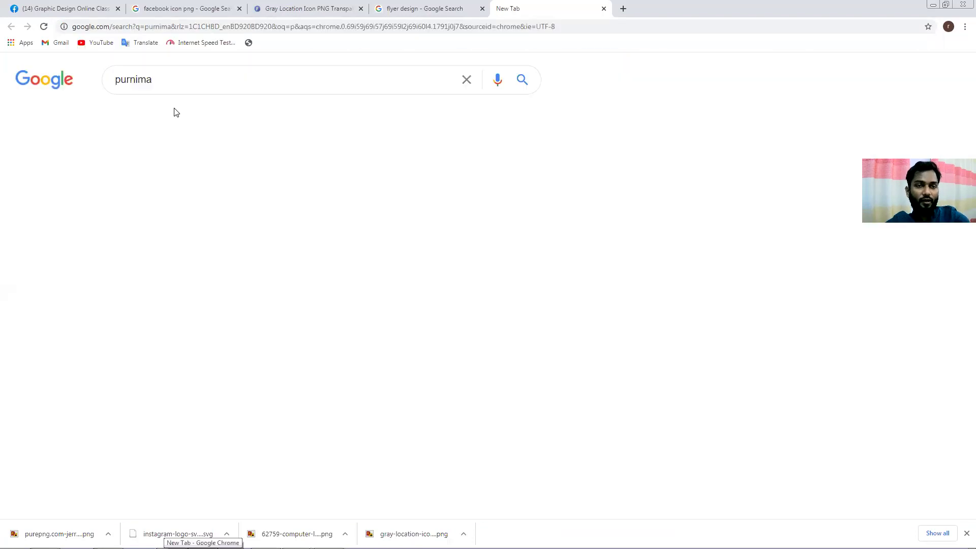
{"action": "left_click", "coordinate": [177, 115]}
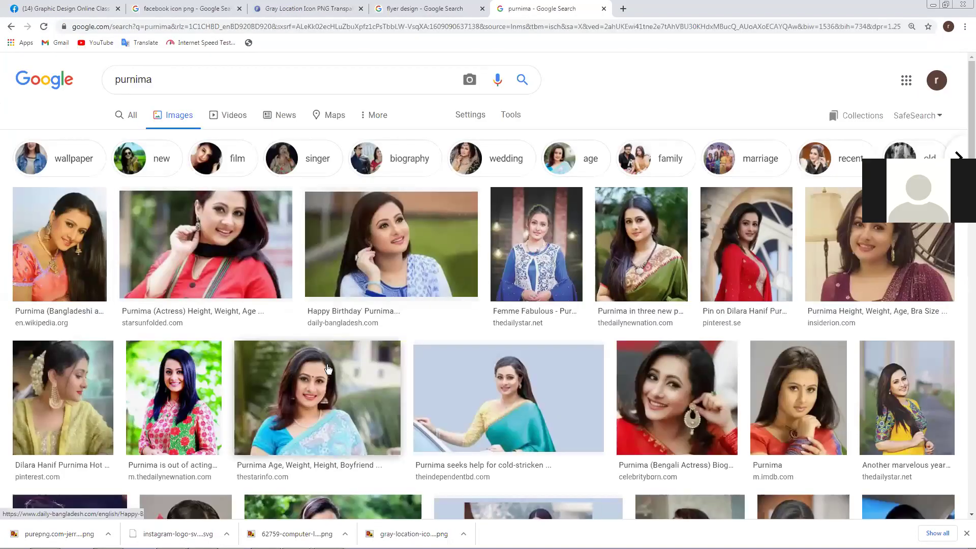
{"action": "left_click", "coordinate": [319, 366]}
{"action": "right_click", "coordinate": [701, 200]}
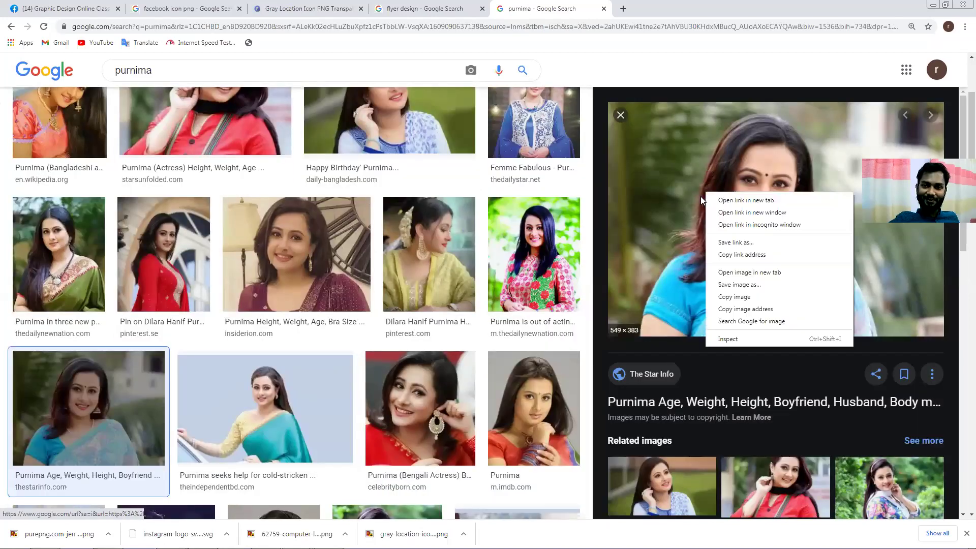
{"action": "left_click", "coordinate": [733, 297]}
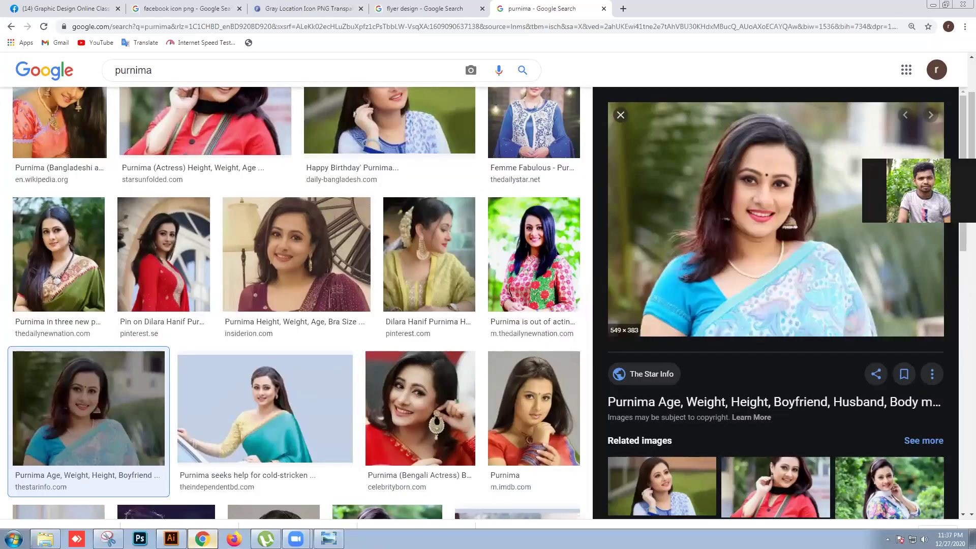
Step: Return to Illustrator, paste the portrait, and position the orange diamond over the face, bringing it to the front
{"action": "left_click", "coordinate": [171, 539]}
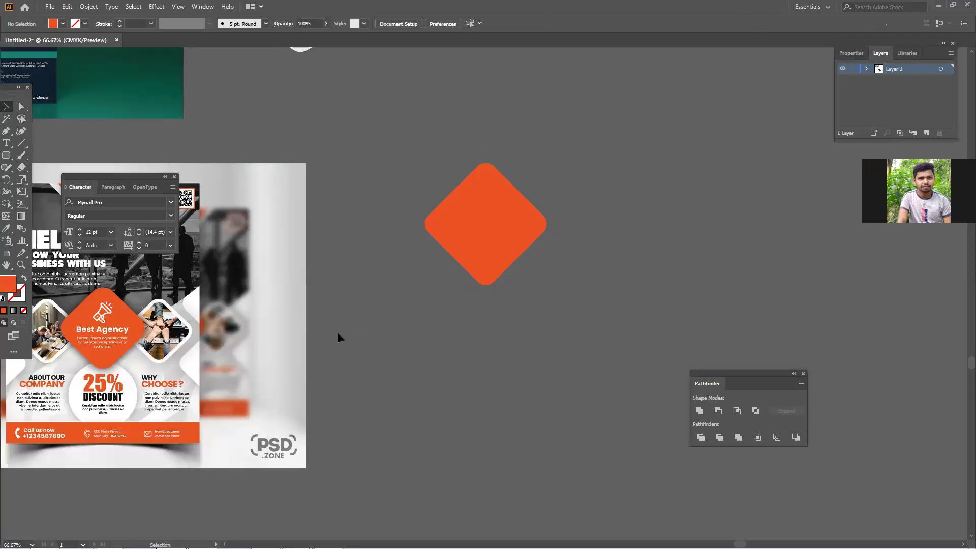
{"action": "key", "text": "ctrl+v"}
{"action": "left_click_drag", "start_coordinate": [464, 200], "coordinate": [467, 249]}
{"action": "right_click", "coordinate": [486, 272]}
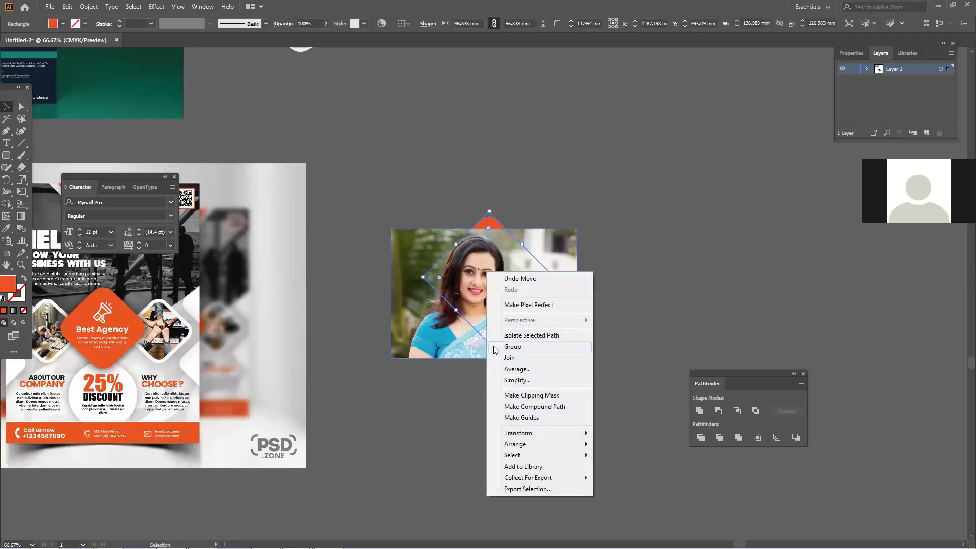
{"action": "mouse_move", "coordinate": [528, 450]}
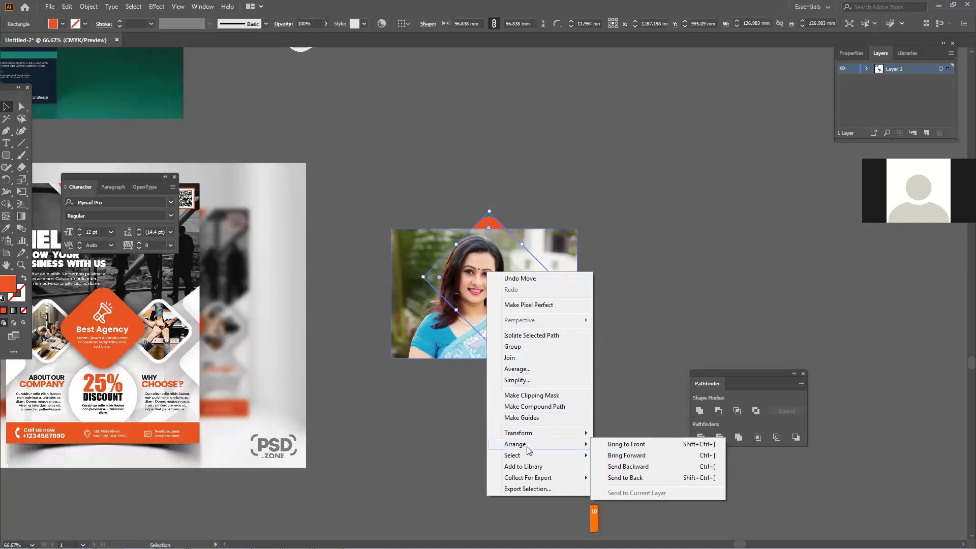
{"action": "left_click", "coordinate": [610, 446]}
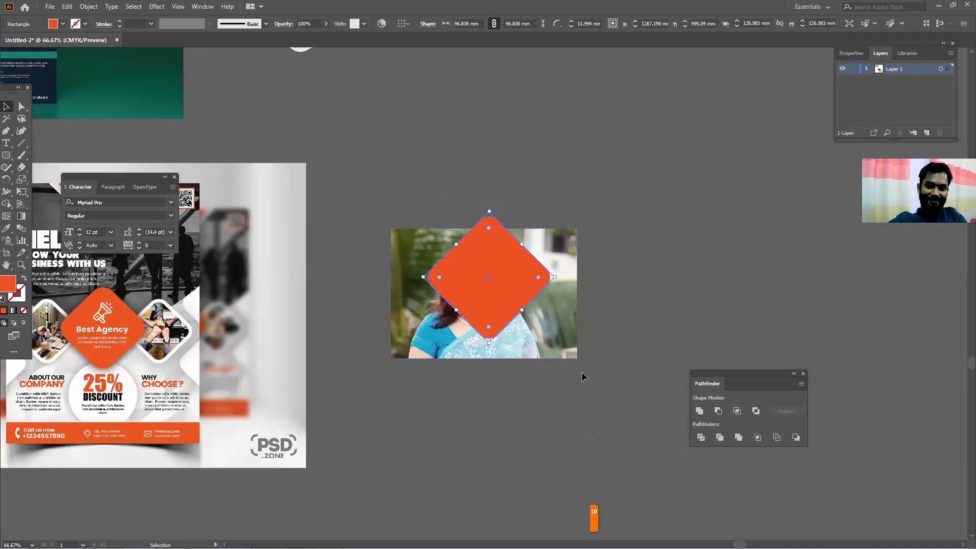
{"action": "mouse_move", "coordinate": [503, 293]}
{"action": "left_mouse_down"}
{"action": "mouse_move", "coordinate": [503, 302]}
{"action": "mouse_move", "coordinate": [486, 300]}
{"action": "left_mouse_up"}
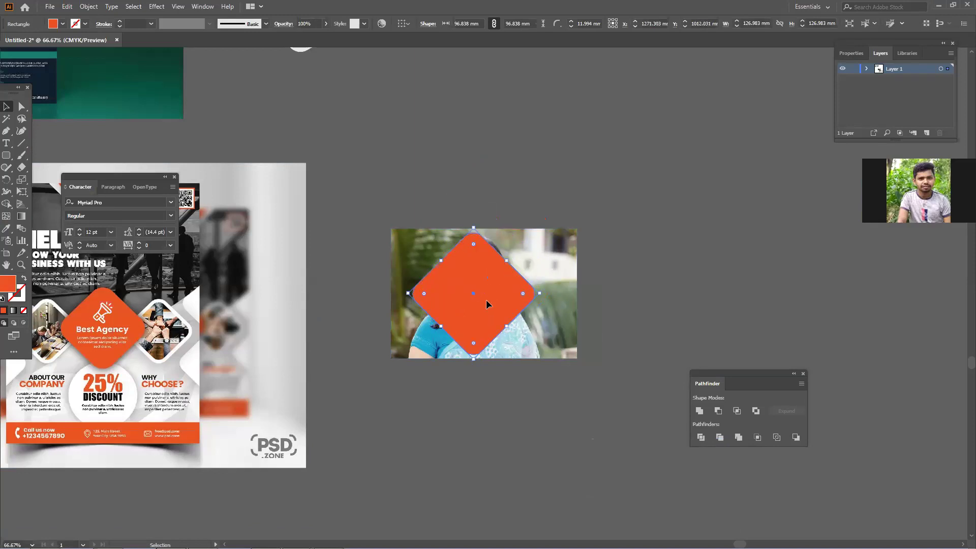
Step: Clip the portrait photo to the rounded diamond with a clipping mask
{"action": "left_click_drag", "start_coordinate": [602, 312], "coordinate": [452, 270]}
{"action": "right_click", "coordinate": [453, 270]}
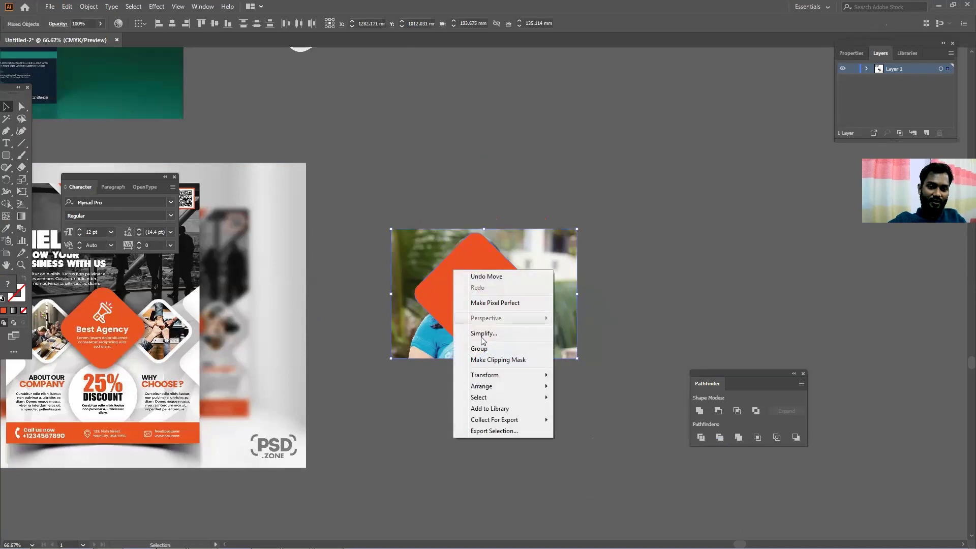
{"action": "left_click", "coordinate": [495, 359]}
{"action": "left_click", "coordinate": [605, 358]}
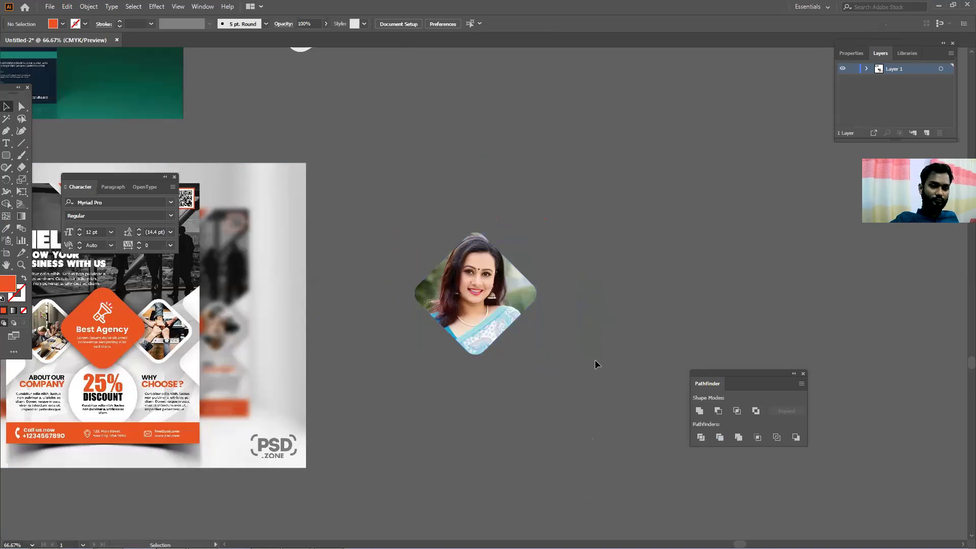
Step: Select the clipped portrait and set its stroke colour to pure red, FF0000
{"action": "left_click", "coordinate": [489, 295]}
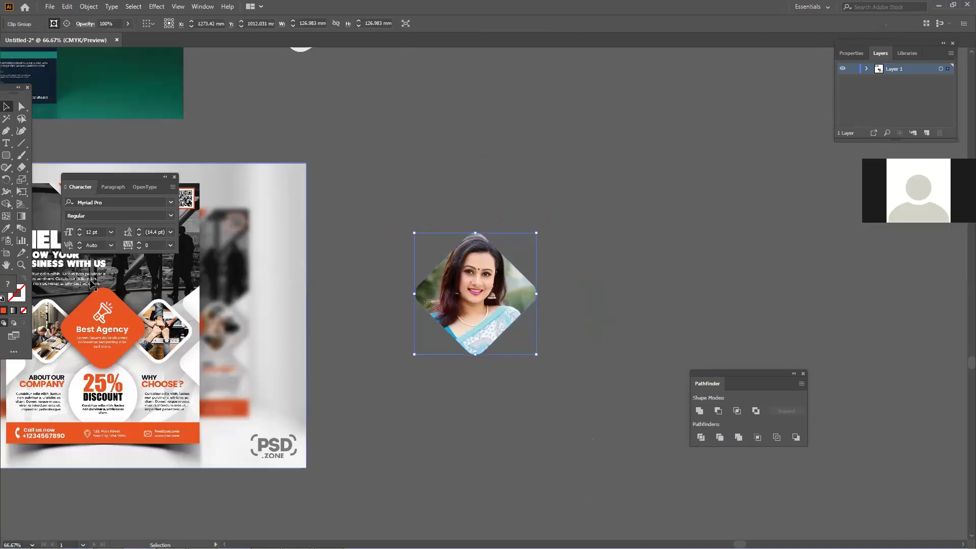
{"action": "double_click", "coordinate": [23, 303]}
{"action": "left_click", "coordinate": [349, 224]}
{"action": "left_click", "coordinate": [320, 211]}
{"action": "left_click", "coordinate": [447, 210]}
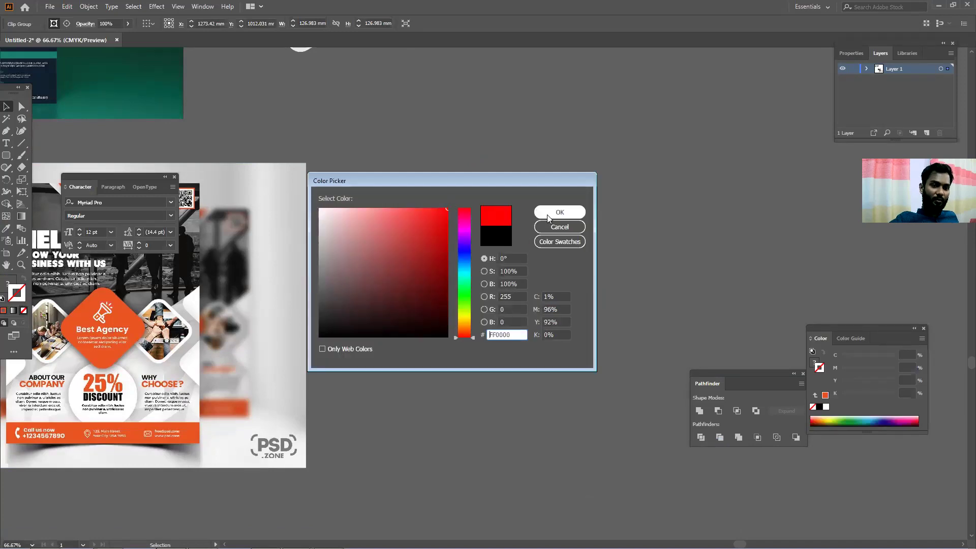
{"action": "left_click", "coordinate": [549, 212]}
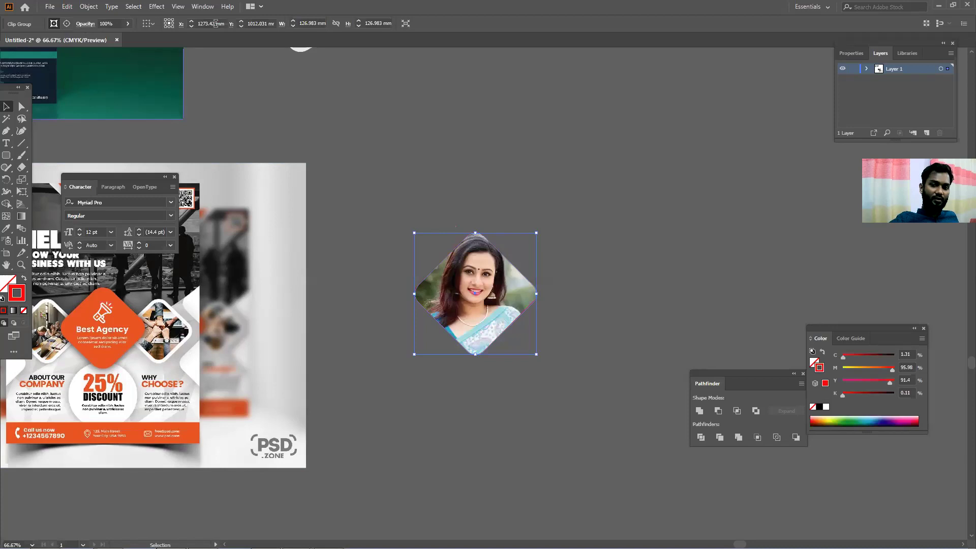
Step: Show the stroke settings and increase the clipped portrait's stroke weight to 8 pt
{"action": "left_click", "coordinate": [213, 6]}
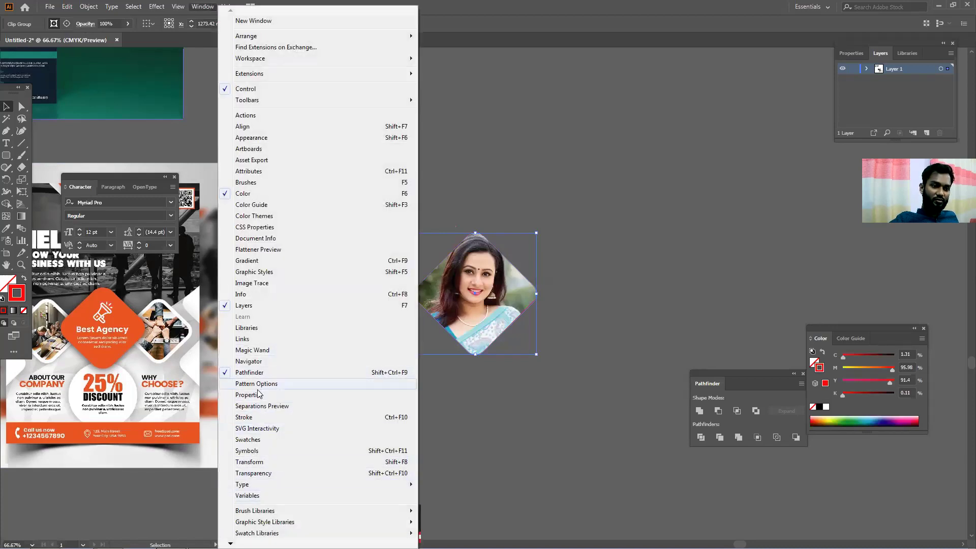
{"action": "left_click", "coordinate": [269, 417]}
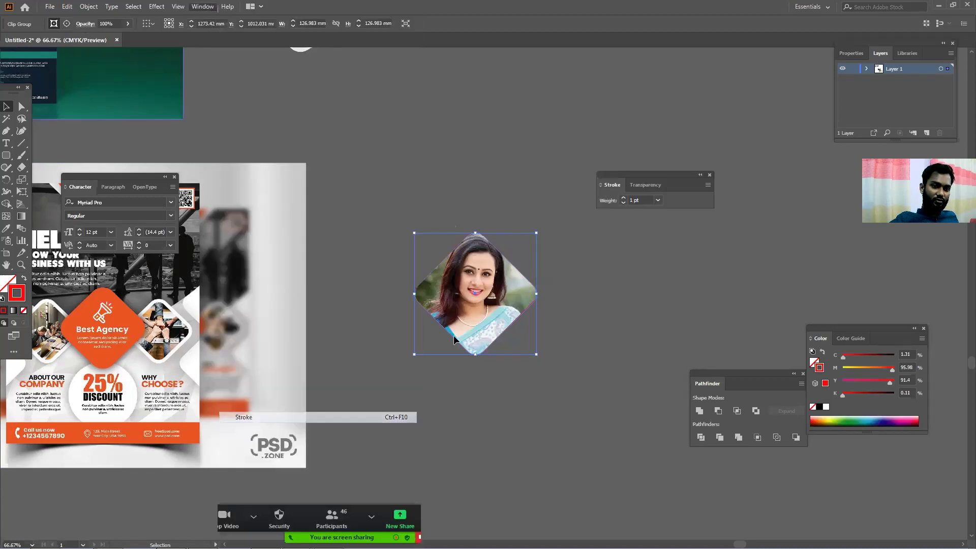
{"action": "left_click", "coordinate": [623, 198]}
{"action": "left_click", "coordinate": [623, 197]}
{"action": "left_click", "coordinate": [623, 198]}
{"action": "left_click", "coordinate": [623, 198]}
{"action": "left_click", "coordinate": [622, 198]}
{"action": "left_click", "coordinate": [623, 197]}
{"action": "left_click", "coordinate": [622, 197]}
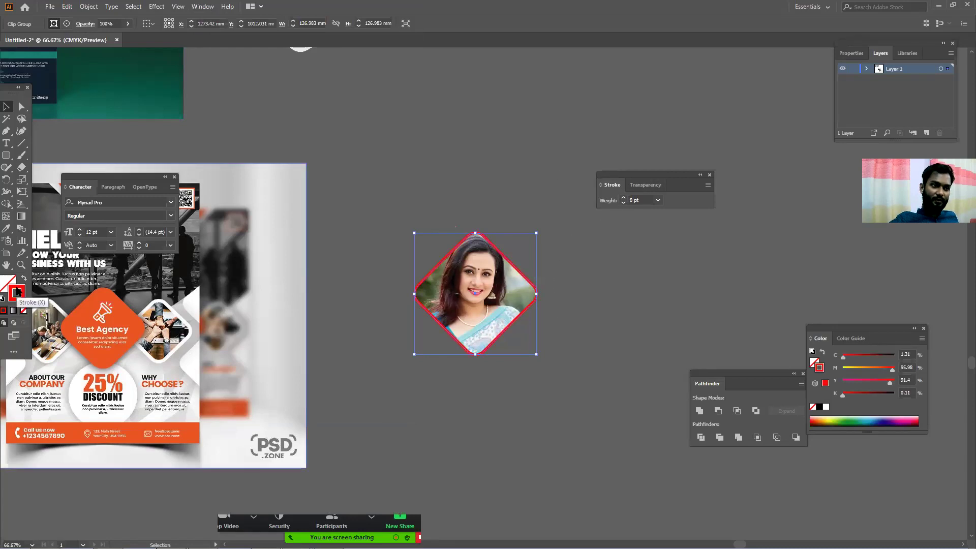
Step: Change the diamond portrait's stroke colour to black and deselect it
{"action": "double_click", "coordinate": [17, 293]}
{"action": "left_click", "coordinate": [441, 335]}
{"action": "left_click", "coordinate": [555, 211]}
{"action": "left_click", "coordinate": [545, 313]}
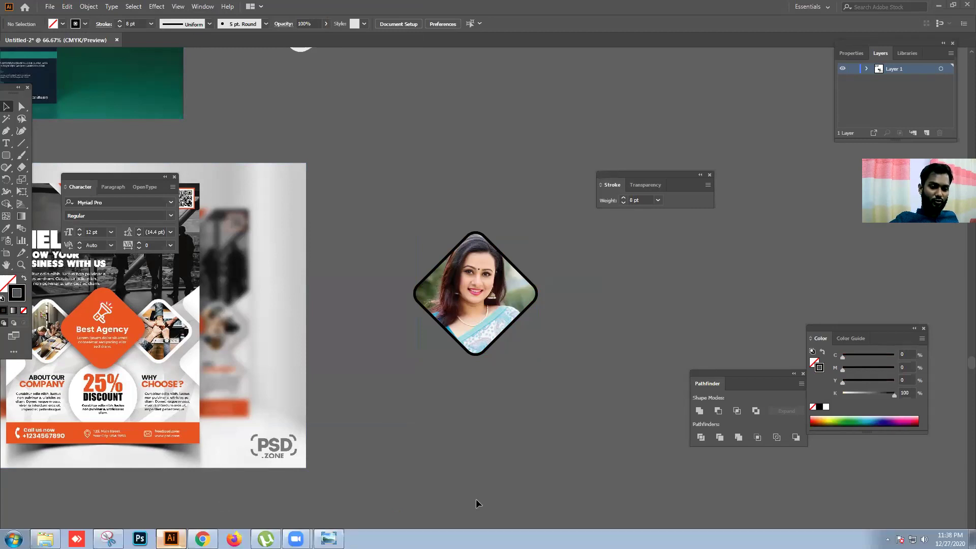
Step: Switch to the browser's Facebook group page and open the Combo 9 group chat from Messenger
{"action": "key", "text": "alt+Tab"}
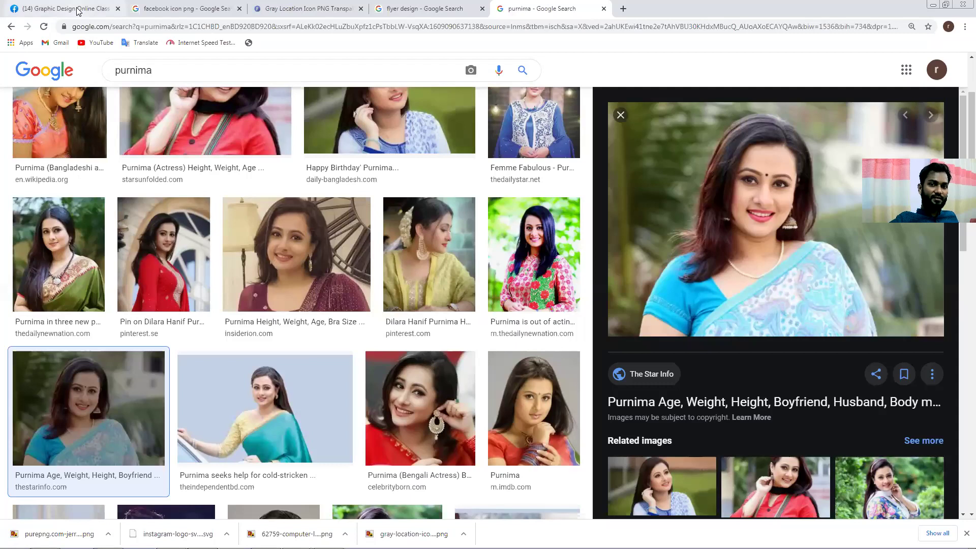
{"action": "left_click", "coordinate": [77, 10]}
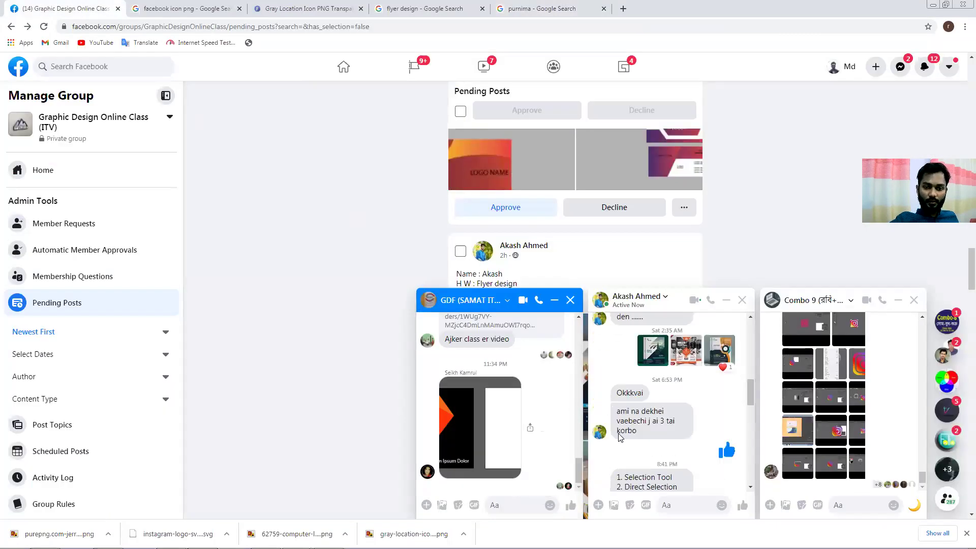
{"action": "scroll", "coordinate": [619, 437], "scroll_direction": "down", "scroll_amount": 1}
{"action": "left_click", "coordinate": [899, 65]}
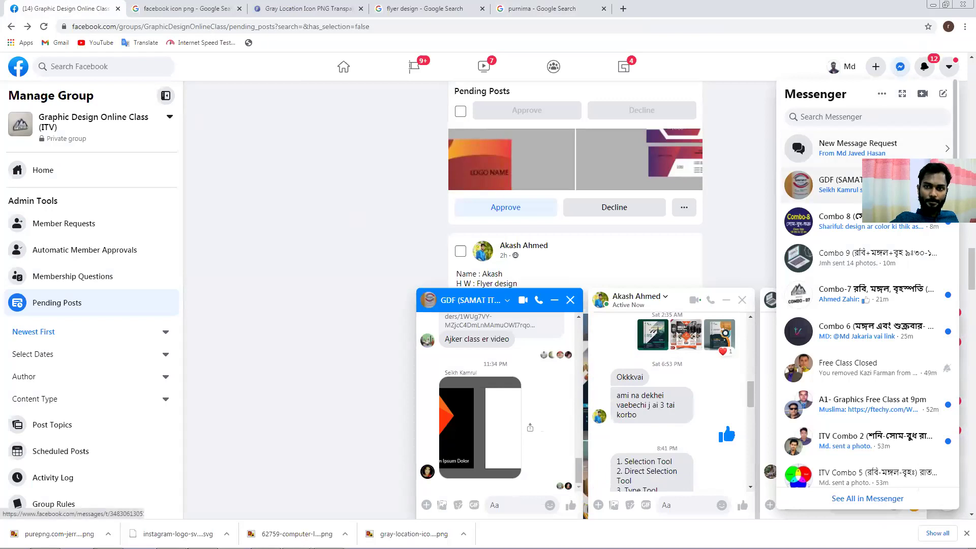
{"action": "left_click", "coordinate": [857, 255]}
{"action": "scroll", "coordinate": [832, 438], "scroll_direction": "up", "scroll_amount": 5}
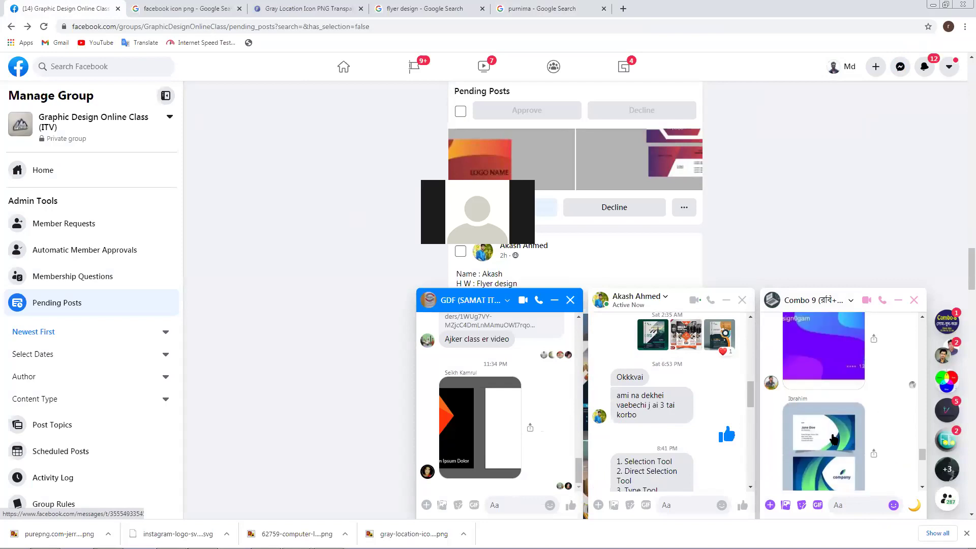
{"action": "scroll", "coordinate": [832, 438], "scroll_direction": "down", "scroll_amount": 5}
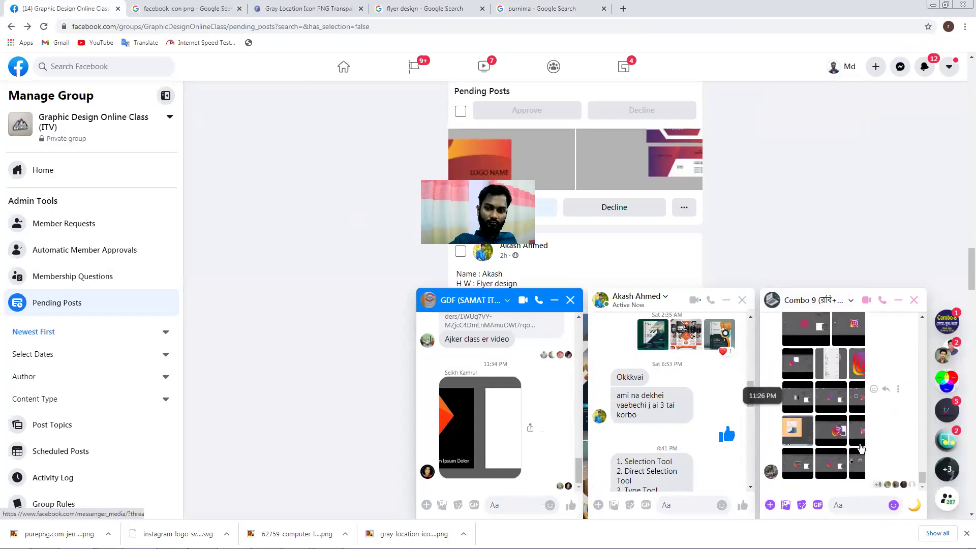
Step: Look through the messages and design images in the open Messenger chats, then reopen the chat list
{"action": "scroll", "coordinate": [843, 447], "scroll_direction": "up", "scroll_amount": 5}
{"action": "scroll", "coordinate": [857, 449], "scroll_direction": "up", "scroll_amount": 5}
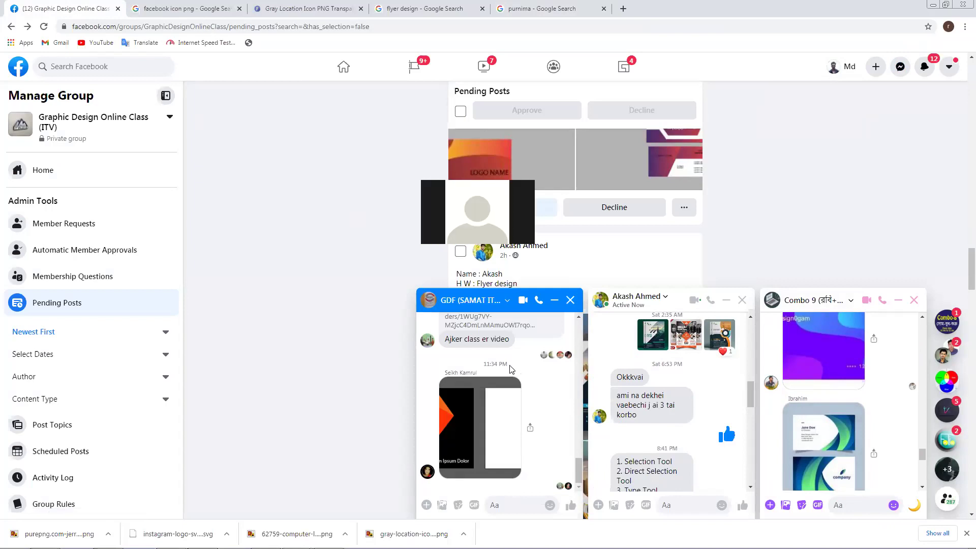
{"action": "scroll", "coordinate": [661, 396], "scroll_direction": "down", "scroll_amount": 4}
{"action": "scroll", "coordinate": [813, 406], "scroll_direction": "down", "scroll_amount": 5}
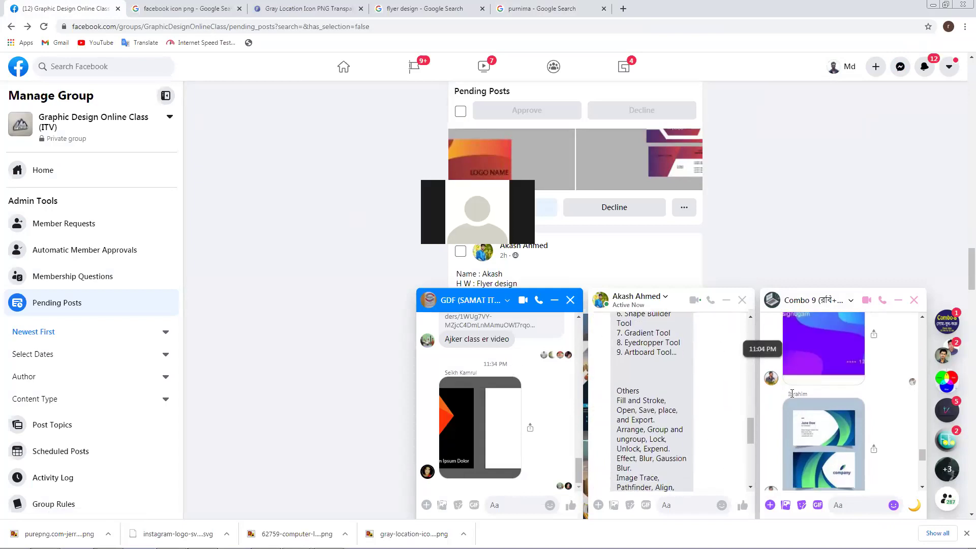
{"action": "scroll", "coordinate": [838, 448], "scroll_direction": "up", "scroll_amount": 6}
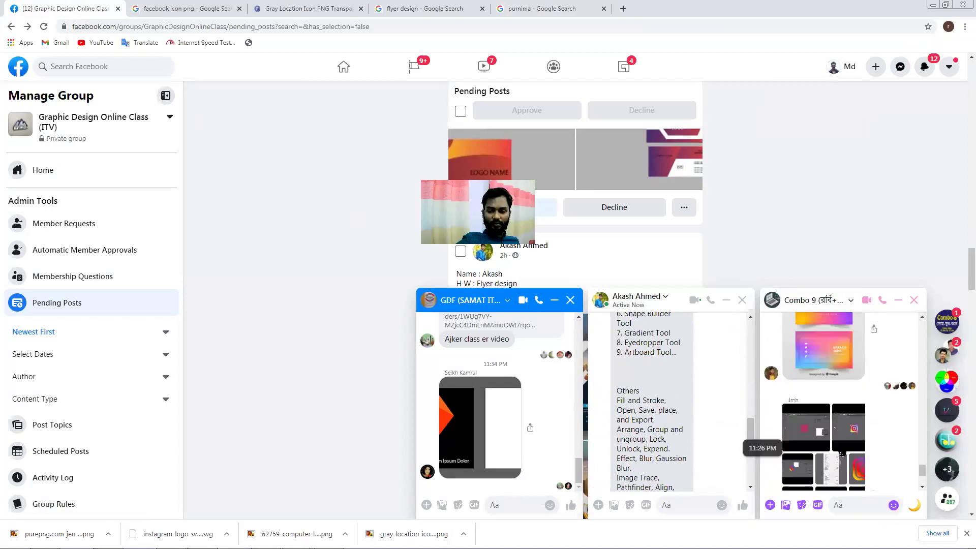
{"action": "scroll", "coordinate": [841, 452], "scroll_direction": "up", "scroll_amount": 5}
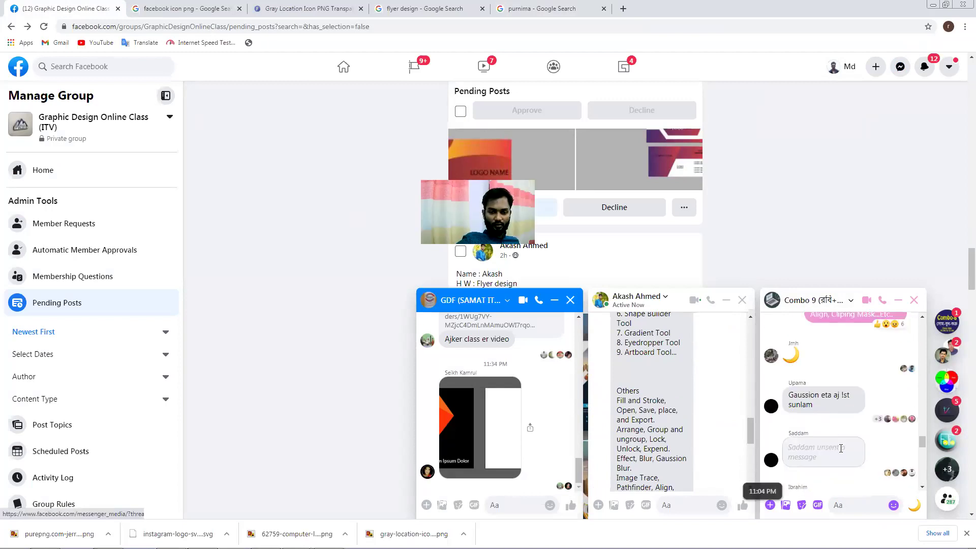
{"action": "scroll", "coordinate": [839, 450], "scroll_direction": "down", "scroll_amount": 10}
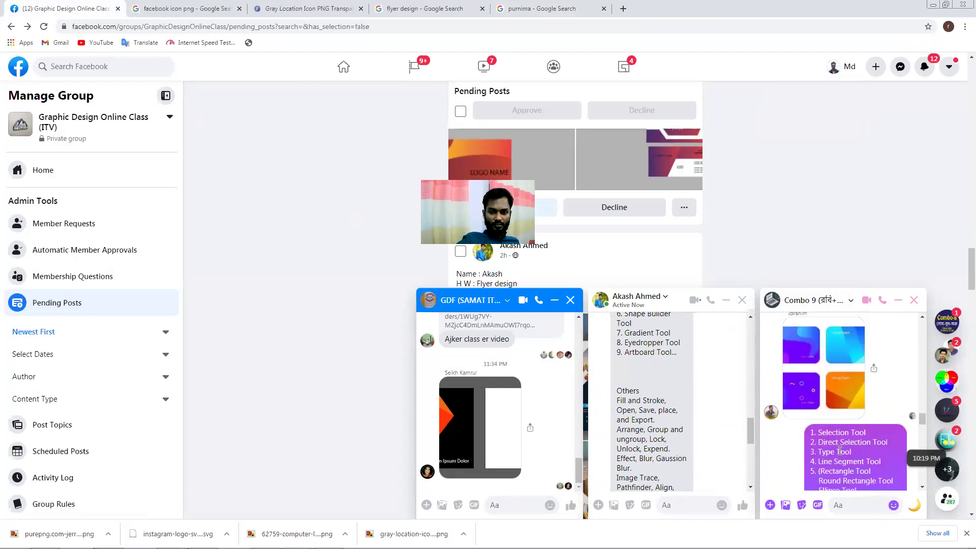
{"action": "scroll", "coordinate": [823, 442], "scroll_direction": "down", "scroll_amount": 8}
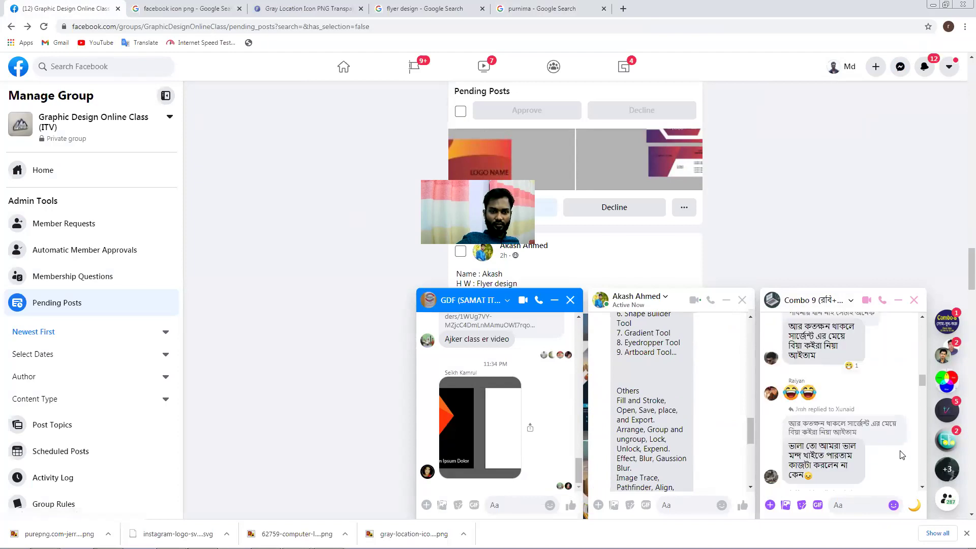
{"action": "scroll", "coordinate": [852, 420], "scroll_direction": "down", "scroll_amount": 5}
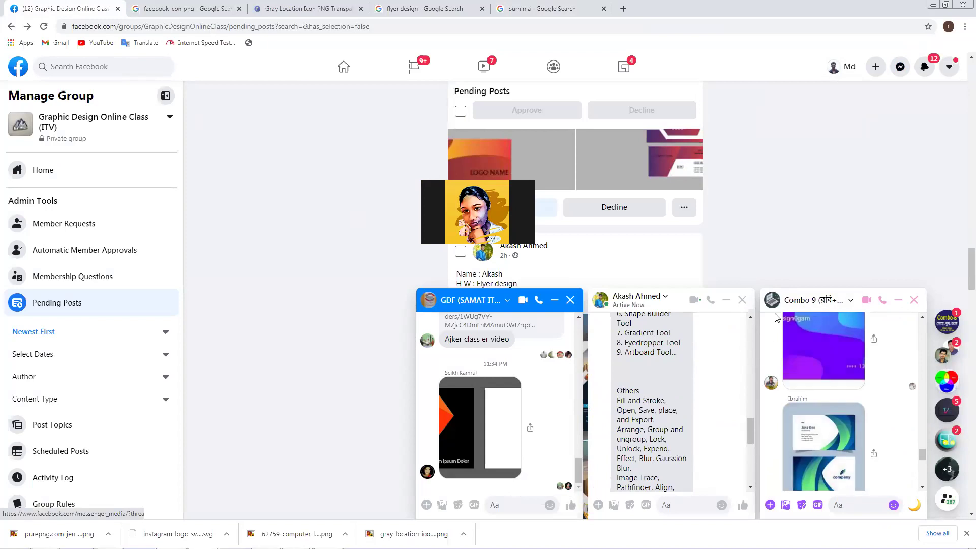
{"action": "scroll", "coordinate": [802, 277], "scroll_direction": "down", "scroll_amount": 4}
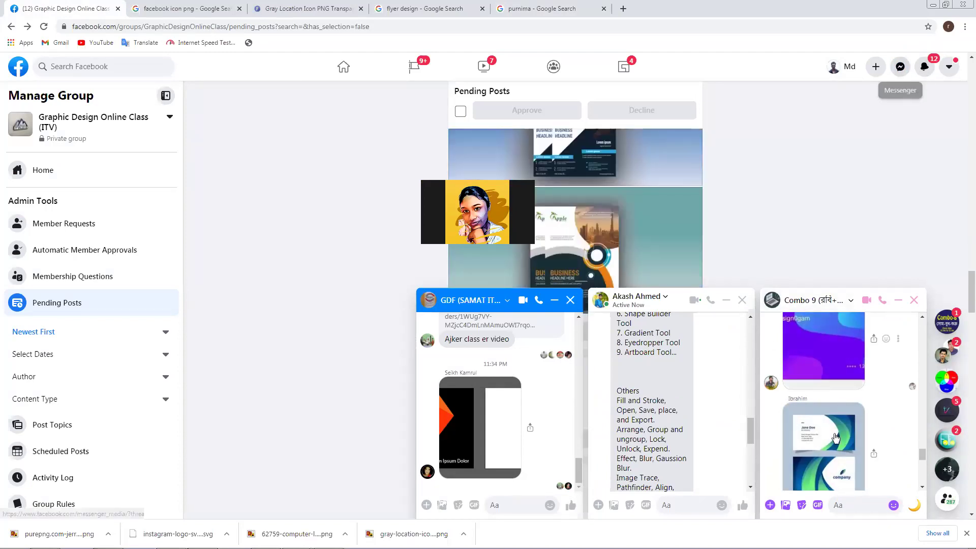
{"action": "scroll", "coordinate": [823, 407], "scroll_direction": "down", "scroll_amount": 3}
{"action": "scroll", "coordinate": [623, 391], "scroll_direction": "down", "scroll_amount": 1}
{"action": "scroll", "coordinate": [623, 391], "scroll_direction": "down", "scroll_amount": 5}
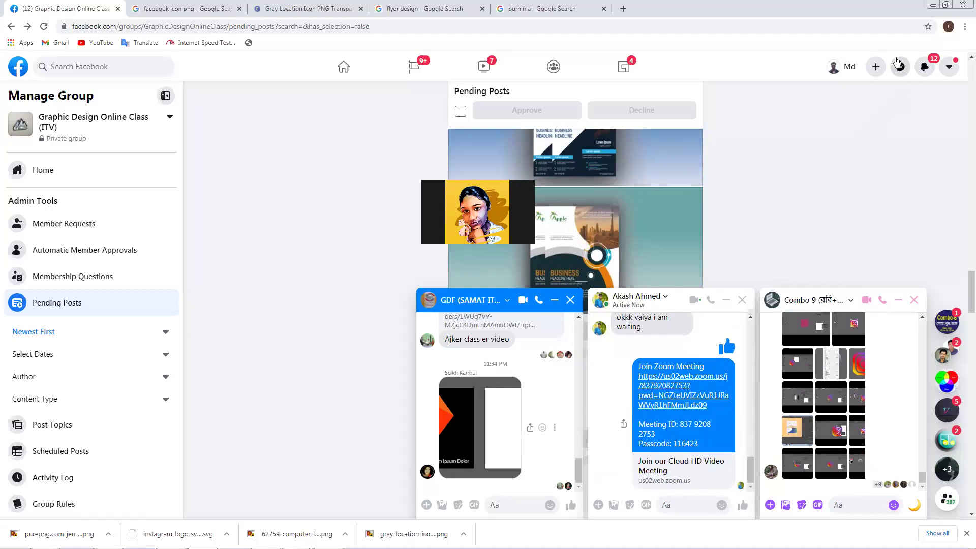
{"action": "left_click", "coordinate": [900, 67]}
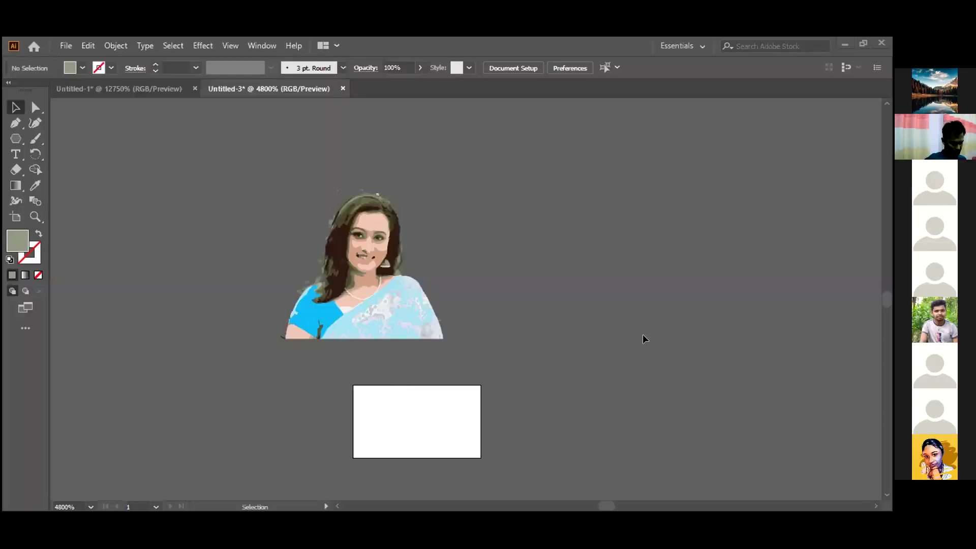
{"action": "scroll", "coordinate": [642, 336], "scroll_direction": "up", "scroll_amount": 2}
{"action": "scroll", "coordinate": [642, 338], "scroll_direction": "down", "scroll_amount": 4}
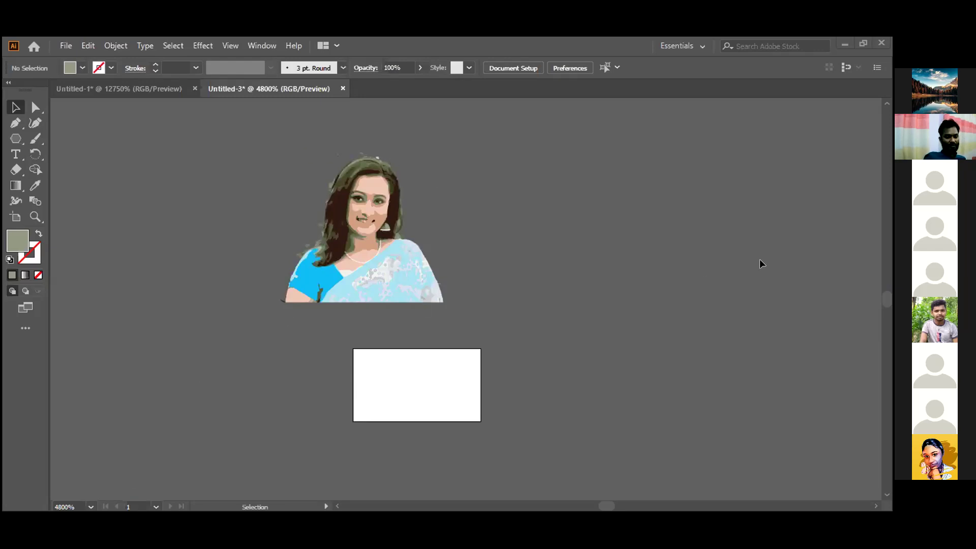
{"action": "scroll", "coordinate": [764, 263], "scroll_direction": "up", "scroll_amount": 2}
{"action": "scroll", "coordinate": [764, 263], "scroll_direction": "down", "scroll_amount": 2}
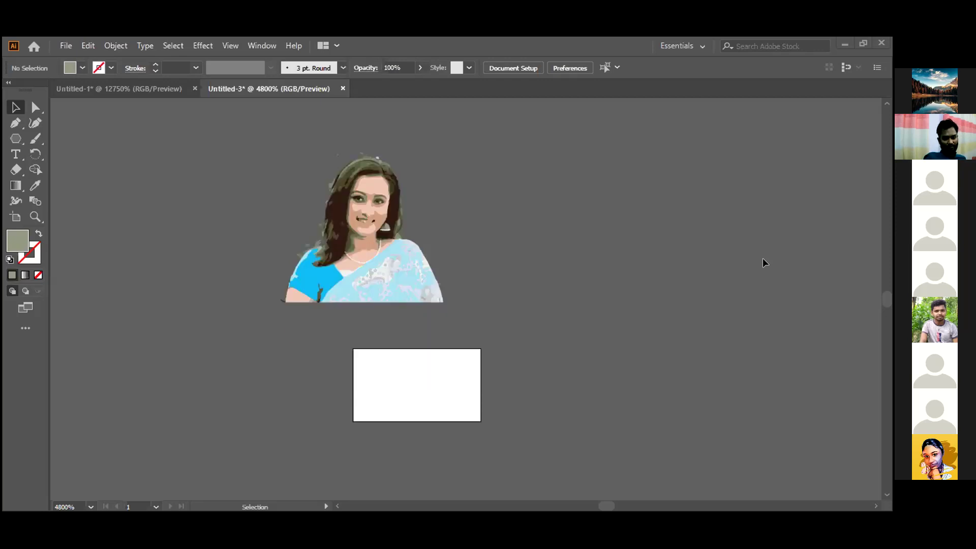
{"action": "scroll", "coordinate": [224, 354], "scroll_direction": "down", "scroll_amount": 2}
{"action": "scroll", "coordinate": [225, 354], "scroll_direction": "up", "scroll_amount": 4}
{"action": "scroll", "coordinate": [225, 355], "scroll_direction": "up", "scroll_amount": 2}
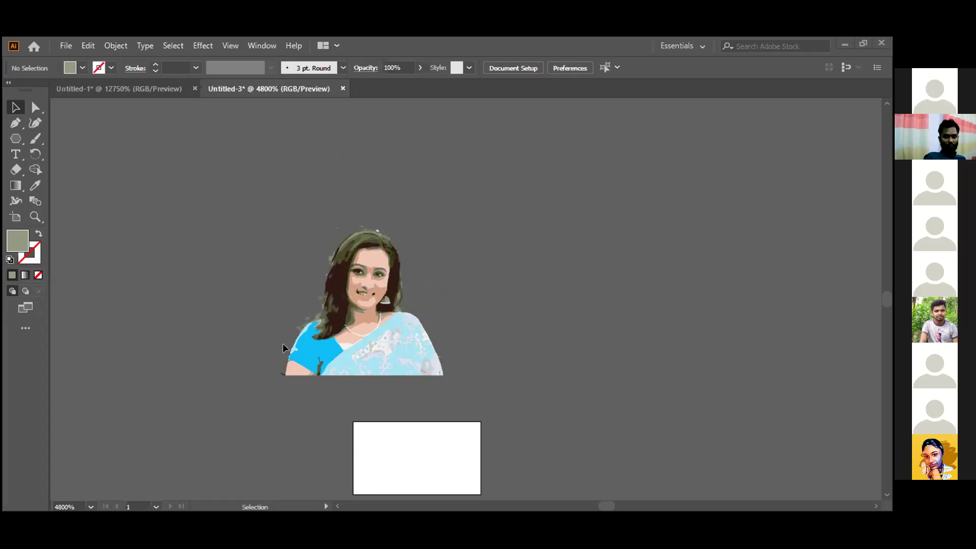
{"action": "scroll", "coordinate": [282, 343], "scroll_direction": "down", "scroll_amount": 2}
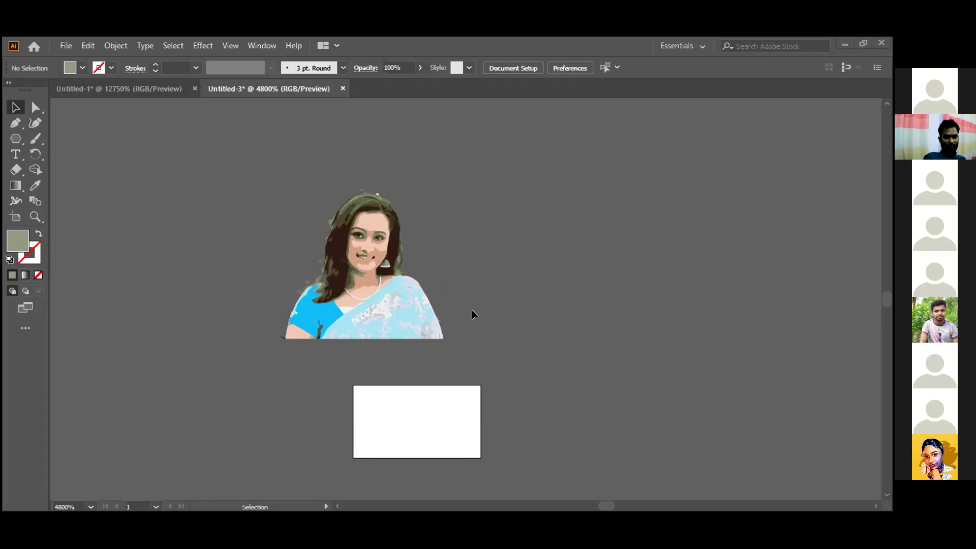
{"action": "scroll", "coordinate": [618, 261], "scroll_direction": "up", "scroll_amount": 2}
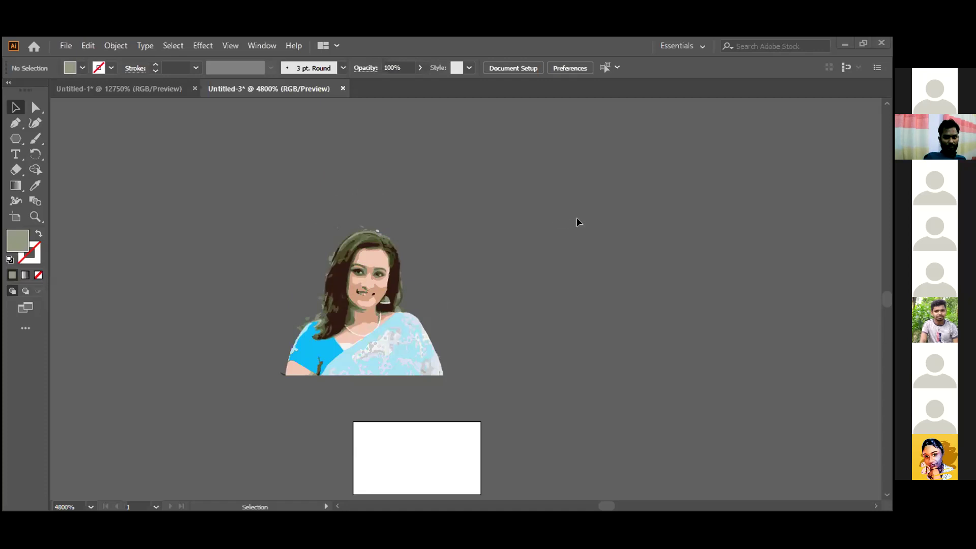
{"action": "scroll", "coordinate": [577, 220], "scroll_direction": "up", "scroll_amount": 2}
{"action": "scroll", "coordinate": [576, 219], "scroll_direction": "down", "scroll_amount": 4}
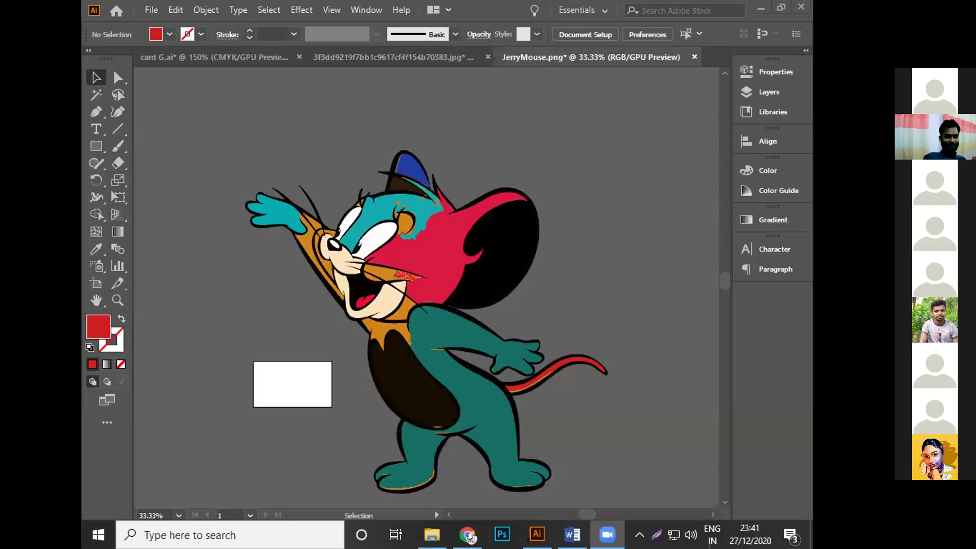
Step: Select the mouse's orange raised arm and examine its fill swatches and the swatch options
{"action": "left_click", "coordinate": [169, 35]}
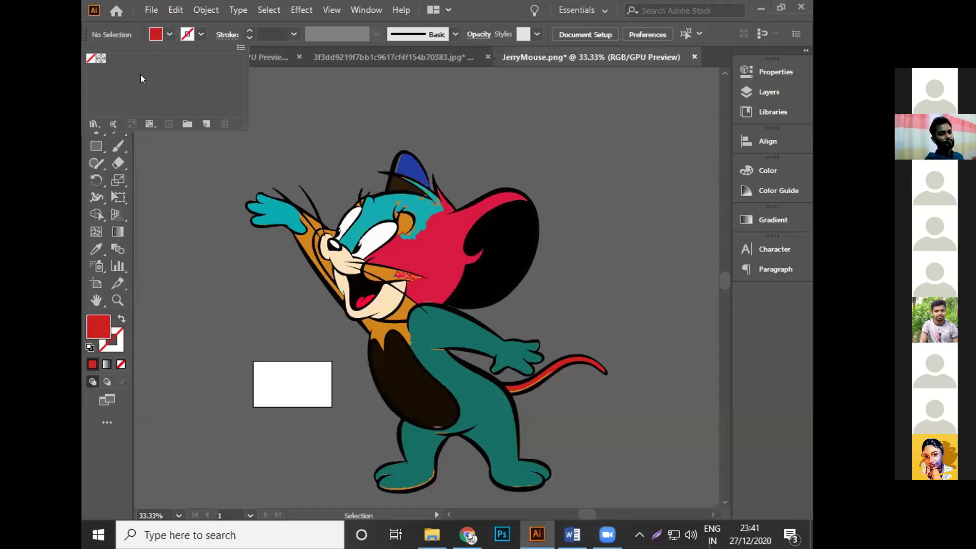
{"action": "left_click", "coordinate": [300, 244]}
{"action": "left_click", "coordinate": [300, 244]}
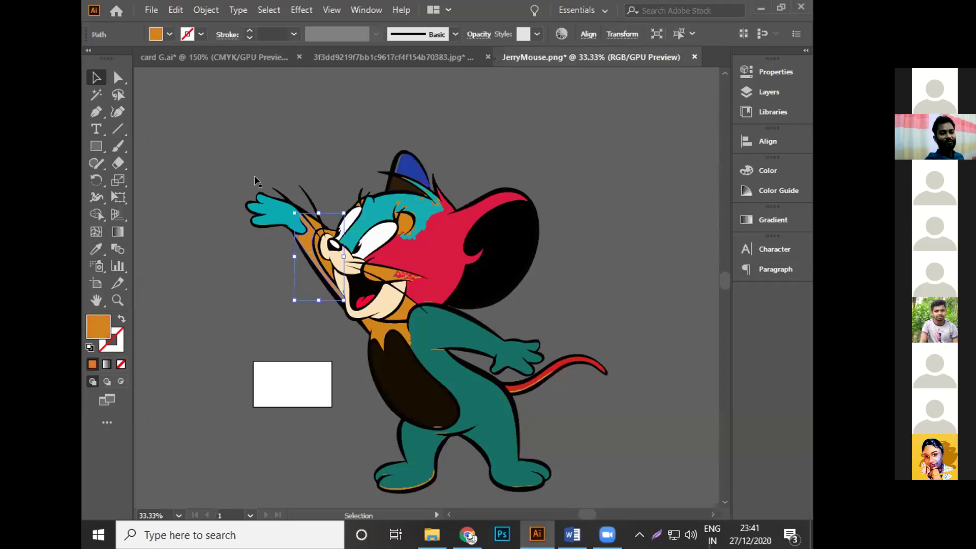
{"action": "left_click", "coordinate": [168, 34]}
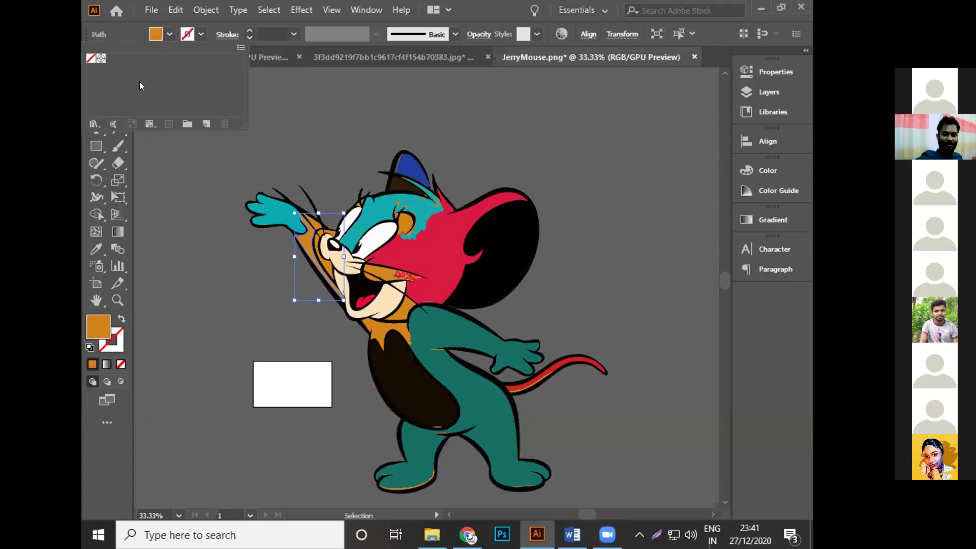
{"action": "left_click", "coordinate": [104, 37]}
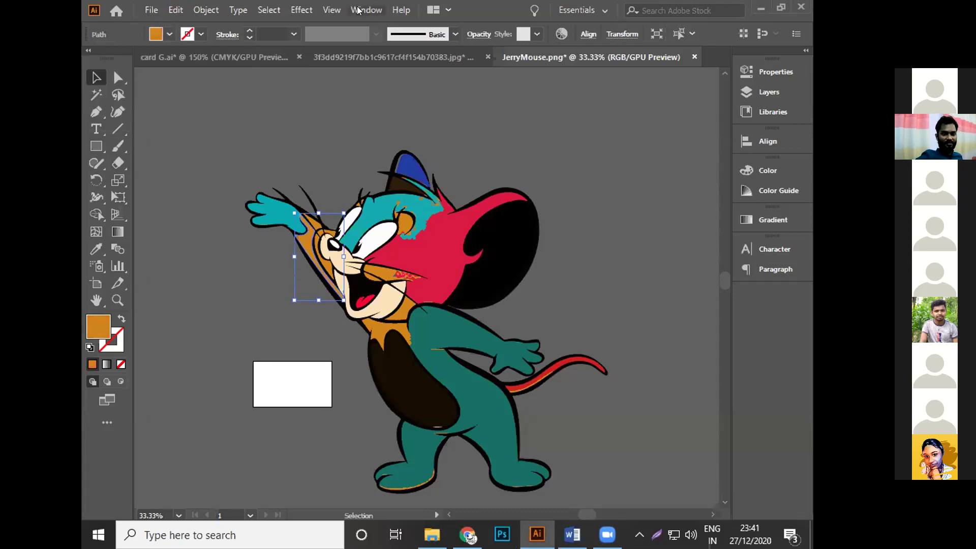
{"action": "left_click", "coordinate": [167, 39]}
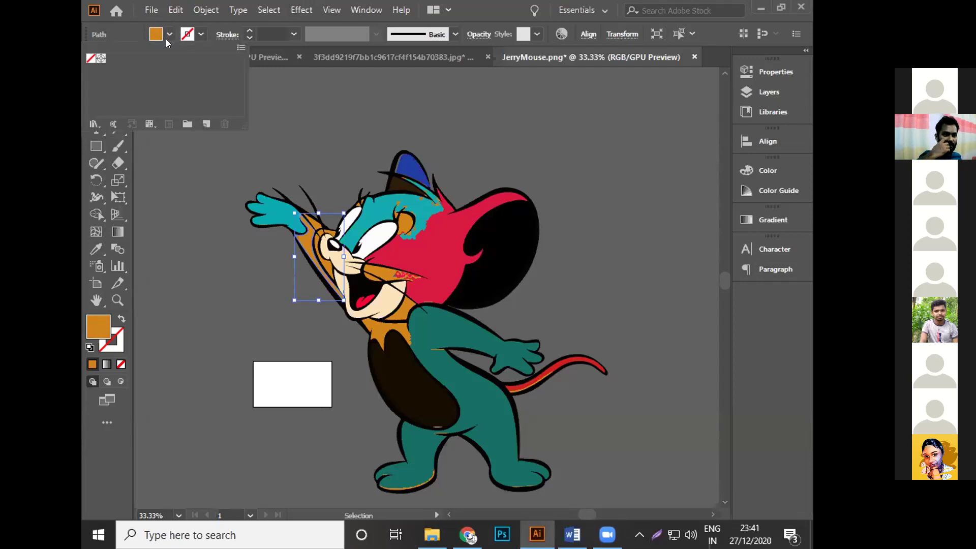
{"action": "left_click", "coordinate": [240, 47]}
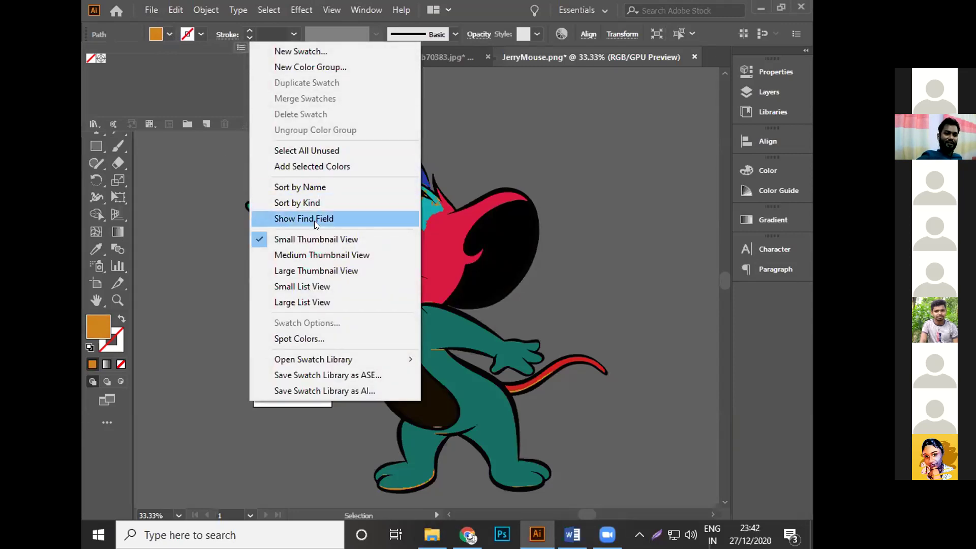
{"action": "left_click", "coordinate": [198, 224]}
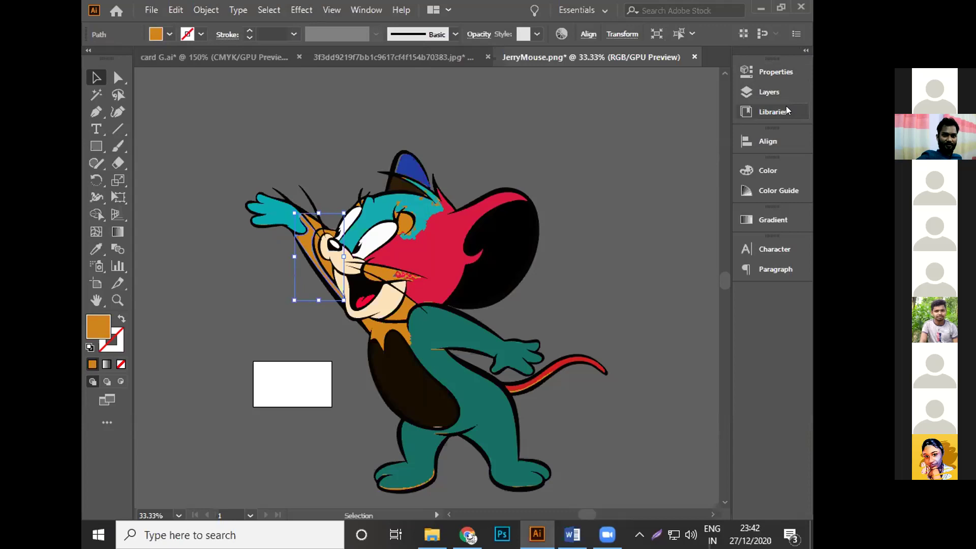
Step: Fill the mouse's black inner ear with red from the Color Guide and deselect it
{"action": "left_click", "coordinate": [509, 282]}
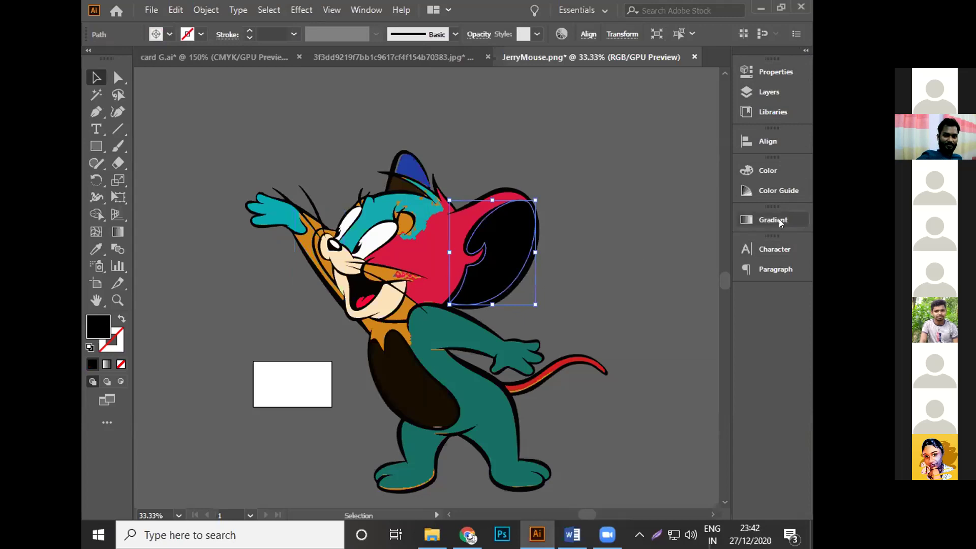
{"action": "left_click", "coordinate": [782, 193]}
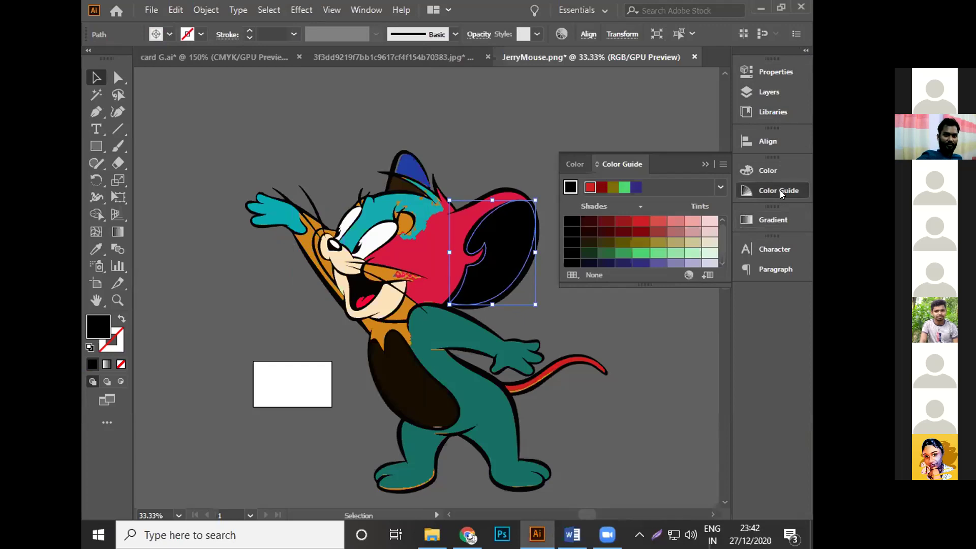
{"action": "left_click", "coordinate": [640, 221]}
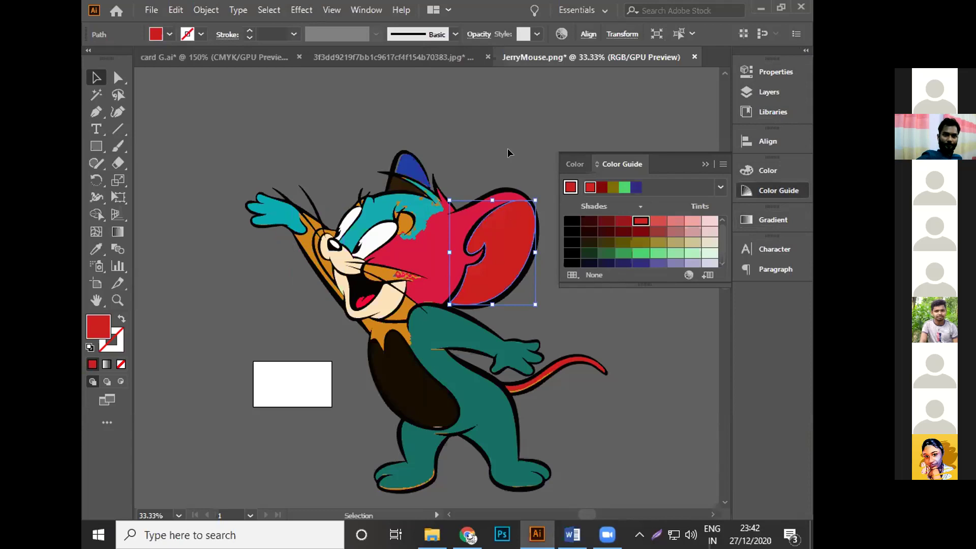
{"action": "left_click", "coordinate": [506, 179]}
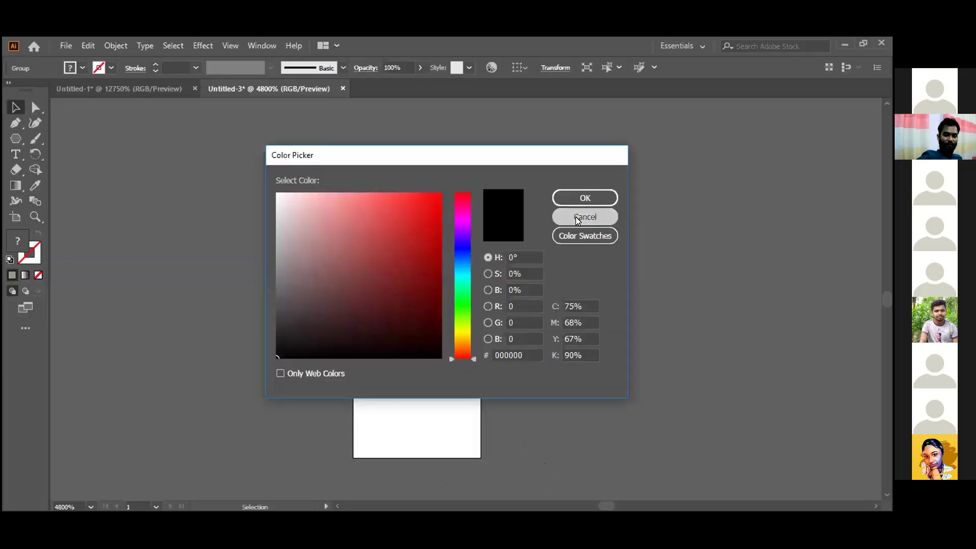
Step: Cancel the colour picker, select the traced portrait and examine its available grouping and object commands
{"action": "key", "text": "Escape"}
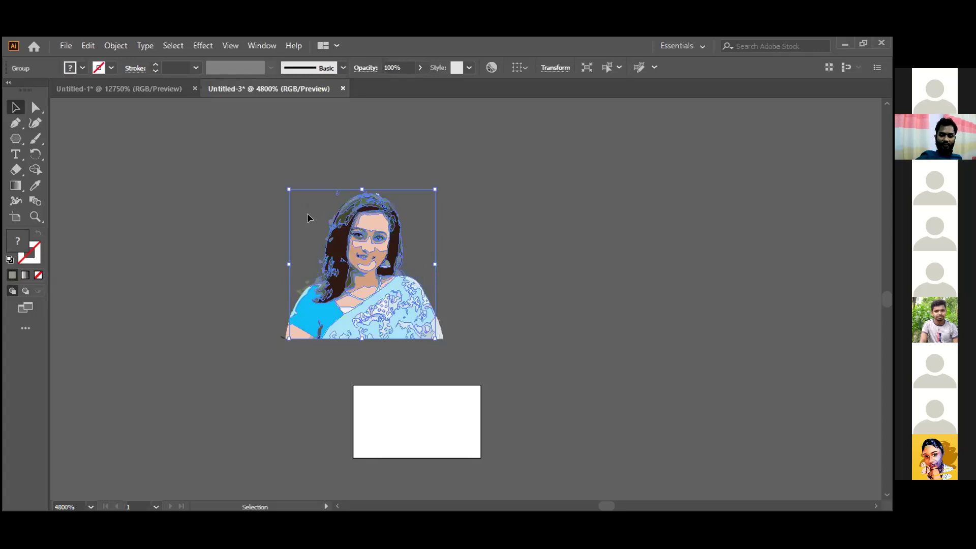
{"action": "left_click", "coordinate": [451, 215]}
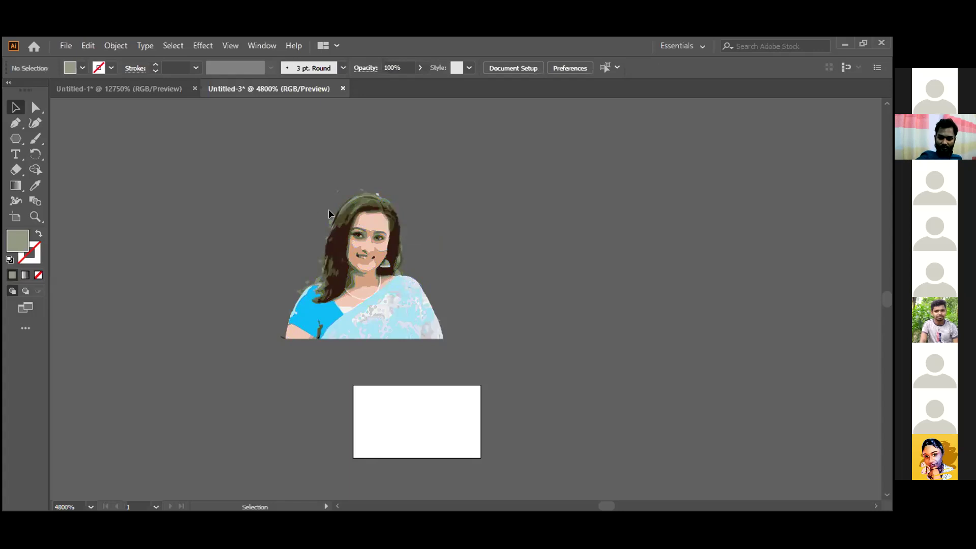
{"action": "mouse_move", "coordinate": [358, 240]}
{"action": "left_mouse_down"}
{"action": "mouse_move", "coordinate": [402, 236]}
{"action": "mouse_move", "coordinate": [349, 236]}
{"action": "mouse_move", "coordinate": [364, 262]}
{"action": "mouse_move", "coordinate": [356, 237]}
{"action": "left_mouse_up"}
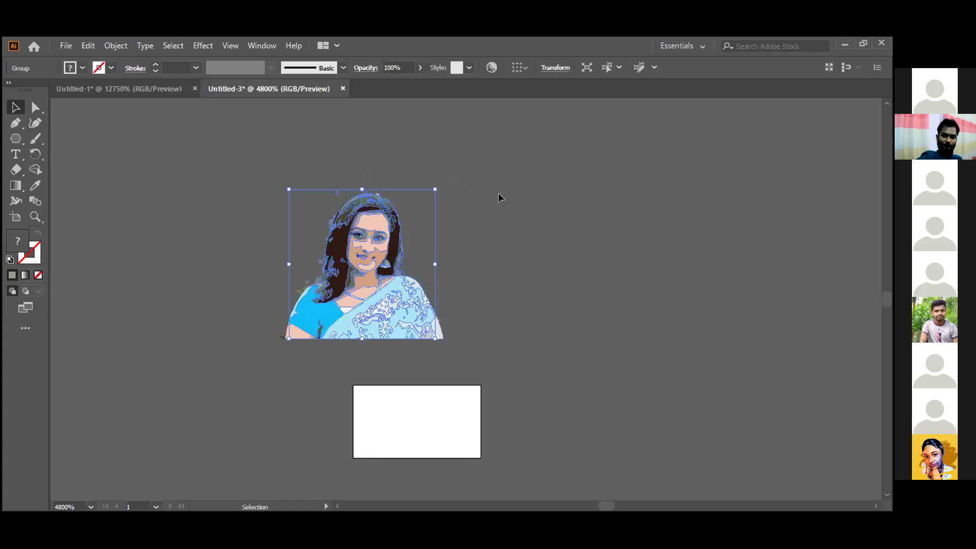
{"action": "mouse_move", "coordinate": [387, 196]}
{"action": "left_mouse_down"}
{"action": "mouse_move", "coordinate": [403, 208]}
{"action": "mouse_move", "coordinate": [388, 197]}
{"action": "left_mouse_up"}
{"action": "left_click", "coordinate": [441, 203]}
{"action": "left_click_drag", "start_coordinate": [297, 173], "coordinate": [392, 246]}
{"action": "right_click", "coordinate": [392, 245]}
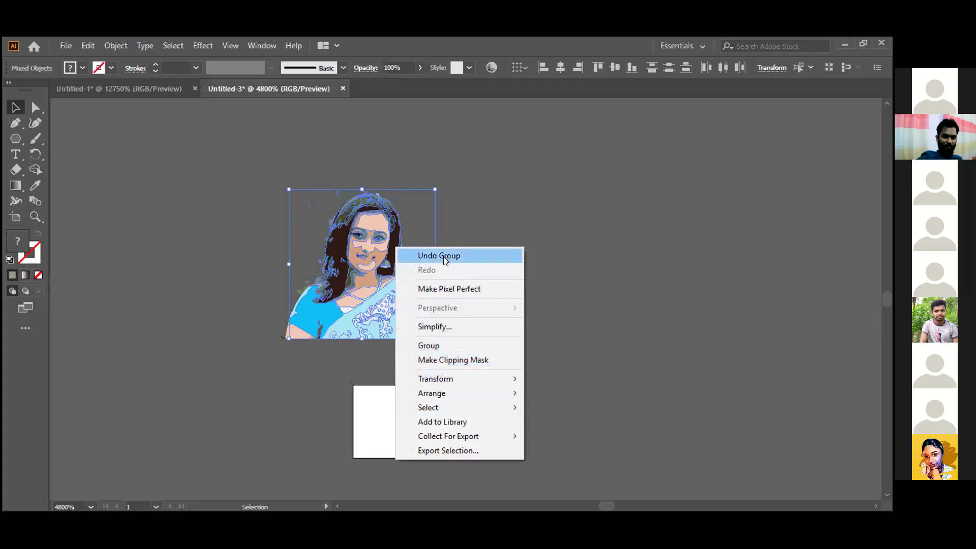
{"action": "left_click", "coordinate": [478, 185]}
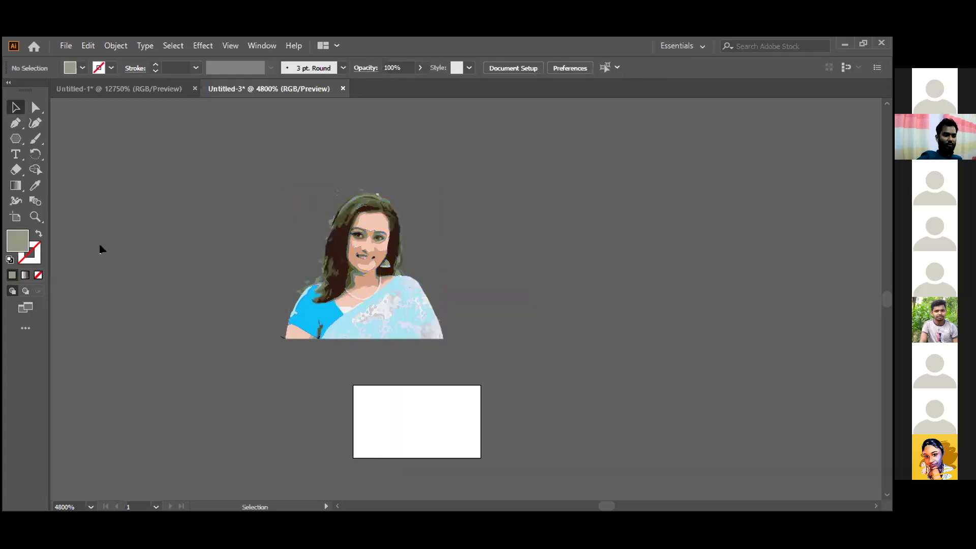
Step: Pick green 93BC24 as the fill colour in the Color Picker
{"action": "double_click", "coordinate": [22, 249]}
{"action": "left_click", "coordinate": [408, 233]}
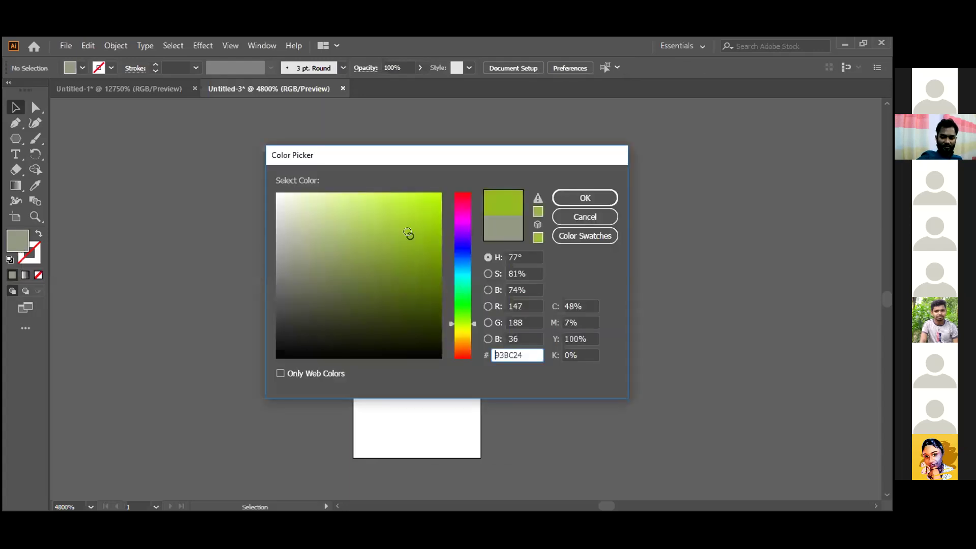